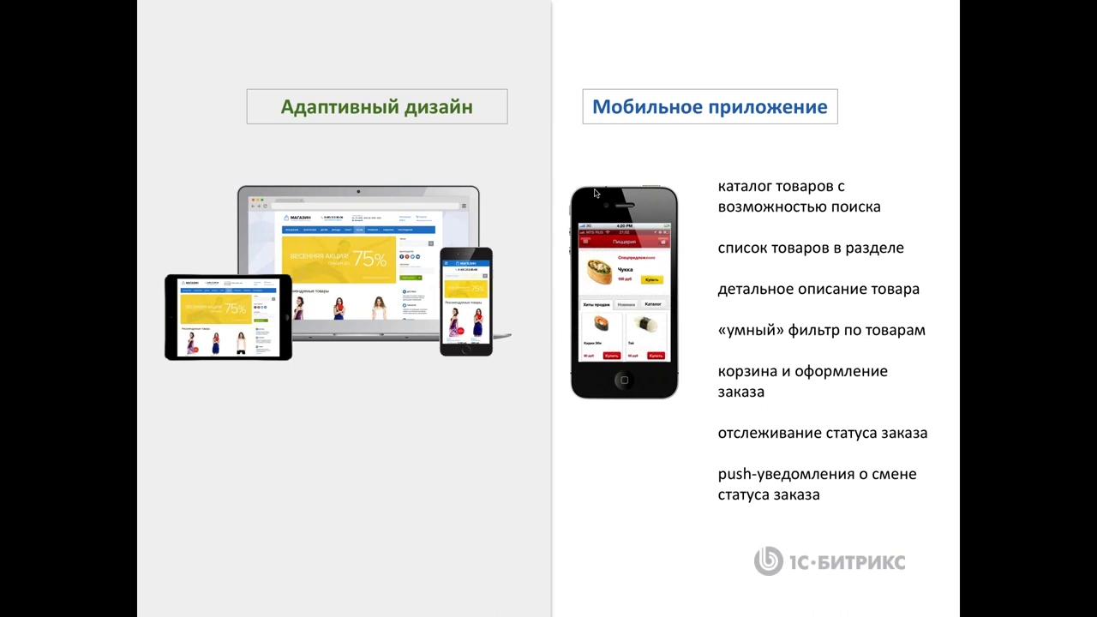
- Advance to the 'Управление каталогом товаров' slide, then end the slideshow on slide 8
key(Right)
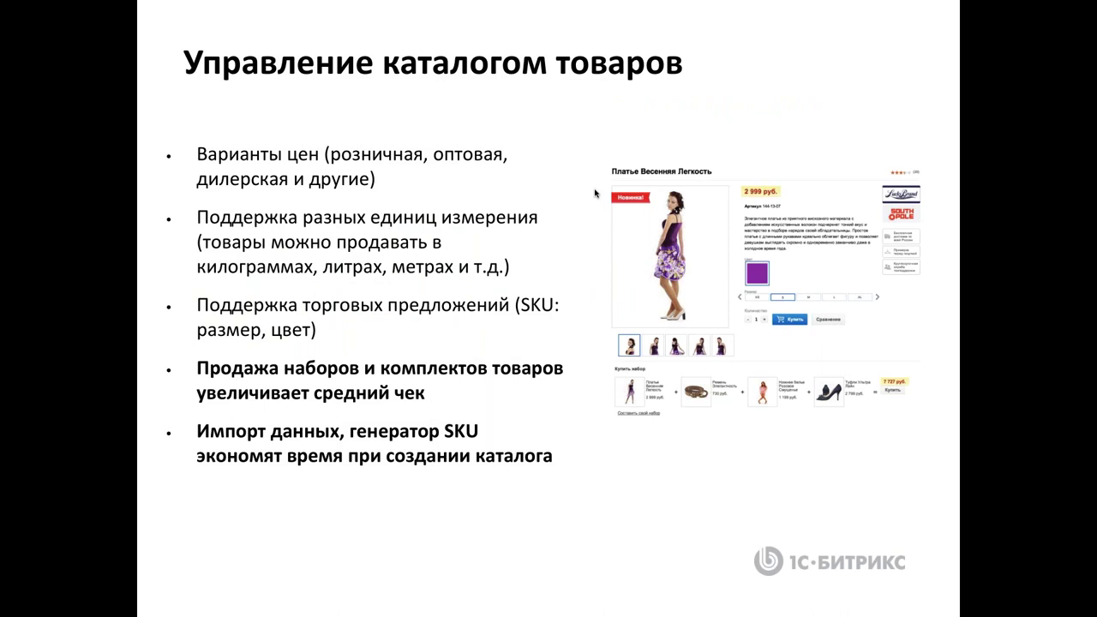
key(Escape)
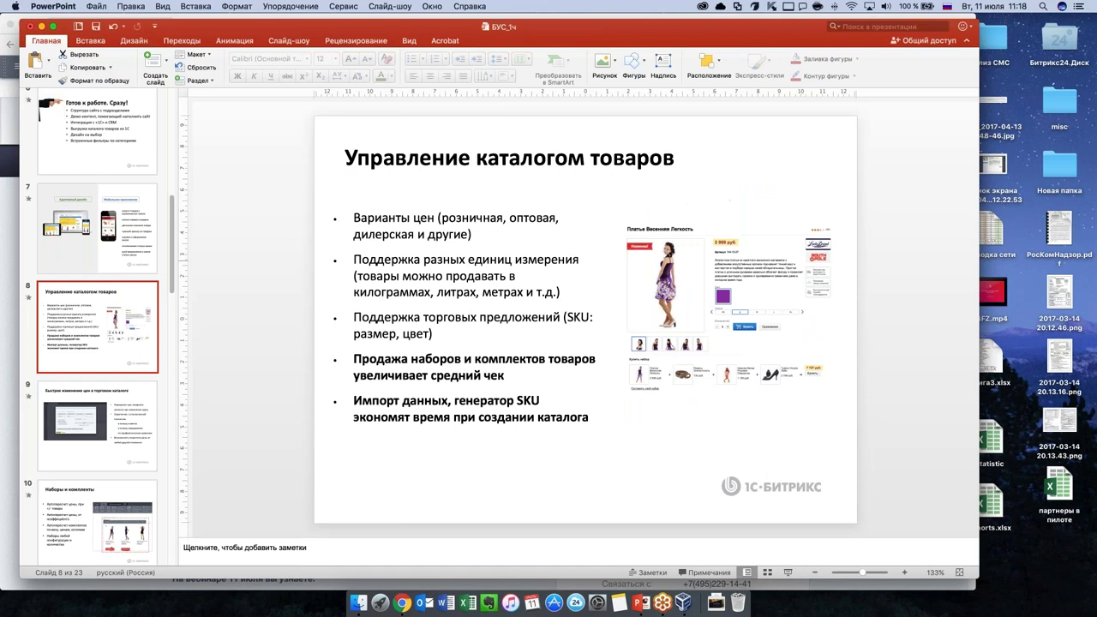
- Zoom the PowerPoint window to full width and switch to Chrome's webinar page
double_click(978, 290)
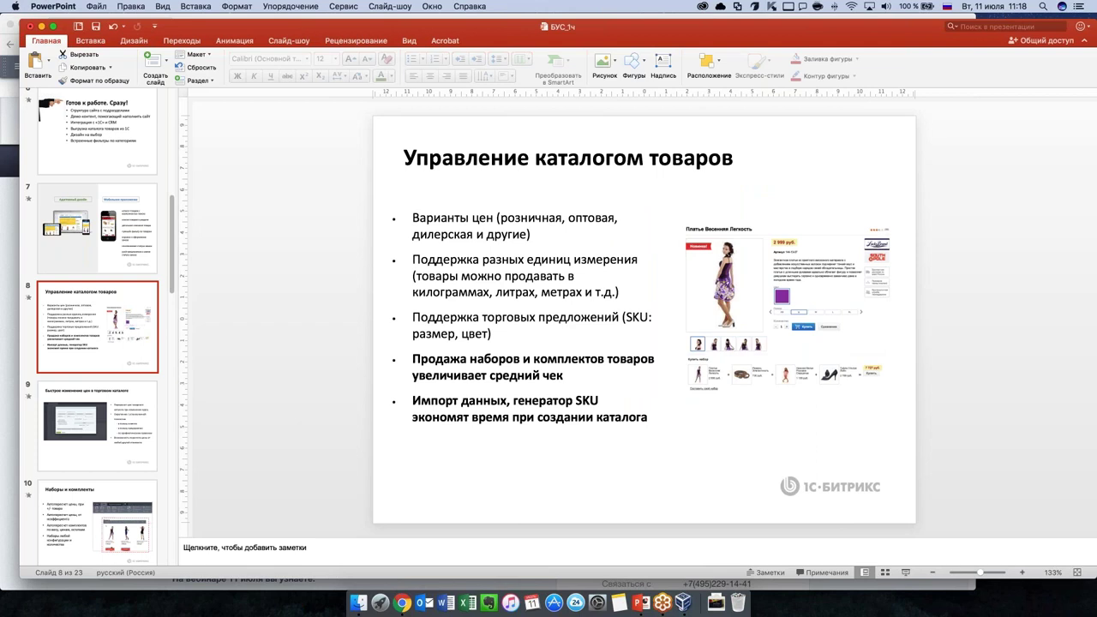
key(super+Tab)
mouse_move(570, 121)
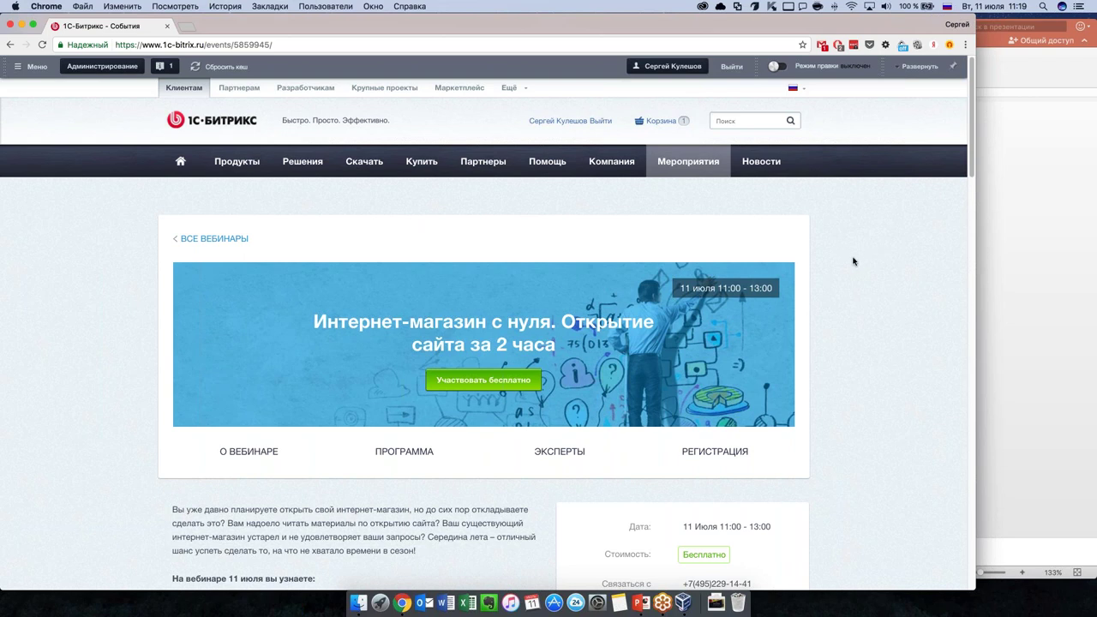
- Open Партнеры > Хостинг and scroll through the certified hosting listings, returning to the top
mouse_move(472, 171)
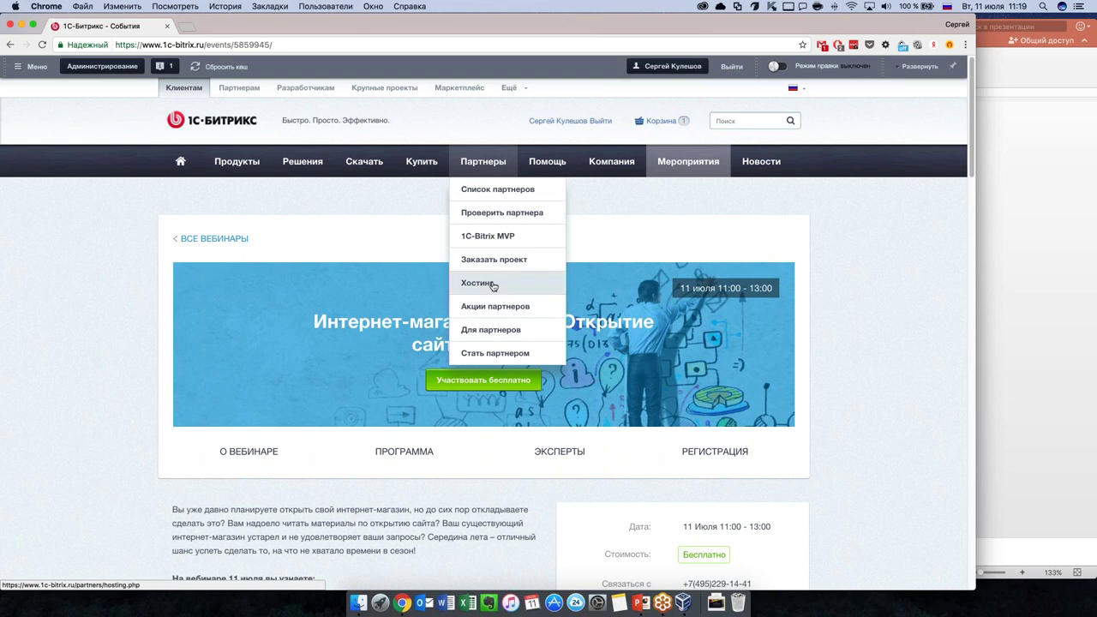
click(492, 285)
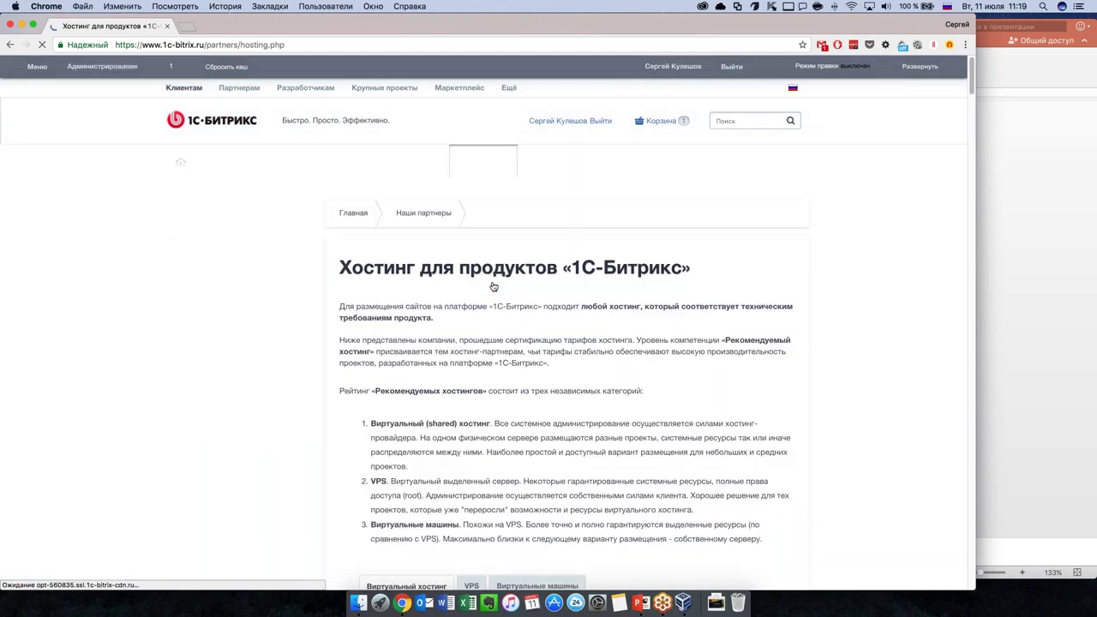
scroll(493, 285, down, 1)
scroll(827, 398, down, 5)
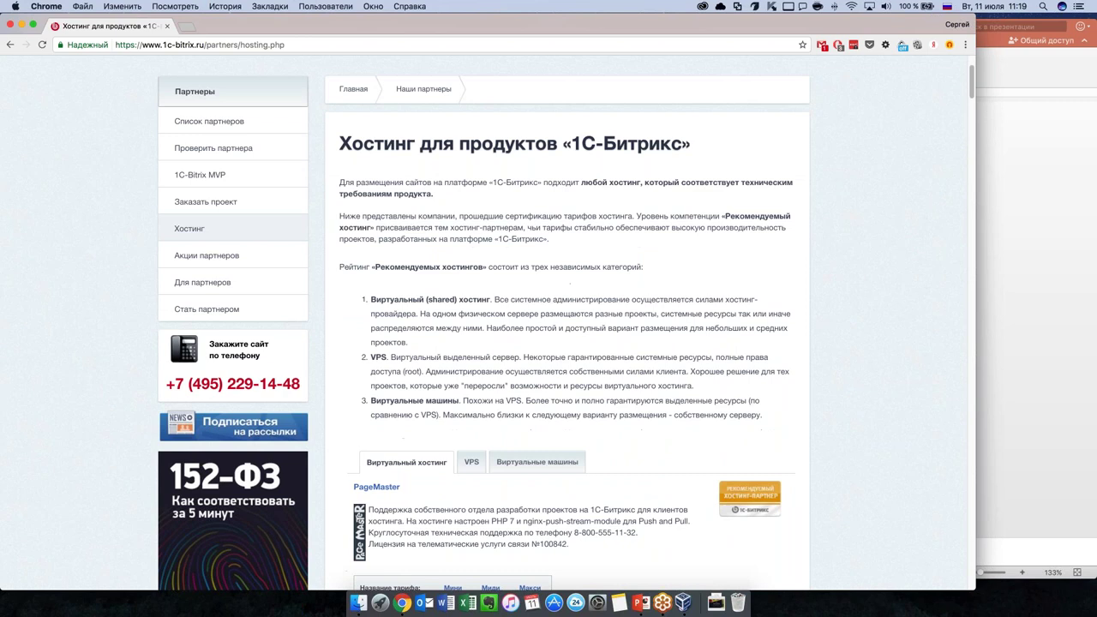
scroll(828, 398, down, 5)
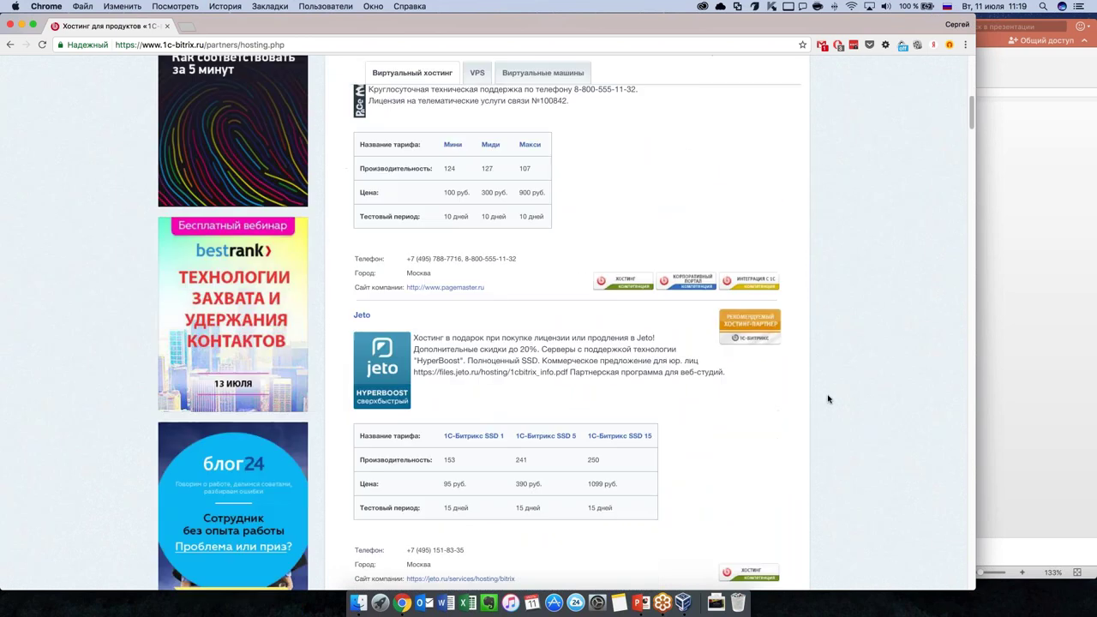
scroll(828, 399, down, 7)
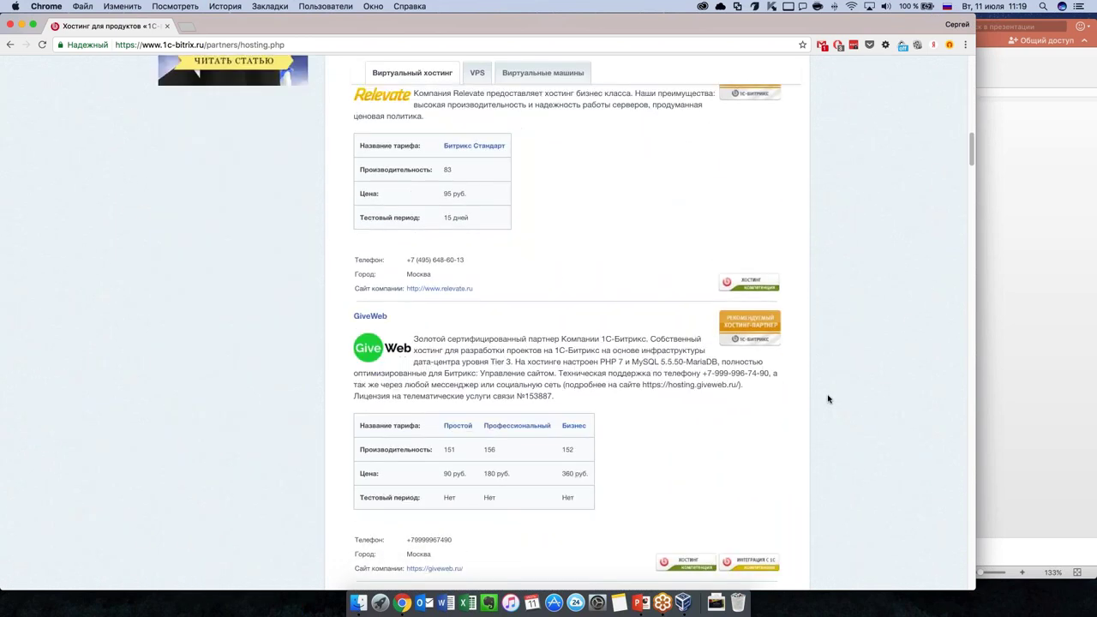
scroll(828, 398, down, 4)
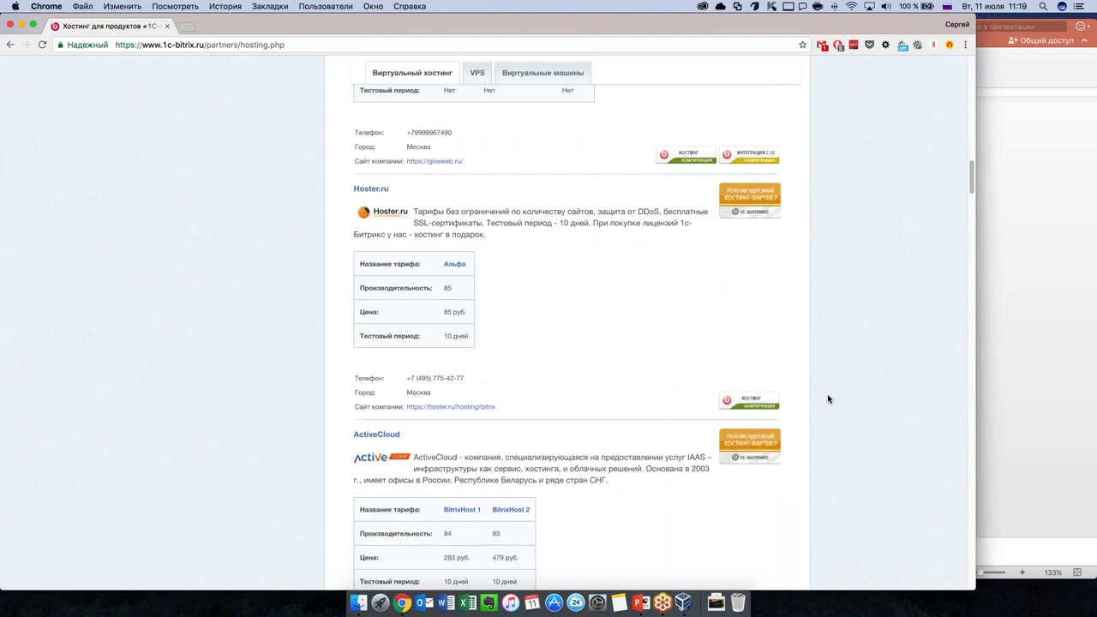
scroll(827, 398, down, 8)
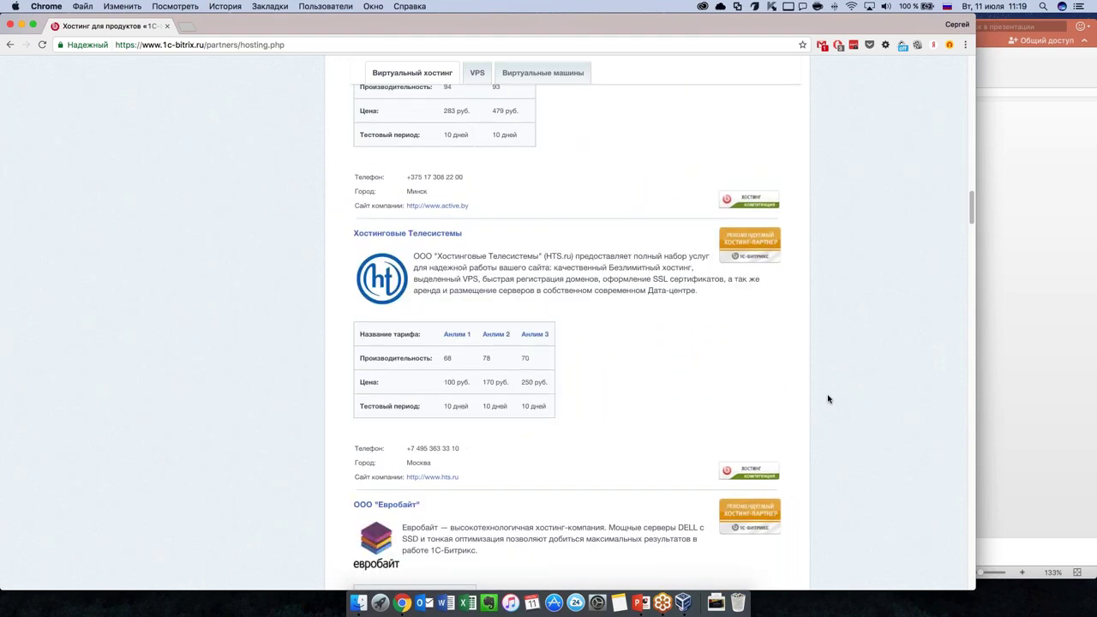
scroll(828, 399, down, 5)
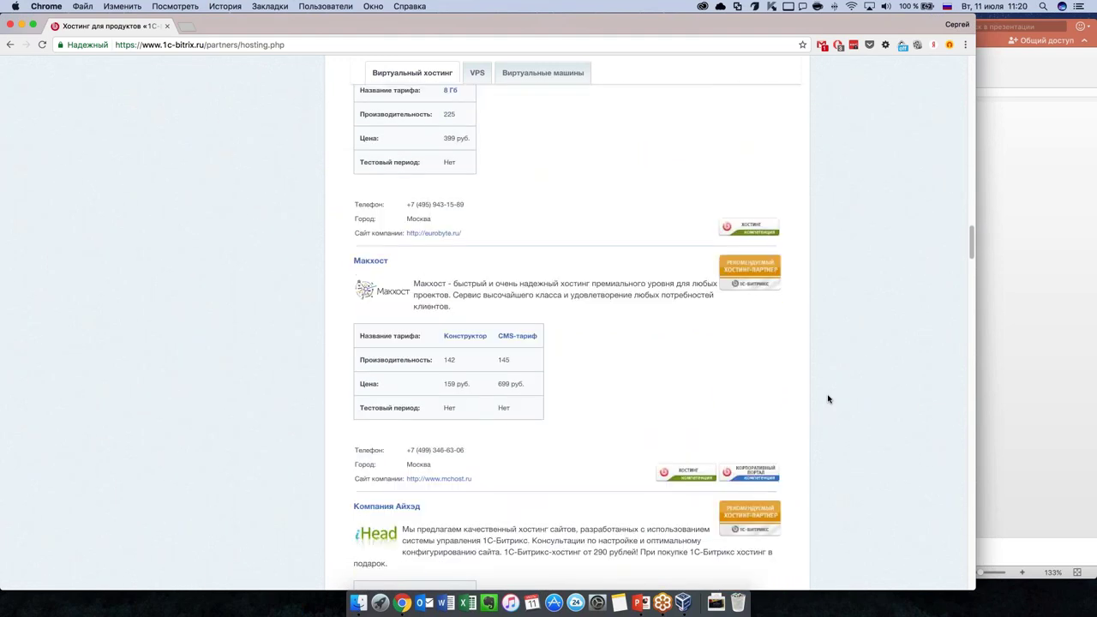
scroll(828, 398, down, 5)
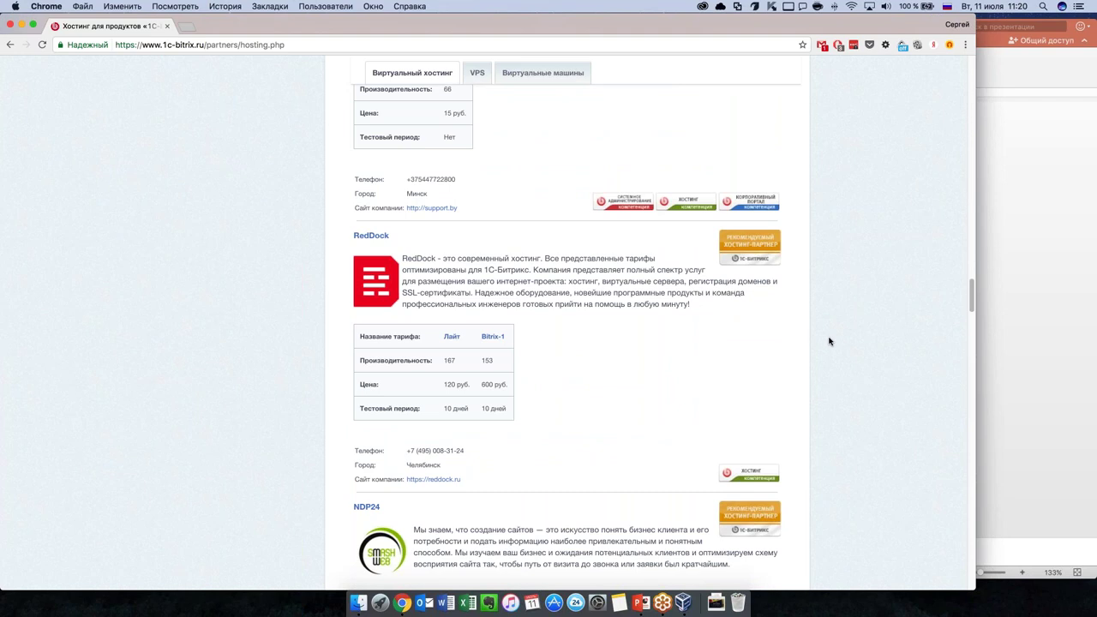
scroll(828, 341, down, 1)
scroll(828, 341, down, 3)
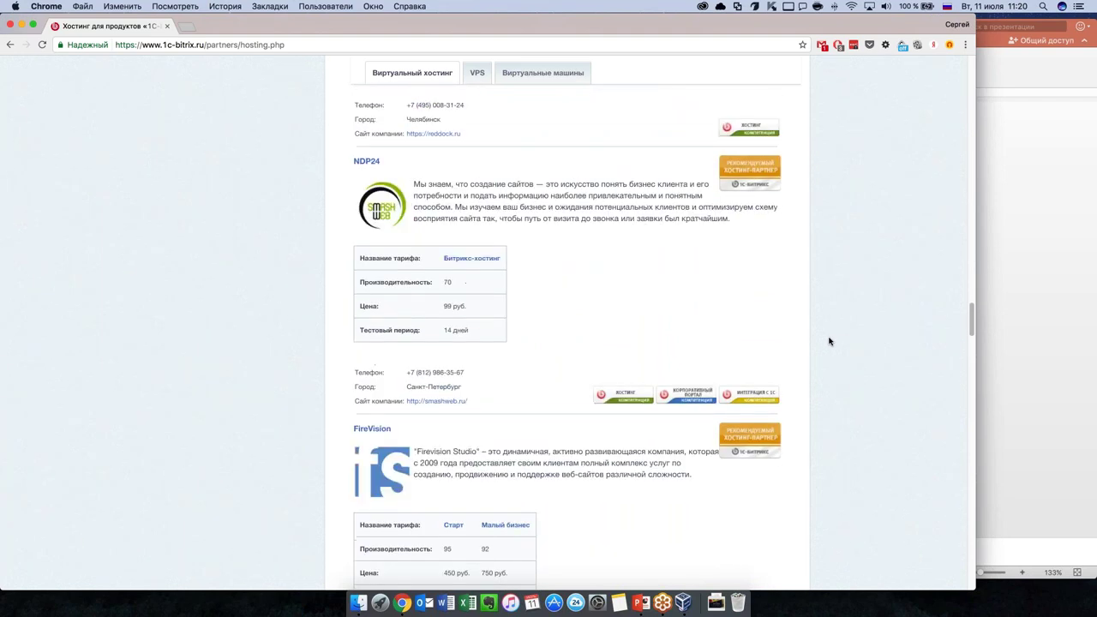
key(Home)
scroll(829, 341, down, 2)
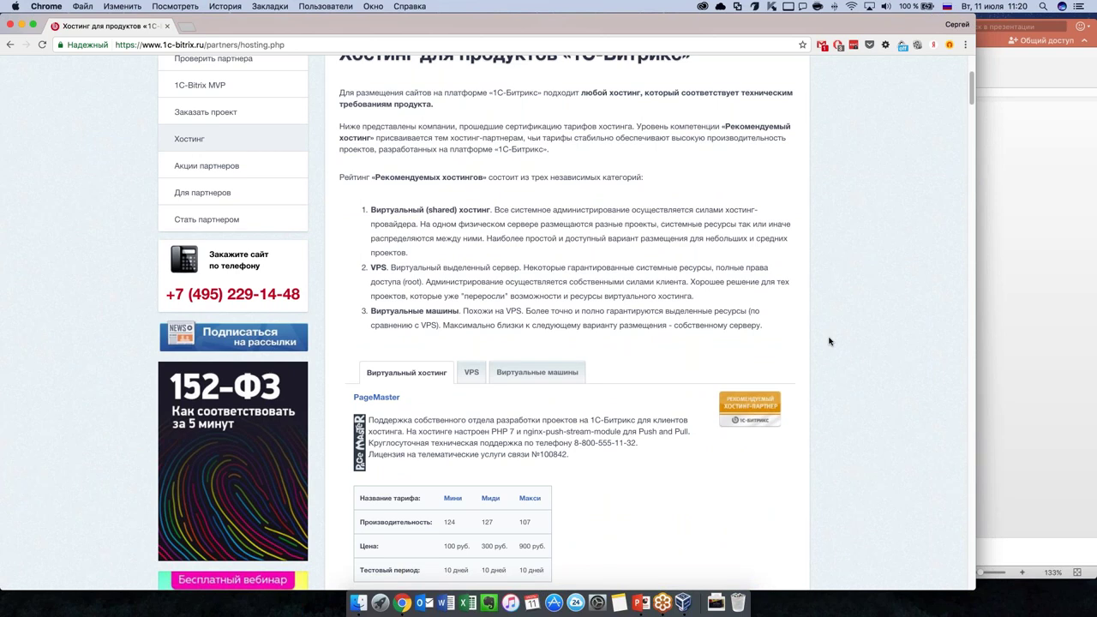
scroll(814, 331, up, 4)
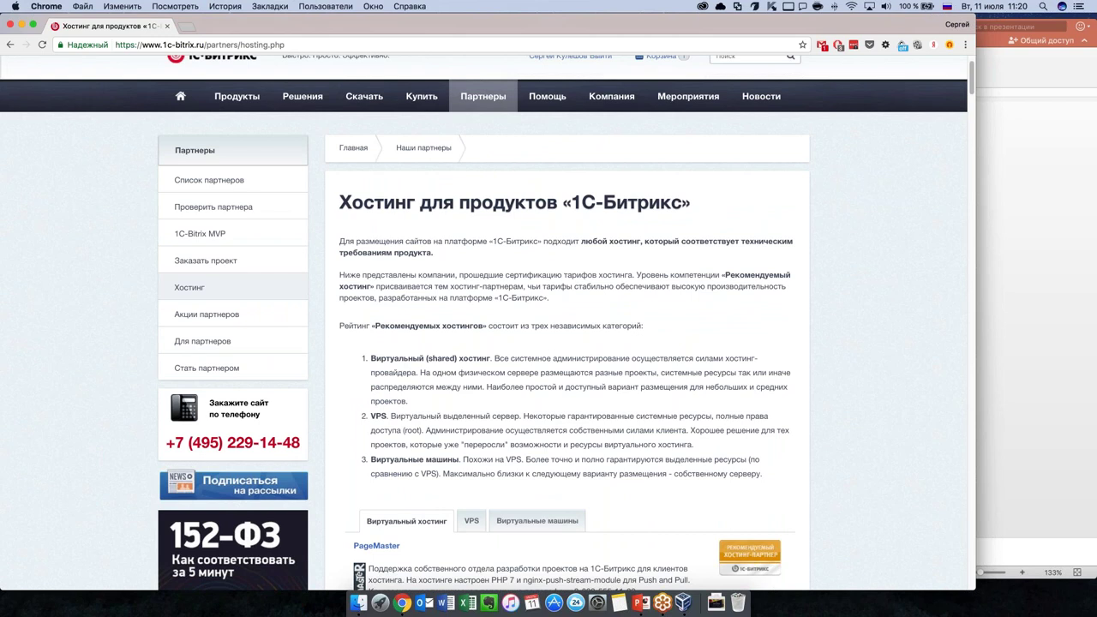
- Choose Продукты > Виртуальная машина to load the /products/vmbitrix/ page
scroll(540, 299, down, 1)
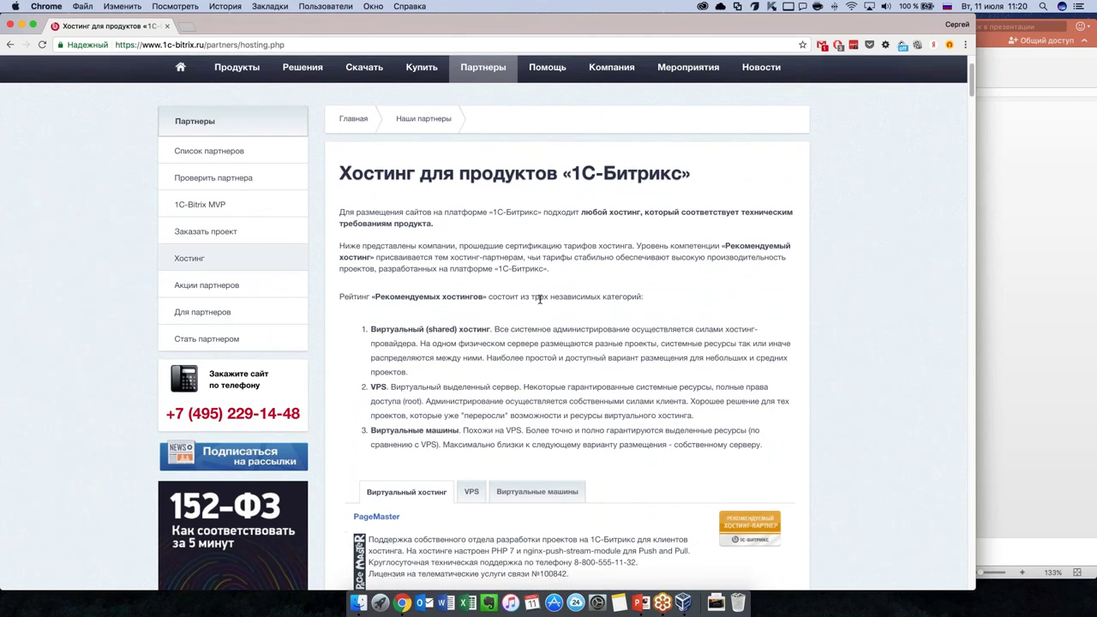
scroll(544, 292, up, 3)
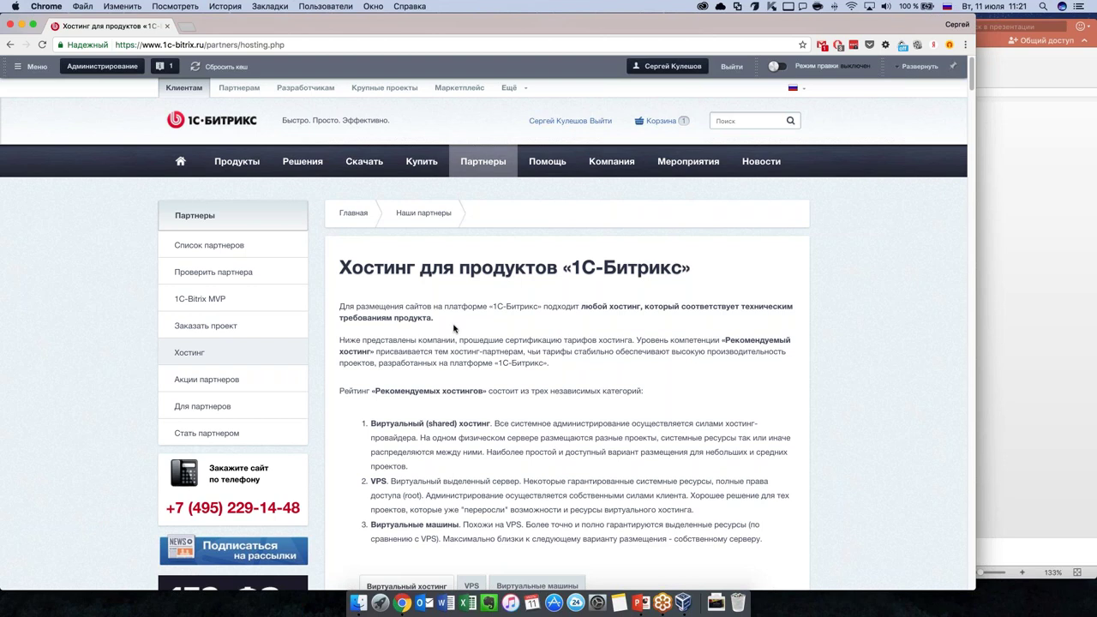
mouse_move(237, 163)
click(266, 380)
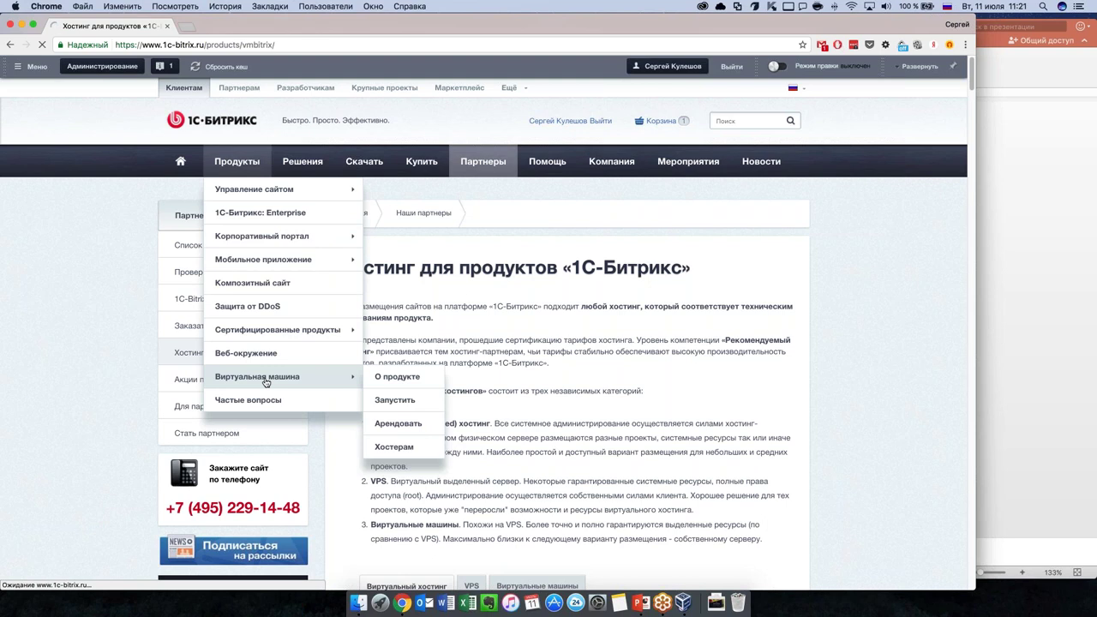
- Scroll down to the BitrixVM 7.1 download table
scroll(696, 322, down, 1)
scroll(696, 322, down, 3)
scroll(692, 364, down, 4)
scroll(553, 351, down, 1)
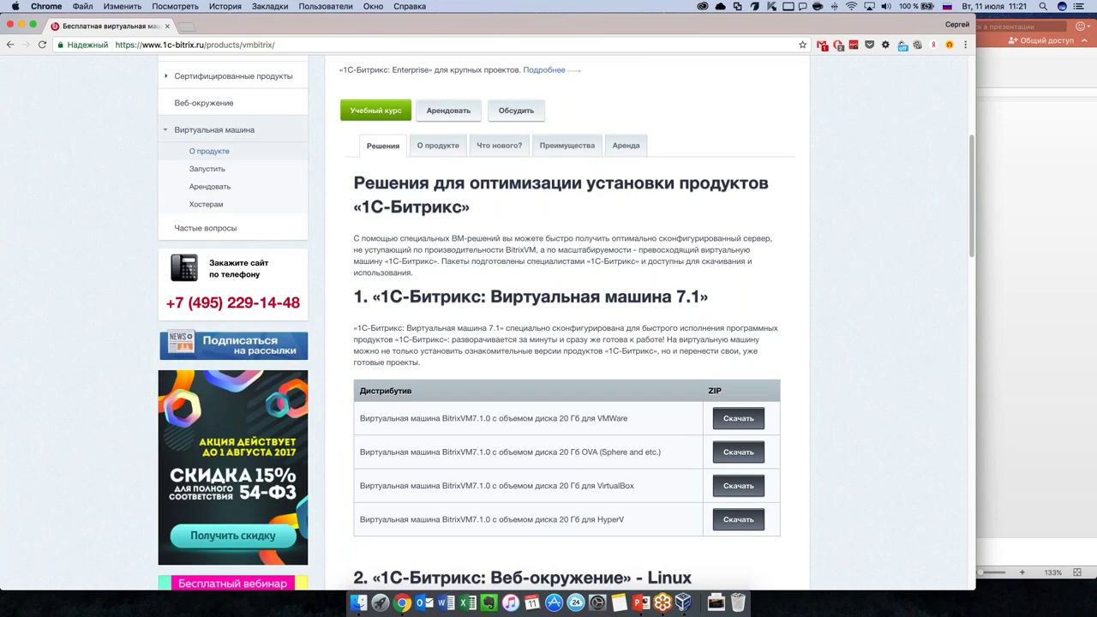
- Scroll back up and open the Скачать > Управление сайтом download page
scroll(586, 477, up, 1)
scroll(585, 477, up, 1)
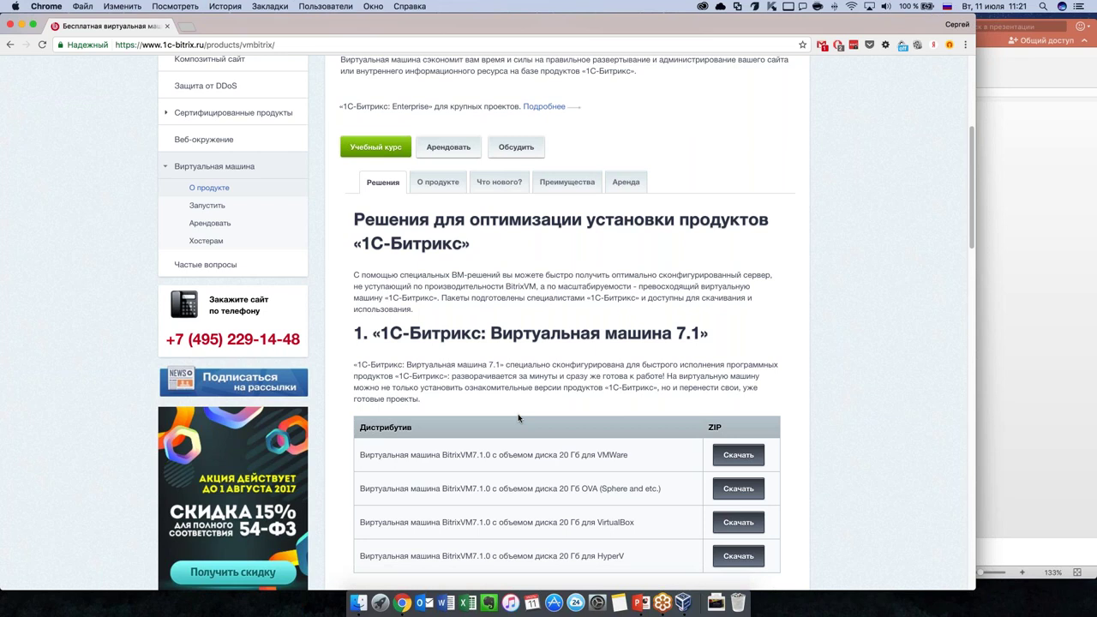
scroll(455, 400, up, 2)
scroll(455, 400, up, 1)
scroll(455, 400, up, 4)
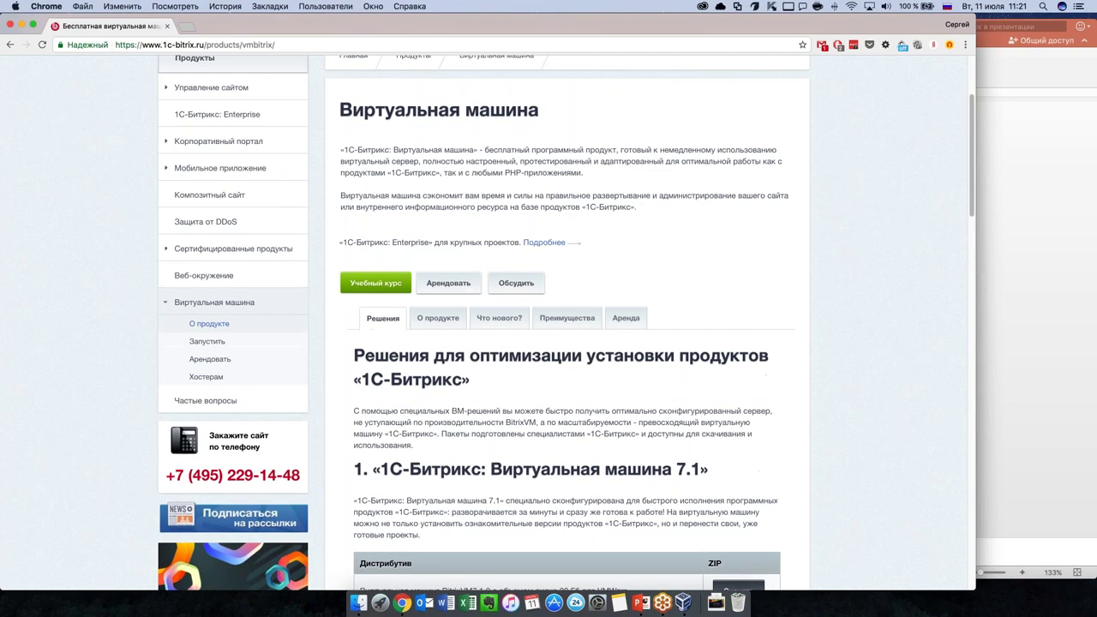
scroll(484, 324, up, 4)
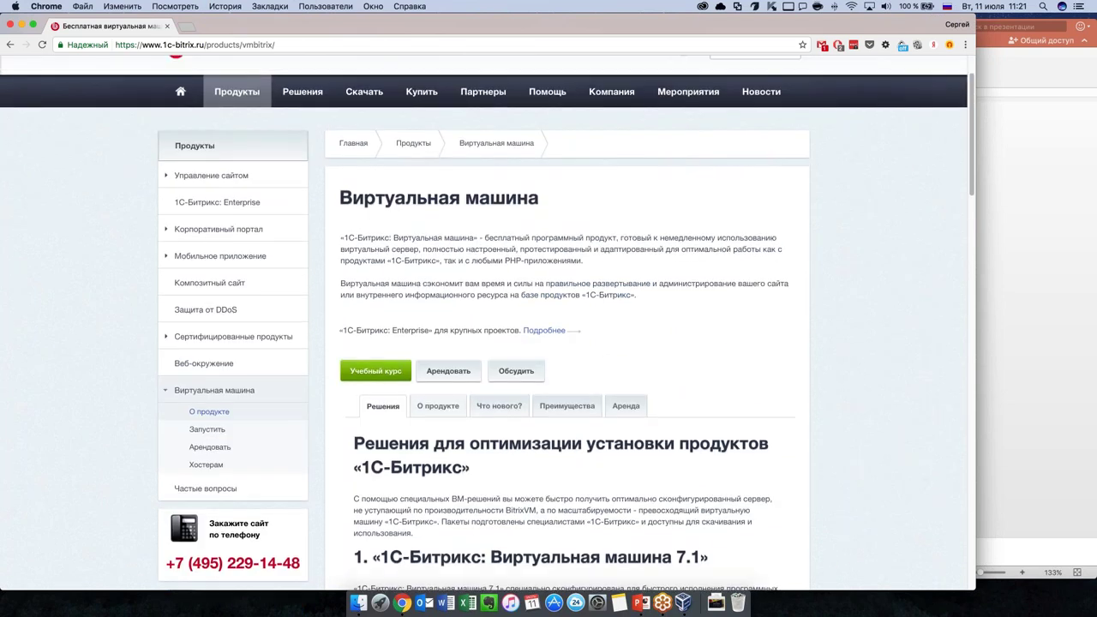
scroll(484, 324, up, 1)
mouse_move(364, 92)
click(385, 161)
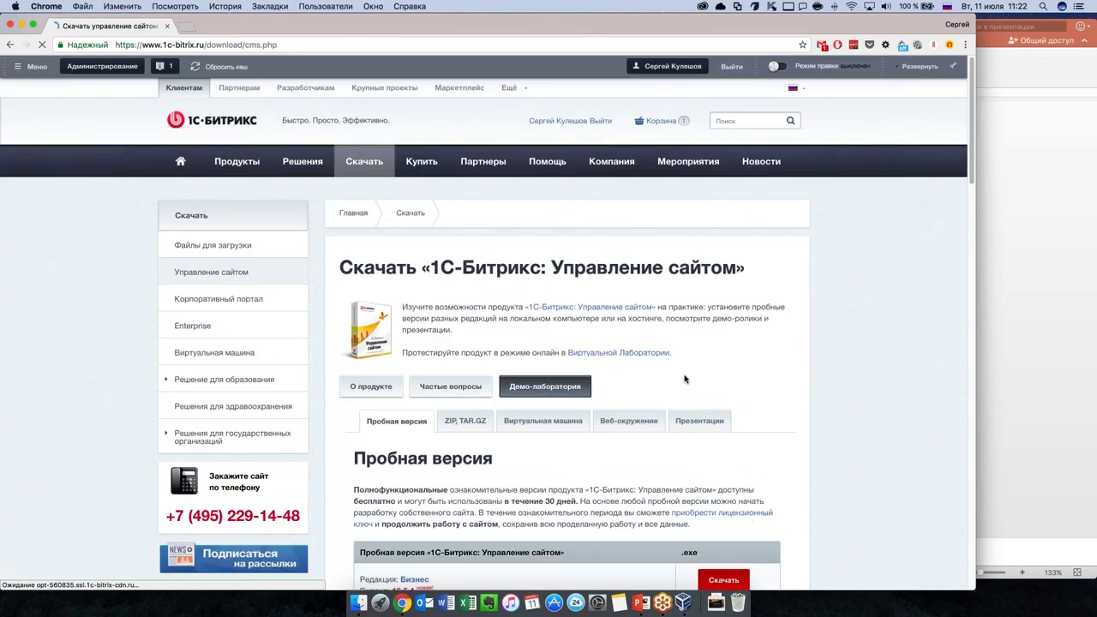
- Return to the Виртуальная машина product page through the Продукты menu
scroll(629, 385, down, 5)
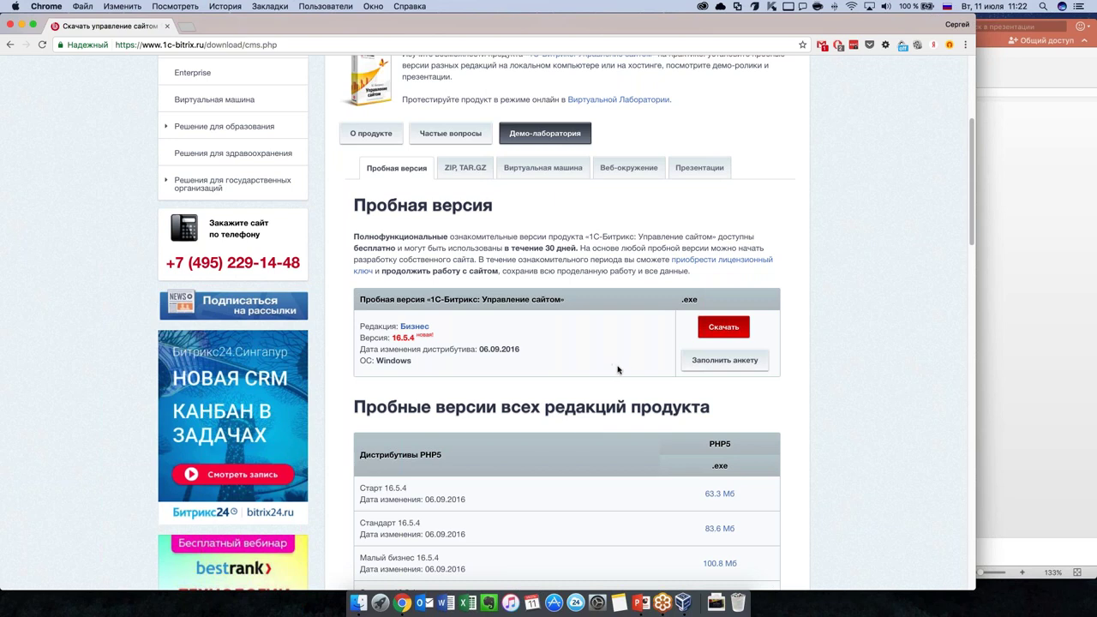
scroll(555, 379, up, 5)
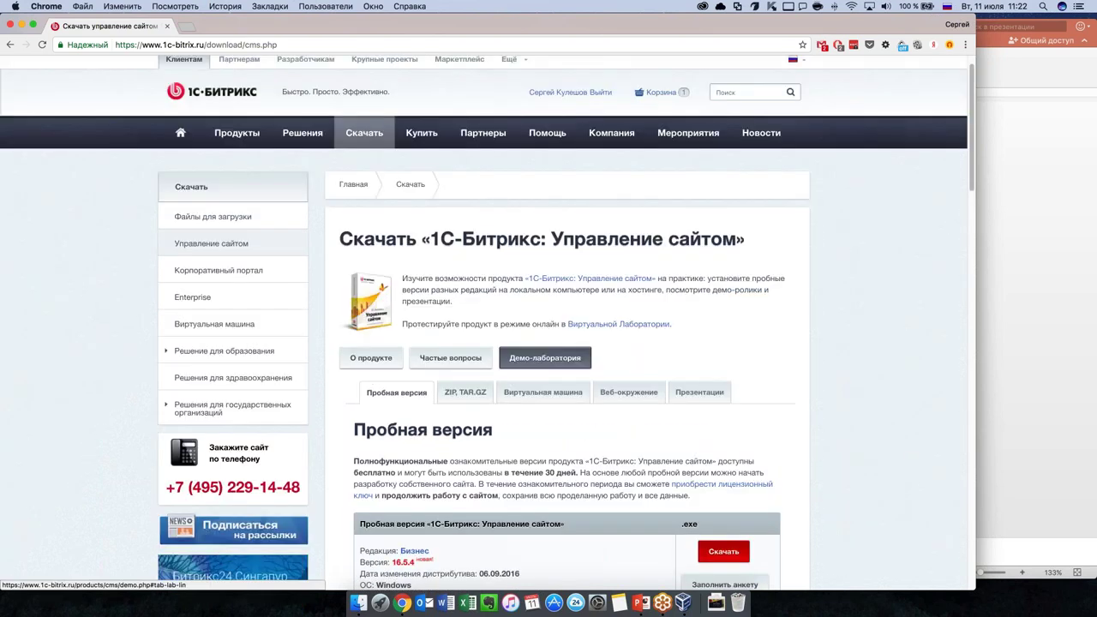
mouse_move(244, 144)
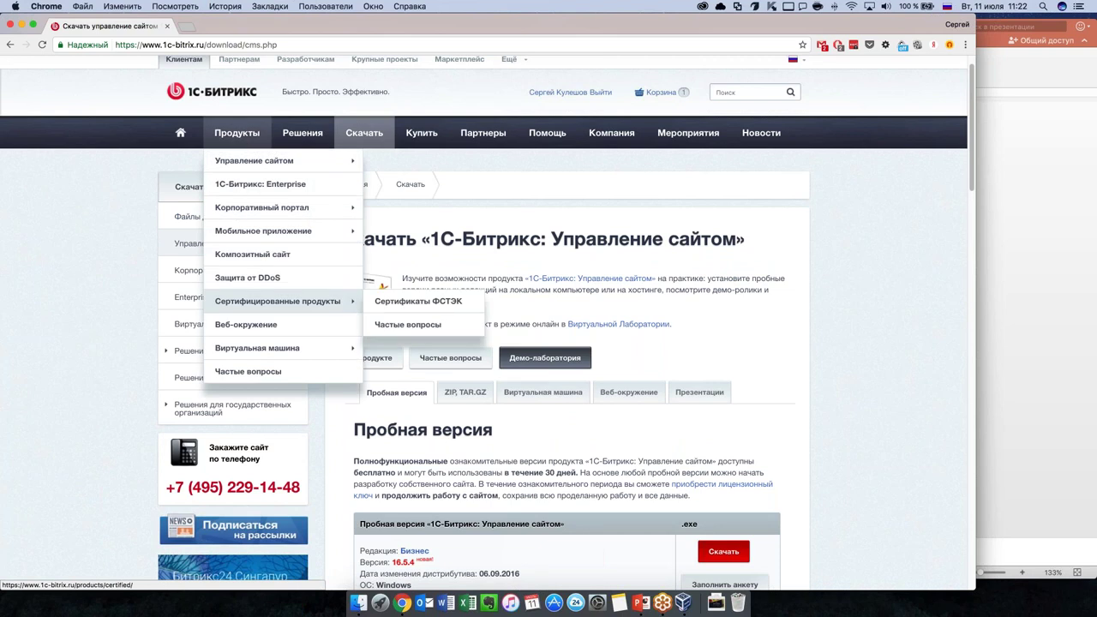
click(295, 349)
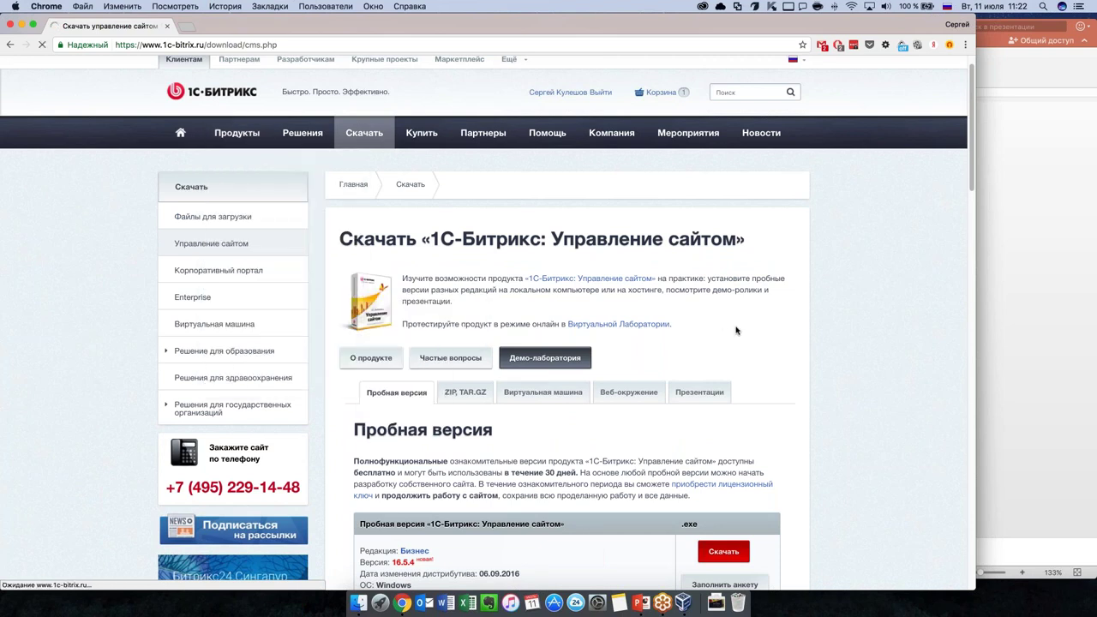
scroll(709, 368, down, 3)
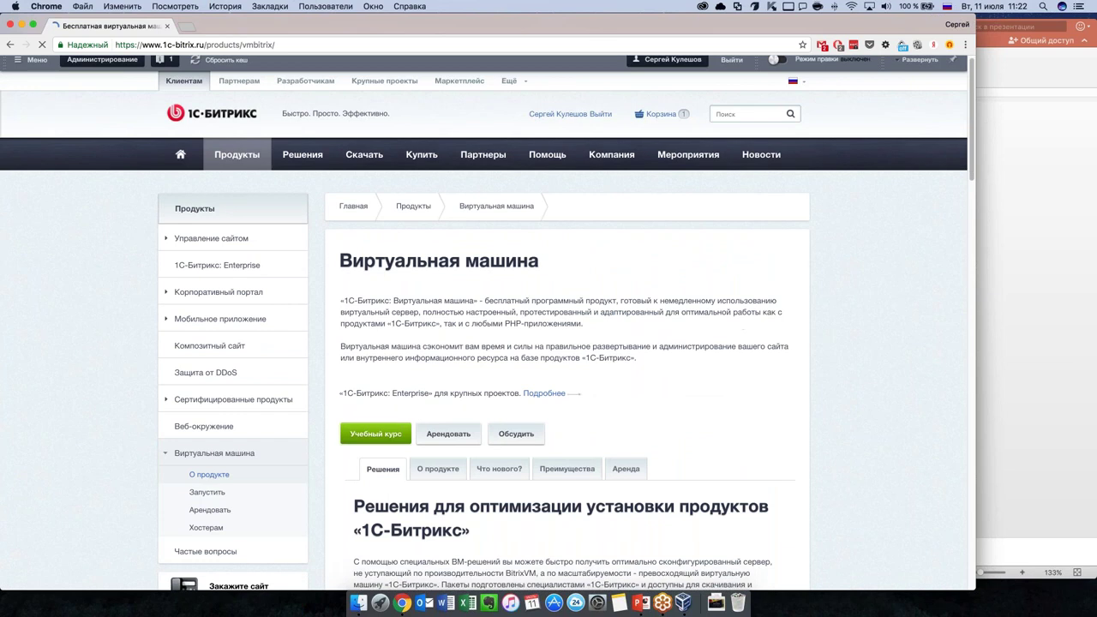
- Scroll to the «1С-Битрикс: Виртуальная машина 7.1» table and highlight VirtualBox in its row
scroll(709, 369, down, 8)
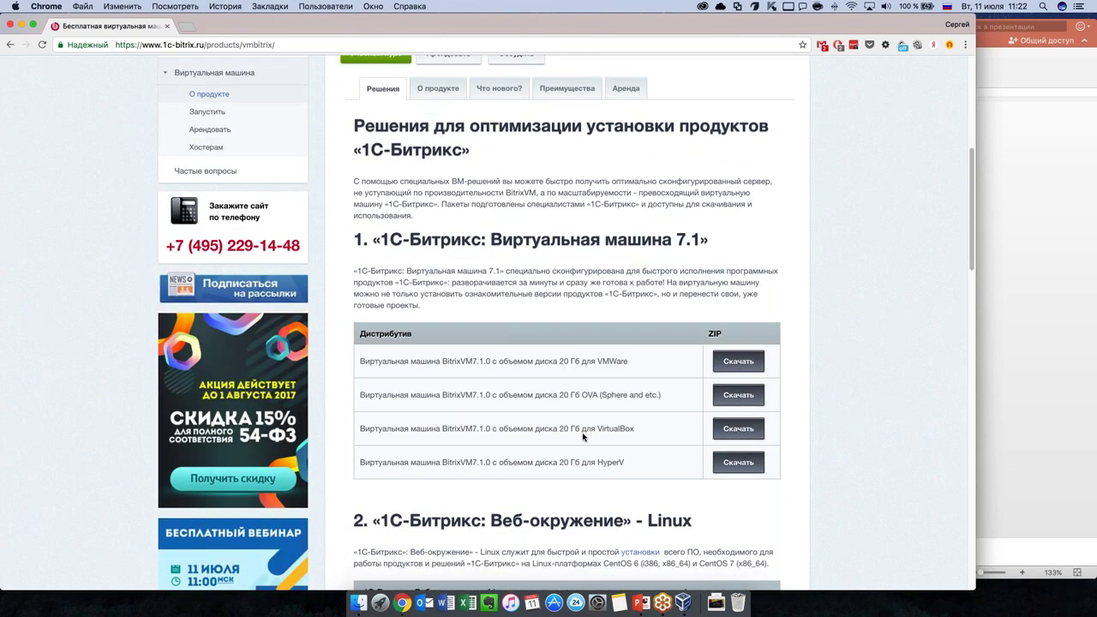
scroll(582, 437, down, 1)
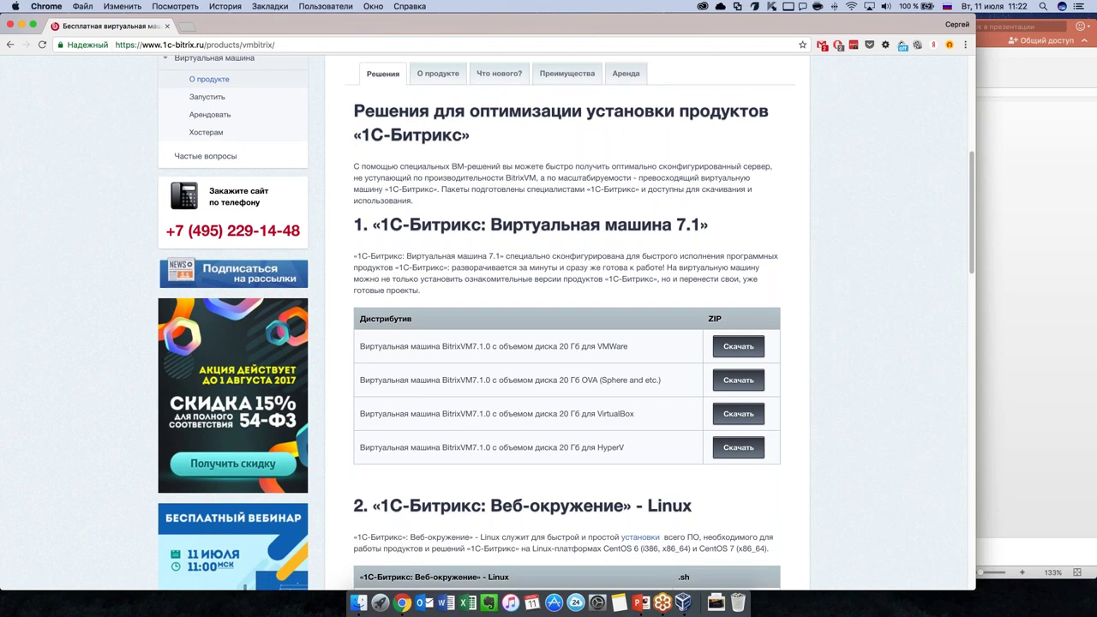
drag(597, 414, 639, 414)
click(640, 414)
- In VirtualBox, cancel the file chooser and close the appliance import wizard
click(682, 602)
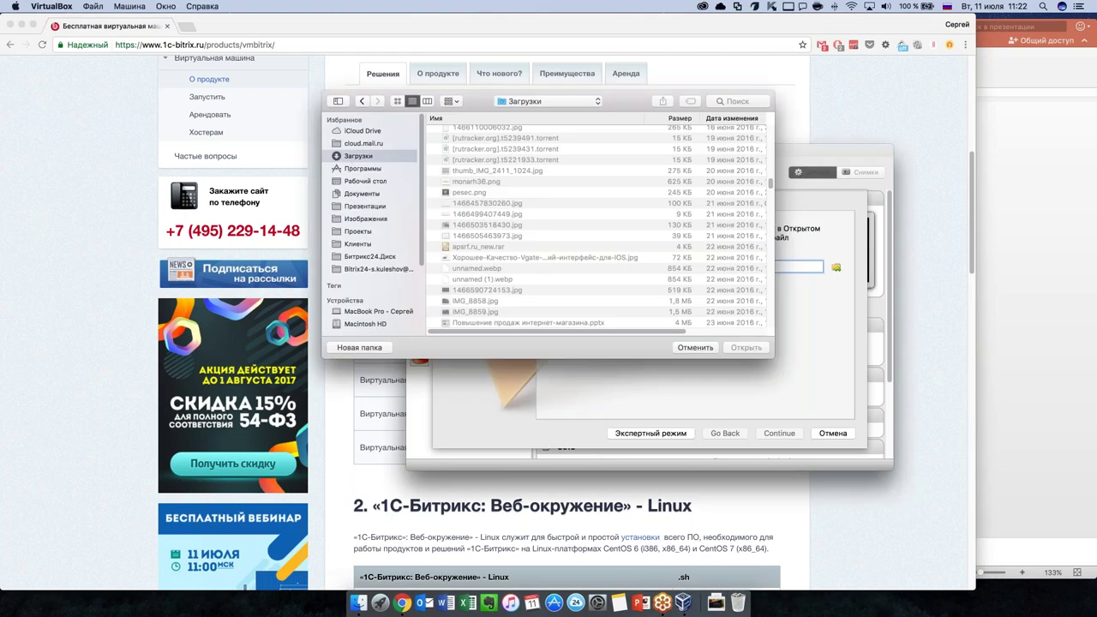
click(695, 347)
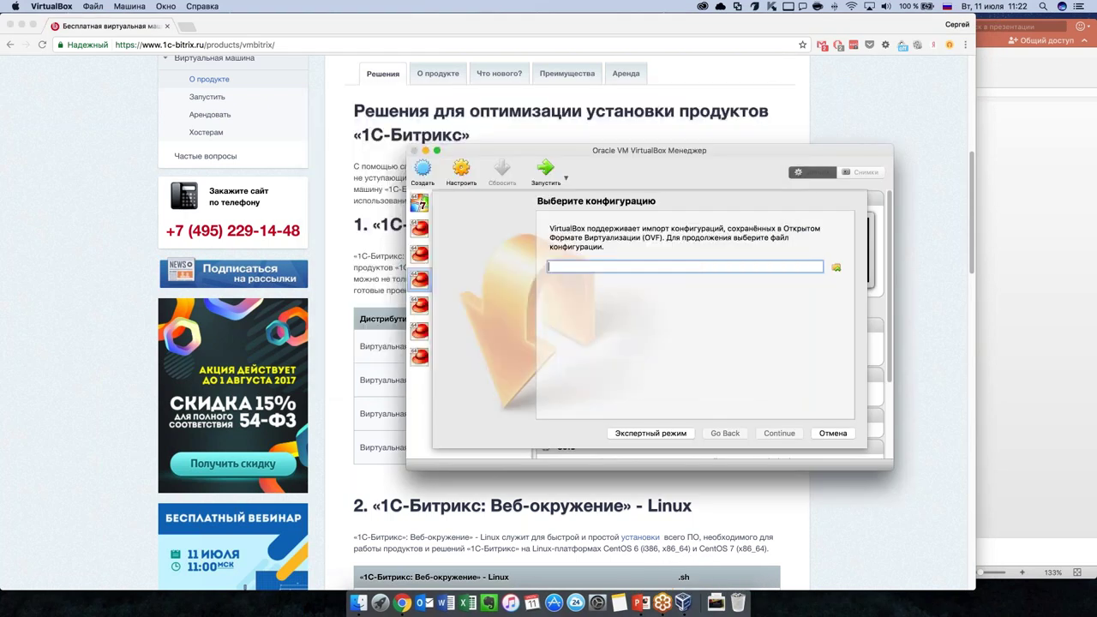
key(Escape)
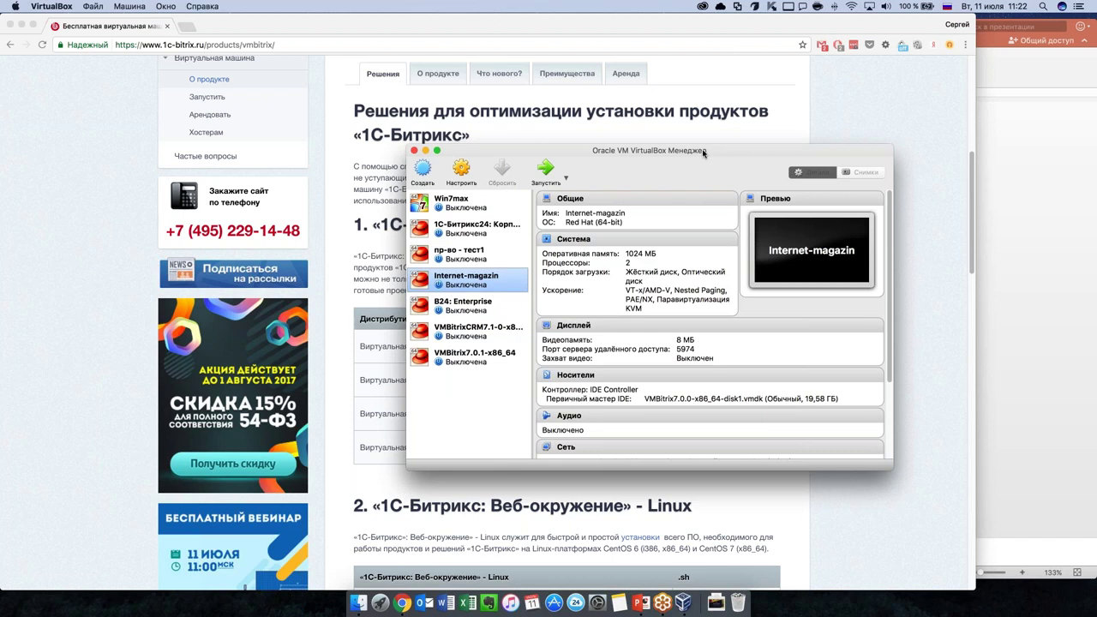
- Reposition the VirtualBox Manager window and open a Finder window on the desktop
drag(703, 149, 676, 118)
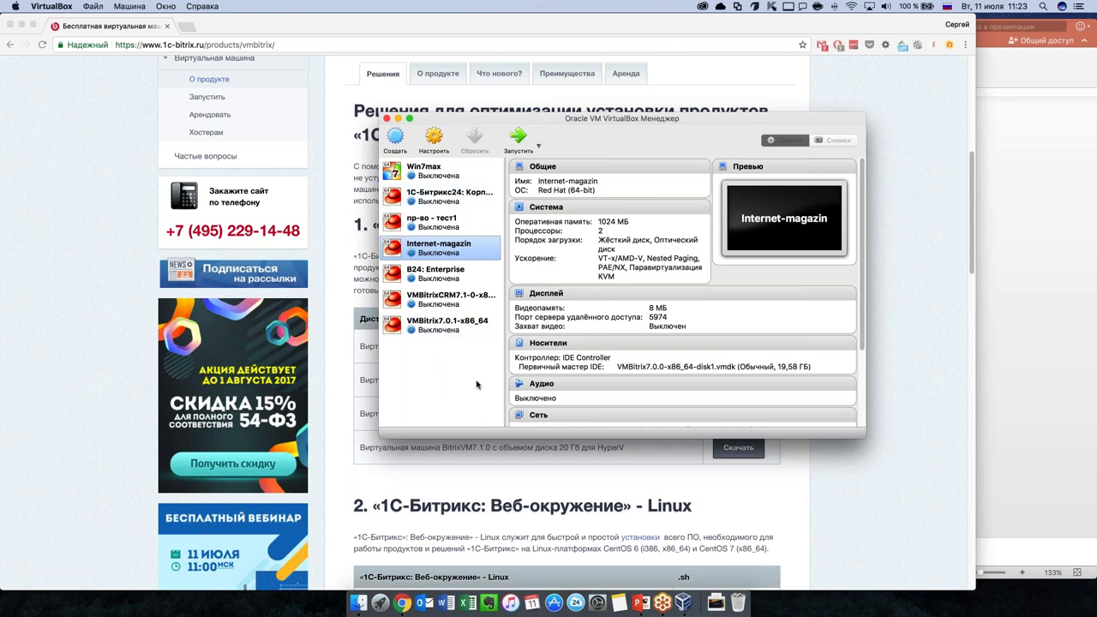
drag(639, 121, 726, 126)
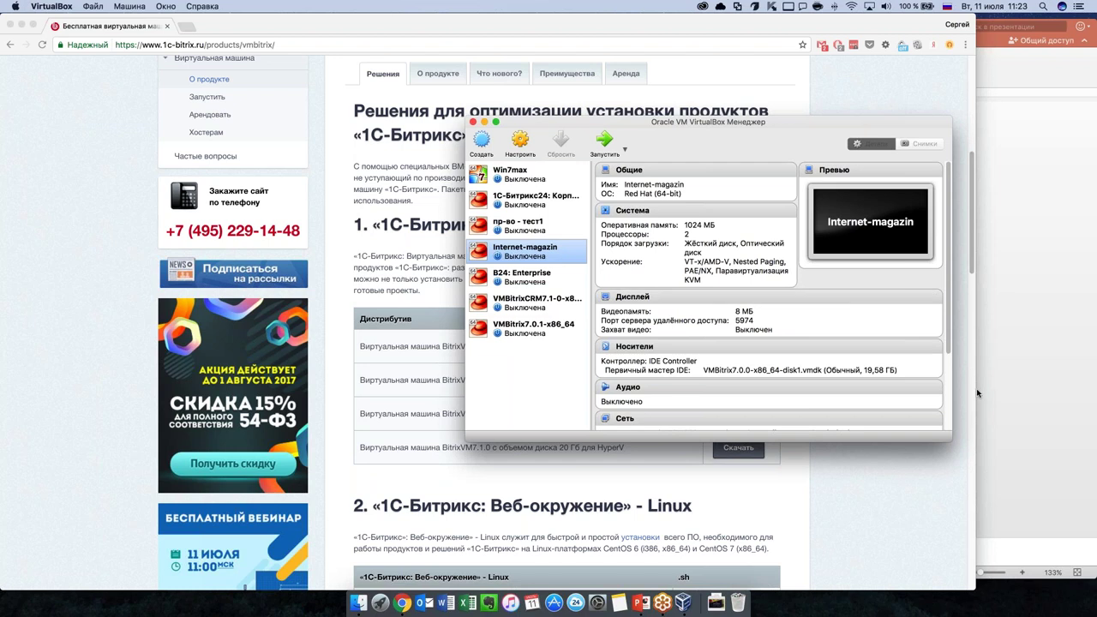
click(405, 279)
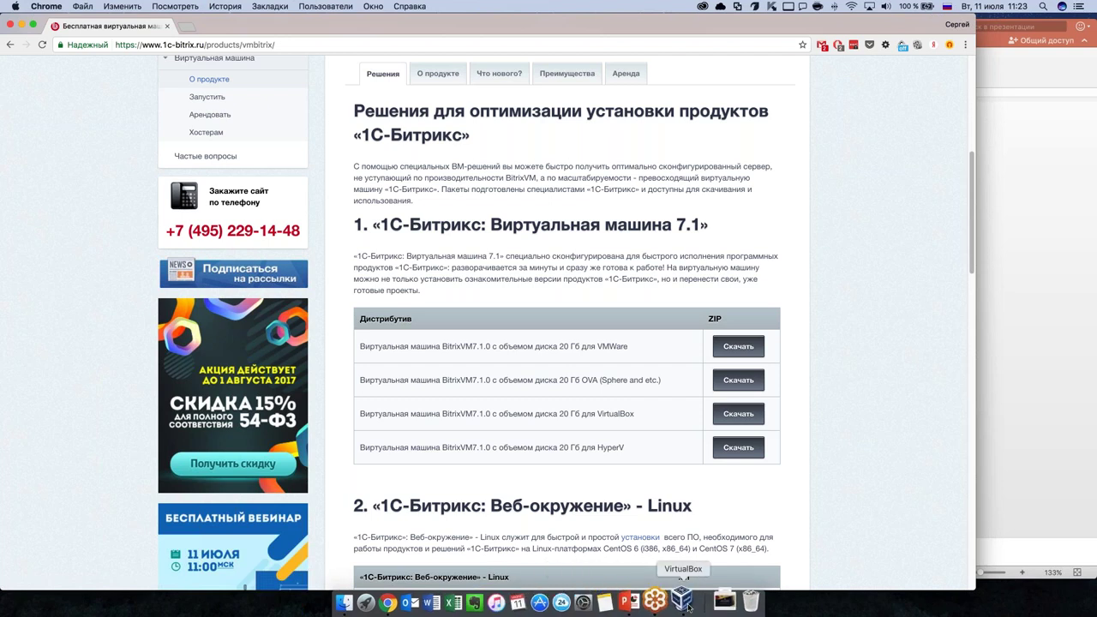
click(687, 605)
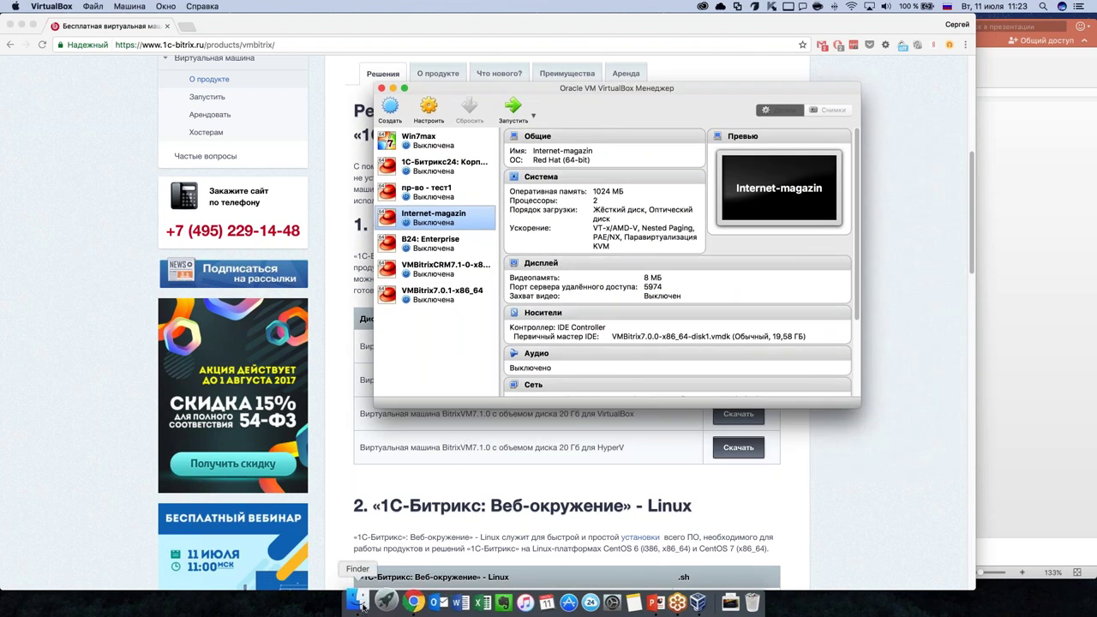
click(359, 602)
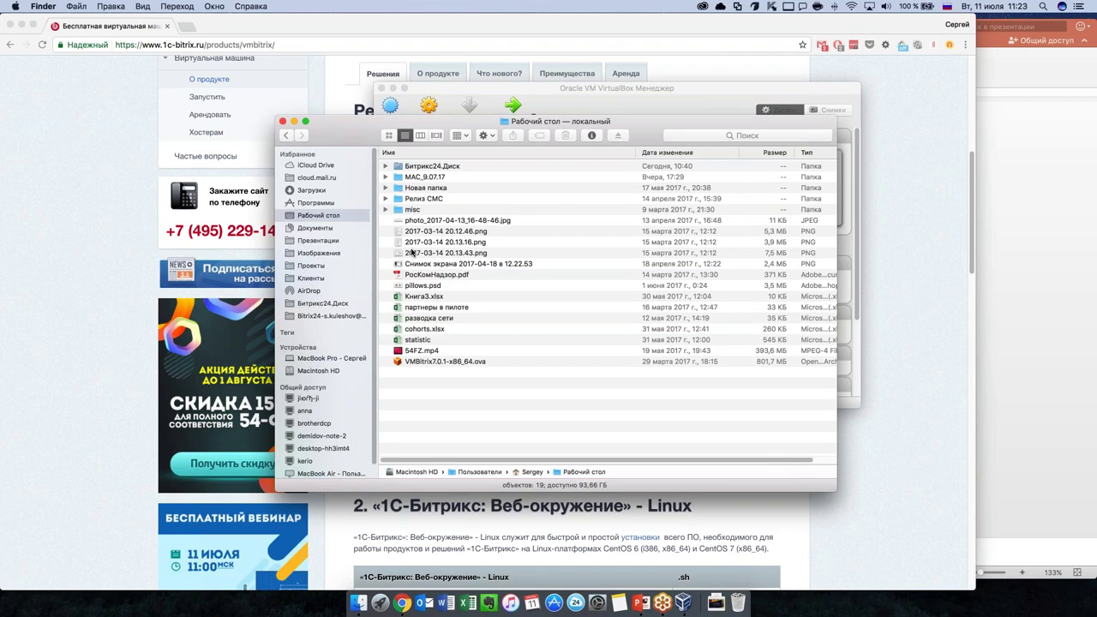
- Select VMBitrix7.0.1-x86_64.ova on the desktop and bring VirtualBox Manager forward to its Машина menu
click(496, 363)
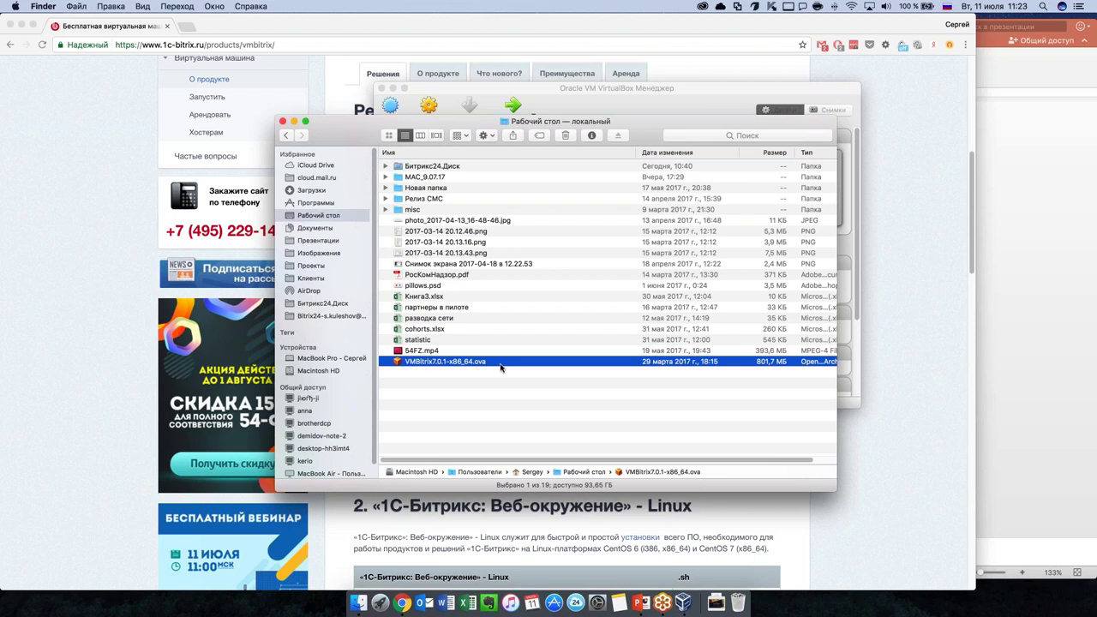
drag(812, 92, 792, 122)
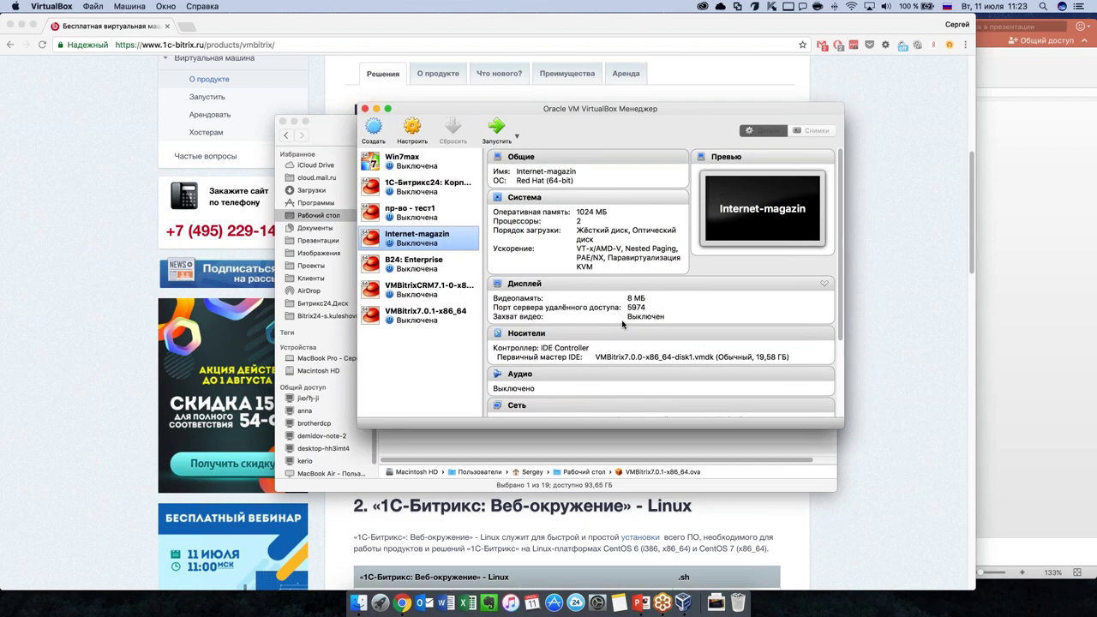
click(129, 6)
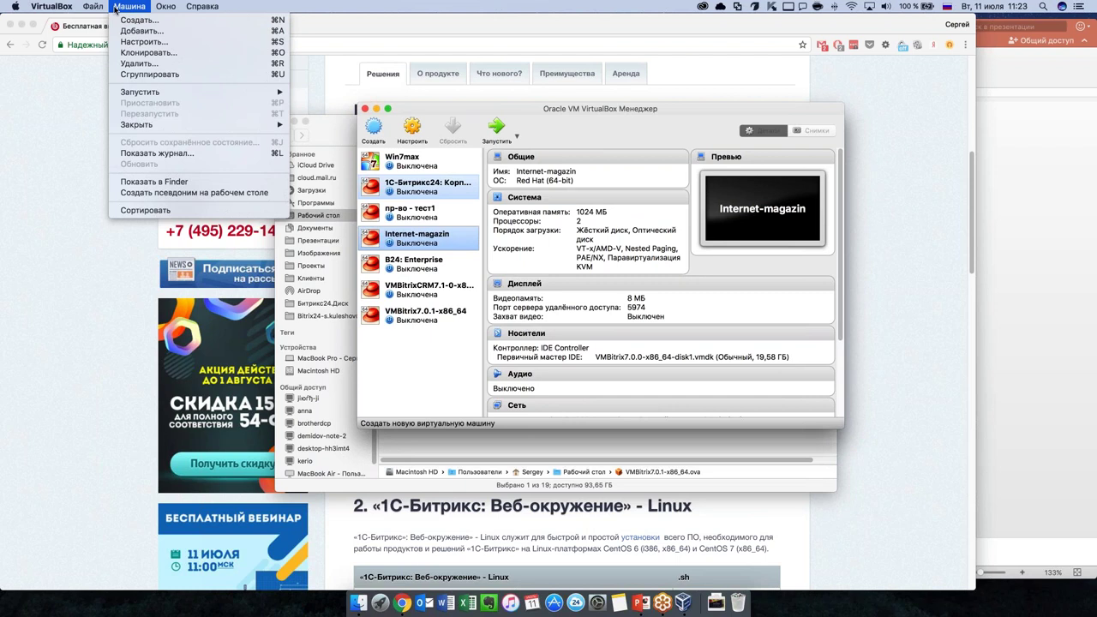
- Start Импорт конфигураций and pick VMBitrix7.0.1-x86_64.ova from Рабочий стол as the file
mouse_move(92, 6)
click(109, 21)
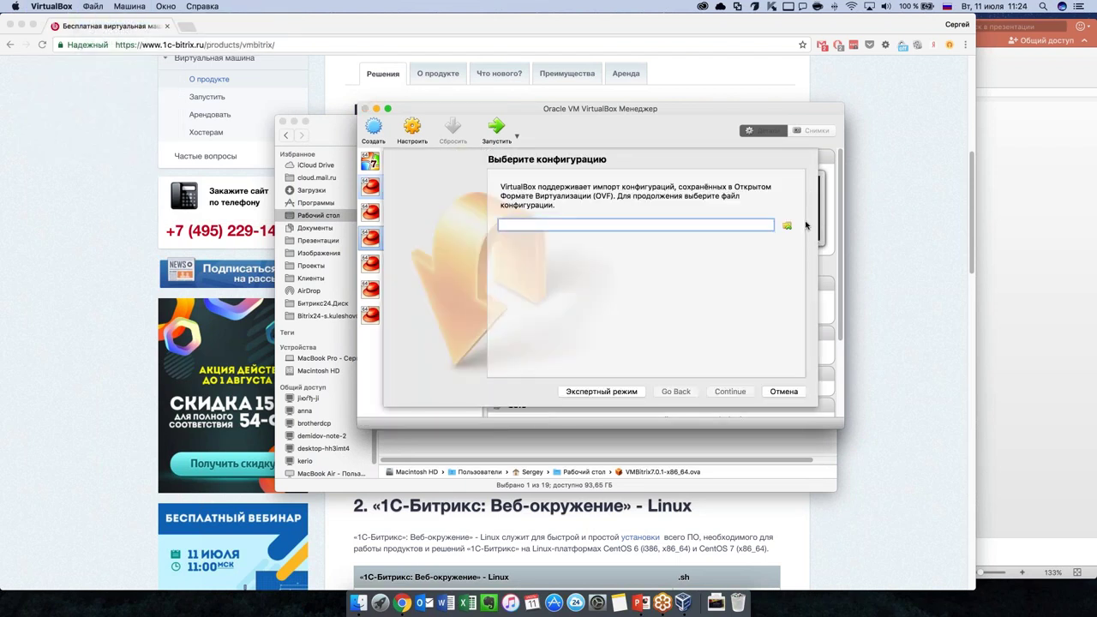
click(786, 227)
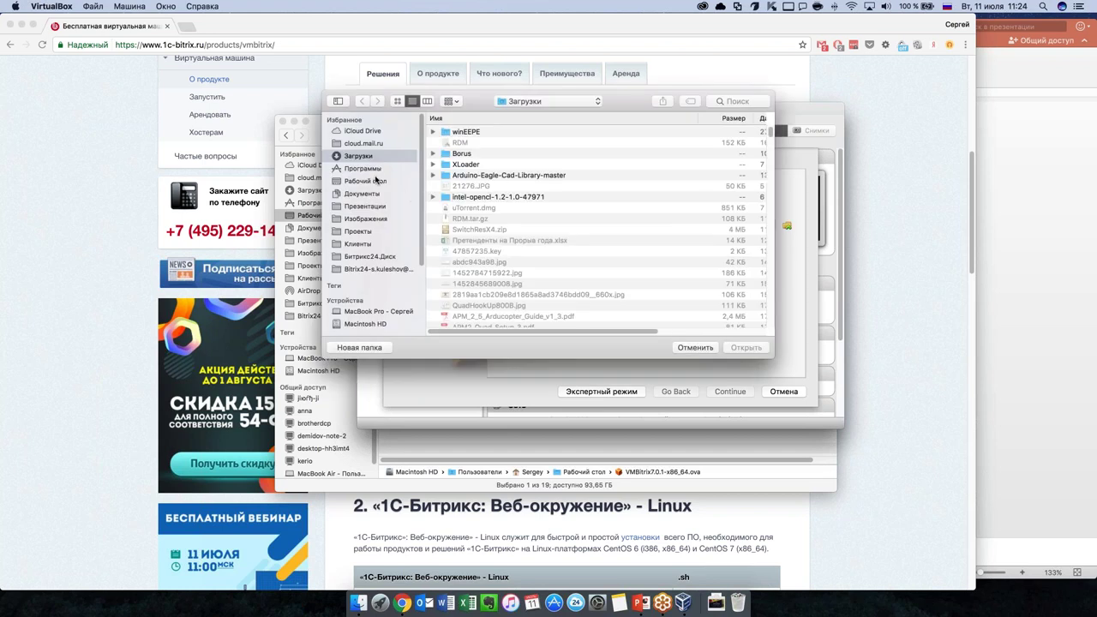
click(377, 180)
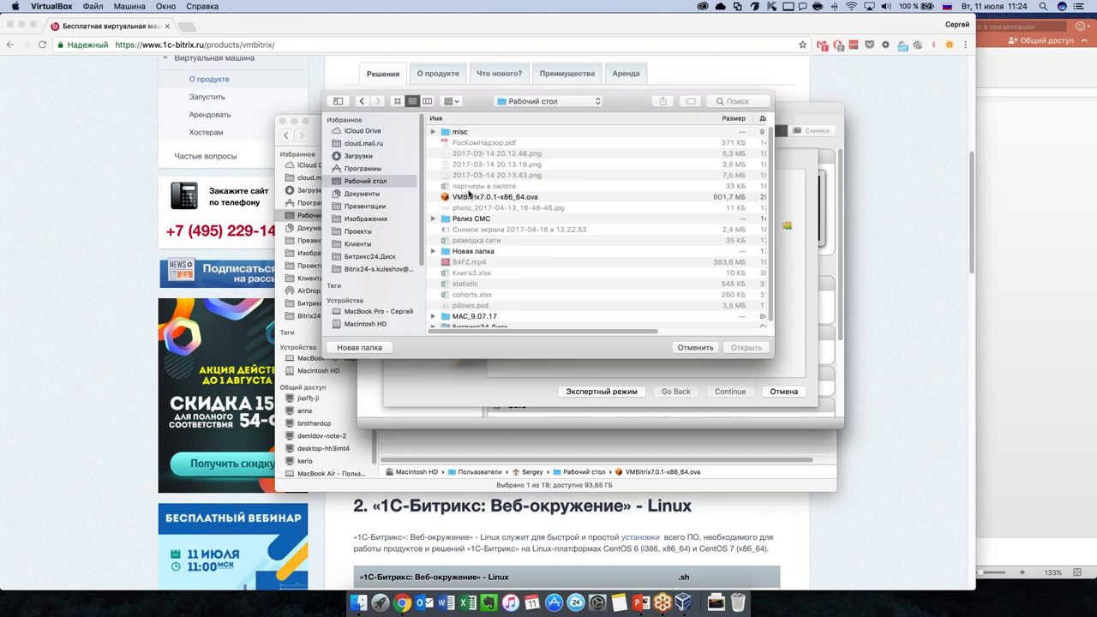
click(520, 198)
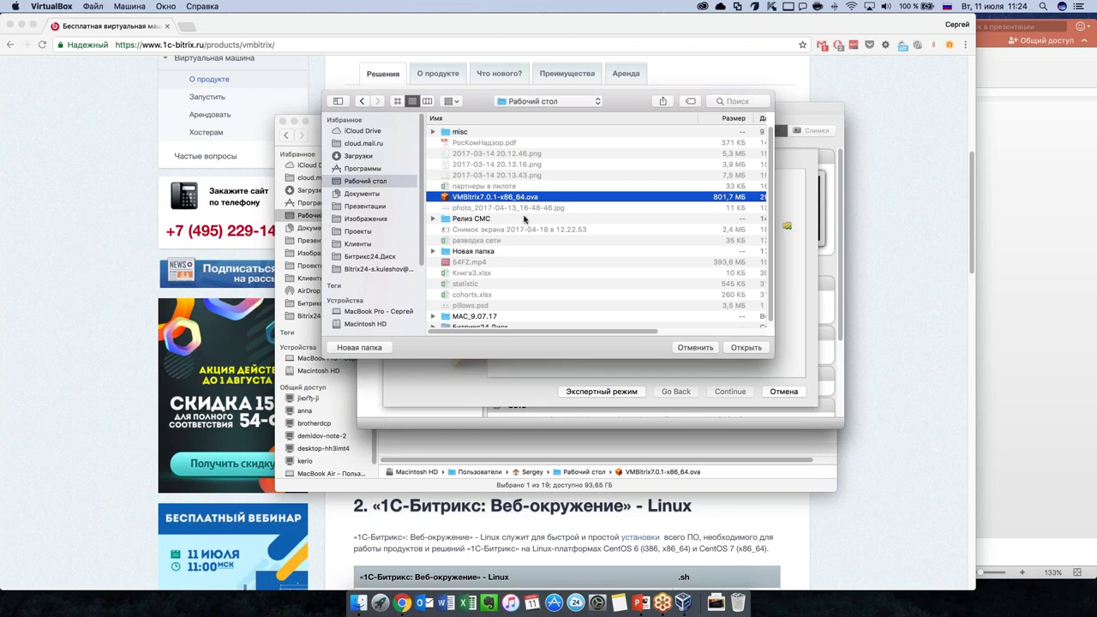
click(744, 347)
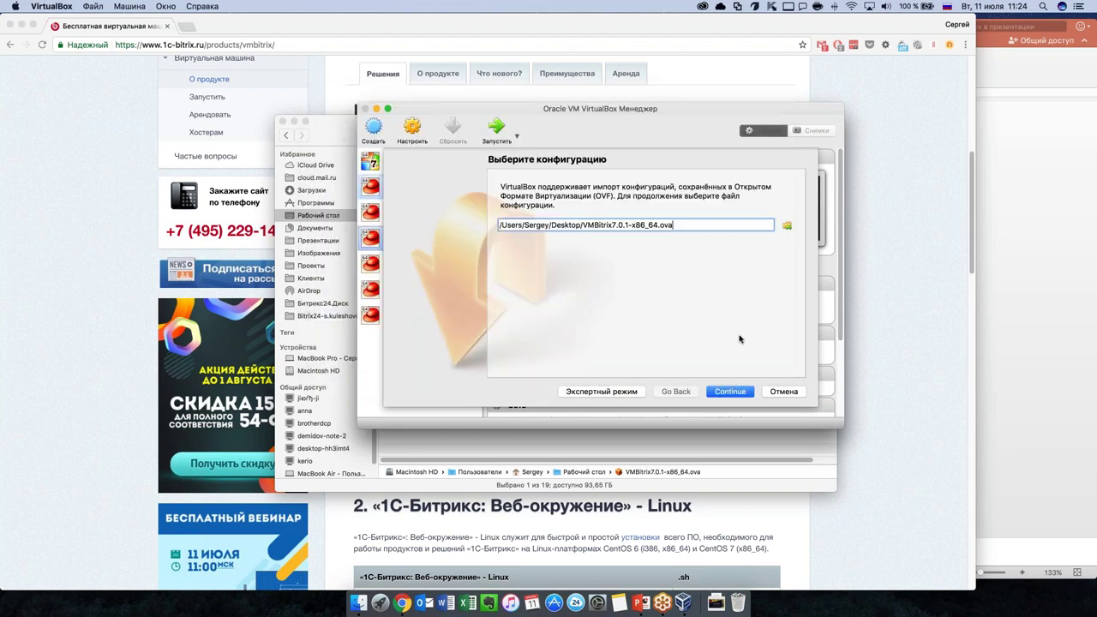
- Give the imported Bitrix appliance 2 processors and 1024 МБ of memory
click(730, 392)
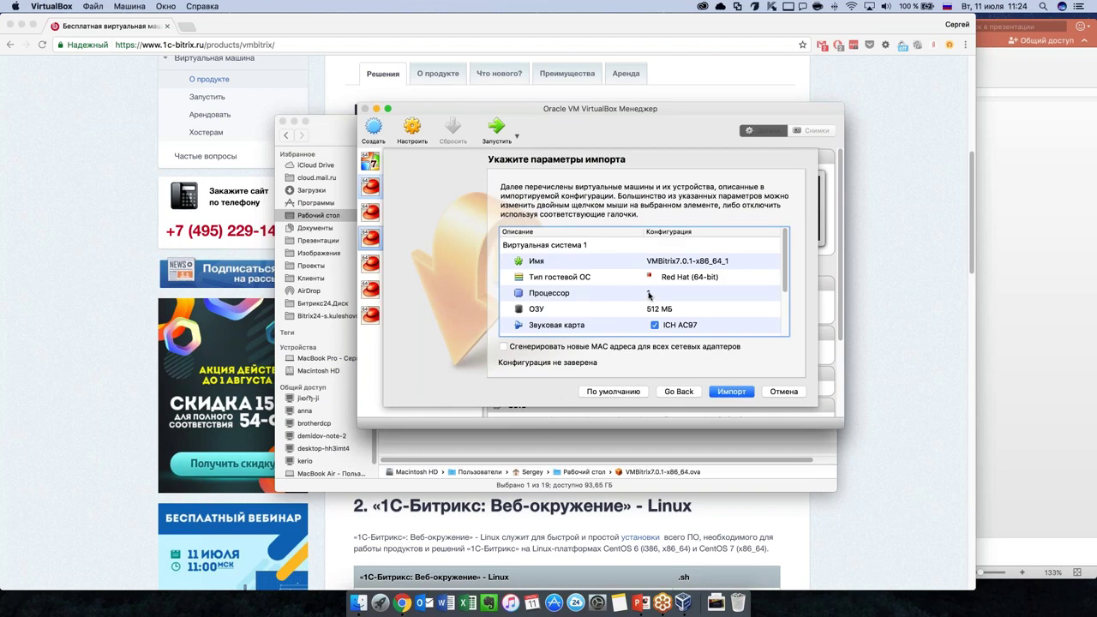
scroll(651, 296, down, 1)
scroll(651, 296, down, 3)
scroll(685, 304, up, 4)
scroll(690, 305, down, 1)
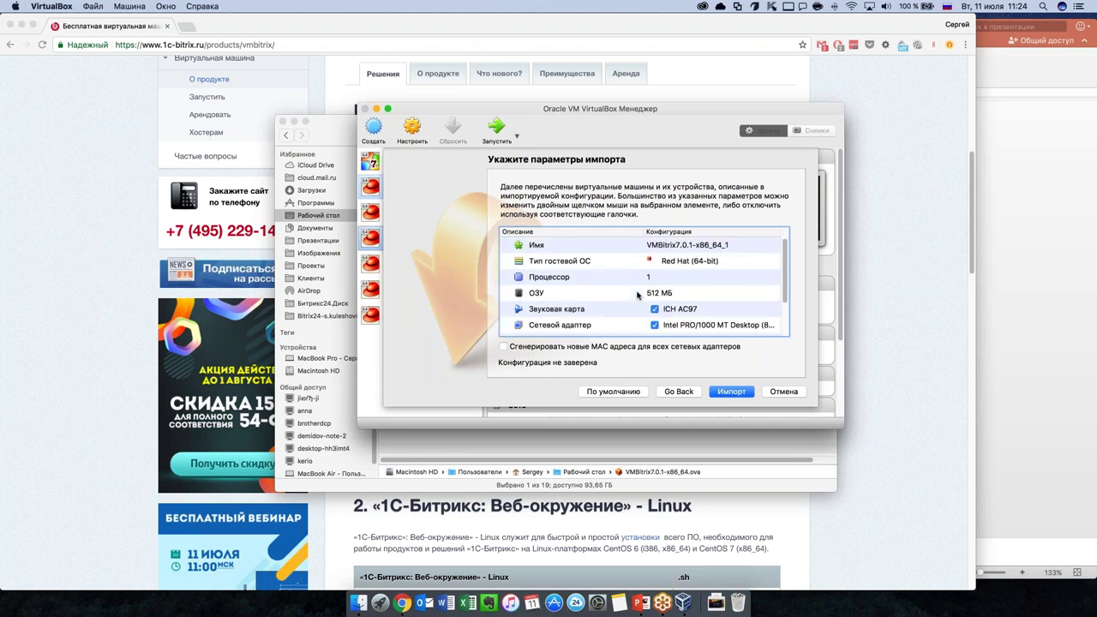
click(650, 278)
click(650, 278)
text(2)
click(680, 295)
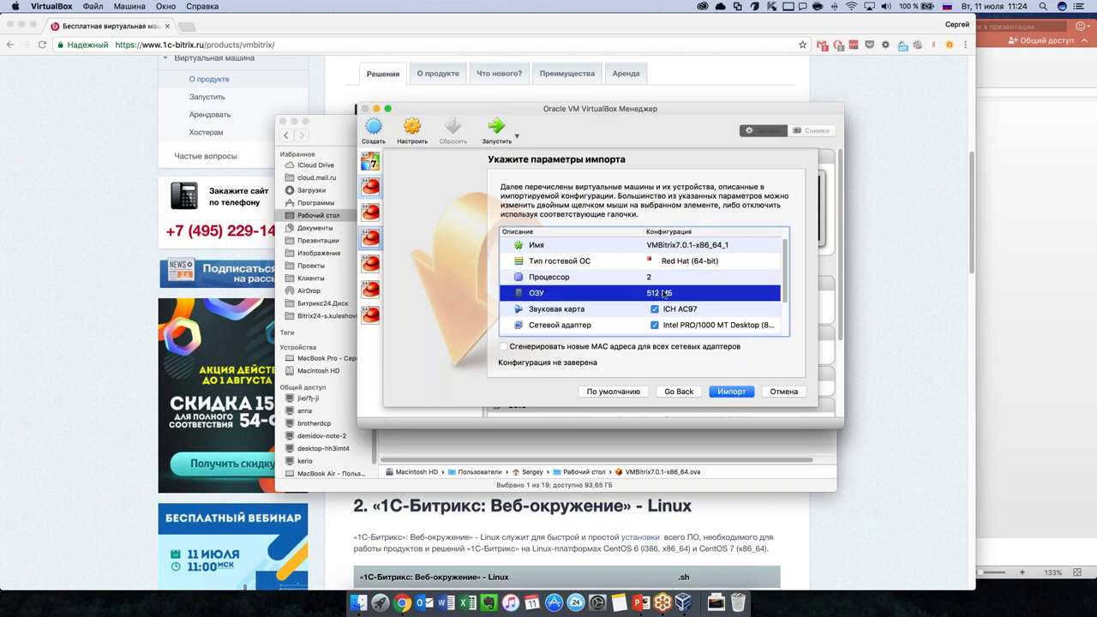
click(655, 293)
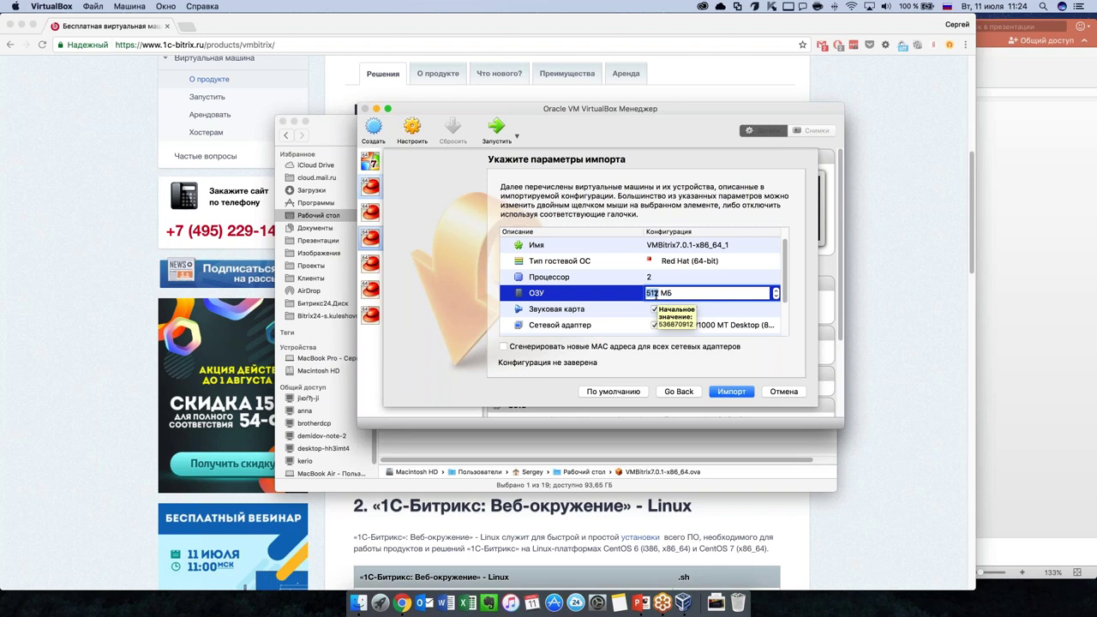
text(1024)
key(Return)
- Review the processor, memory, sound and network entries, then start the import
key(Up)
key(Up)
key(Up)
key(Up)
key(Down)
key(Down)
key(Down)
key(Down)
key(Down)
key(Down)
key(Up)
key(Up)
key(Up)
key(Down)
key(Down)
key(Down)
key(Down)
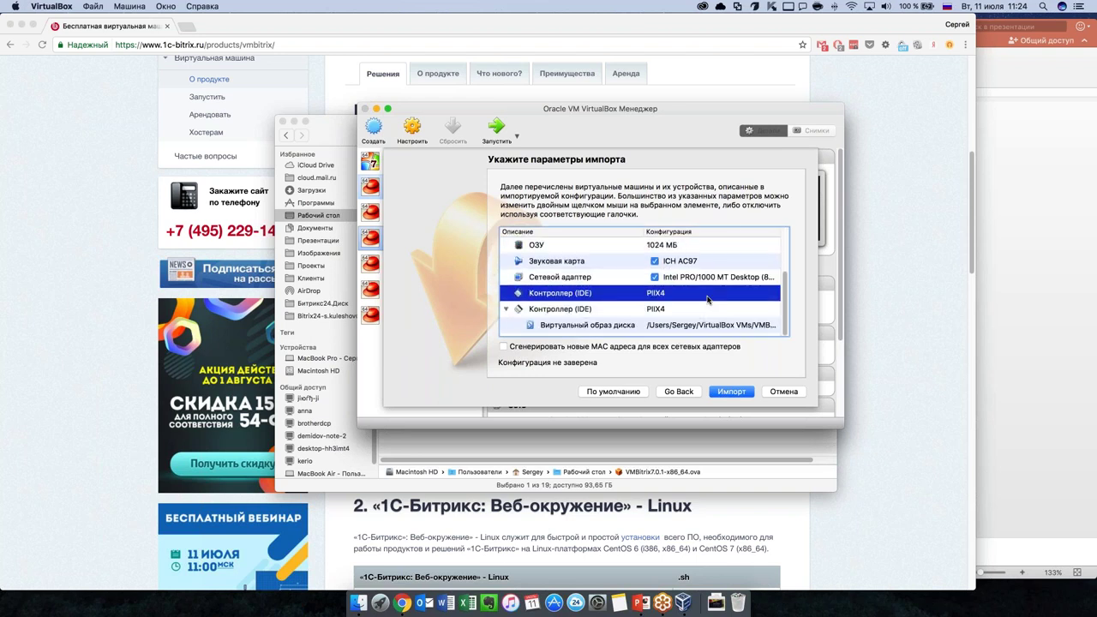
key(Up)
key(Up)
key(Up)
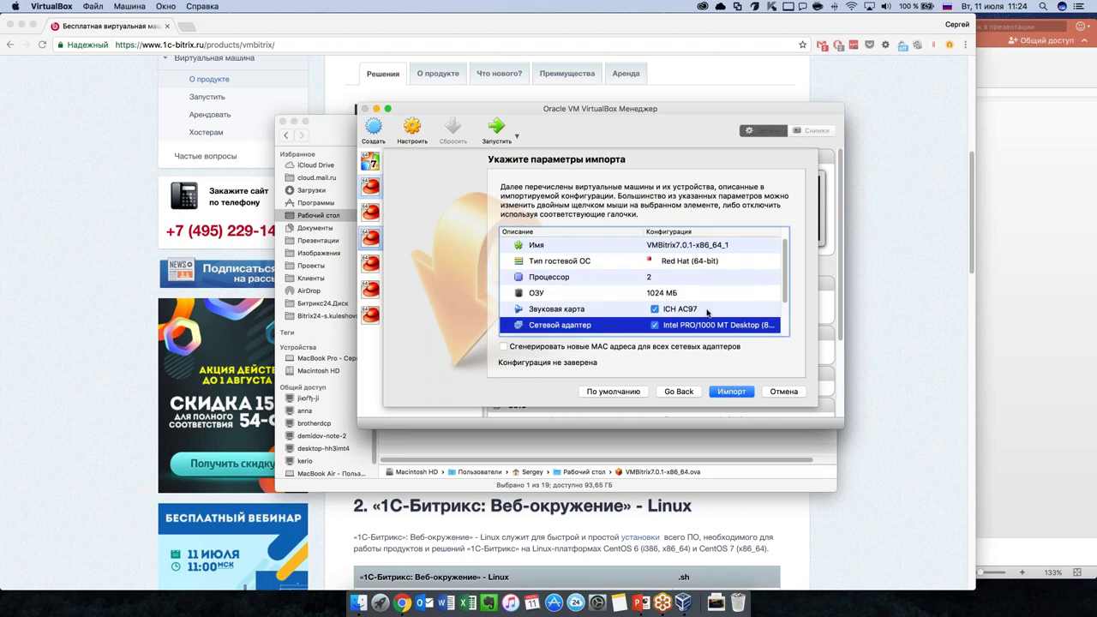
key(Down)
key(Up)
key(Down)
key(Down)
key(Up)
key(Up)
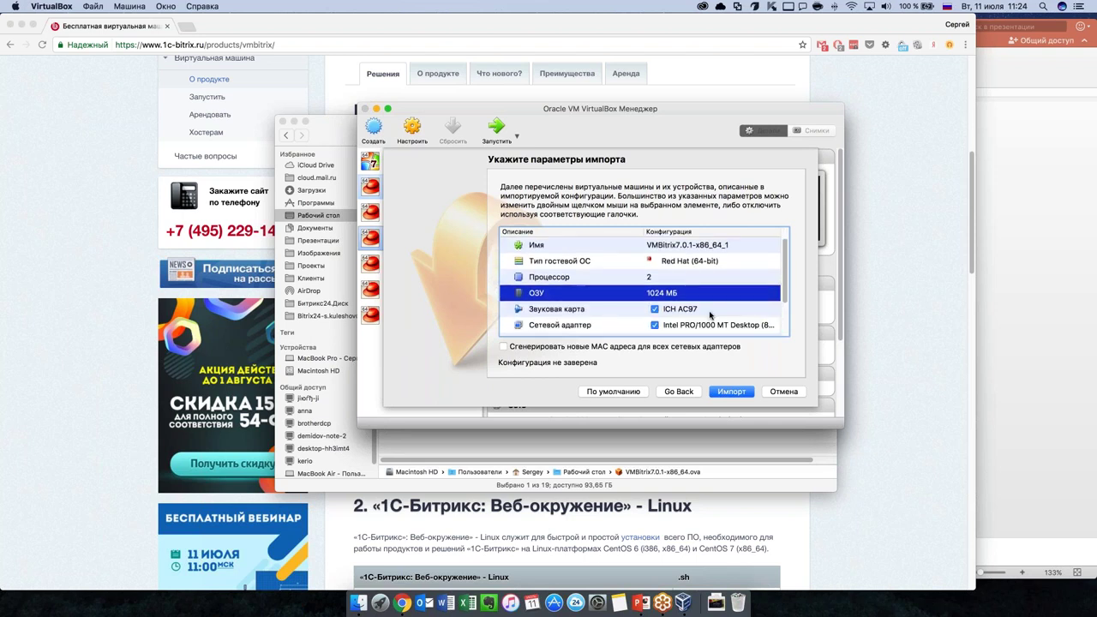
key(Down)
key(Down)
key(Up)
key(Up)
key(Up)
key(Down)
key(Down)
key(Up)
key(Up)
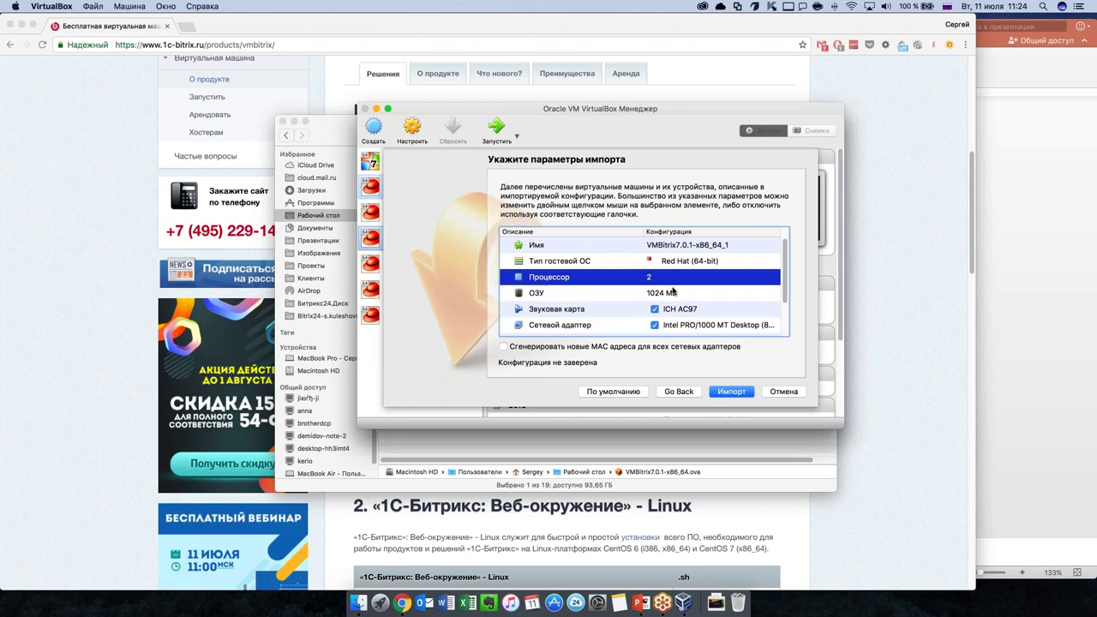
key(Down)
key(Down)
key(Down)
key(Down)
key(Down)
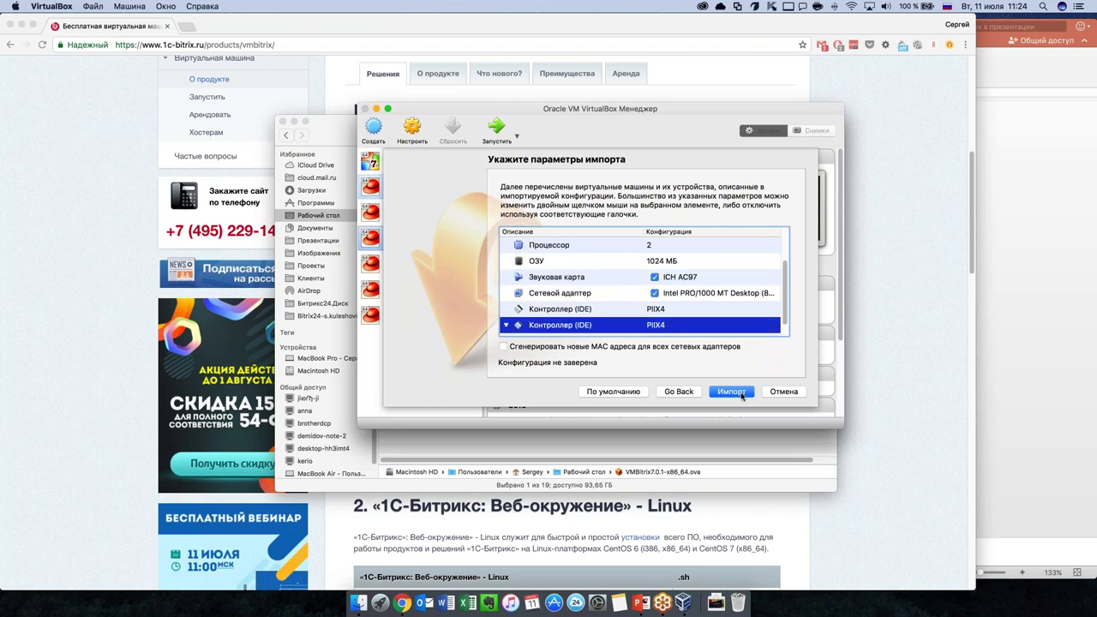
click(732, 392)
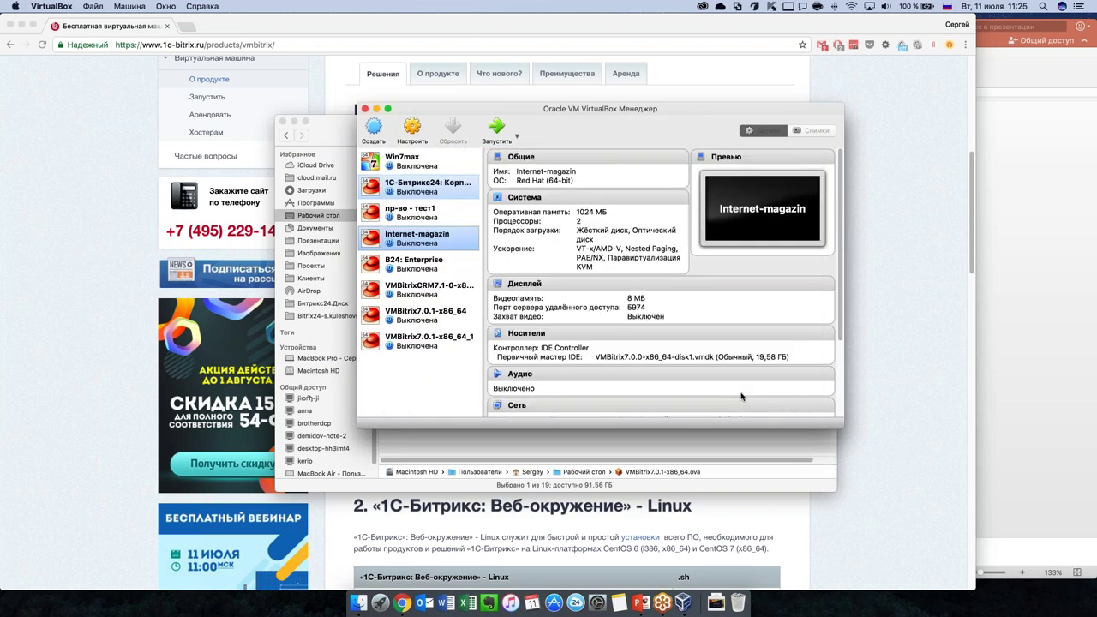
- Open the settings of the imported VMBitrix7.0.1-x86_64_1 machine
click(427, 347)
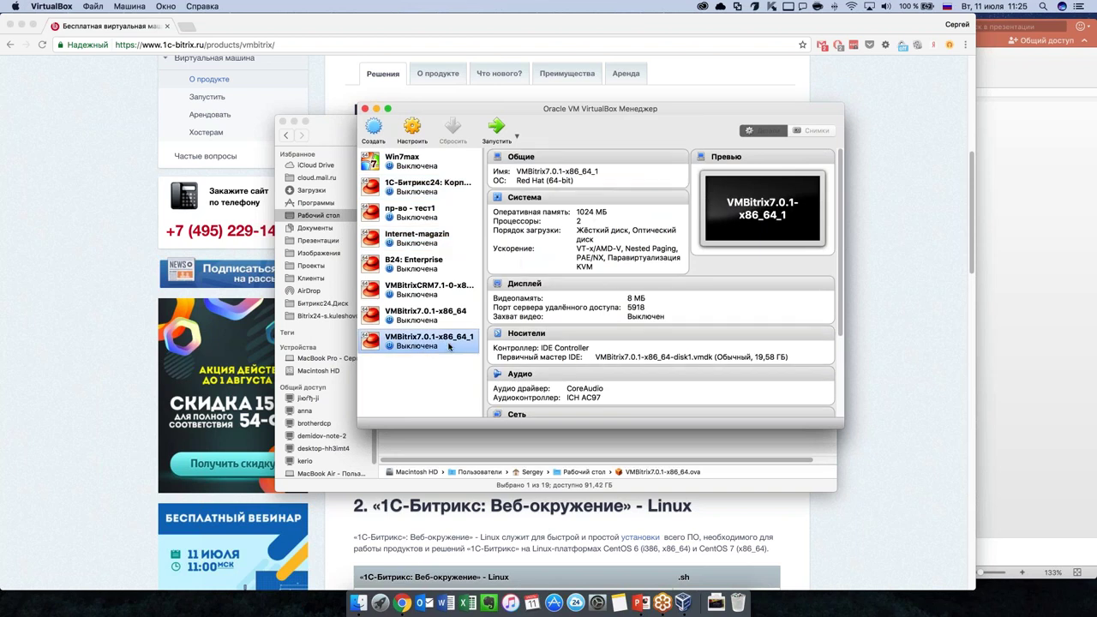
click(412, 130)
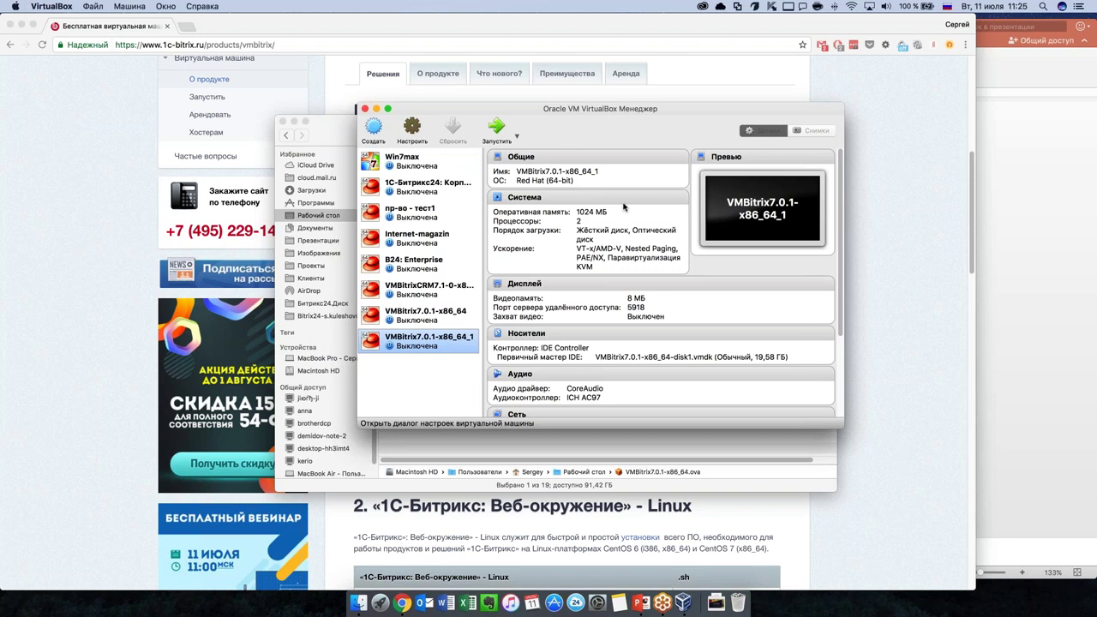
- Rename the machine to webinar, set its network to bridged adapter on en0: Wi-Fi, and save
drag(556, 193, 456, 194)
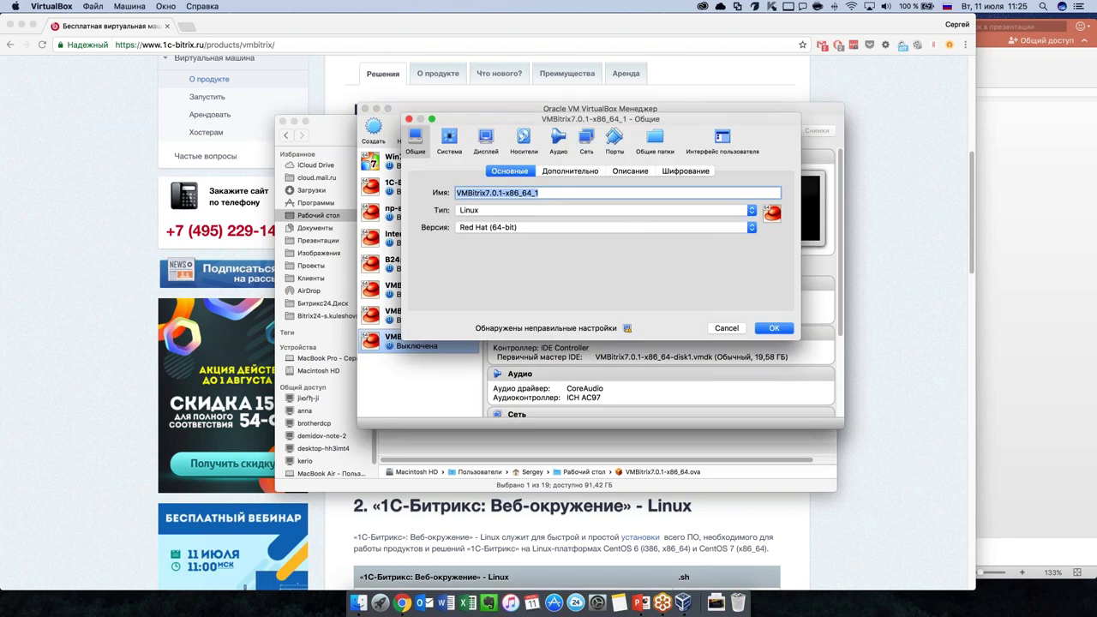
text(webinar)
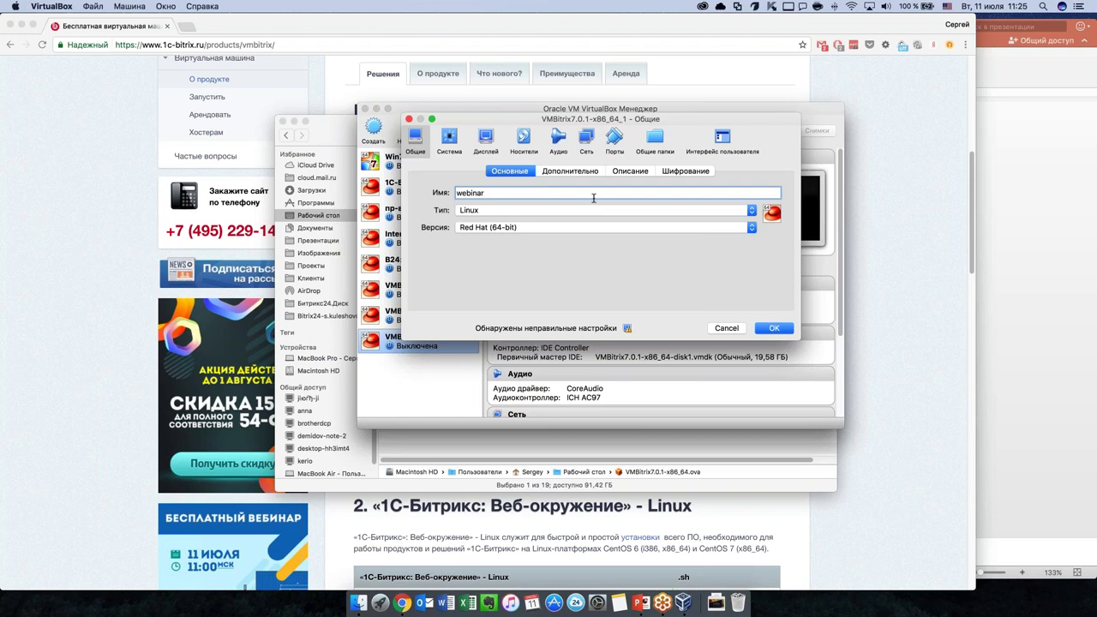
click(588, 144)
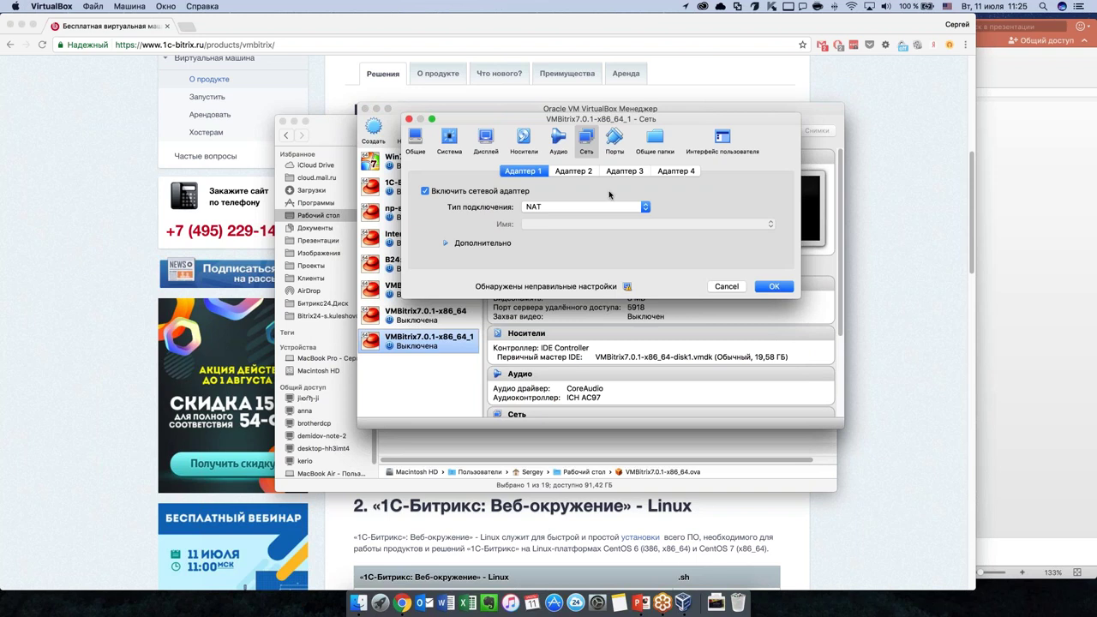
click(646, 209)
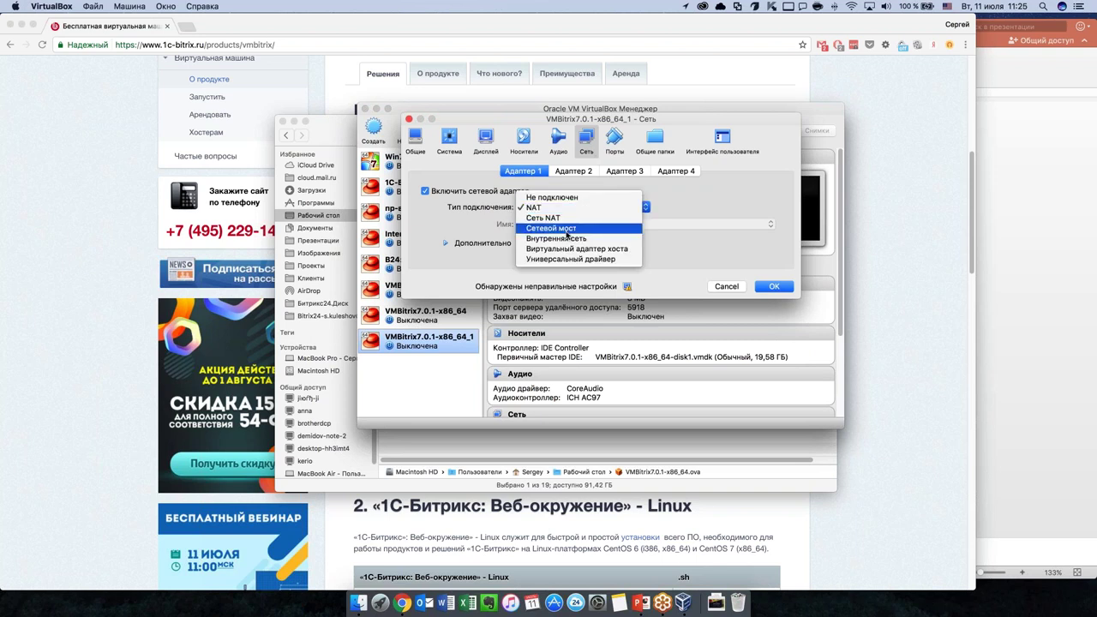
click(566, 228)
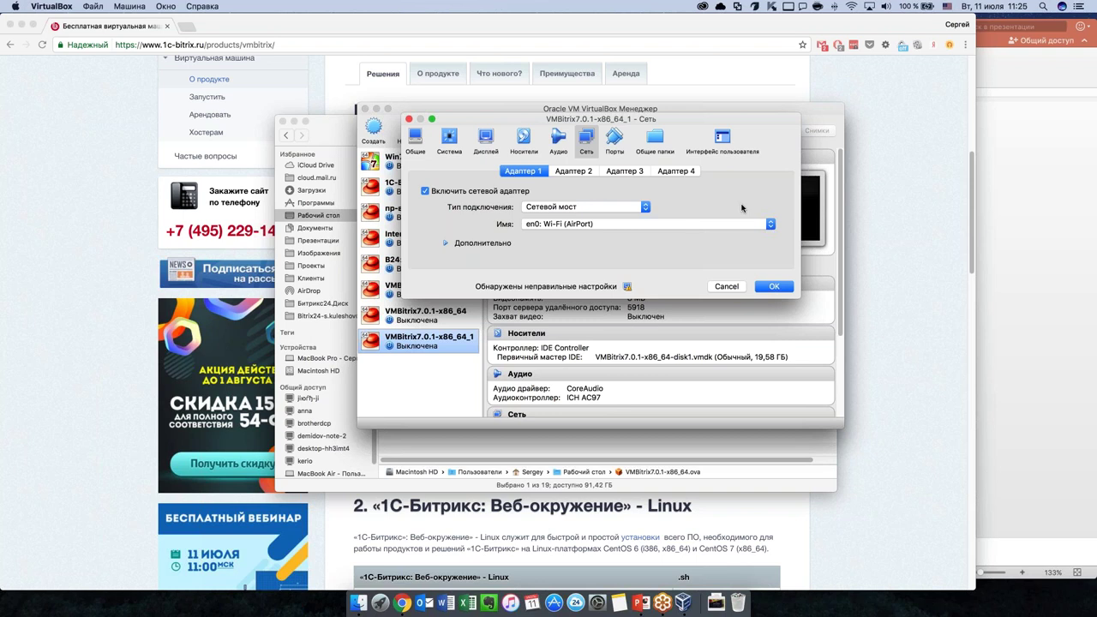
click(615, 208)
click(650, 204)
click(767, 290)
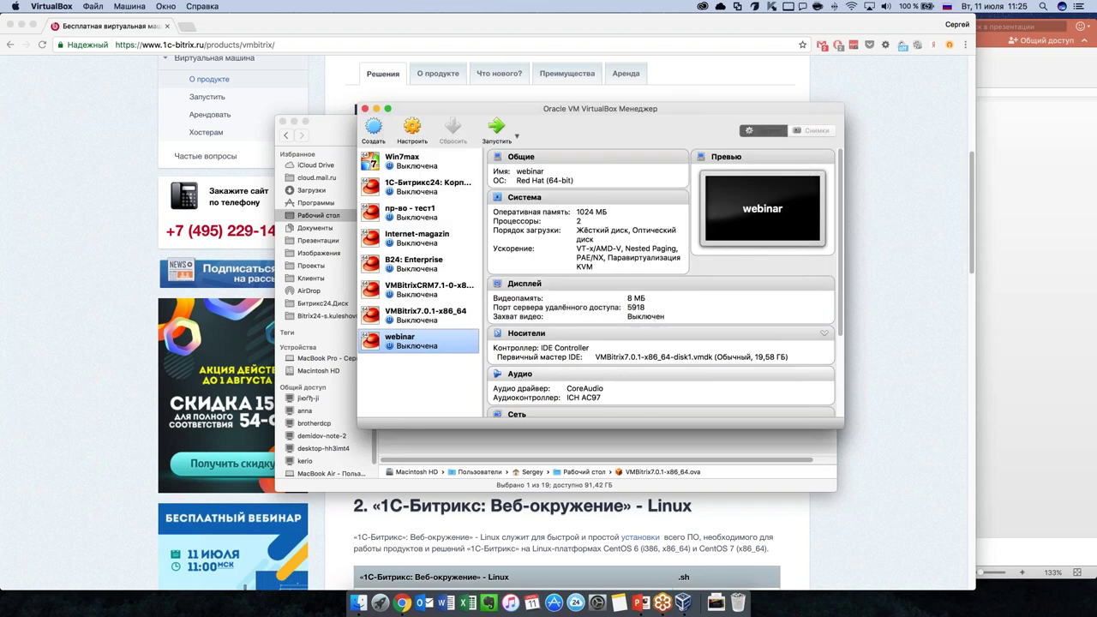
- Start the webinar virtual machine and let it boot to the Bitrix login prompt
double_click(451, 350)
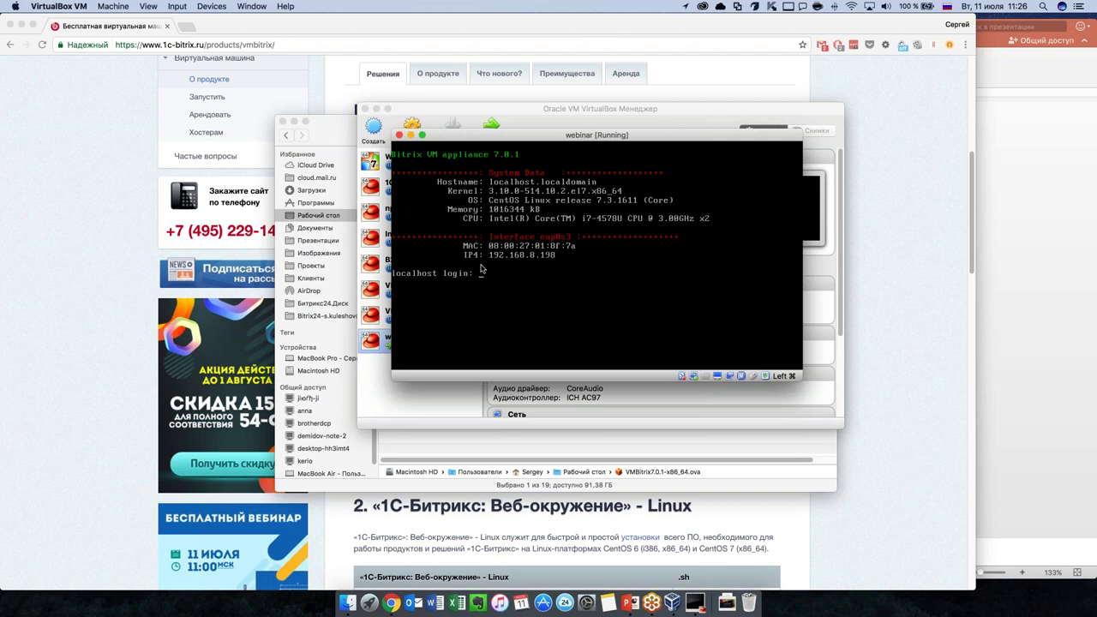
- Go to 192.168.8.198 in a new Chrome tab
click(190, 28)
text(192.16)
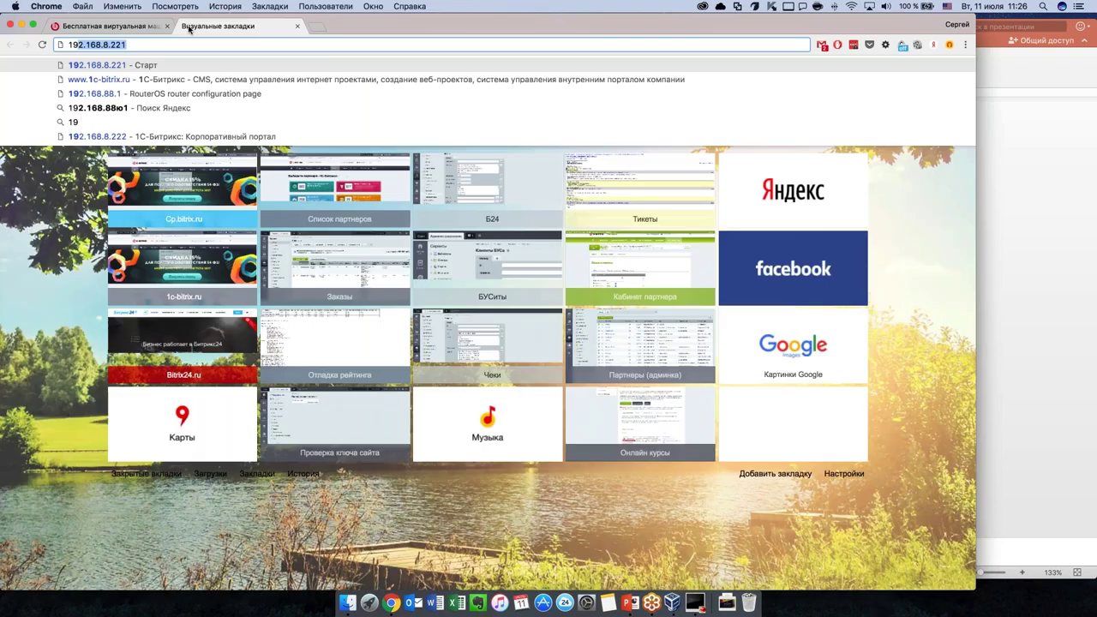
text(8.8.198)
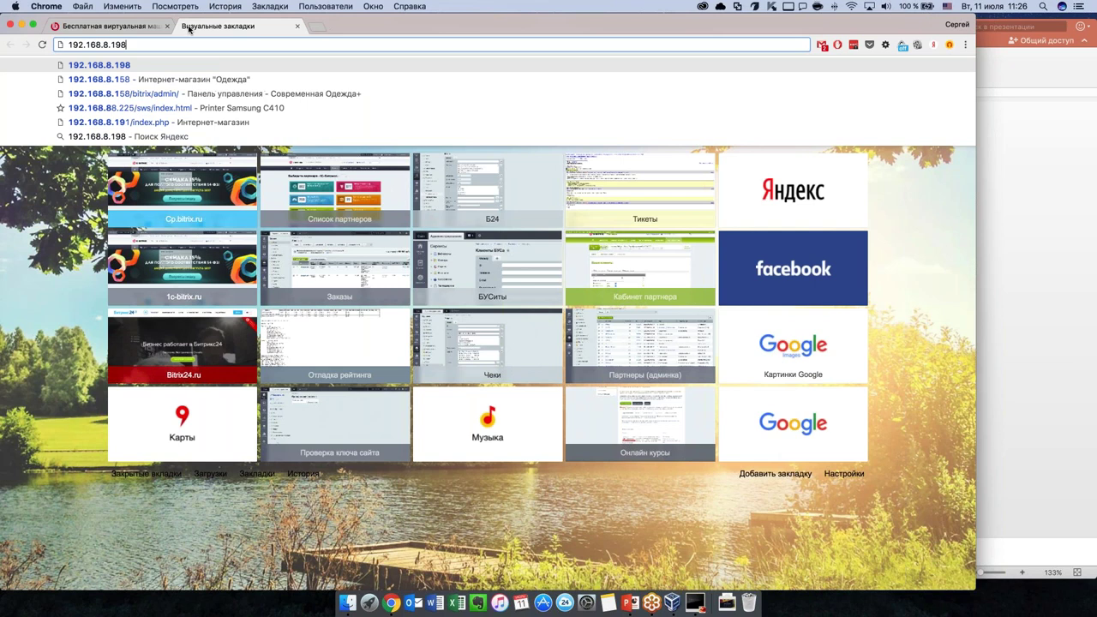
key(Return)
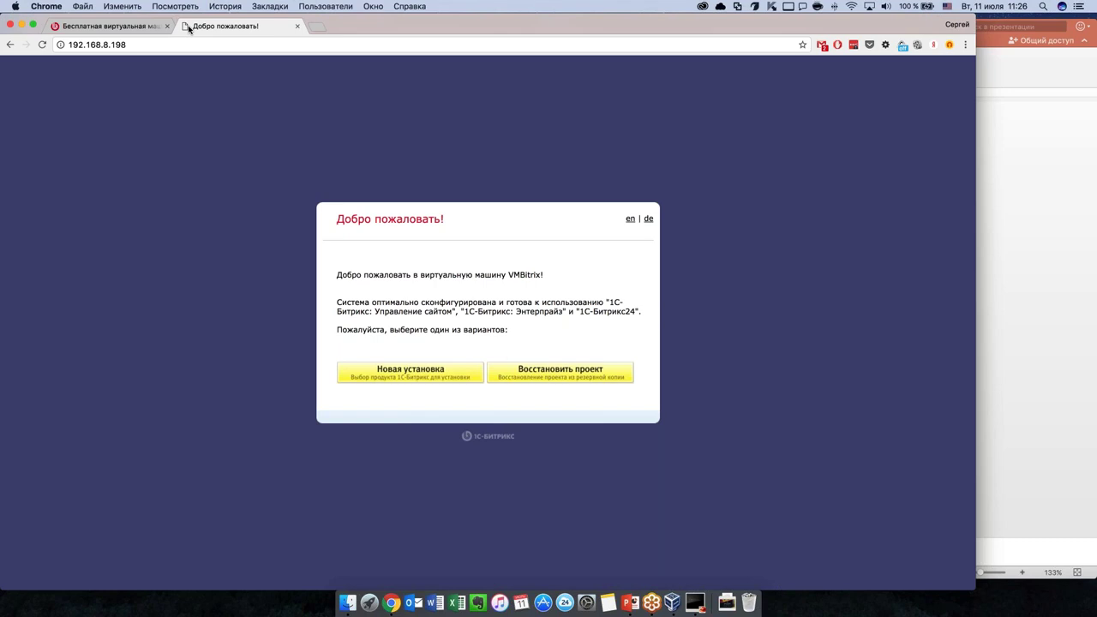
- Start a new installation and download the demo 1С-Битрикс: Управление сайтом Бизнес distribution
click(430, 372)
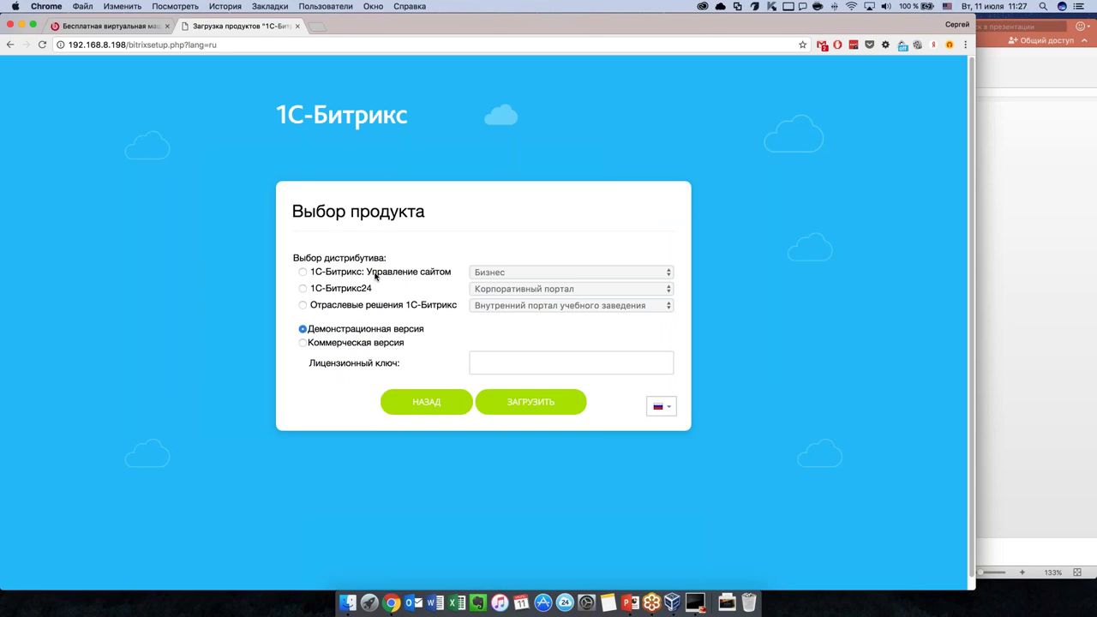
click(374, 272)
click(535, 404)
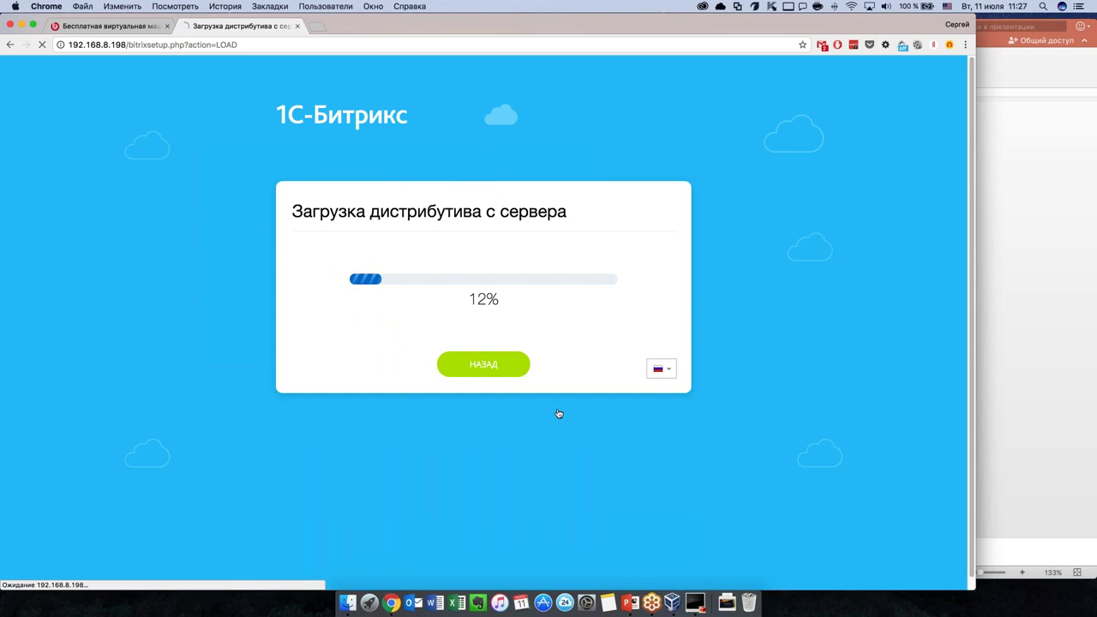
- Bring PowerPoint to the front and scroll to slide 8, «Управление каталогом товаров»
click(1022, 127)
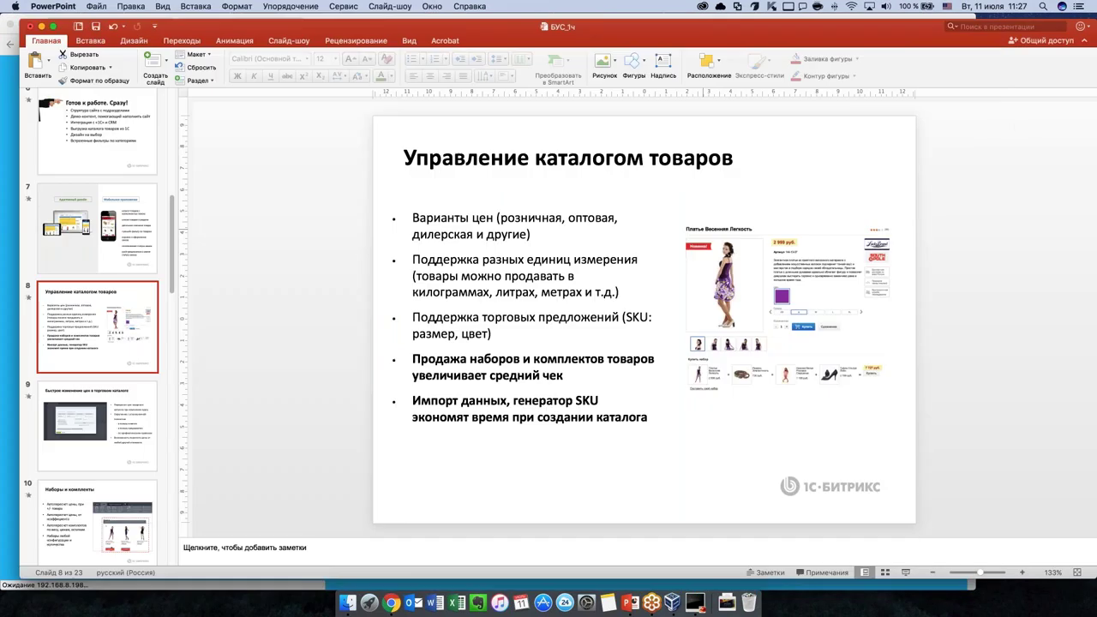
scroll(60, 433, down, 5)
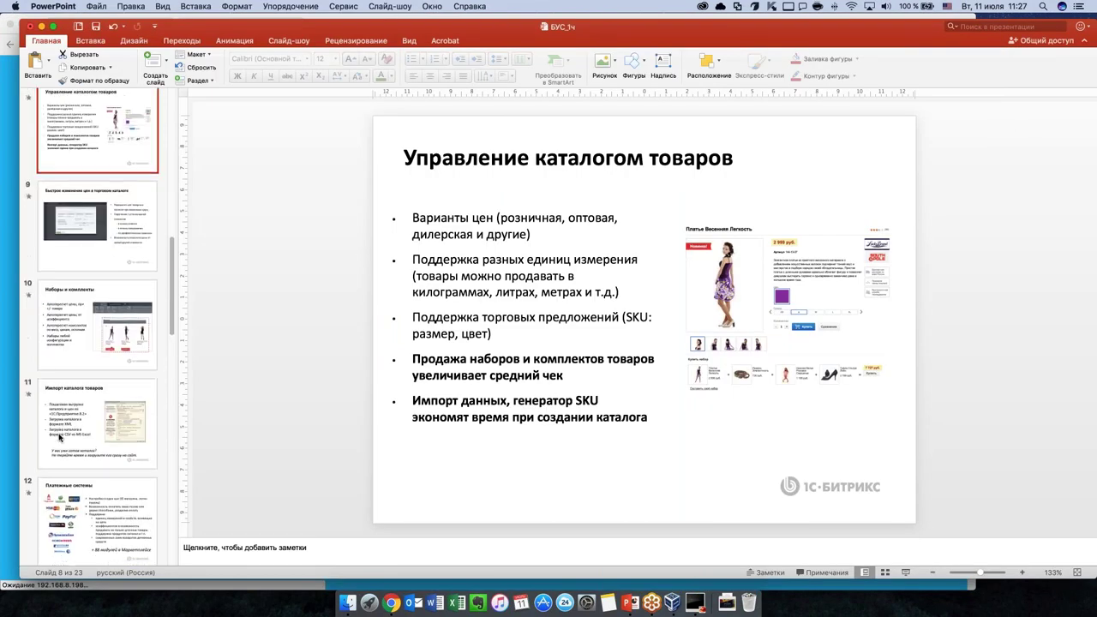
scroll(60, 437, up, 6)
scroll(95, 445, down, 1)
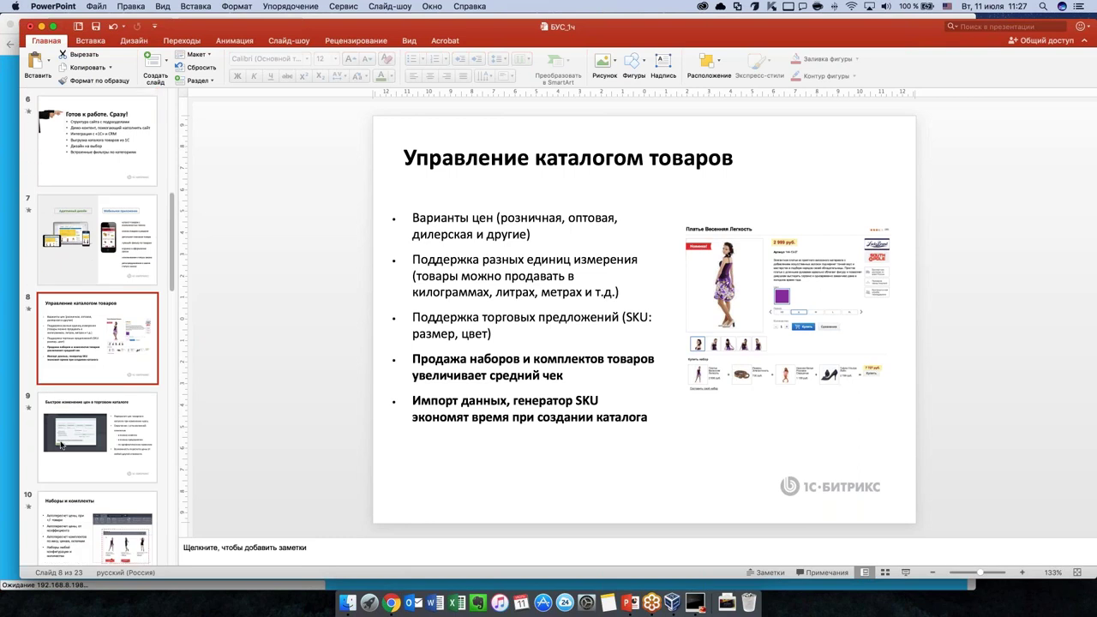
scroll(103, 449, down, 2)
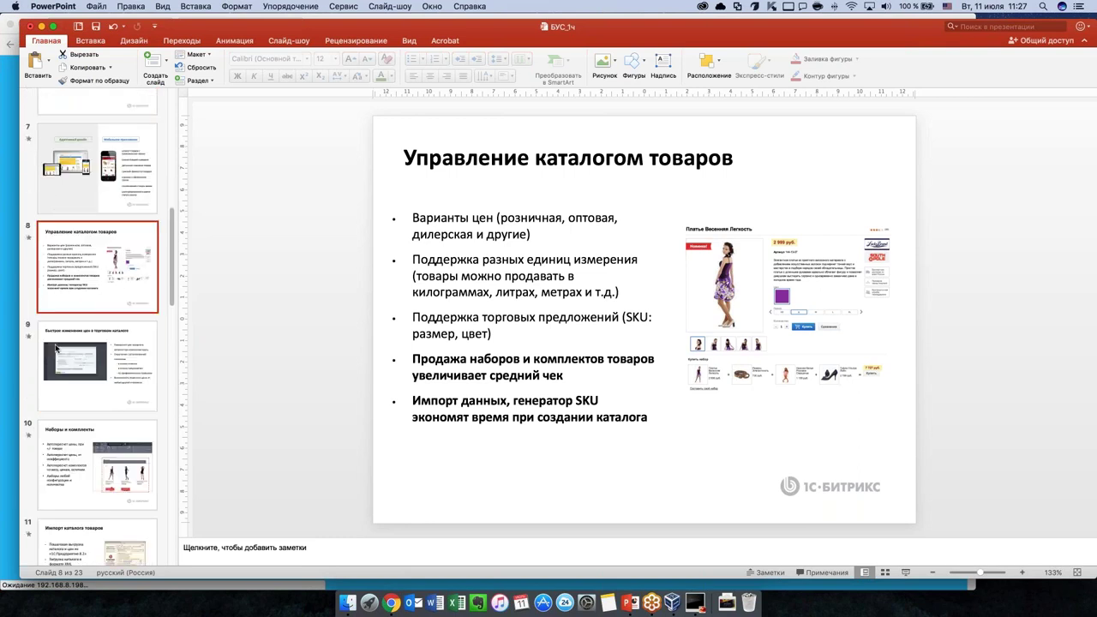
scroll(114, 364, down, 2)
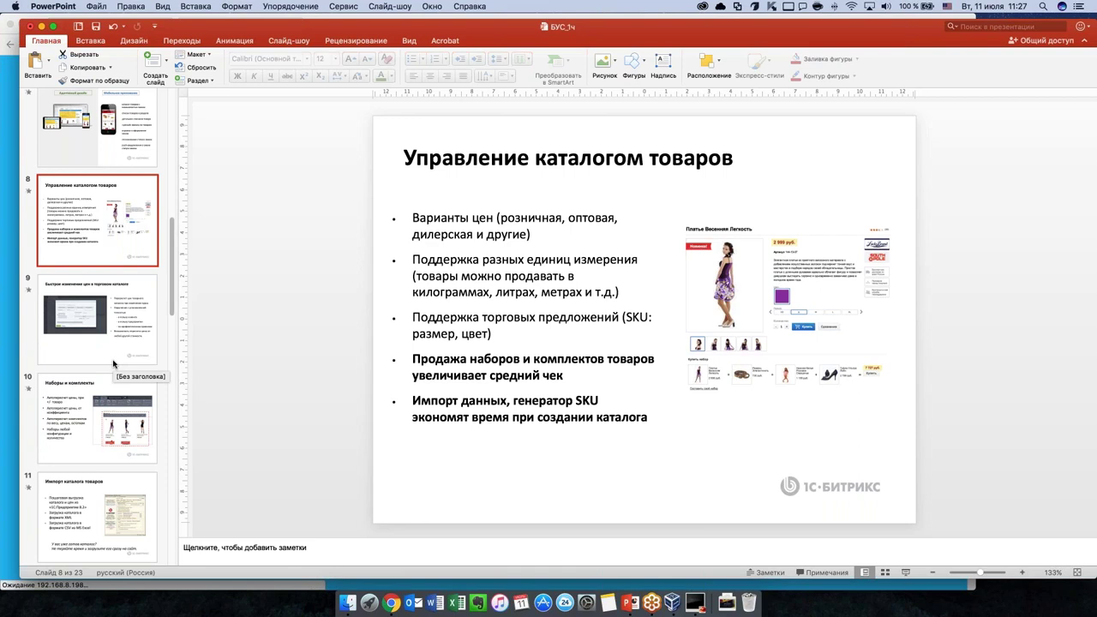
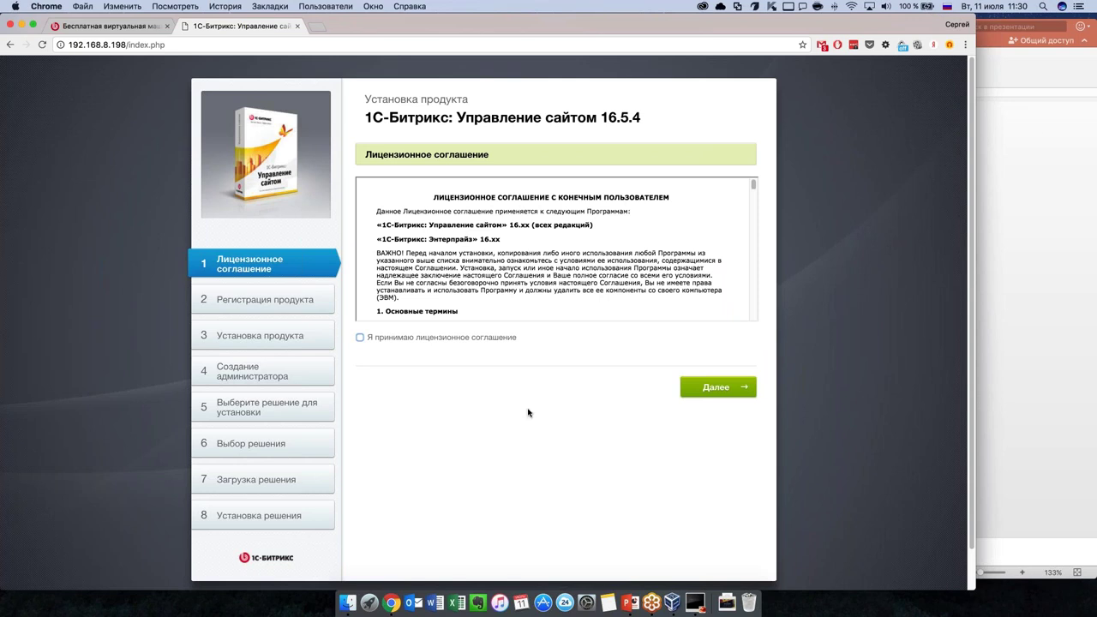
- Accept the license agreement, skip product registration and start the core installation
click(464, 339)
click(716, 392)
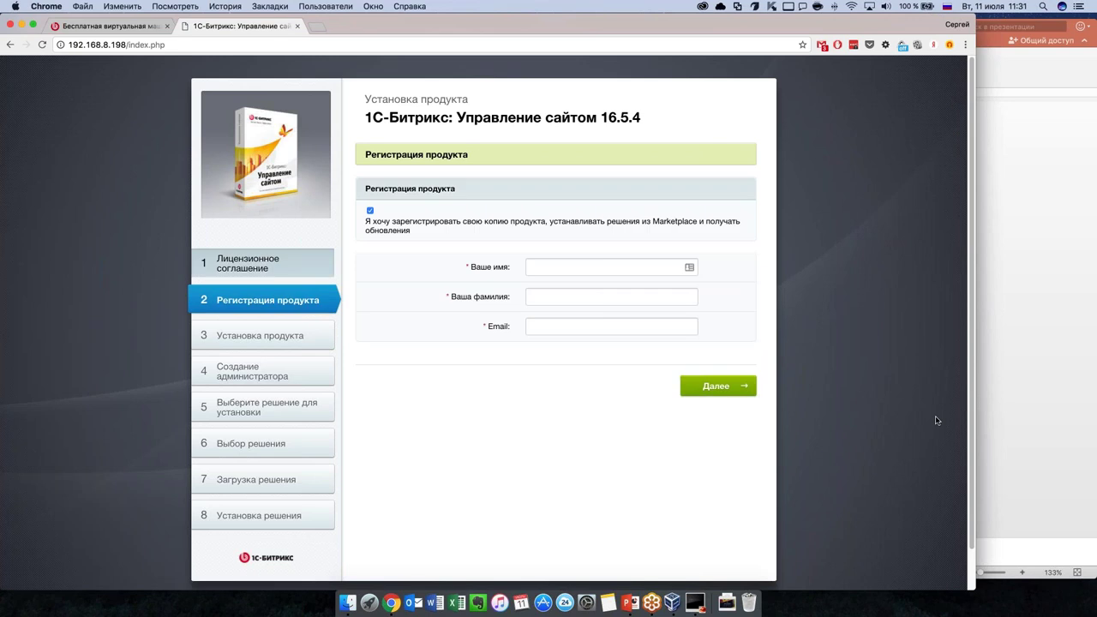
click(370, 212)
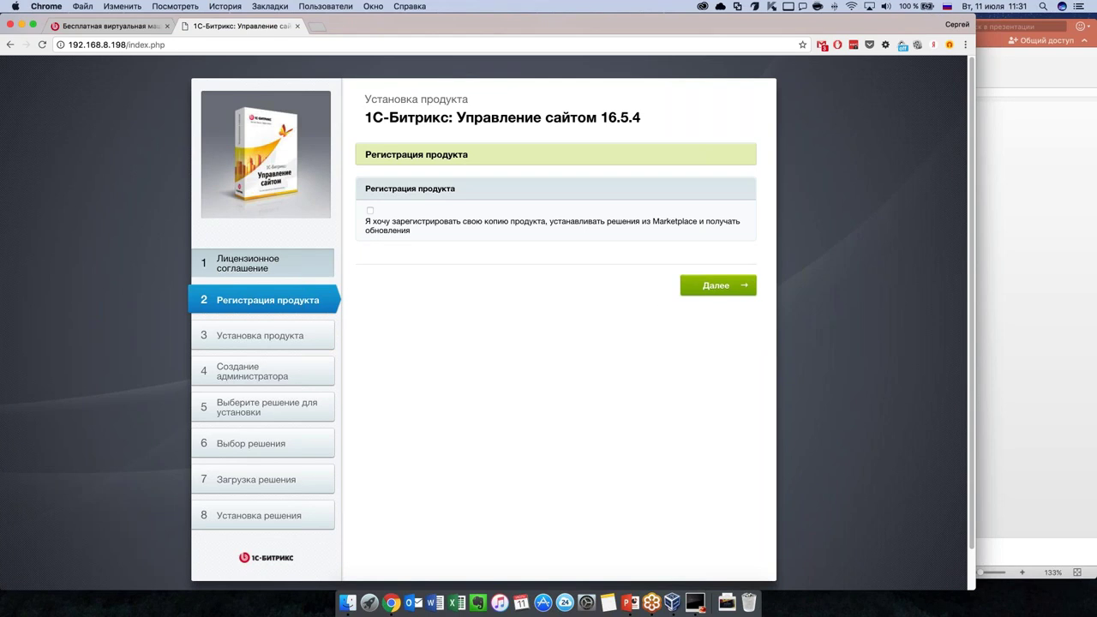
click(718, 287)
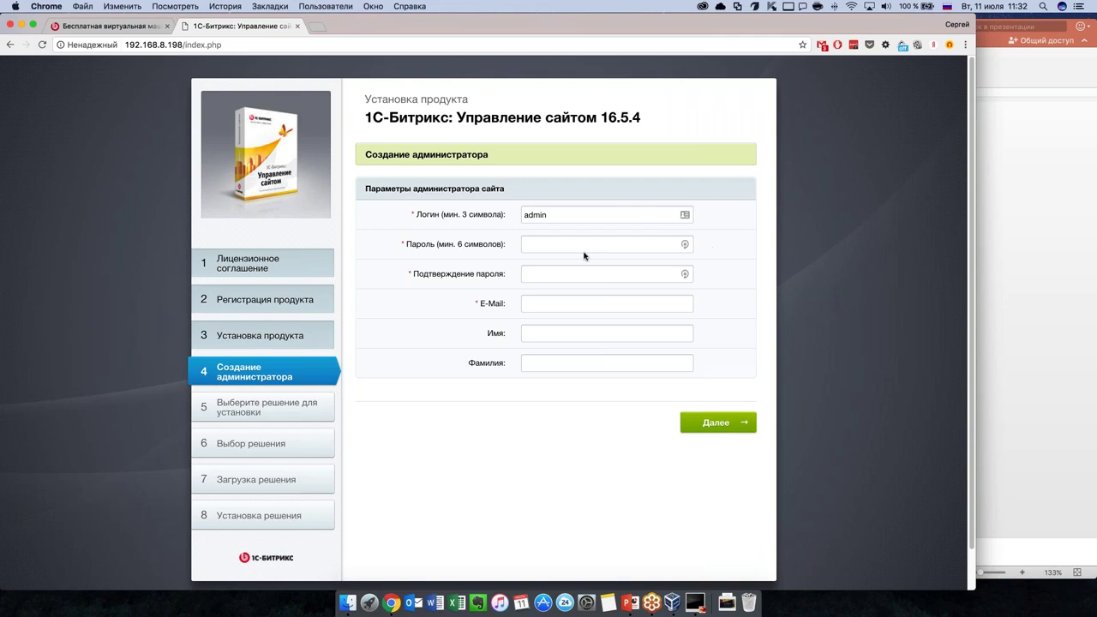
- Enter the administrator password in both the Пароль and Подтверждение пароля fields
key(ctrl+space)
key(Tab)
- Fill in the administrator's e-mail address and first and last name
key(Tab)
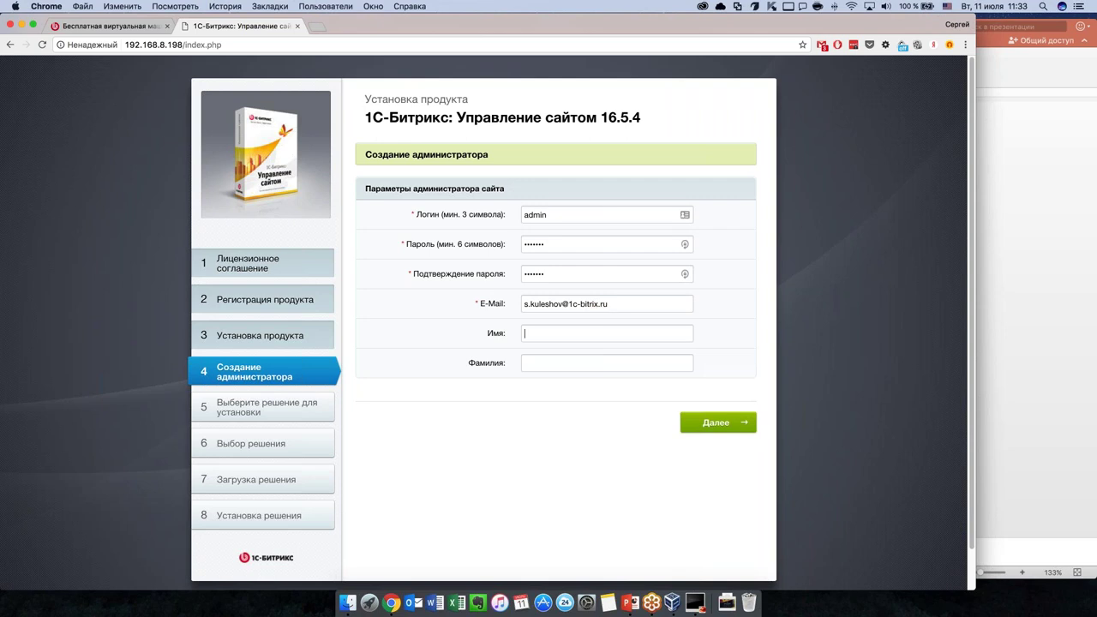
key(ctrl+space)
- Submit the administrator details and dismiss the browser's offer to save the password
click(712, 425)
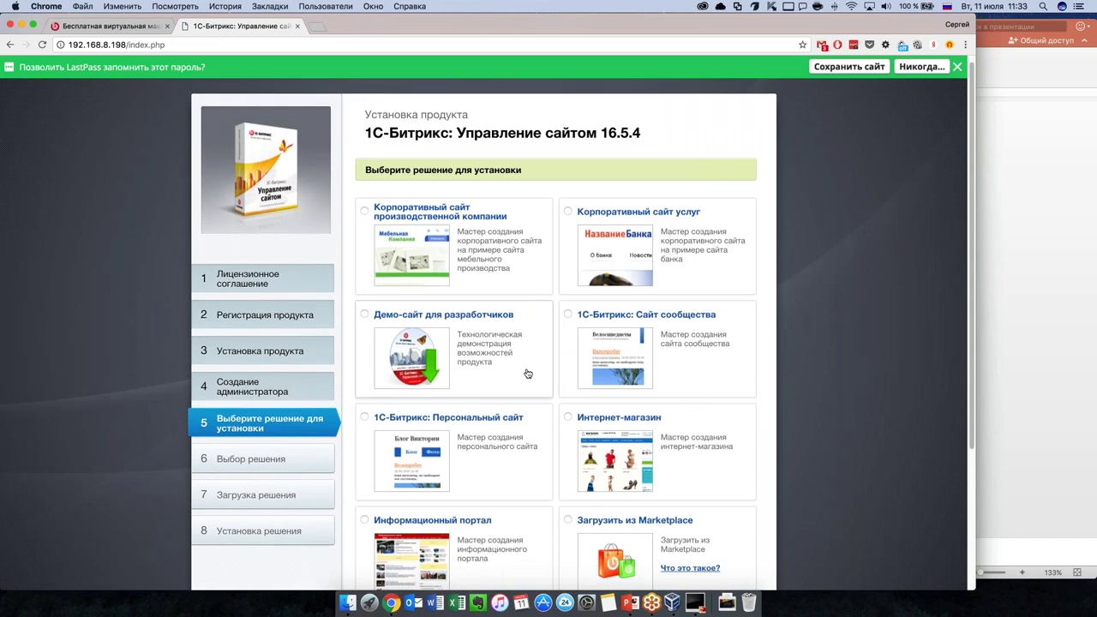
scroll(528, 374, down, 1)
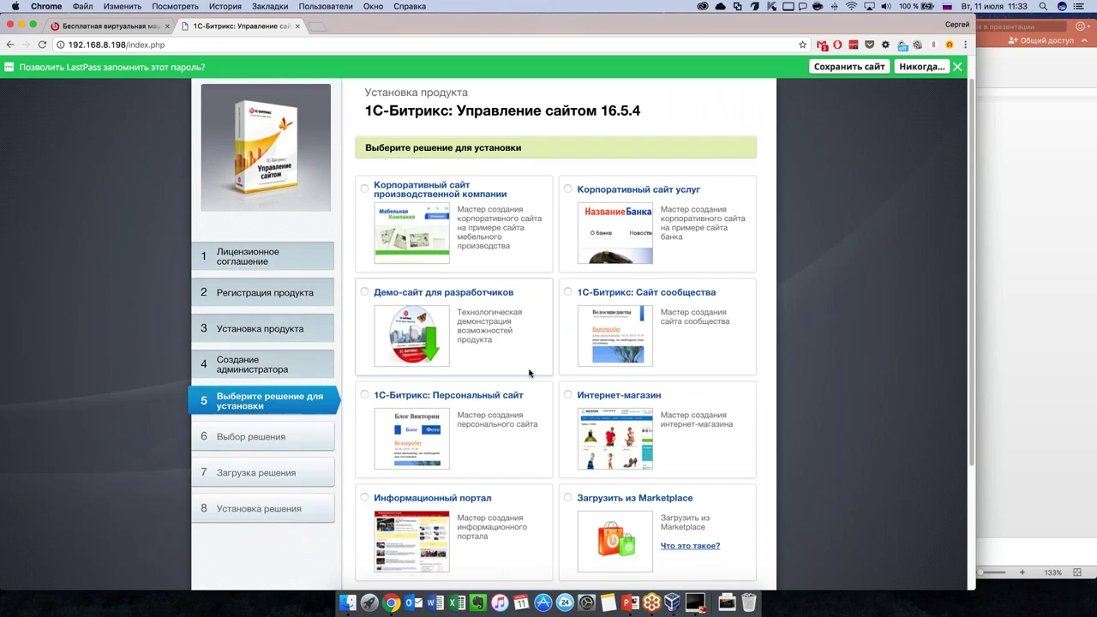
click(956, 67)
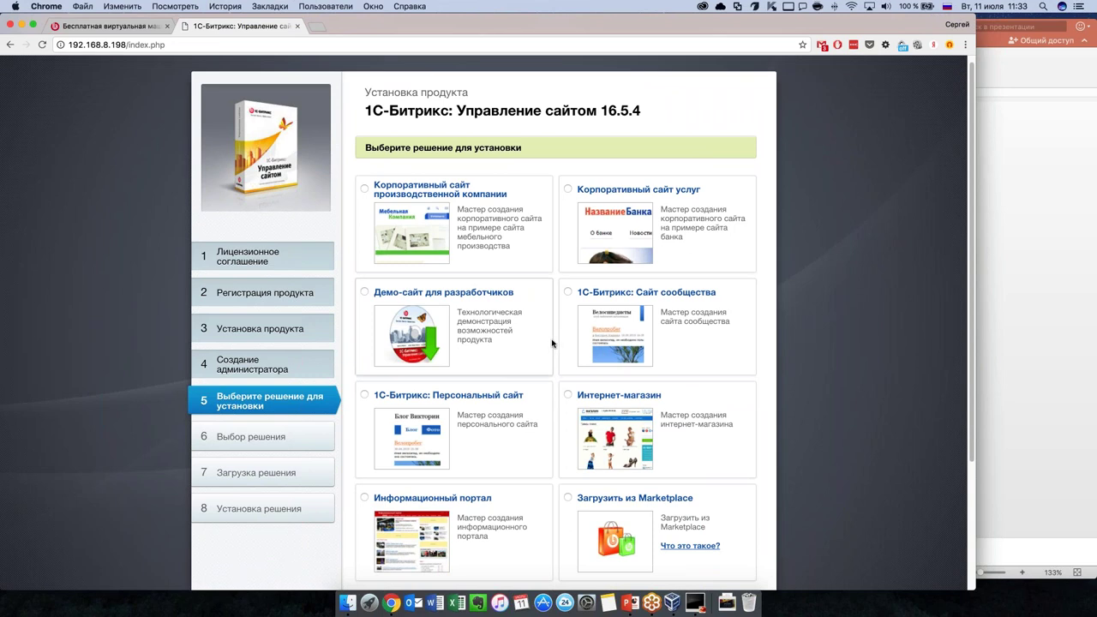
scroll(551, 343, down, 3)
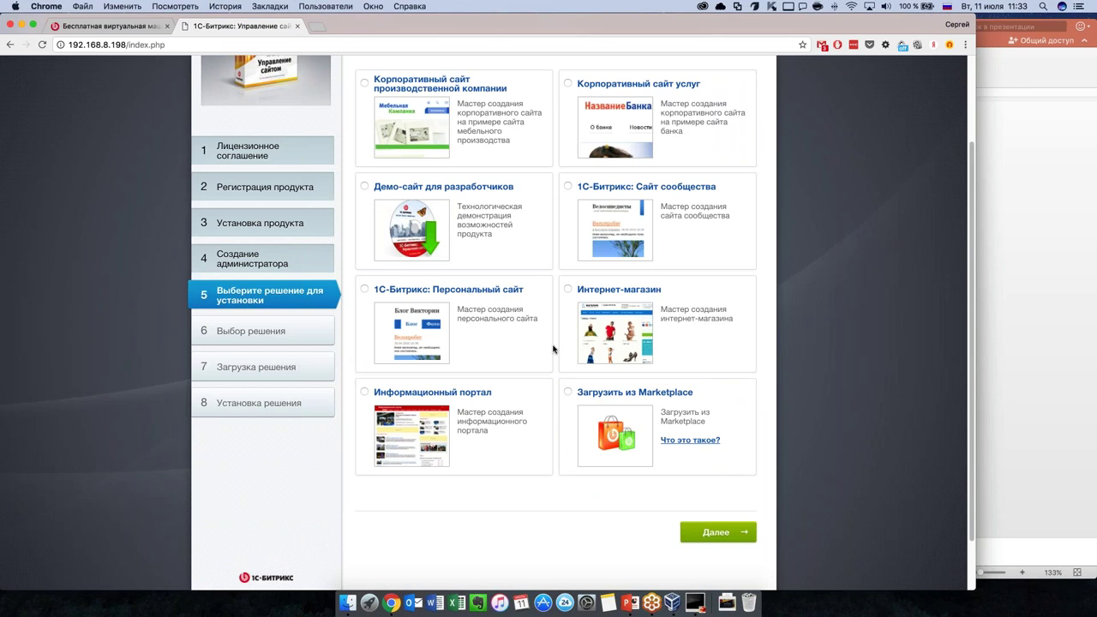
scroll(553, 349, up, 3)
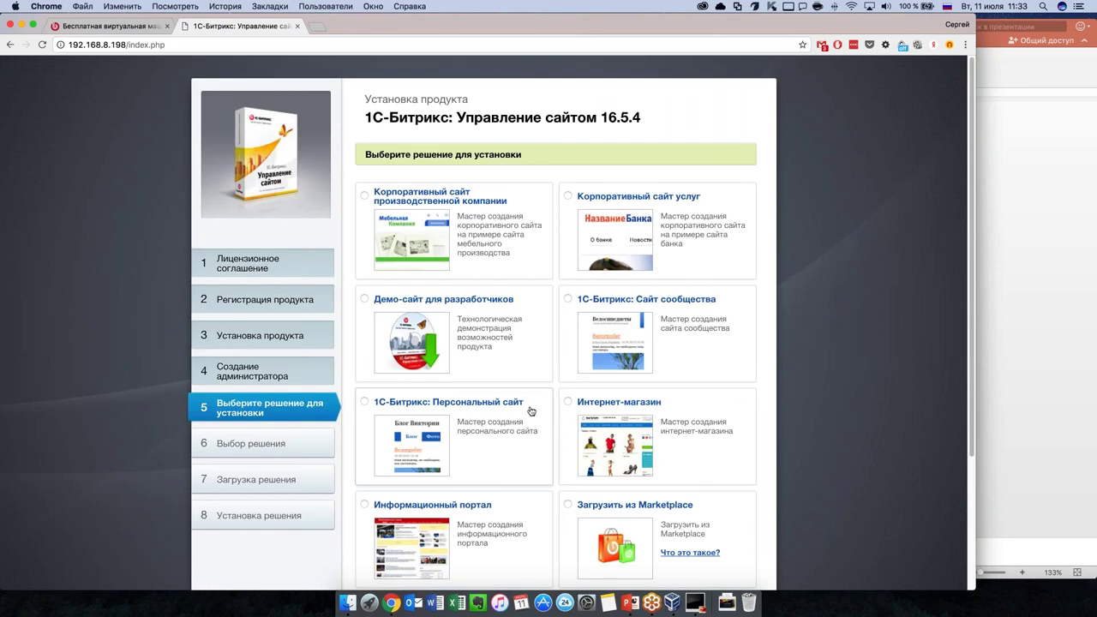
- Choose the Интернет-магазин solution for the site
click(567, 403)
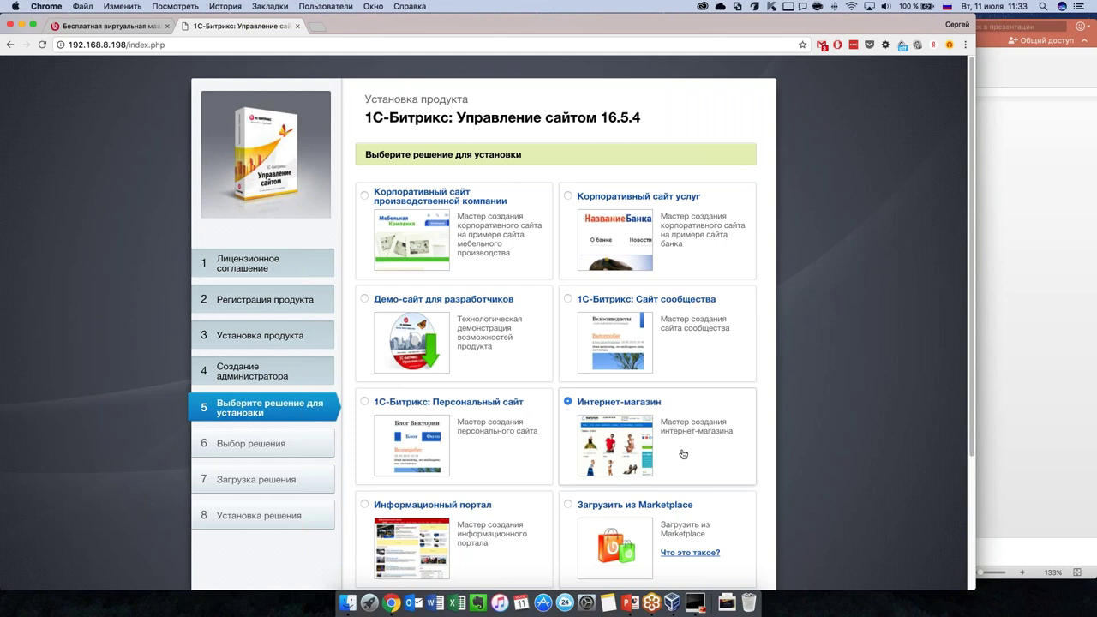
scroll(682, 454, down, 2)
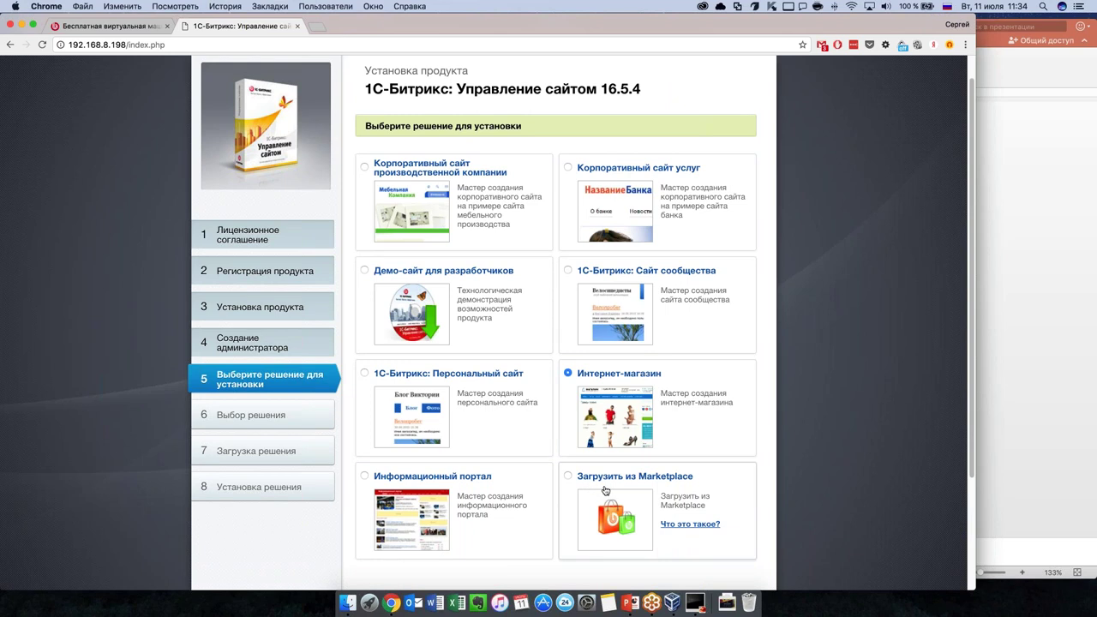
scroll(608, 488, down, 1)
scroll(607, 488, down, 3)
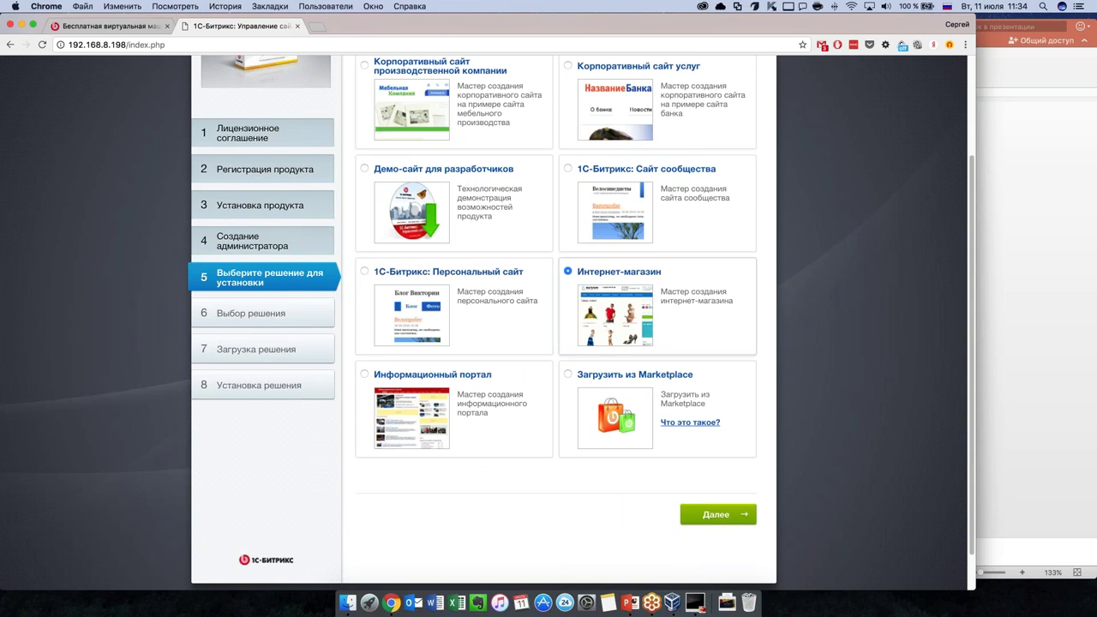
- Keep the adaptive template, compare the colour themes and confirm 4. Красный
click(718, 514)
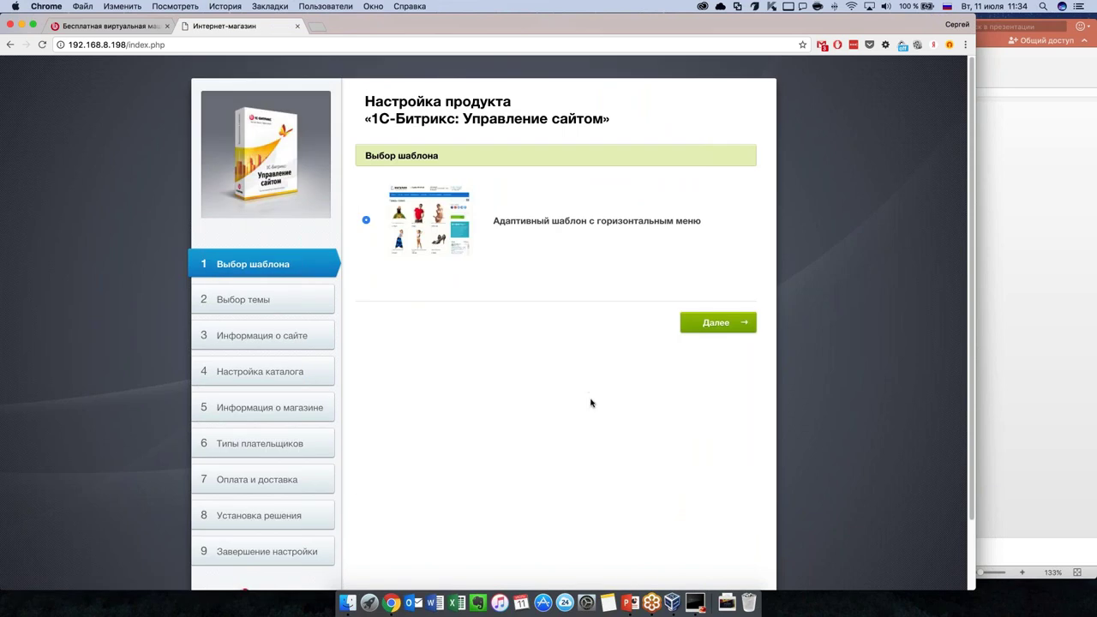
click(741, 323)
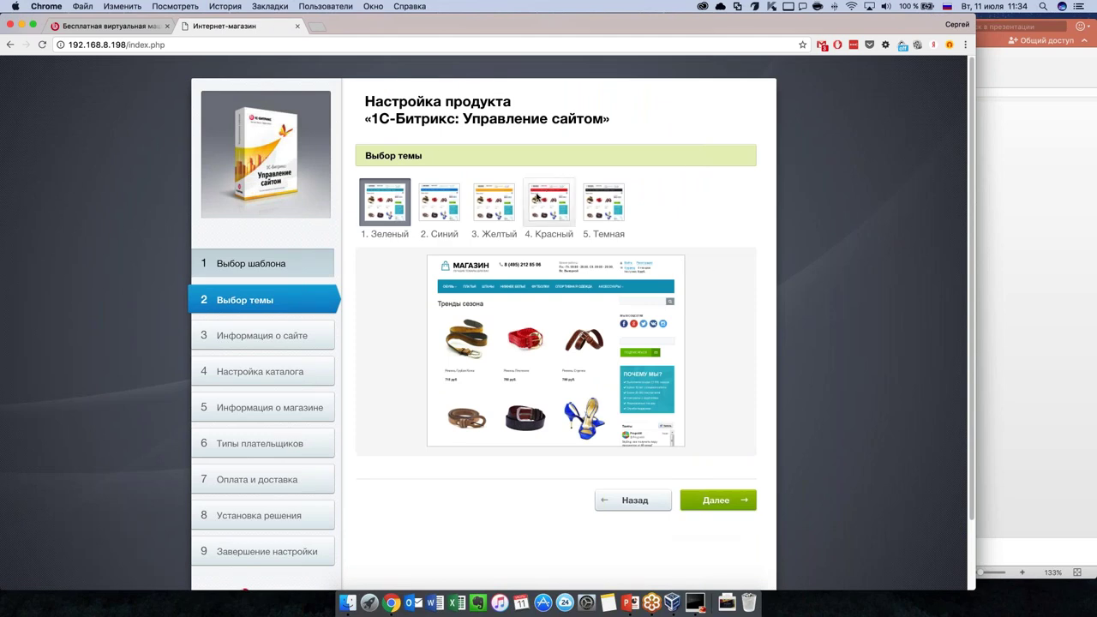
click(536, 198)
click(601, 211)
click(438, 204)
click(552, 204)
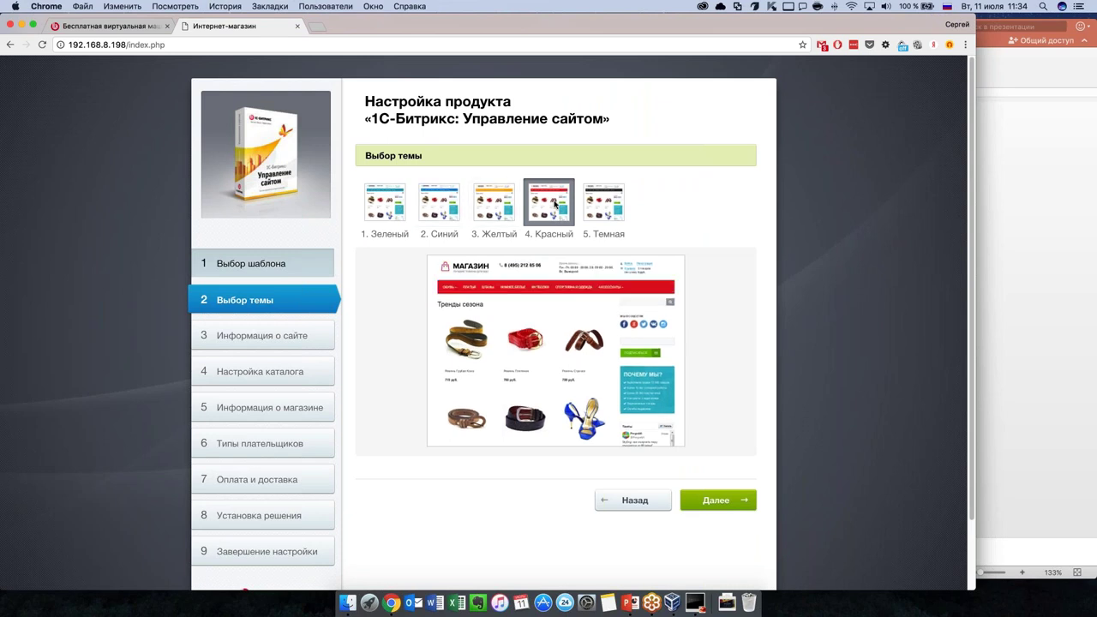
click(493, 209)
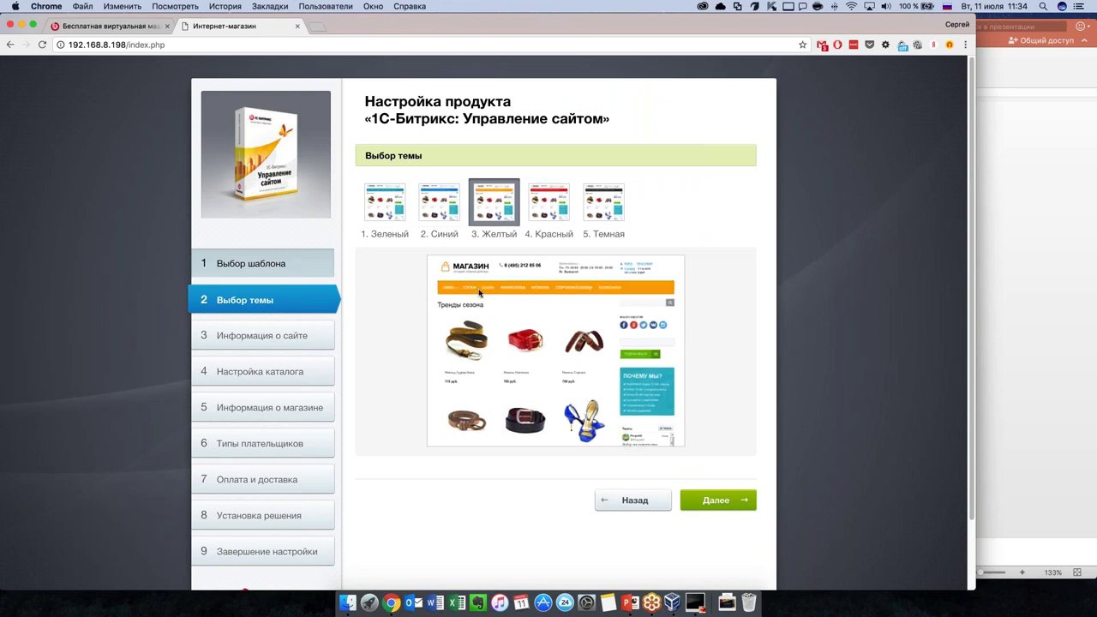
click(559, 210)
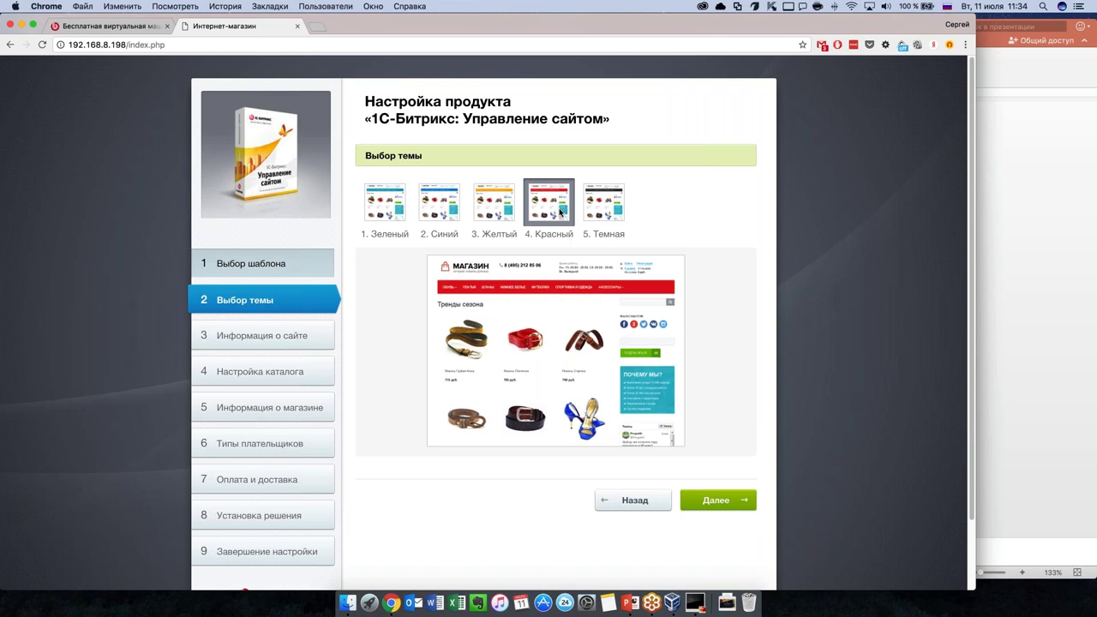
click(438, 204)
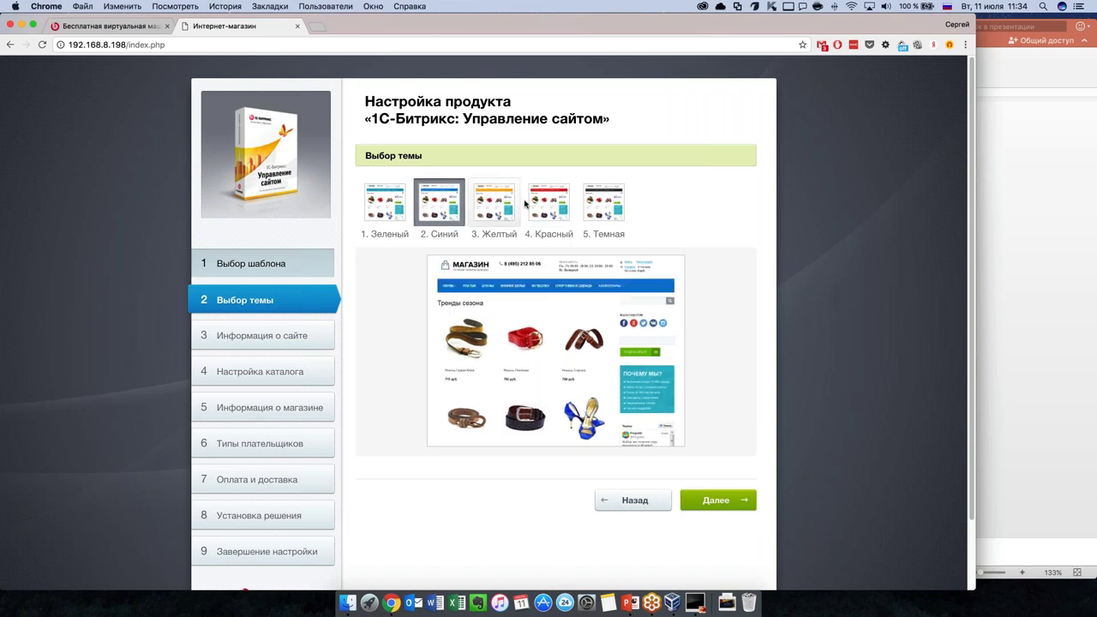
click(527, 204)
click(704, 503)
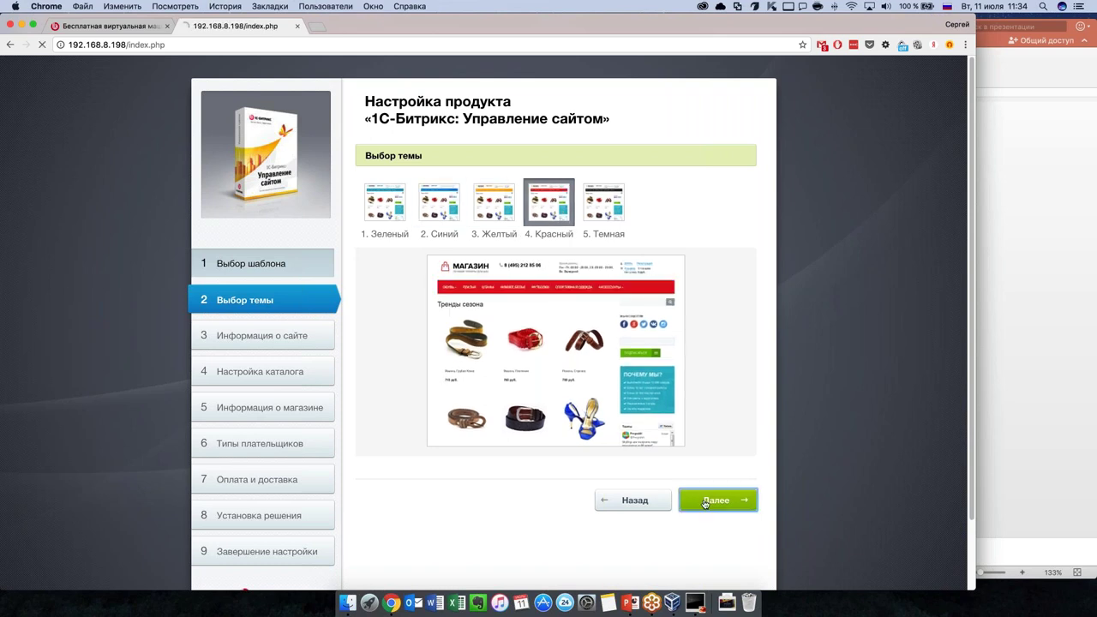
- Review the site information fields, including the recommended logo sizes 215 X 50 and 430 X 100
scroll(723, 433, down, 1)
scroll(727, 420, down, 3)
scroll(729, 403, up, 3)
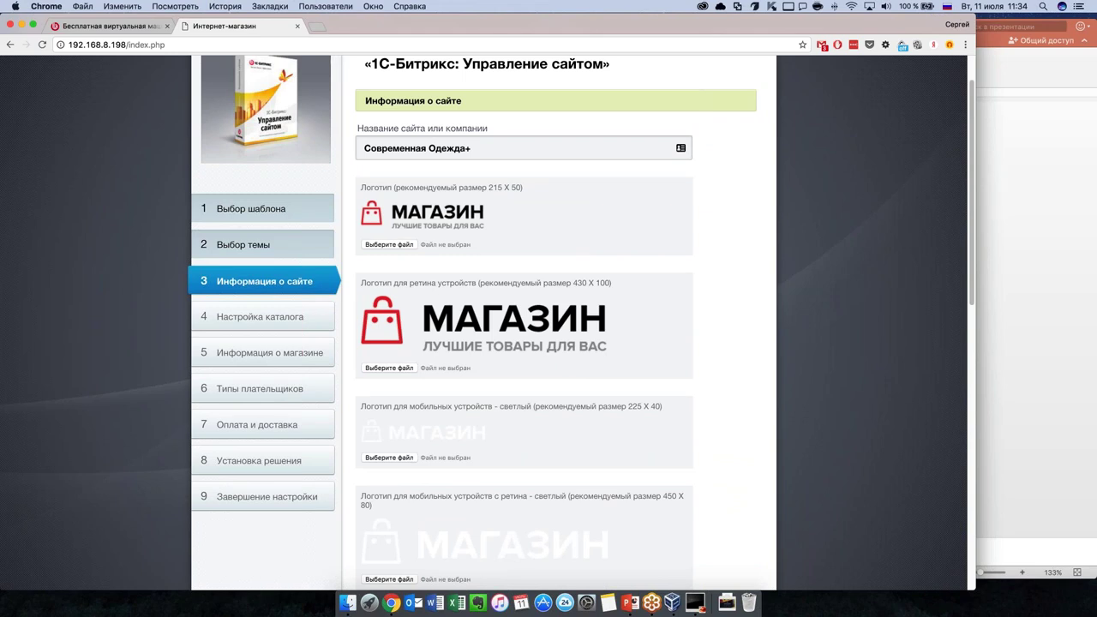
scroll(638, 305, down, 2)
scroll(638, 300, down, 1)
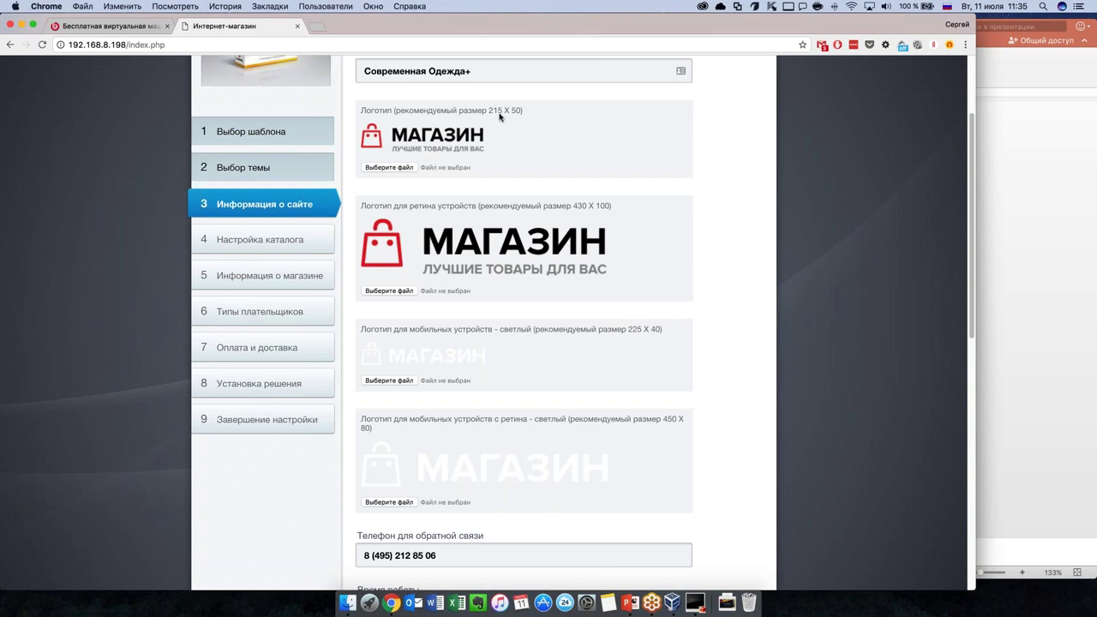
drag(489, 111, 529, 123)
click(529, 123)
drag(573, 208, 610, 208)
click(634, 215)
- Leave the mobile app and base price options ticked and go on to catalog settings
scroll(634, 257, down, 3)
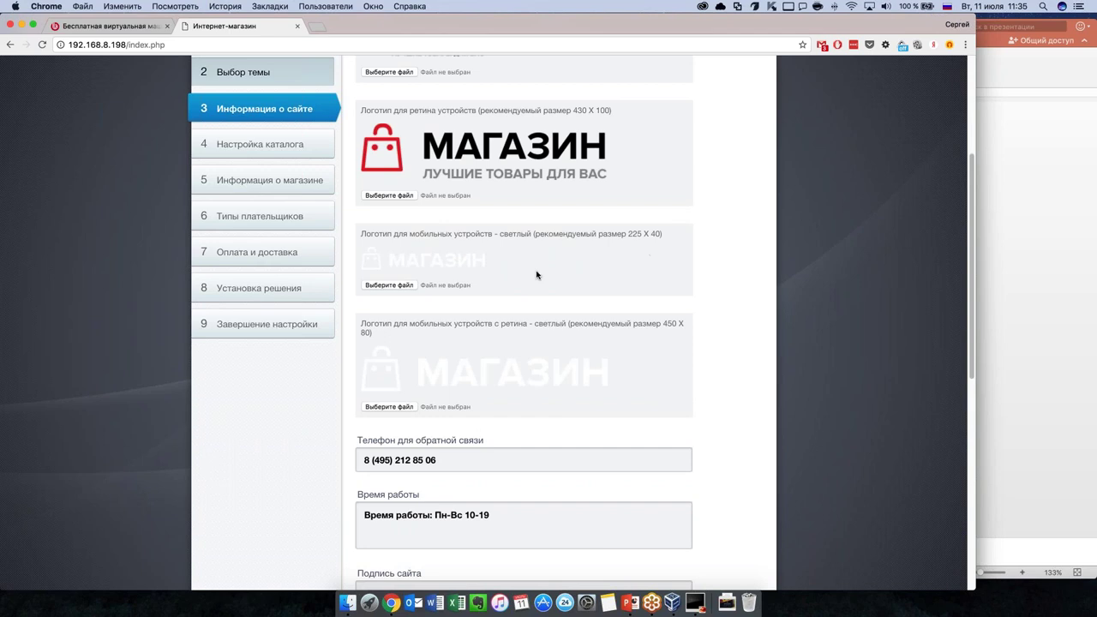
scroll(551, 377, down, 8)
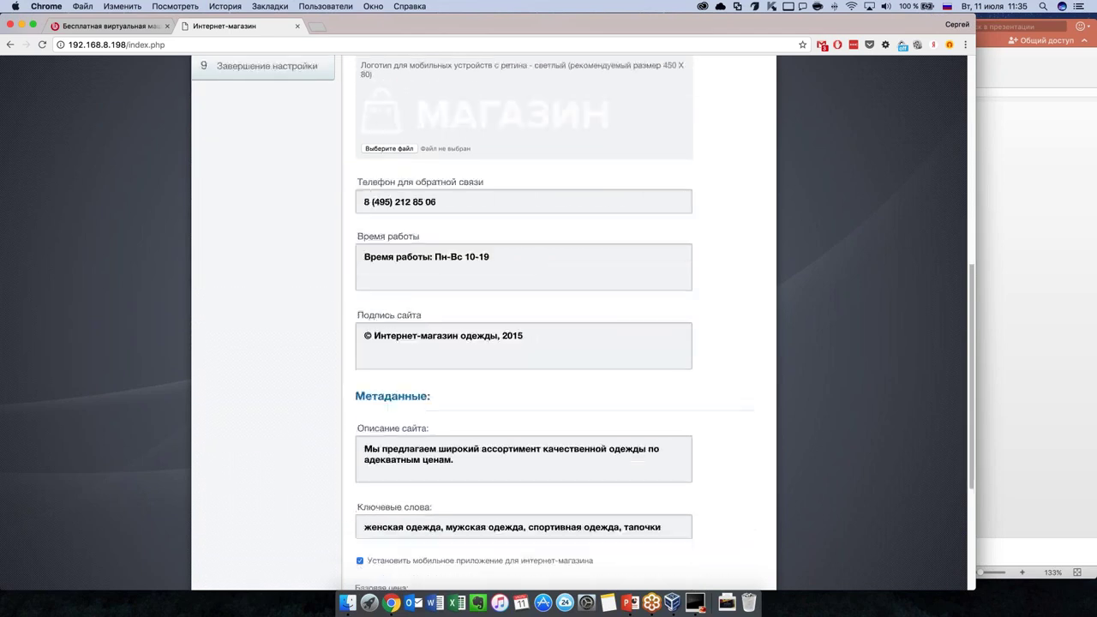
scroll(476, 370, down, 4)
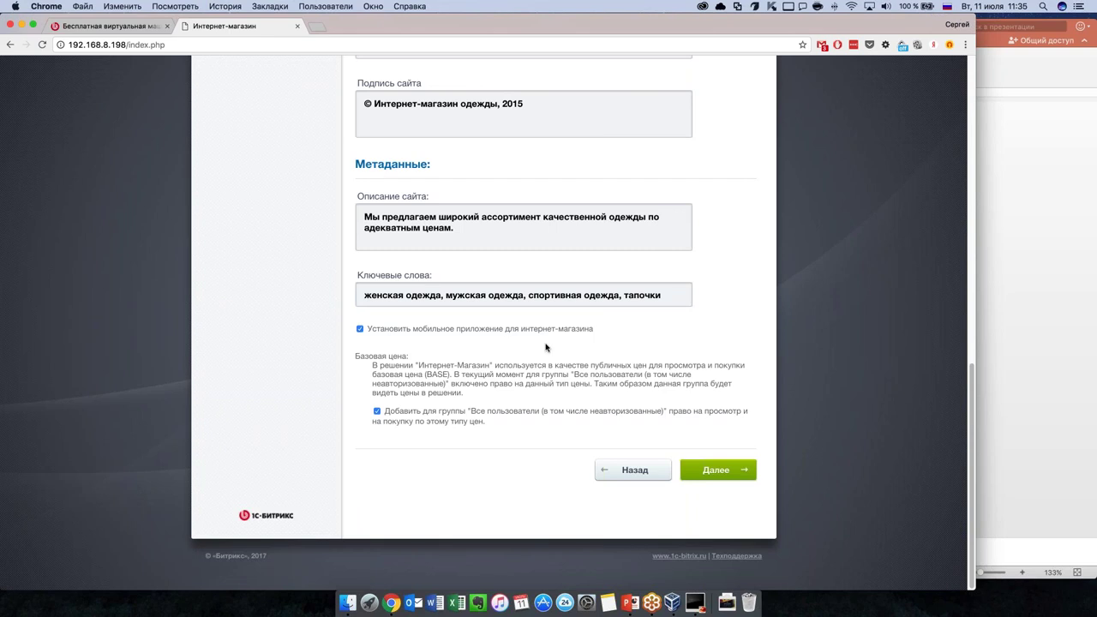
click(719, 477)
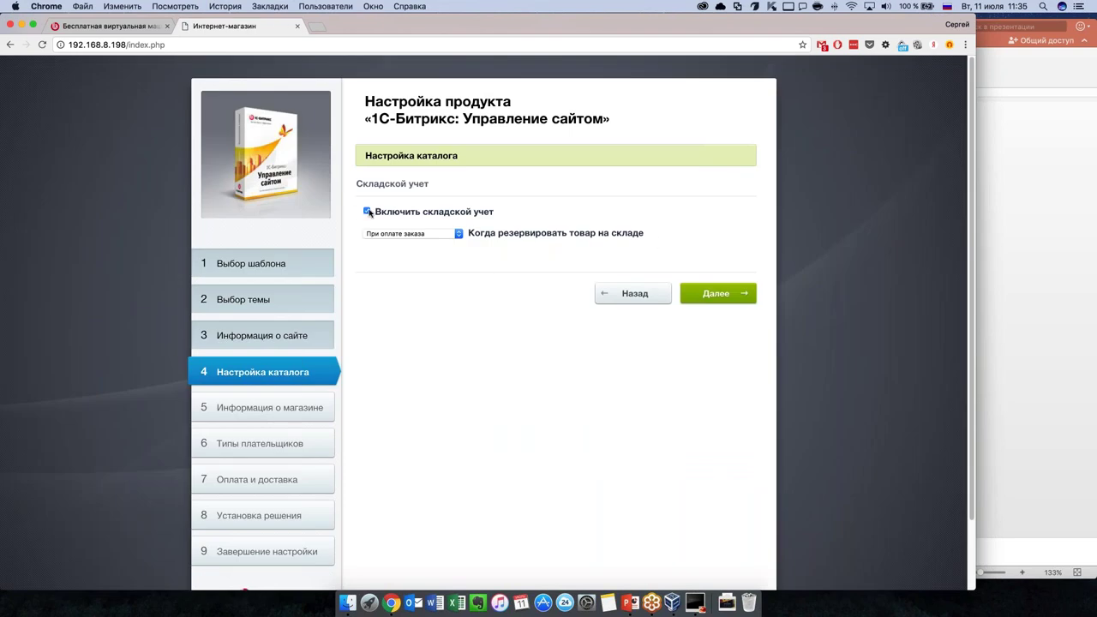
- Disable 'Включить складской учет' and proceed to the store information step
click(374, 216)
click(716, 293)
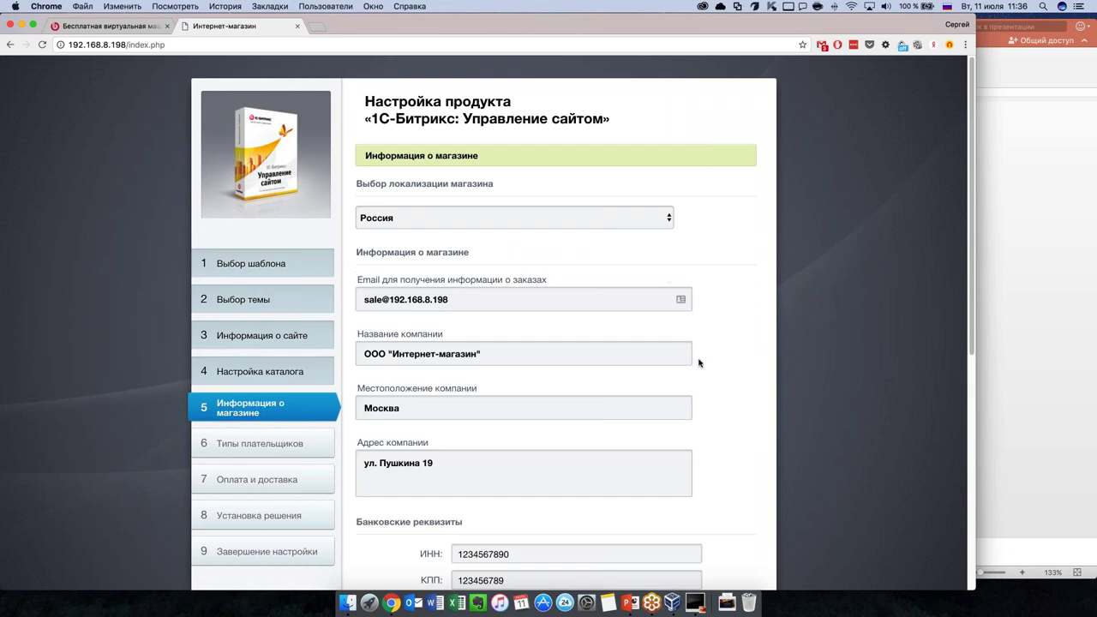
- Check the store localization country list and keep Россия selected
scroll(709, 351, down, 1)
scroll(710, 352, down, 7)
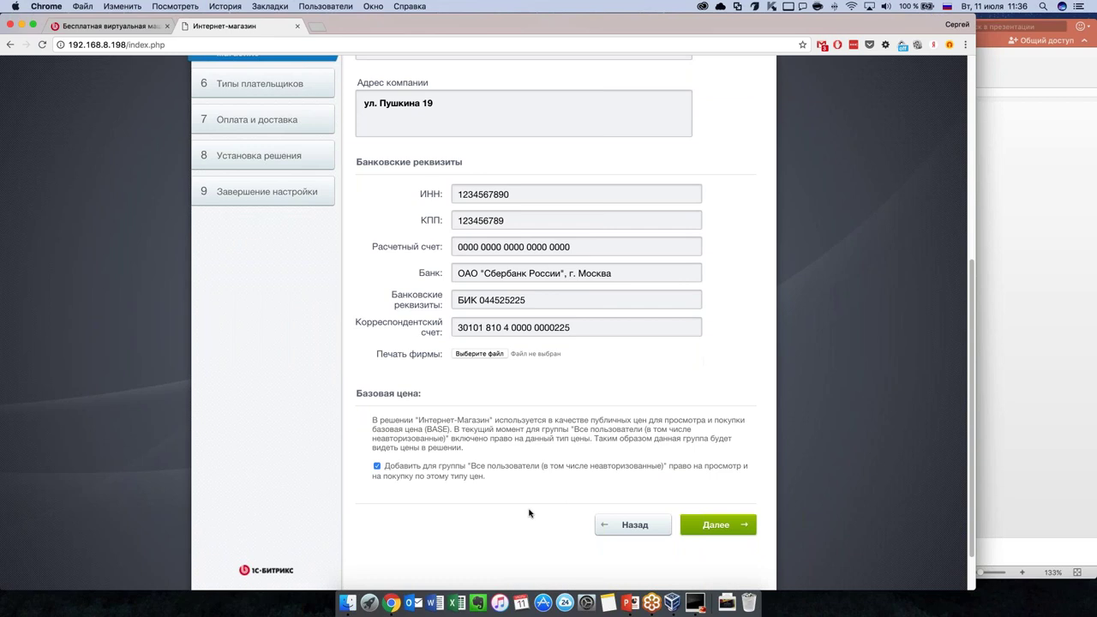
scroll(531, 514, up, 8)
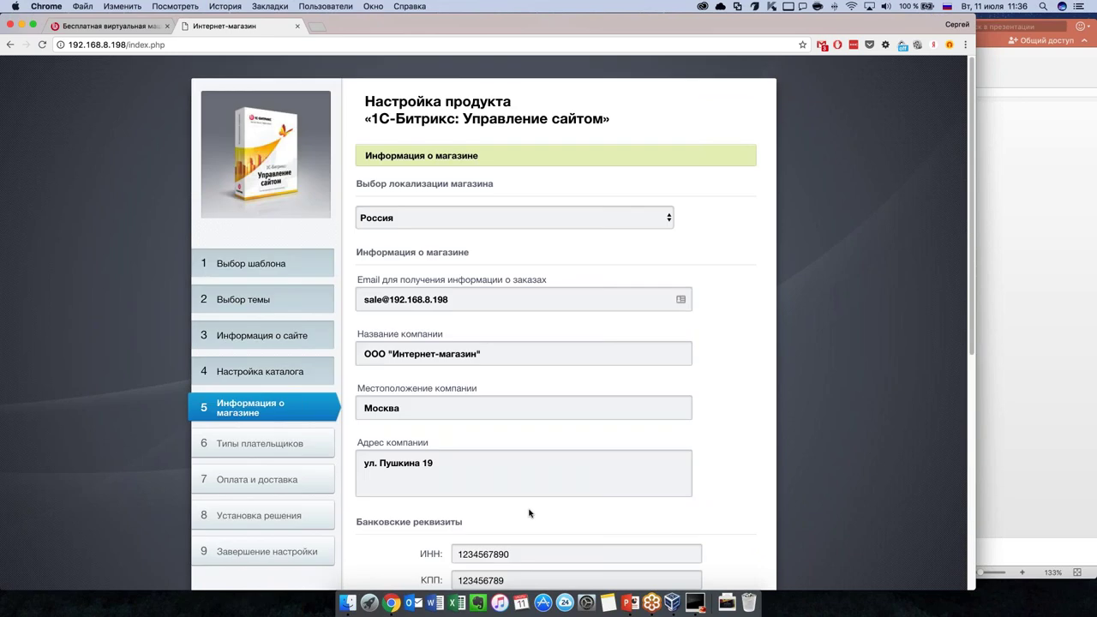
scroll(529, 513, down, 1)
scroll(528, 513, down, 1)
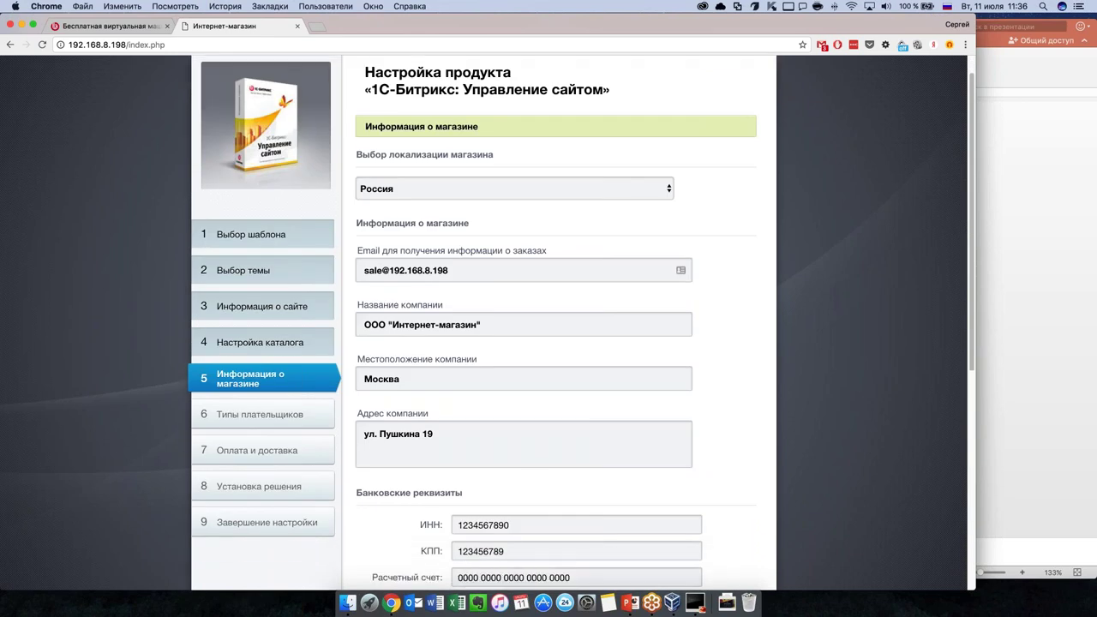
click(501, 194)
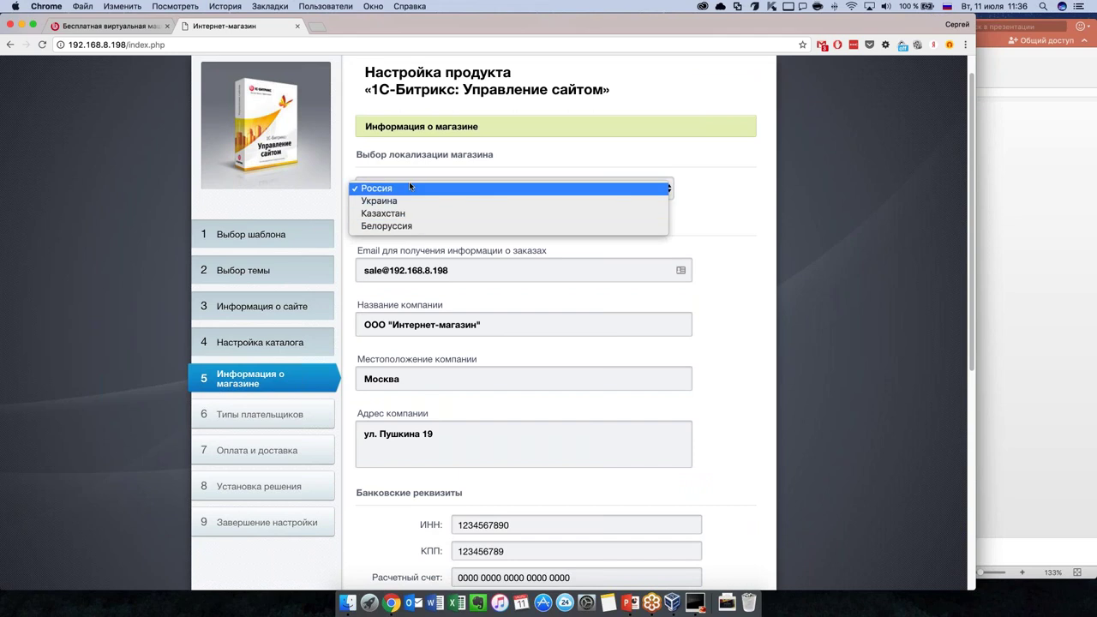
click(564, 151)
click(575, 190)
click(631, 171)
scroll(577, 245, down, 2)
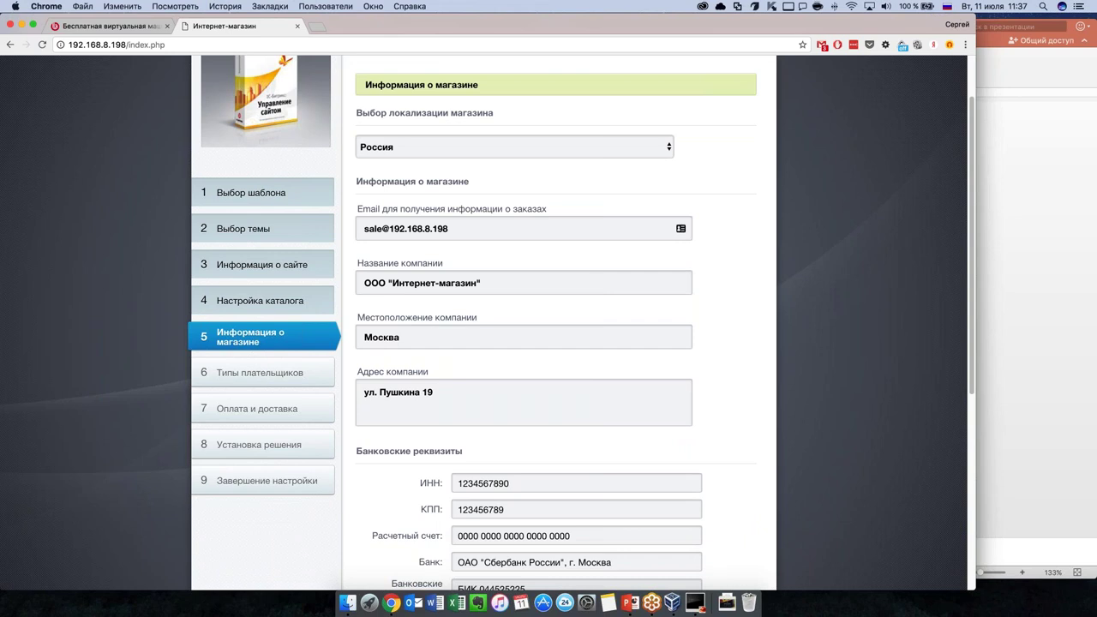
- Replace the order-notification e-mail with the owner's address and submit the store information
drag(389, 230, 540, 233)
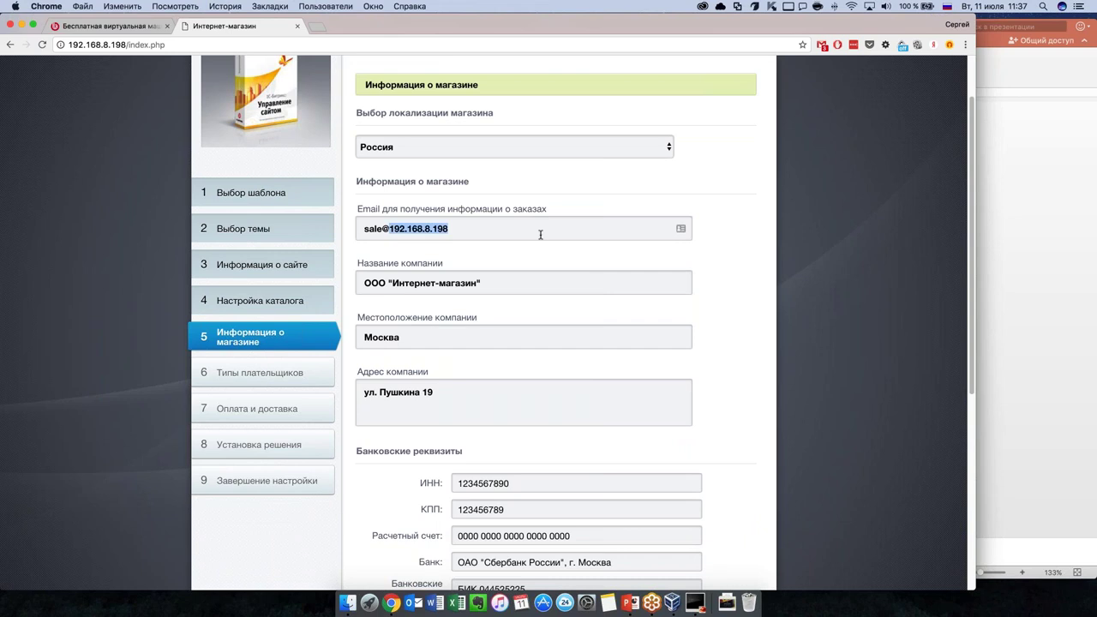
text(1с-ише)
key(BackSpace)
key(BackSpace)
key(BackSpace)
key(BackSpace)
key(BackSpace)
key(BackSpace)
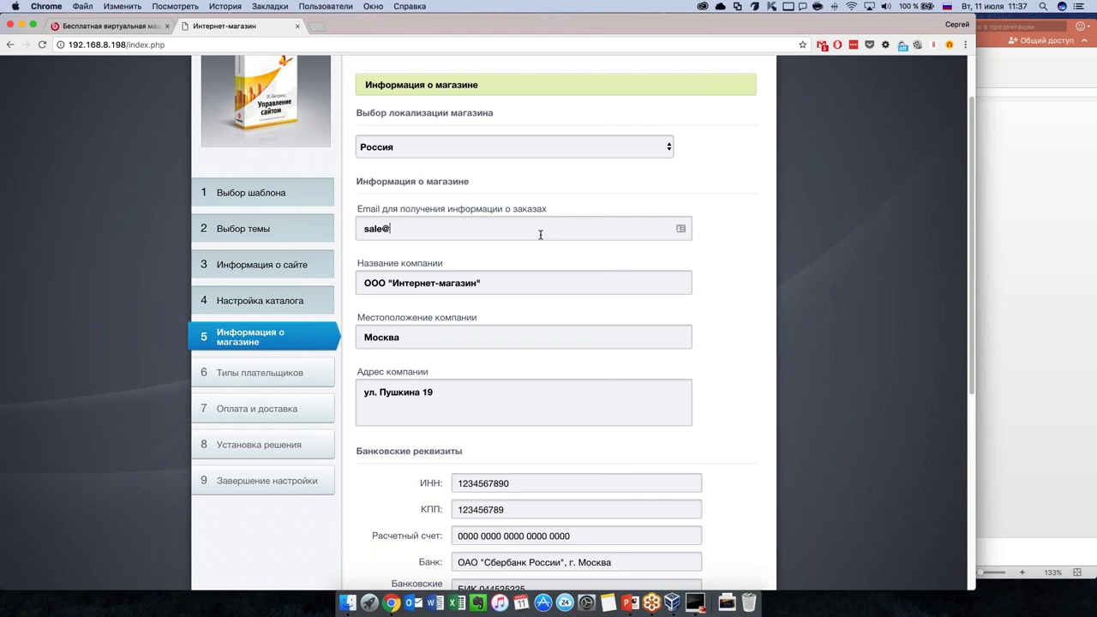
key(super+a)
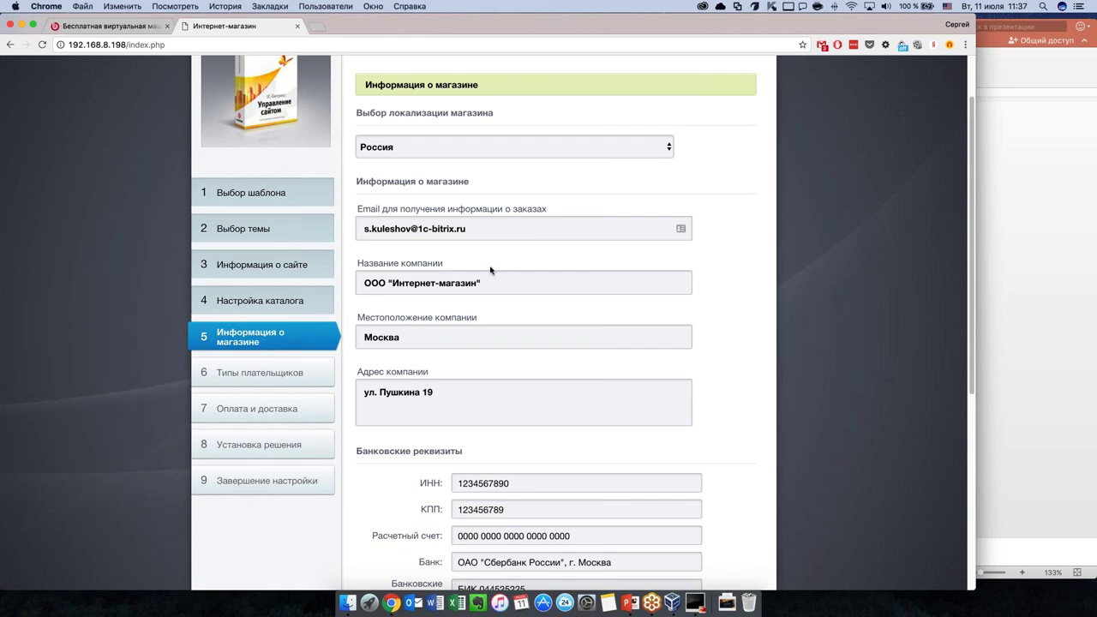
scroll(566, 326, down, 5)
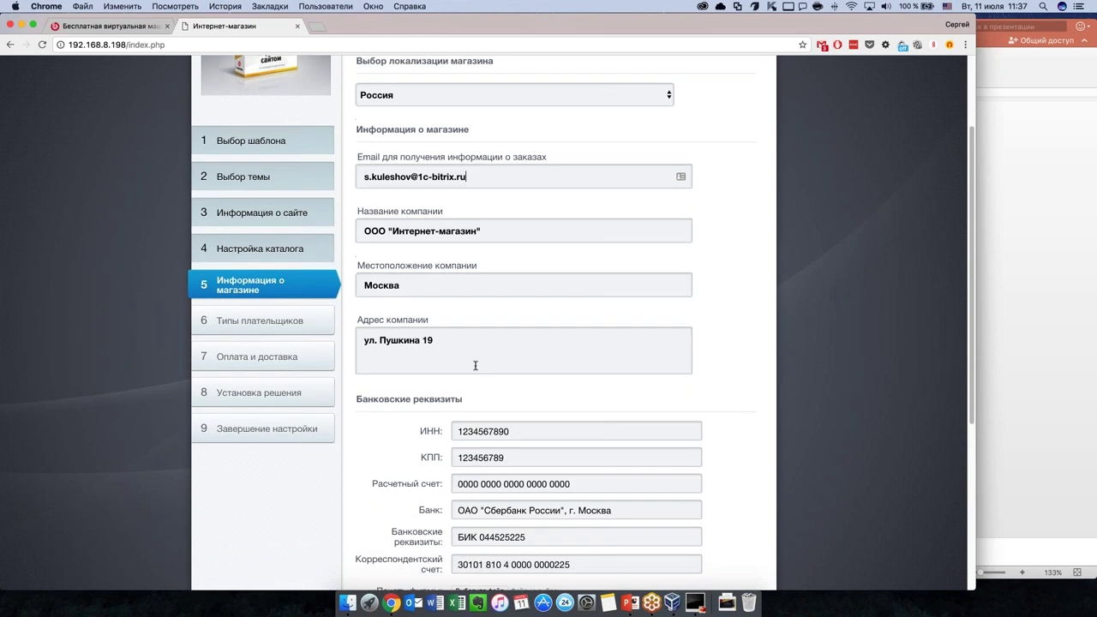
scroll(578, 316, down, 3)
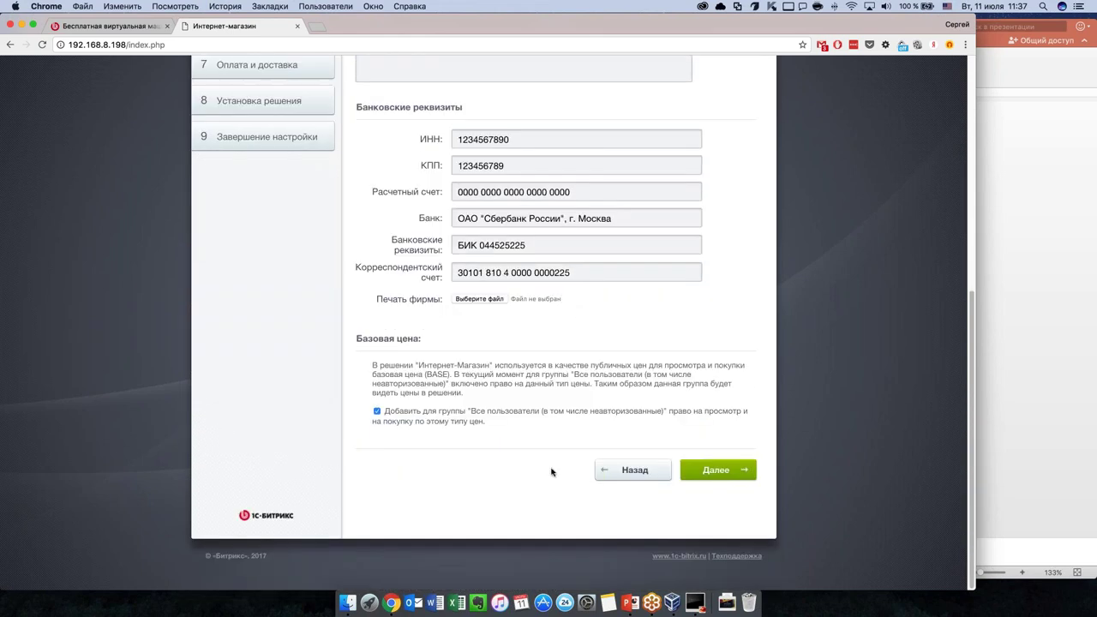
click(719, 474)
- Advance to step 6, Типы плательщиков, leaving Физическое лицо and Юридическое лицо enabled
click(713, 477)
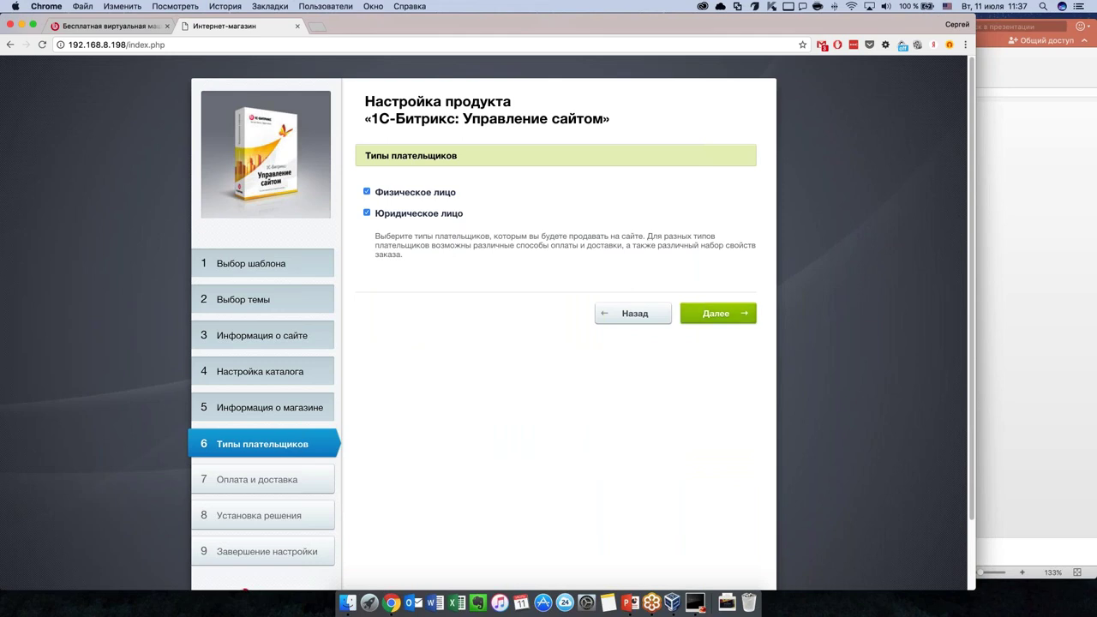
- Keep both payer types, then untick the Наложенный платеж and Квитанция Сбербанк payment options
click(715, 312)
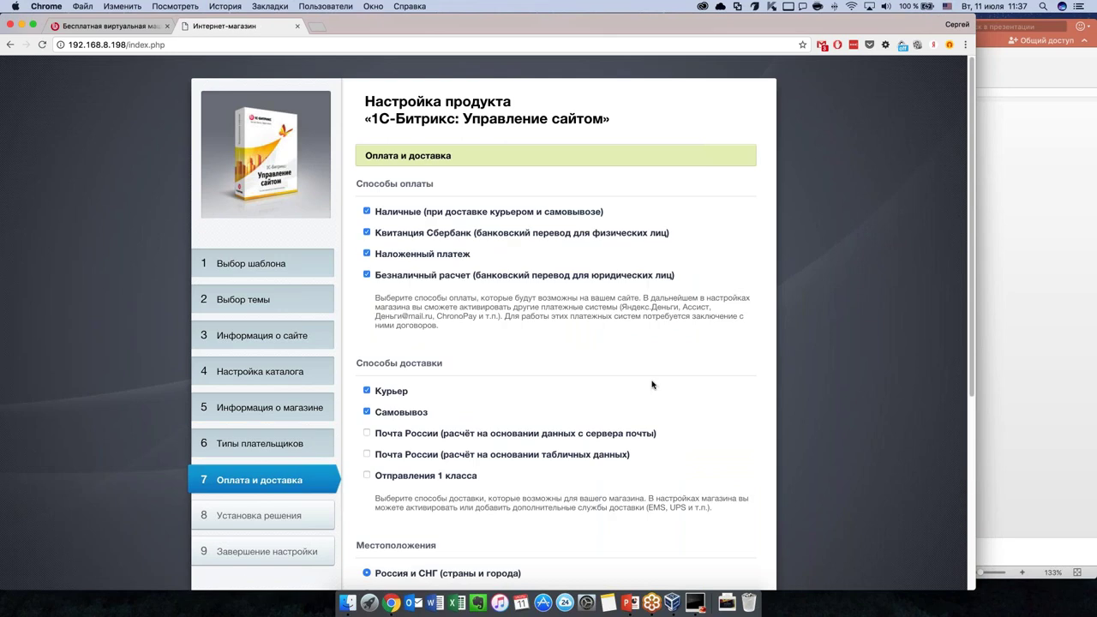
scroll(653, 384, down, 2)
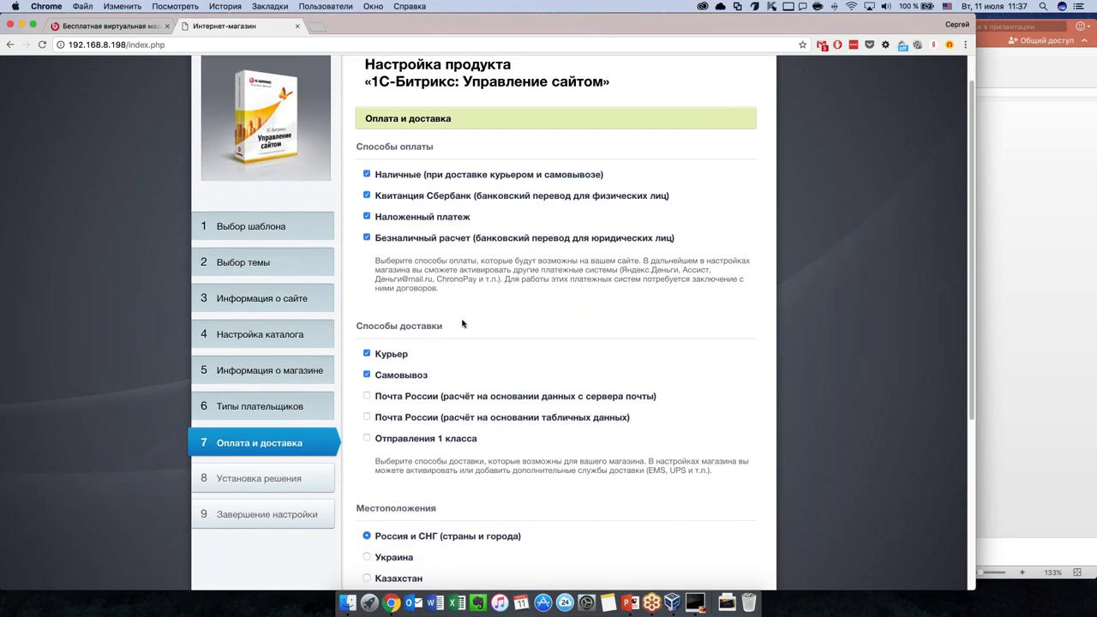
scroll(467, 326, down, 1)
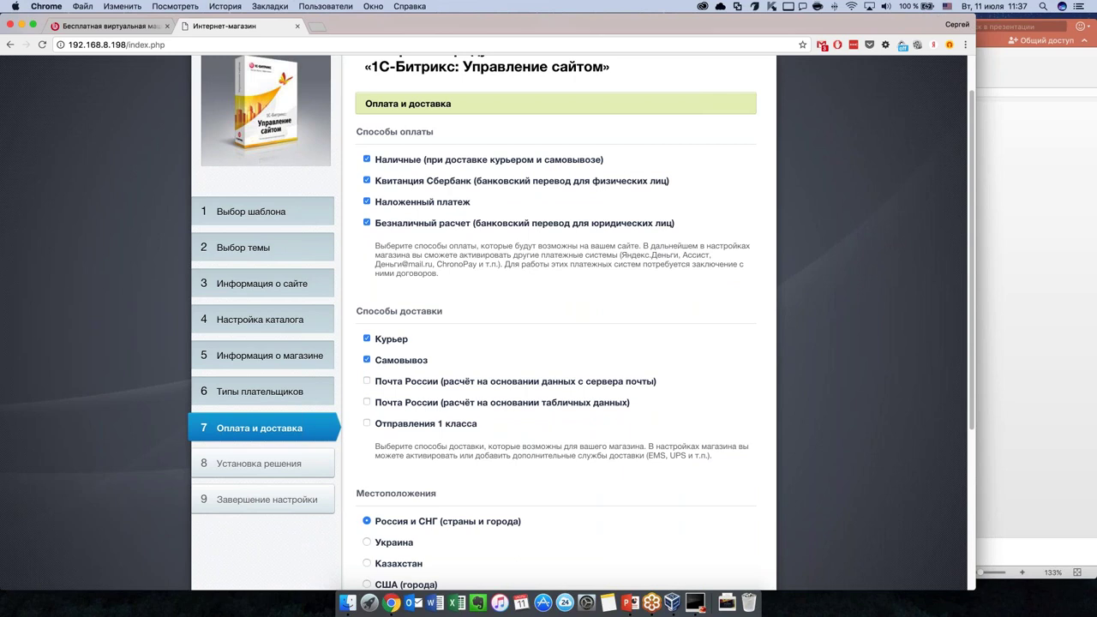
scroll(497, 319, down, 1)
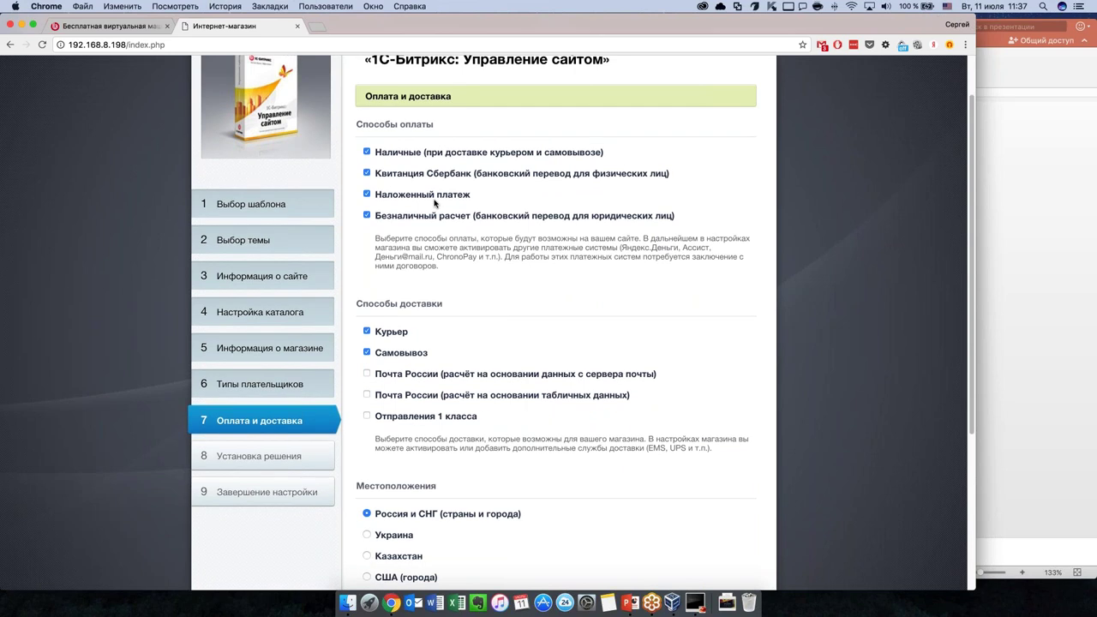
click(377, 198)
click(374, 175)
- Enable server-calculated Почта России delivery, leaving the table-based Russian Post option off
scroll(587, 272, down, 2)
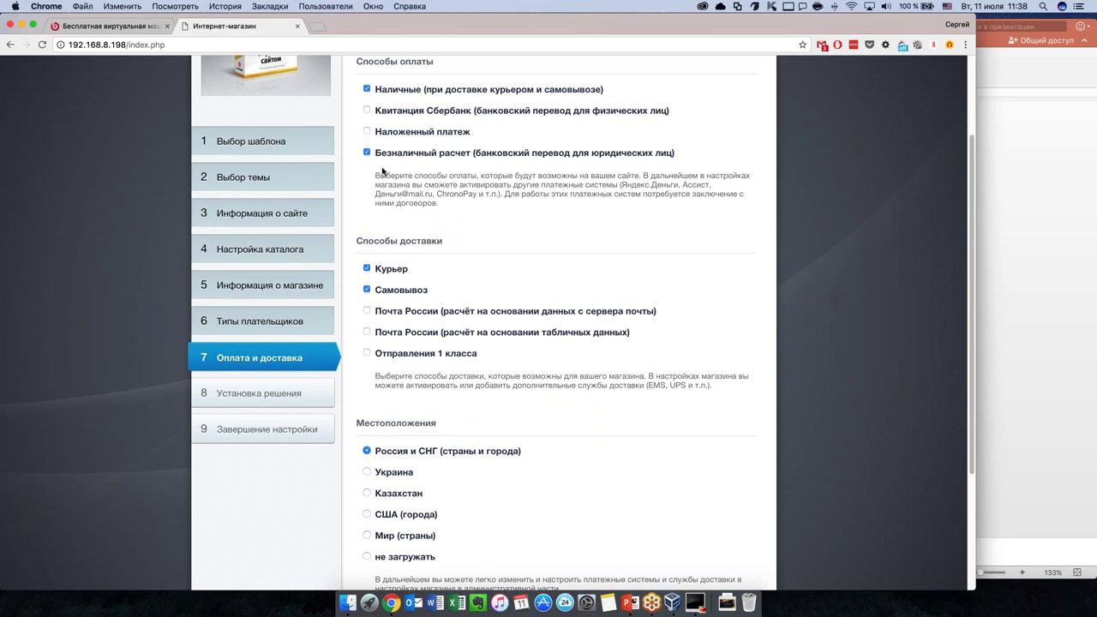
scroll(489, 276, down, 1)
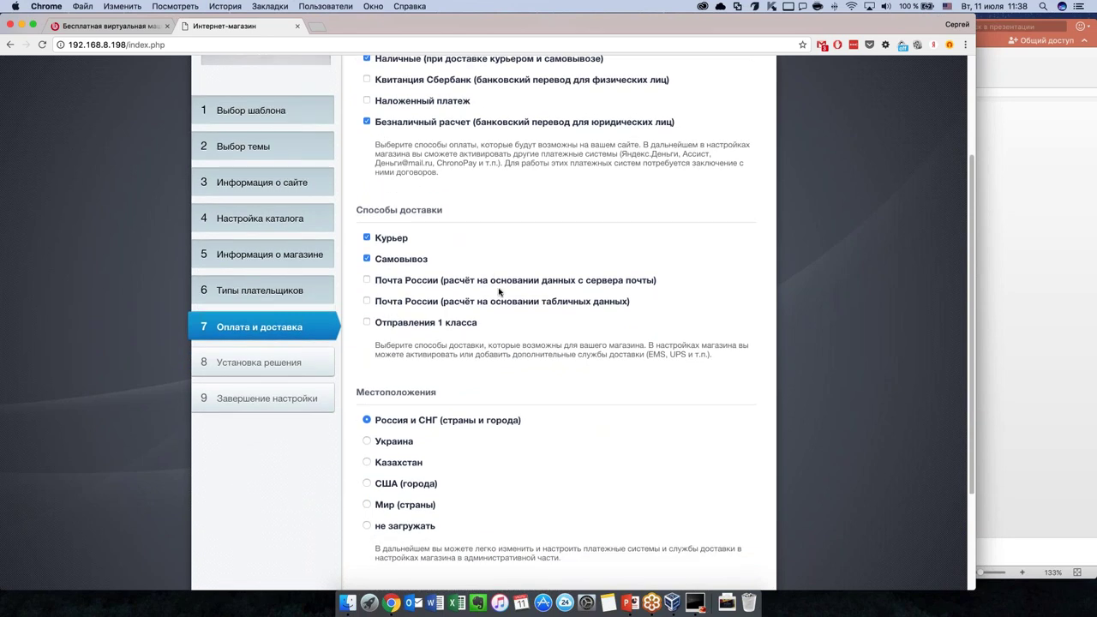
scroll(499, 292, down, 2)
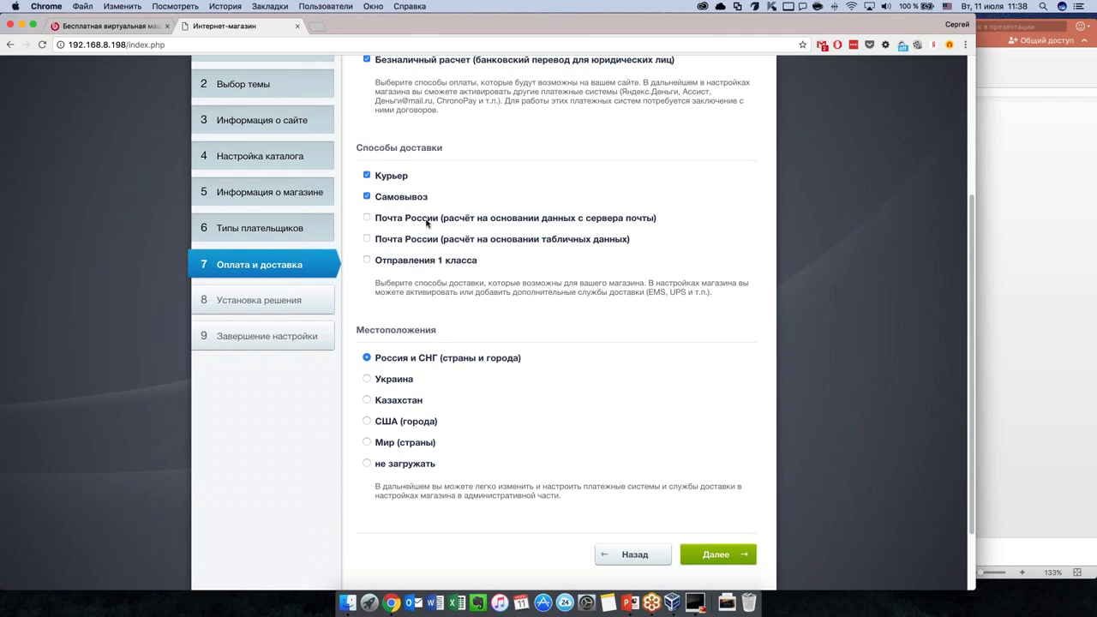
click(368, 220)
click(368, 240)
click(367, 220)
click(366, 220)
click(368, 240)
scroll(622, 240, down, 2)
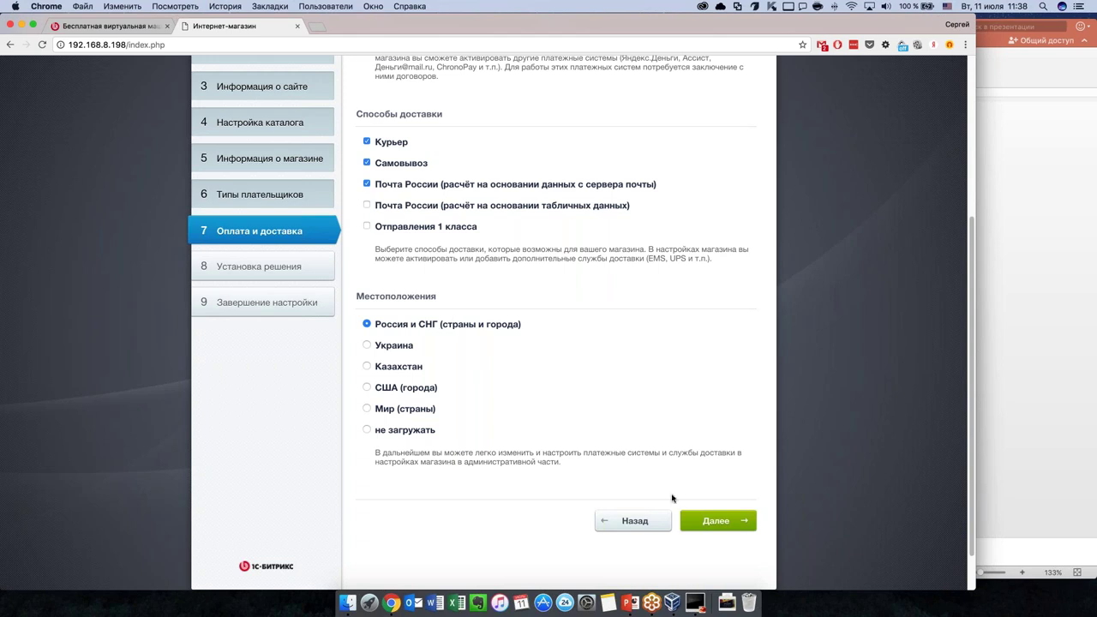
- Launch 'Установка решения' and, once it reaches 76%, bring up the PowerPoint presentation
click(718, 521)
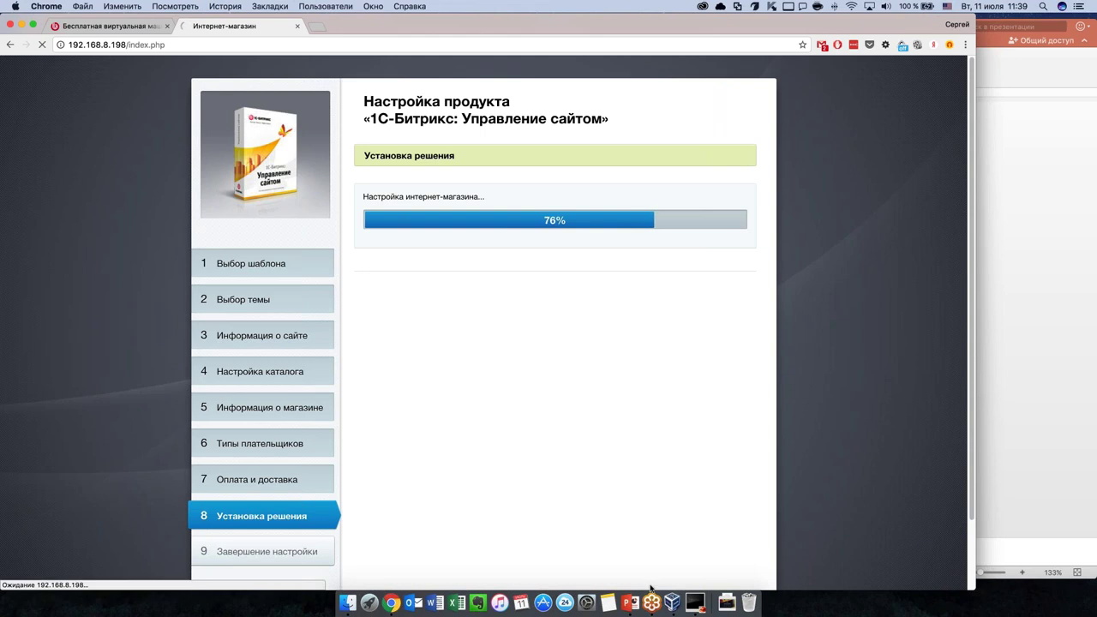
click(628, 599)
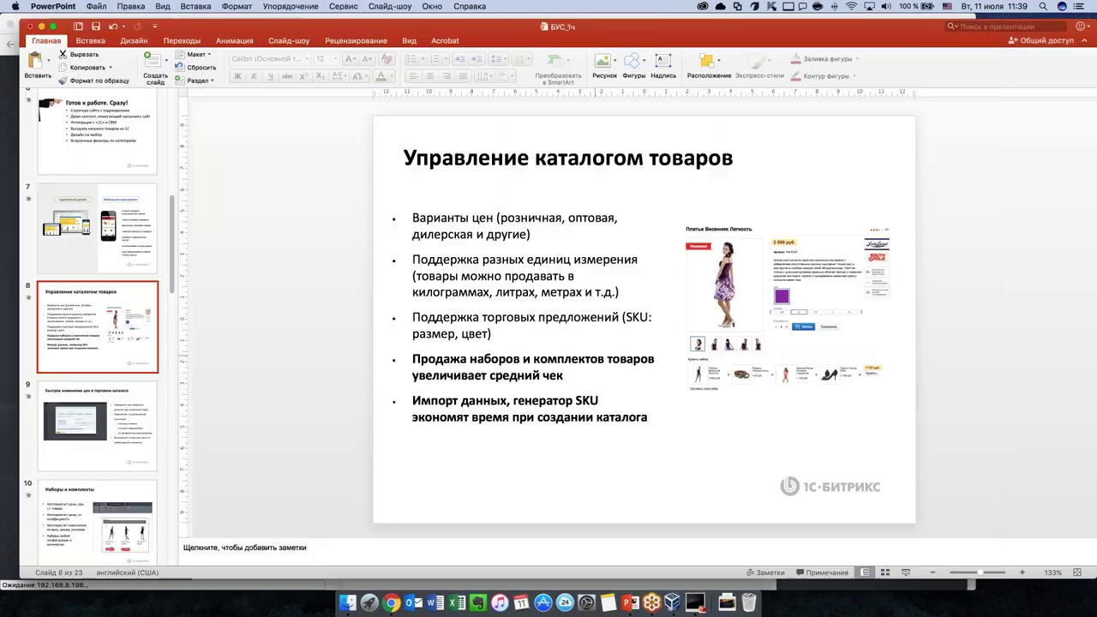
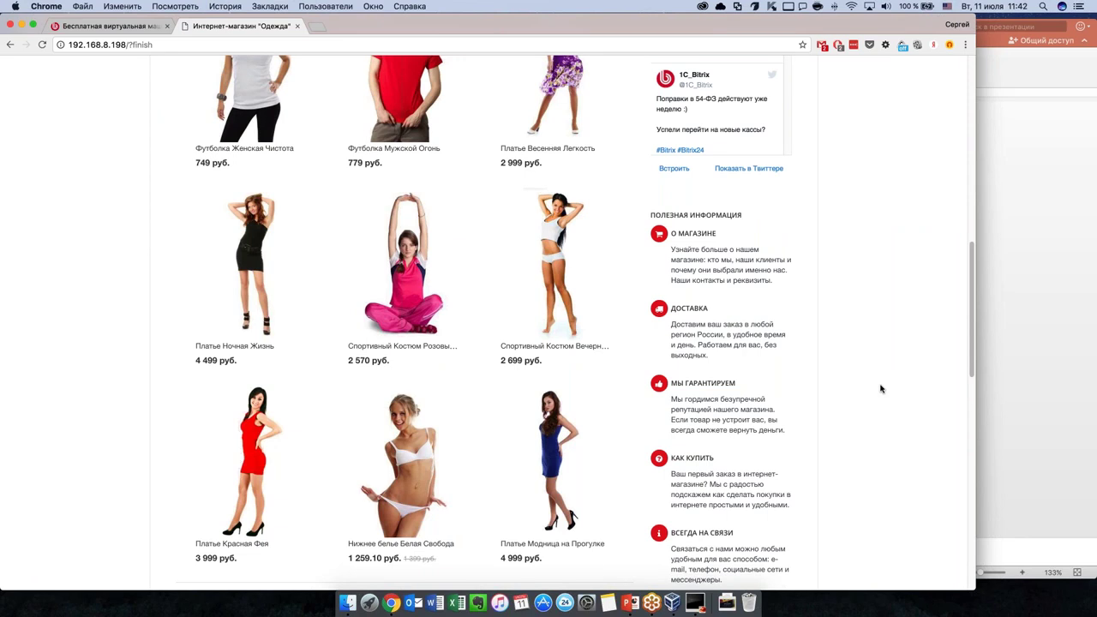
- Open the Пантолеты catalog section from the ОБУВЬ menu
scroll(879, 389, up, 8)
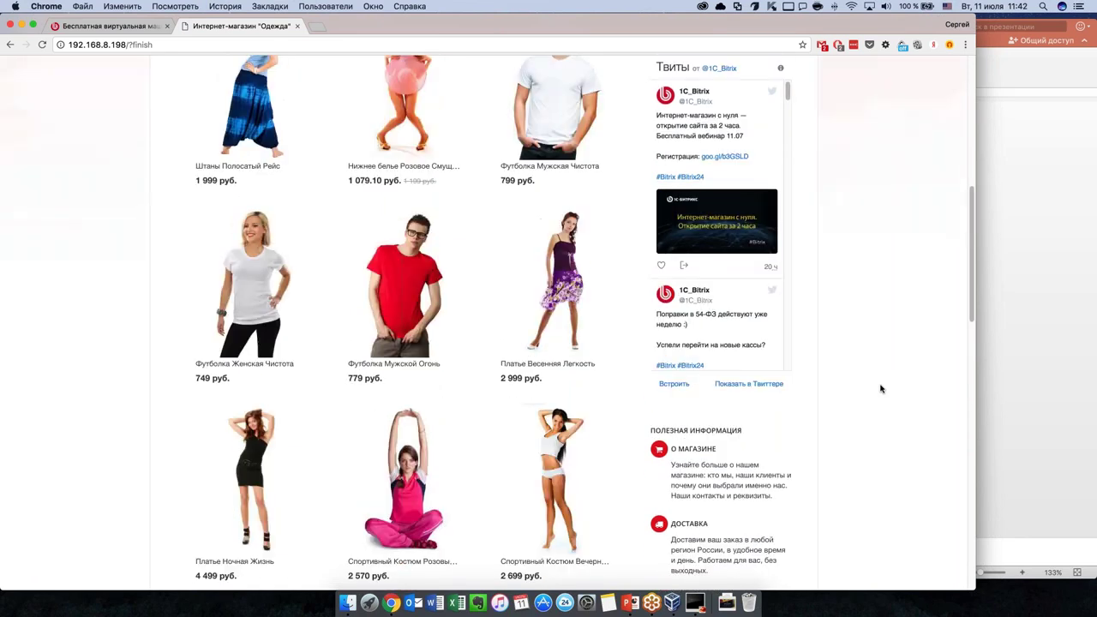
scroll(880, 389, up, 8)
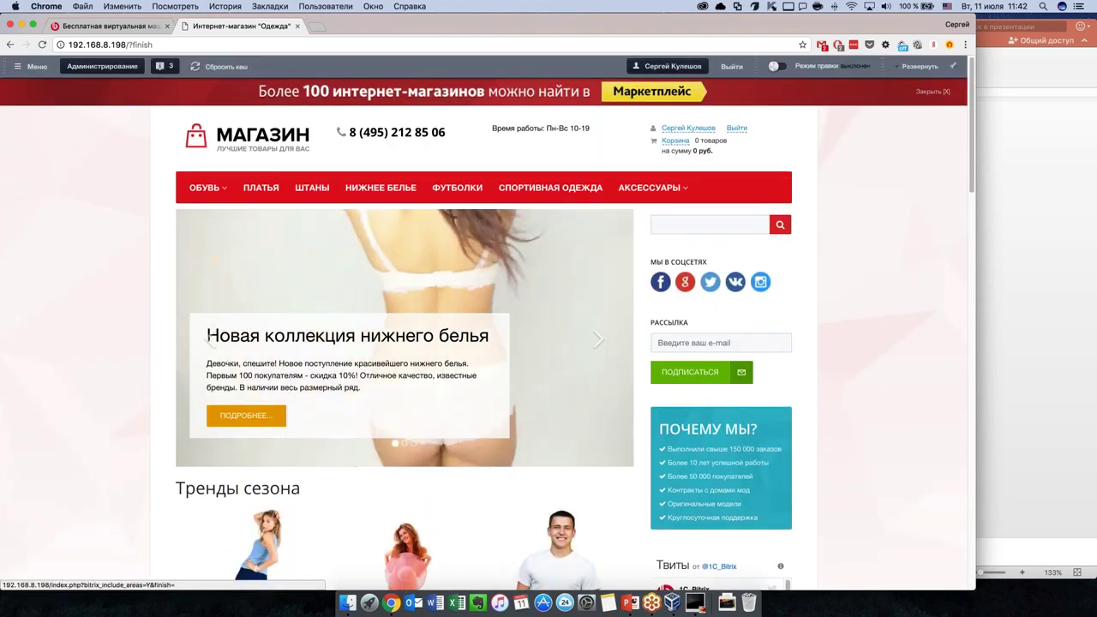
scroll(911, 275, down, 1)
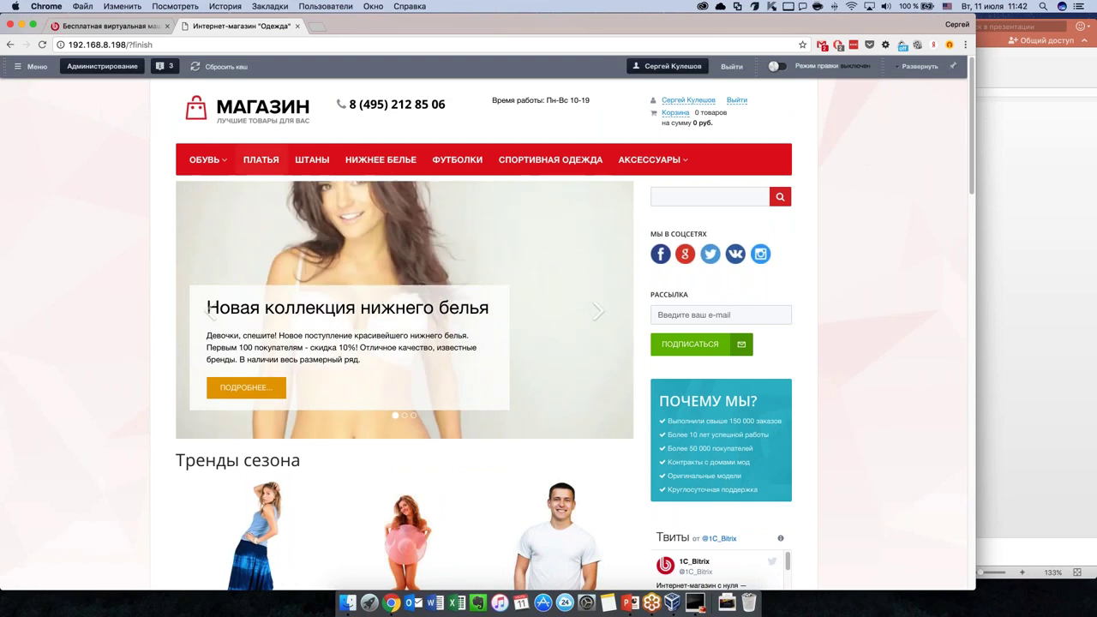
mouse_move(205, 159)
click(215, 191)
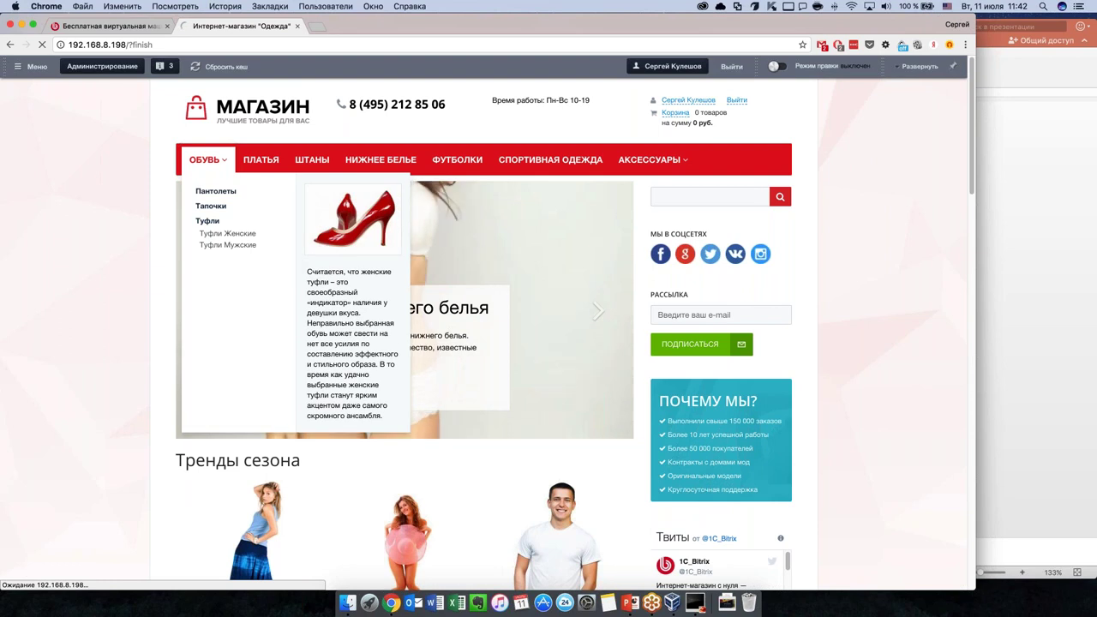
- Expand the Производитель, Материал and Цвет filter sections for Пантолеты, then go to Штаны
scroll(253, 343, down, 2)
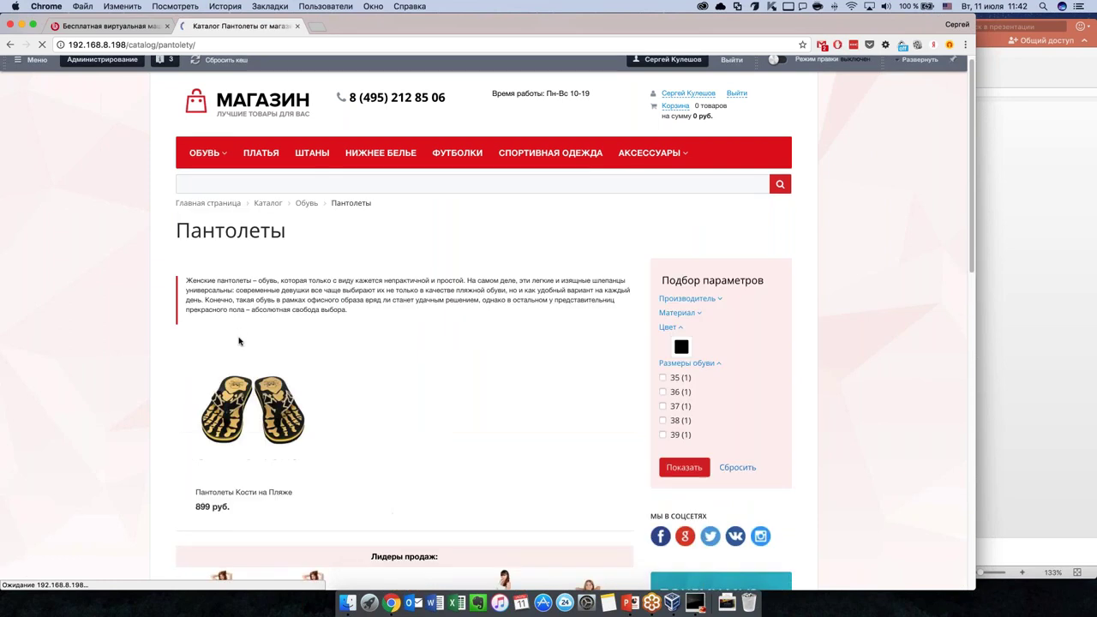
scroll(252, 342, down, 5)
scroll(514, 299, up, 5)
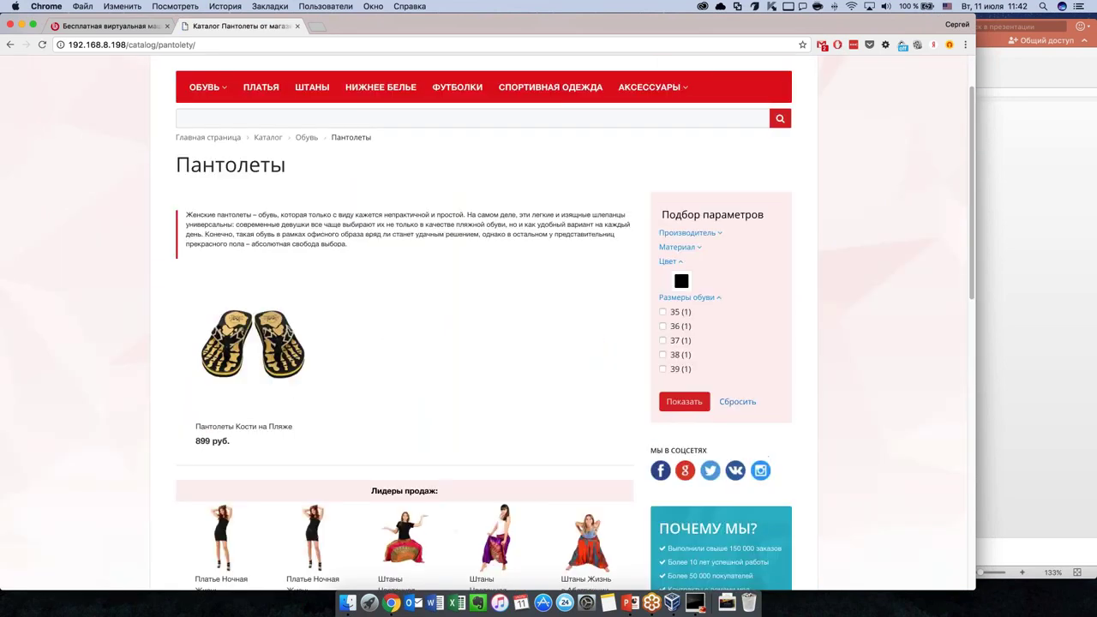
click(692, 233)
click(677, 275)
click(669, 319)
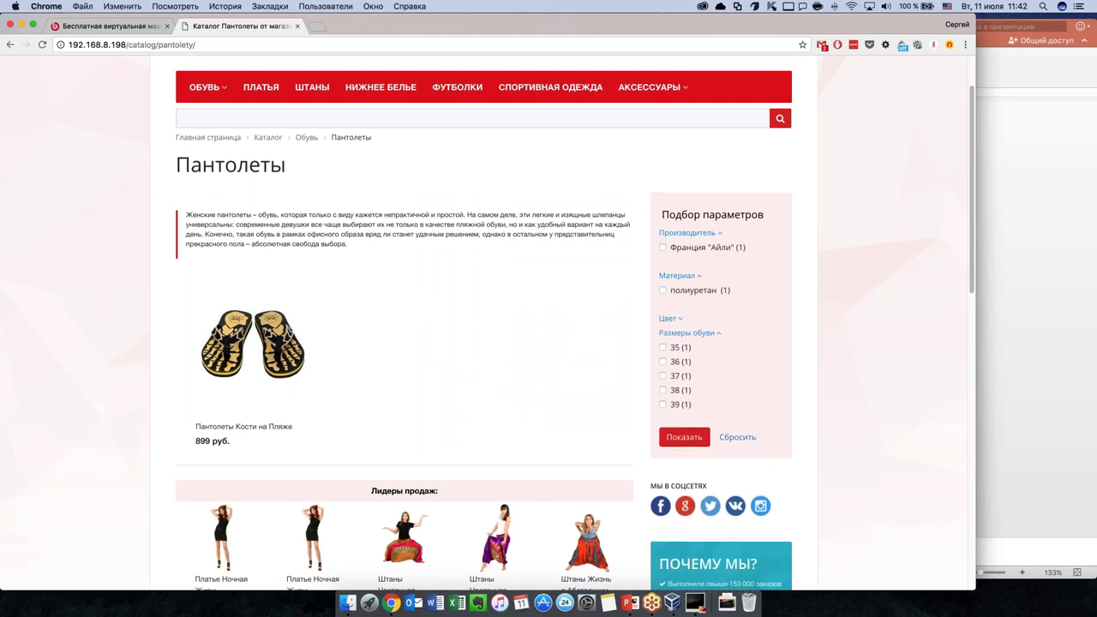
click(667, 318)
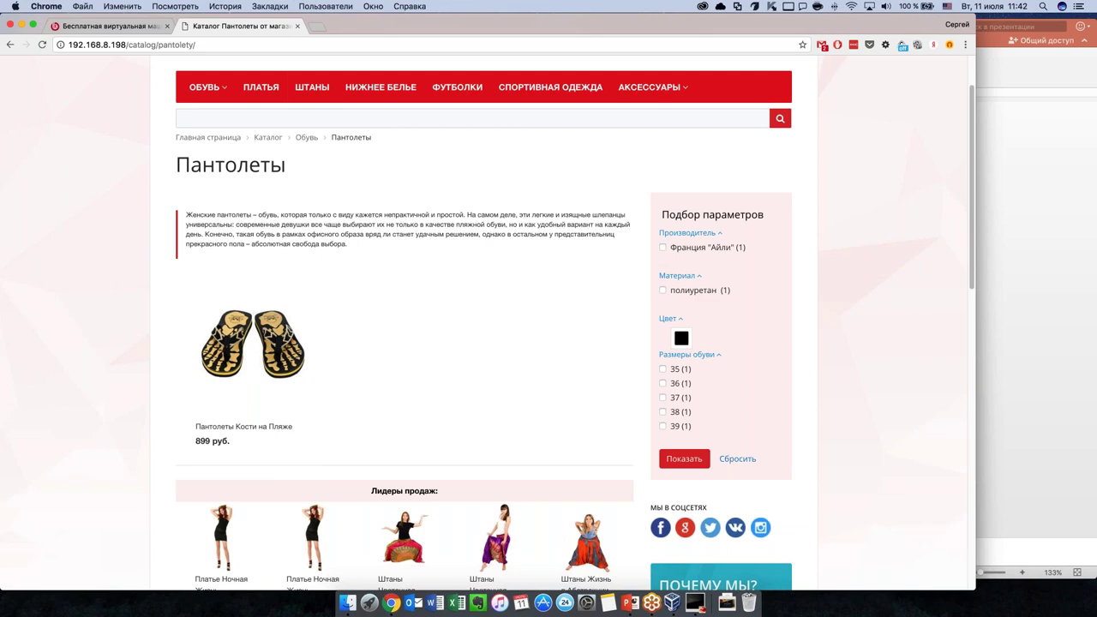
click(312, 86)
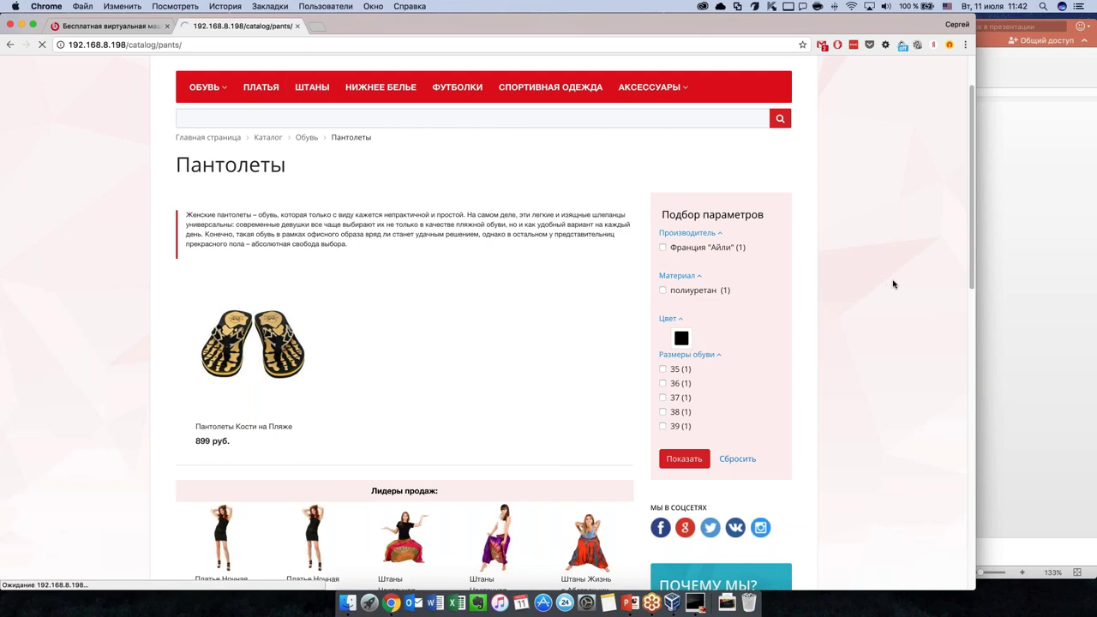
- Expand the Производитель and Материал filters in the Штаны section
scroll(828, 311, down, 2)
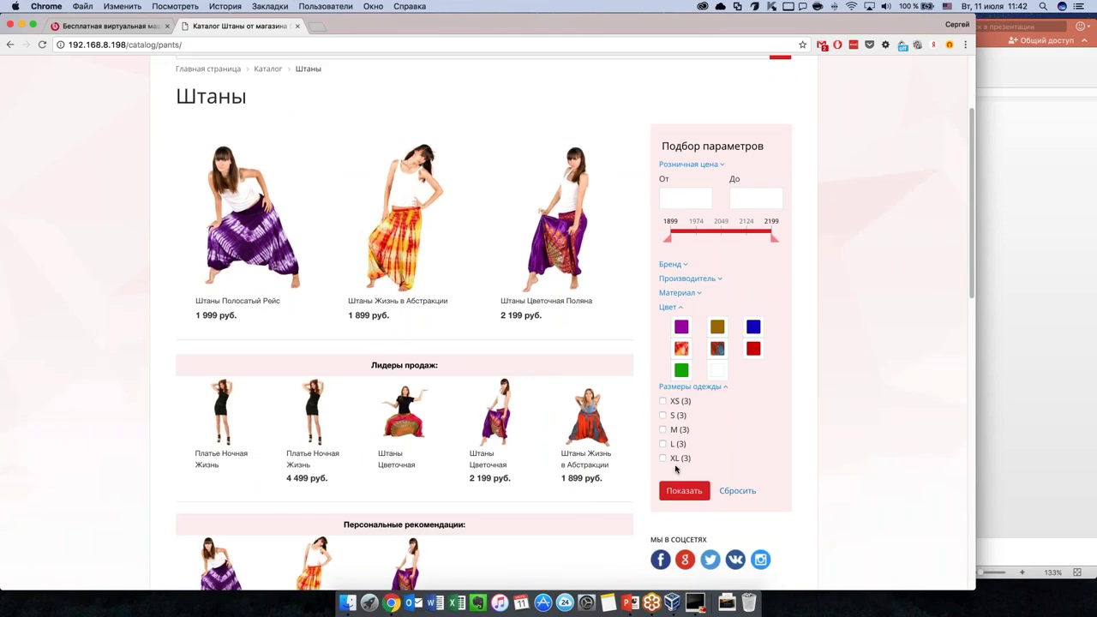
click(683, 279)
click(677, 321)
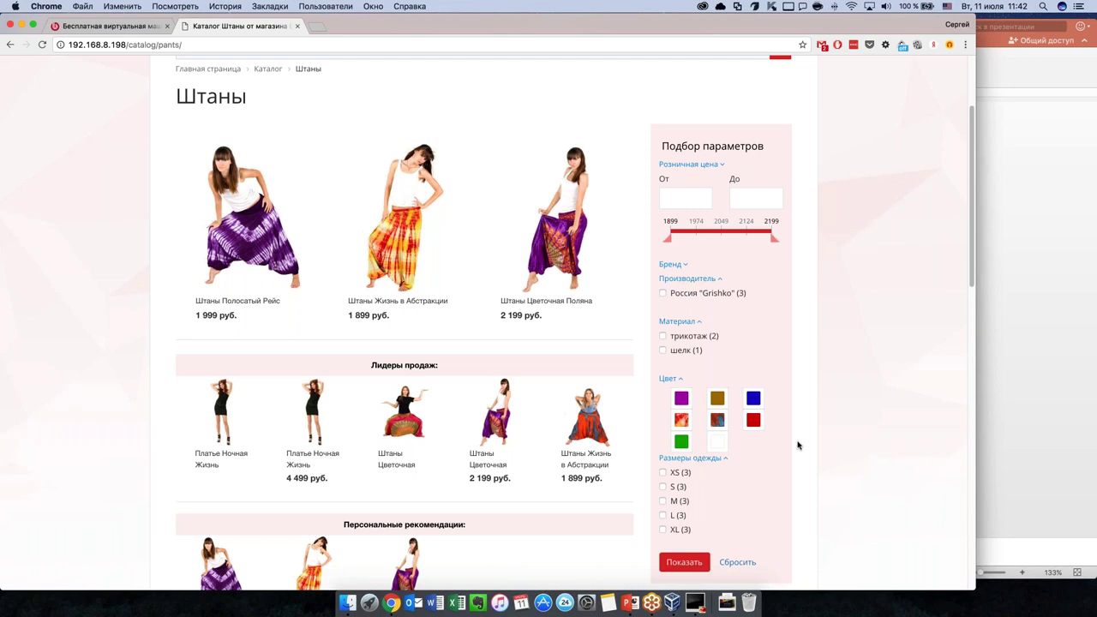
scroll(797, 445, down, 4)
scroll(632, 429, up, 3)
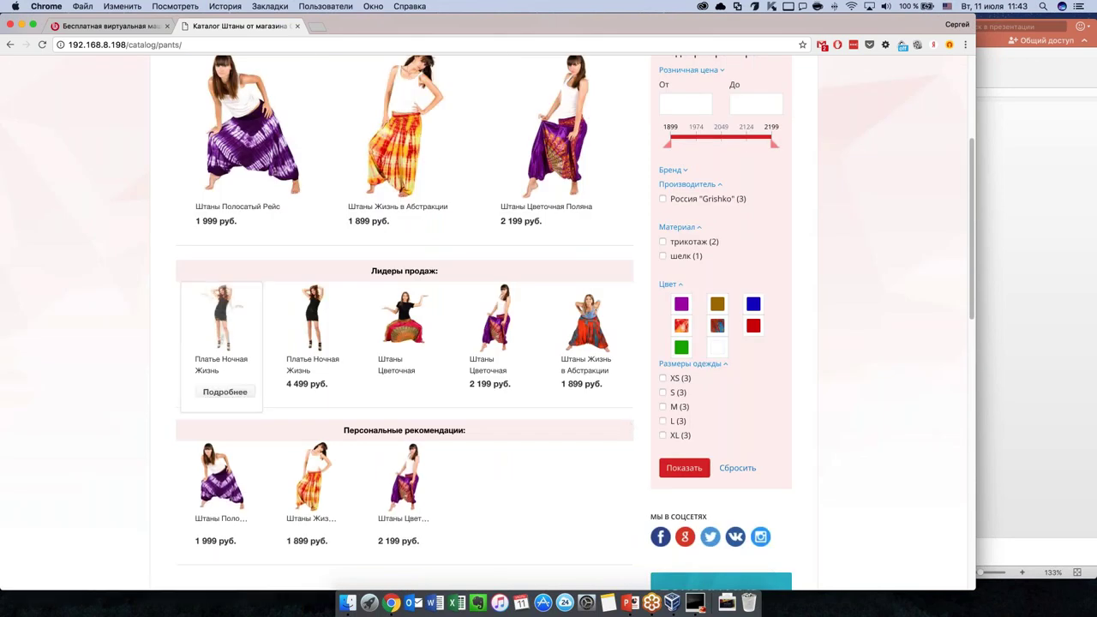
- Look over the bestsellers and return to the store home page via the МАГАЗИН logo
mouse_move(315, 338)
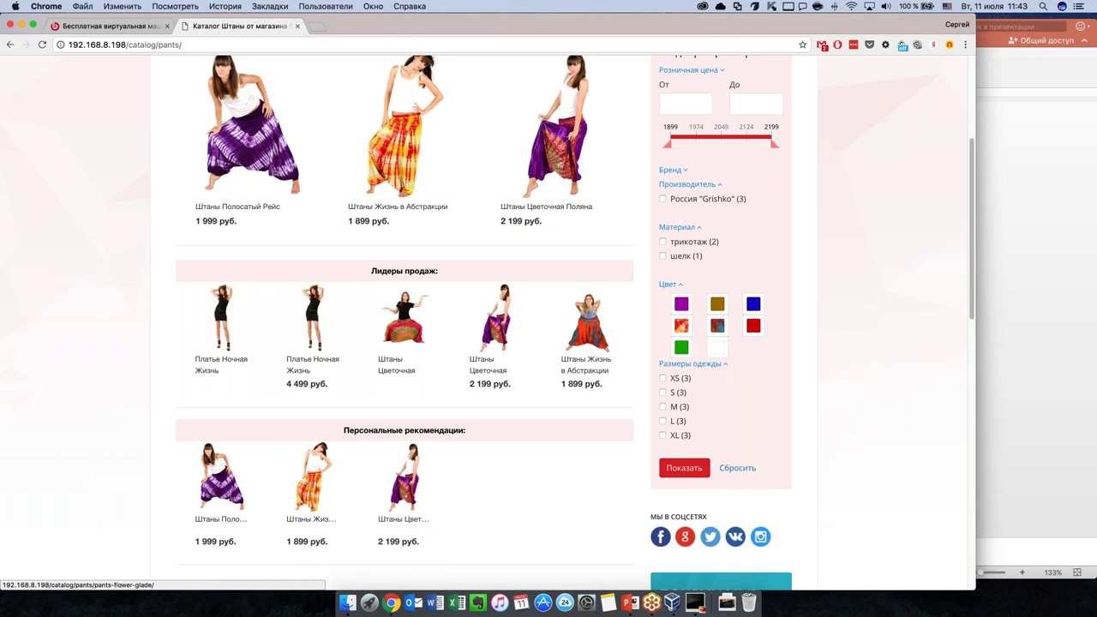
scroll(470, 503, down, 2)
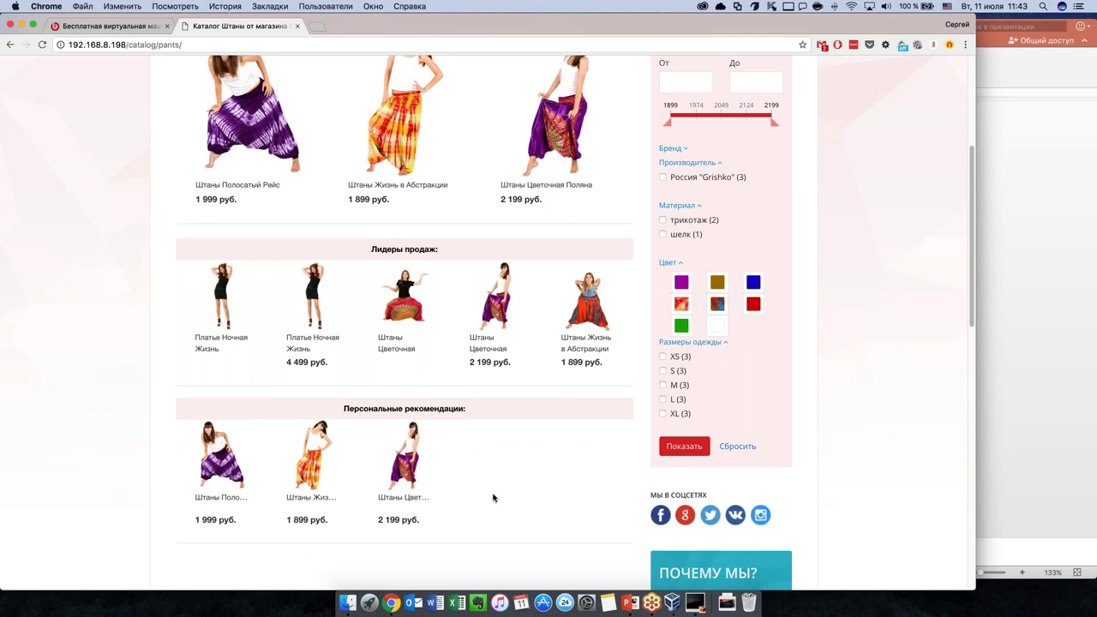
scroll(491, 501, up, 2)
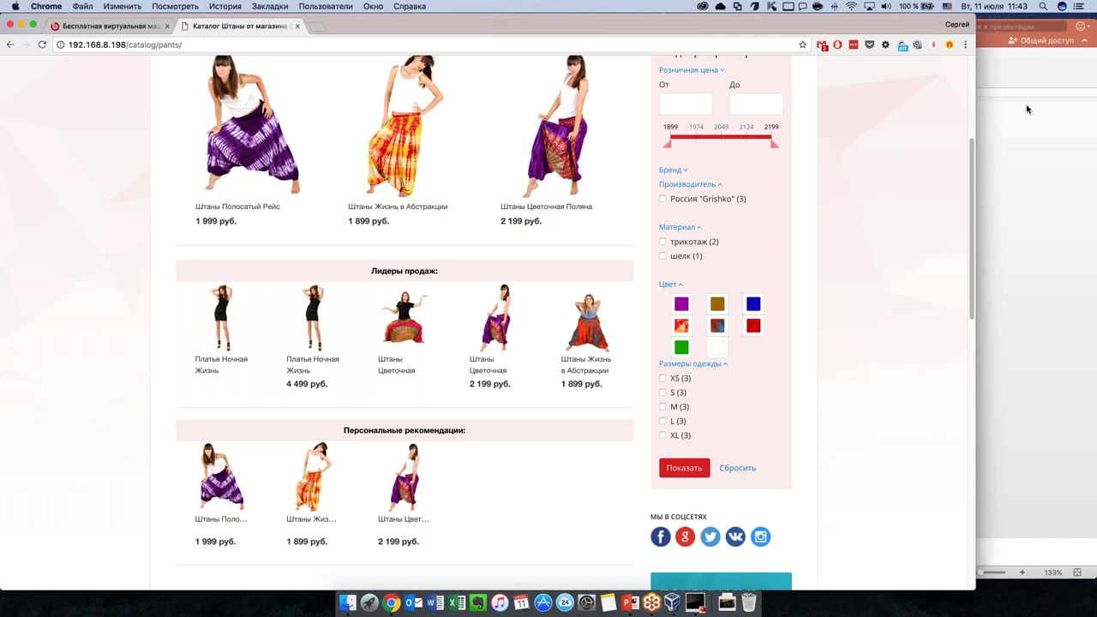
scroll(512, 317, up, 2)
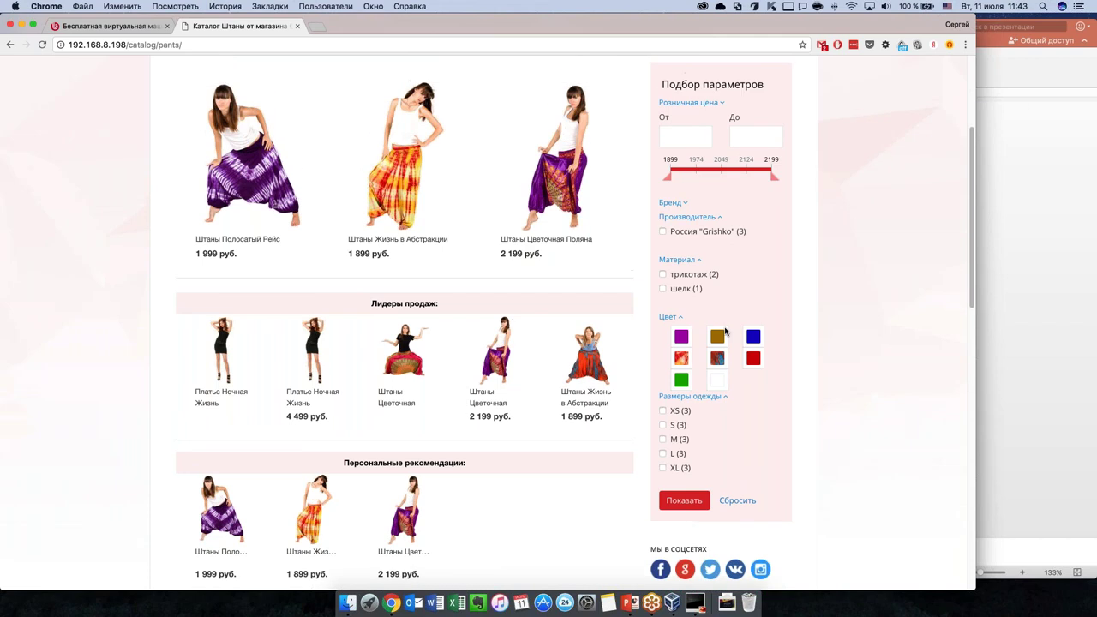
scroll(728, 395, up, 4)
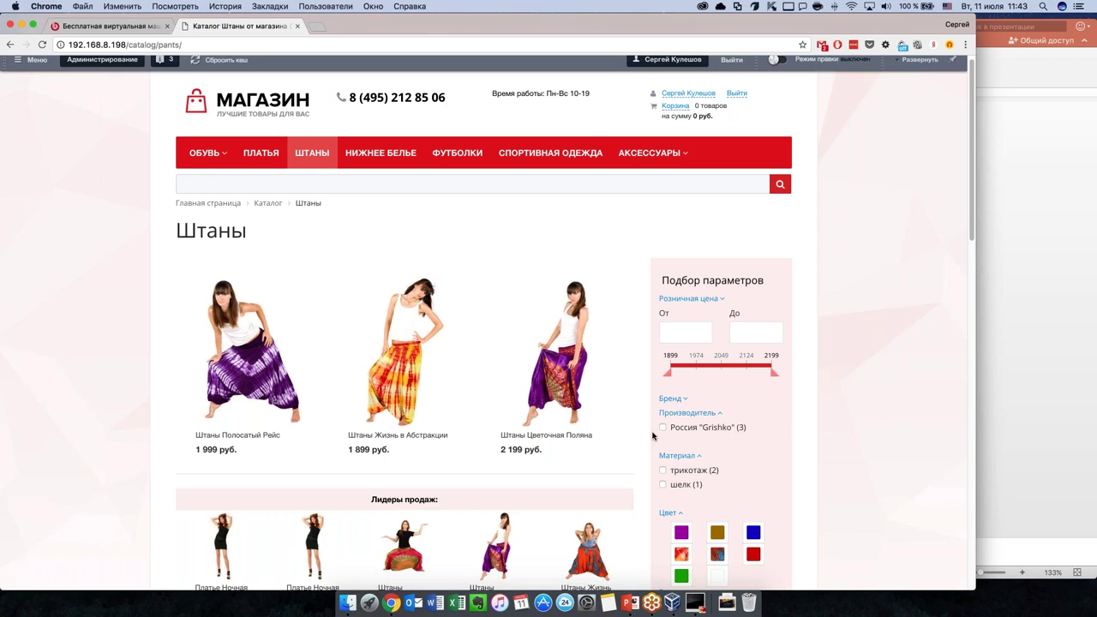
scroll(597, 367, down, 5)
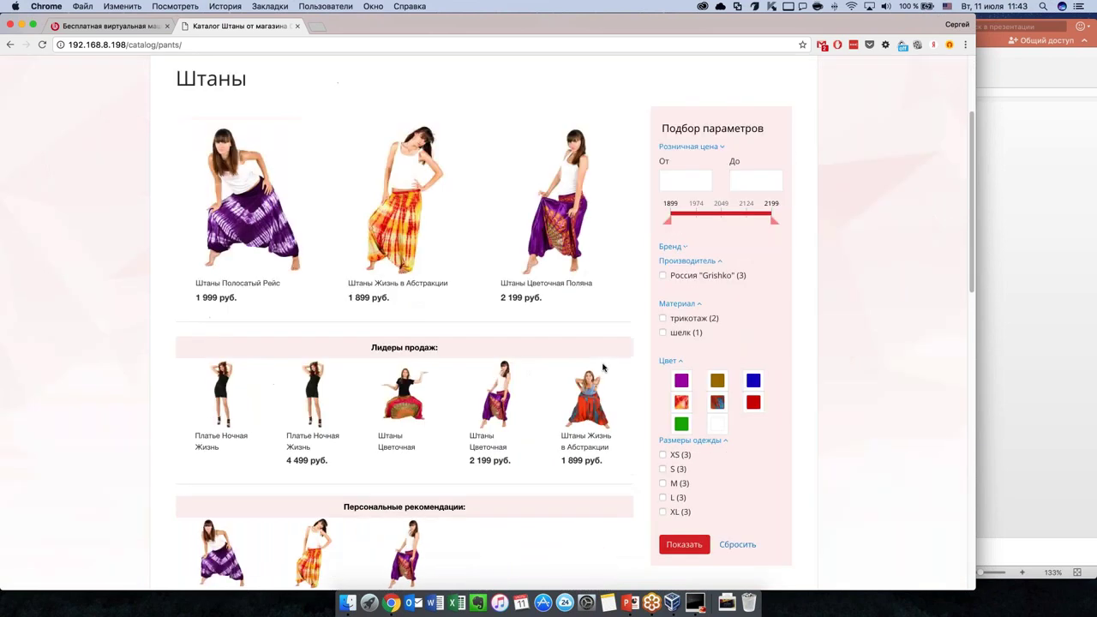
scroll(225, 175, up, 5)
click(237, 105)
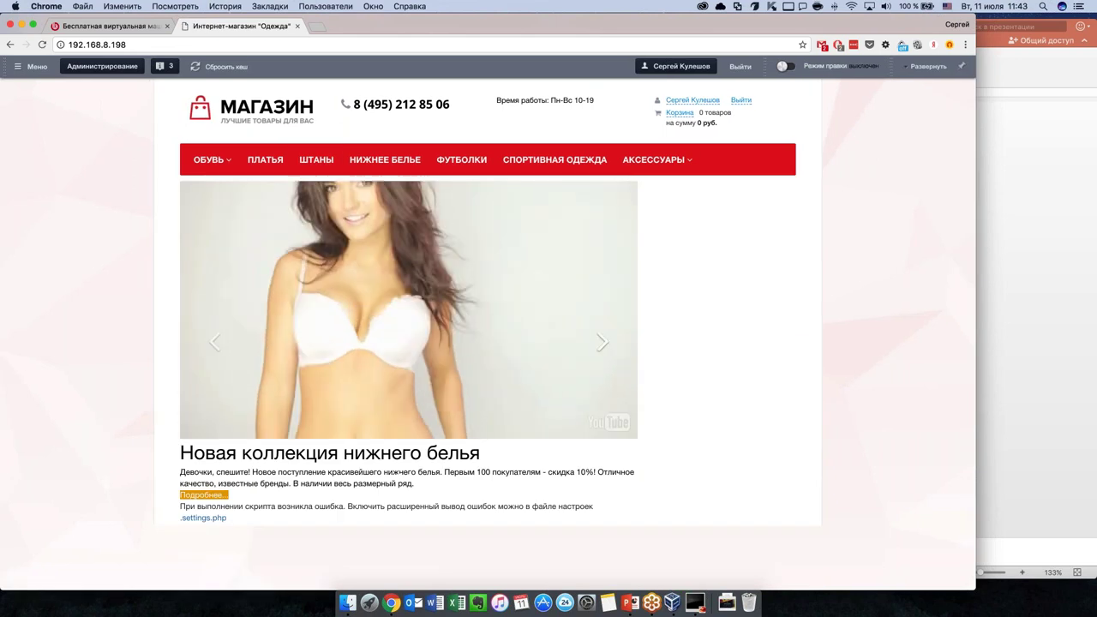
- Buy Штаны Полосатый Рейс and proceed from the cart to checkout, totalling 2 499 руб
click(318, 160)
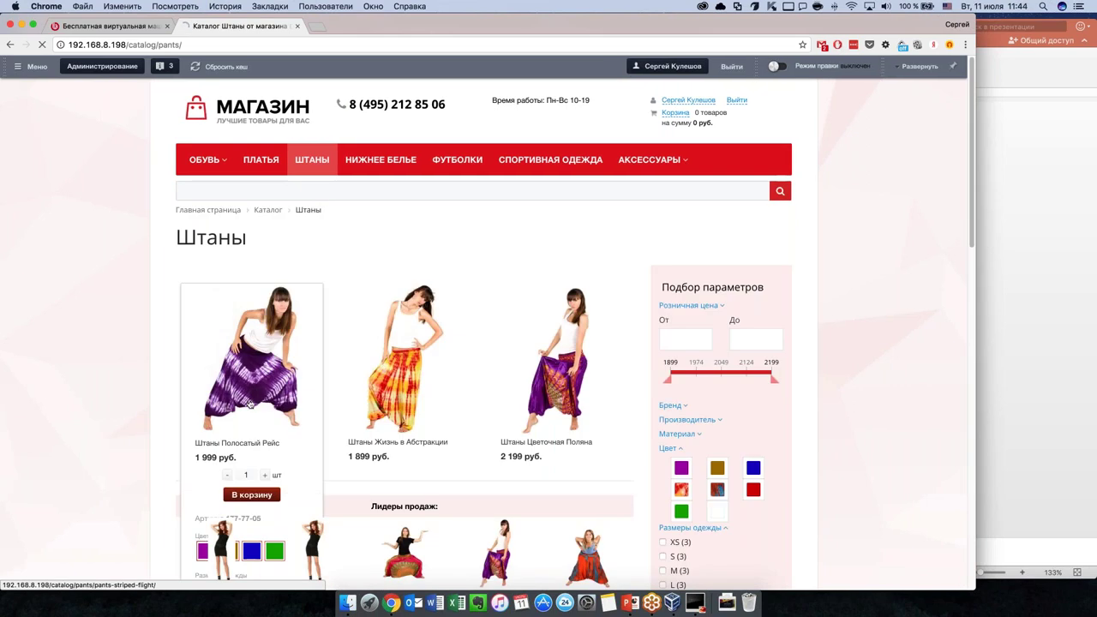
click(254, 403)
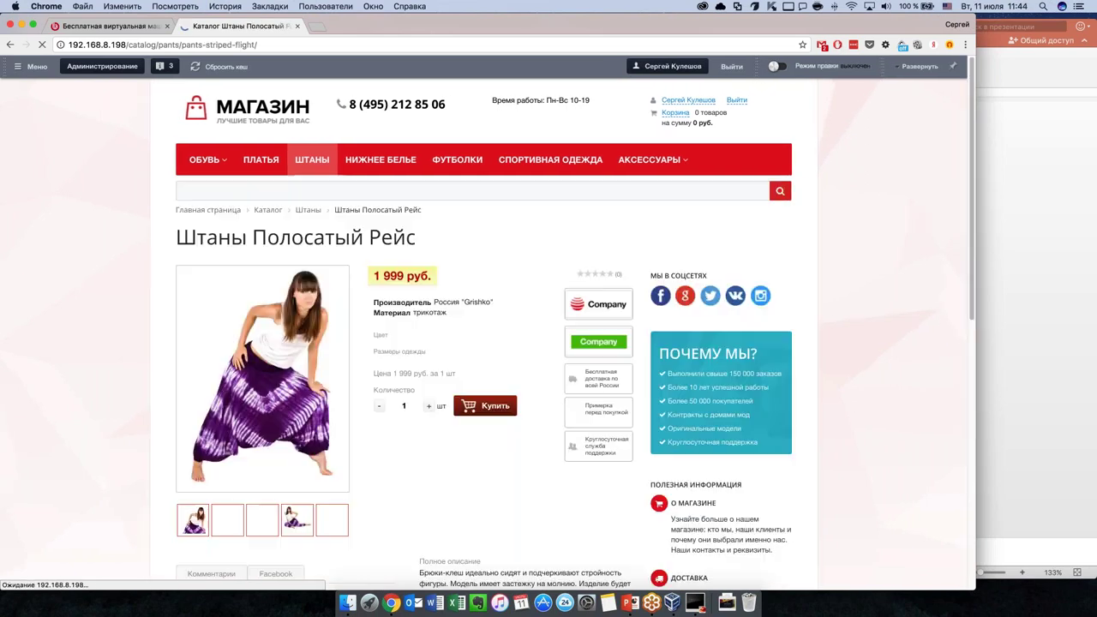
scroll(404, 396, down, 2)
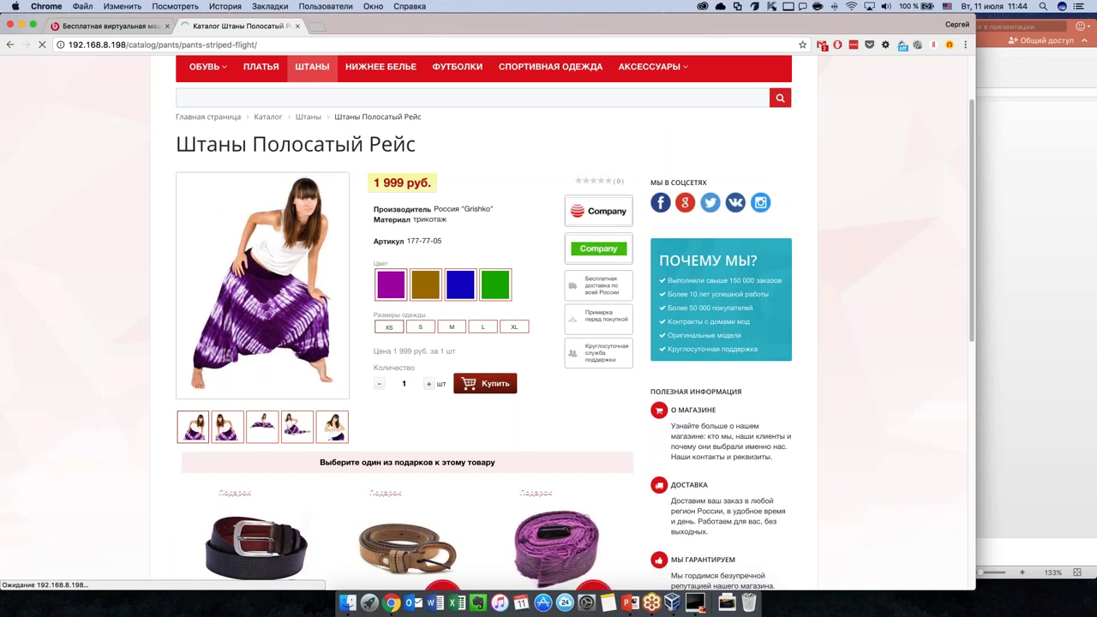
click(497, 396)
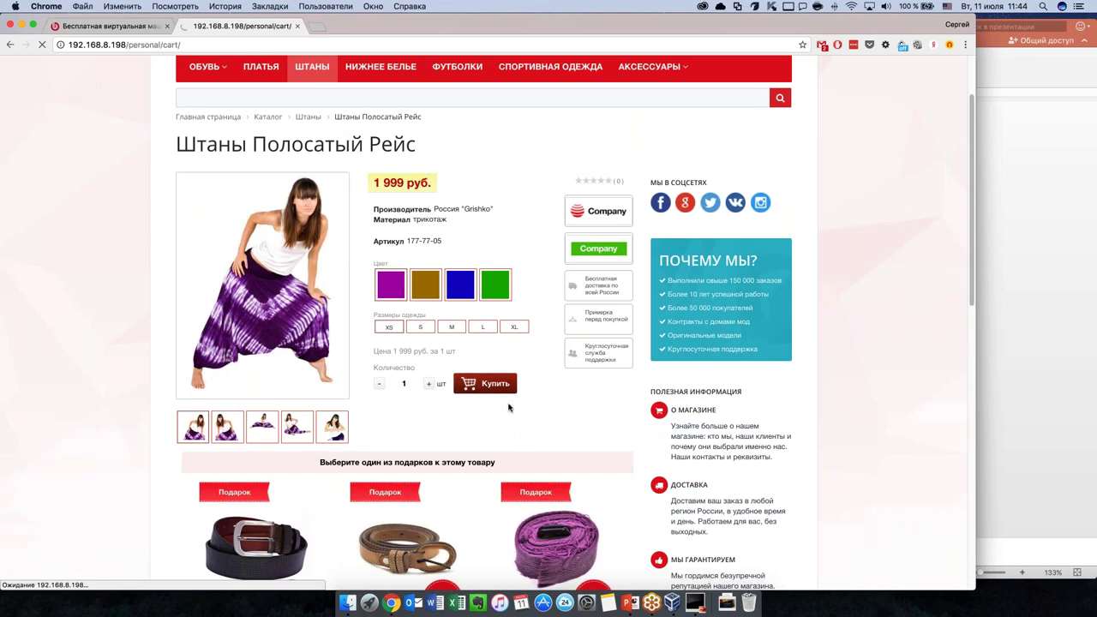
scroll(506, 402, down, 3)
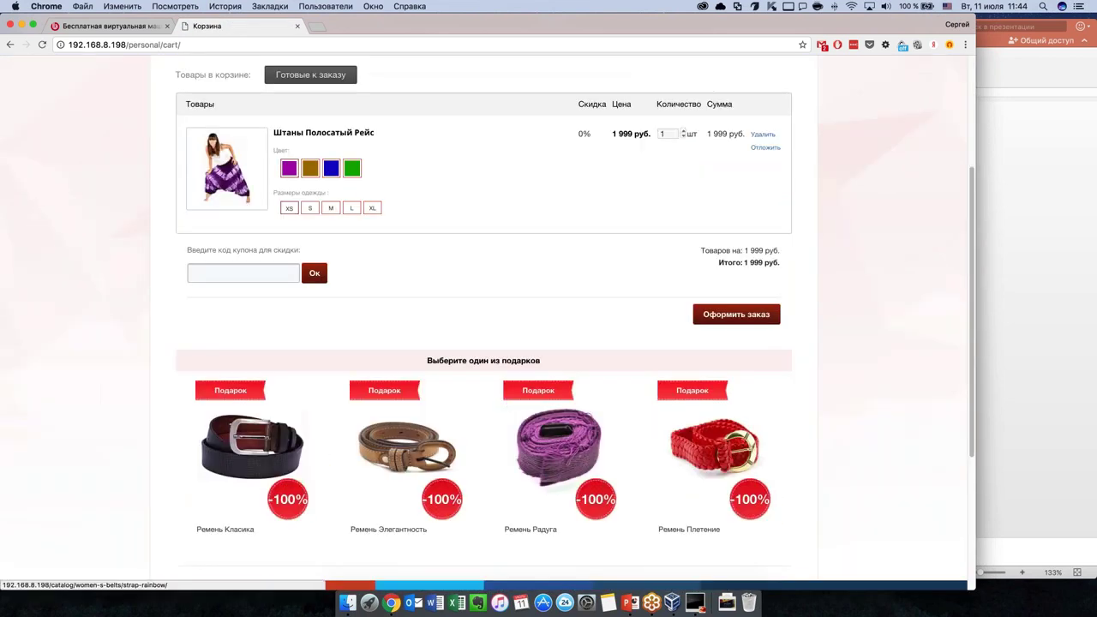
click(705, 321)
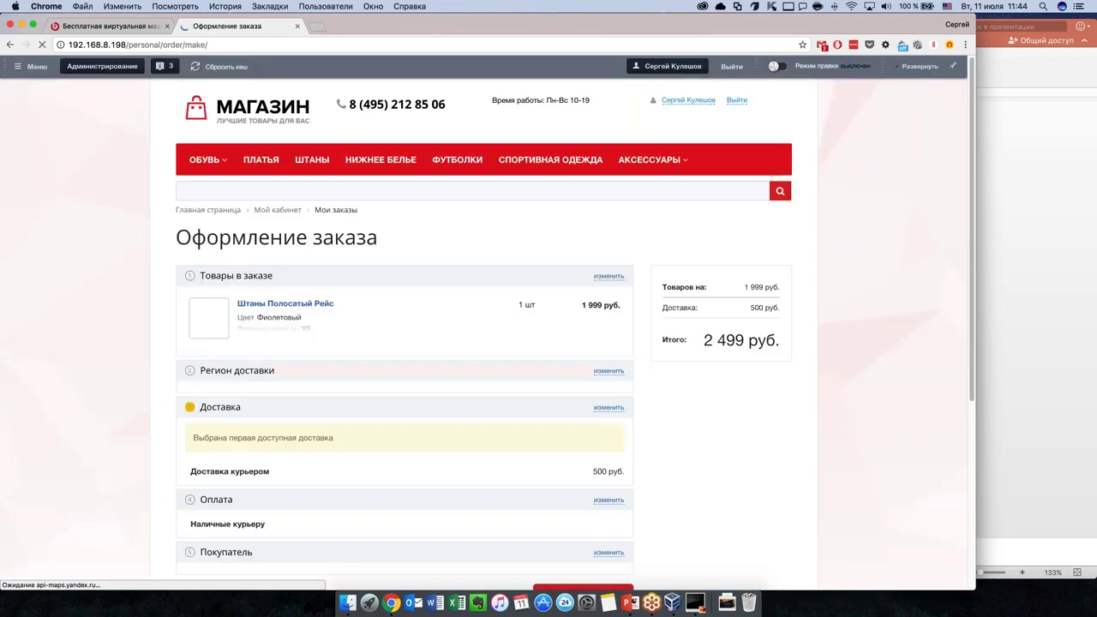
- Set the delivery location to Москва, Московская область, postcode 101000
scroll(390, 291, down, 2)
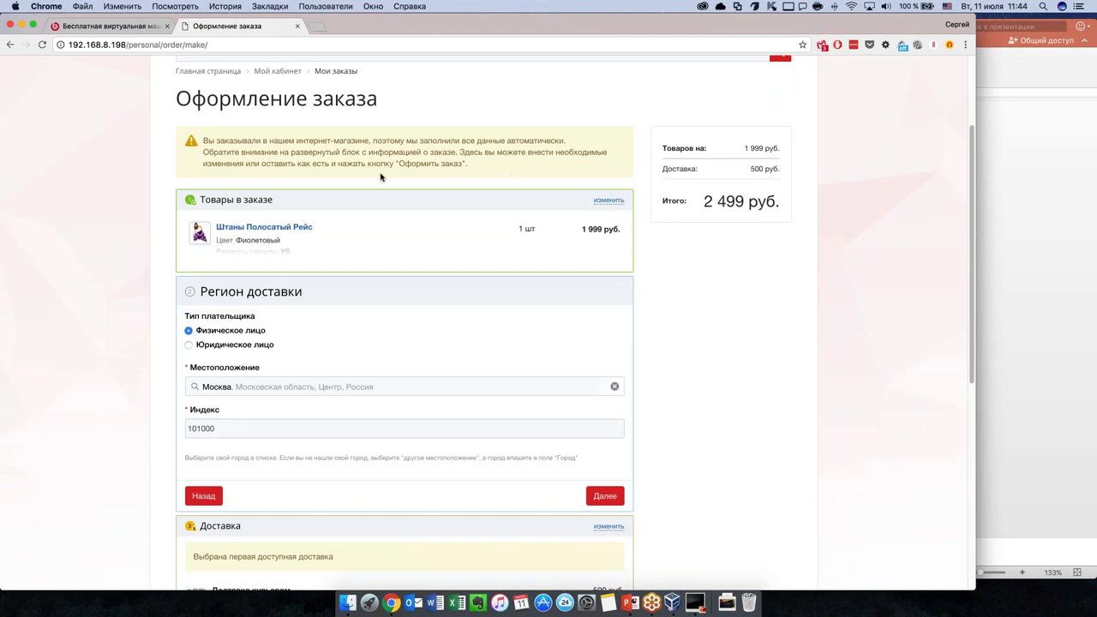
scroll(360, 232, down, 2)
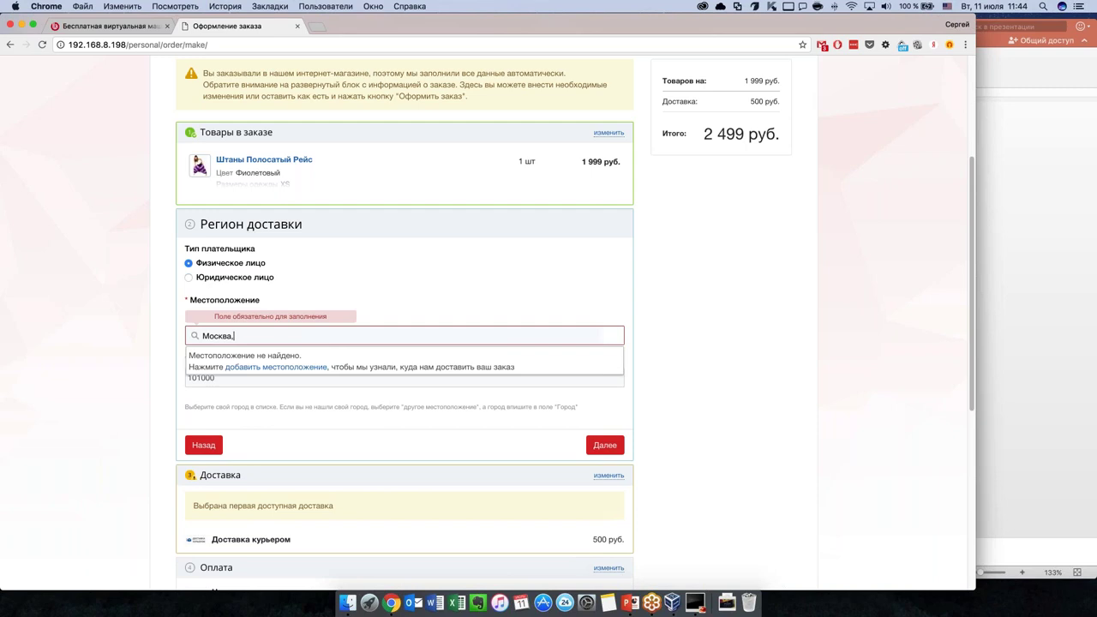
key(ctrl+space)
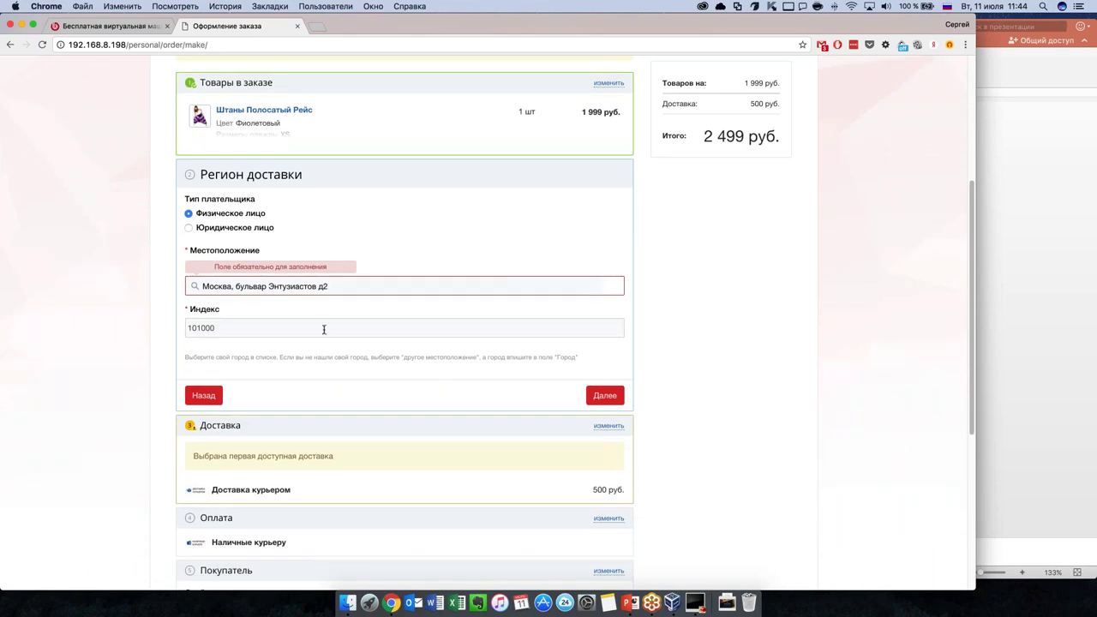
drag(329, 286, 236, 286)
key(BackSpace)
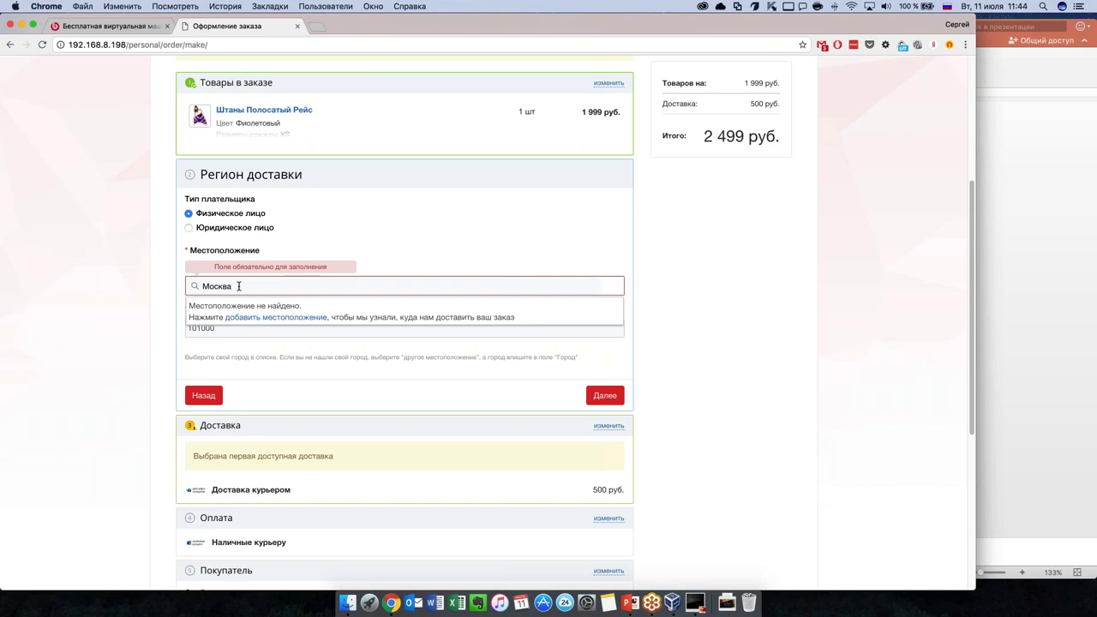
key(Down)
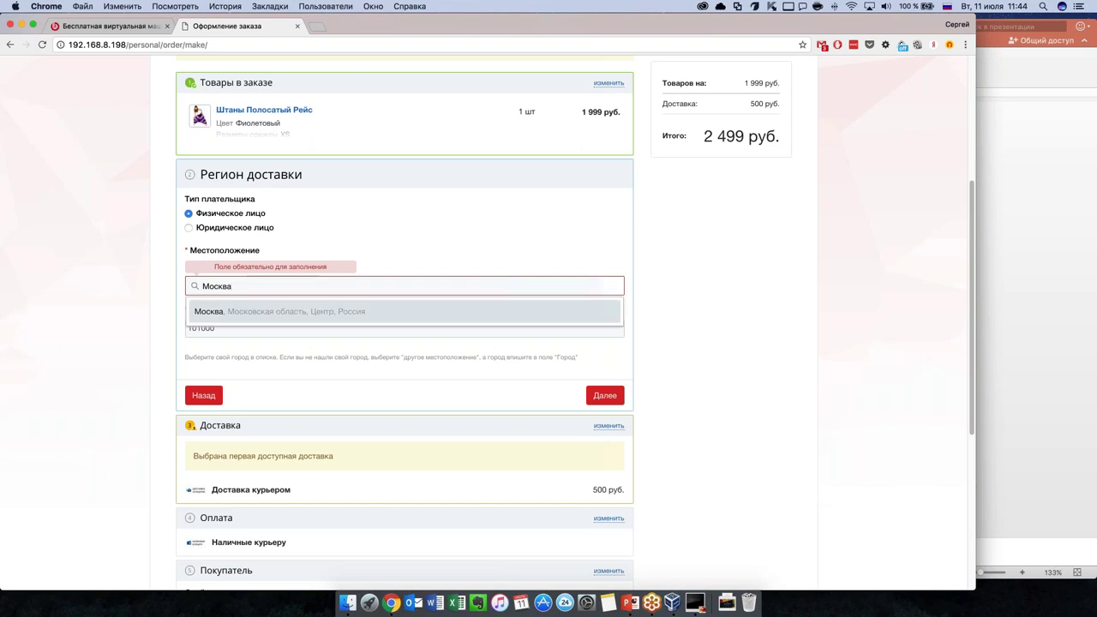
key(Return)
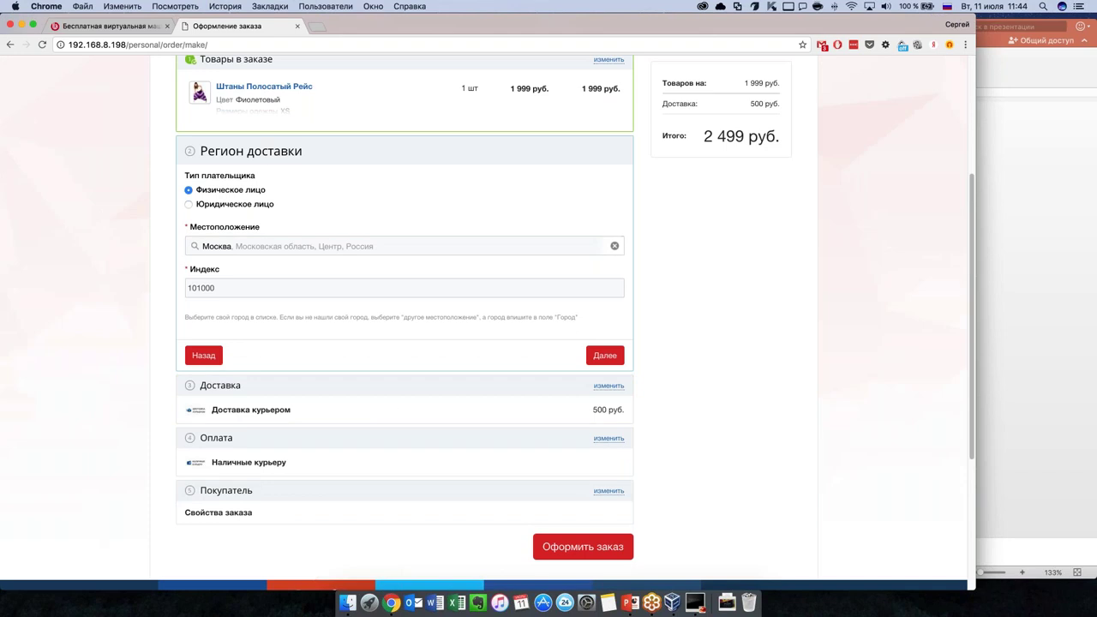
scroll(548, 325, down, 5)
scroll(257, 219, up, 4)
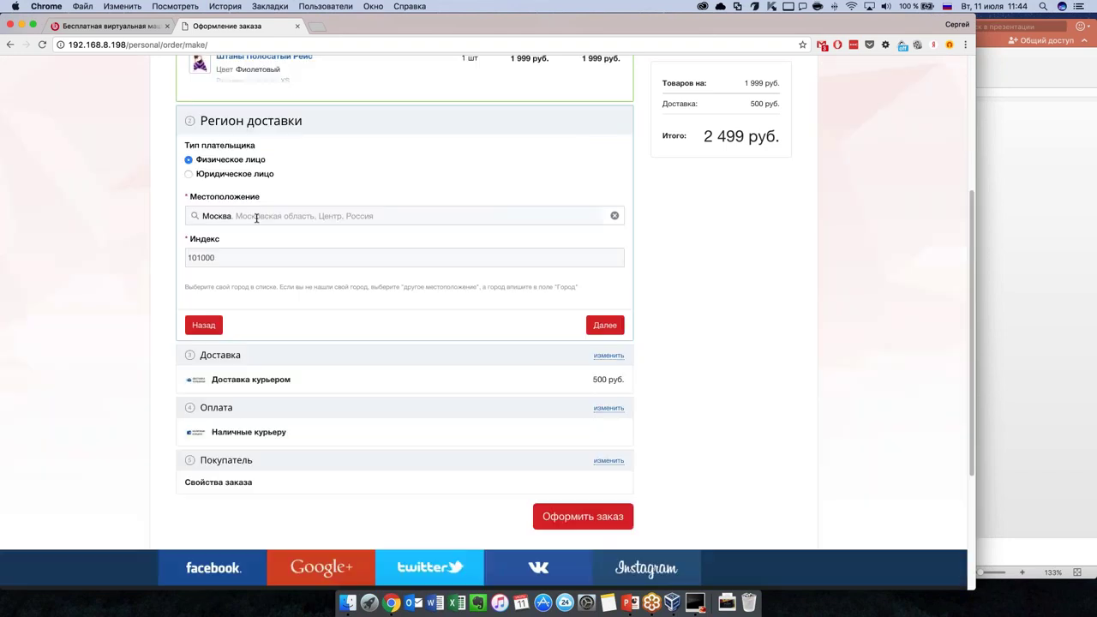
- Choose Самовывоз pickup at 0 руб. and Банковские карты payment, making the total 1 999 руб
click(605, 325)
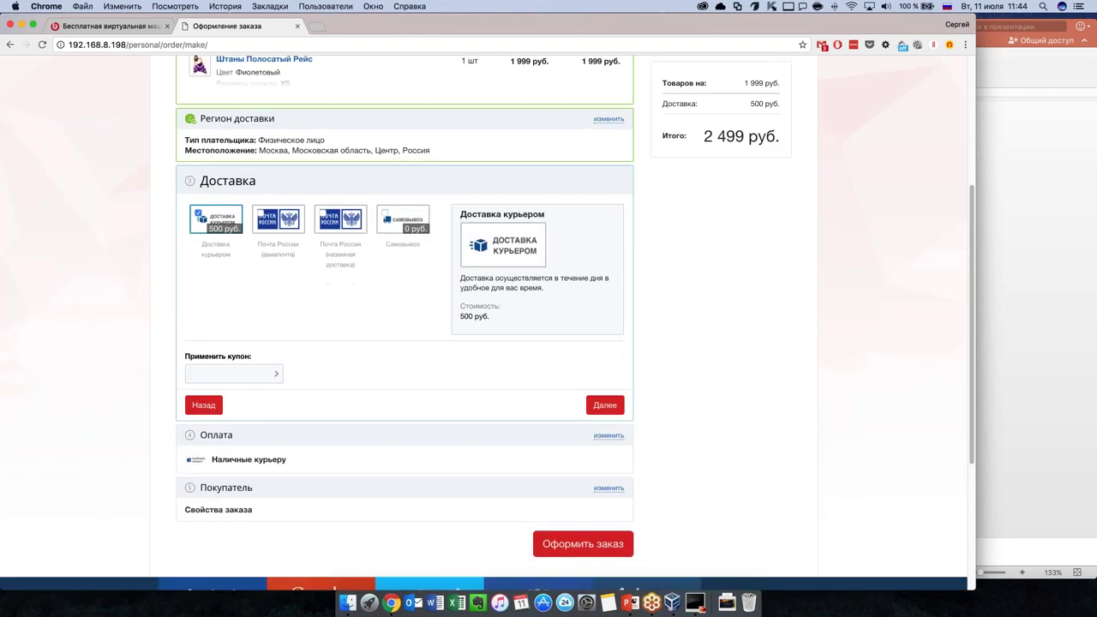
click(403, 221)
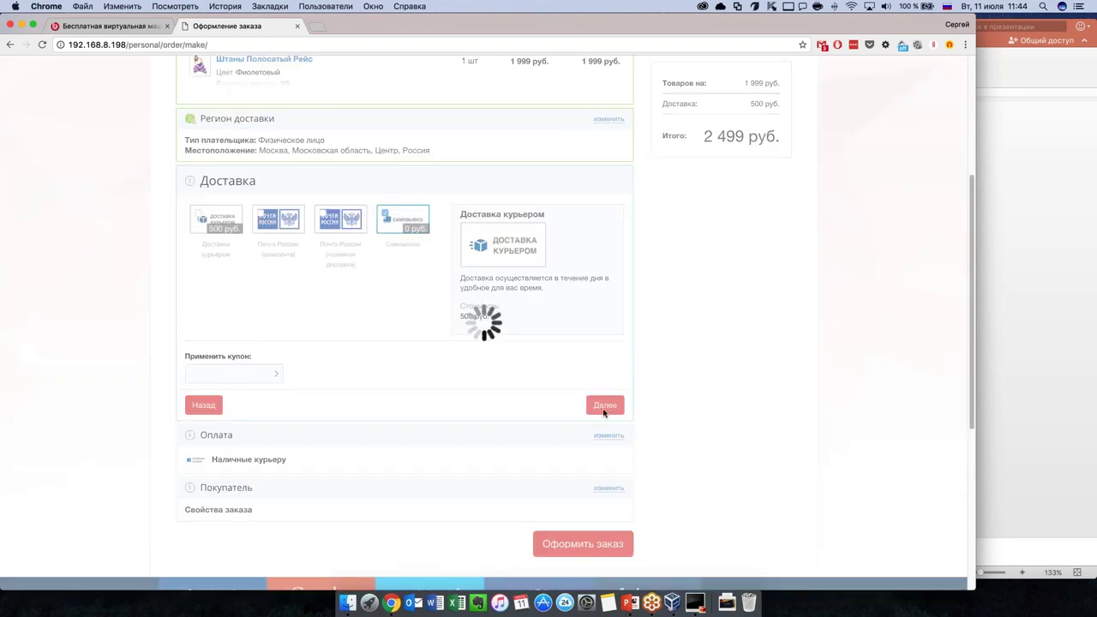
click(605, 405)
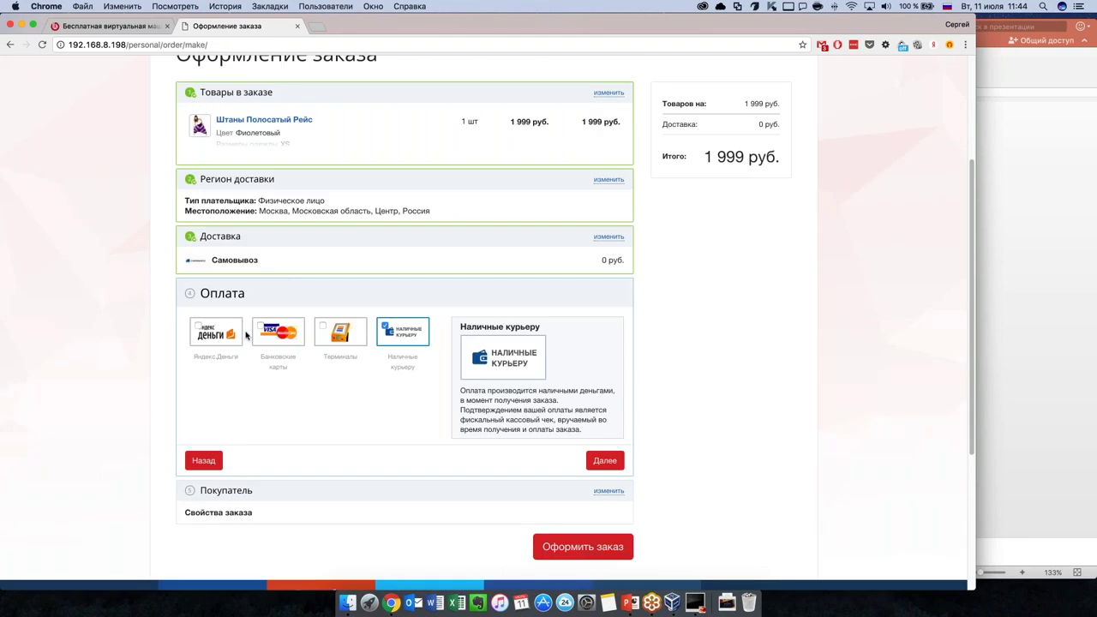
click(286, 334)
click(600, 460)
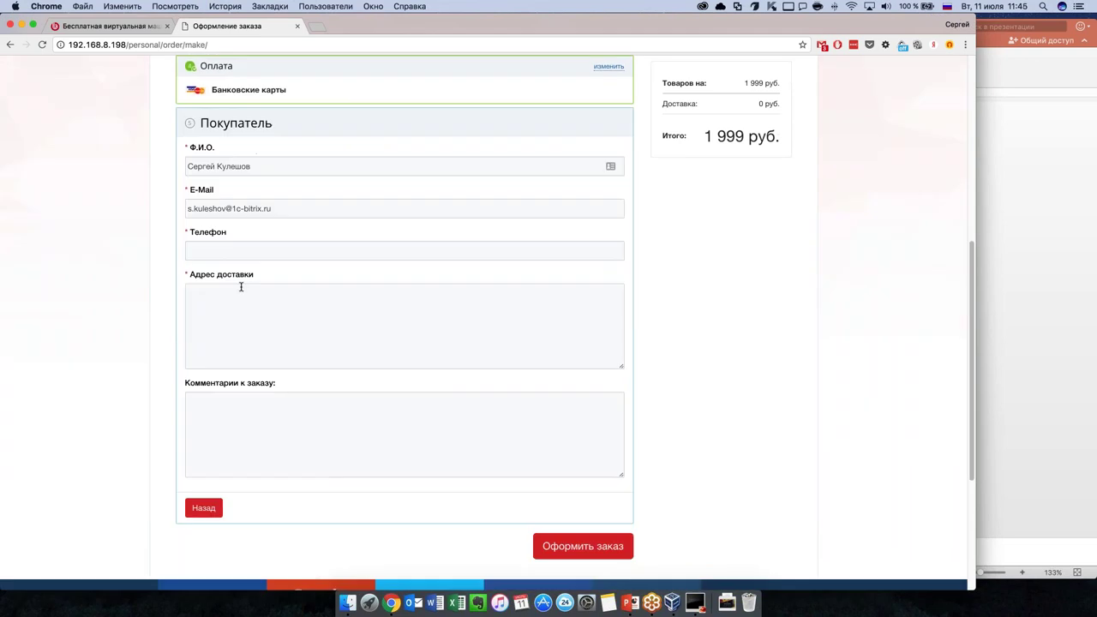
- Enter the buyer's phone number and delivery street address, then place the order
click(403, 250)
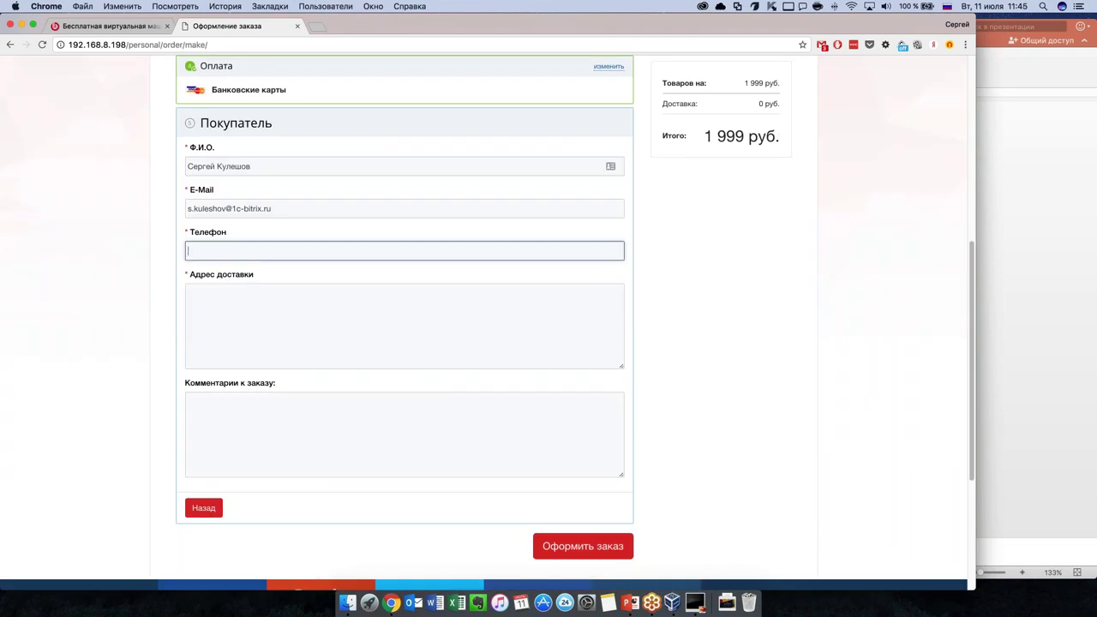
click(267, 321)
key(ctrl+space)
text(,eltyy)
key(BackSpace)
key(BackSpace)
key(BackSpace)
key(BackSpace)
key(BackSpace)
key(BackSpace)
key(ctrl+space)
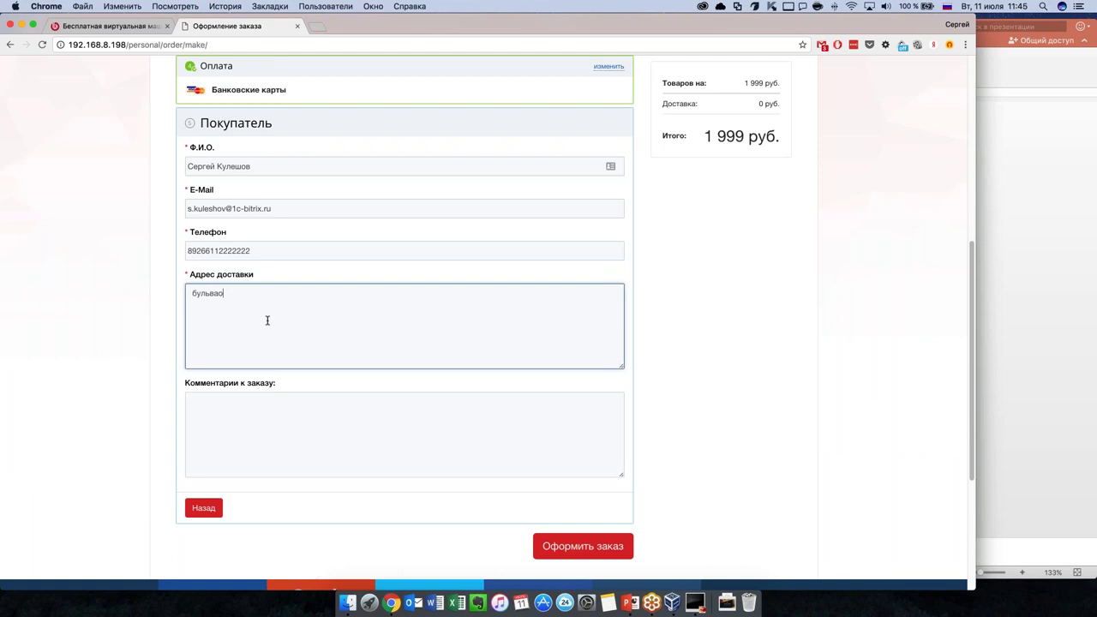
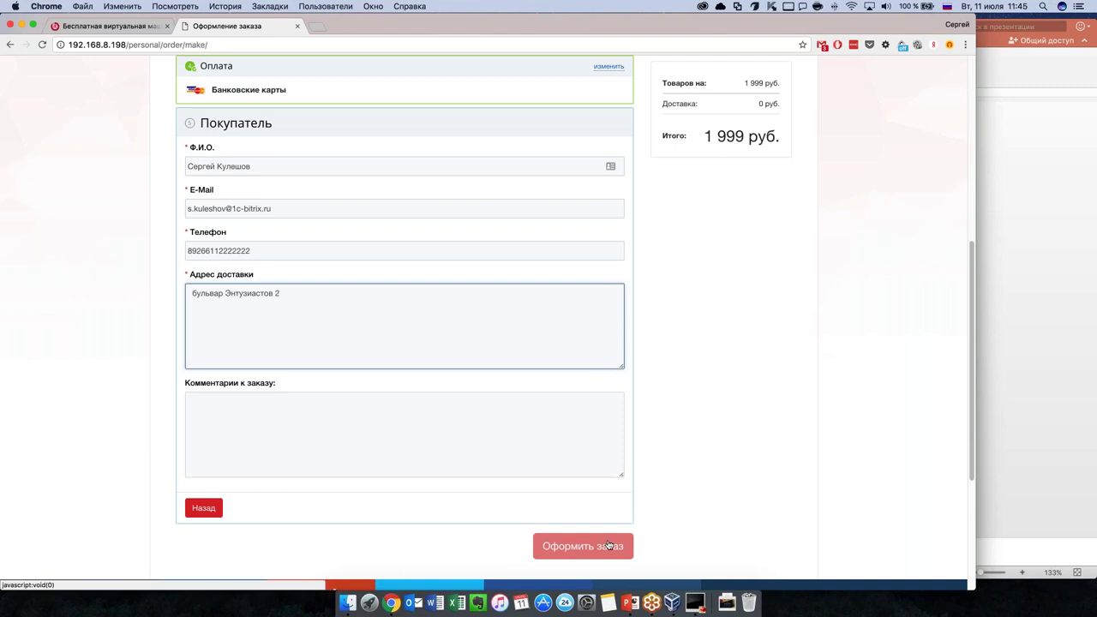
click(611, 543)
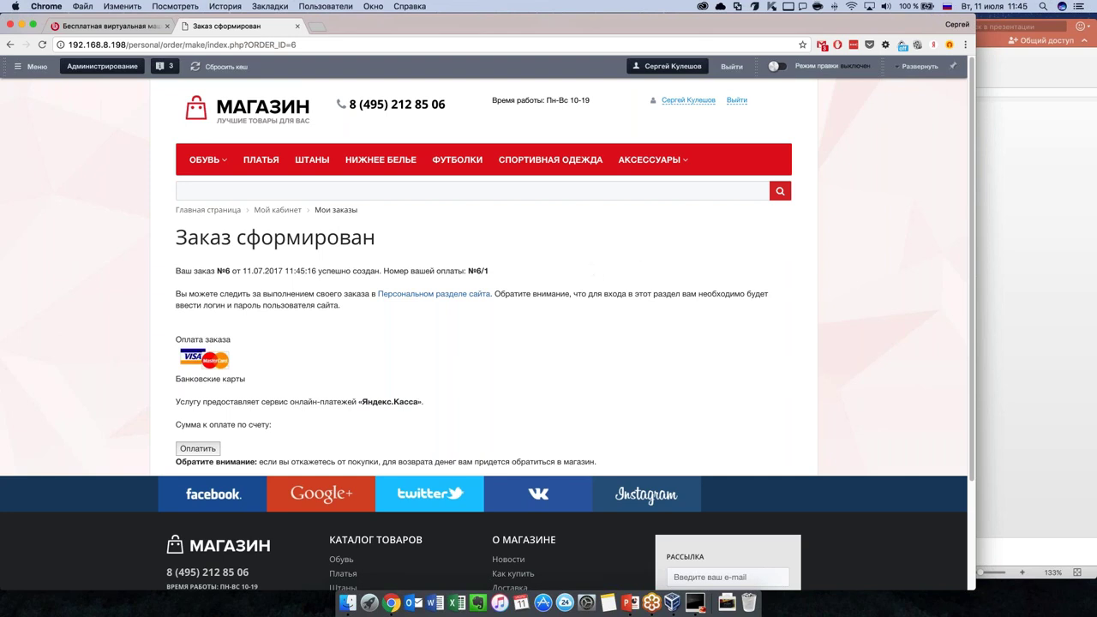
- Return from the order confirmation to the store home page via the МАГАЗИН logo
click(277, 125)
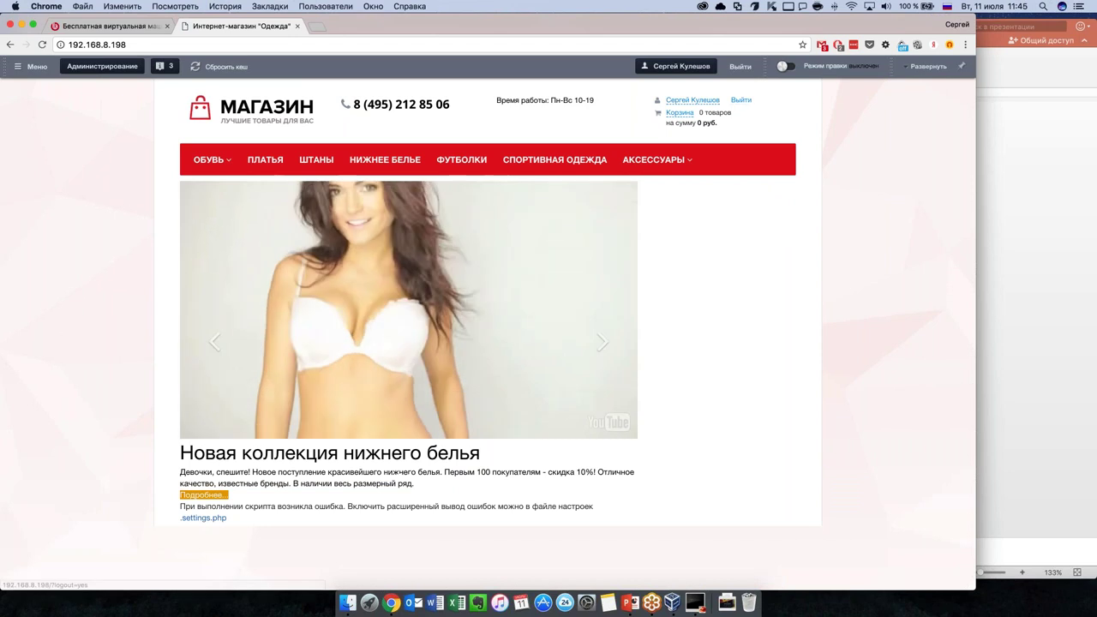
- Open the Рабочий стол 1 admin desktop from the Администрирование toolbar button
click(479, 288)
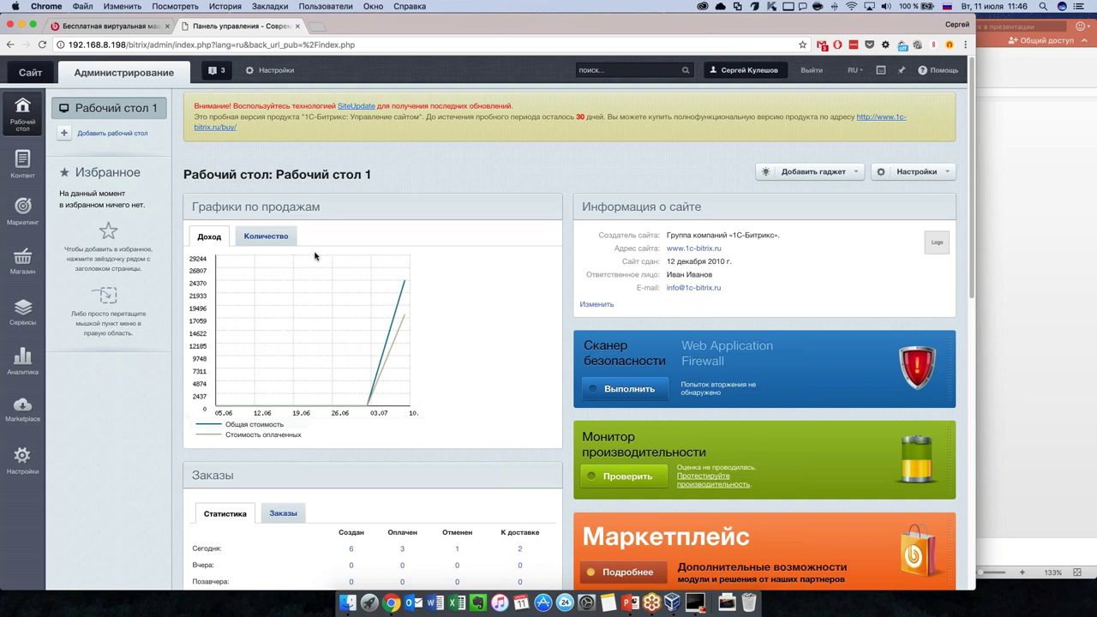
scroll(490, 295, down, 5)
scroll(524, 352, down, 5)
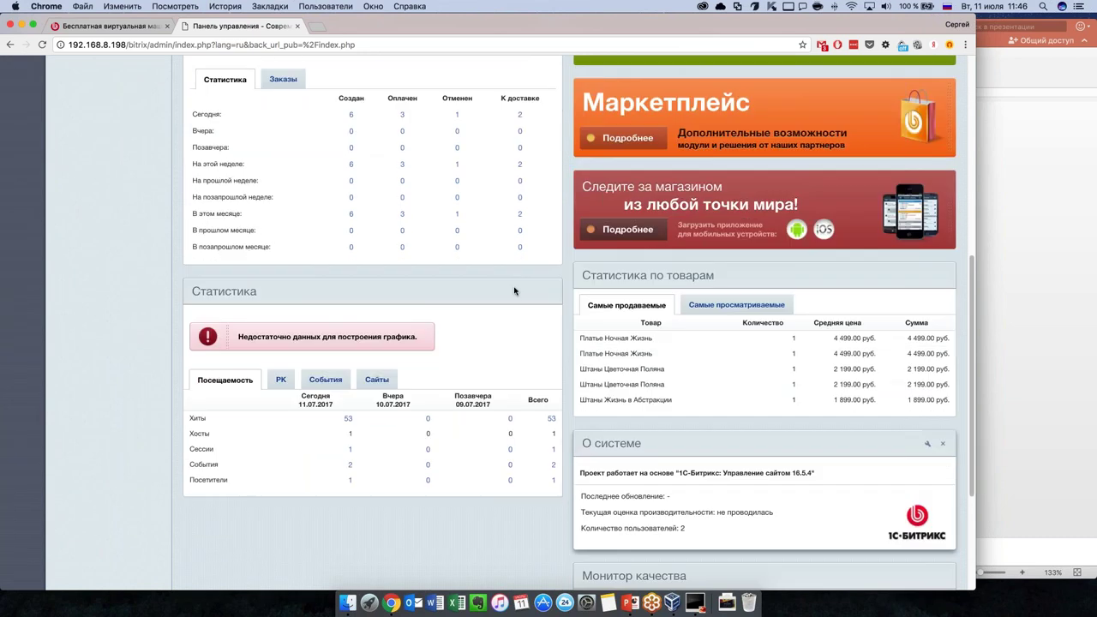
scroll(444, 298, up, 10)
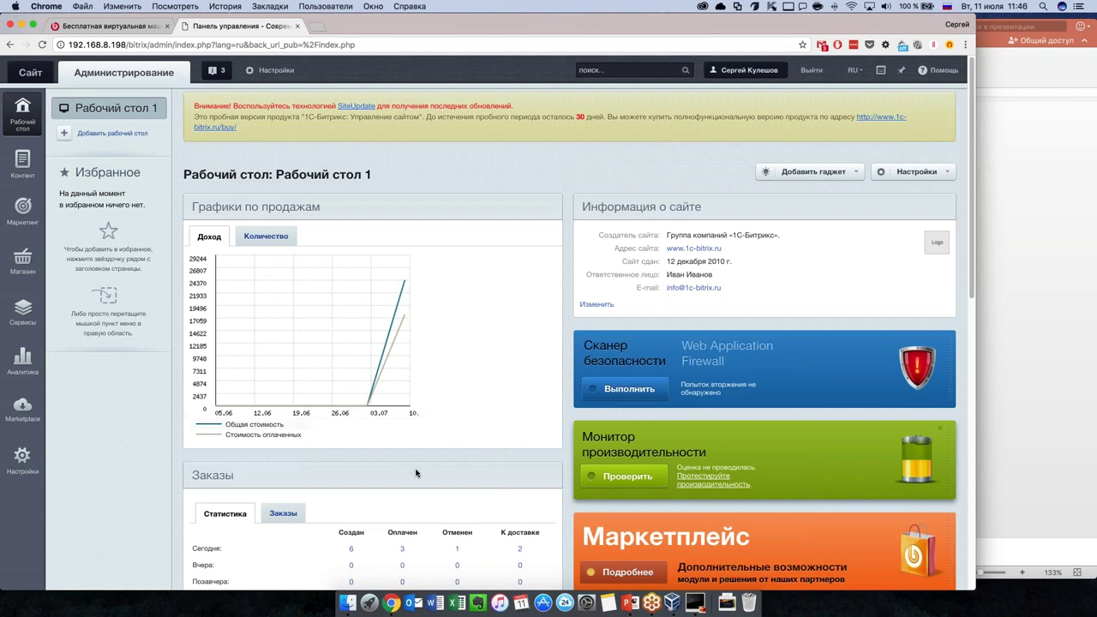
scroll(416, 473, down, 1)
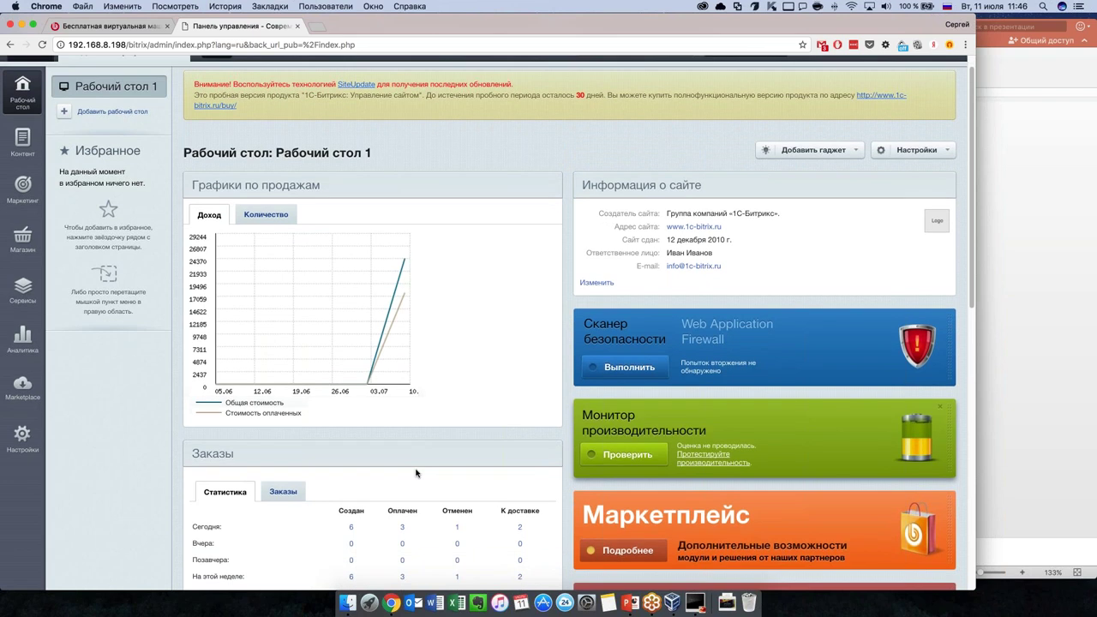
scroll(416, 473, down, 5)
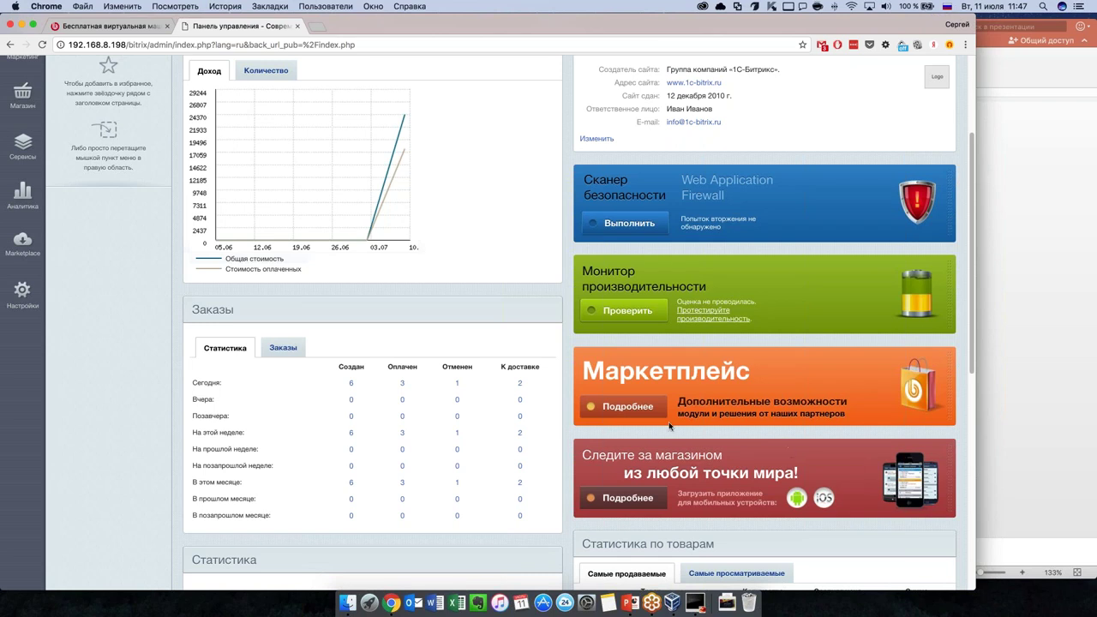
- Scroll back to the top of the admin desktop to reach Добавить гаджет
scroll(584, 433, up, 5)
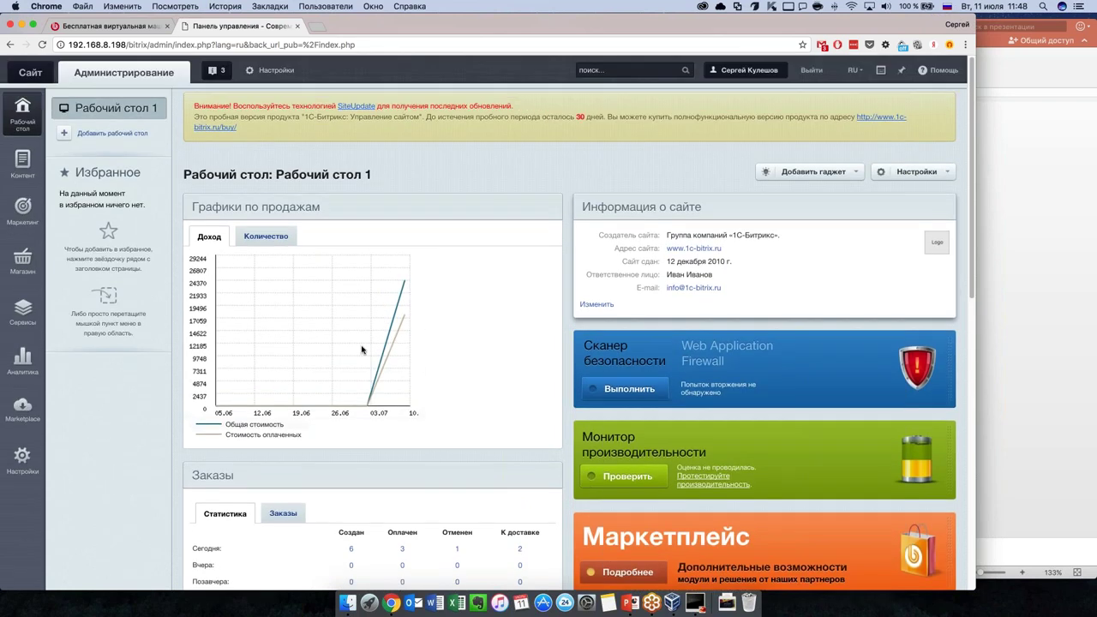
scroll(361, 350, down, 10)
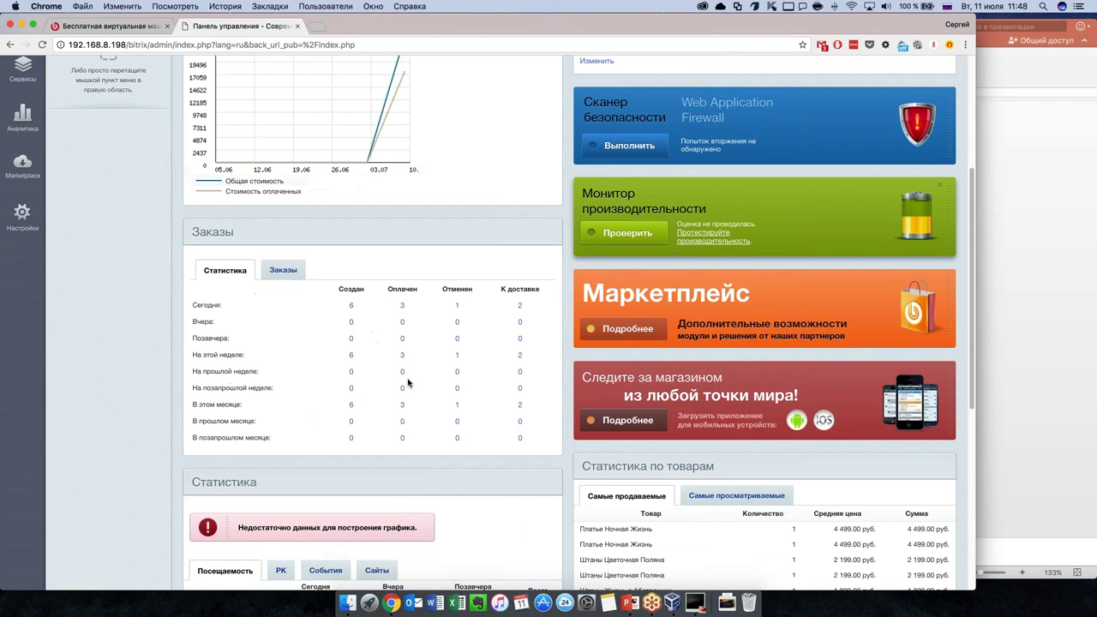
scroll(453, 390, up, 1)
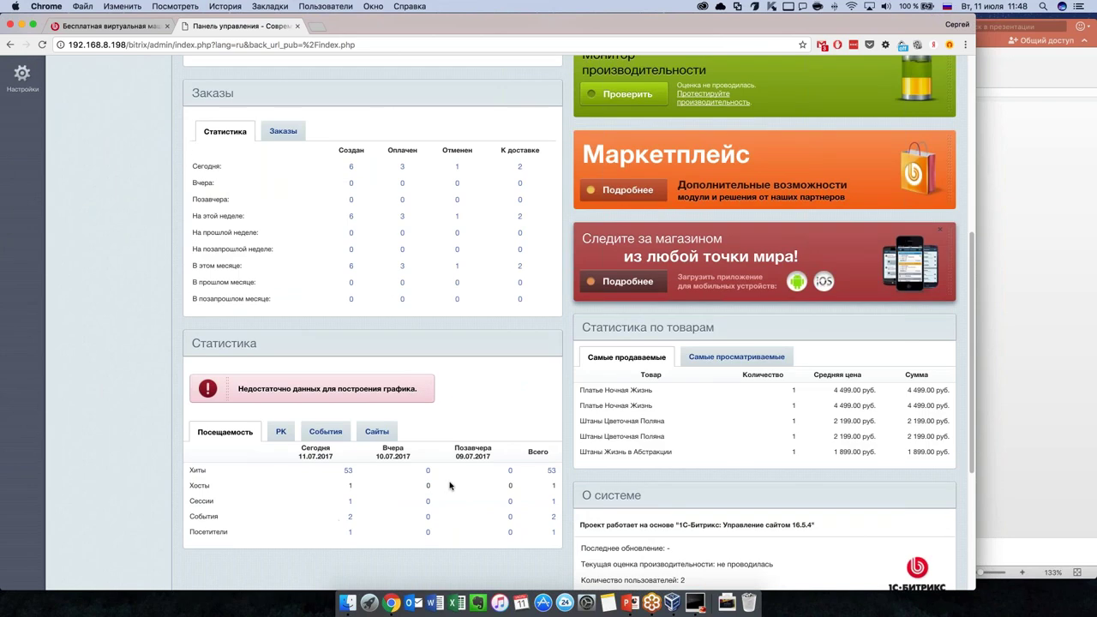
scroll(470, 461, up, 3)
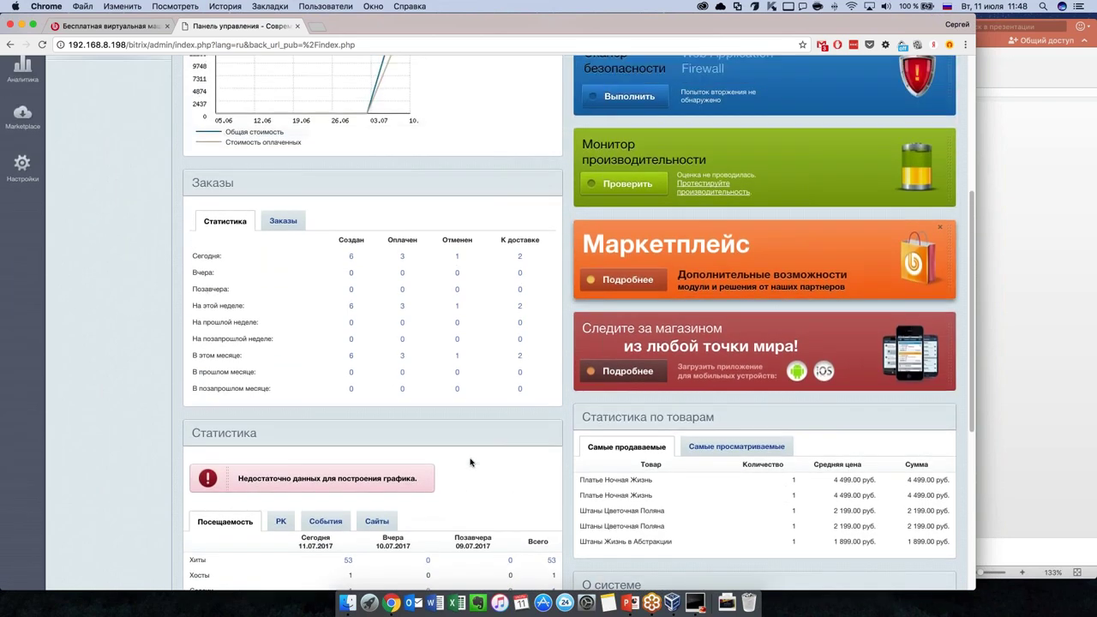
scroll(468, 465, up, 3)
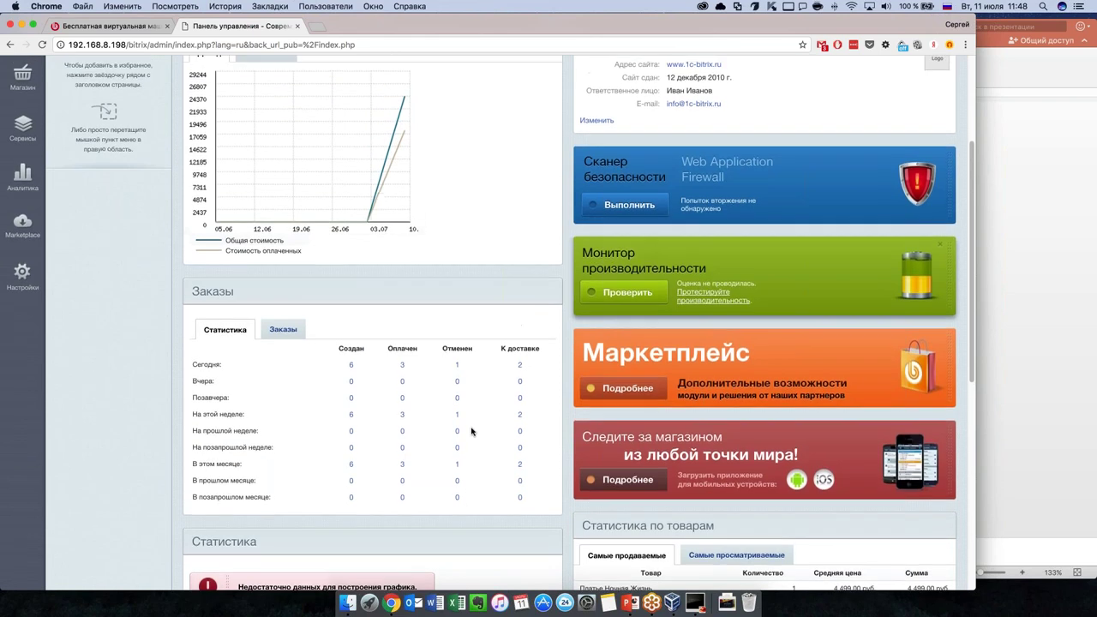
scroll(467, 425, up, 1)
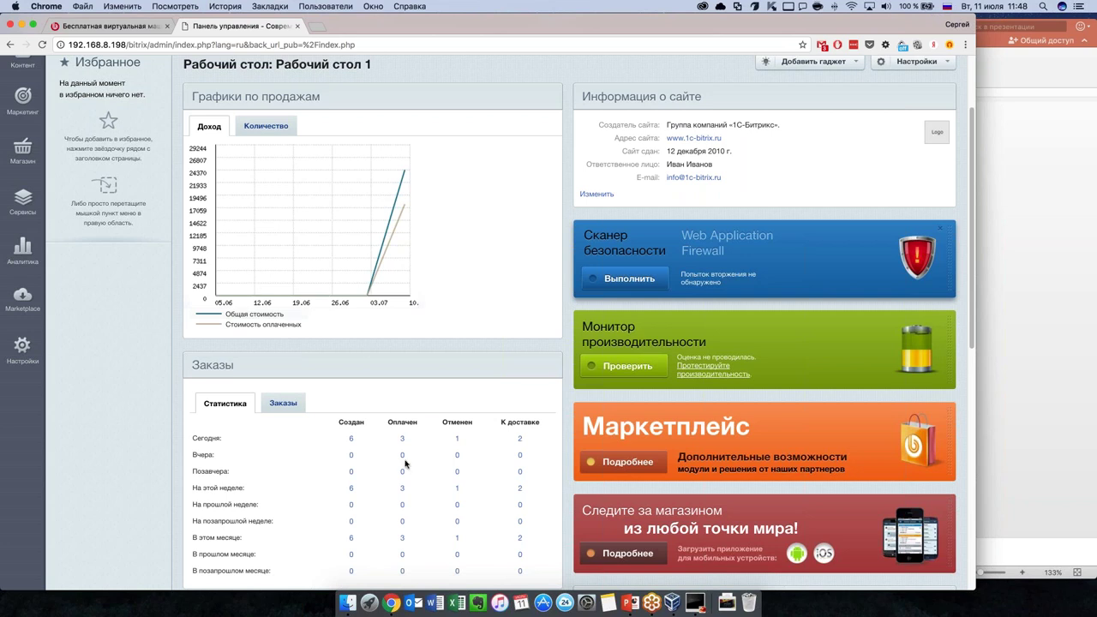
scroll(454, 364, up, 1)
scroll(461, 353, up, 3)
- Add an Элементы инфоблока gadget from the Контент category of Добавить гаджет
click(855, 174)
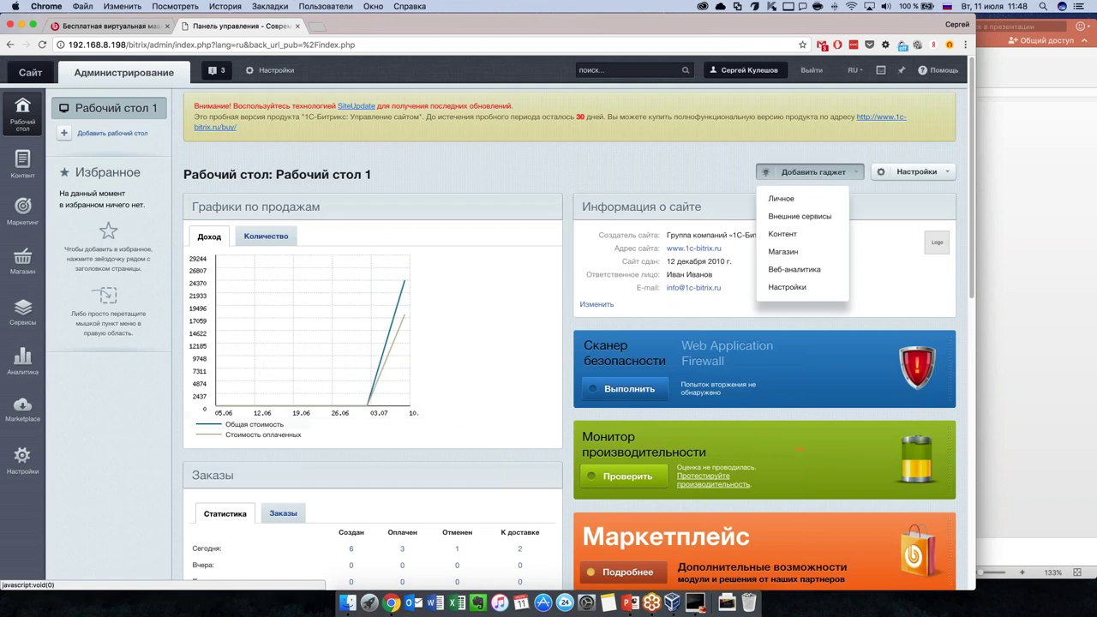
mouse_move(805, 288)
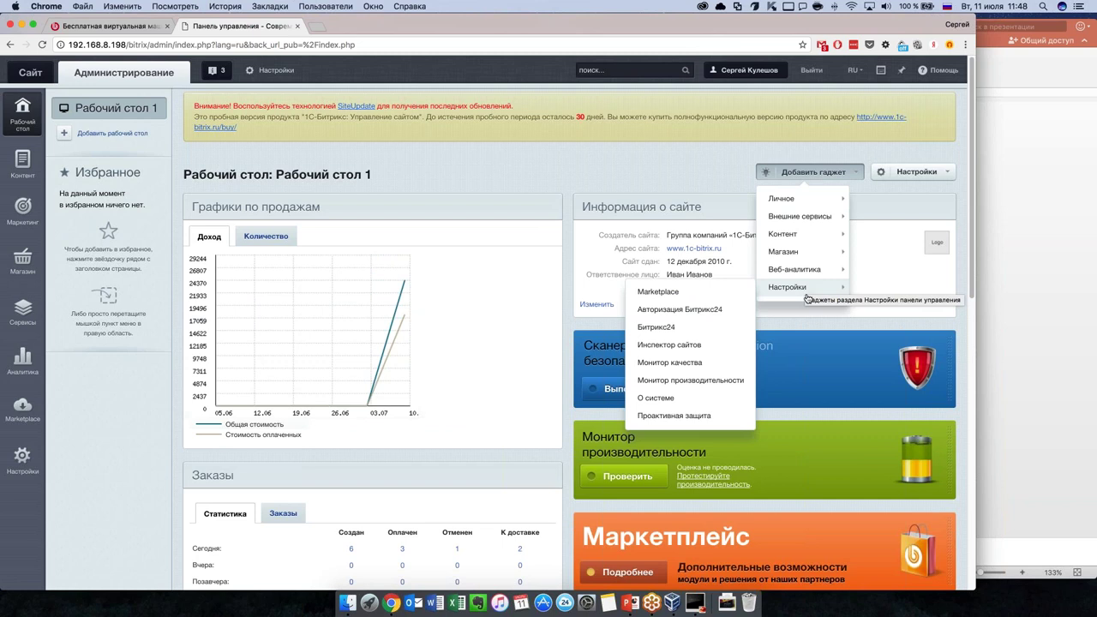
mouse_move(827, 219)
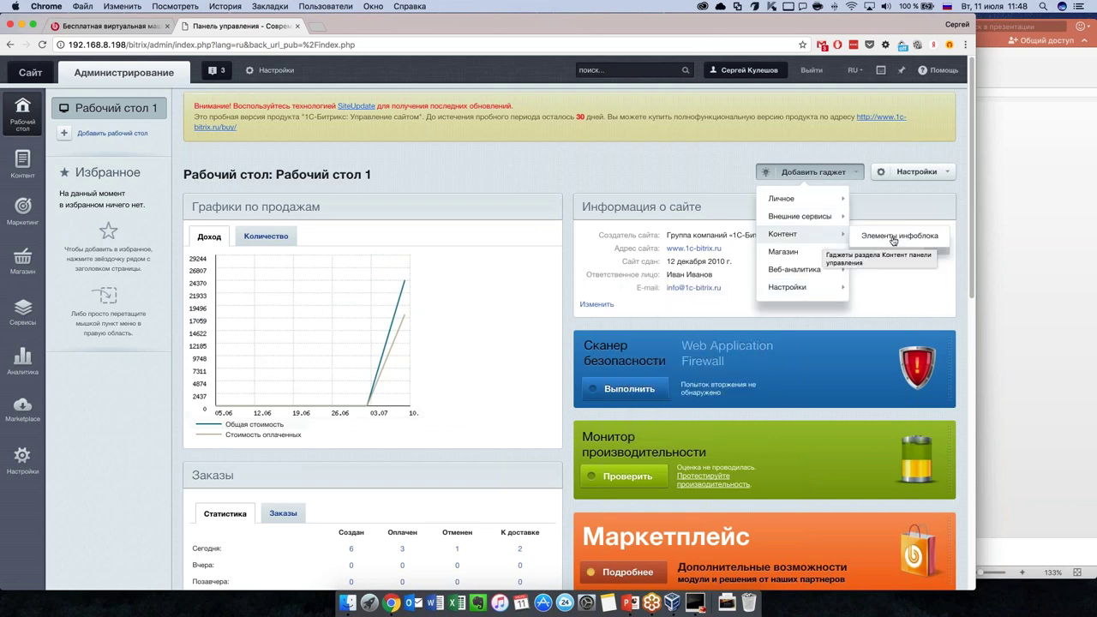
click(893, 241)
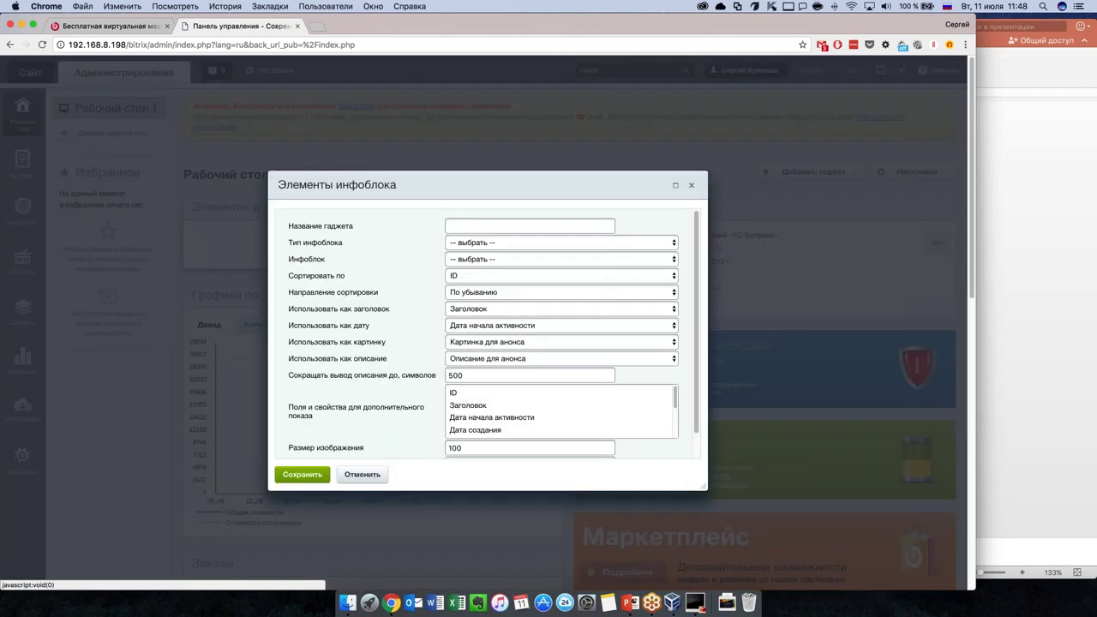
- Add a gadget named Новости with Тип инфоблока [news] Новости and Инфоблок [1] Новости, then save
click(530, 228)
text(Новости)
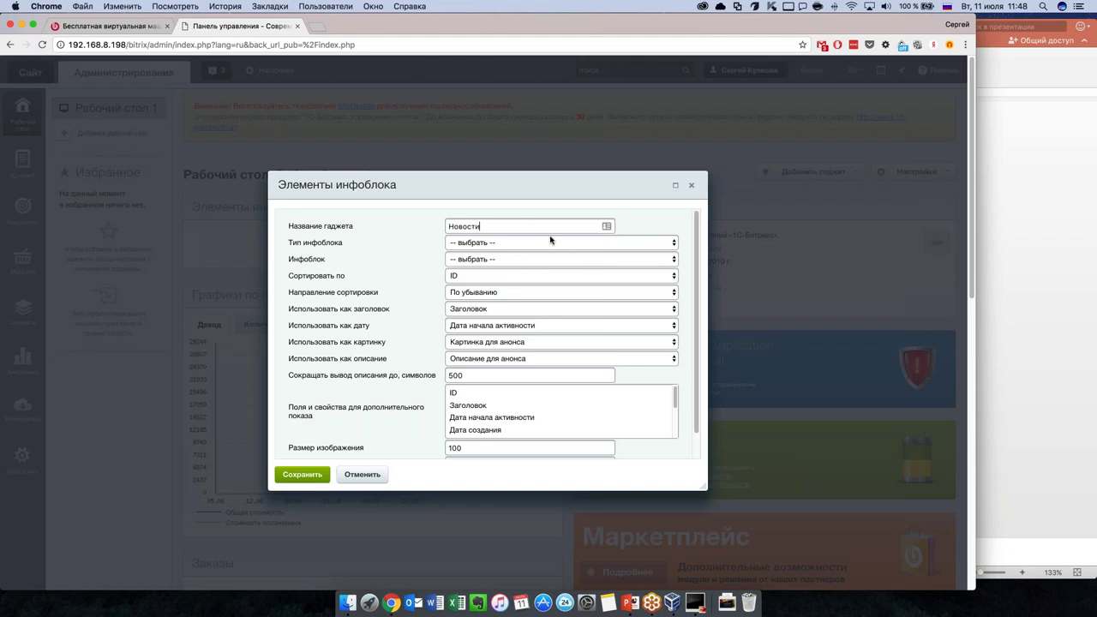
click(551, 243)
click(530, 263)
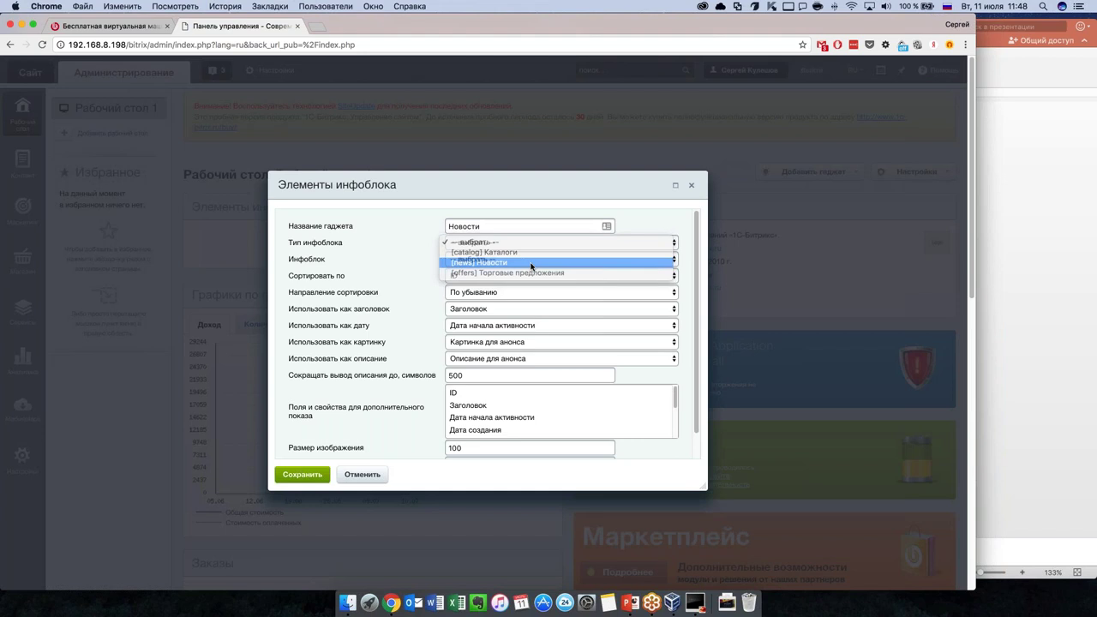
click(519, 258)
click(520, 269)
click(301, 473)
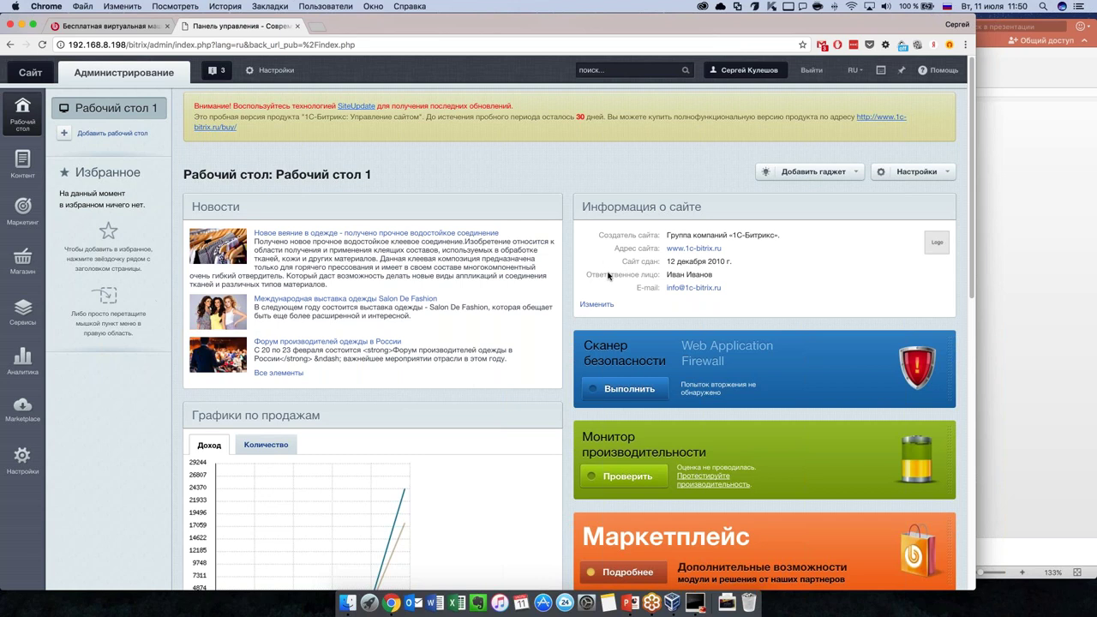
scroll(607, 275, down, 4)
scroll(563, 343, up, 4)
- Drag Пульс конверсии, Заказы and Новости into Избранное and show the list beside the desktop
click(22, 176)
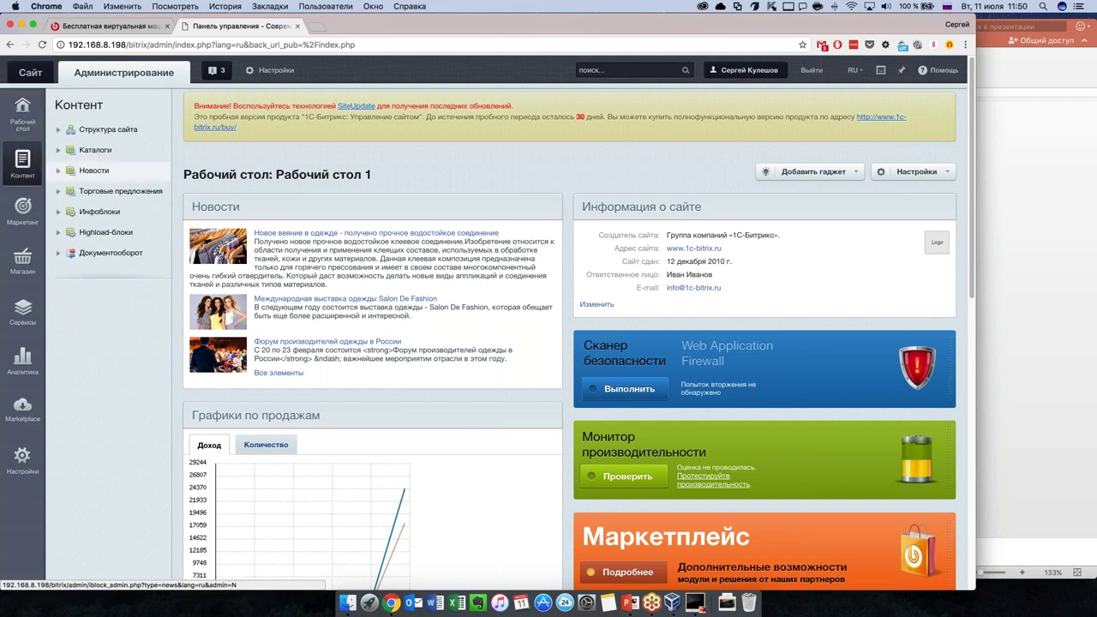
mouse_move(22, 286)
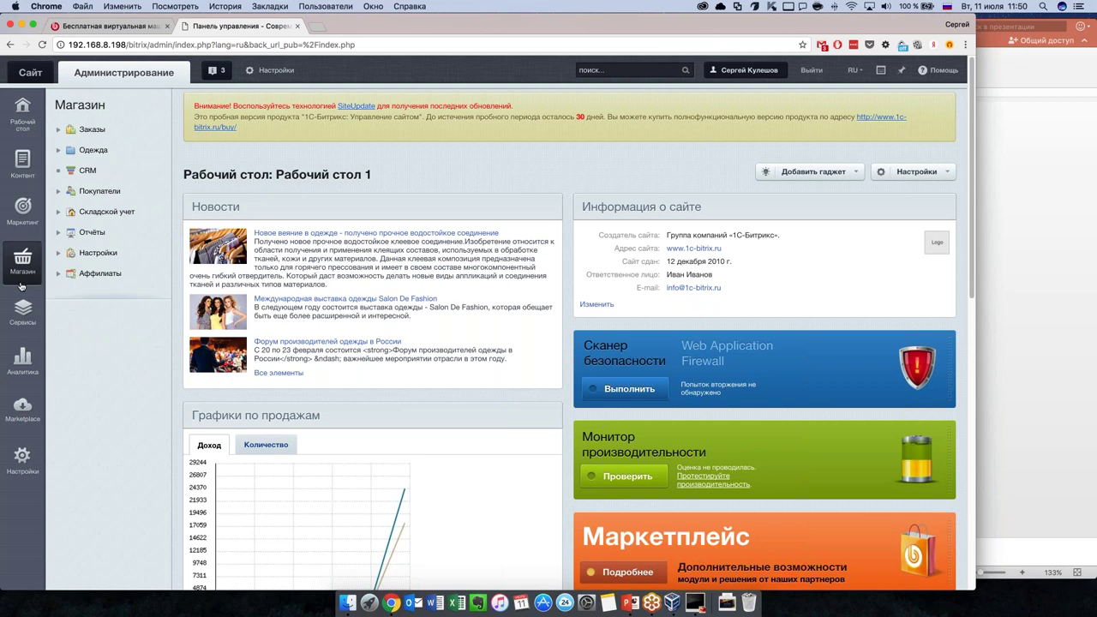
mouse_move(22, 359)
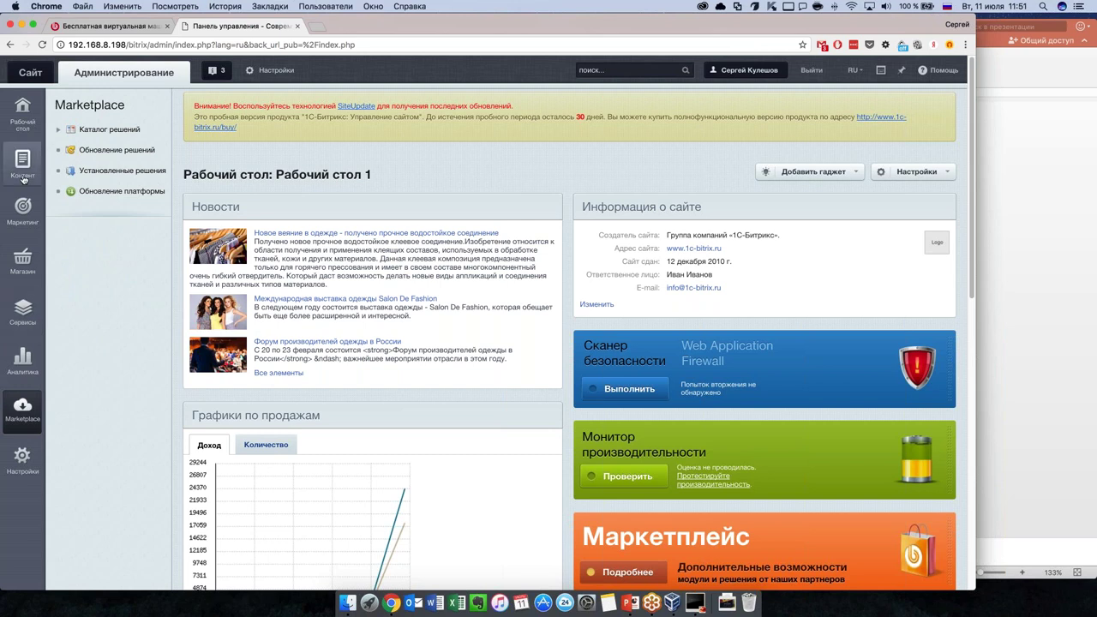
mouse_move(19, 204)
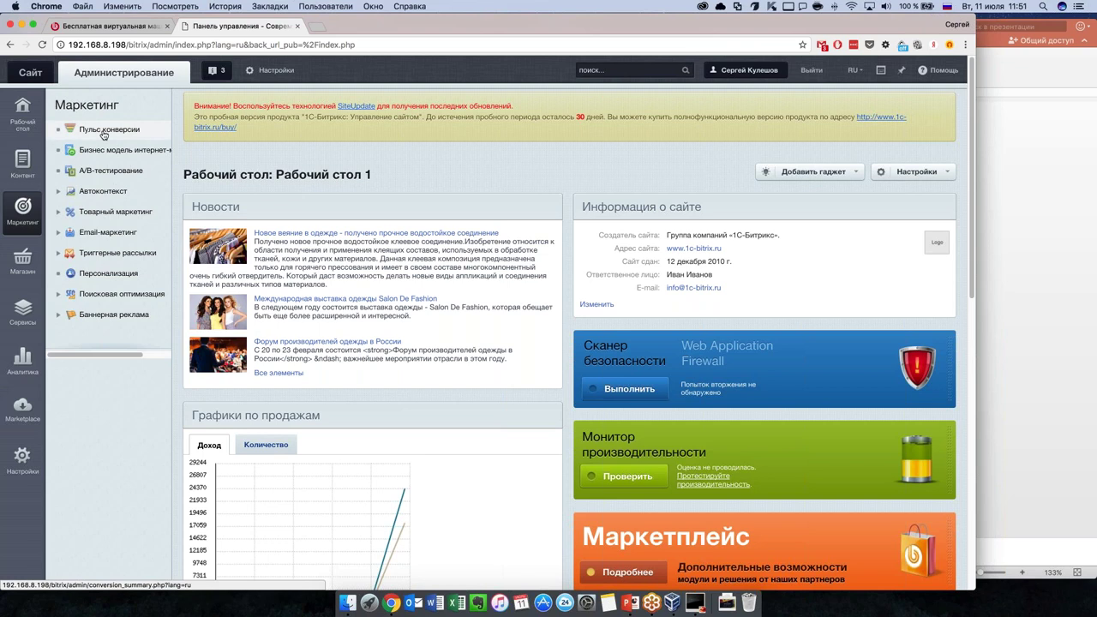
drag(114, 135, 817, 274)
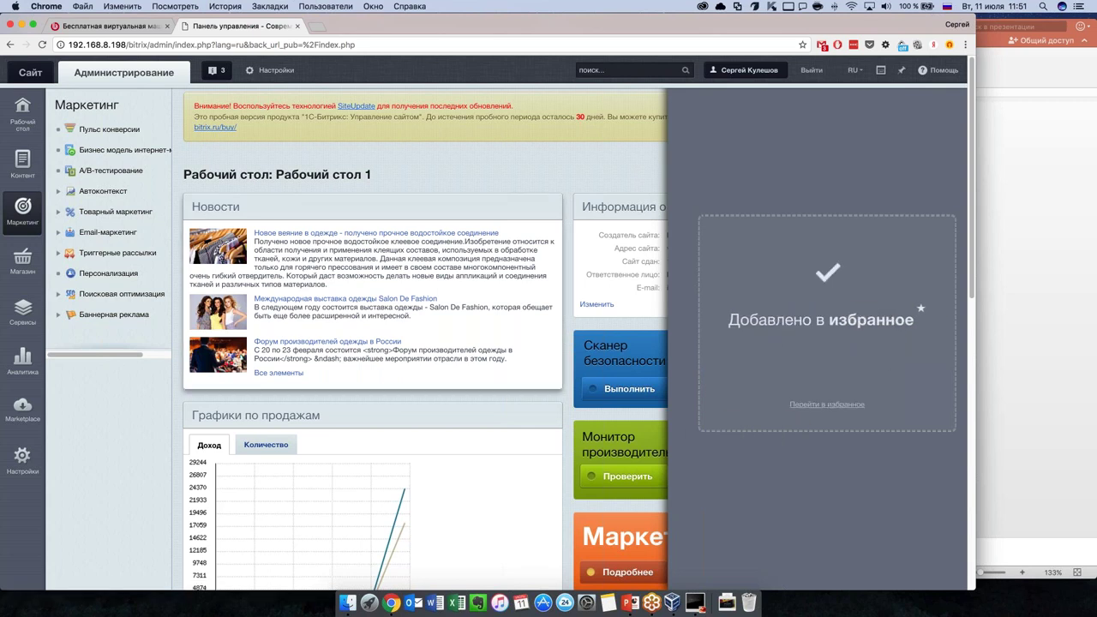
click(33, 270)
drag(92, 130, 819, 309)
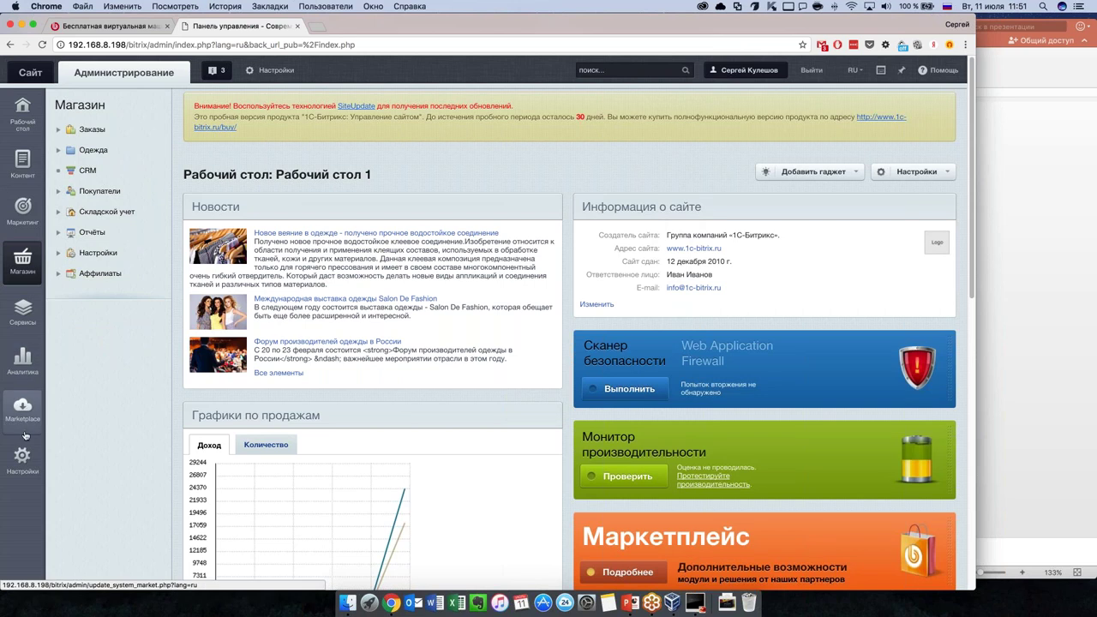
click(22, 163)
drag(117, 169, 769, 301)
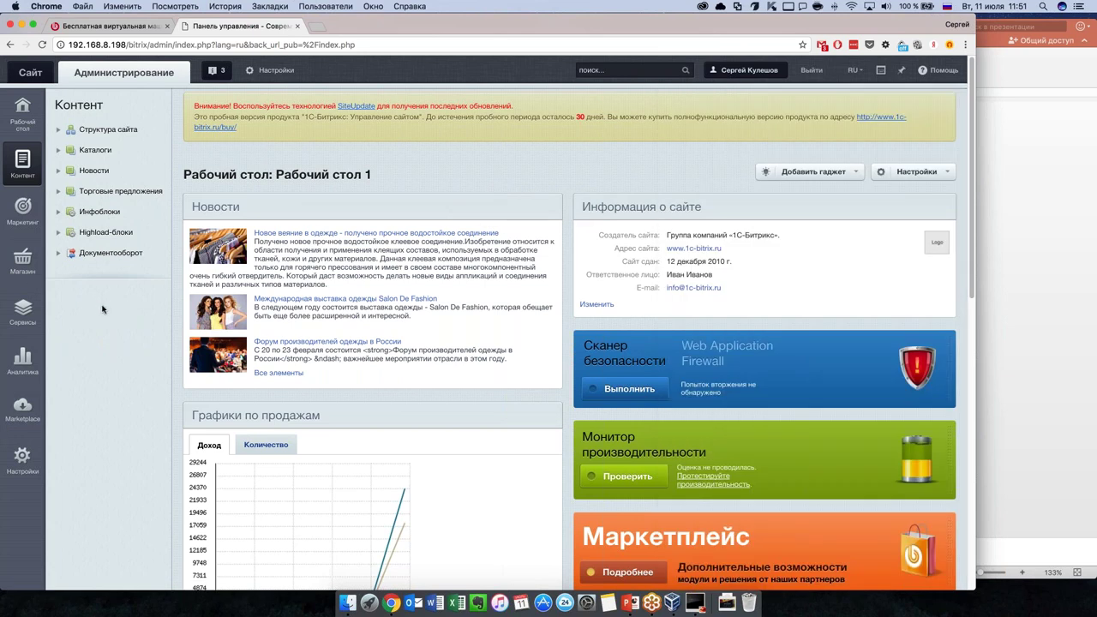
click(11, 118)
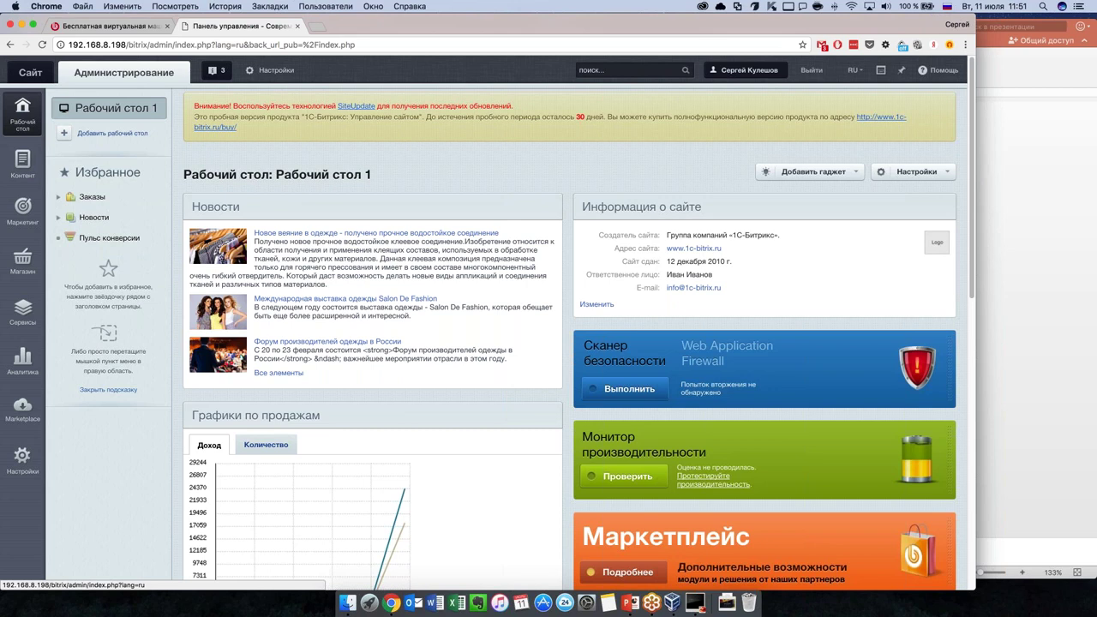
- Open the Заказы orders page from the Избранное list
click(92, 197)
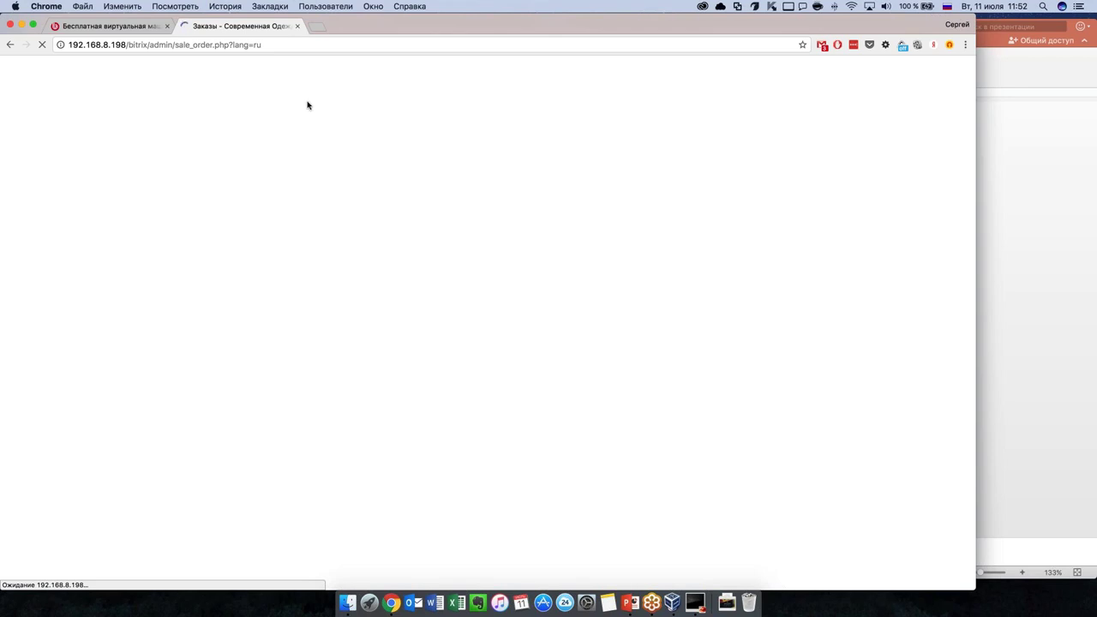
- Remove 'sale_order.php?lang=ru' from the address to reload the /bitrix/admin/ desktop
click(179, 42)
click(177, 45)
drag(177, 45, 338, 45)
key(BackSpace)
key(Return)
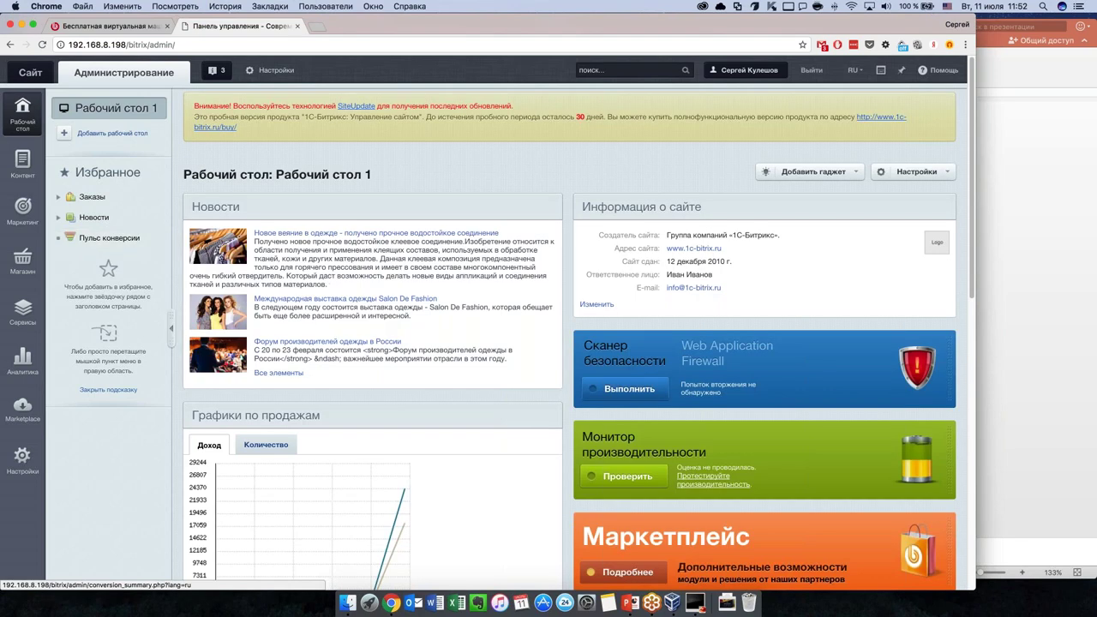
- Expand Настройки in the Магазин menu to list all store settings pages
mouse_move(36, 164)
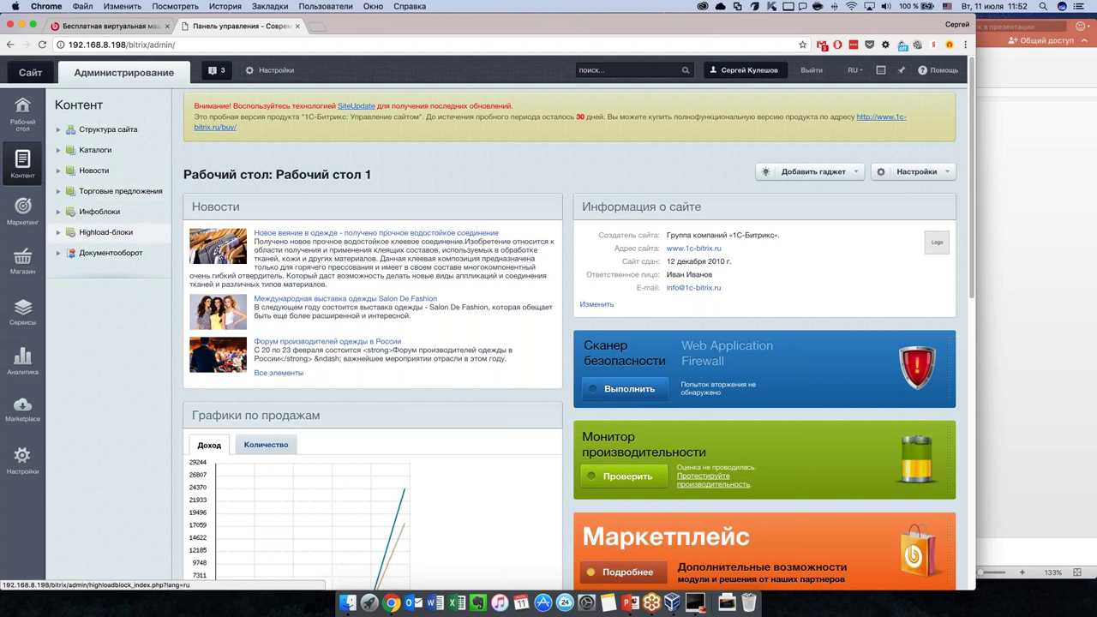
scroll(369, 282, down, 1)
scroll(369, 282, up, 1)
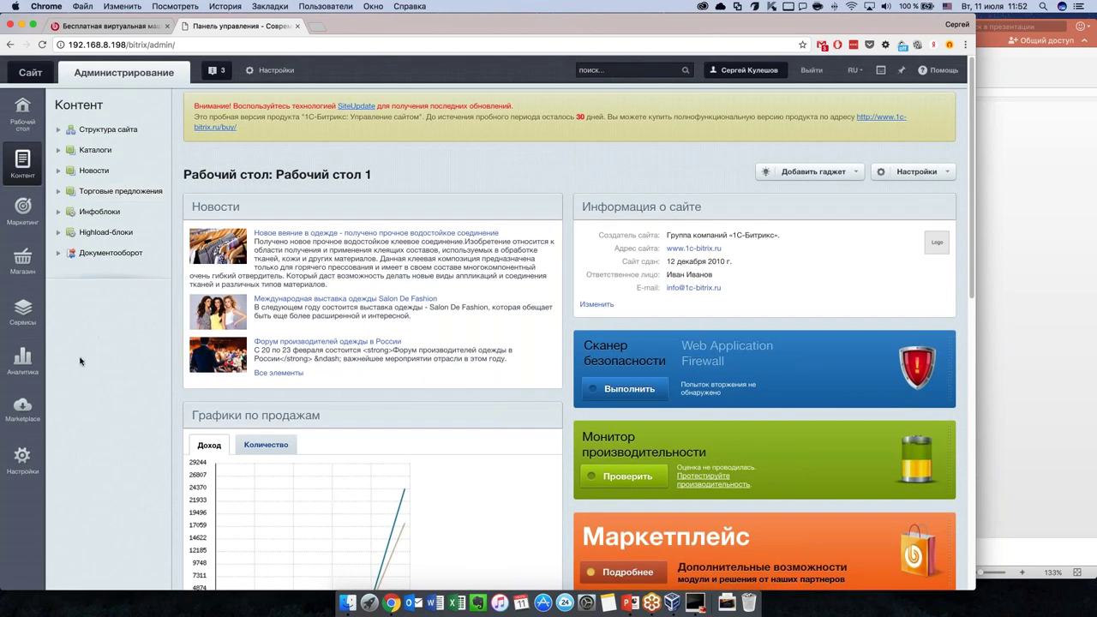
click(22, 454)
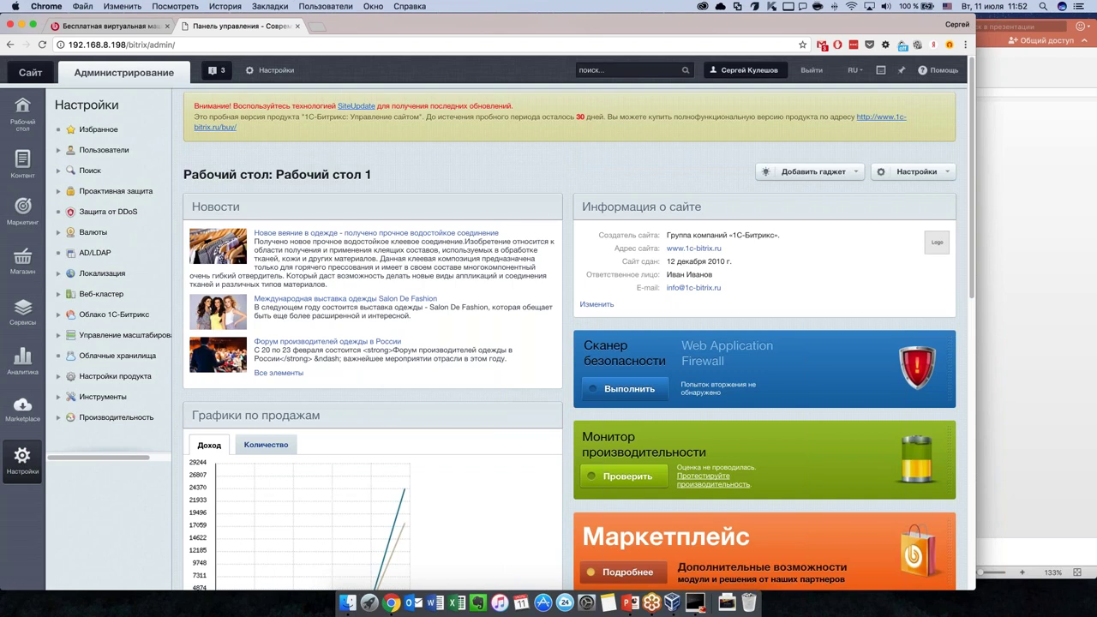
click(23, 257)
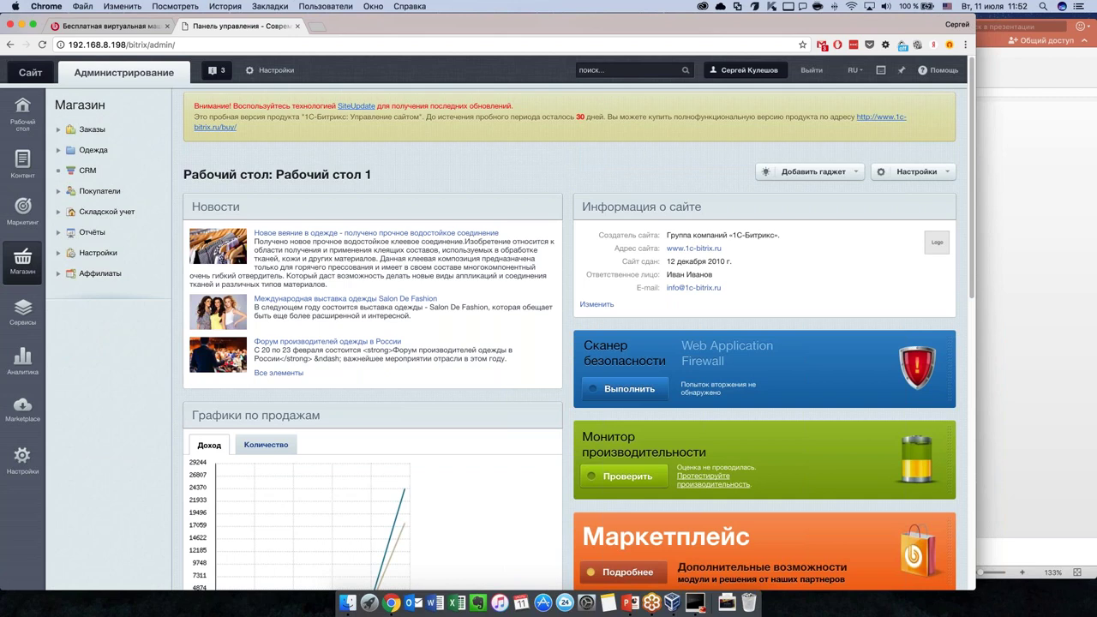
click(59, 254)
scroll(109, 272, down, 3)
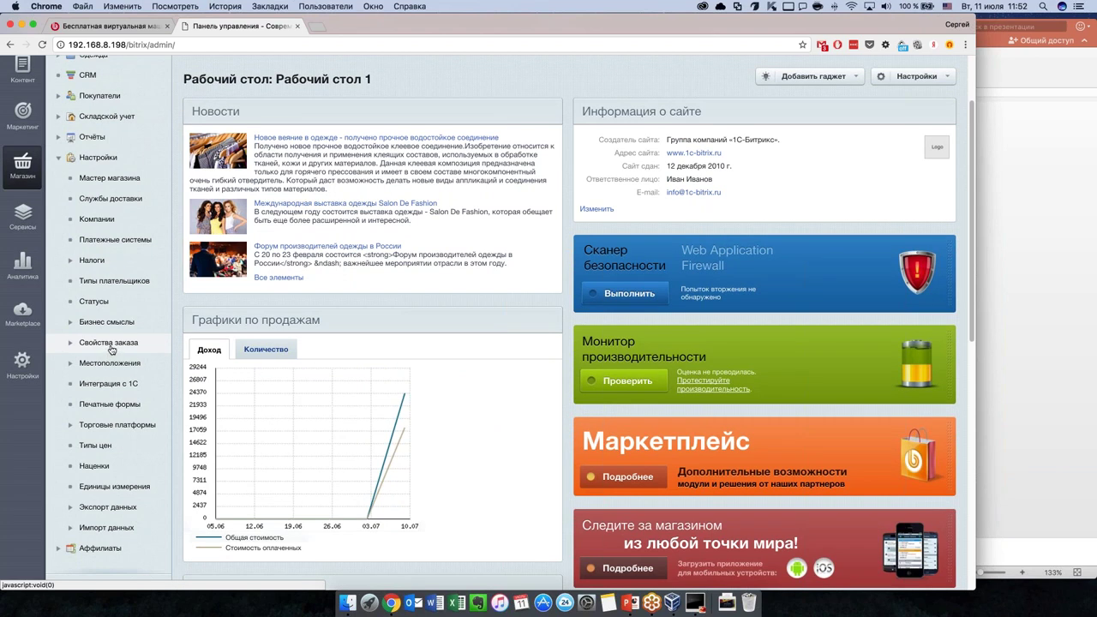
scroll(110, 350, up, 1)
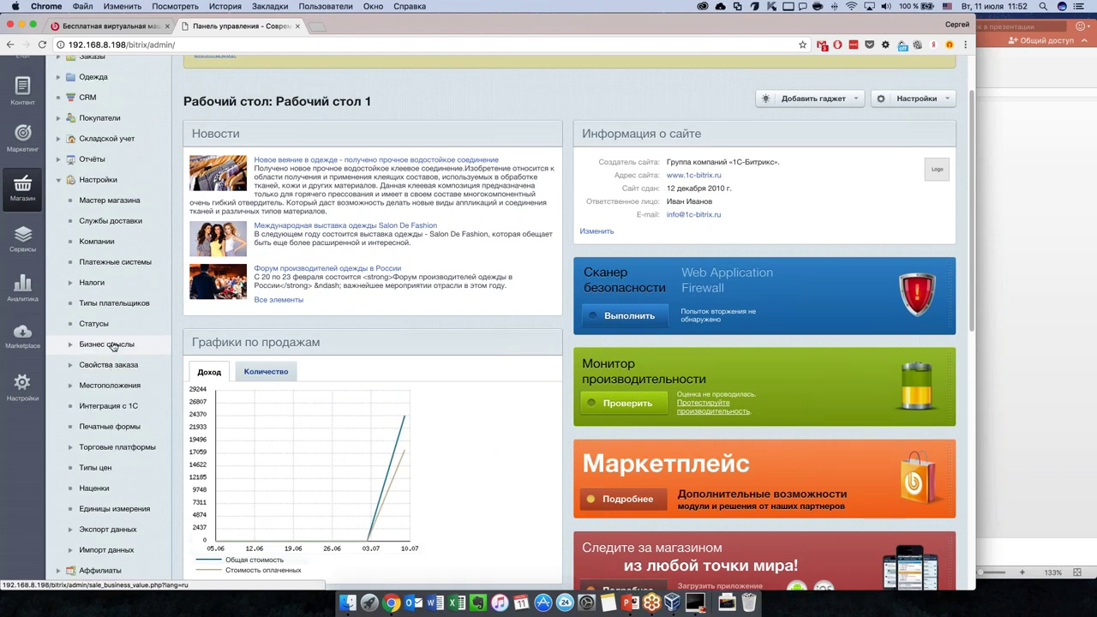
scroll(110, 347, up, 3)
- Open Мастер магазина, review its task list, and start the Используемые валюты task
click(110, 274)
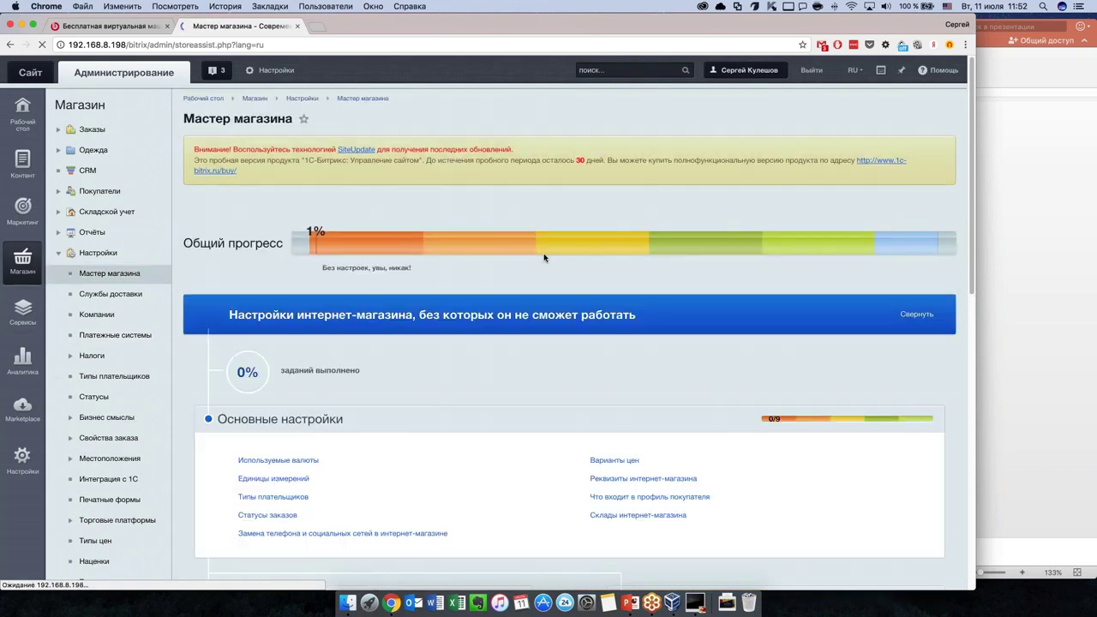
scroll(440, 393, down, 1)
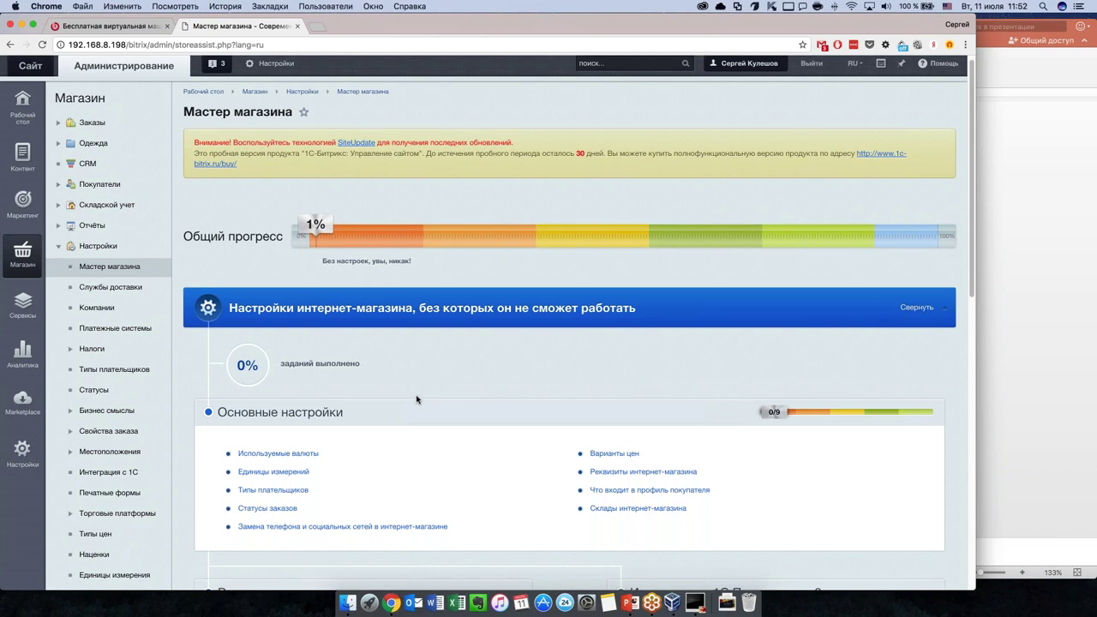
scroll(440, 393, down, 6)
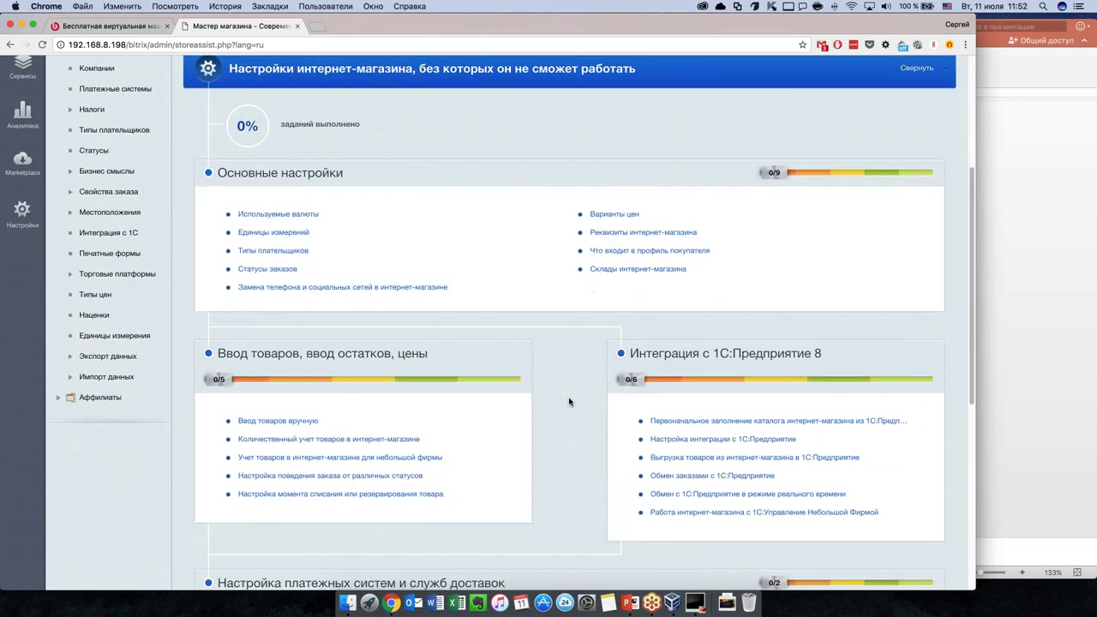
scroll(598, 410, down, 2)
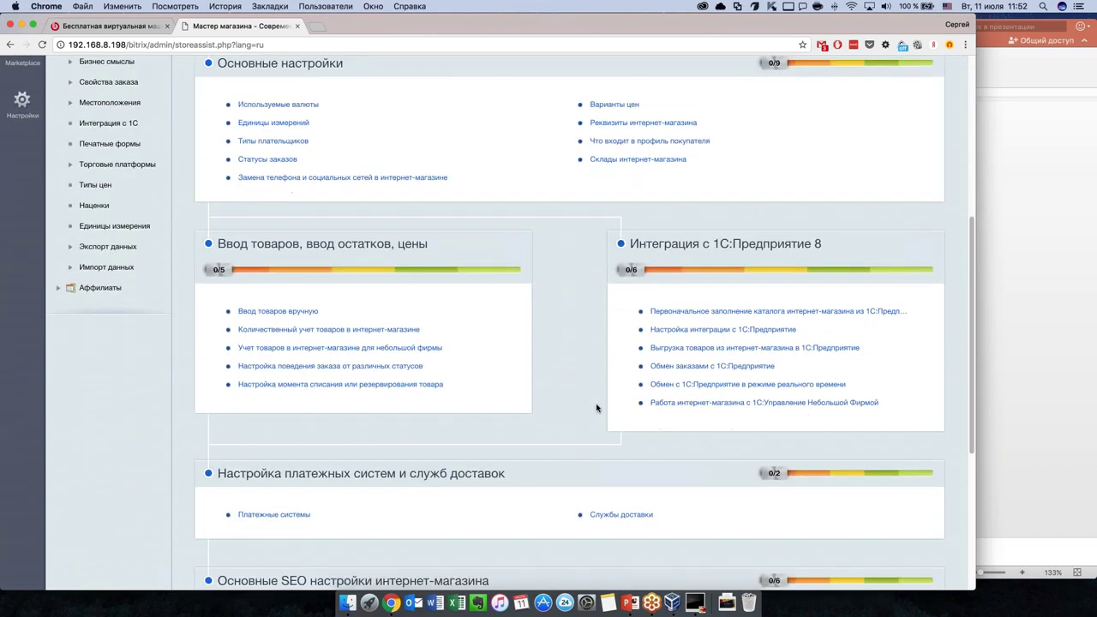
scroll(594, 412, down, 7)
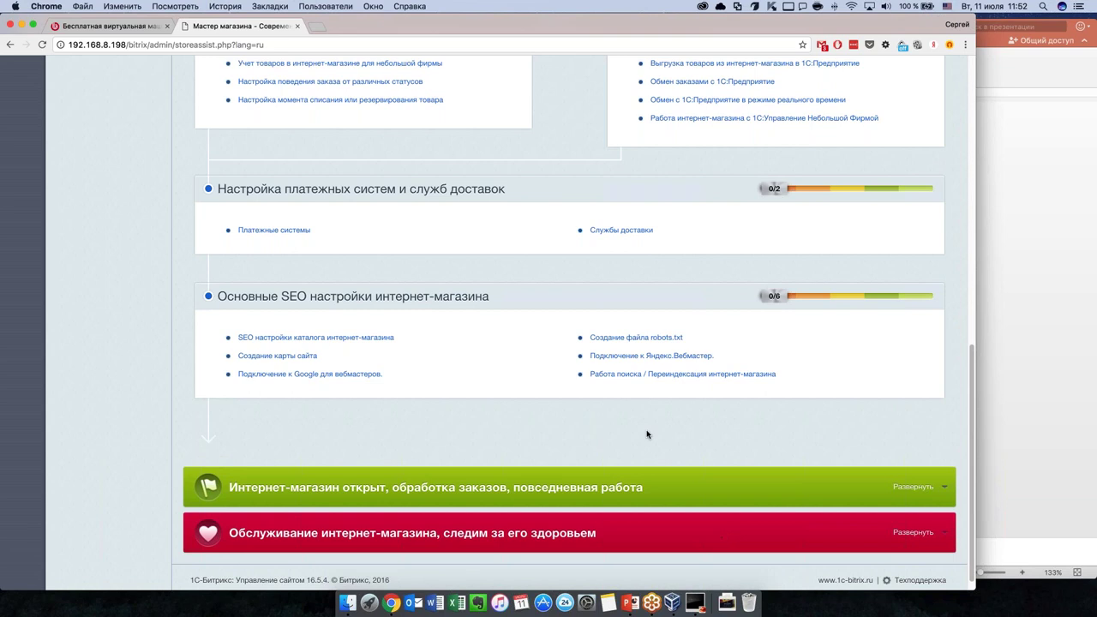
scroll(647, 434, up, 7)
scroll(647, 434, up, 8)
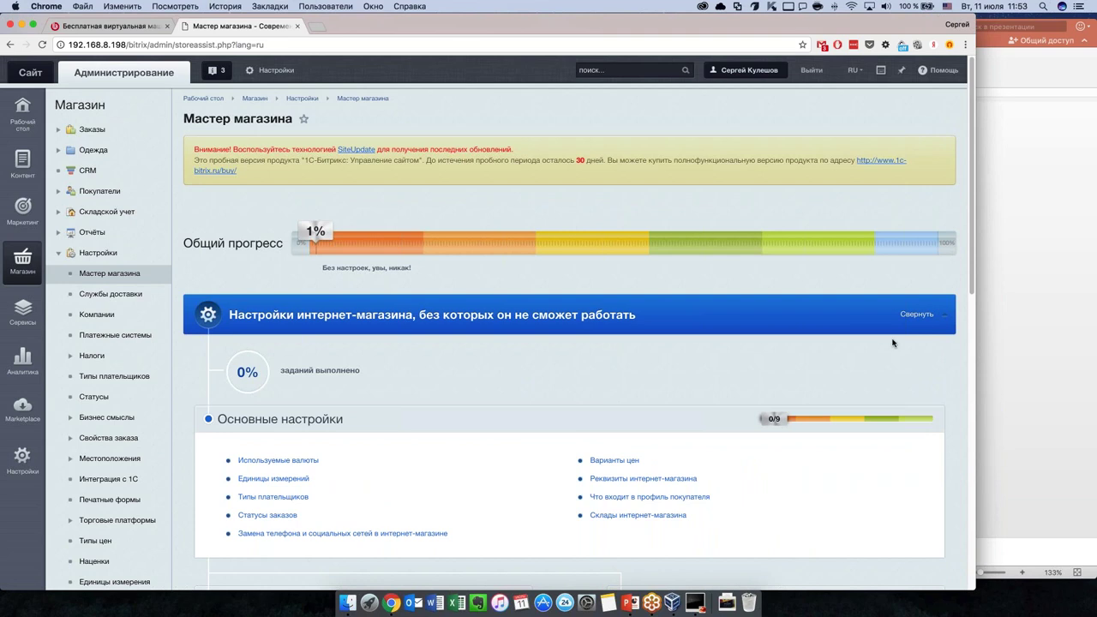
scroll(396, 289, down, 2)
scroll(398, 294, down, 2)
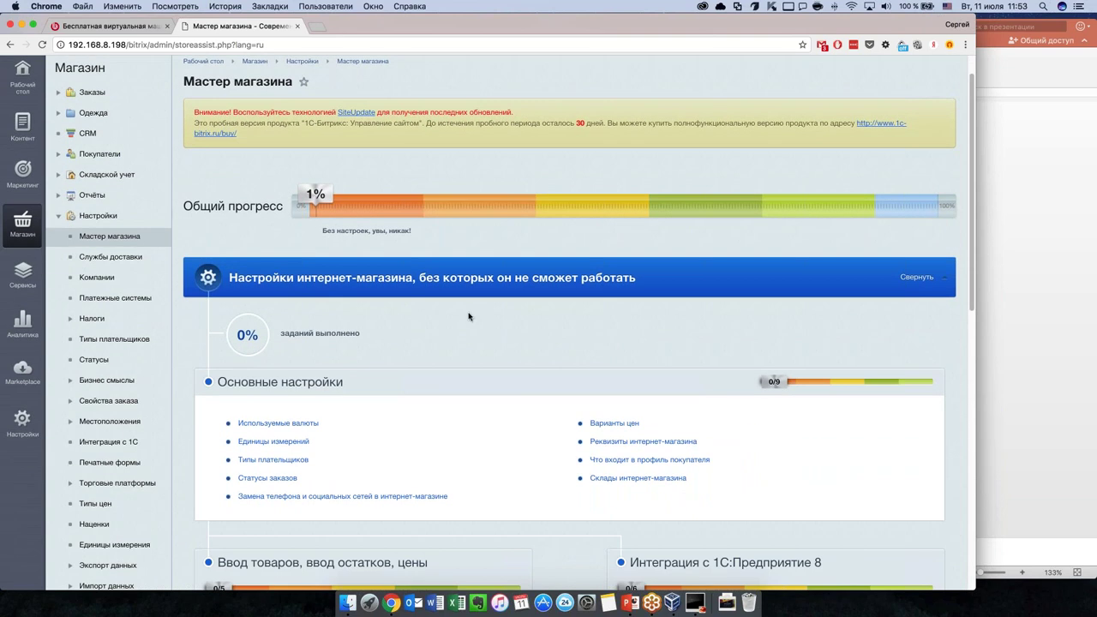
scroll(471, 319, down, 3)
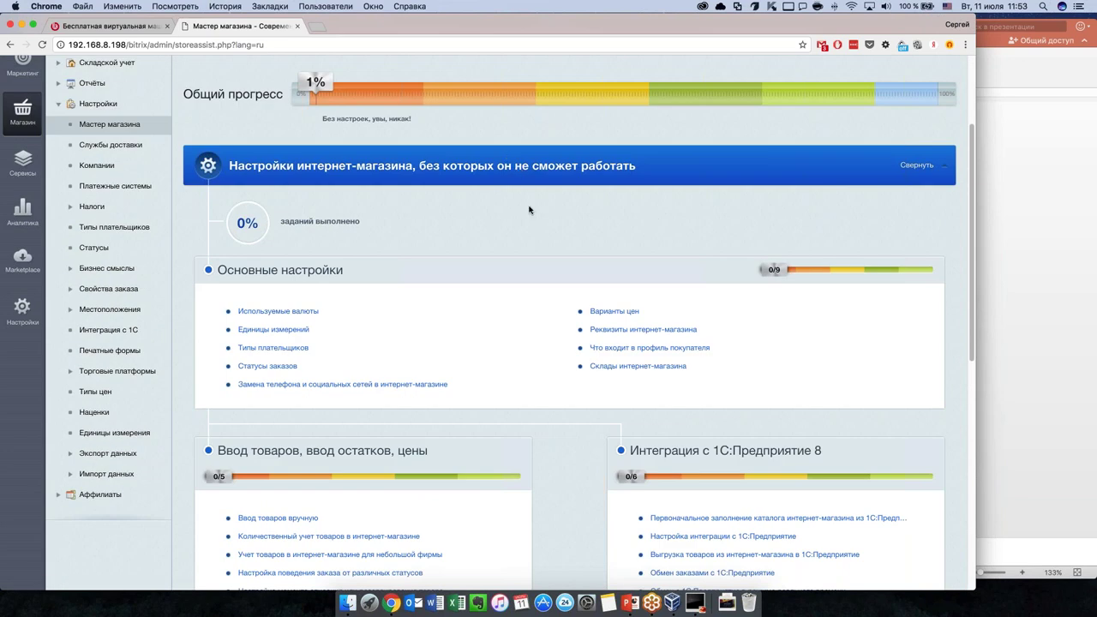
scroll(530, 244, down, 1)
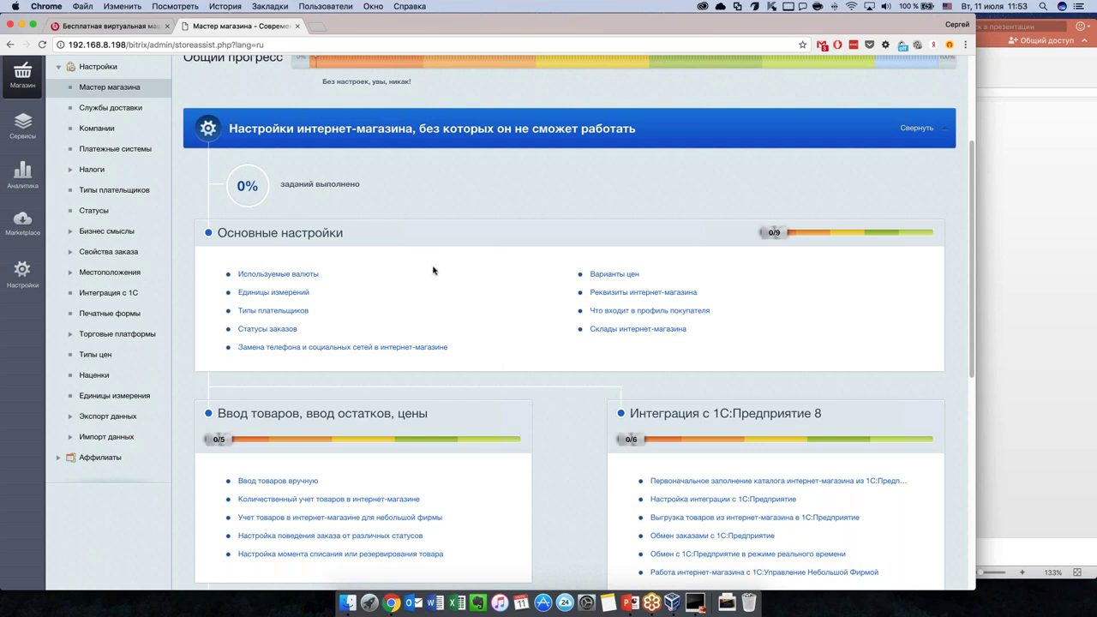
click(268, 279)
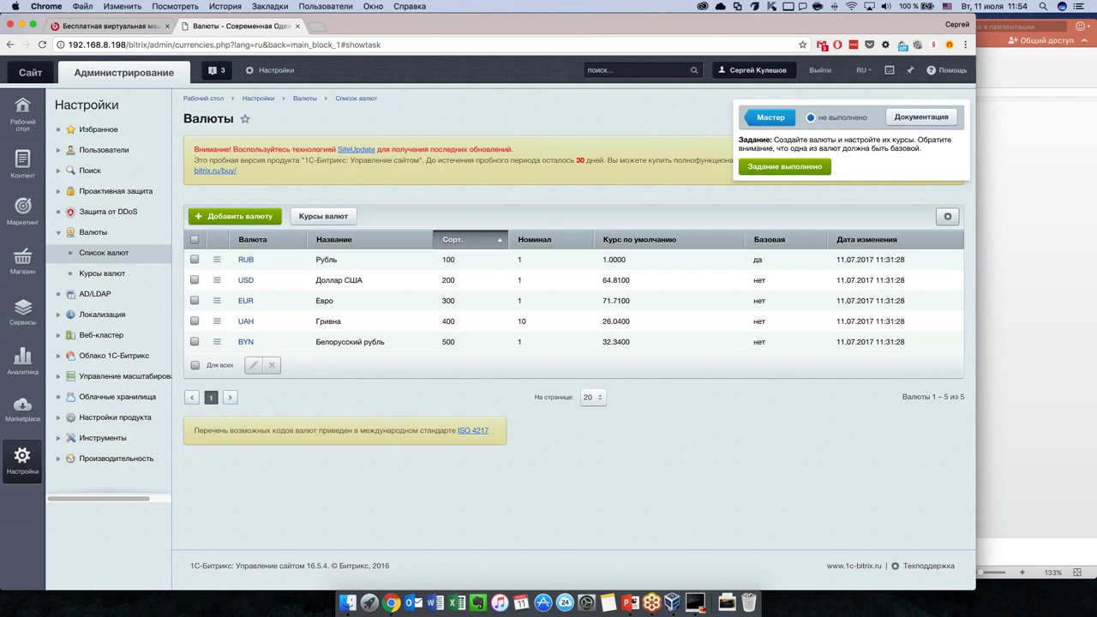
- Mark the Используемые валюты task as done from the Валюты page
click(800, 171)
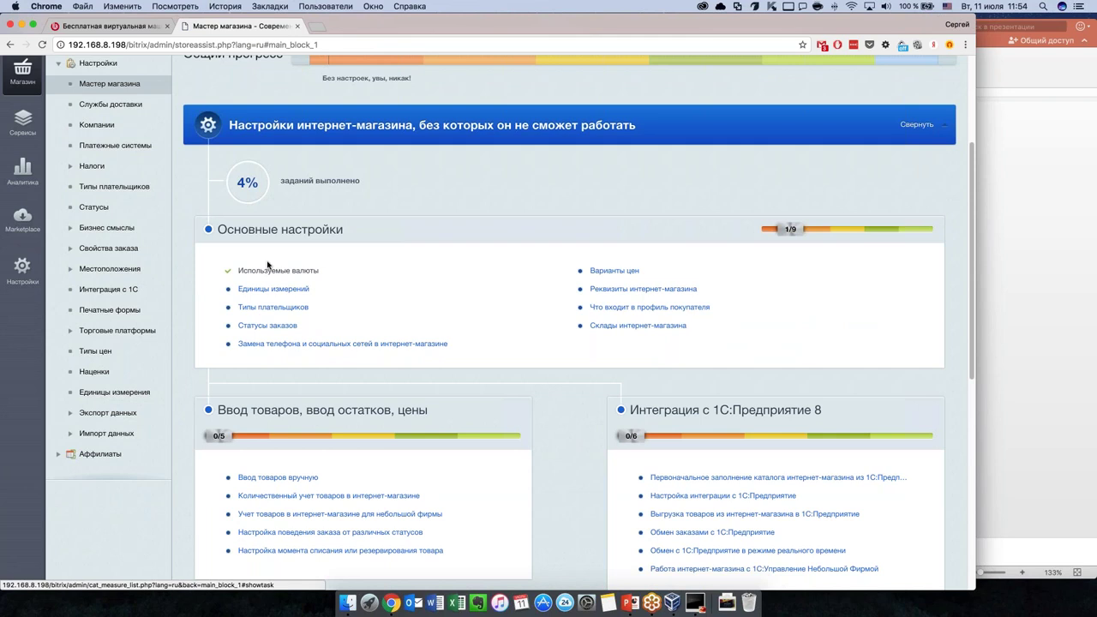
- Open the Единицы измерений task and view the Килограмм unit without saving changes
scroll(266, 270, up, 1)
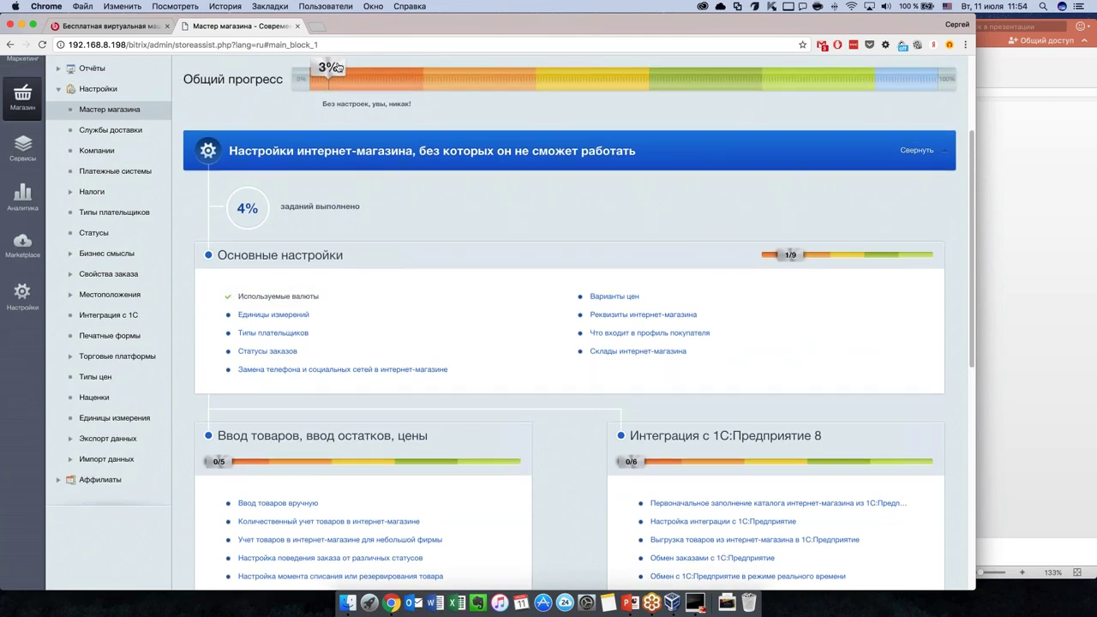
scroll(379, 311, down, 1)
click(272, 293)
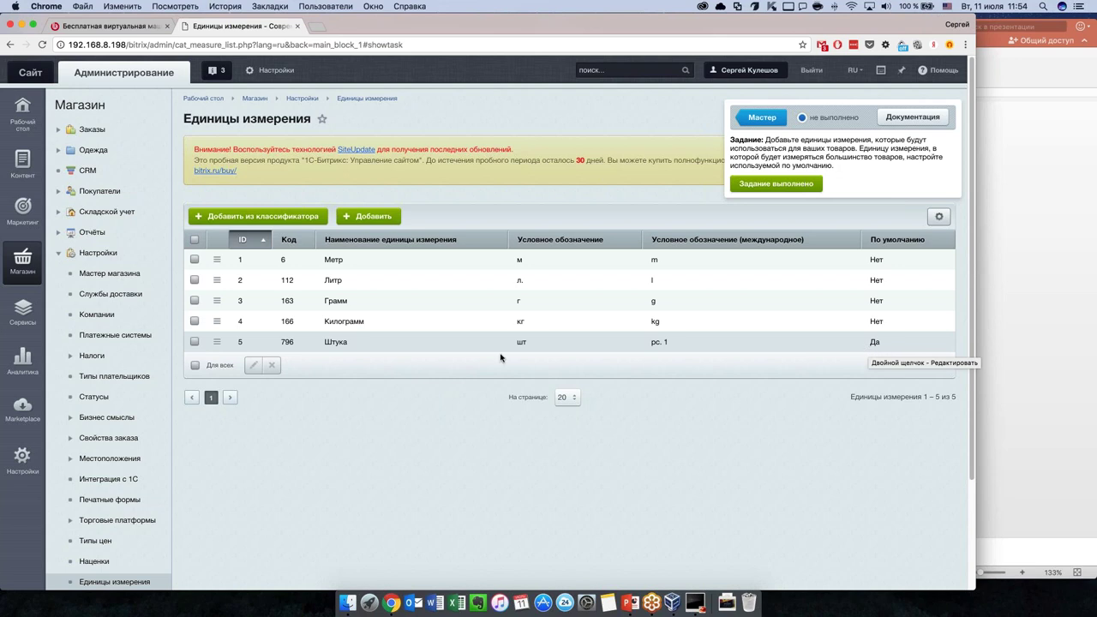
click(217, 323)
click(253, 347)
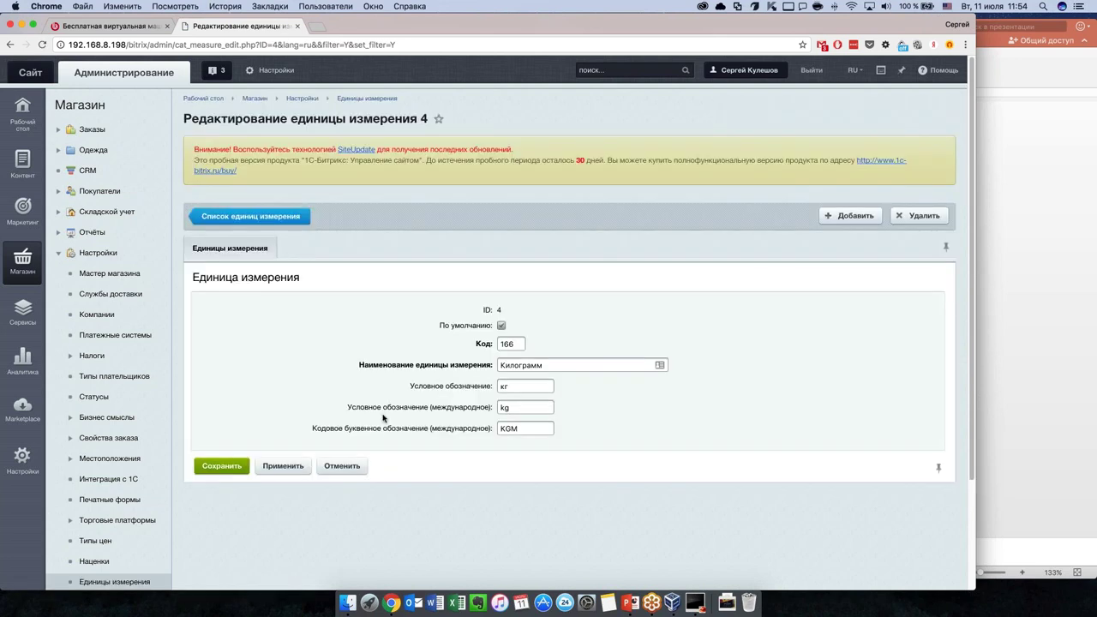
click(250, 216)
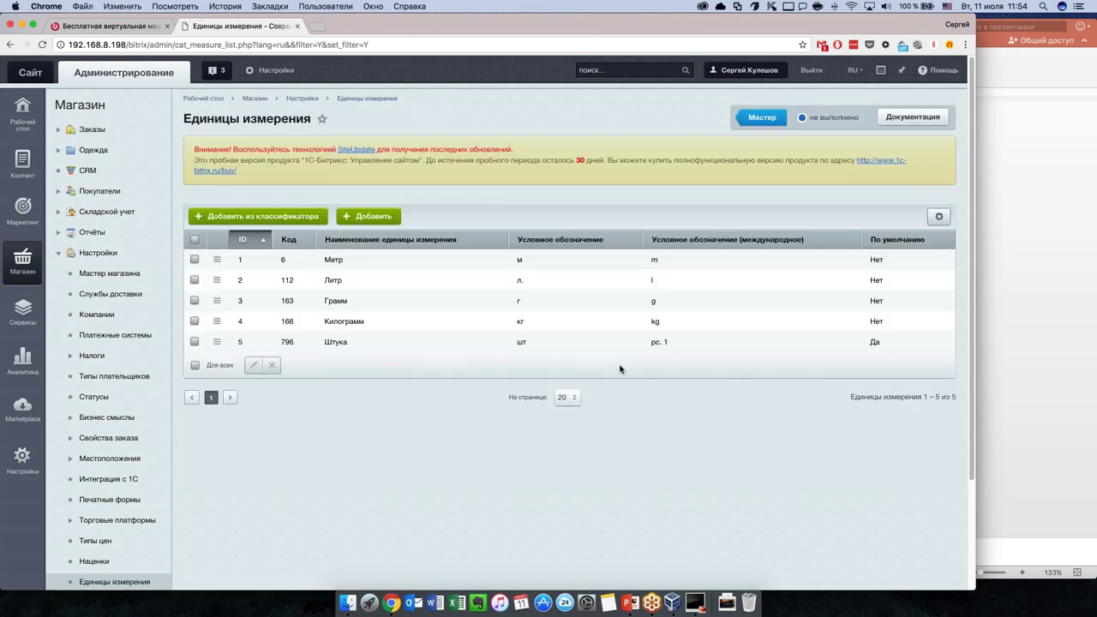
- Mark the Единицы измерений task as done in the Мастер panel
click(762, 117)
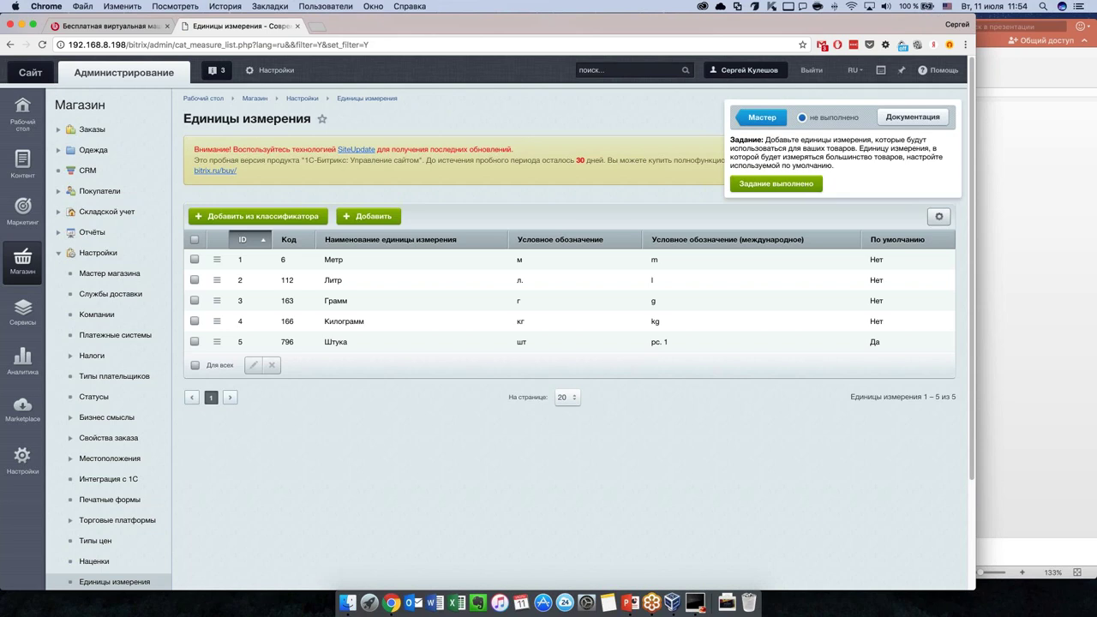
click(776, 183)
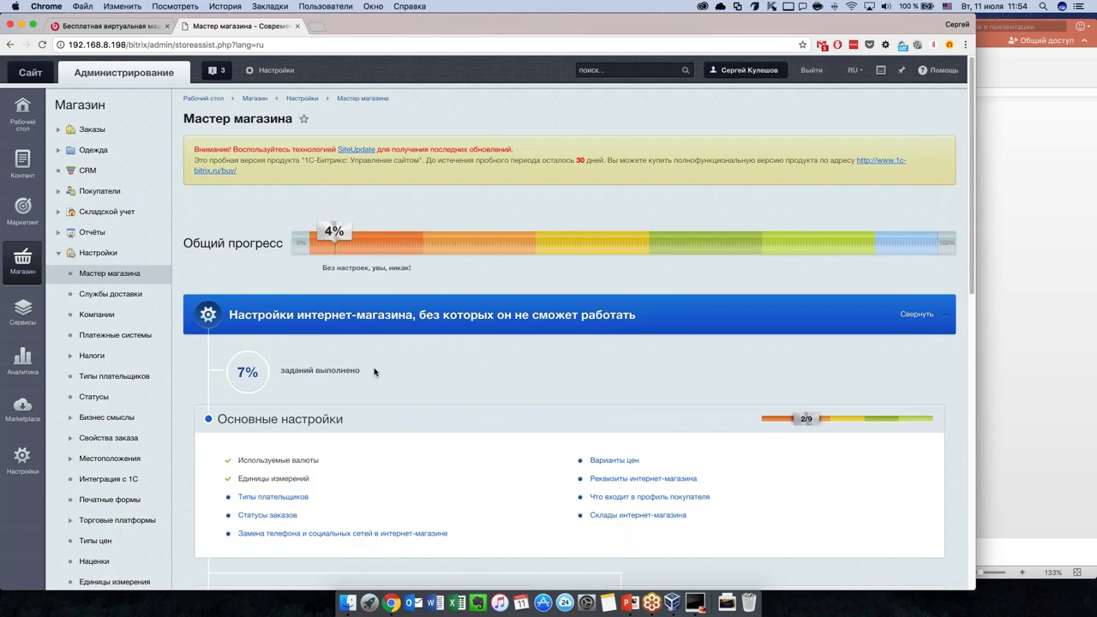
scroll(268, 448, down, 1)
- Open the Типы плательщиков task and review Физическое лицо and payer type 2
click(275, 441)
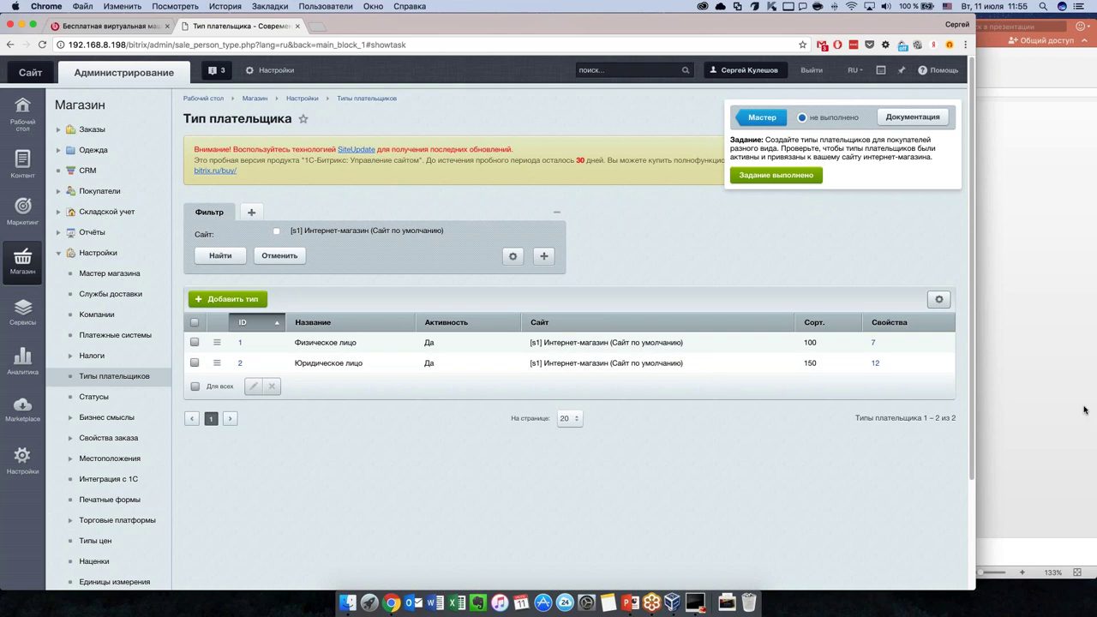
double_click(383, 343)
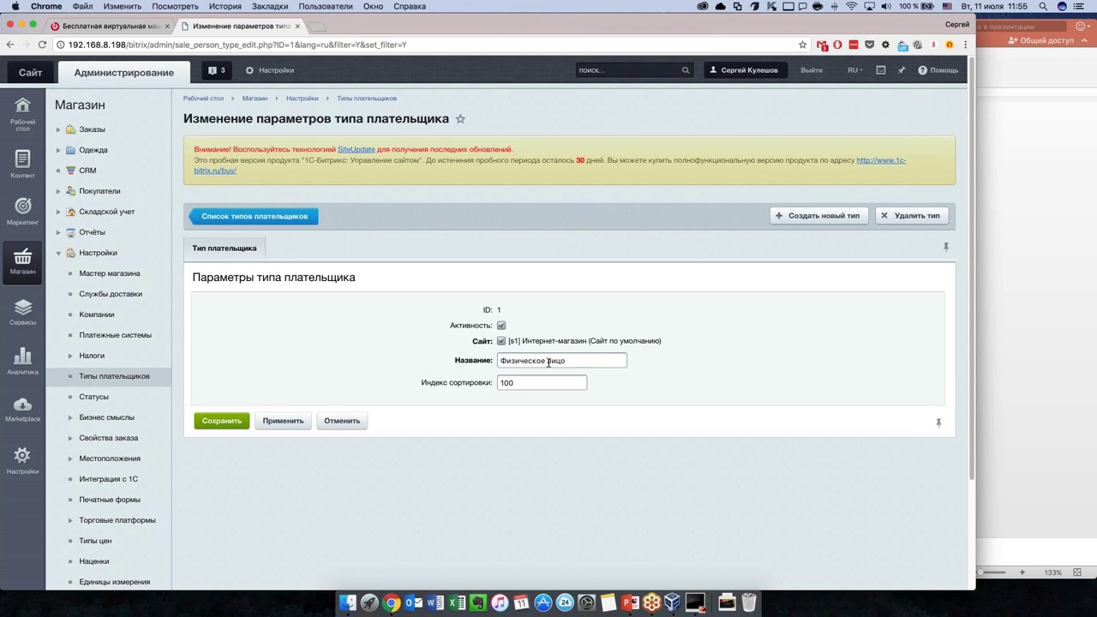
click(254, 216)
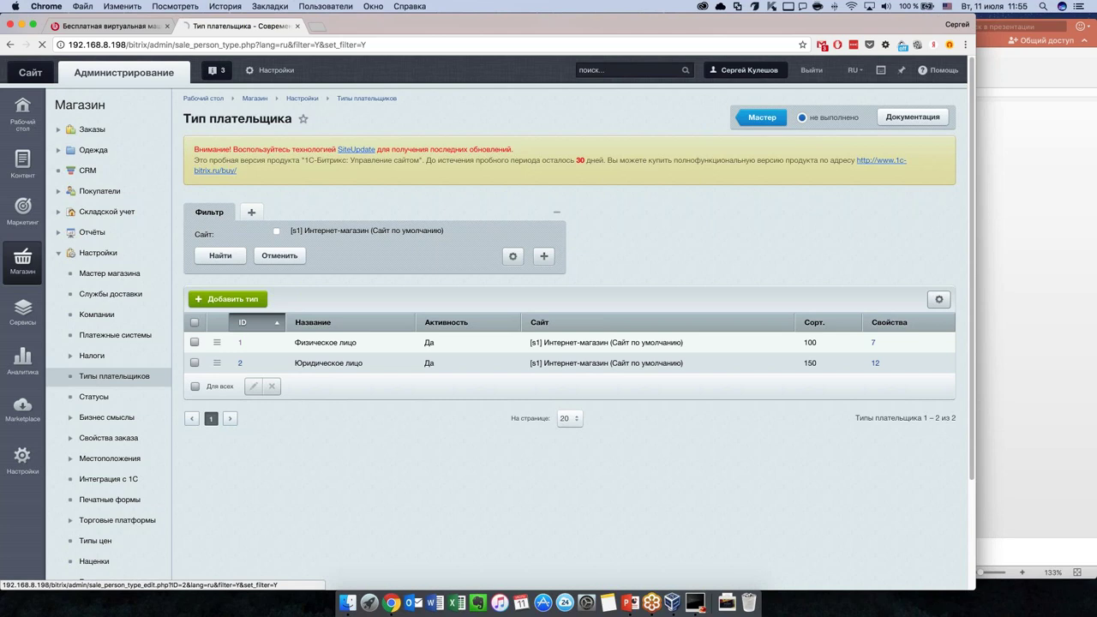
click(239, 364)
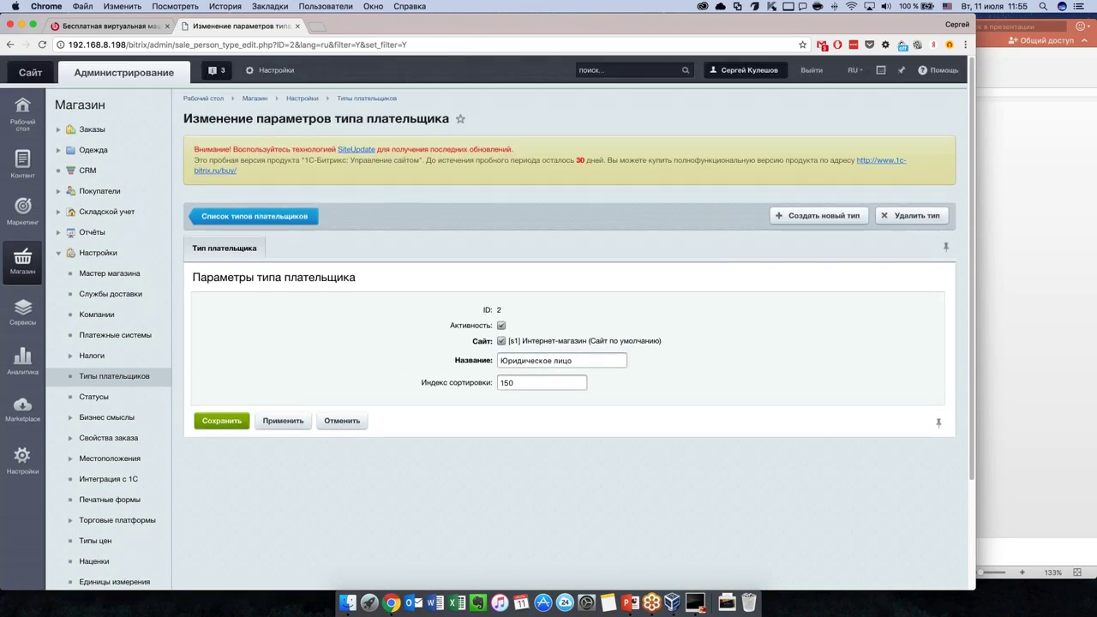
click(254, 216)
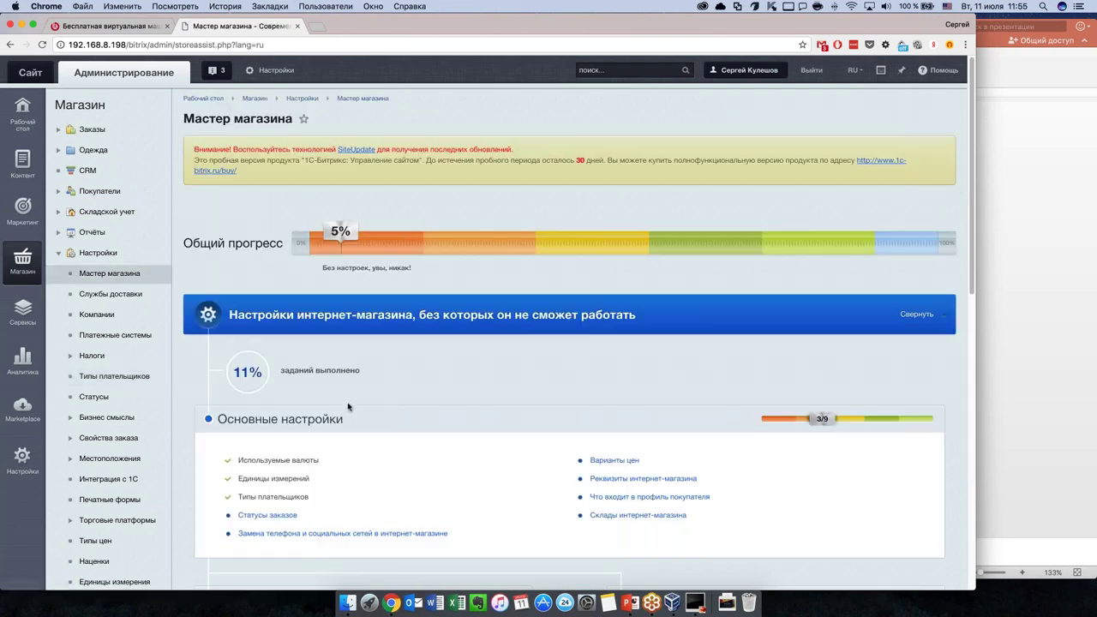
scroll(263, 429, down, 3)
- Open Статусы заказов, preview the new-status form, return, and show its documentation article
click(263, 428)
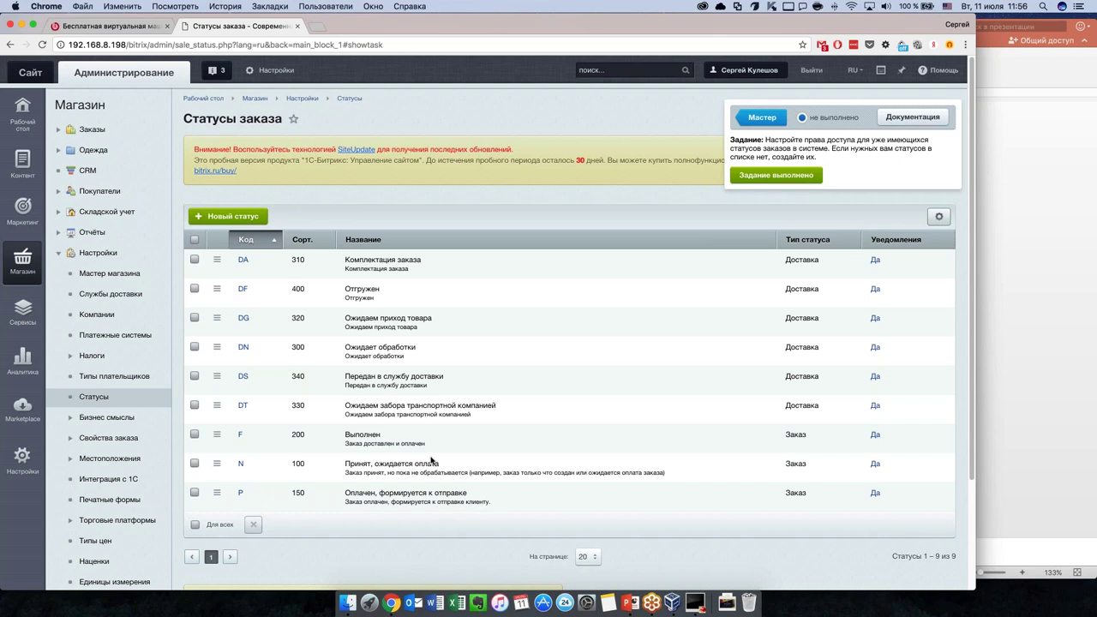
click(227, 216)
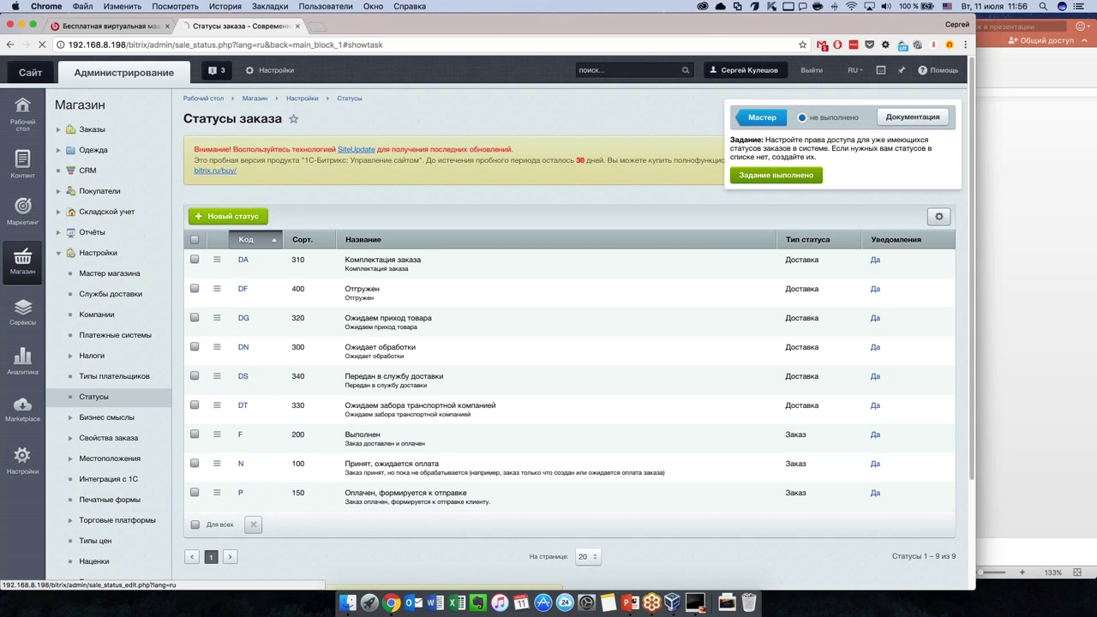
scroll(660, 380, down, 4)
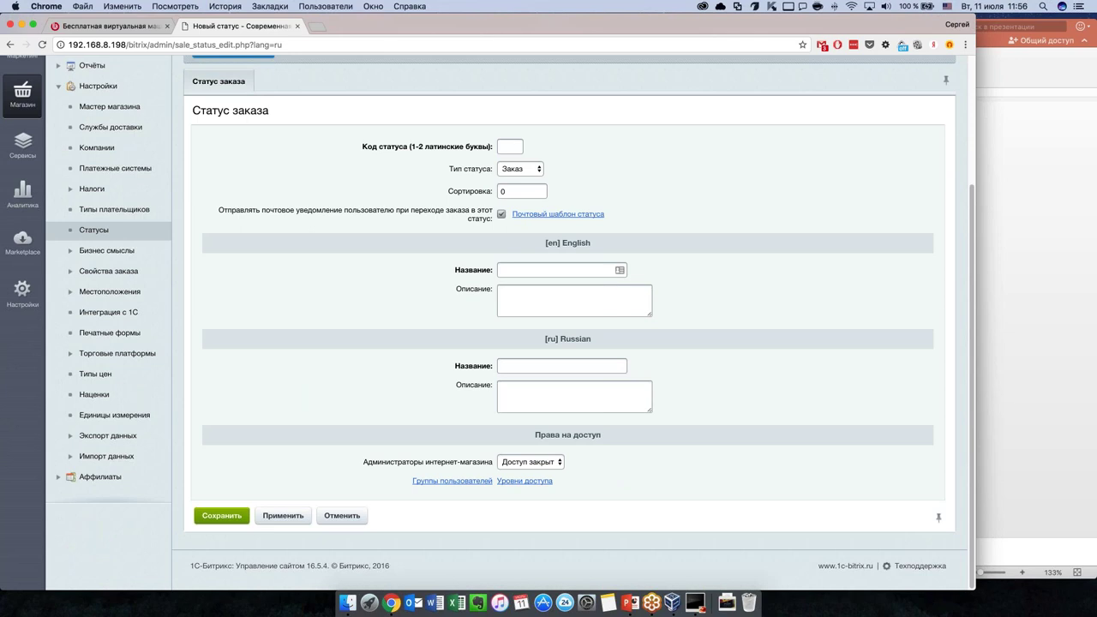
scroll(663, 470, up, 3)
scroll(659, 470, down, 3)
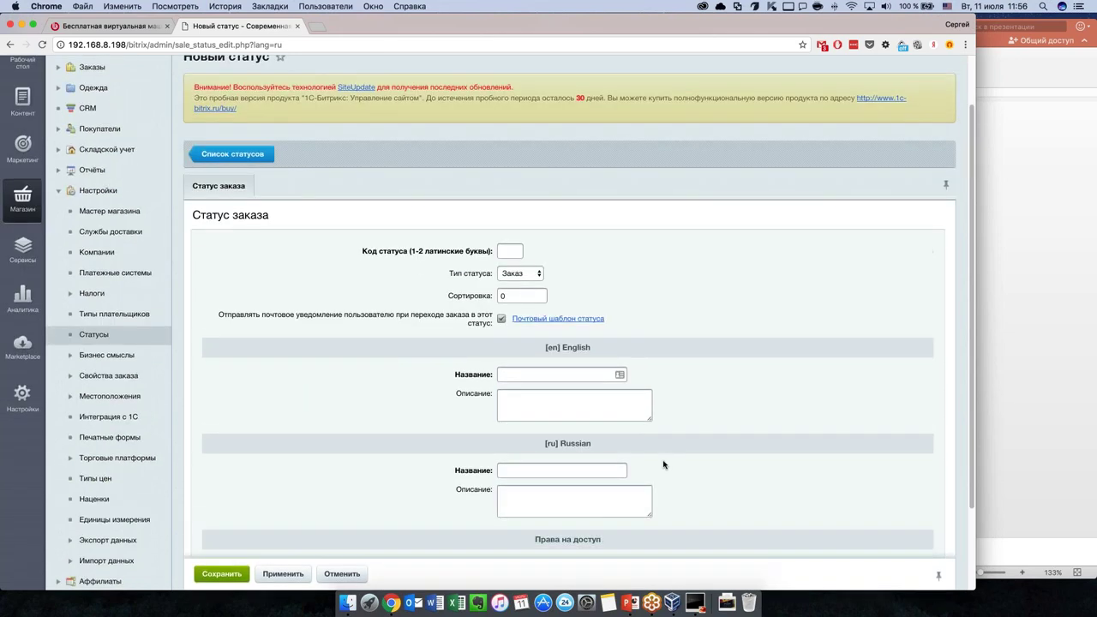
scroll(571, 469, up, 4)
click(232, 210)
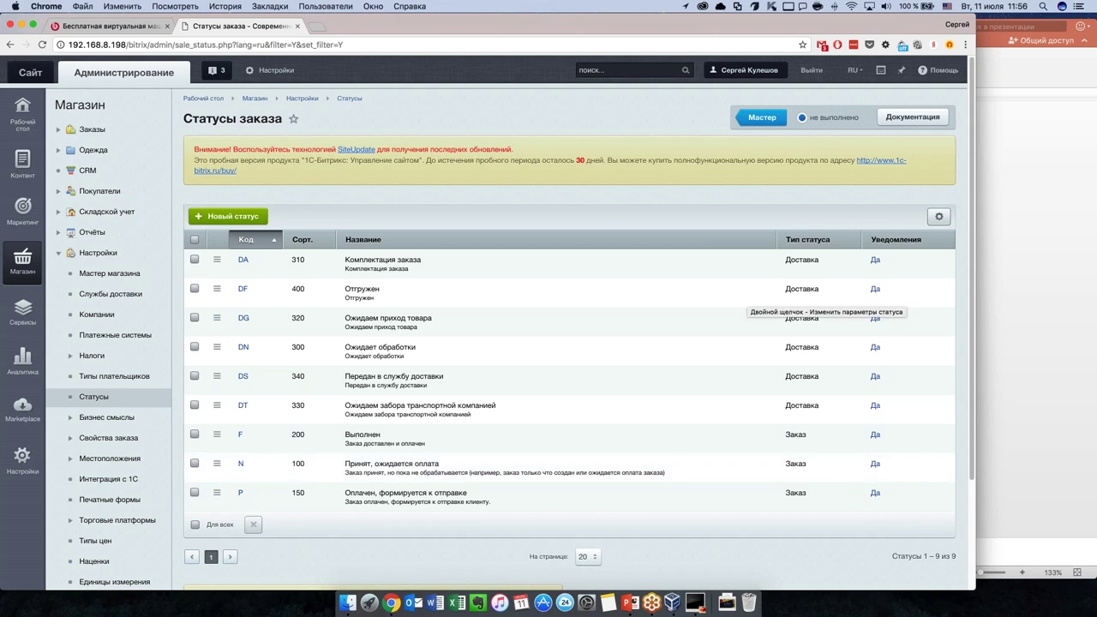
mouse_move(833, 115)
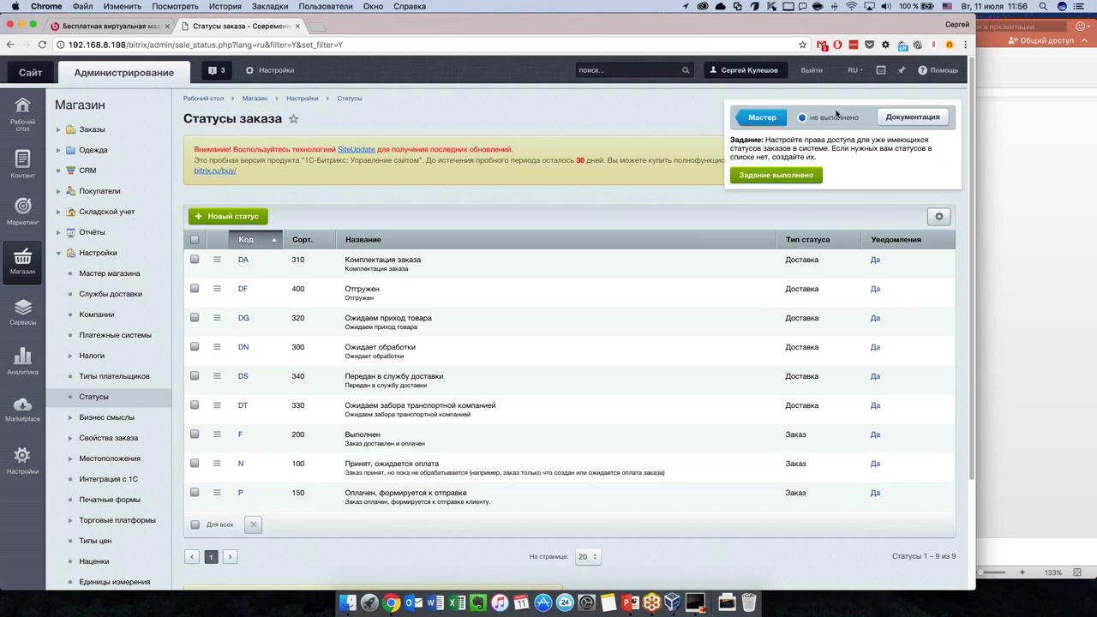
click(893, 120)
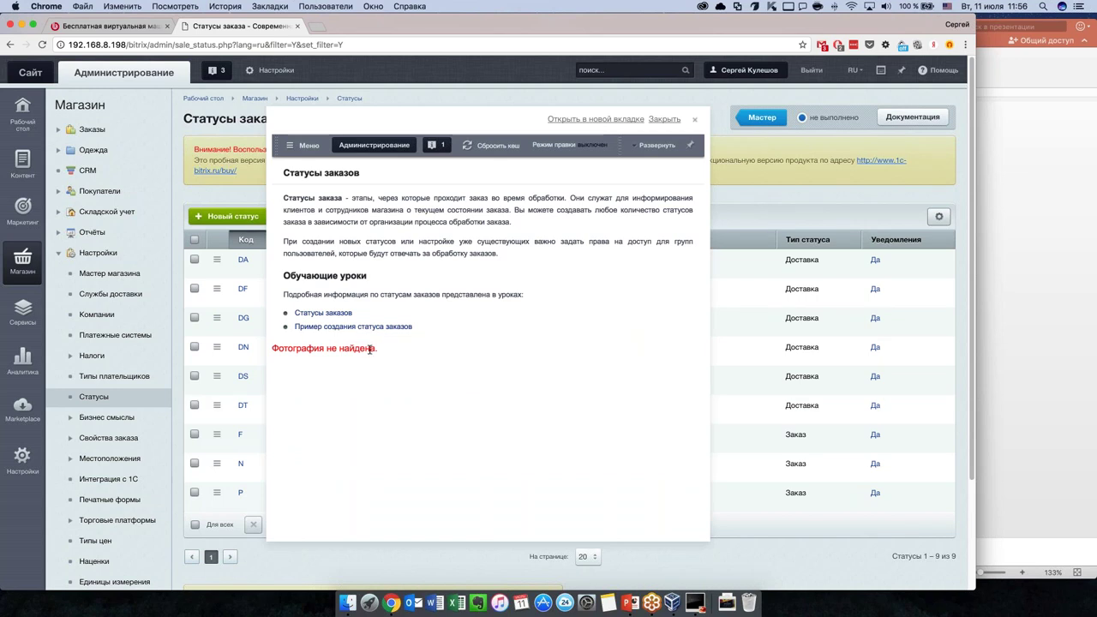
- Open the 'Пример создания статуса заказов' lesson and look over its title
click(355, 326)
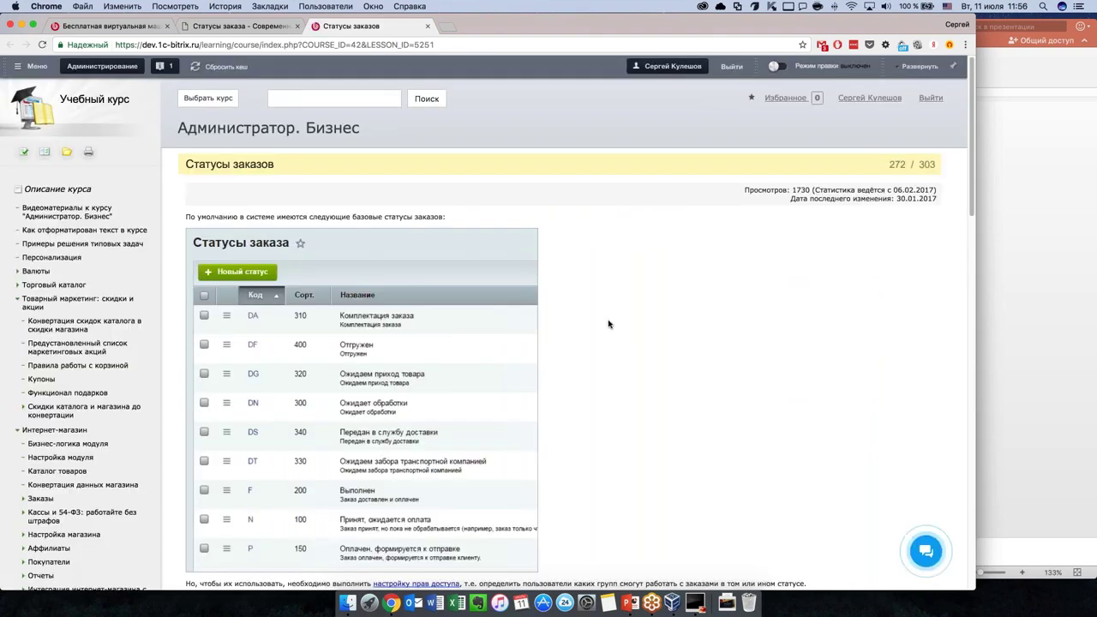
scroll(608, 323, down, 2)
scroll(608, 324, up, 2)
double_click(334, 128)
click(374, 135)
drag(360, 127, 182, 127)
click(183, 127)
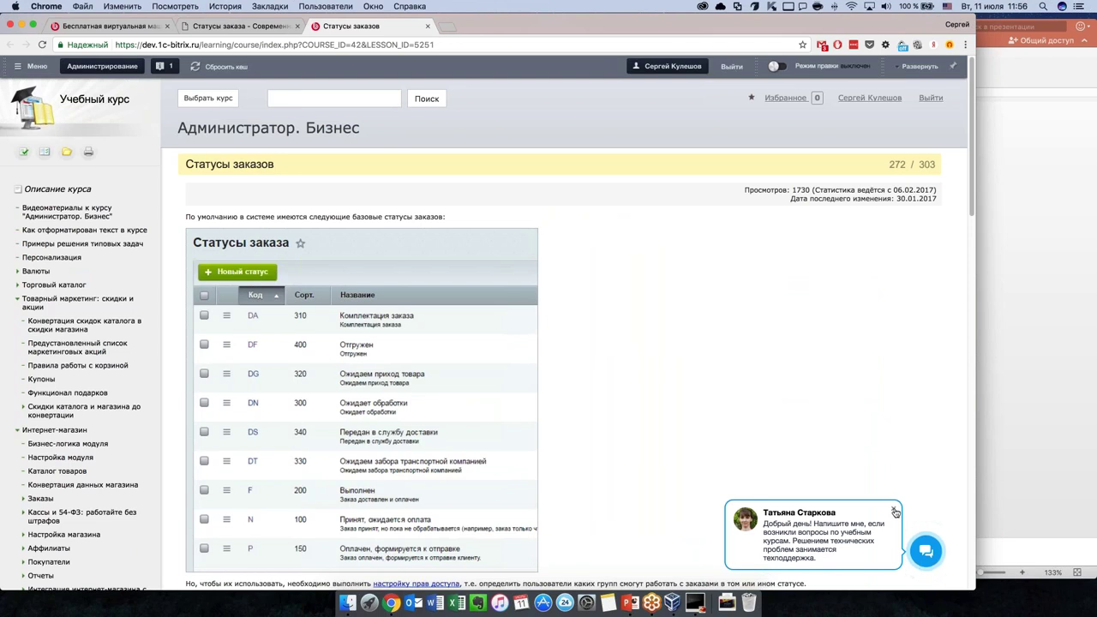
- Dismiss the support chat popup, read through the lesson, and follow its 'создать' link
click(894, 511)
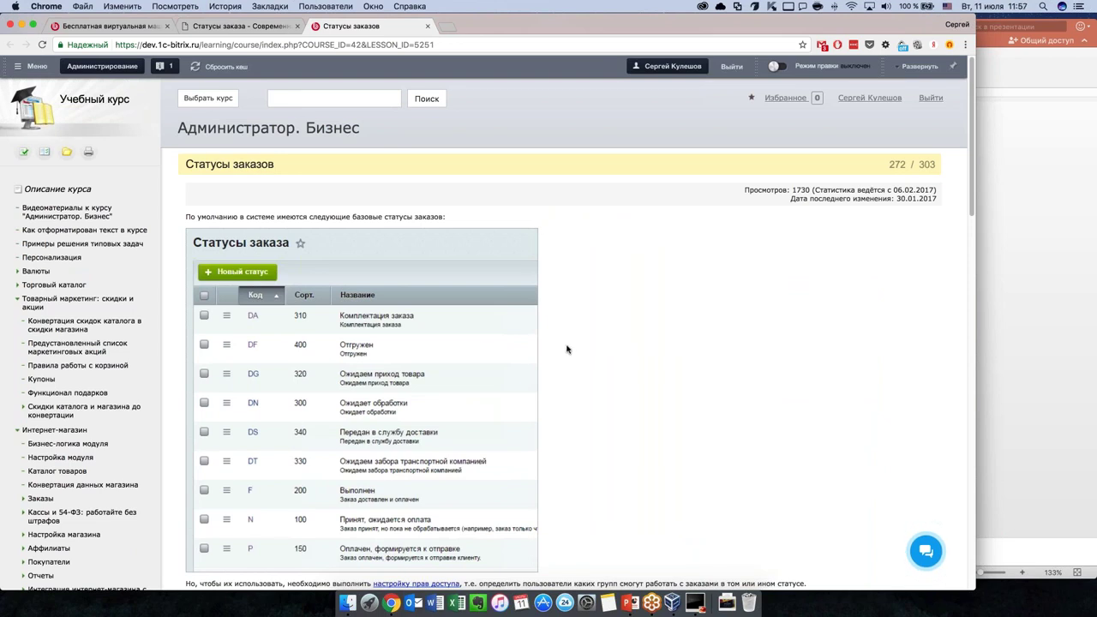
scroll(621, 347, down, 2)
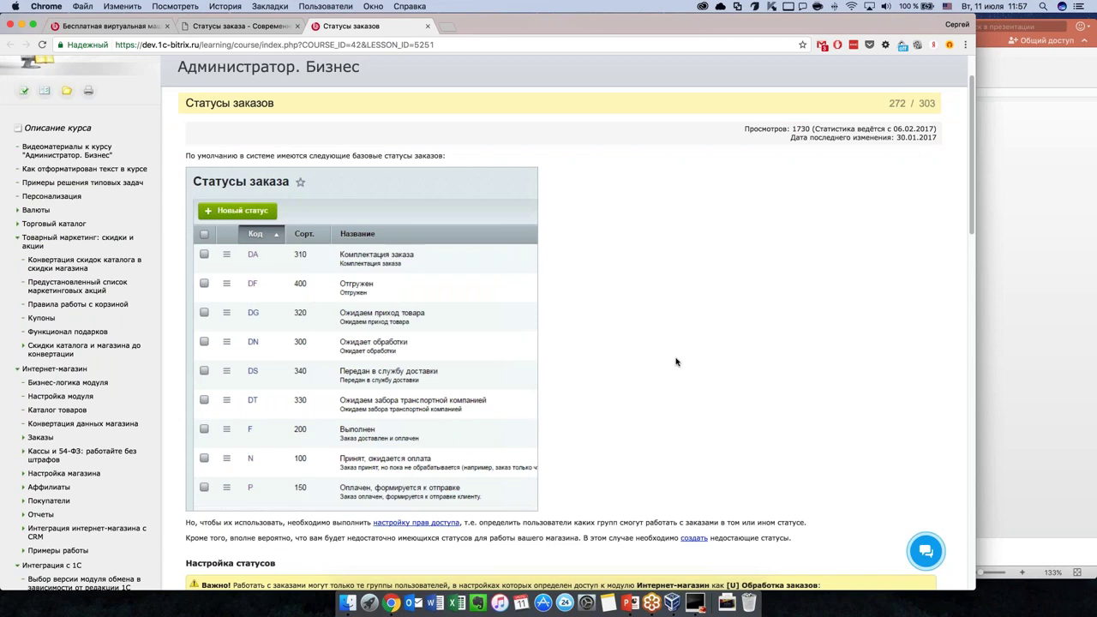
scroll(675, 361, down, 8)
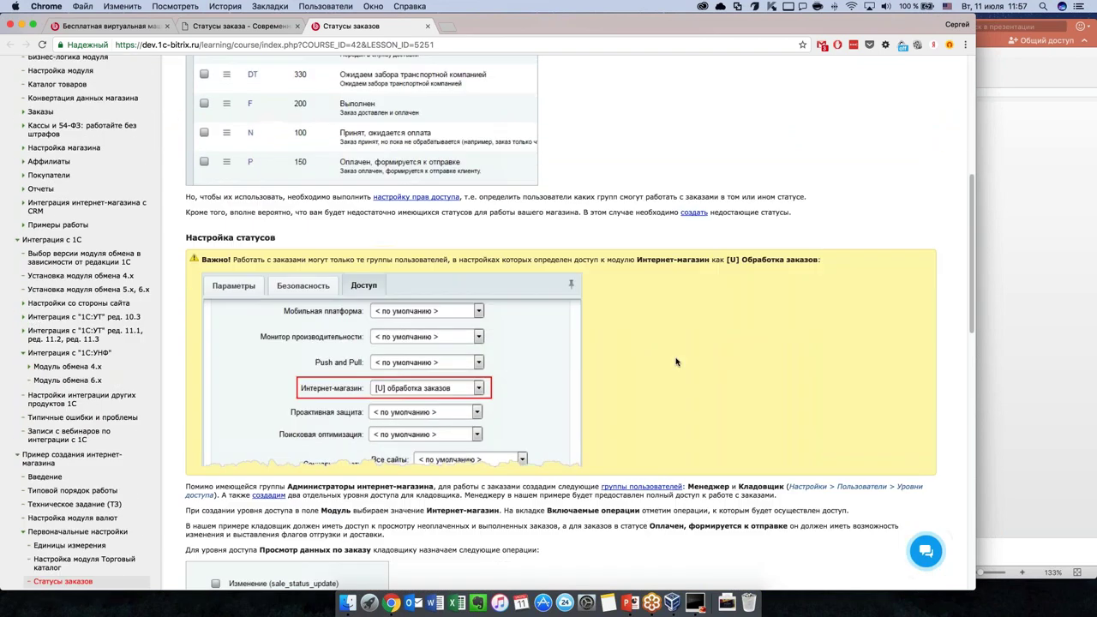
scroll(675, 362, down, 5)
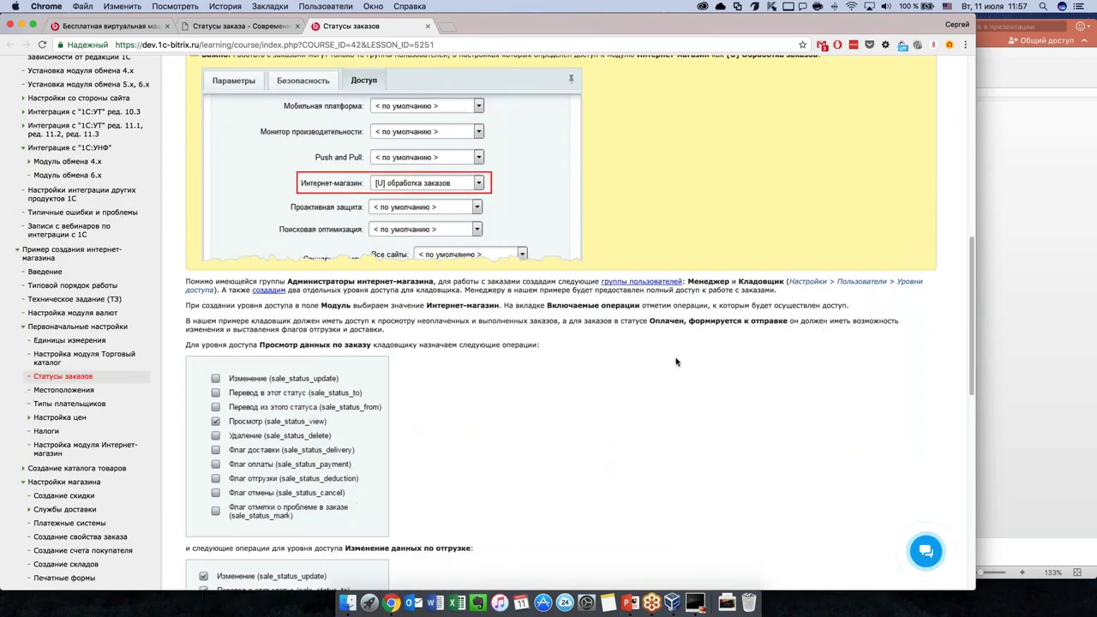
scroll(675, 361, down, 10)
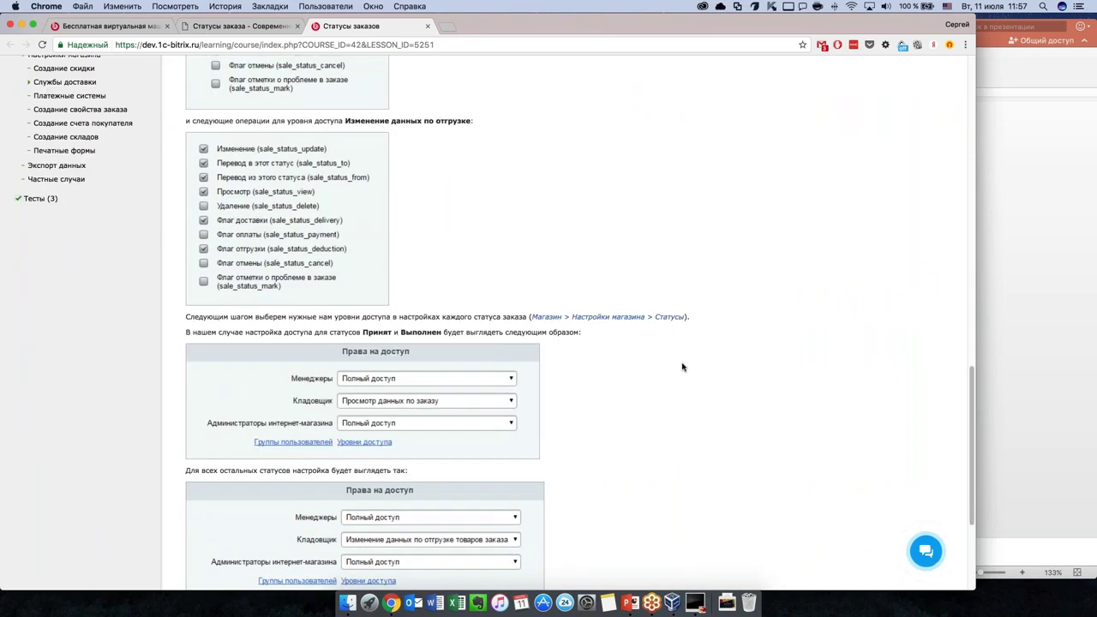
scroll(682, 367, down, 2)
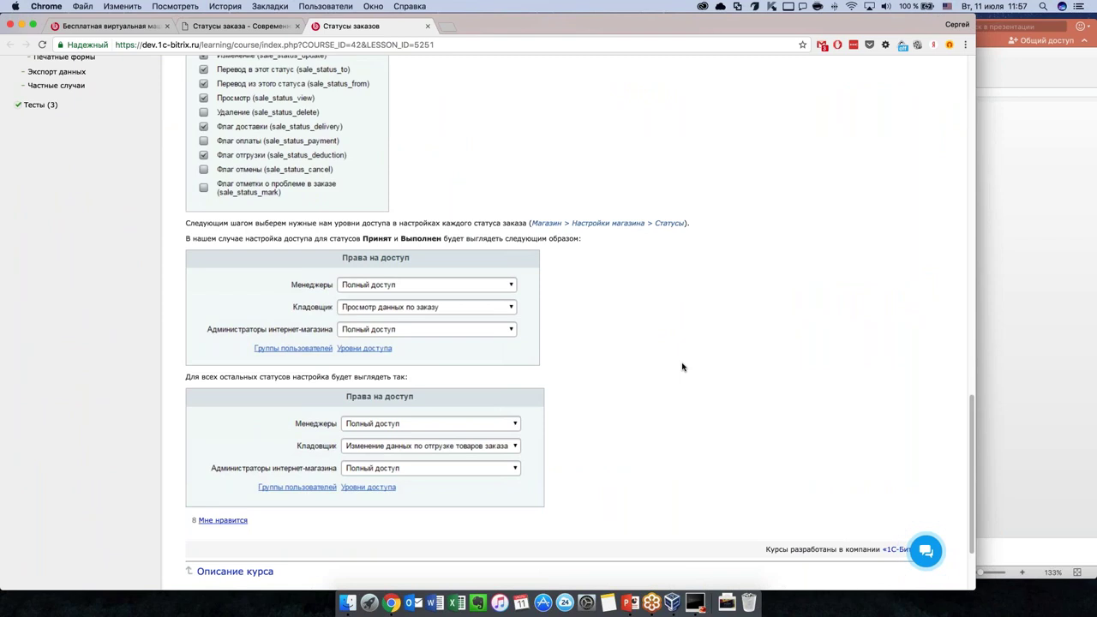
scroll(681, 367, down, 2)
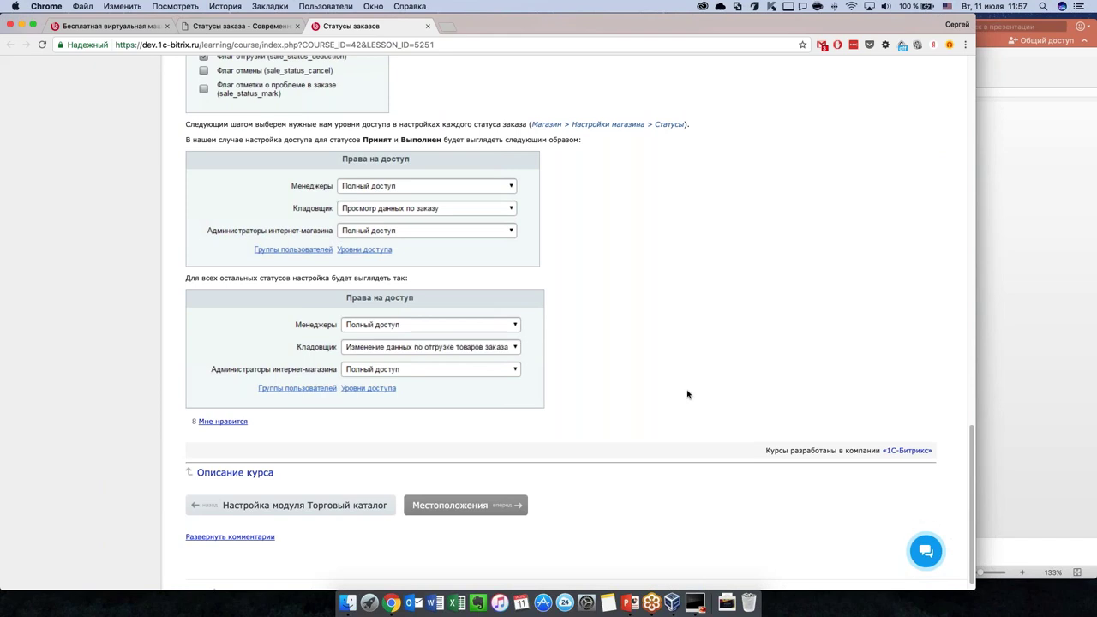
scroll(899, 390, down, 1)
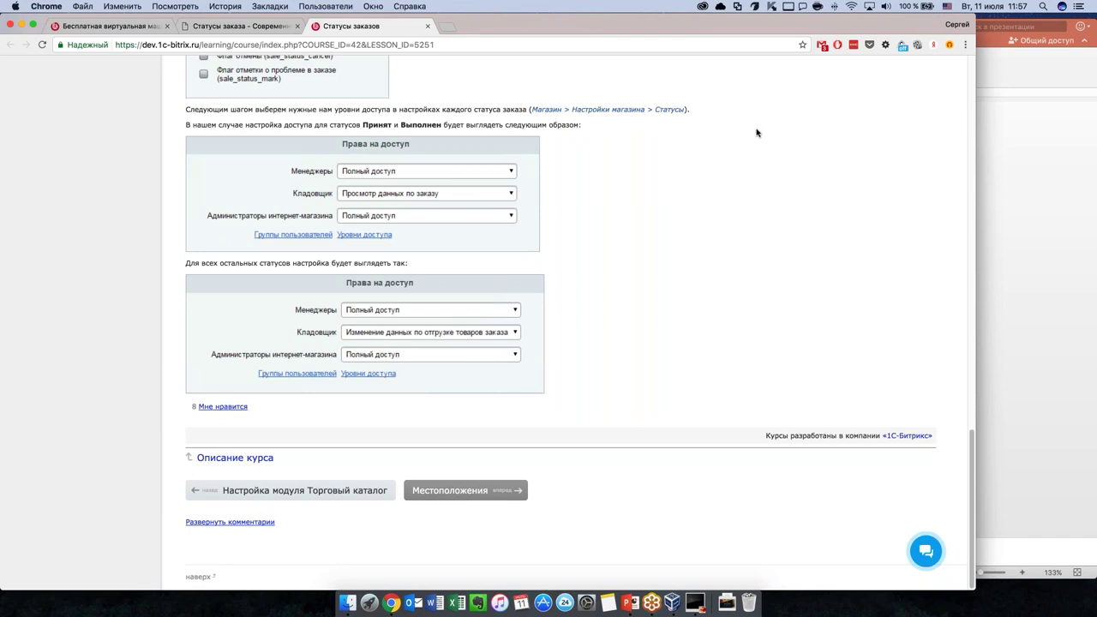
scroll(543, 391, up, 15)
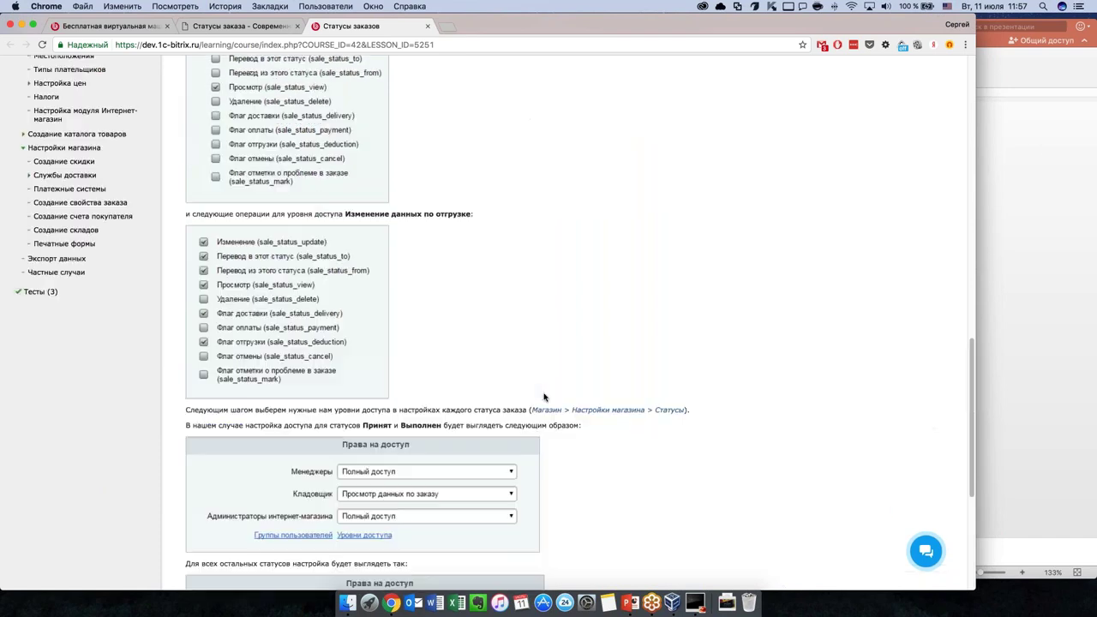
scroll(543, 397, up, 5)
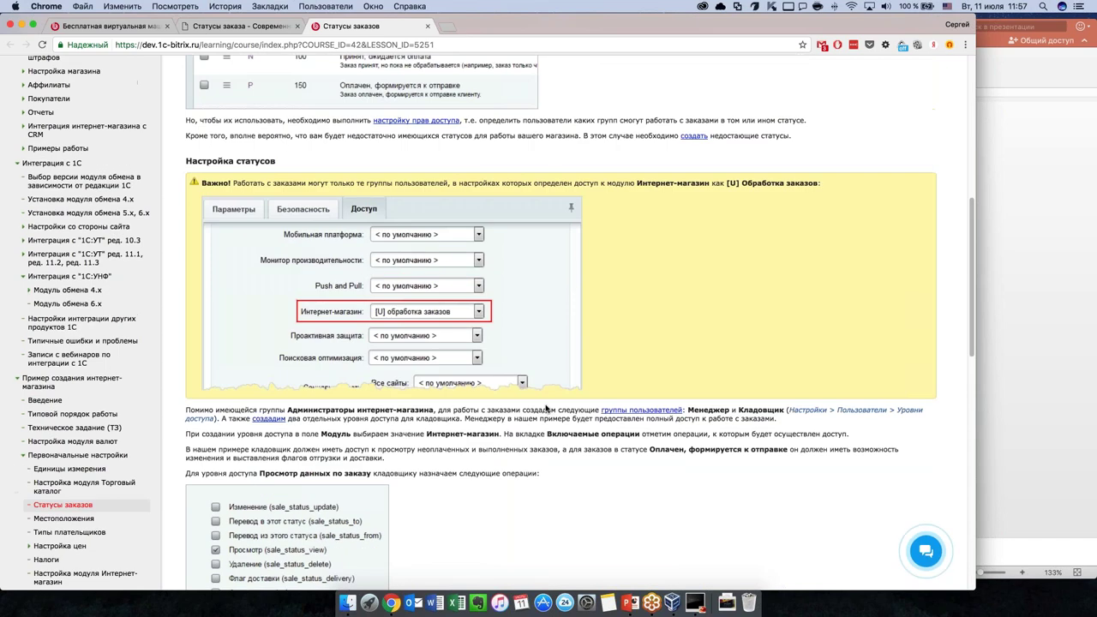
scroll(545, 408, up, 15)
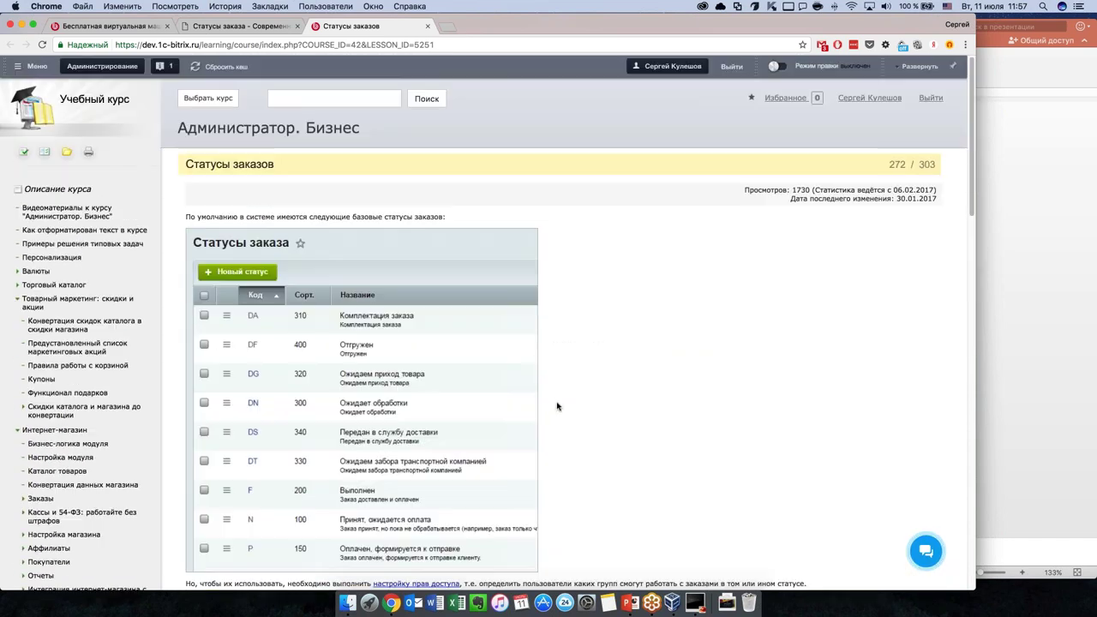
scroll(556, 403, down, 13)
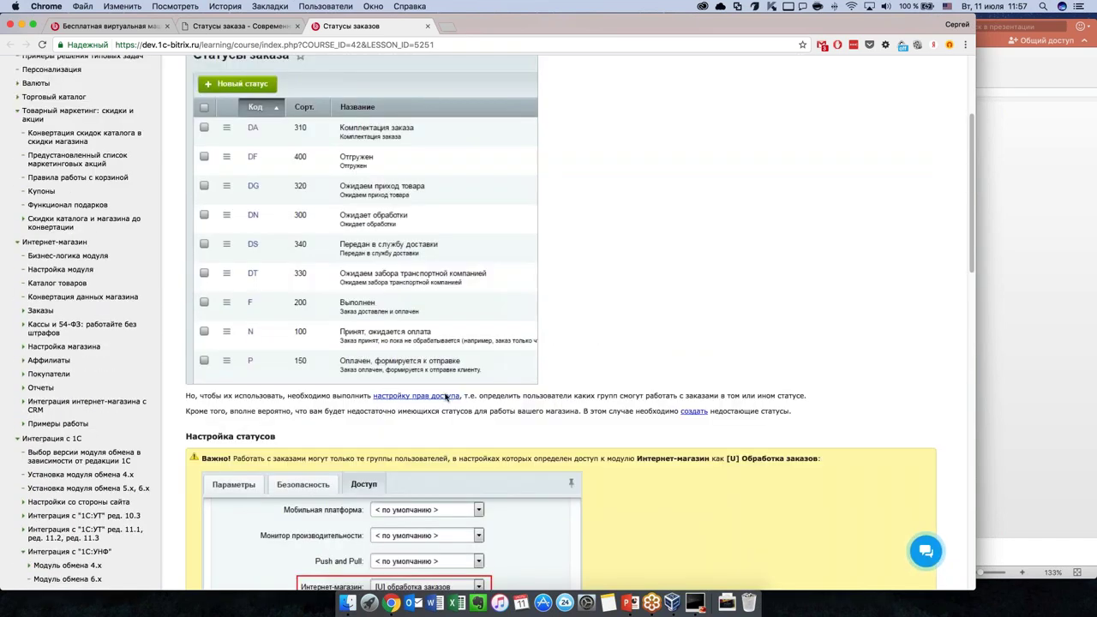
click(699, 411)
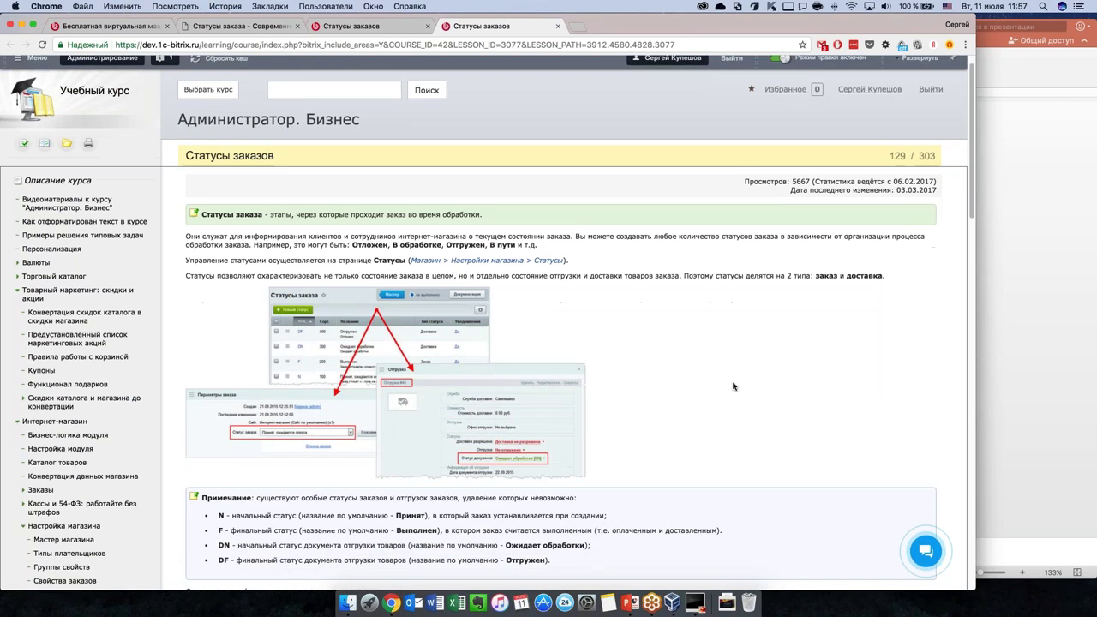
- Read through the status-form lesson, then return to the Статусы заказа admin tab
scroll(733, 385, down, 10)
scroll(659, 391, down, 1)
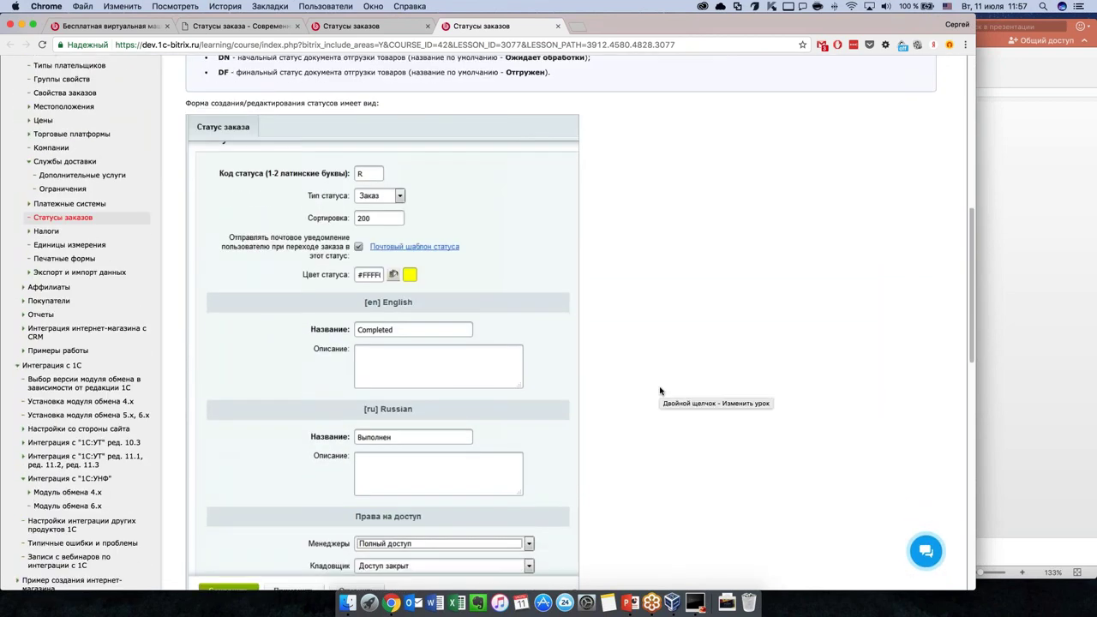
scroll(659, 390, down, 9)
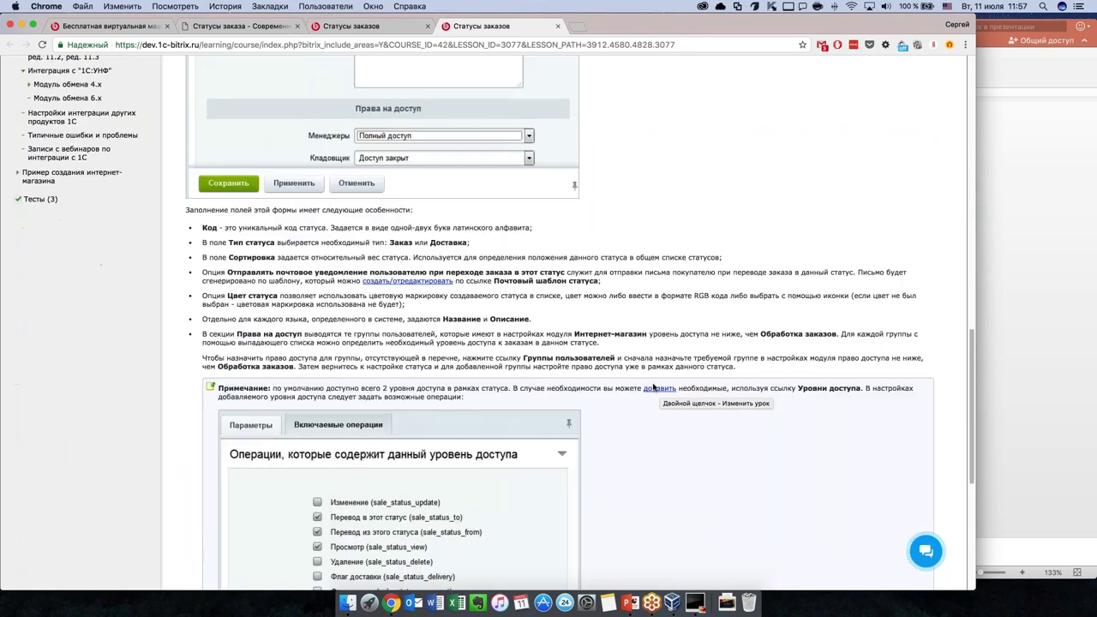
scroll(654, 388, down, 2)
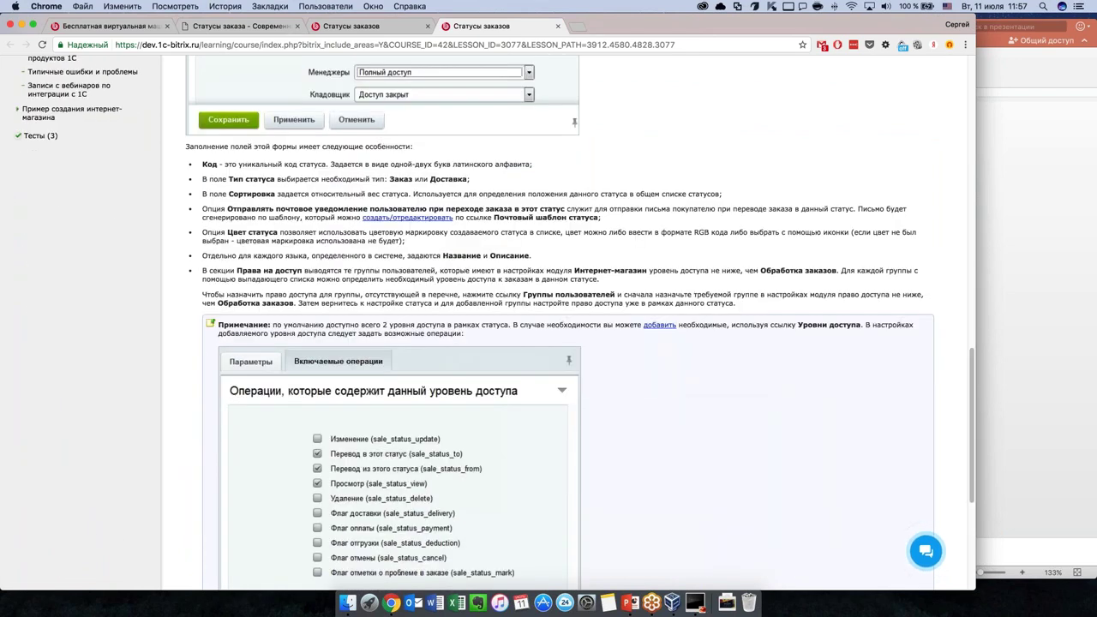
key(super+2)
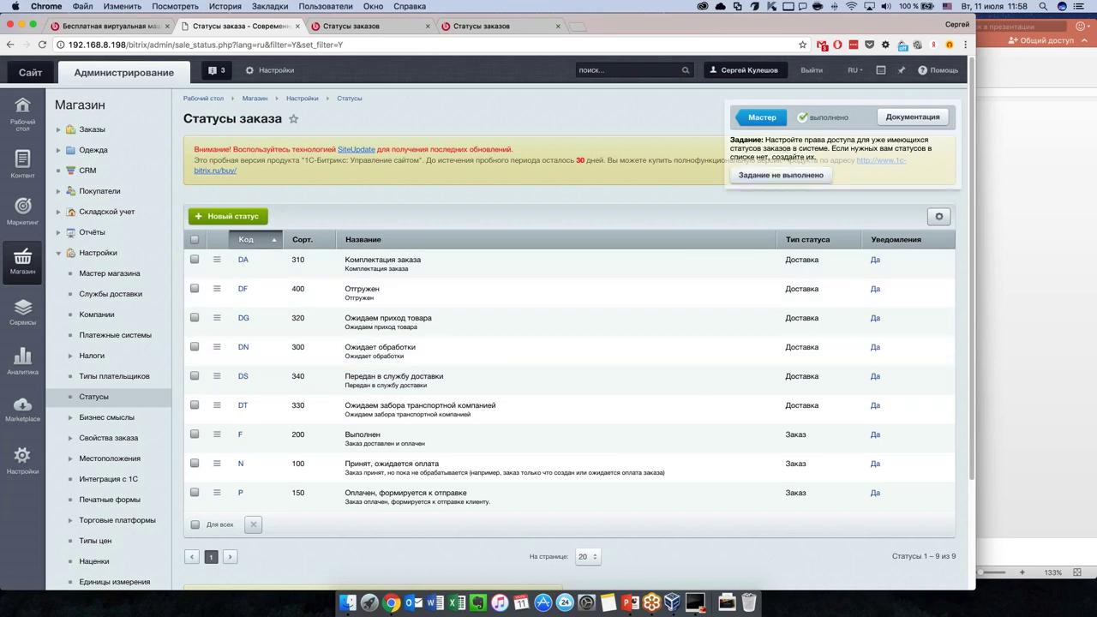
- Go back to the Мастер магазина setup wizard from the order statuses page
click(761, 117)
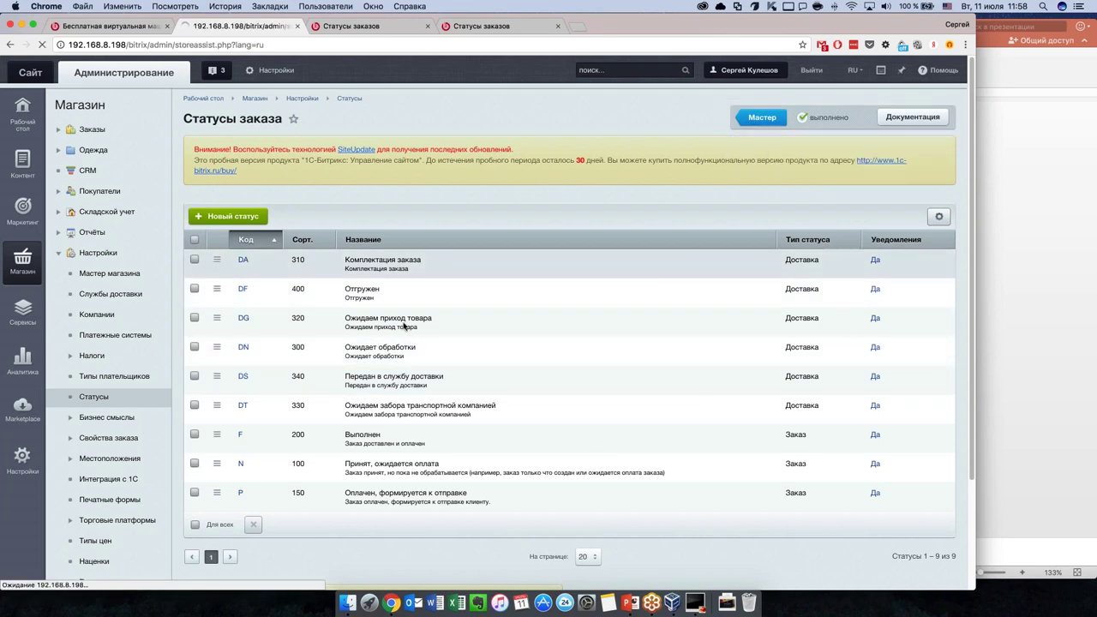
- Review the wizard's progress: 14% done, basic settings 4/9, product entry 0/5
scroll(396, 376, down, 3)
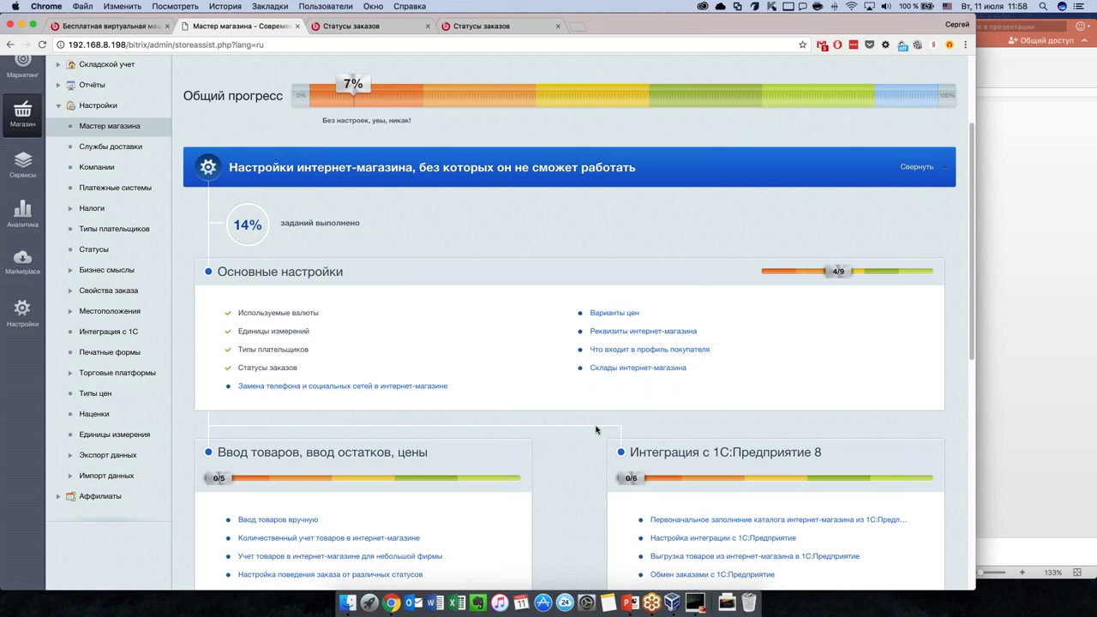
scroll(625, 406, down, 2)
scroll(625, 404, down, 1)
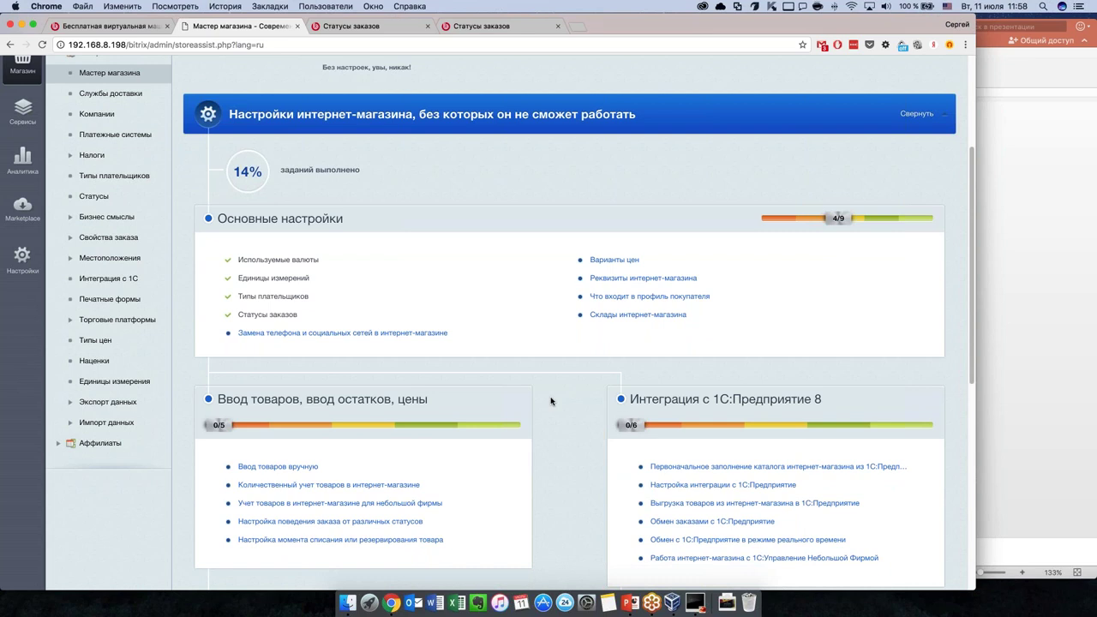
scroll(552, 399, down, 10)
scroll(553, 397, up, 4)
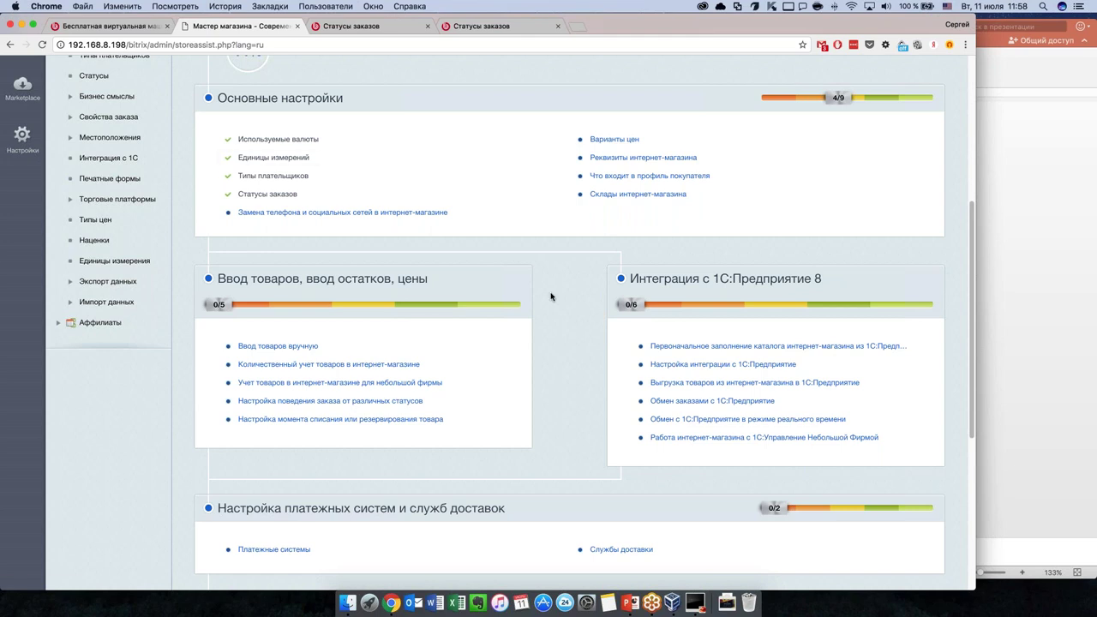
scroll(557, 325, up, 2)
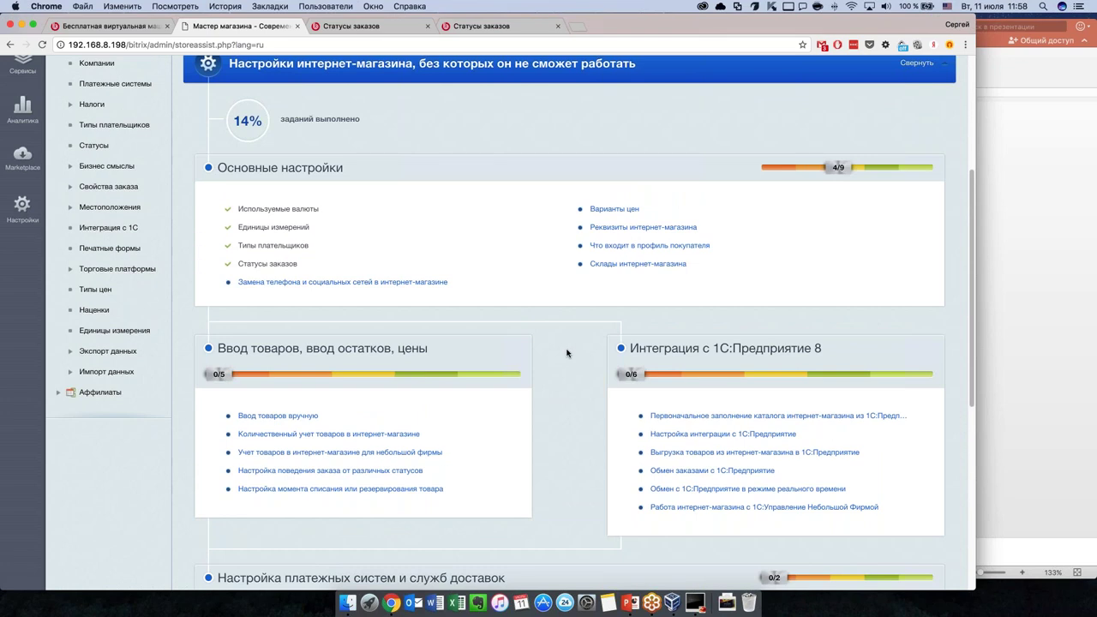
scroll(566, 351, down, 3)
scroll(567, 352, down, 2)
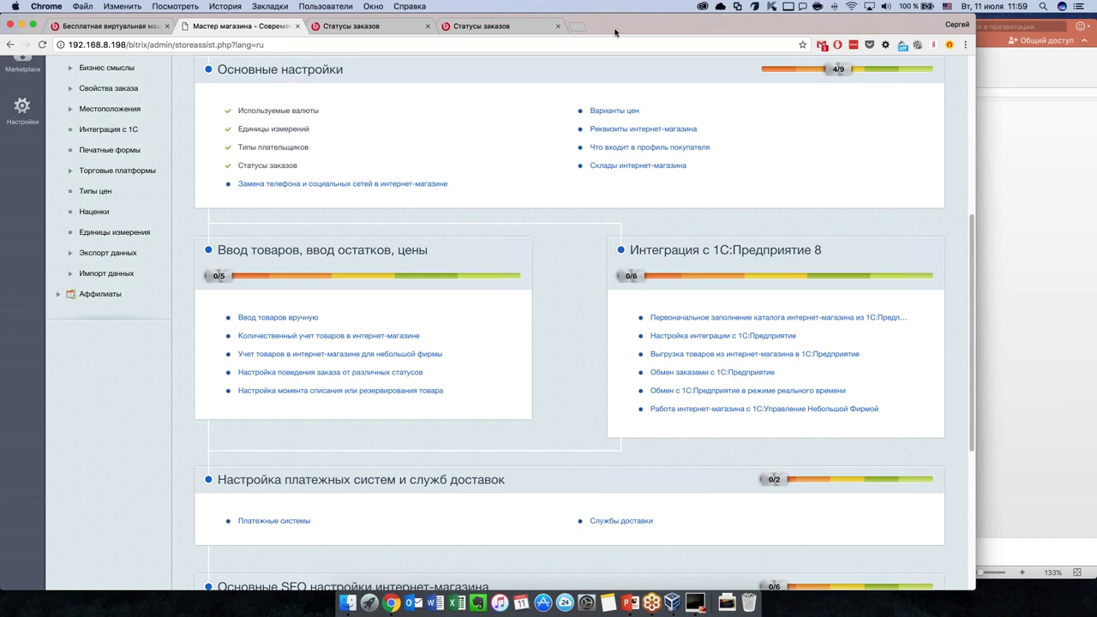
click(572, 26)
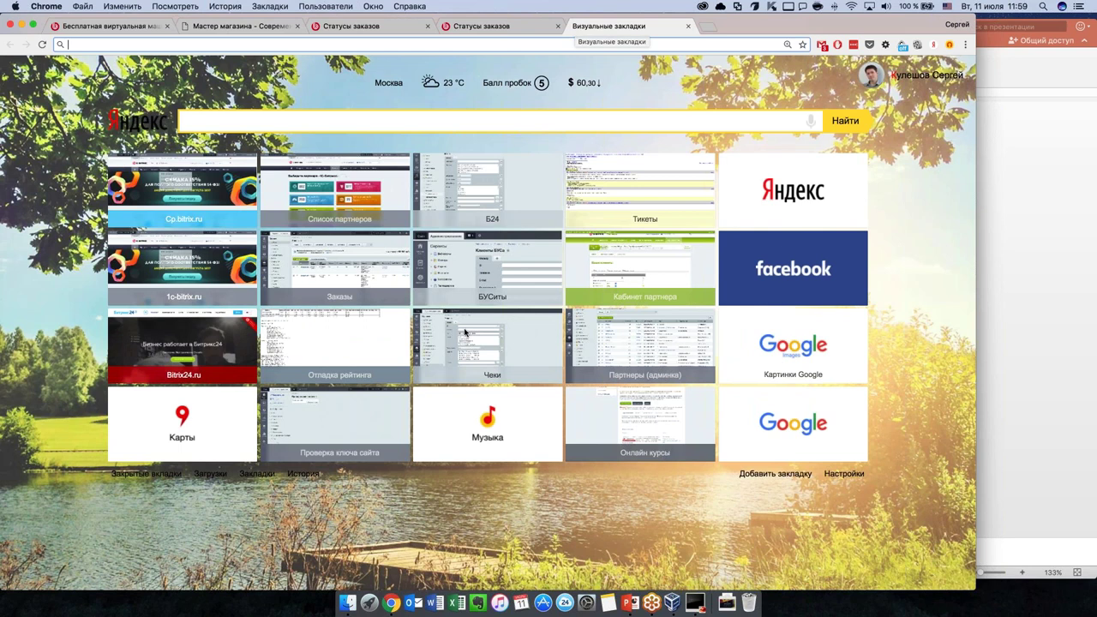
- On 1c-bitrix.ru, list archived webinars filtered by the Интернет-магазин tag
click(204, 273)
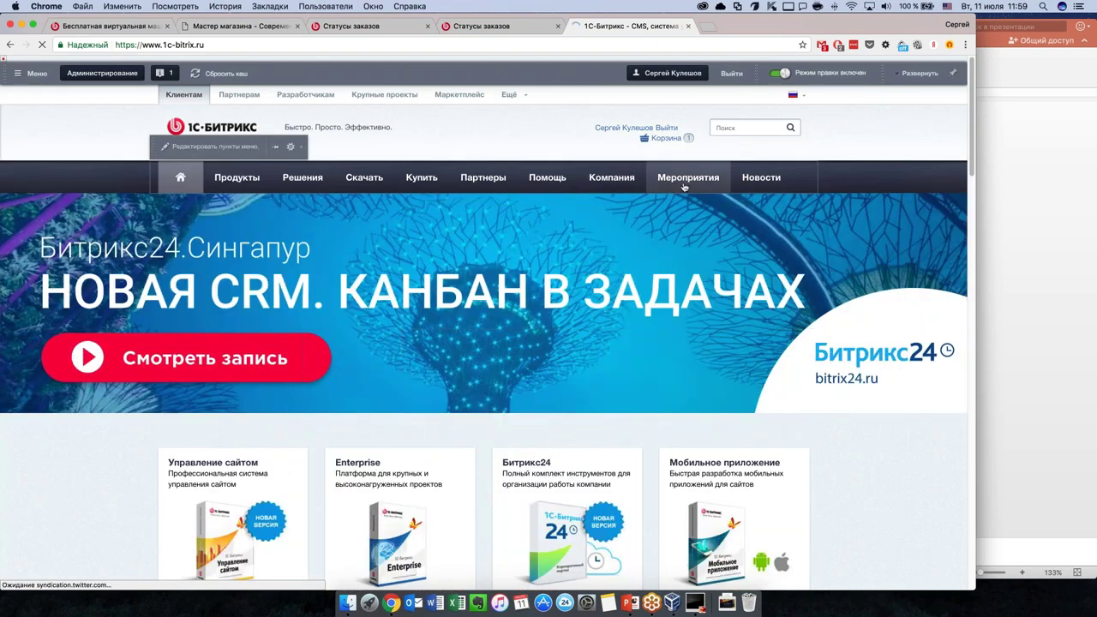
click(196, 269)
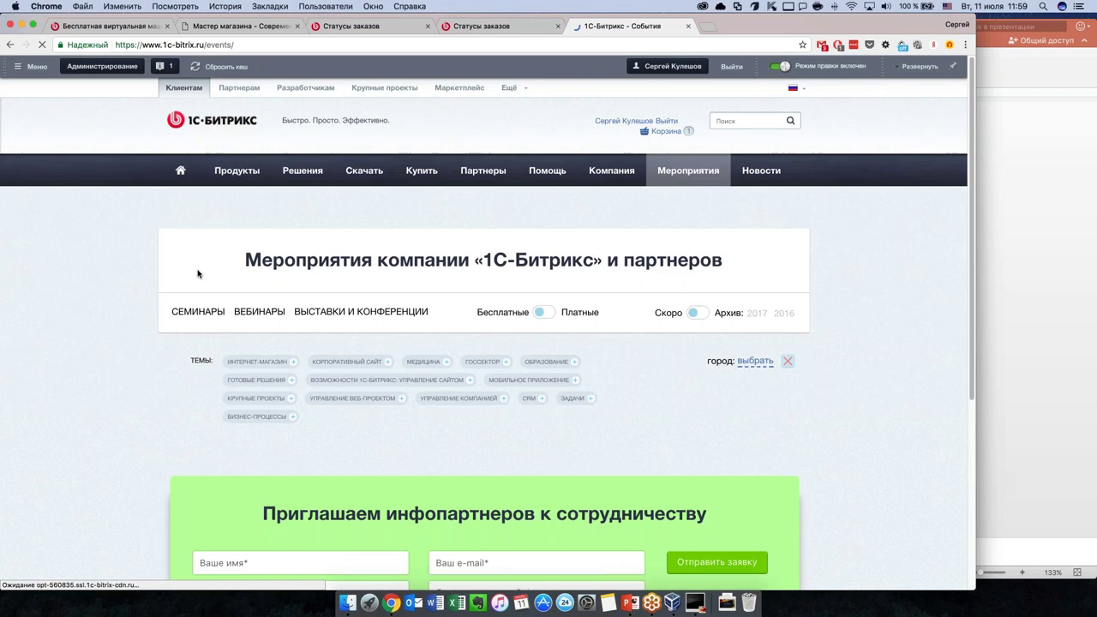
click(777, 72)
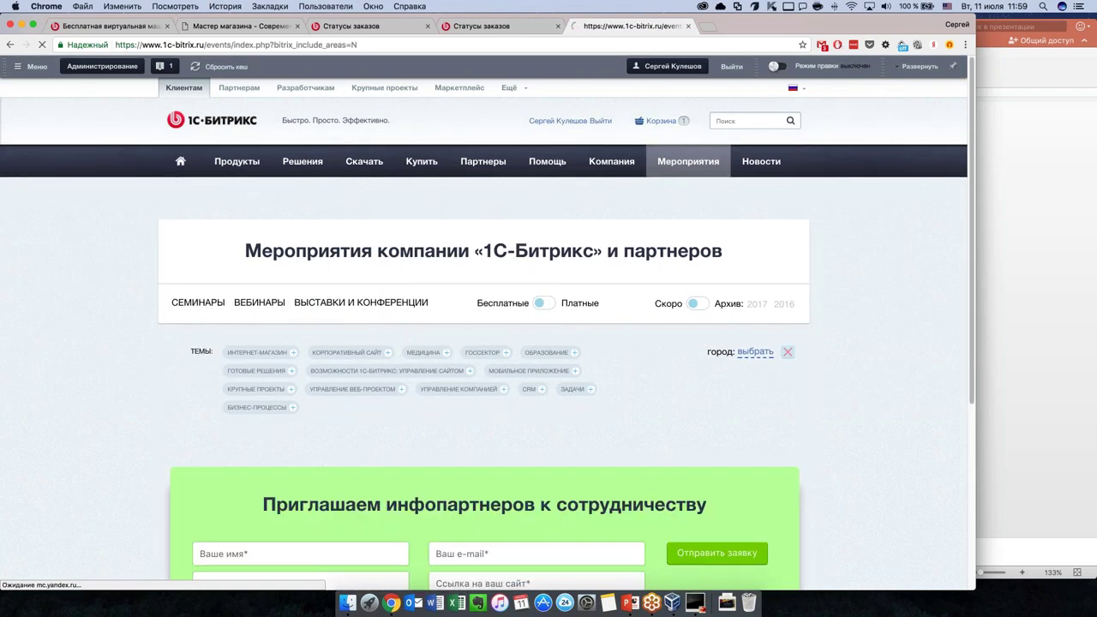
click(269, 302)
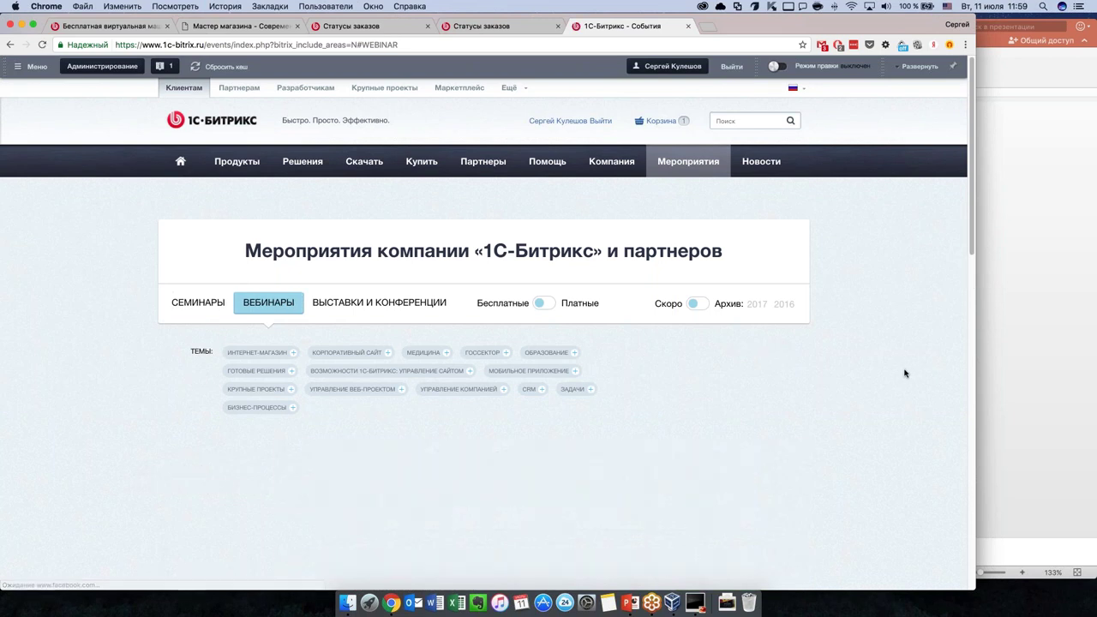
scroll(904, 373, down, 3)
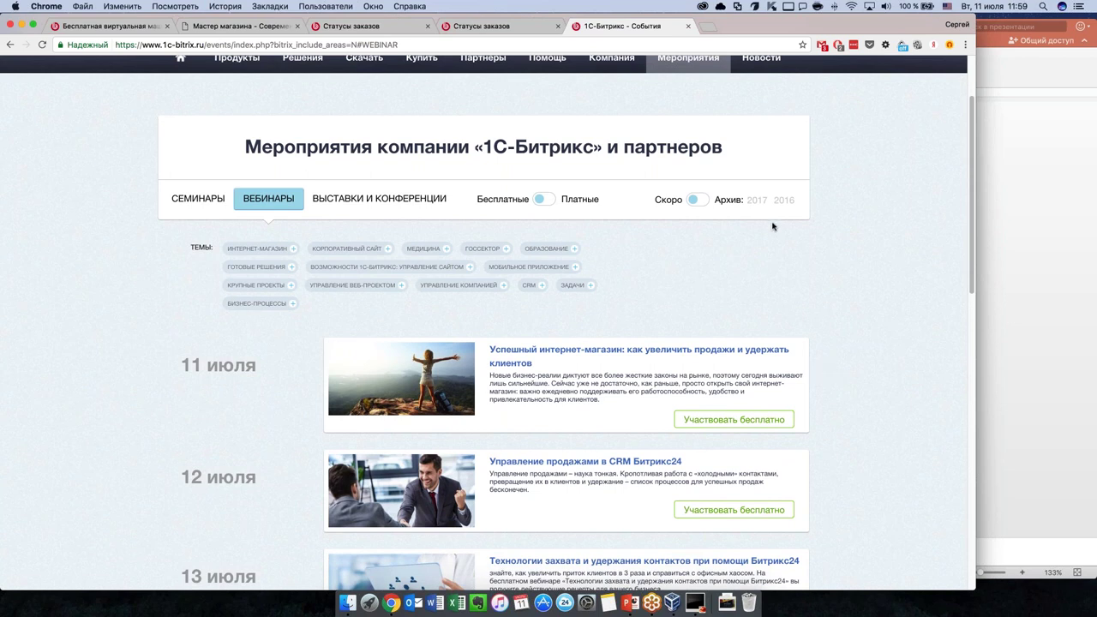
click(696, 200)
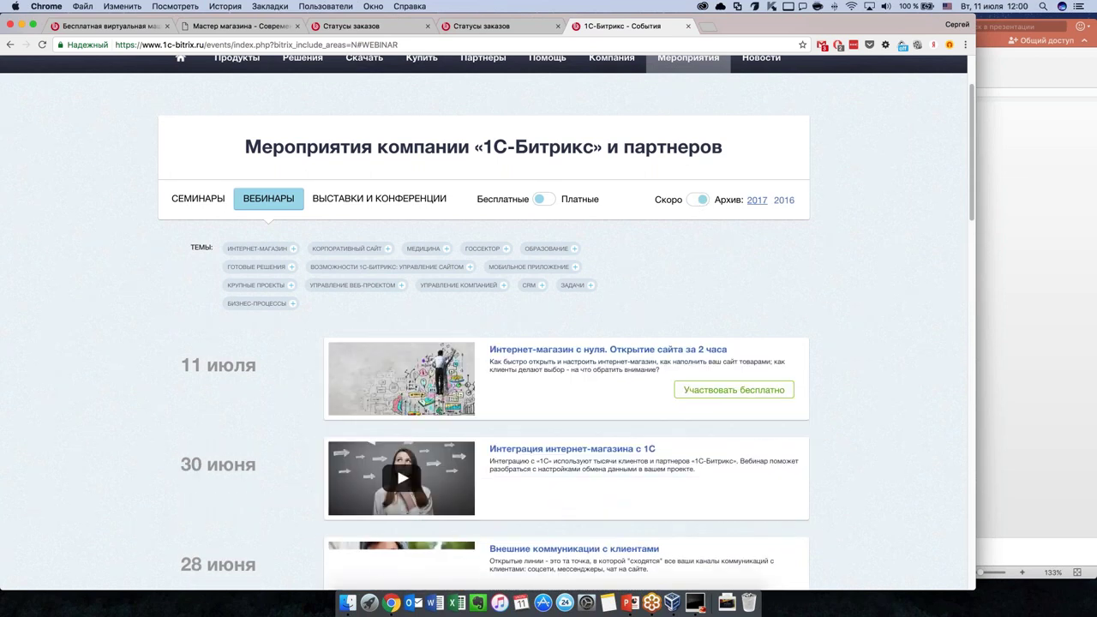
click(257, 250)
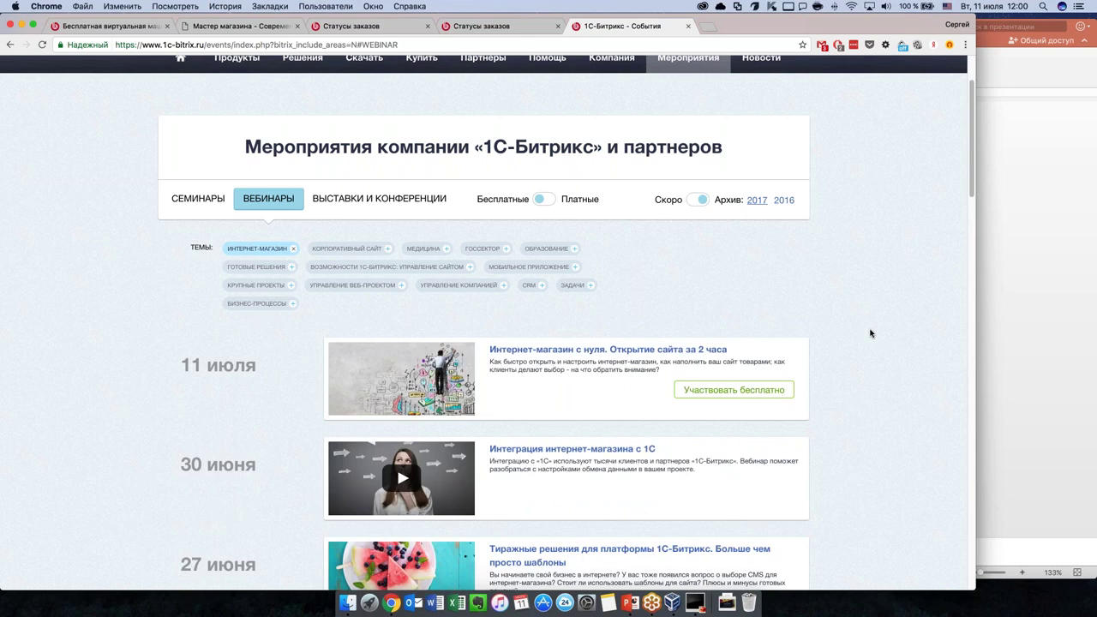
scroll(870, 332, down, 3)
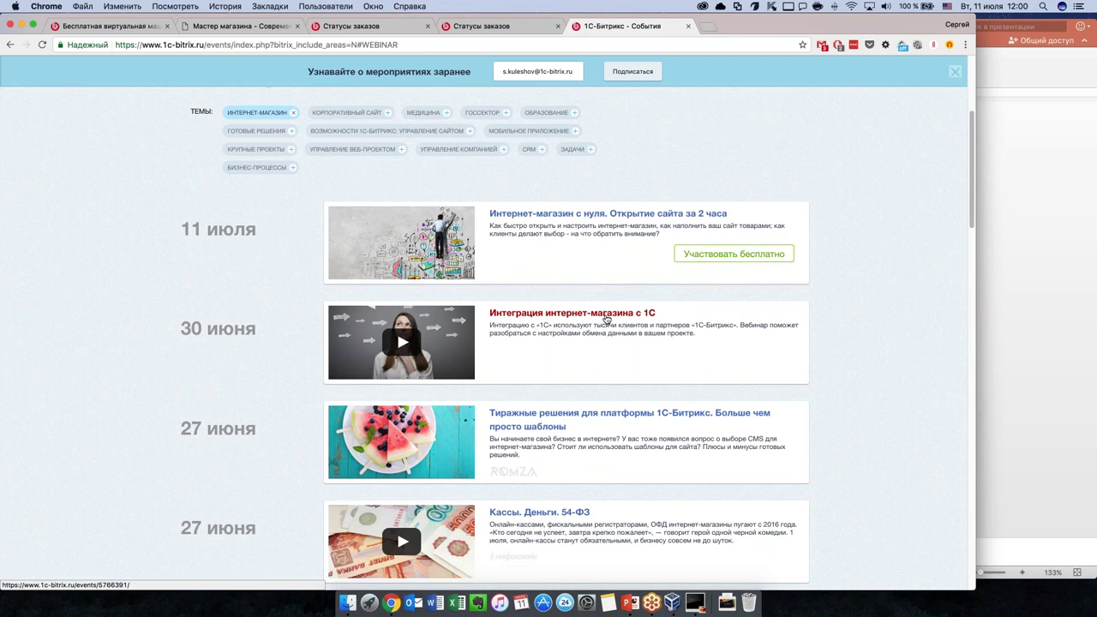
- Open the 30 June webinar 'Интеграция интернет-магазина с 1С' and read its description, program and experts
click(606, 318)
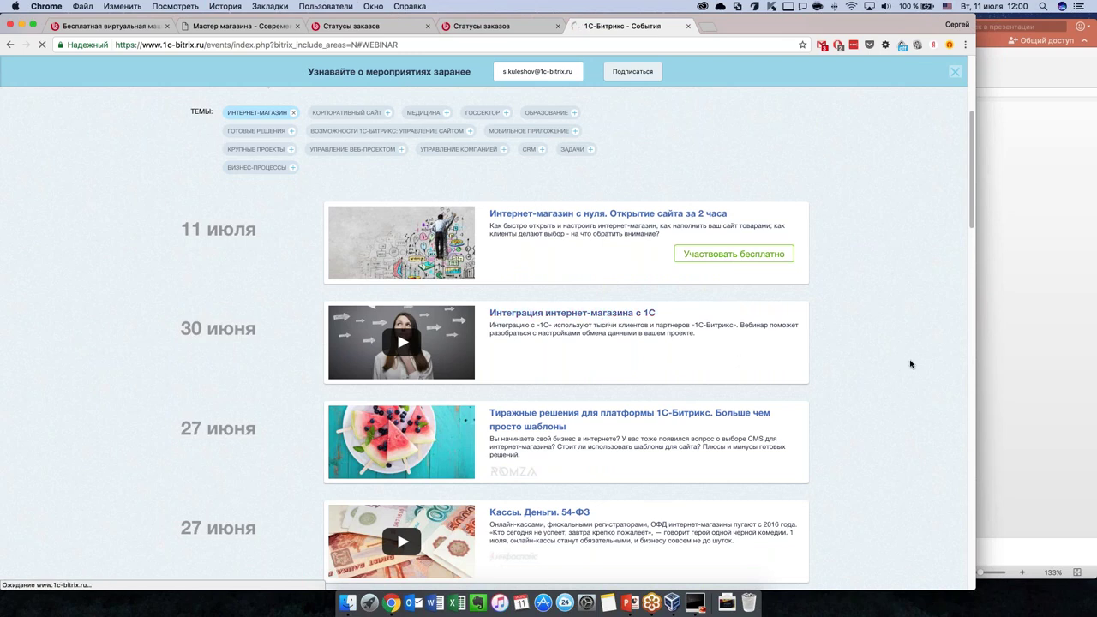
scroll(909, 362, down, 2)
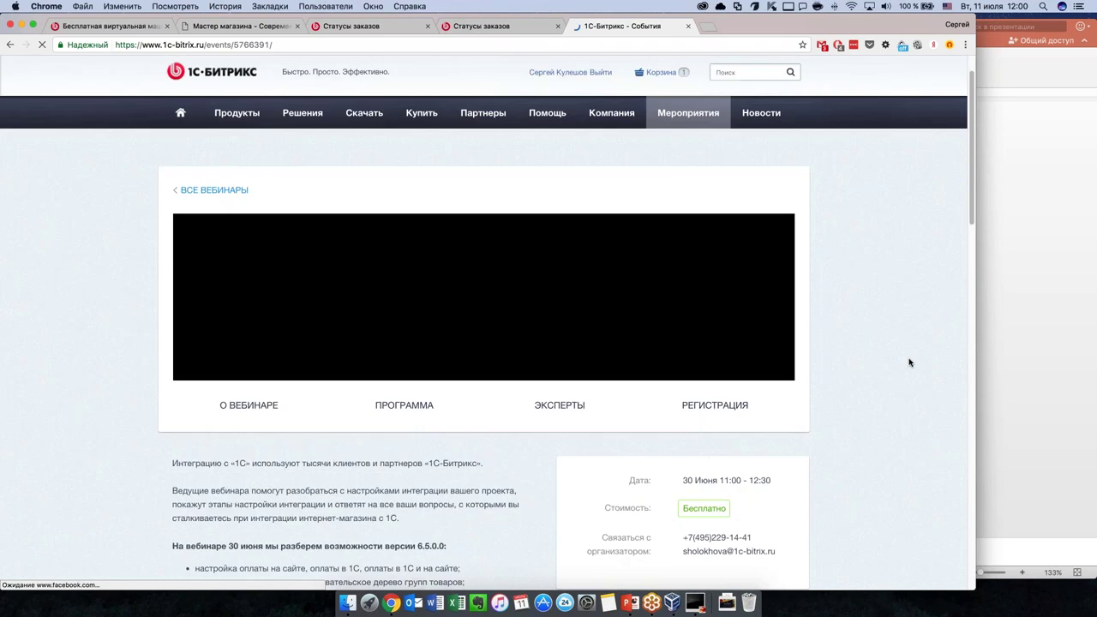
scroll(488, 400, down, 6)
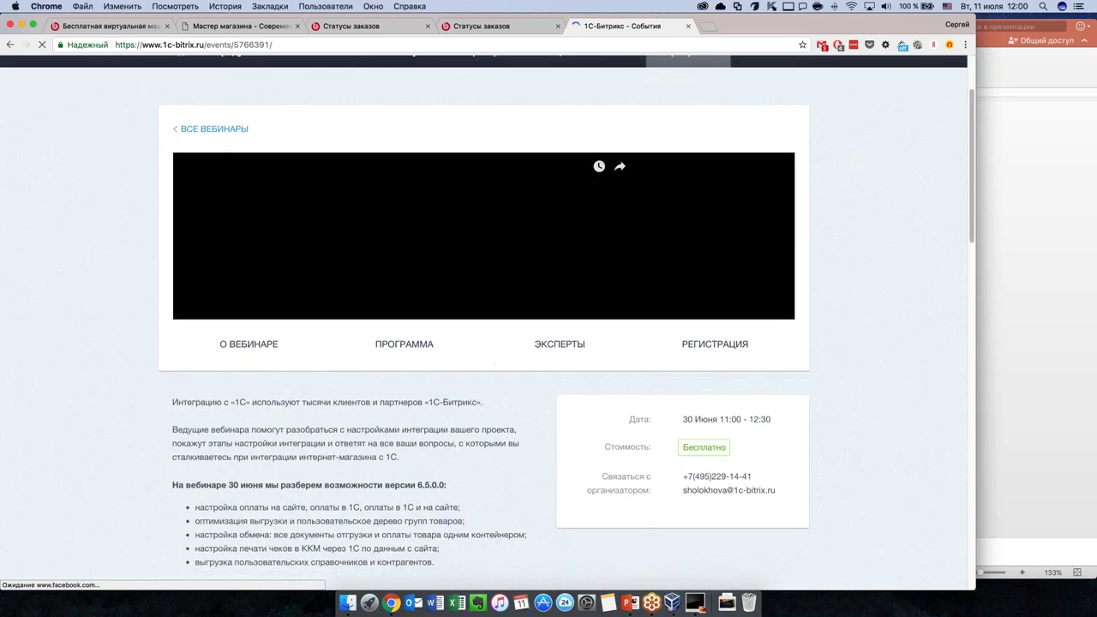
scroll(509, 435, down, 4)
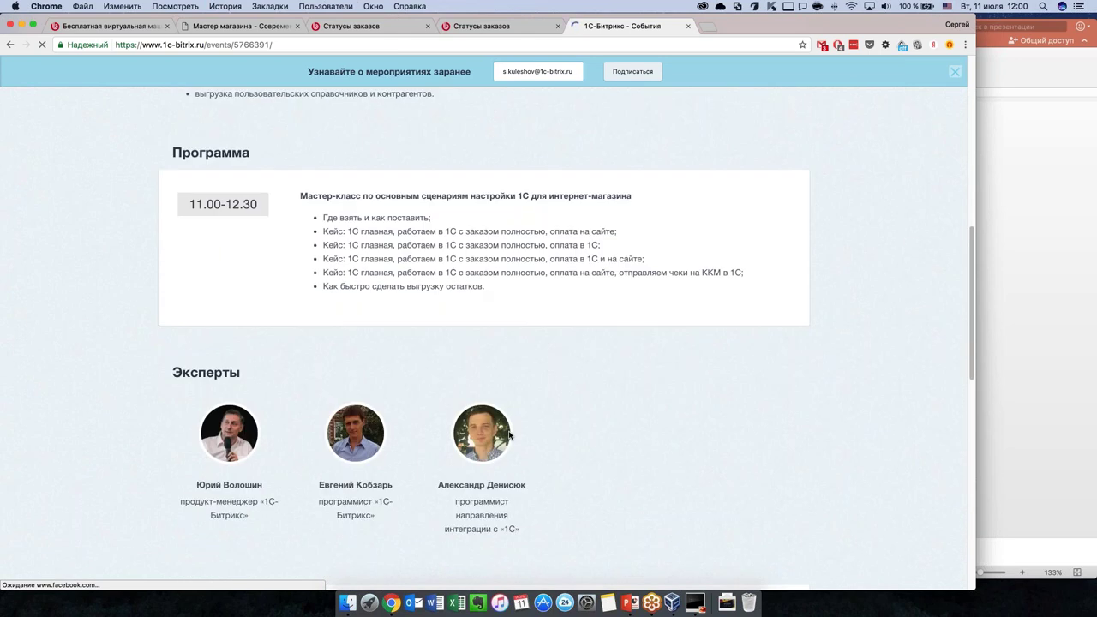
scroll(782, 443, up, 1)
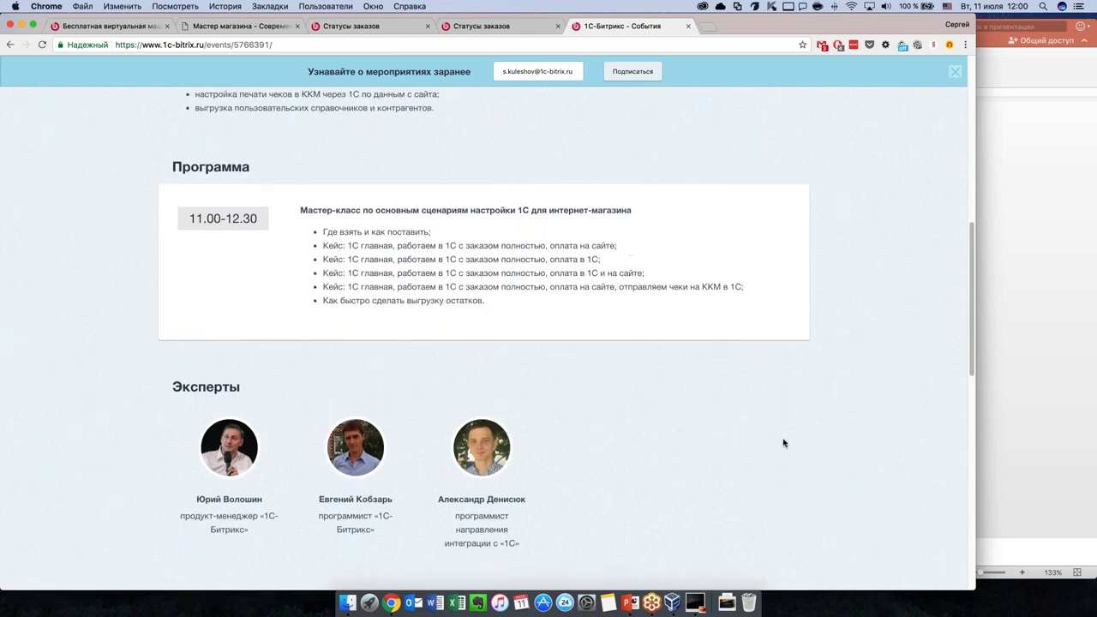
scroll(782, 443, up, 10)
scroll(897, 452, down, 2)
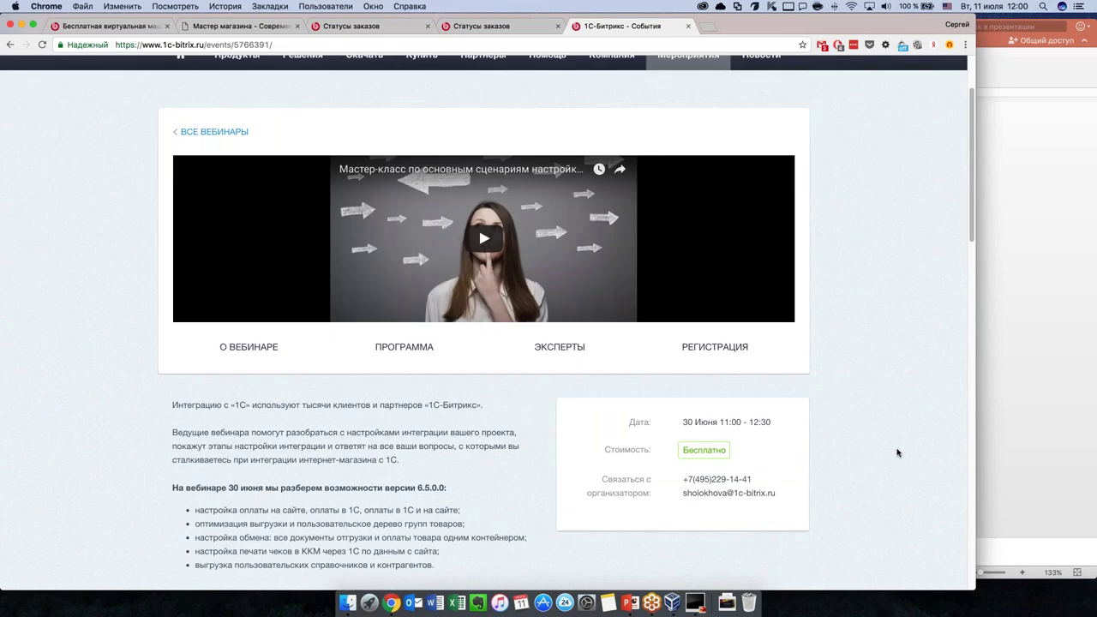
scroll(897, 452, down, 2)
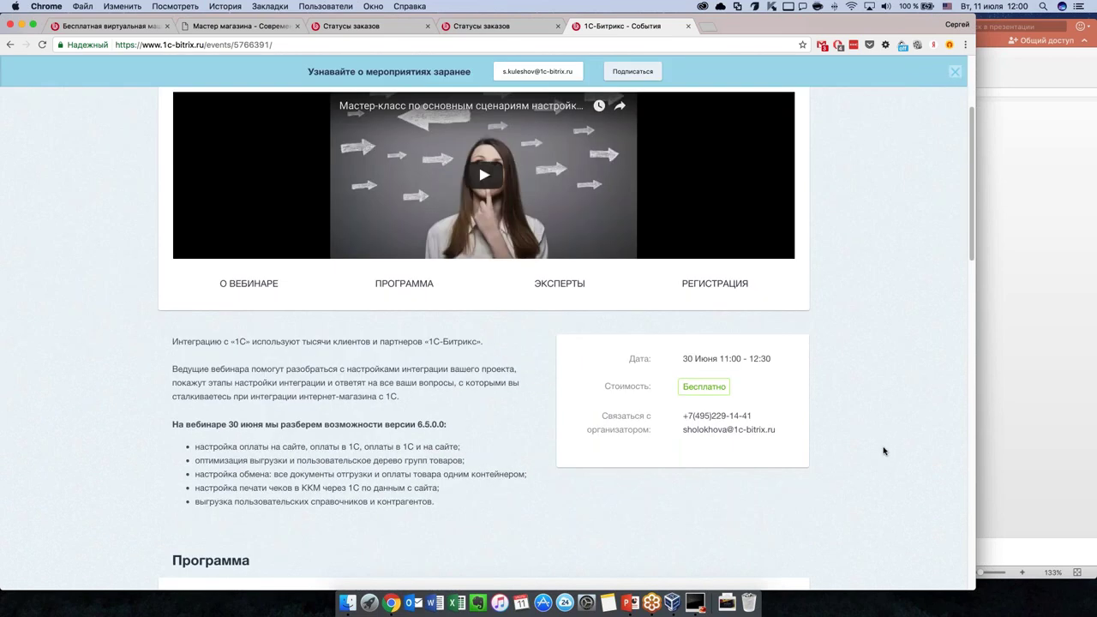
scroll(883, 451, up, 3)
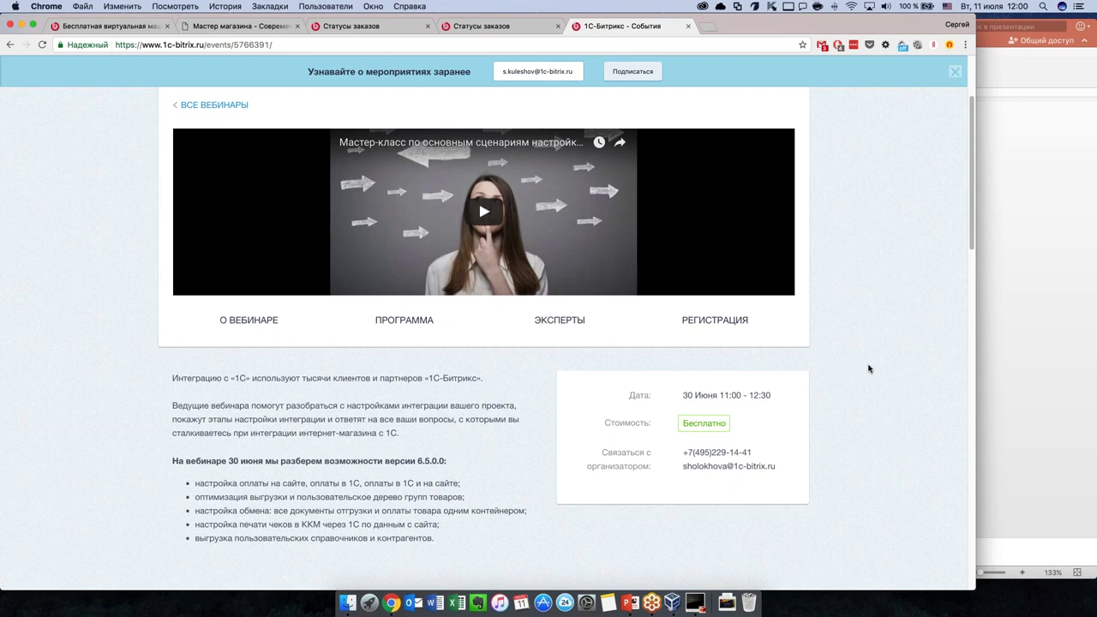
scroll(867, 369, down, 5)
scroll(868, 368, up, 5)
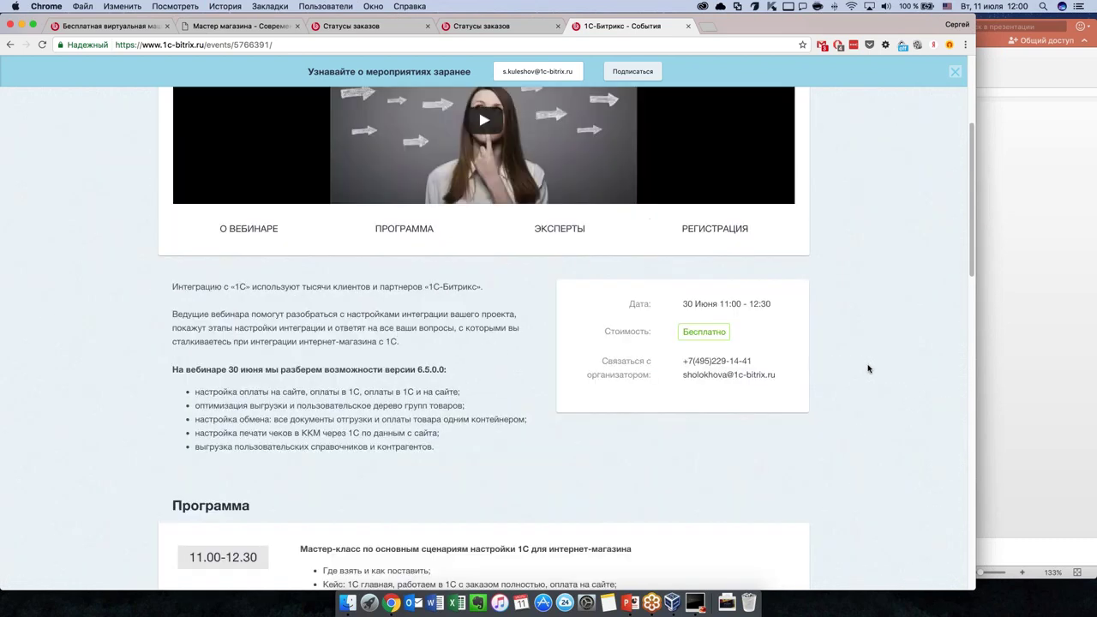
scroll(868, 338, up, 2)
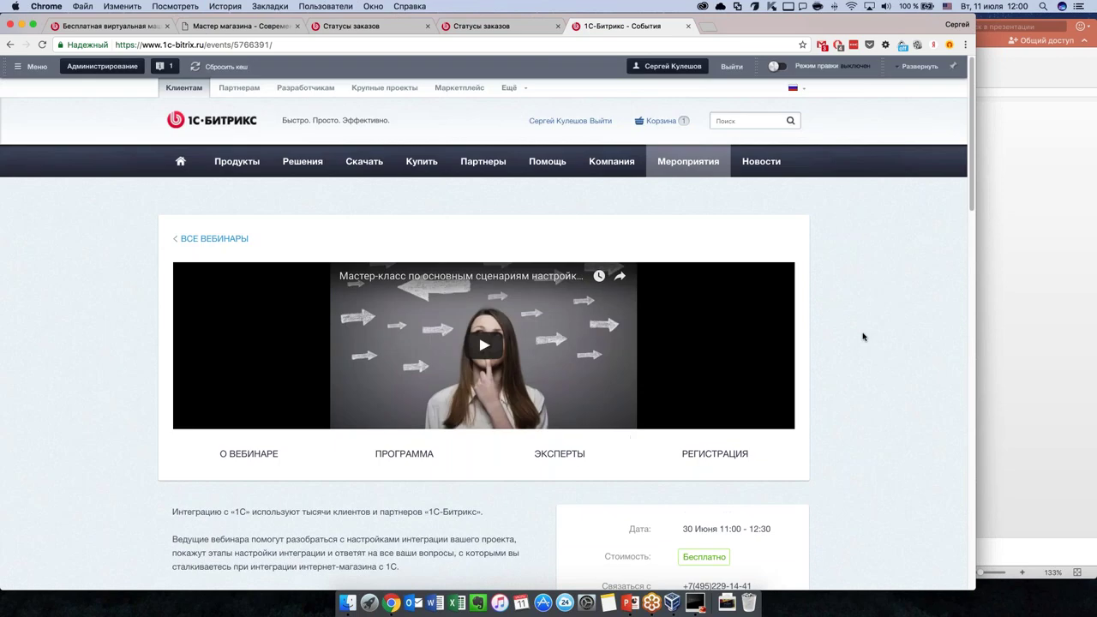
- From the Мастер магазина tab, open manual product entry for the Одежда catalog
click(243, 26)
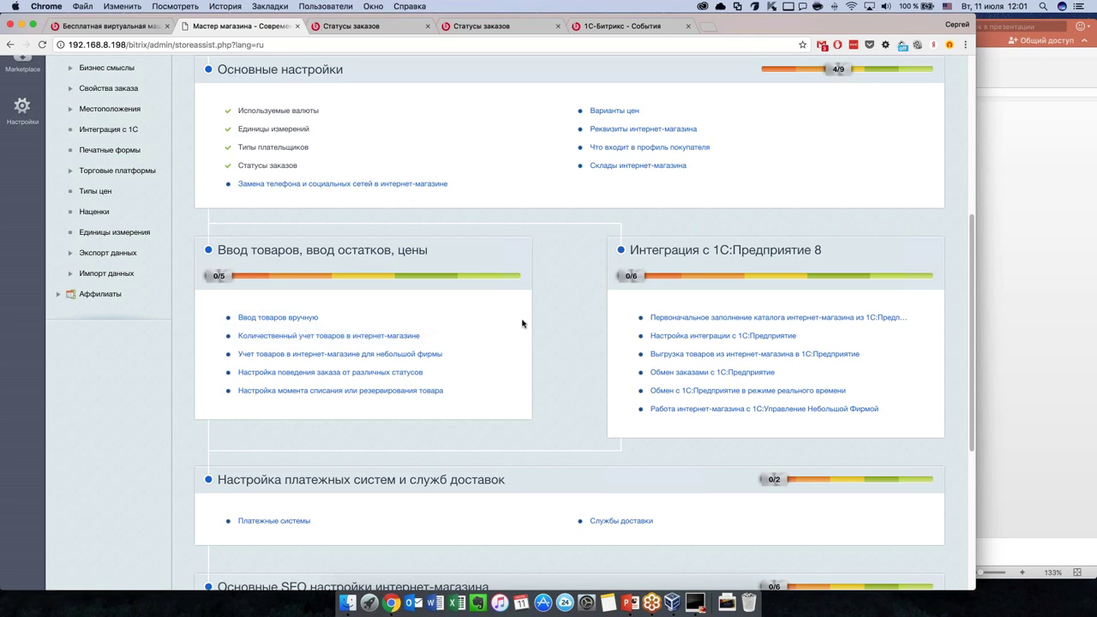
click(277, 317)
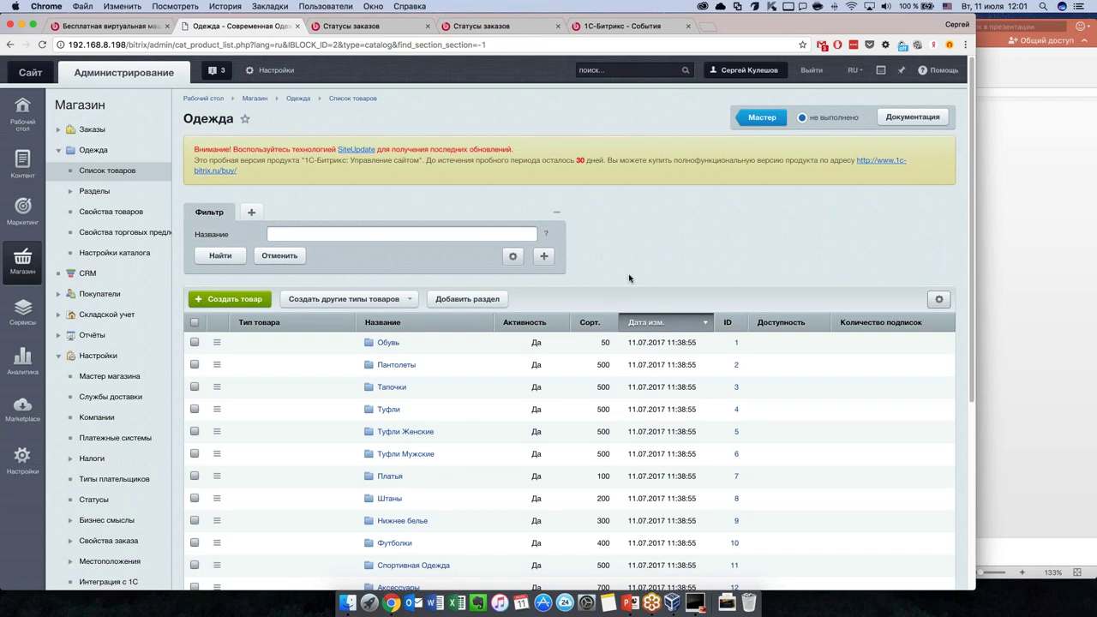
scroll(629, 277, down, 3)
scroll(629, 278, up, 3)
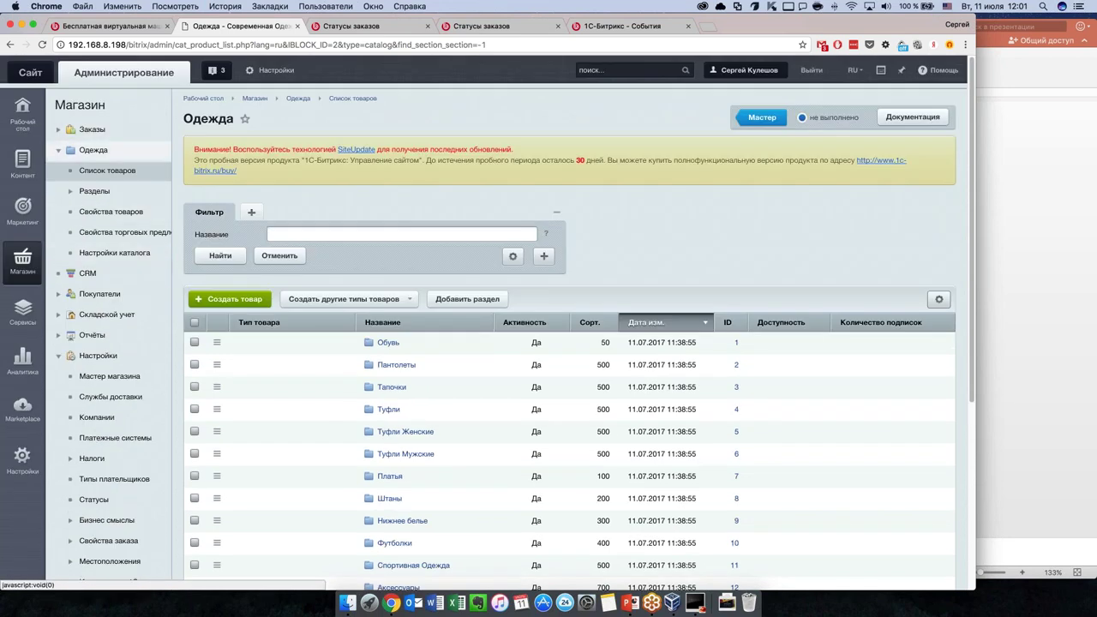
scroll(429, 294, down, 5)
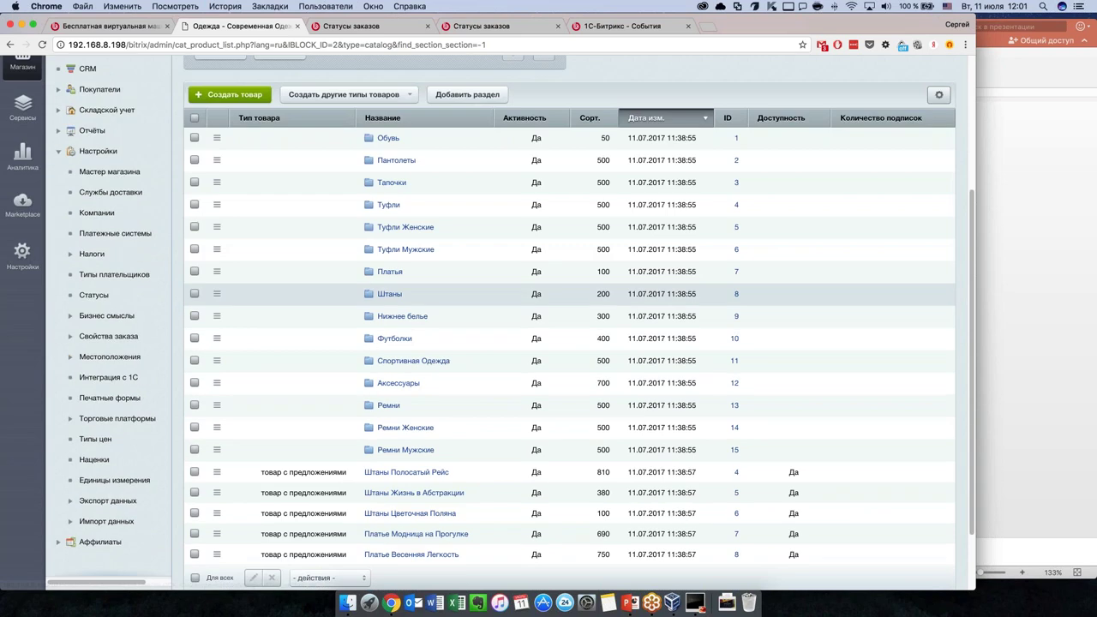
scroll(521, 343, down, 1)
scroll(521, 351, up, 2)
scroll(521, 351, down, 1)
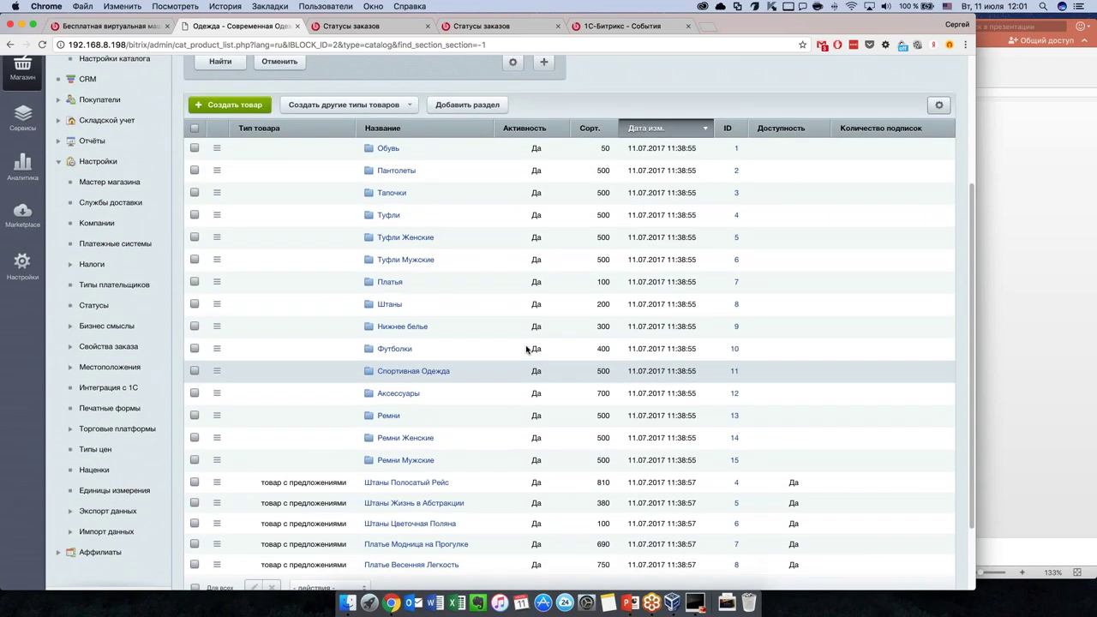
scroll(526, 349, up, 5)
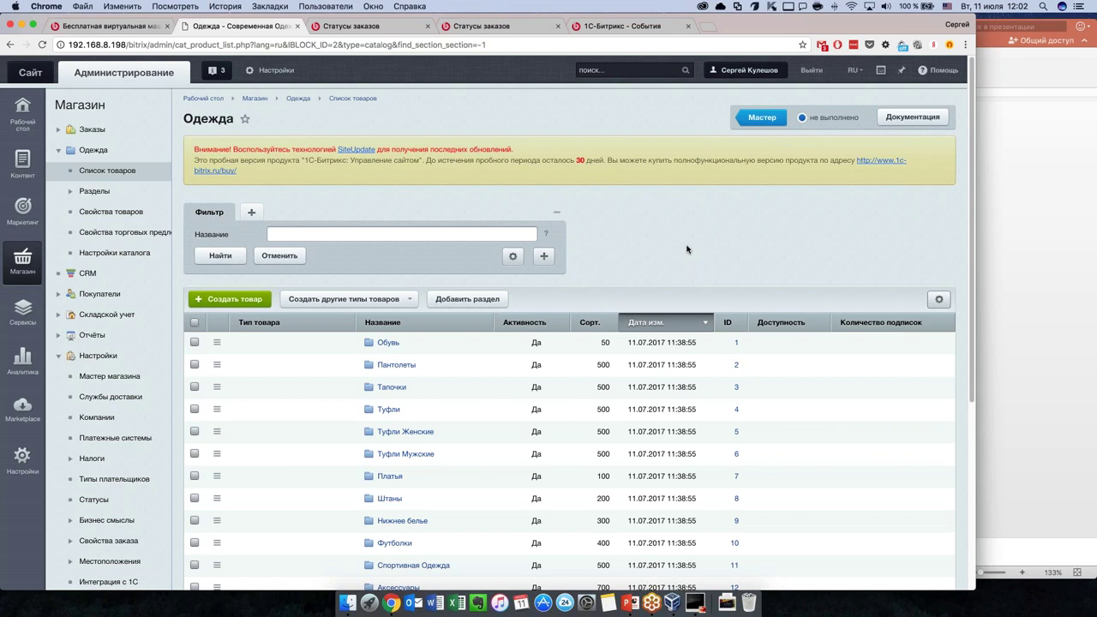
scroll(687, 249, down, 2)
scroll(612, 409, down, 5)
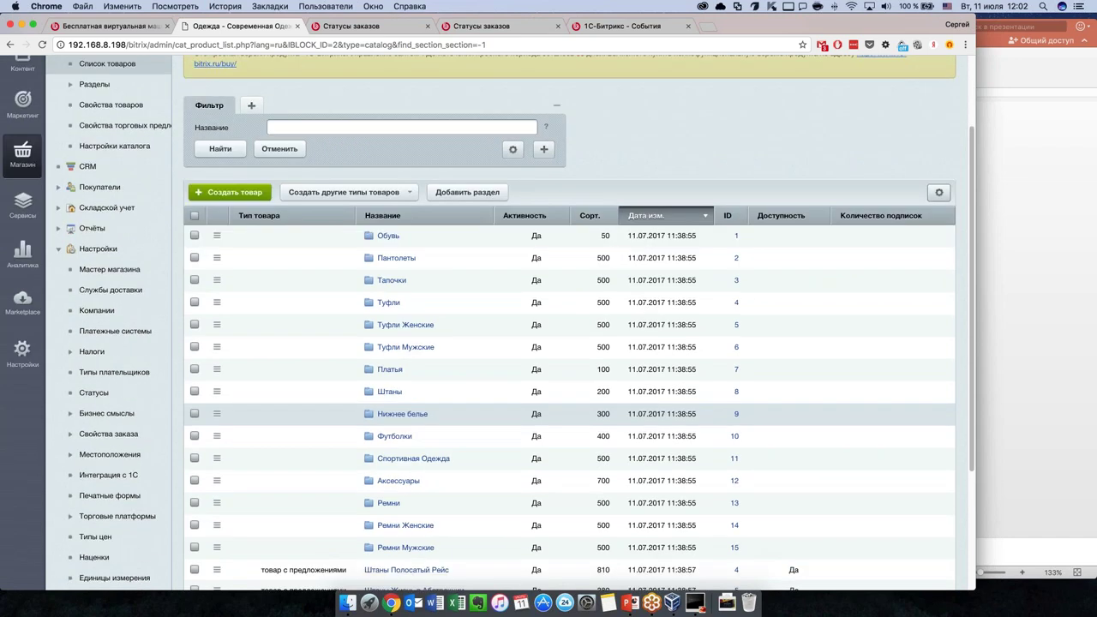
scroll(613, 409, down, 1)
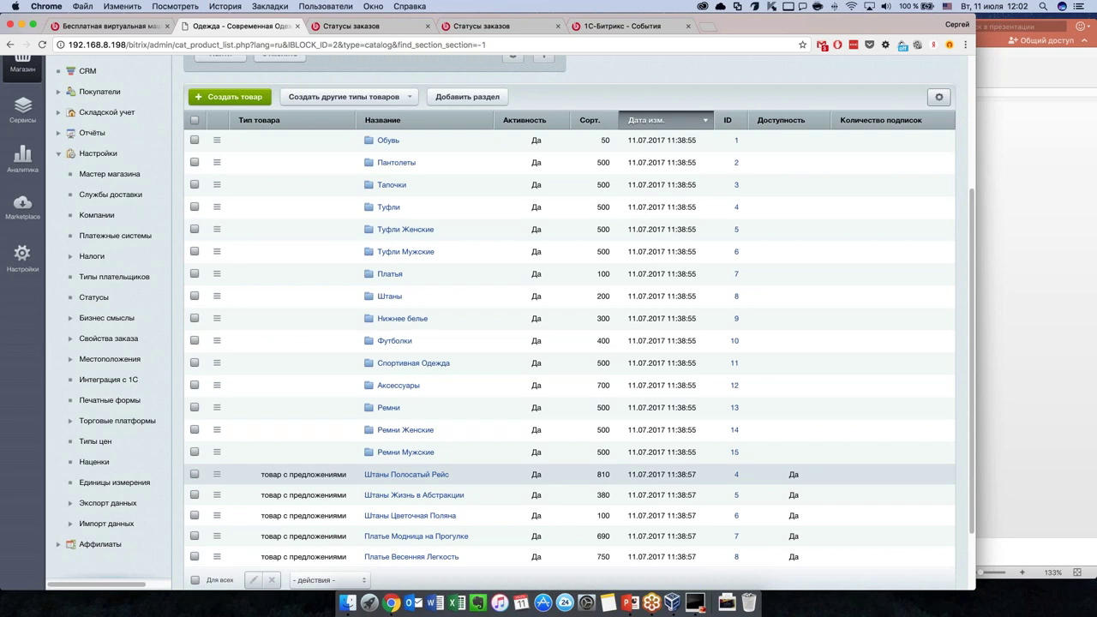
scroll(613, 446, down, 2)
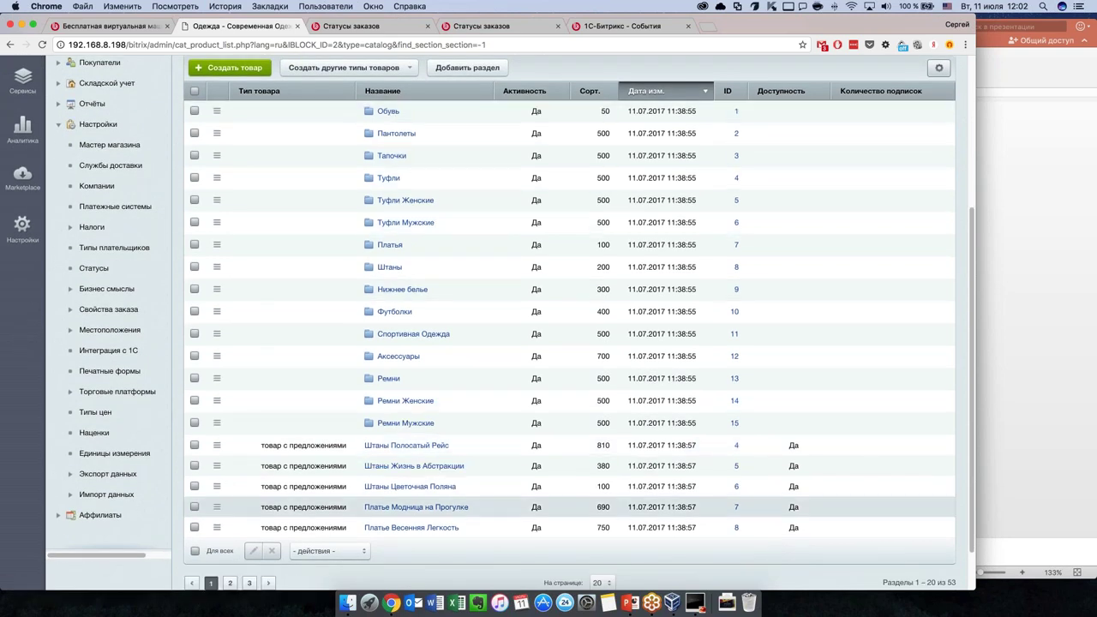
scroll(576, 366, up, 2)
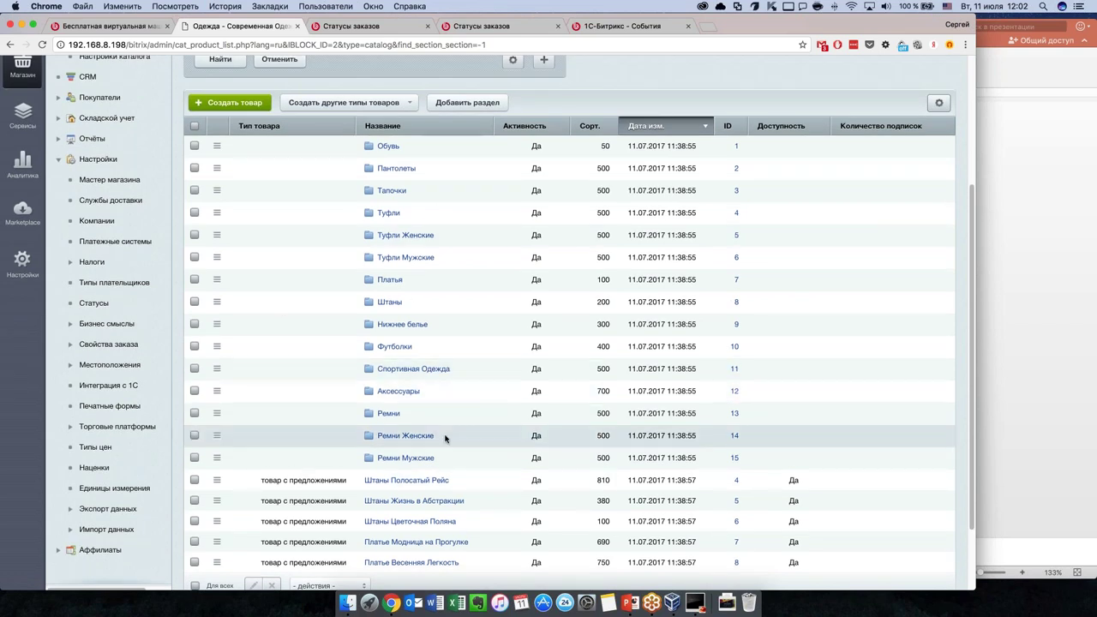
scroll(540, 437, down, 1)
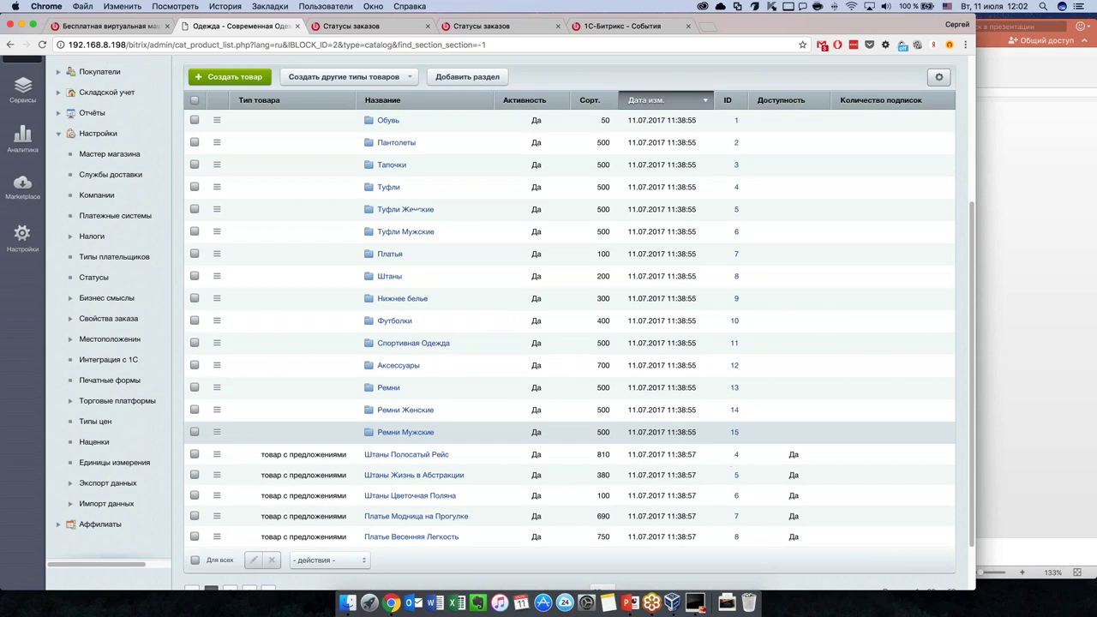
scroll(548, 450, up, 3)
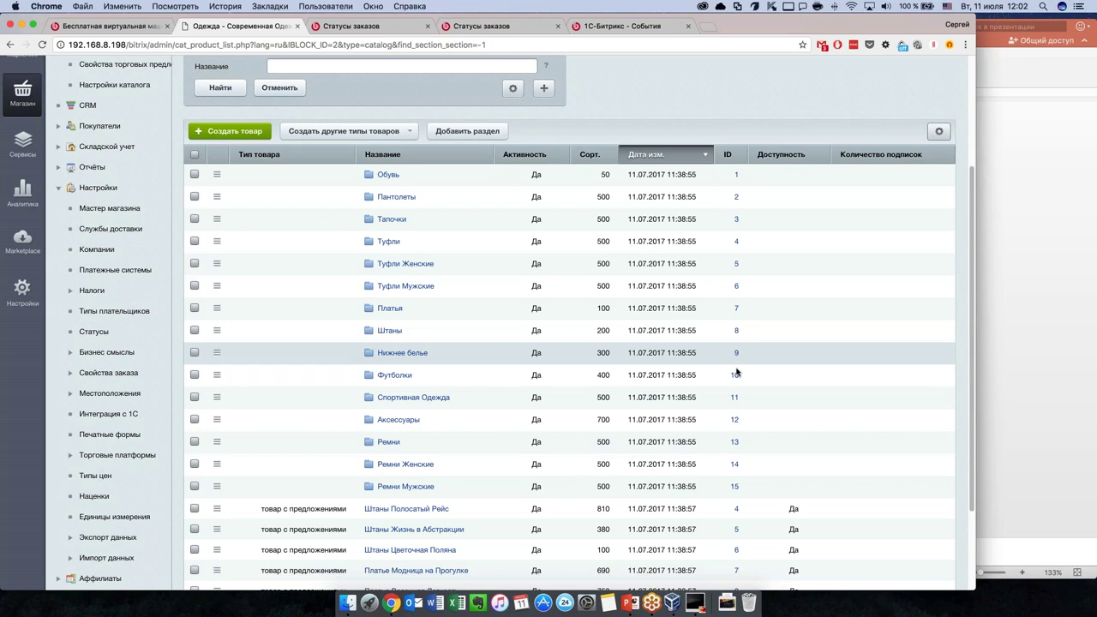
scroll(797, 465, down, 3)
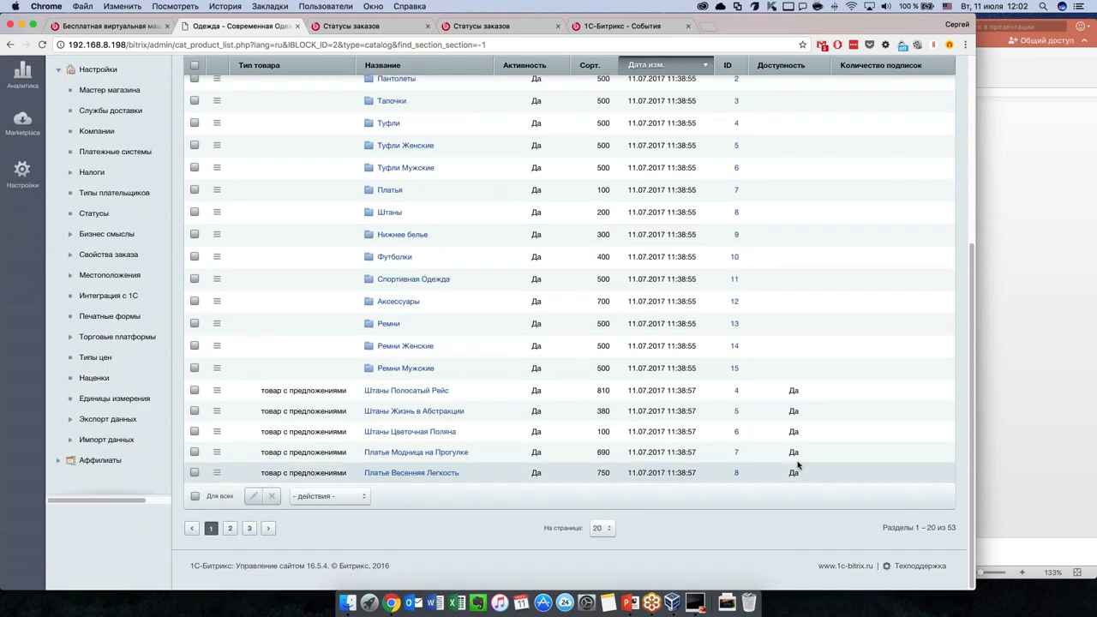
scroll(894, 269, up, 4)
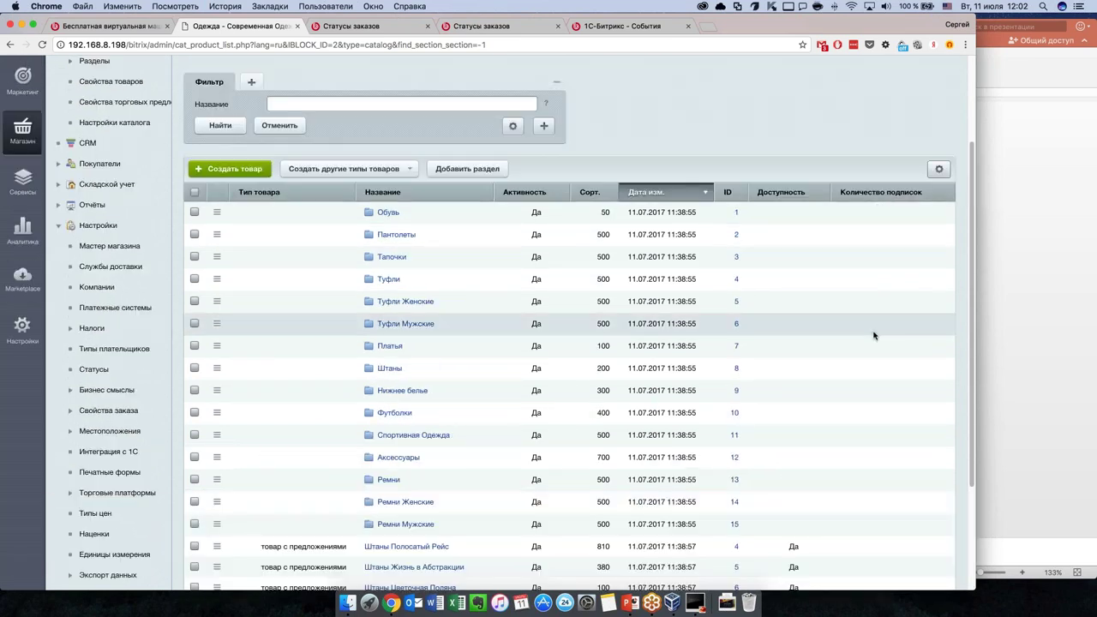
scroll(873, 335, down, 3)
scroll(869, 289, up, 5)
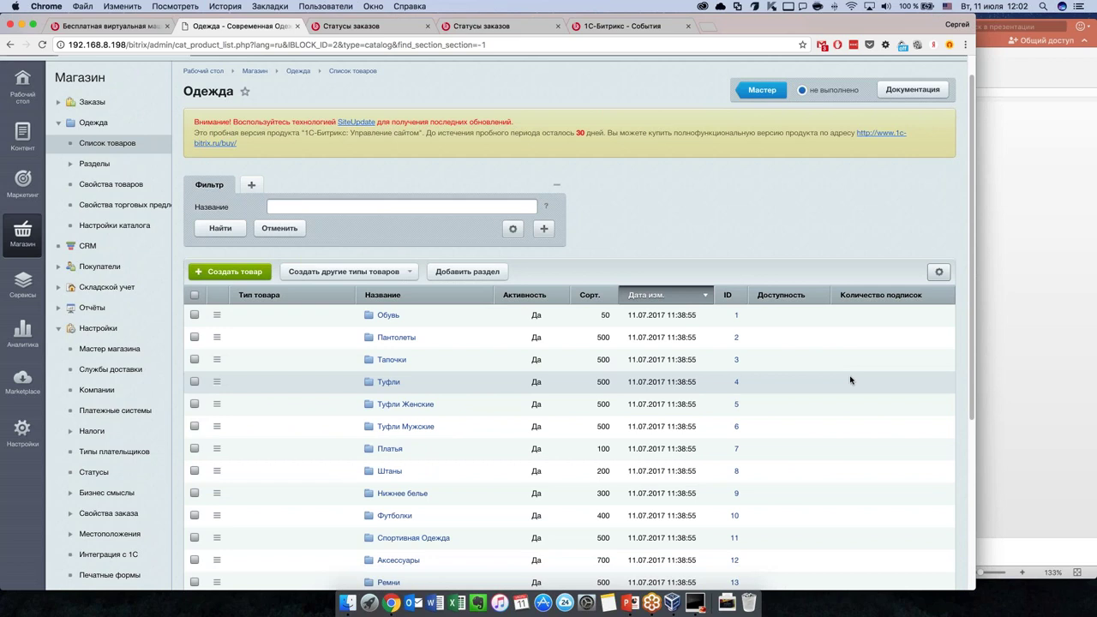
scroll(819, 399, down, 2)
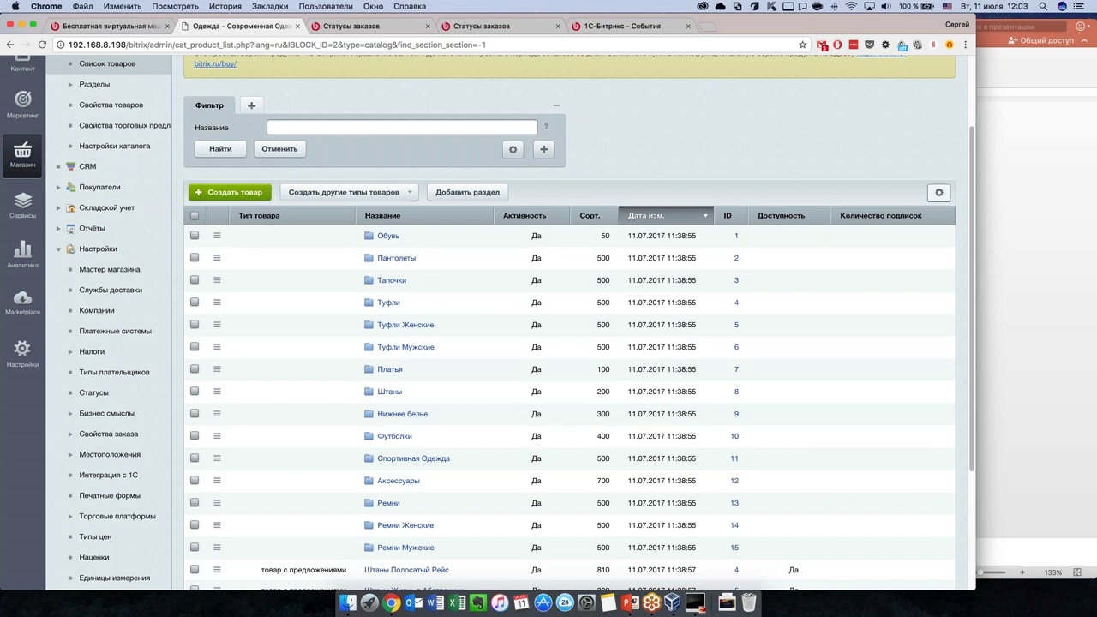
- Open the column settings for the product list
click(938, 192)
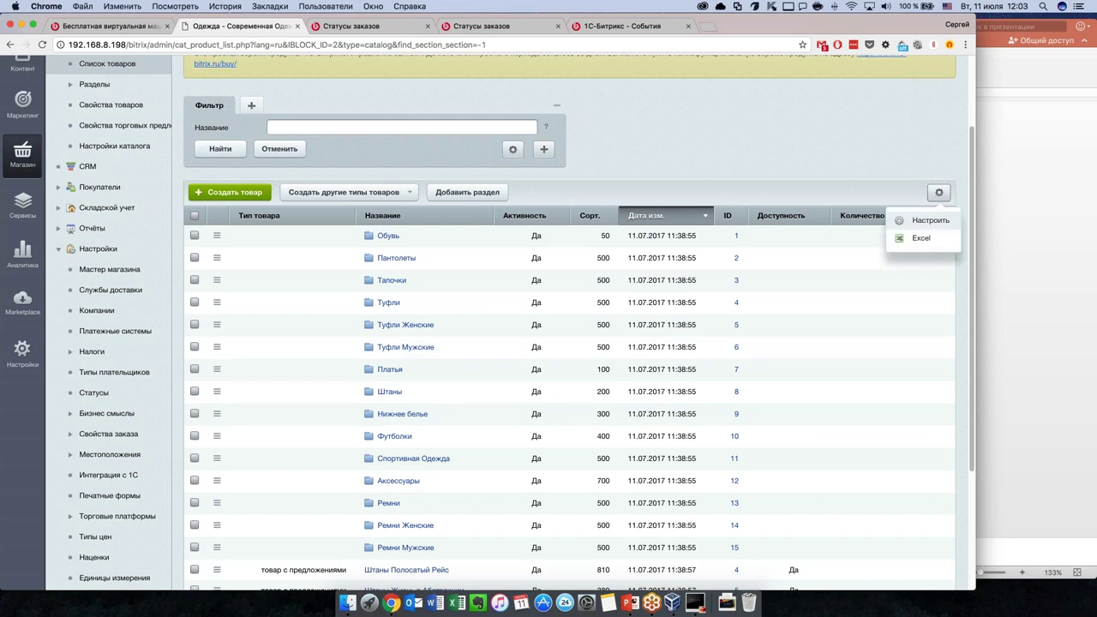
click(929, 220)
scroll(405, 309, down, 3)
scroll(405, 309, down, 5)
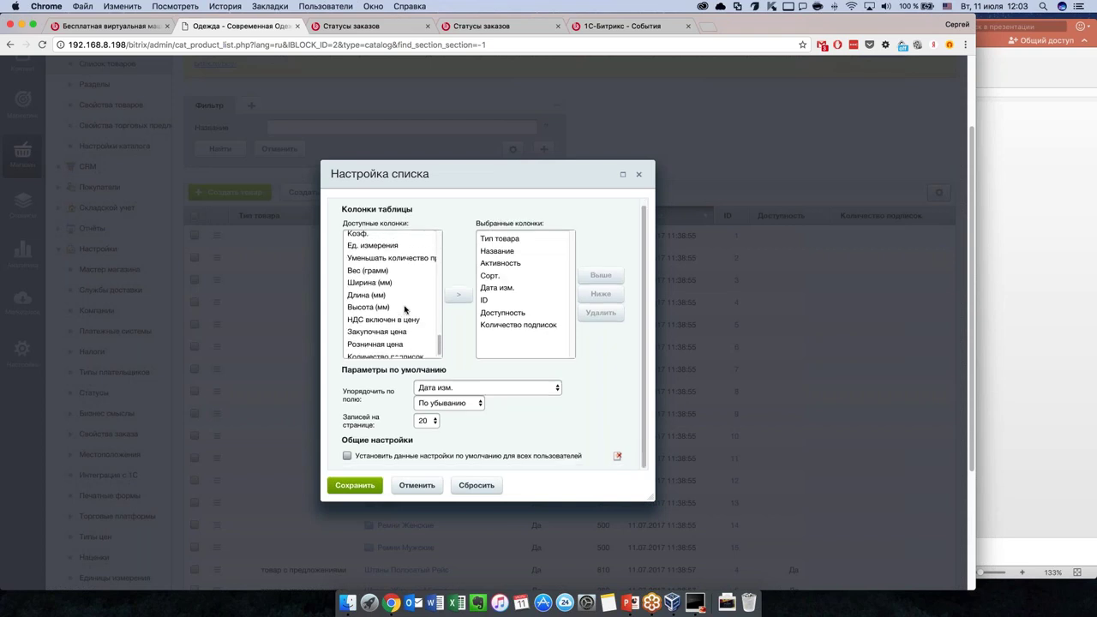
scroll(405, 309, up, 6)
scroll(524, 317, up, 1)
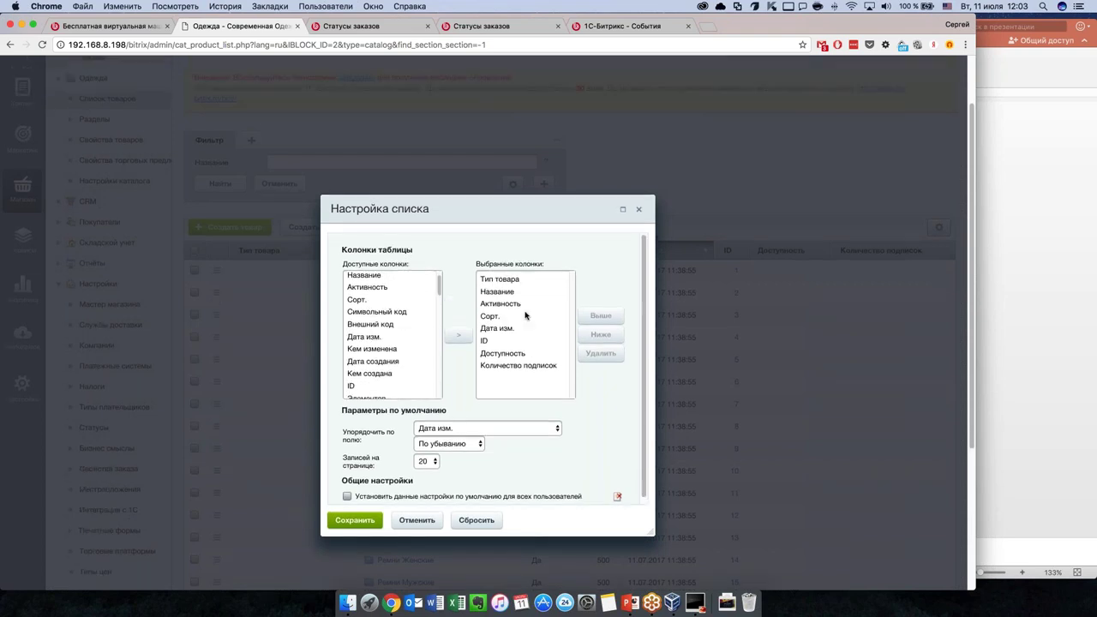
- Remove the ID, Дата изм. and Сорт. columns from the displayed columns
click(512, 341)
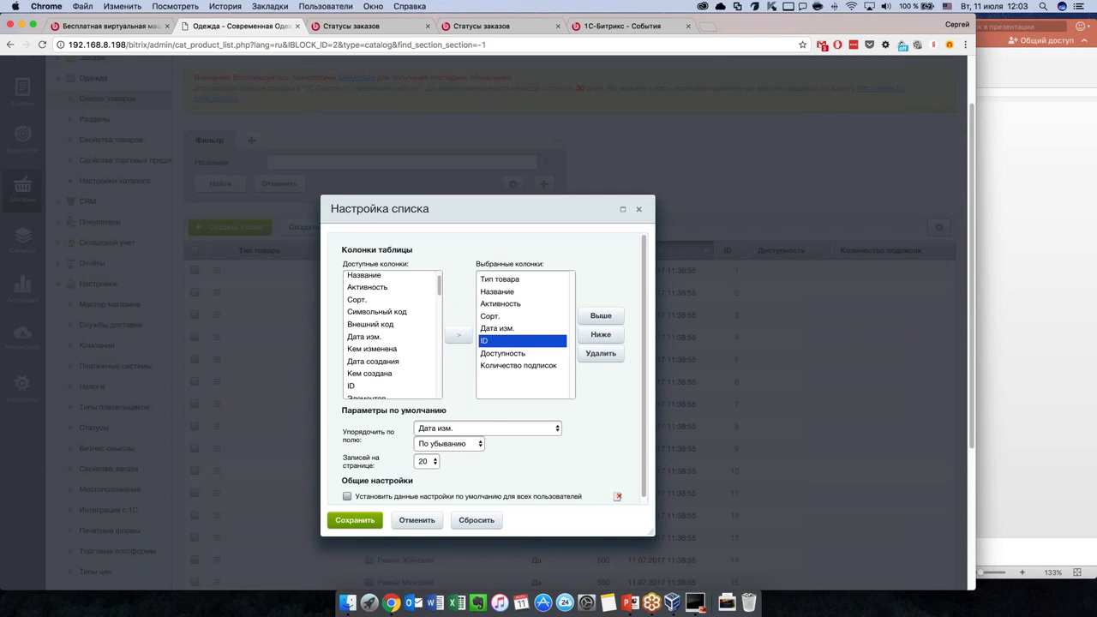
click(607, 359)
click(528, 331)
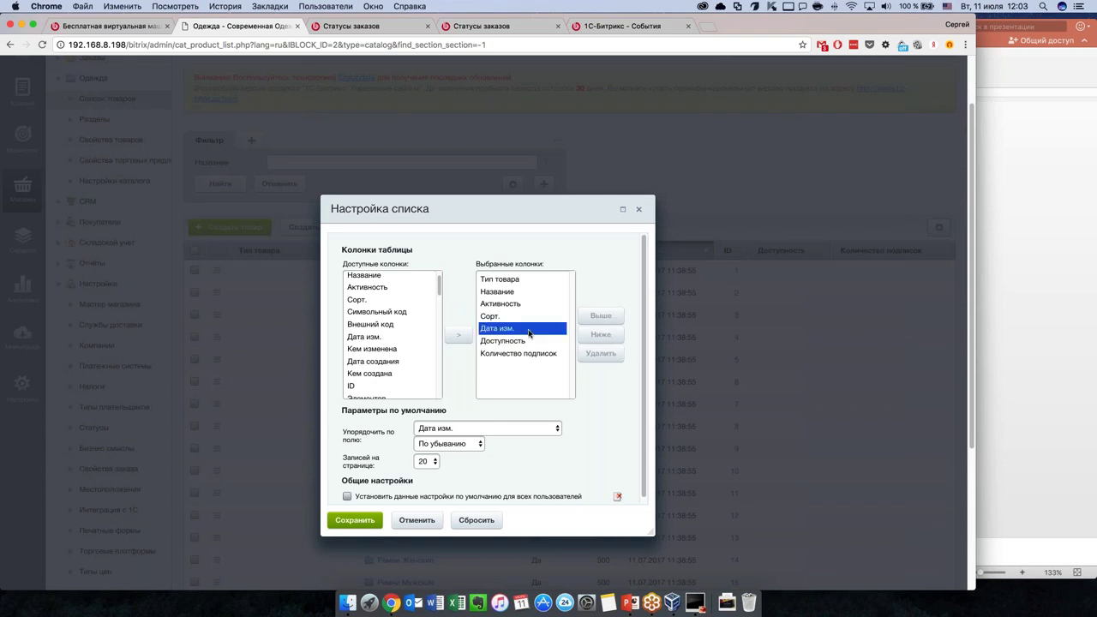
click(600, 353)
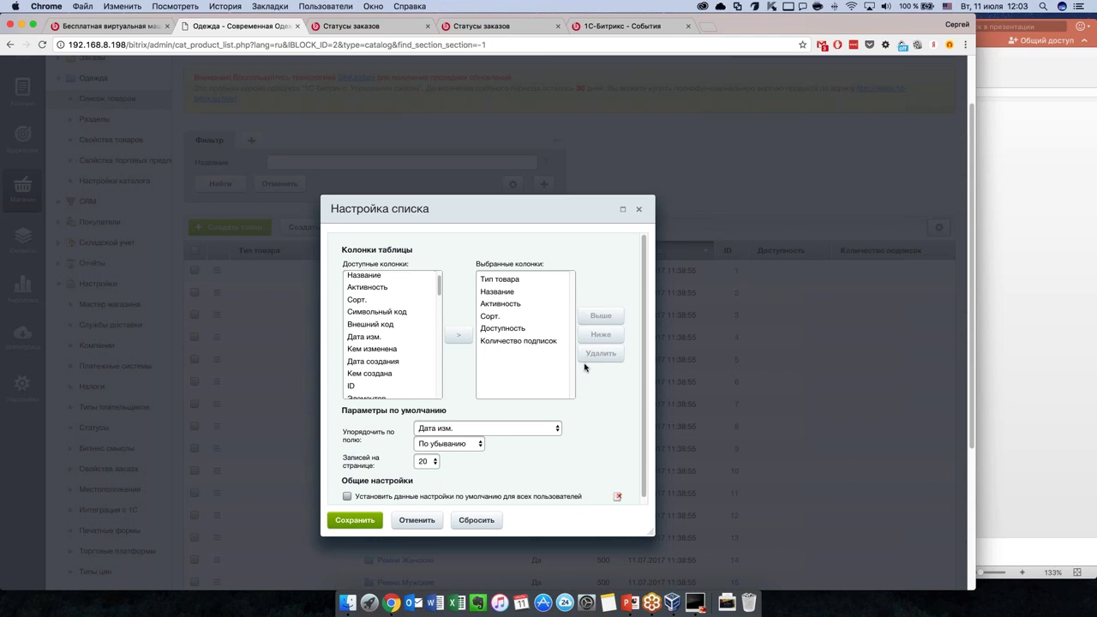
click(528, 317)
click(601, 353)
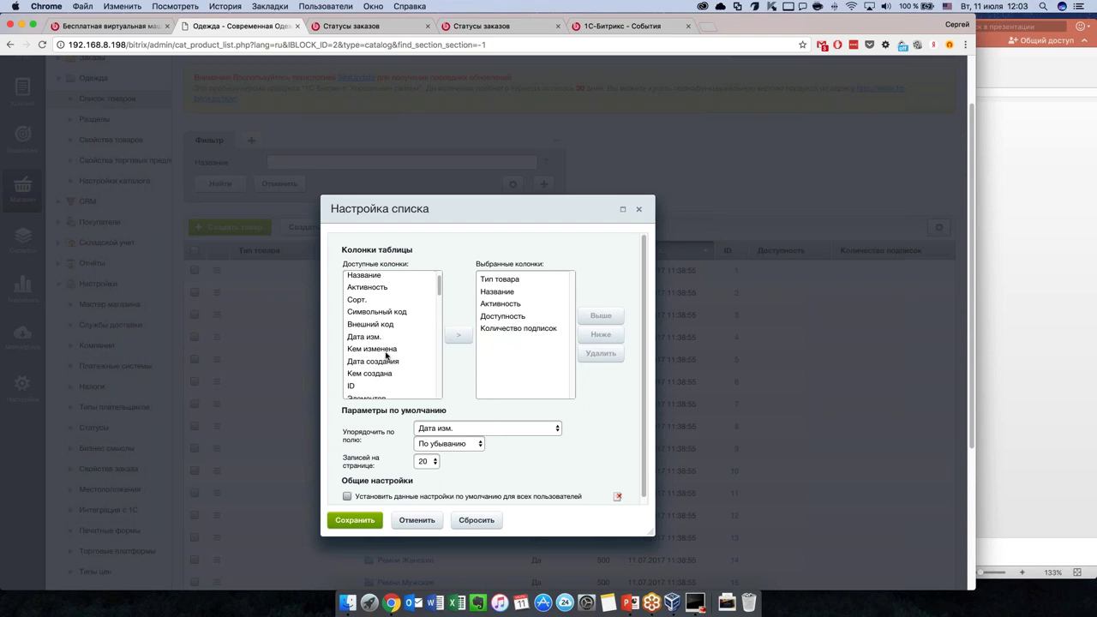
scroll(387, 354, down, 1)
scroll(387, 354, up, 2)
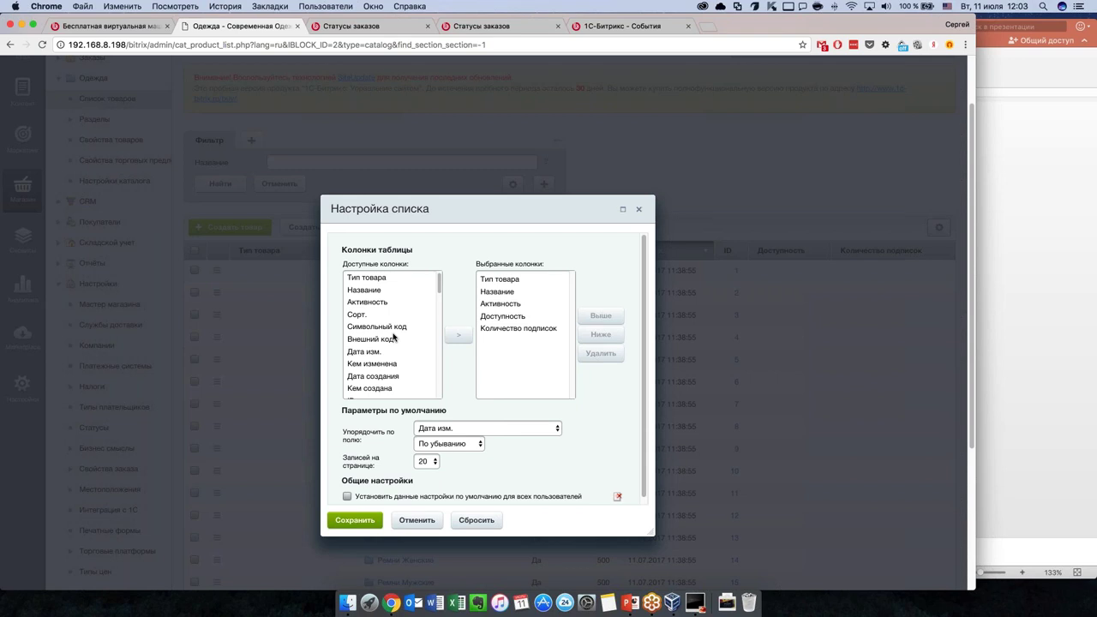
scroll(395, 354, down, 3)
scroll(395, 355, down, 5)
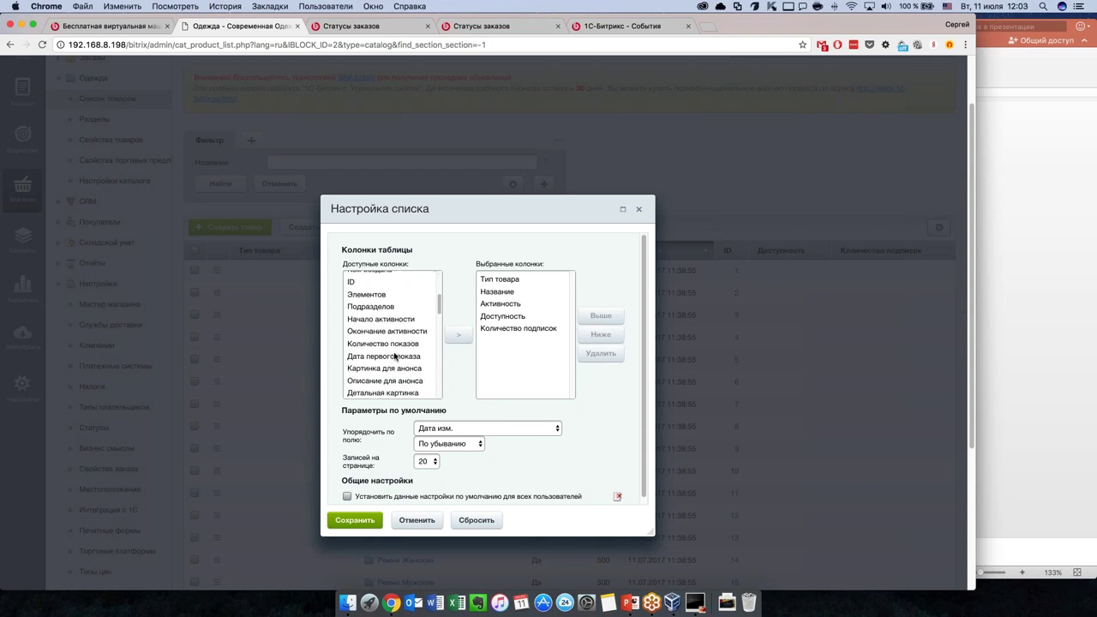
scroll(396, 356, down, 2)
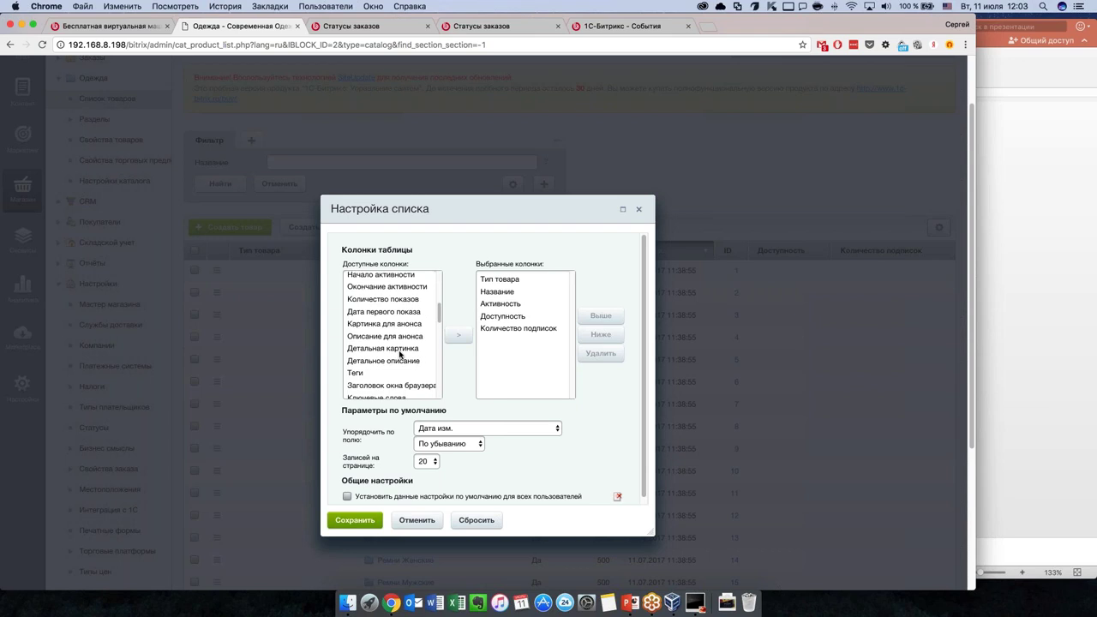
- Add Картинка для анонса and Артикул to the displayed columns
click(408, 324)
click(458, 335)
scroll(403, 371, down, 3)
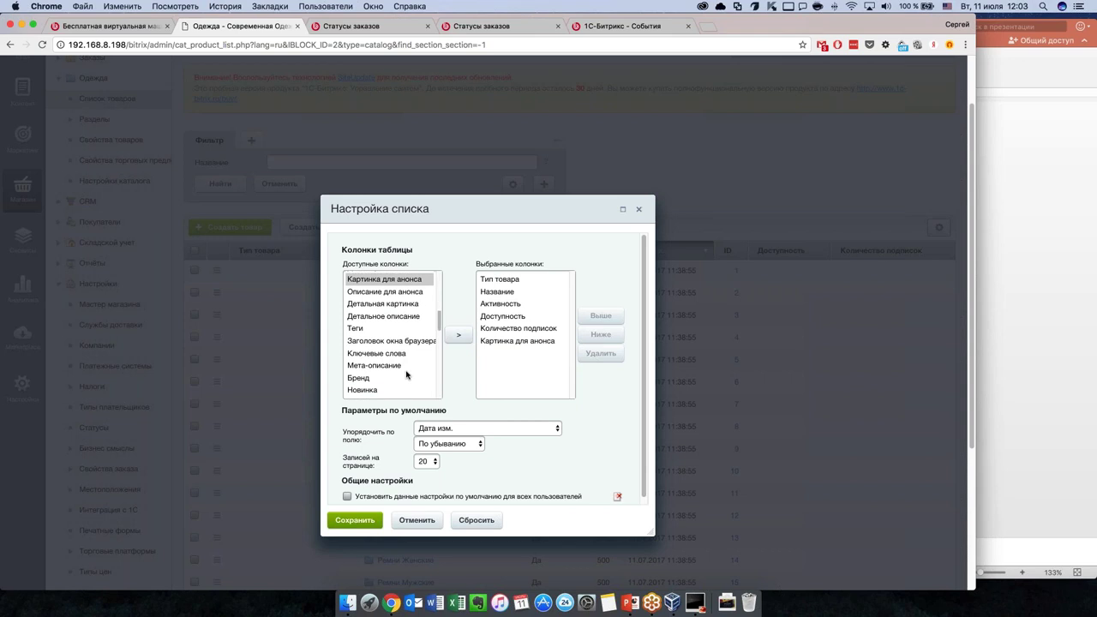
scroll(405, 371, down, 2)
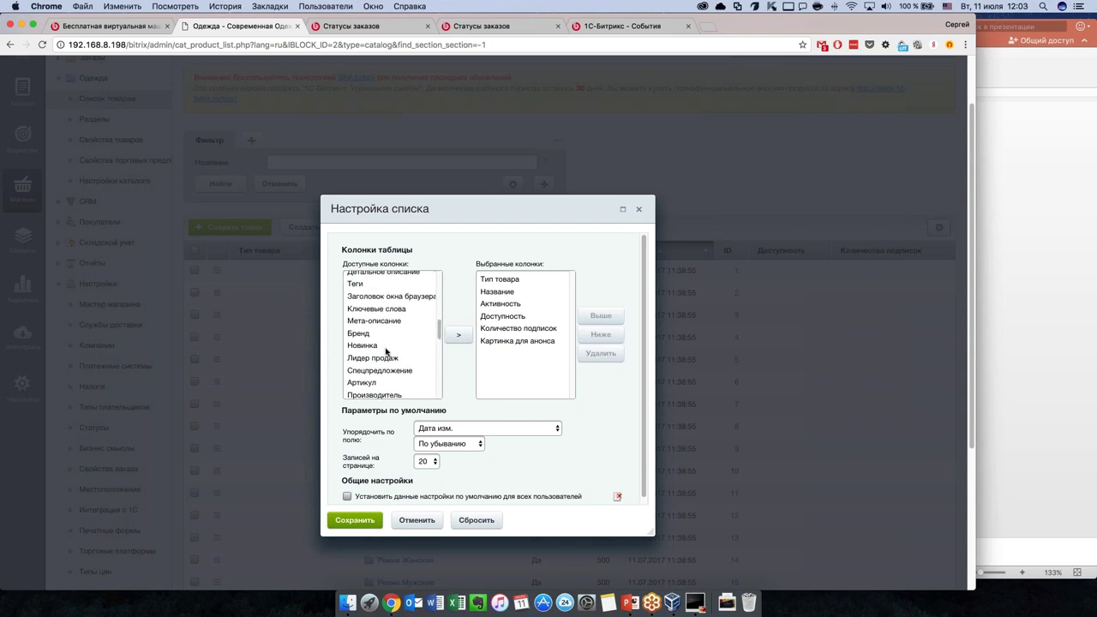
scroll(387, 364, down, 1)
click(390, 375)
click(458, 335)
scroll(410, 377, down, 2)
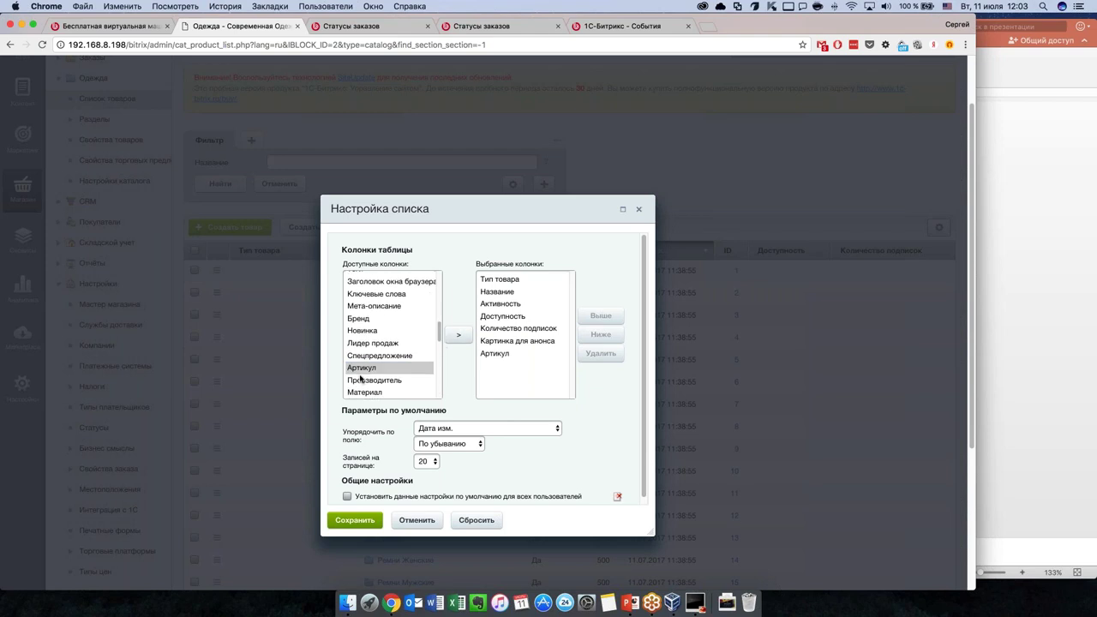
click(500, 359)
- Add the Розничная цена column to the displayed columns
scroll(394, 367, down, 2)
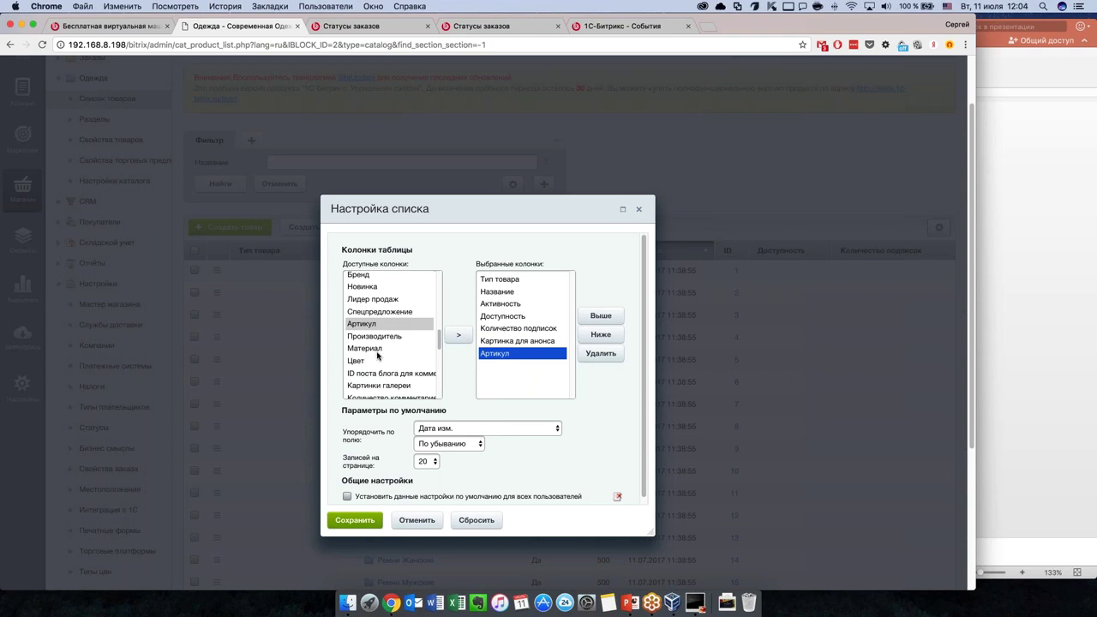
click(377, 352)
click(379, 359)
scroll(382, 367, down, 3)
scroll(384, 370, down, 5)
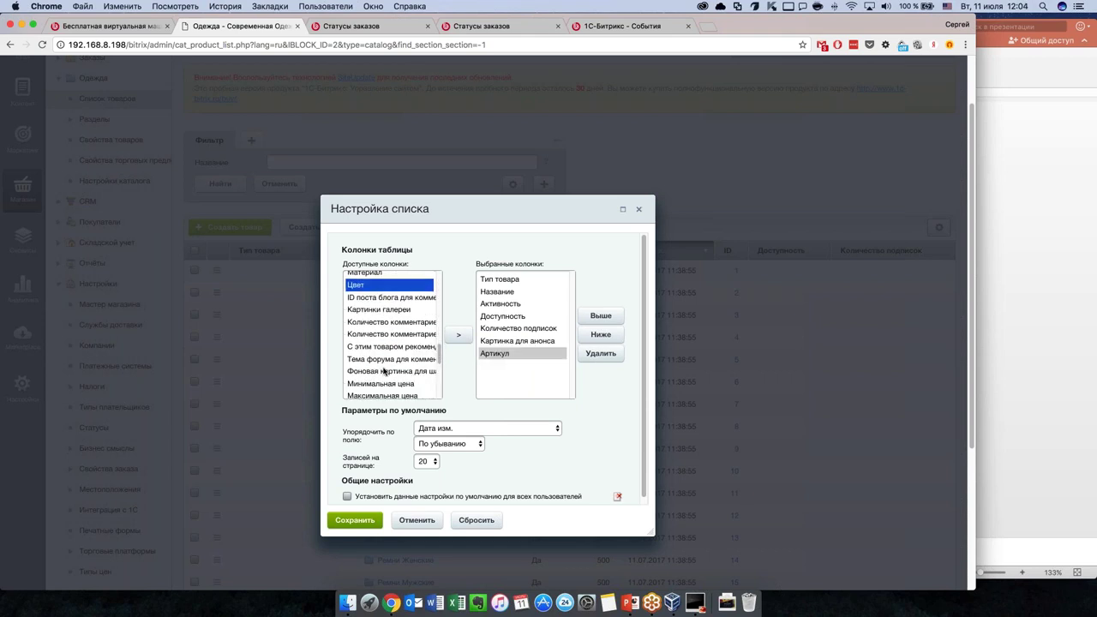
scroll(383, 370, down, 6)
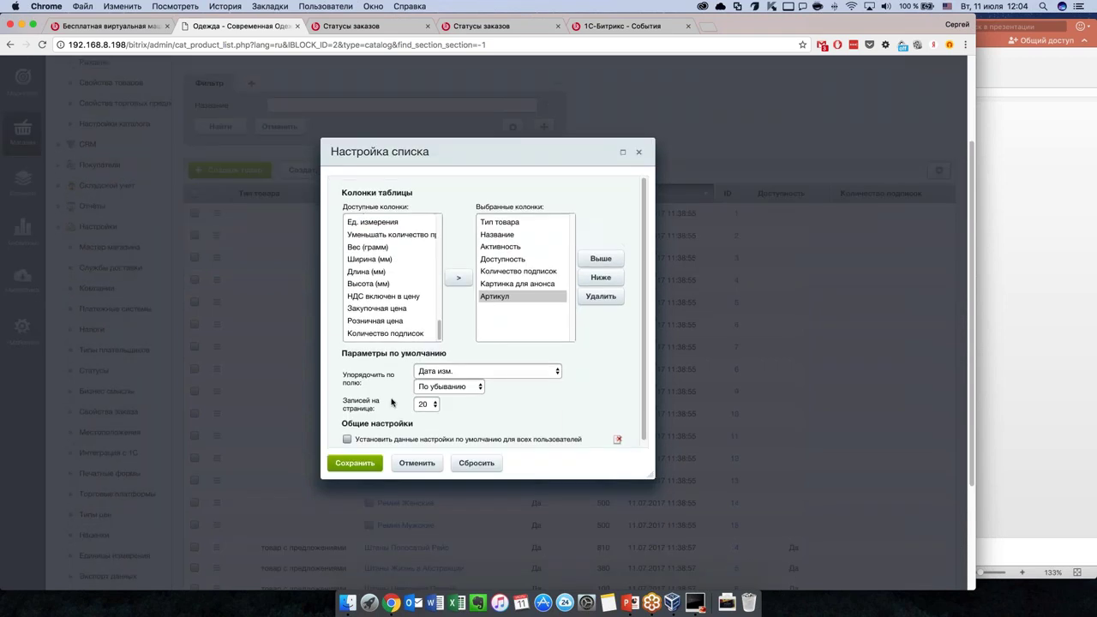
scroll(381, 321, up, 1)
scroll(381, 321, down, 1)
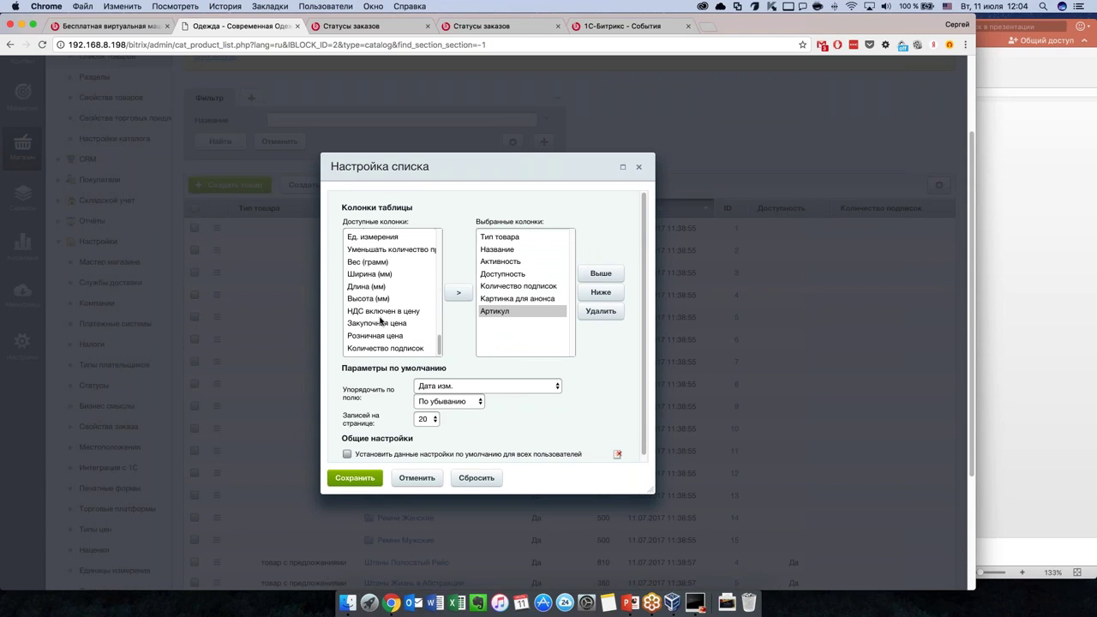
click(386, 336)
click(458, 292)
scroll(386, 291, up, 3)
scroll(395, 343, up, 3)
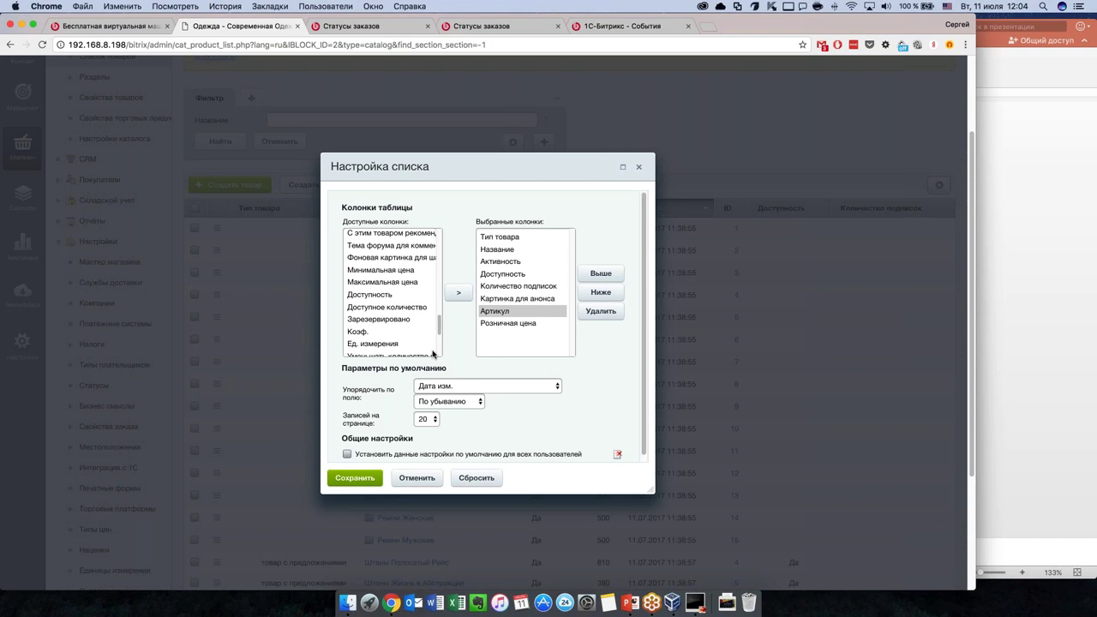
- Sort by Название ascending by default, apply for all users, and save the settings
click(477, 385)
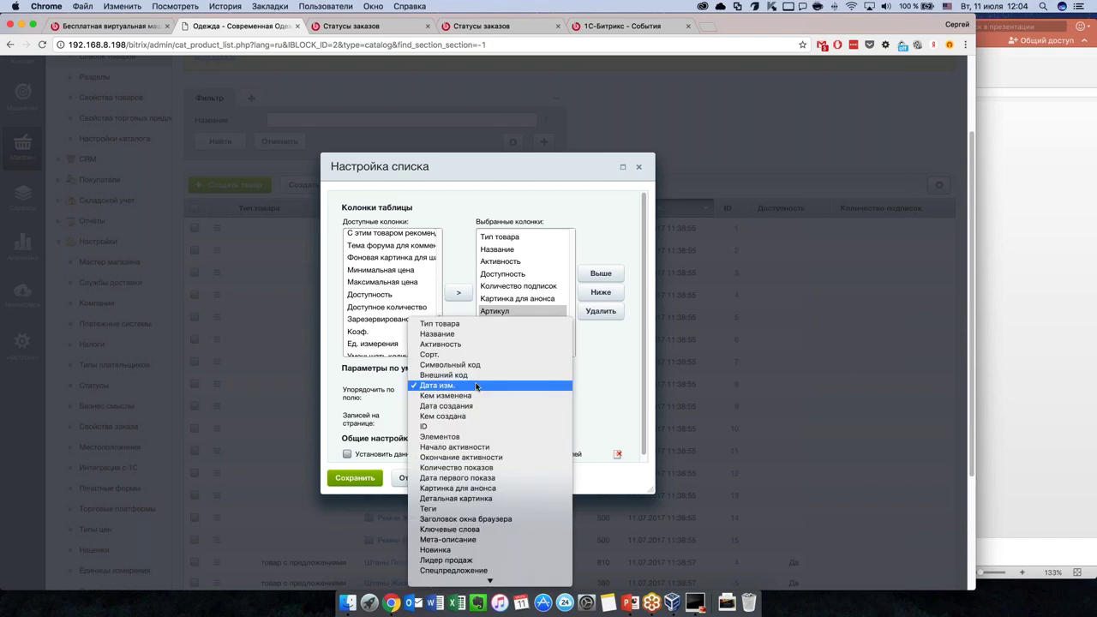
click(472, 334)
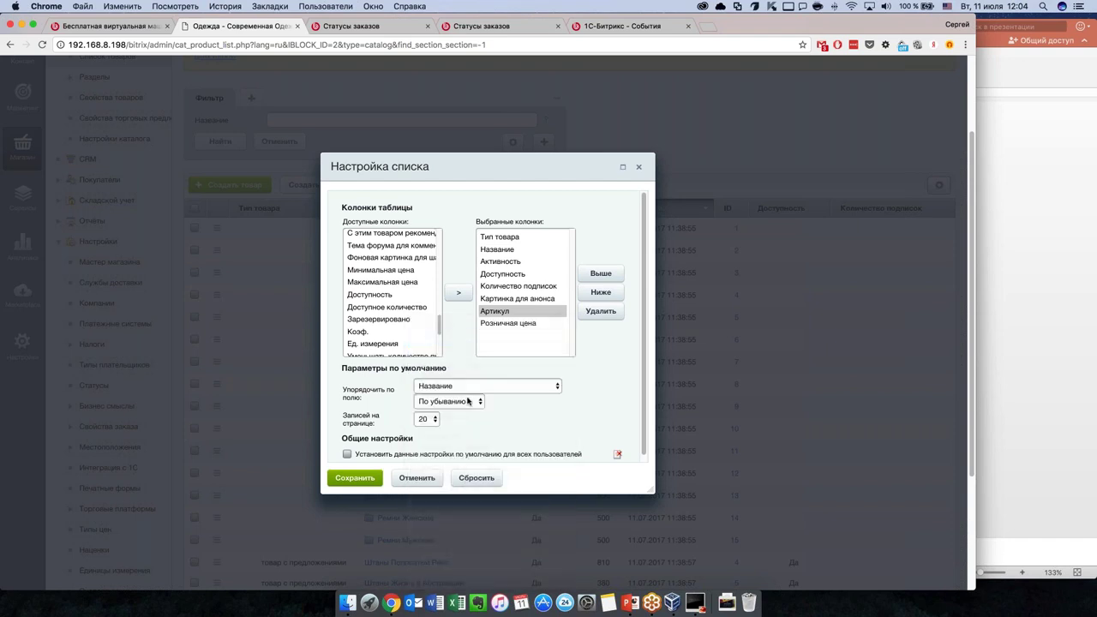
click(461, 402)
click(450, 399)
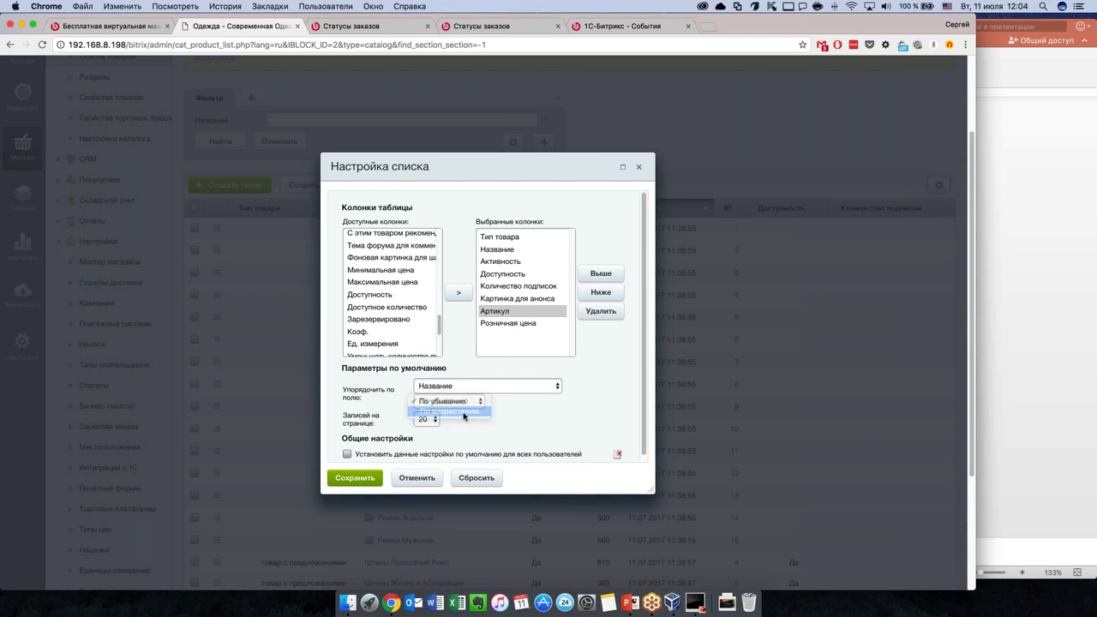
click(348, 454)
click(354, 478)
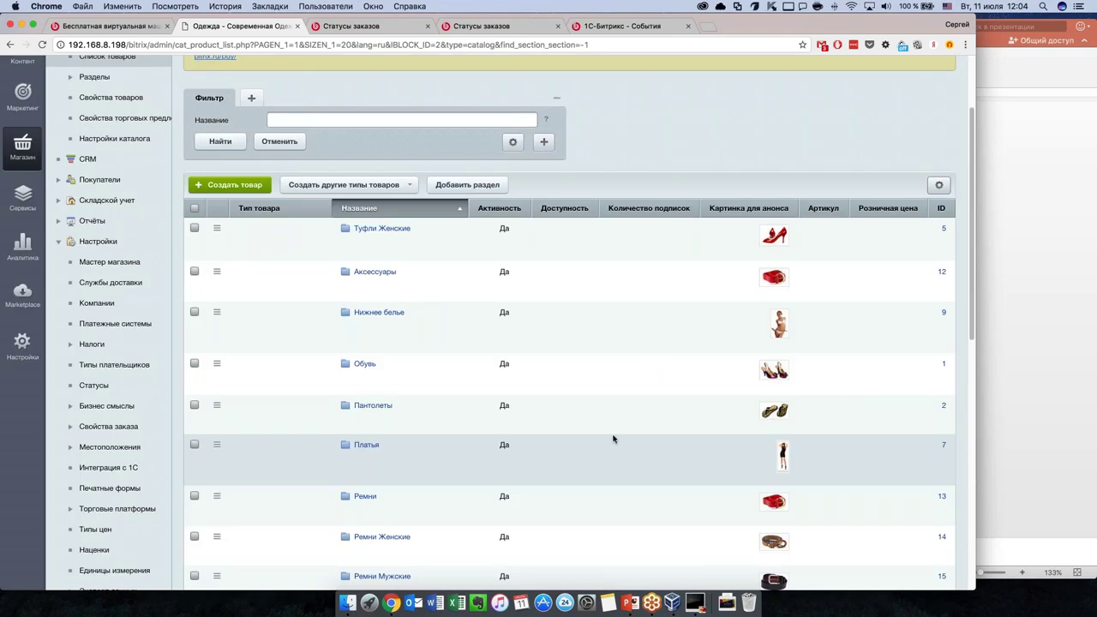
- Remove Количество подписок from the list's columns and save the layout
scroll(613, 439, down, 5)
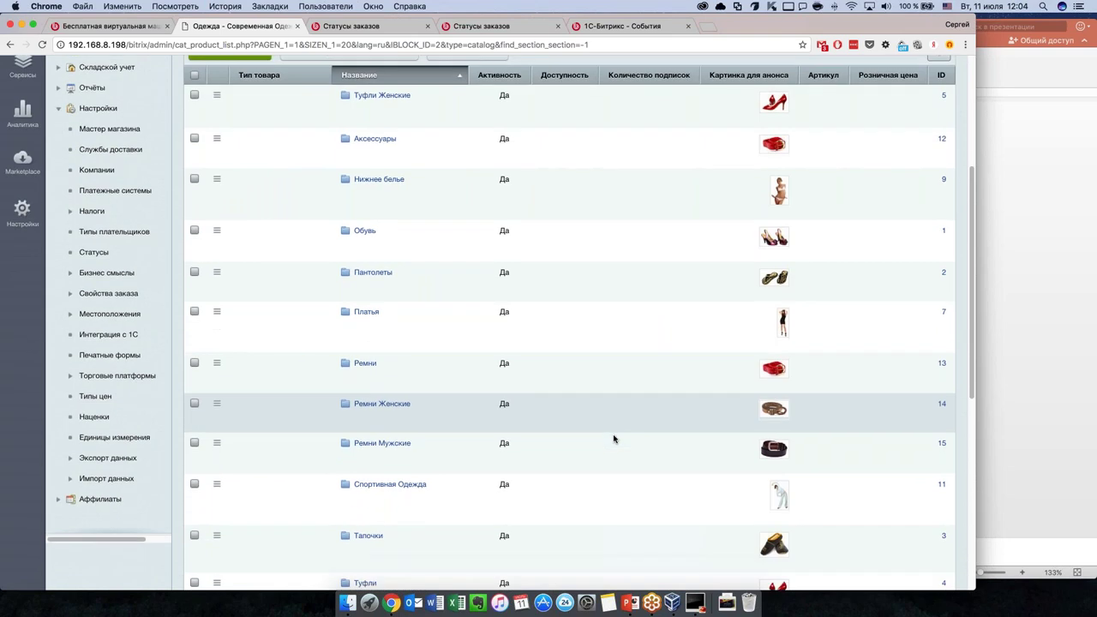
scroll(613, 439, down, 10)
scroll(613, 439, up, 8)
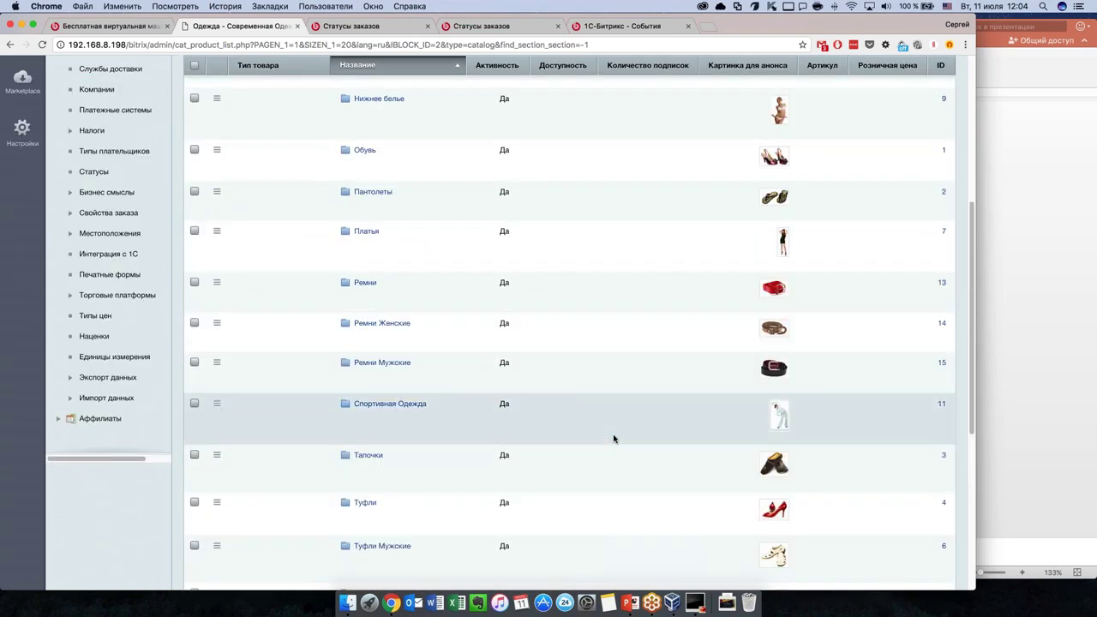
scroll(613, 438, up, 10)
click(939, 290)
click(917, 322)
click(542, 294)
click(608, 322)
scroll(411, 323, down, 3)
scroll(412, 323, down, 5)
click(355, 485)
- Review the updated Одежда list with preview thumbnails and 174-16-xx article codes
scroll(683, 215, down, 3)
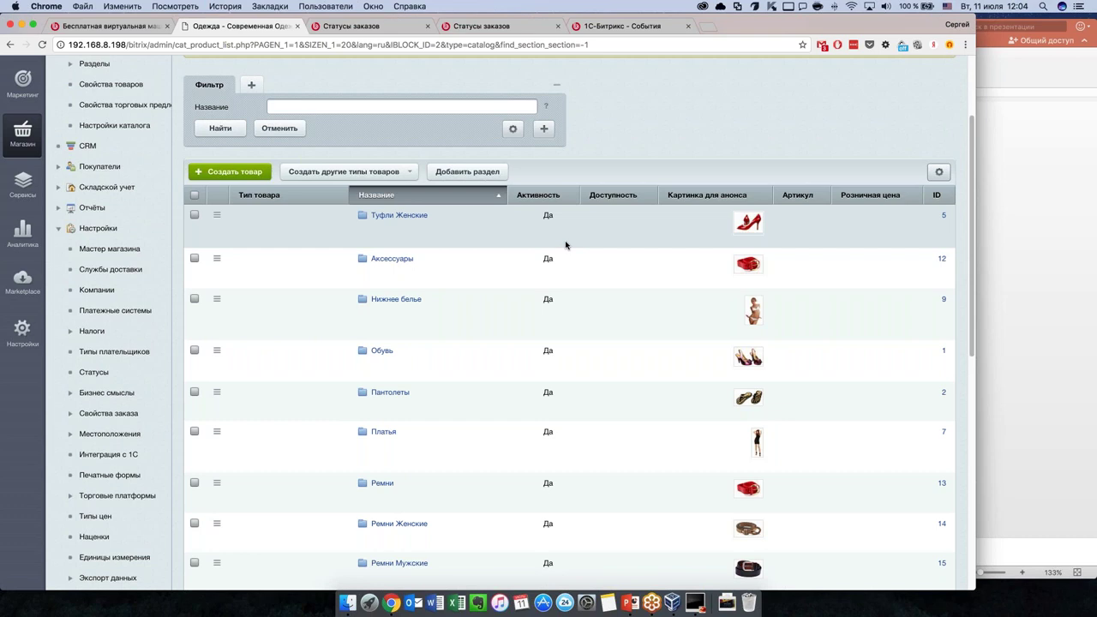
scroll(609, 264, down, 1)
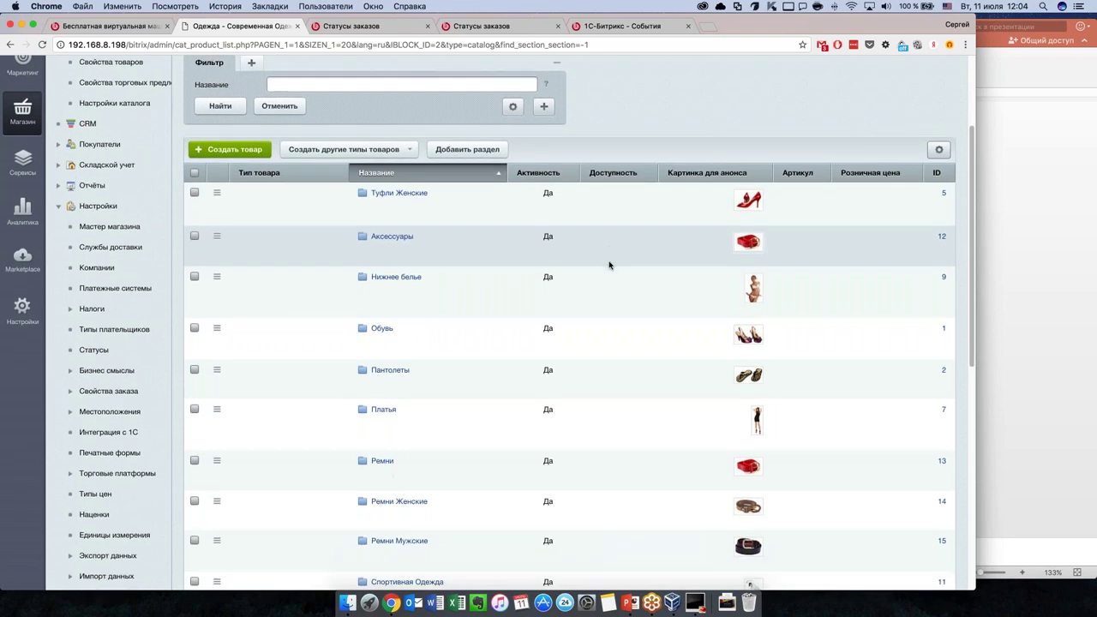
scroll(609, 264, down, 10)
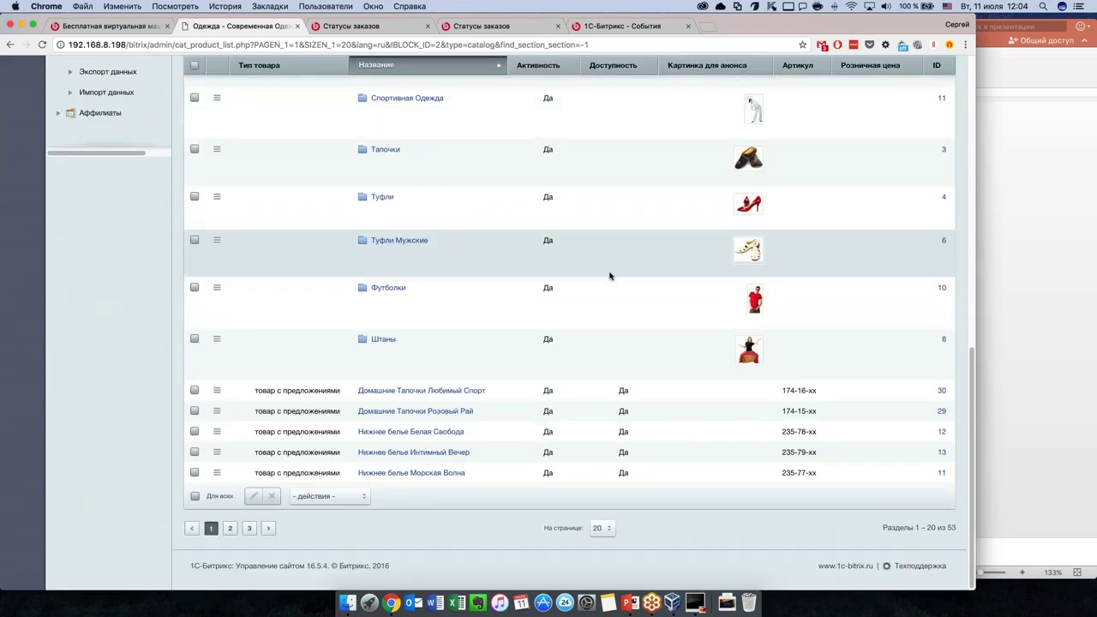
scroll(647, 380, up, 8)
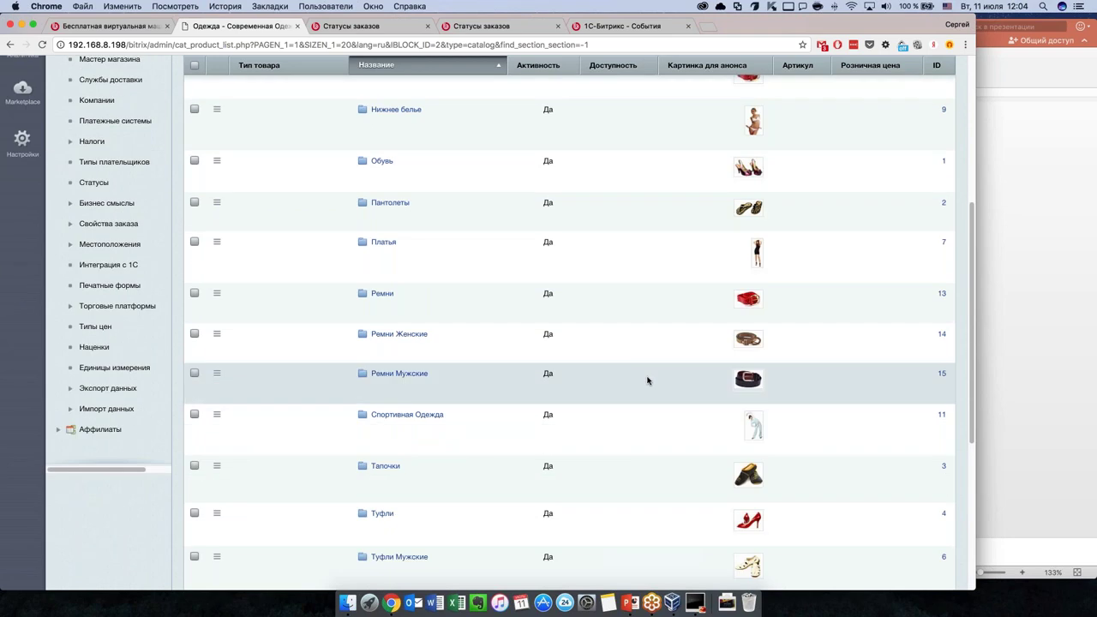
scroll(646, 380, up, 6)
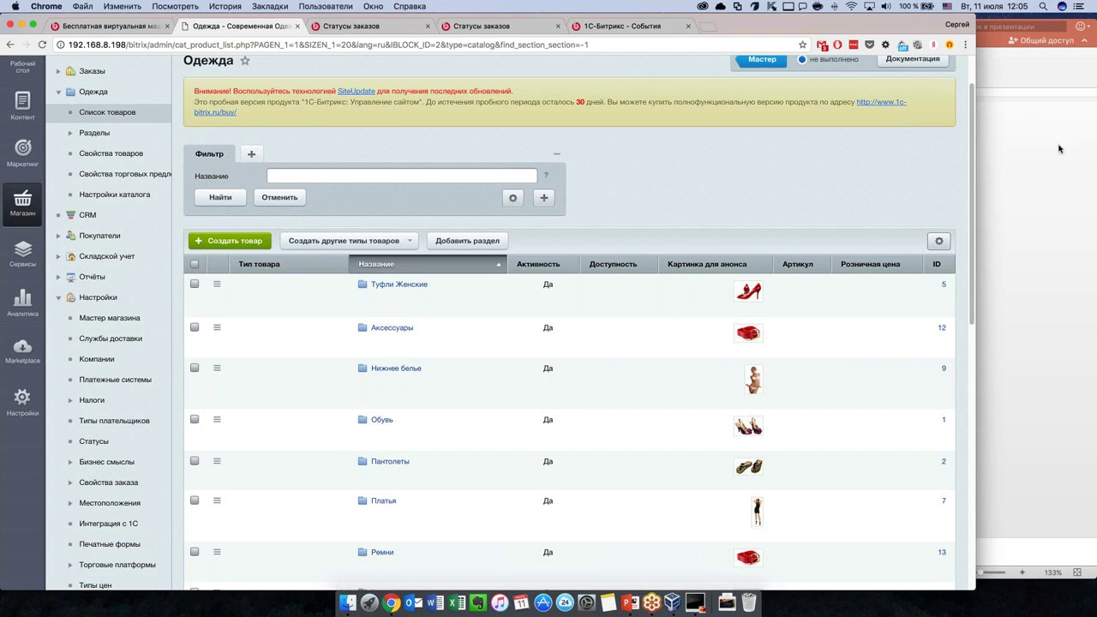
scroll(475, 343, down, 15)
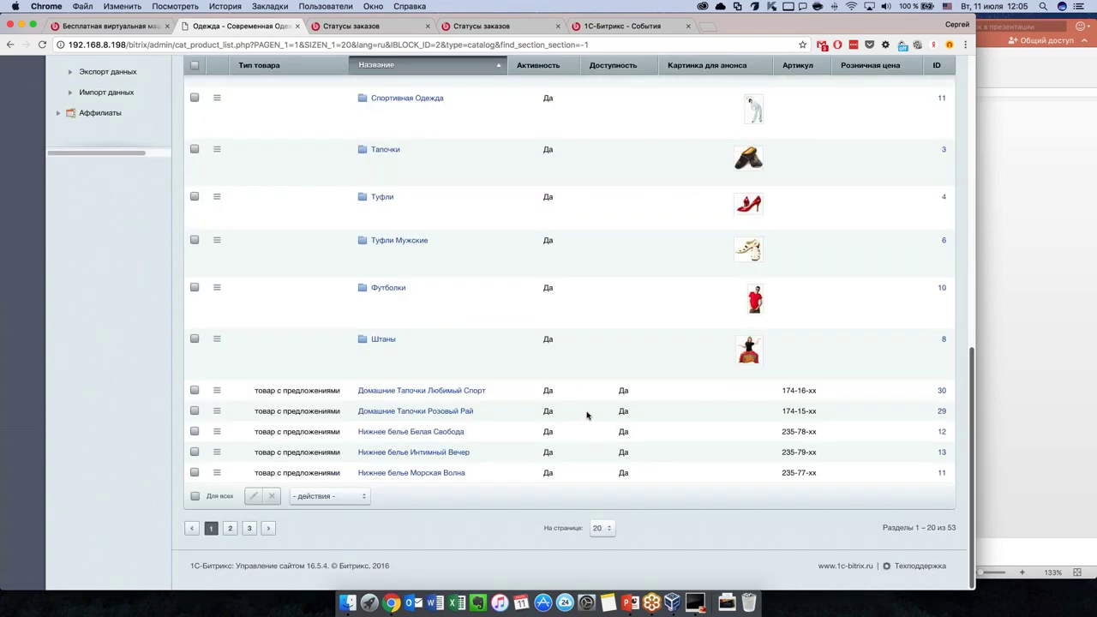
scroll(587, 415, up, 15)
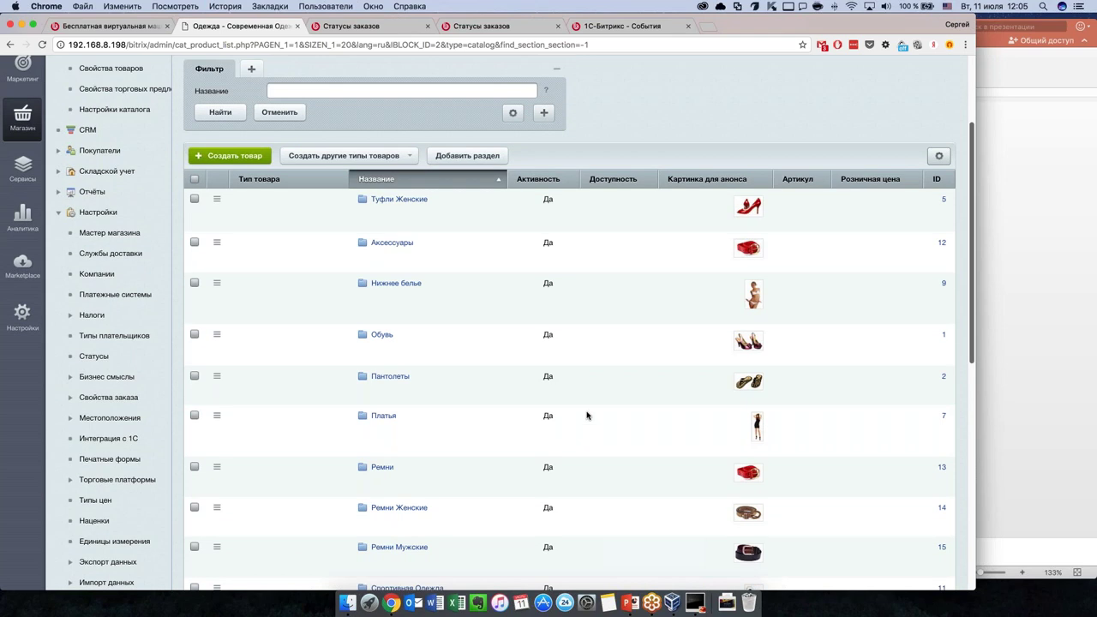
scroll(528, 389, down, 2)
scroll(448, 443, down, 5)
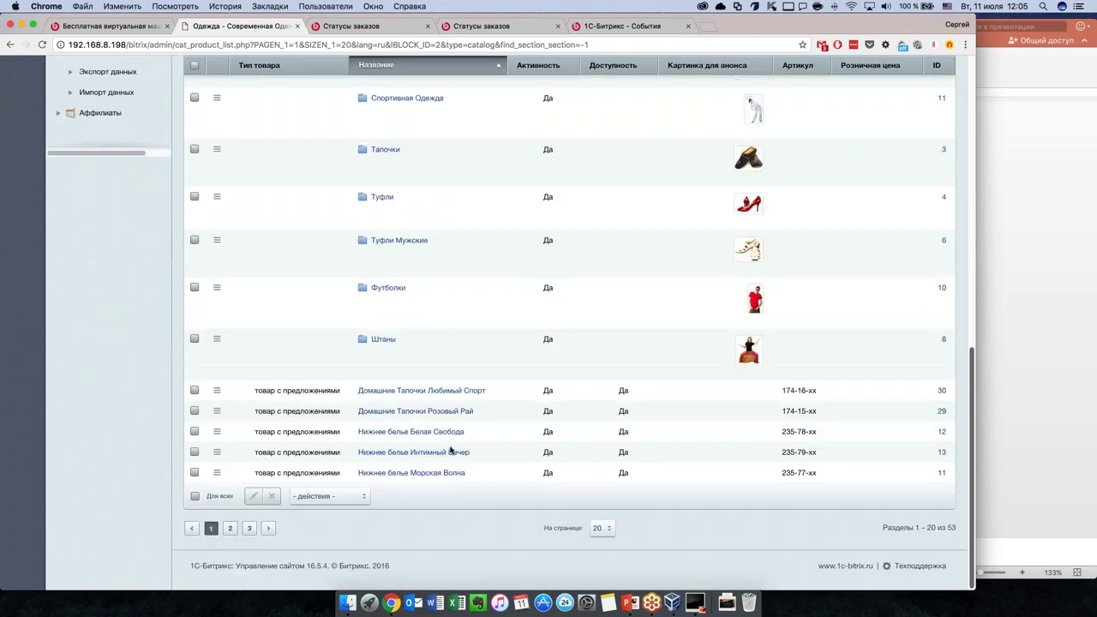
scroll(451, 437, up, 6)
scroll(452, 438, up, 3)
scroll(451, 438, down, 12)
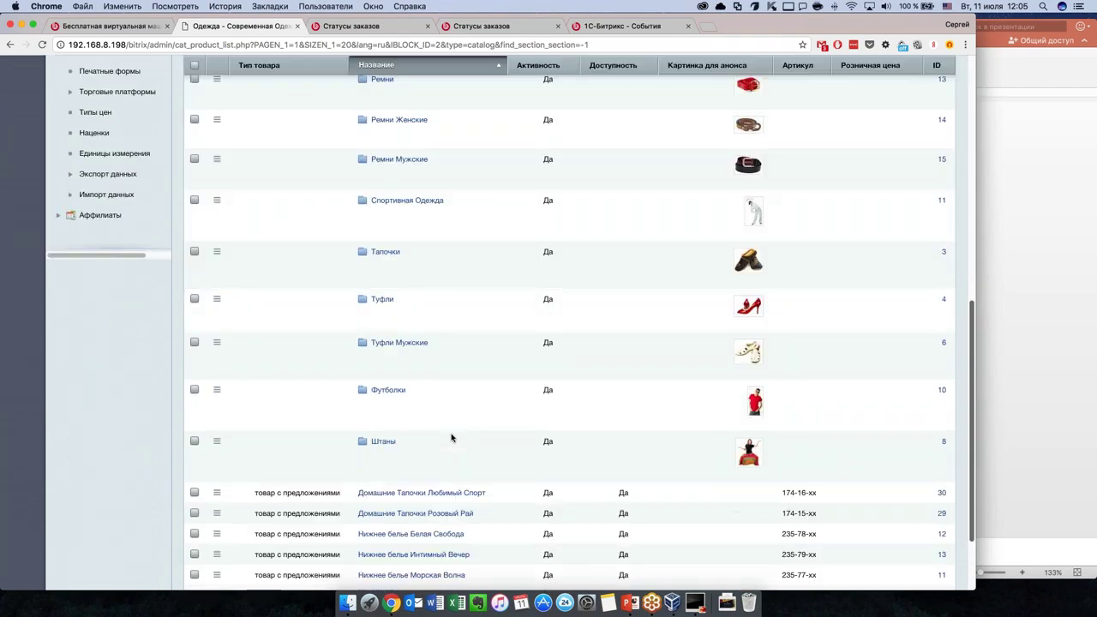
- Tick Для всех under the product list and confirm to mark records on every page
click(195, 496)
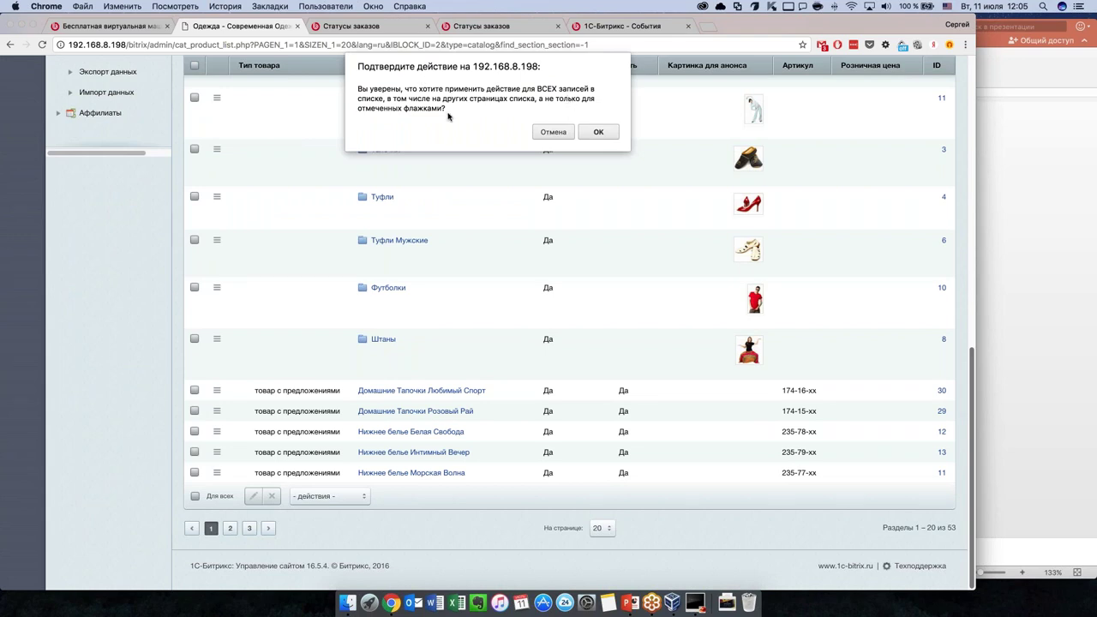
click(598, 133)
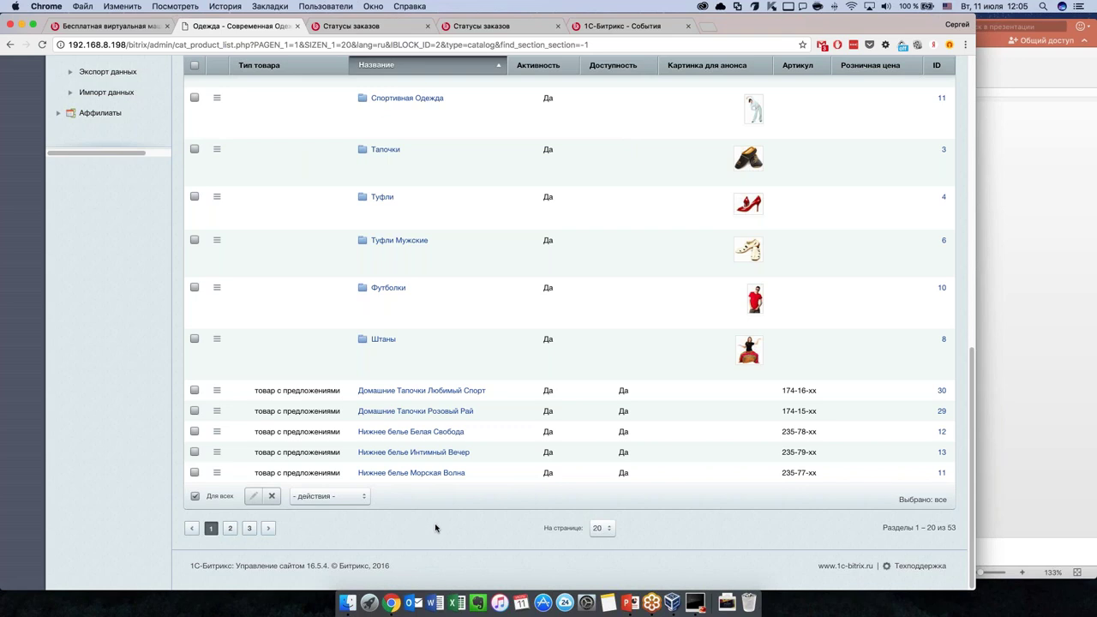
scroll(403, 529, up, 8)
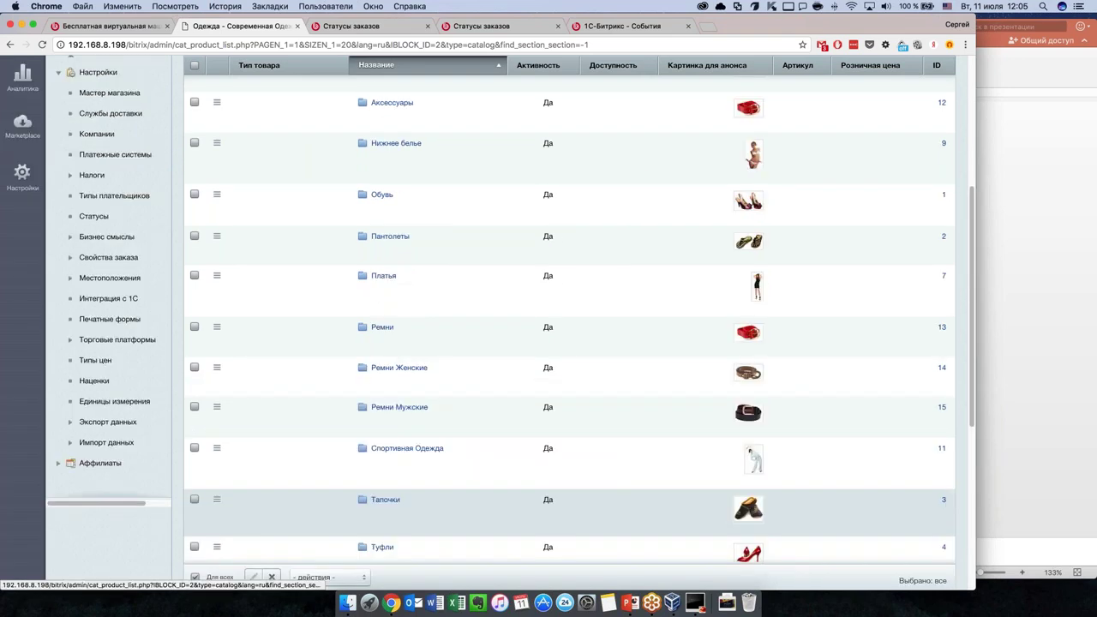
scroll(330, 463, up, 6)
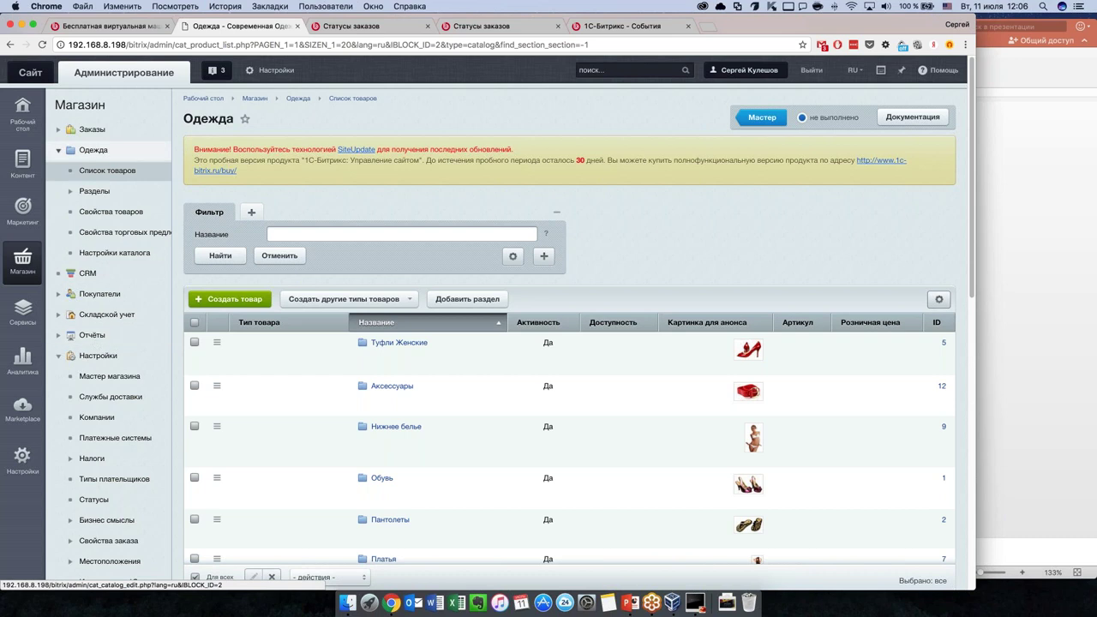
scroll(539, 324, down, 1)
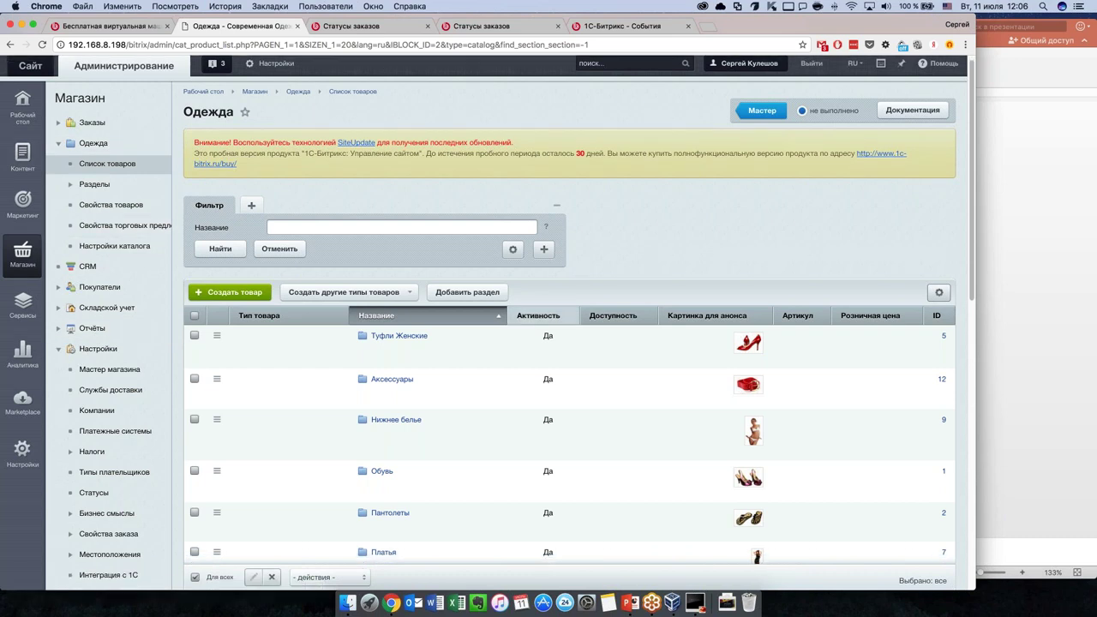
scroll(546, 322, down, 3)
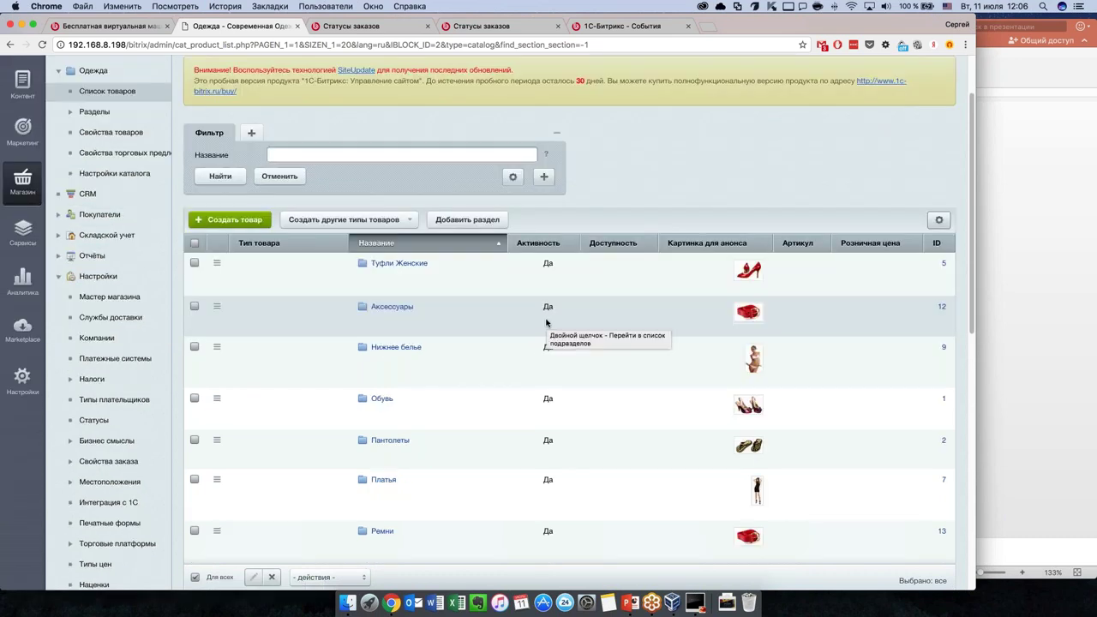
scroll(534, 313, up, 3)
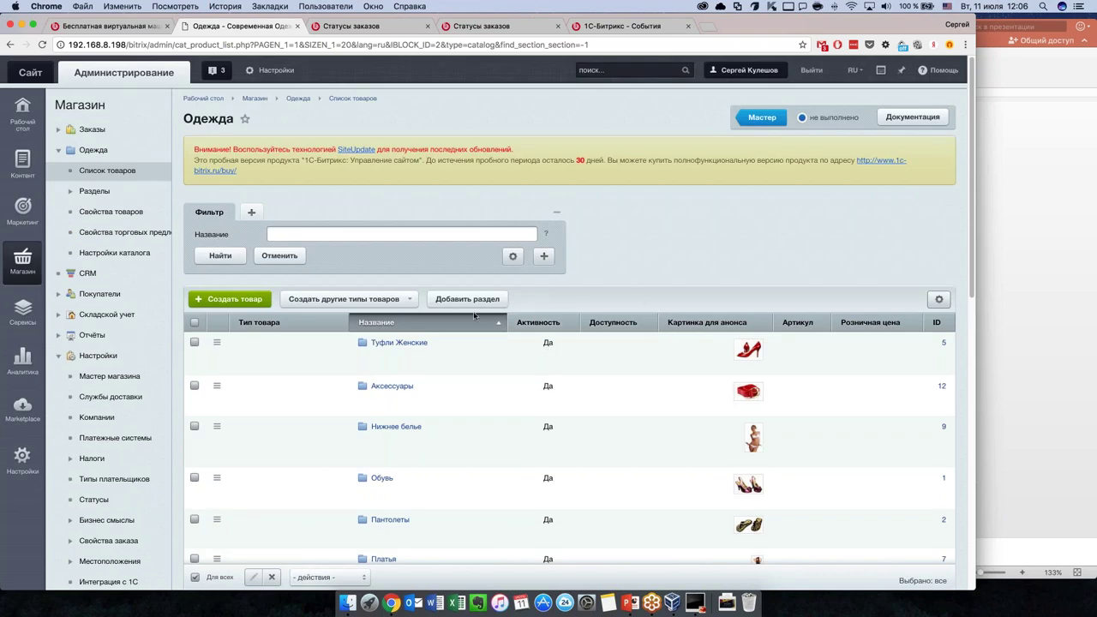
scroll(406, 383, down, 5)
scroll(407, 383, up, 5)
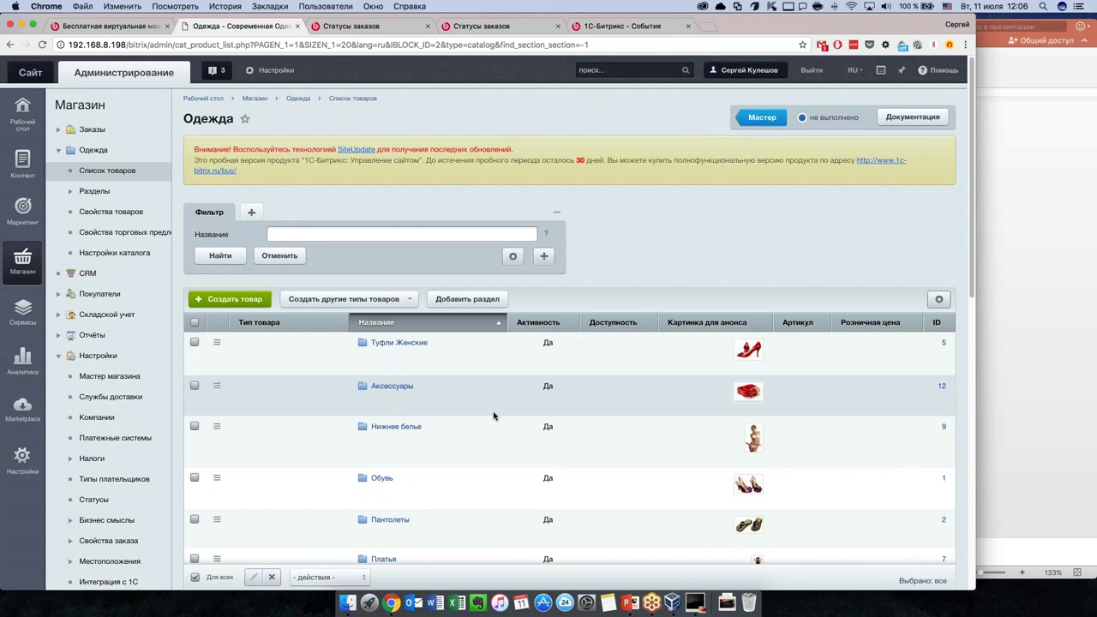
- Filter the list by Название 'штан' and open the filter query syntax help
scroll(505, 411, down, 5)
scroll(526, 404, up, 5)
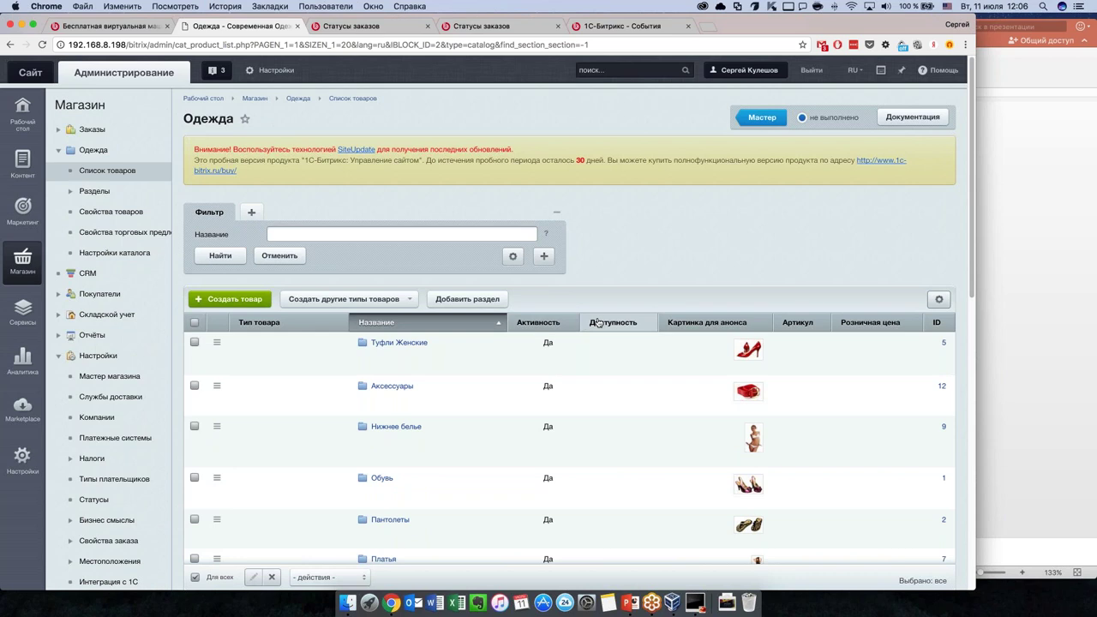
click(379, 235)
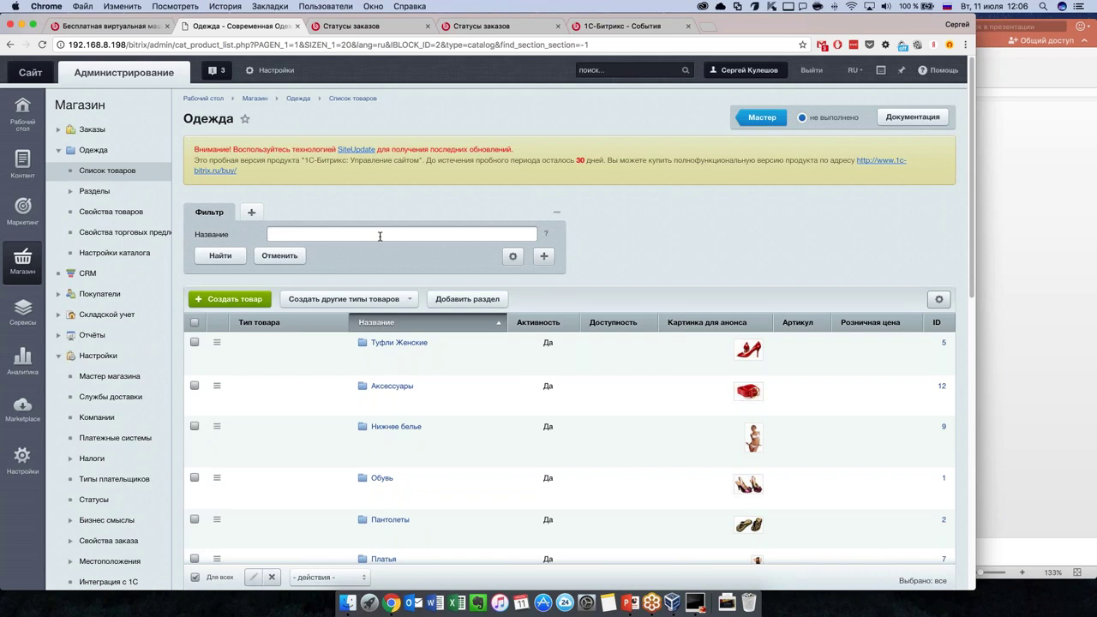
text(штан)
key(Return)
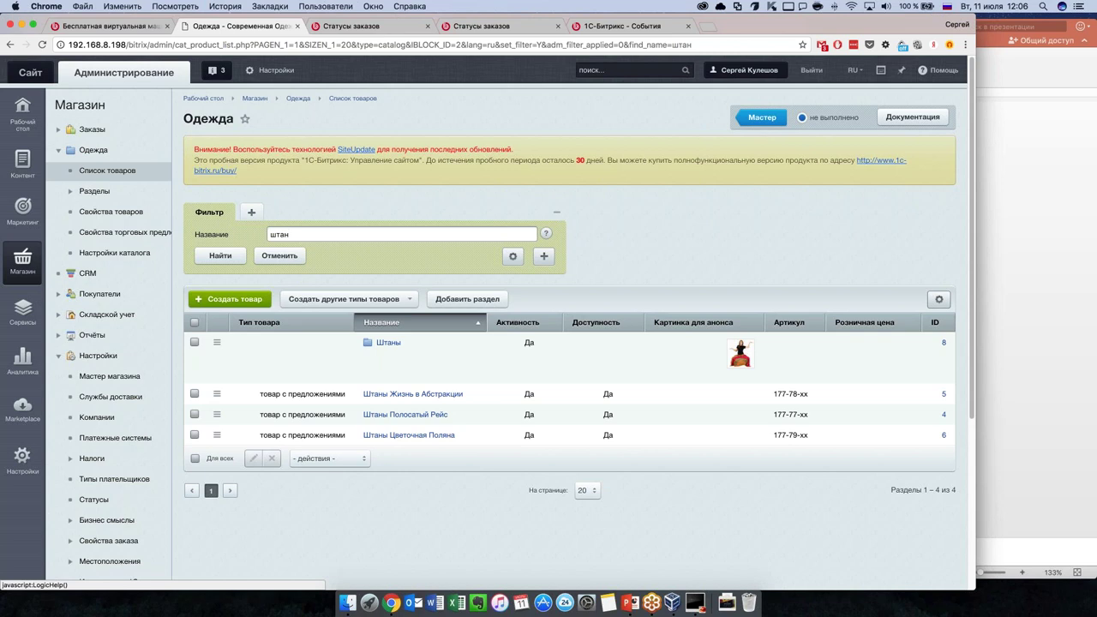
click(547, 233)
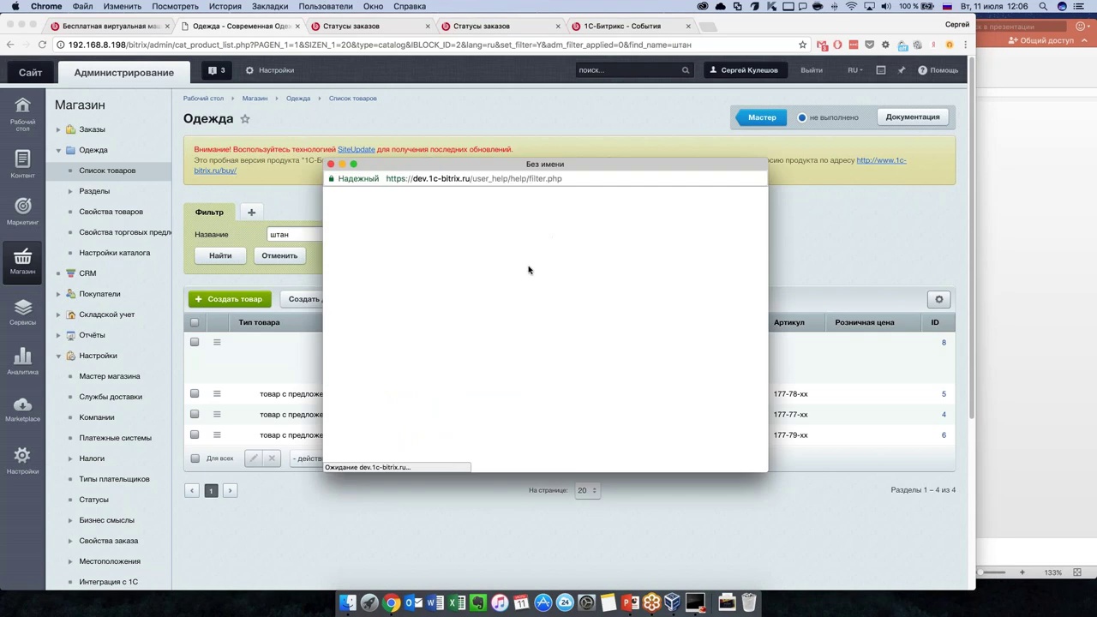
scroll(600, 351, down, 3)
scroll(536, 329, down, 1)
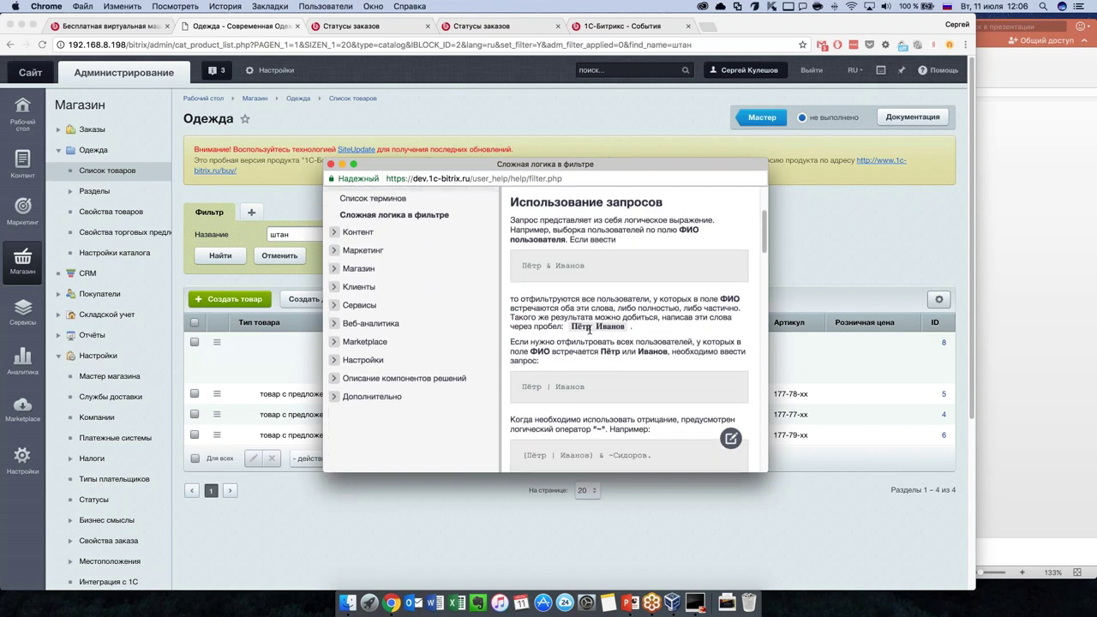
scroll(589, 329, down, 3)
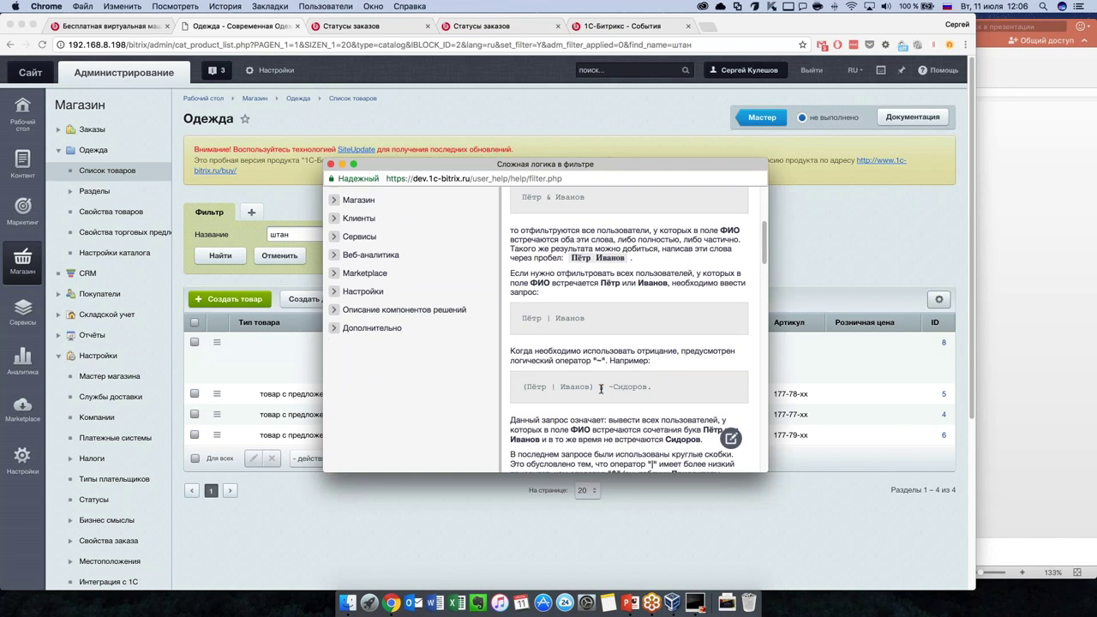
scroll(601, 388, down, 2)
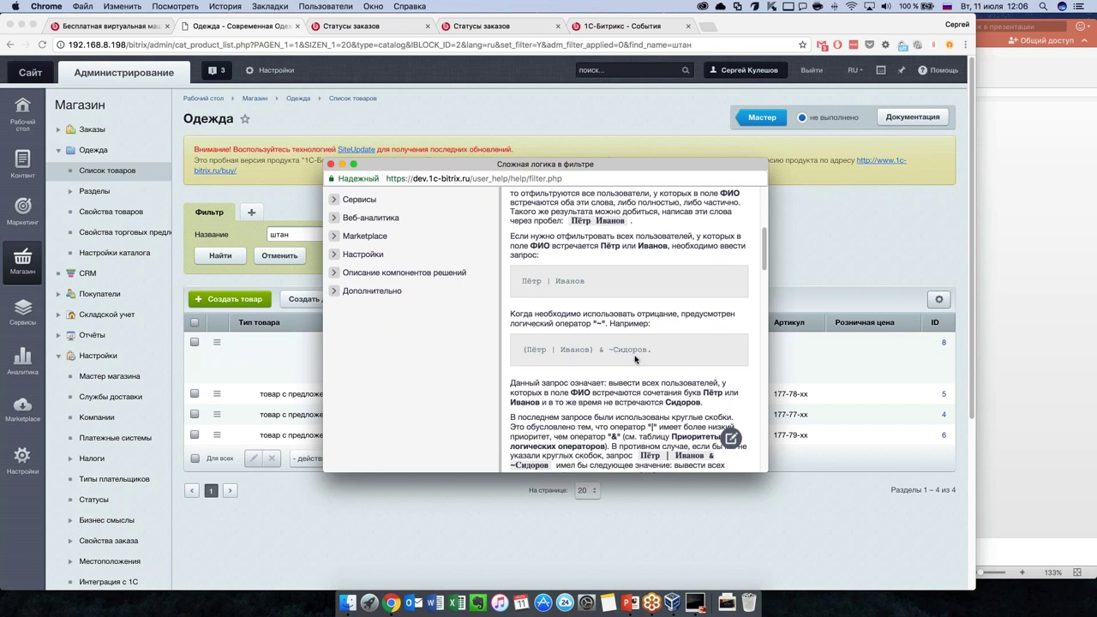
scroll(591, 360, down, 10)
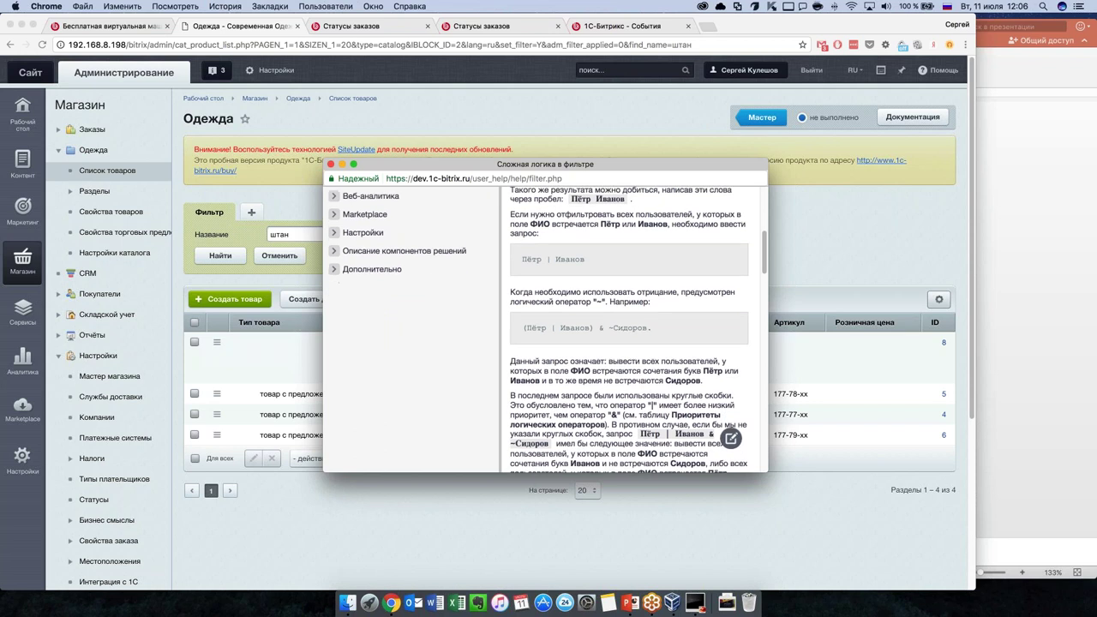
scroll(634, 330, down, 15)
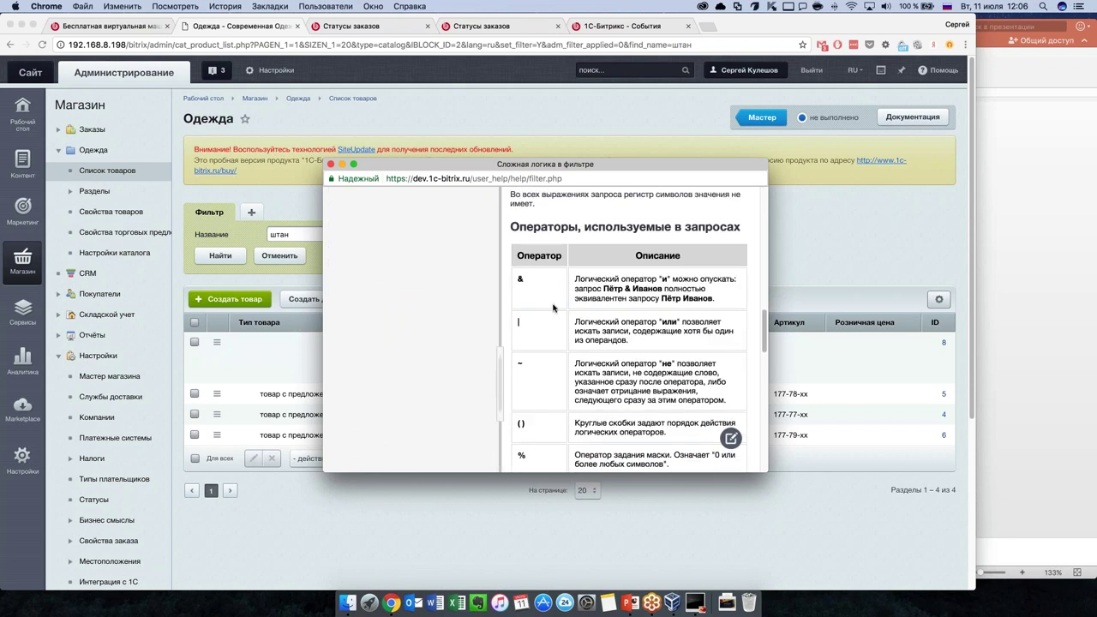
scroll(553, 326, down, 5)
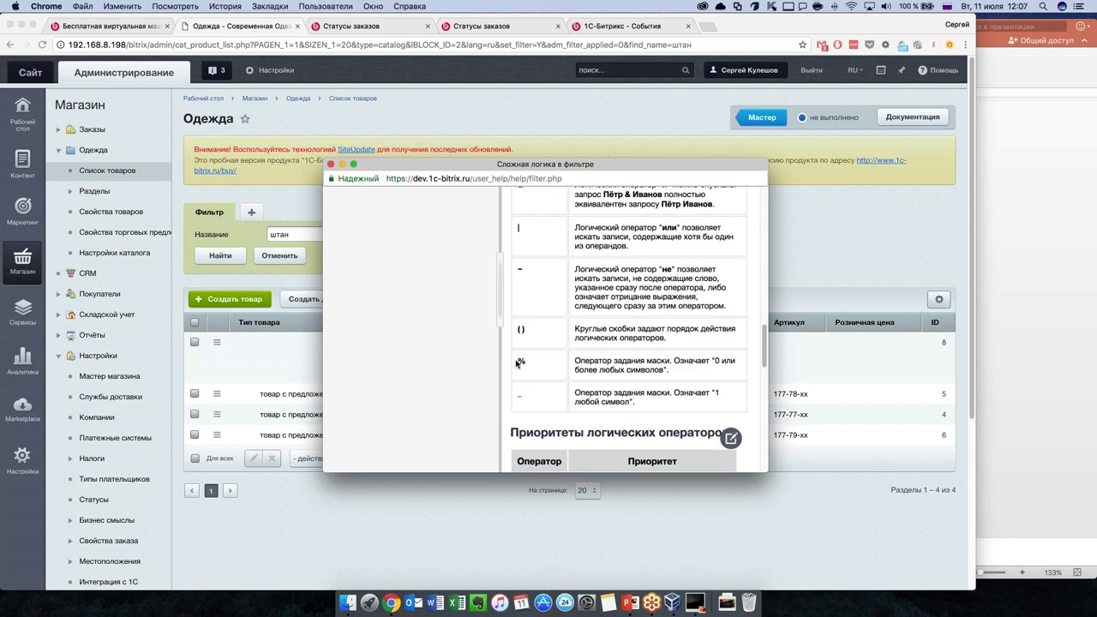
drag(516, 363, 530, 360)
drag(714, 361, 670, 371)
click(670, 370)
click(331, 165)
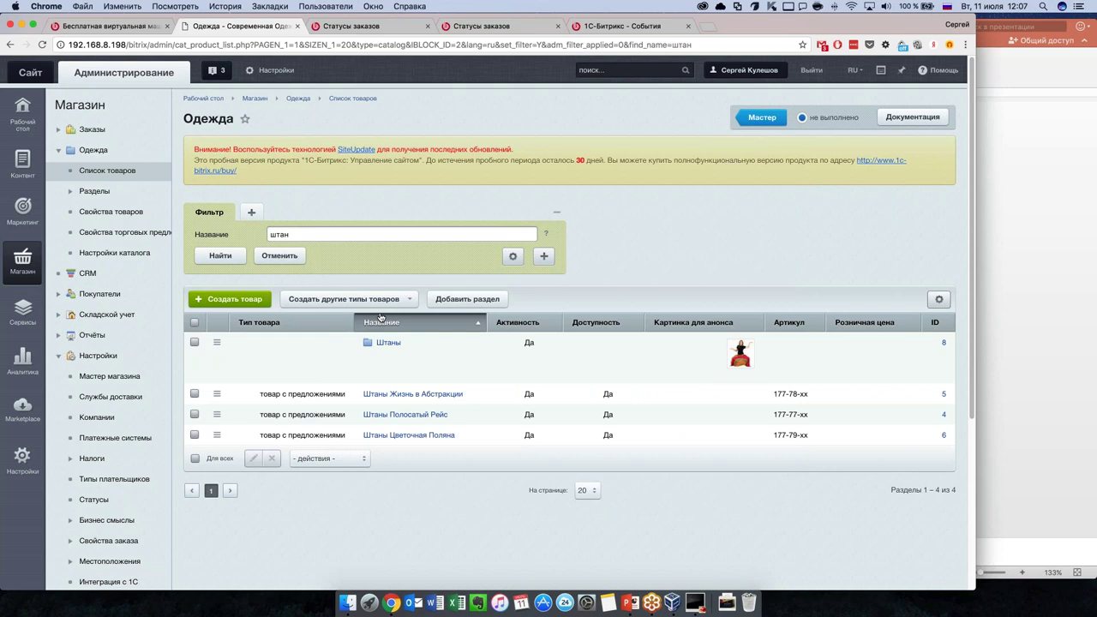
- Clear the 'штан' name filter and reset the list to show all sections
double_click(279, 234)
key(BackSpace)
click(279, 255)
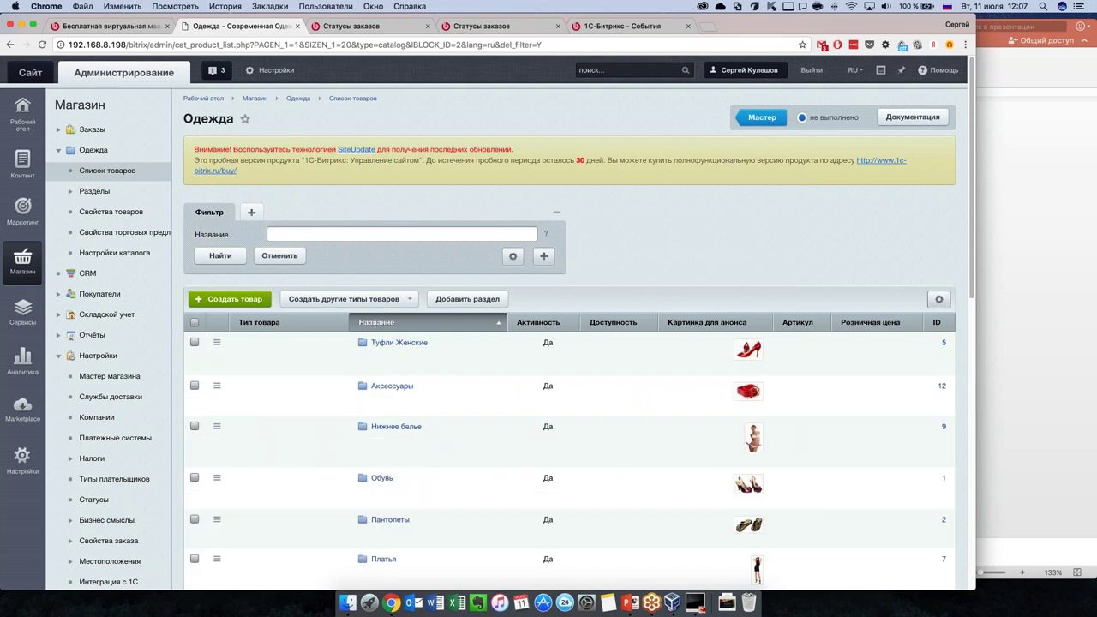
- Add the Новинка field to the filter, set it to 'да' and apply it
click(544, 257)
scroll(568, 420, down, 5)
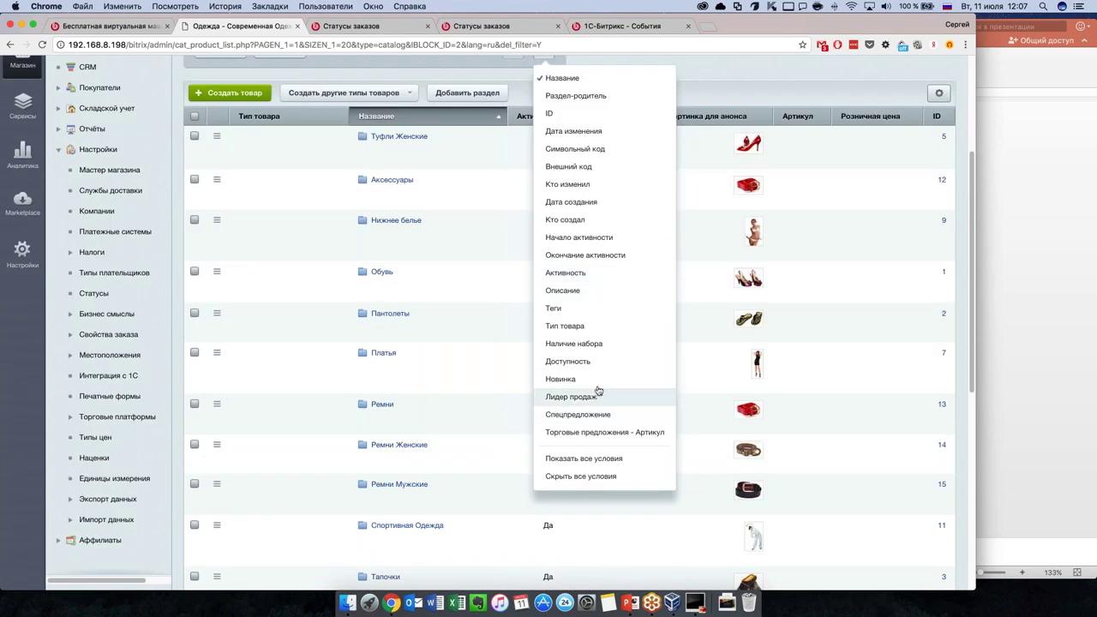
click(600, 385)
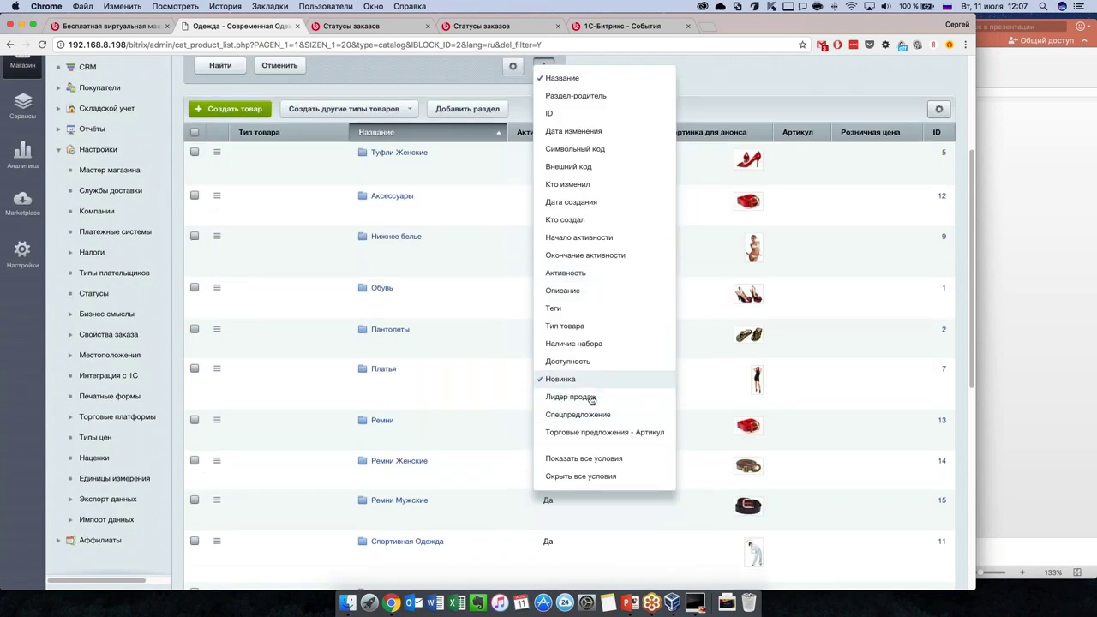
scroll(600, 386, up, 5)
click(310, 257)
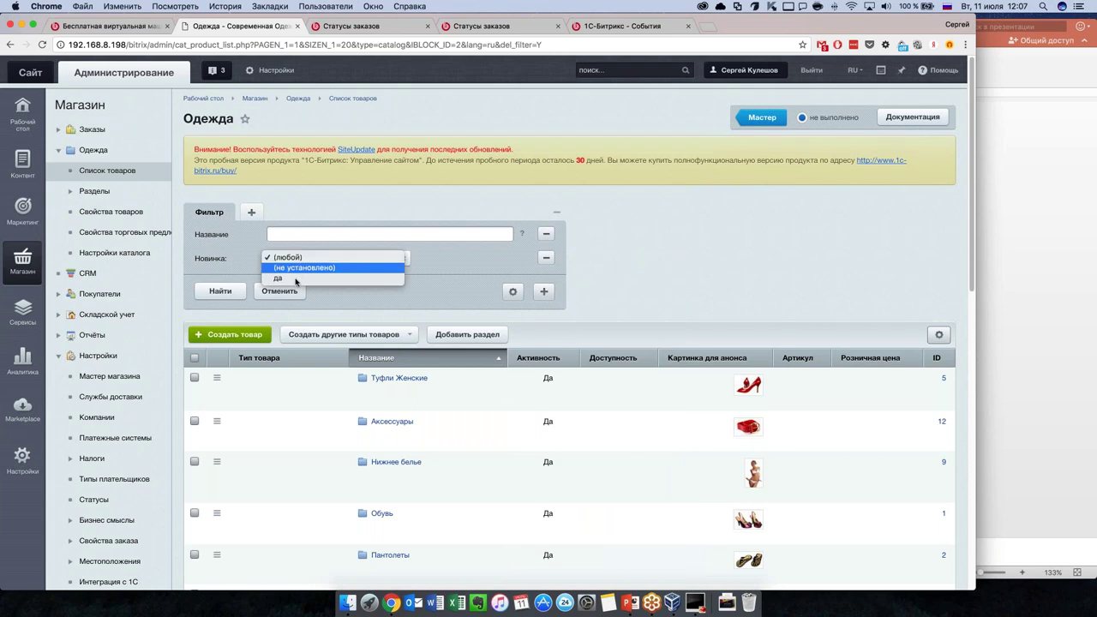
click(283, 270)
click(231, 292)
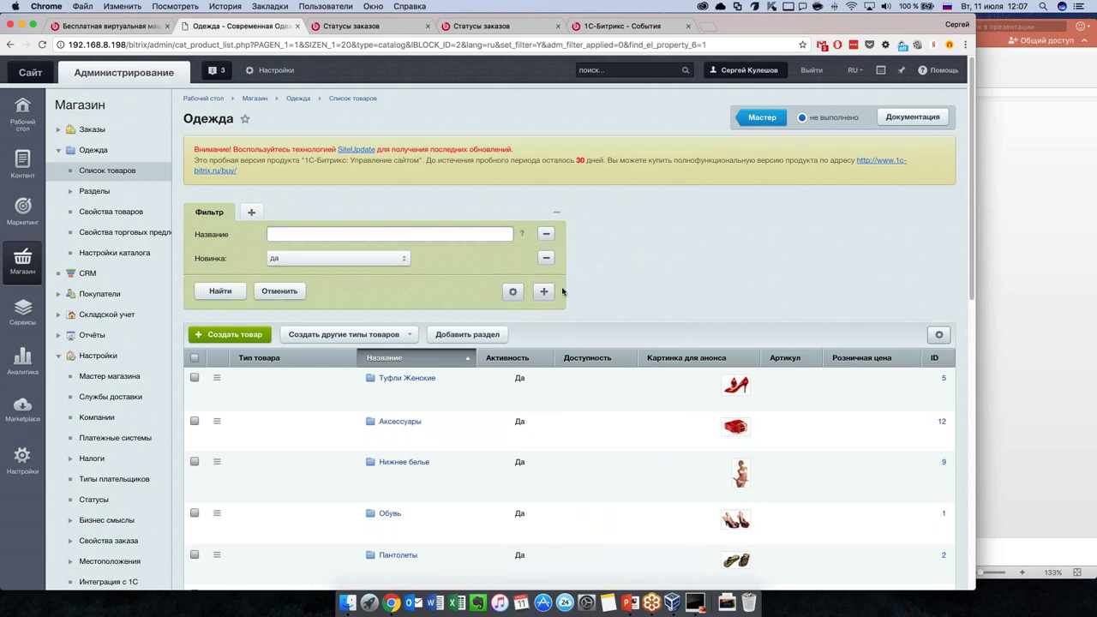
scroll(583, 368, down, 5)
scroll(583, 376, down, 10)
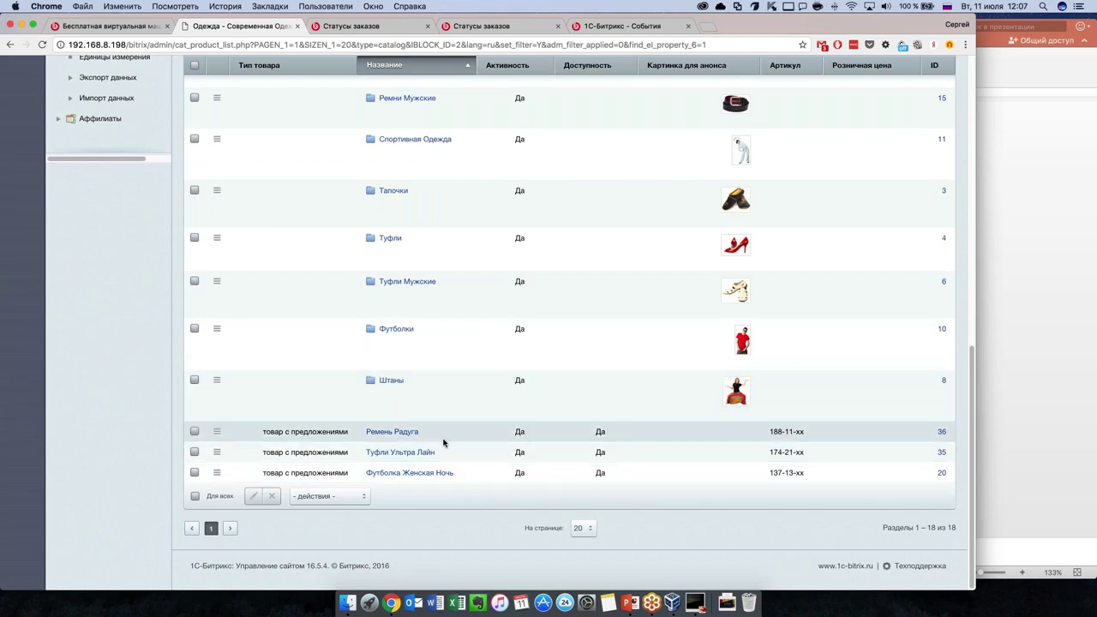
scroll(446, 440, up, 15)
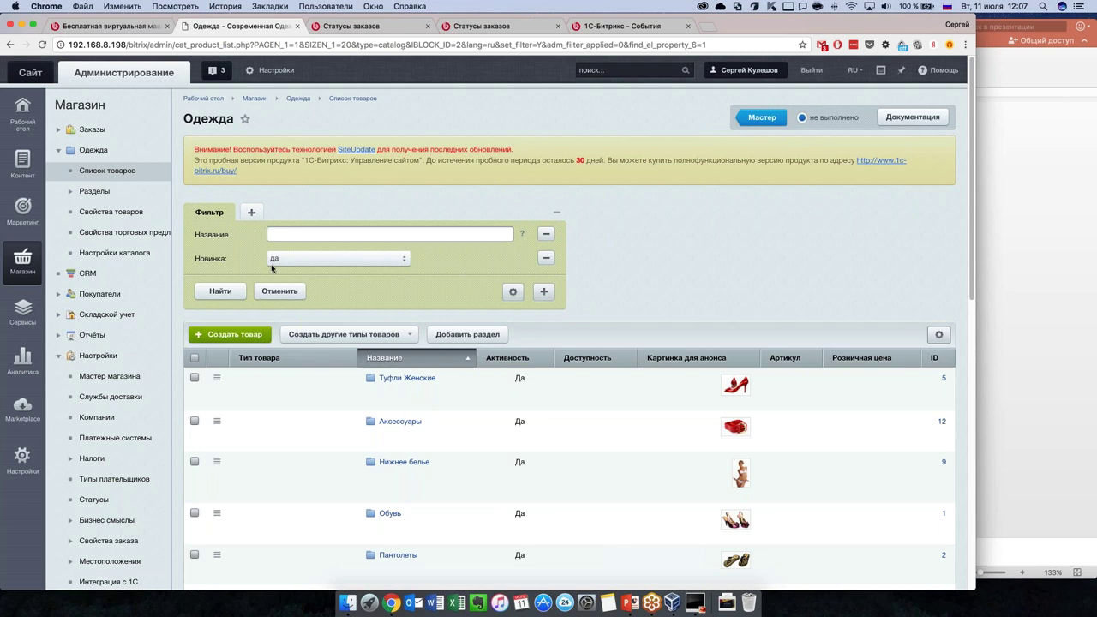
- Save the current filter as 'Новинки', available to all users
click(512, 292)
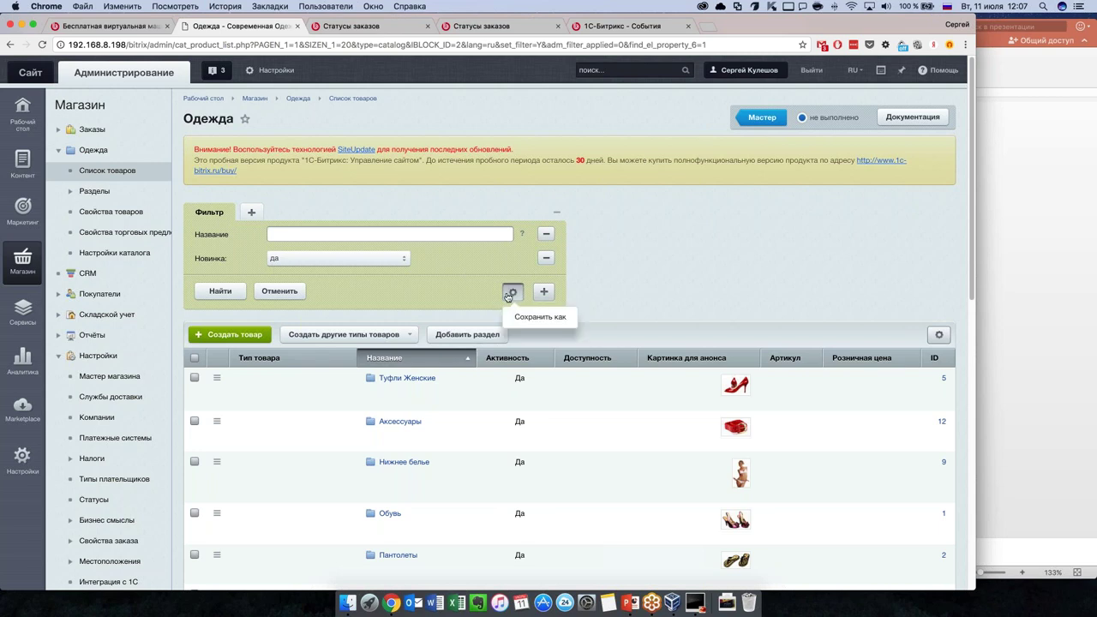
click(518, 316)
key(super+a)
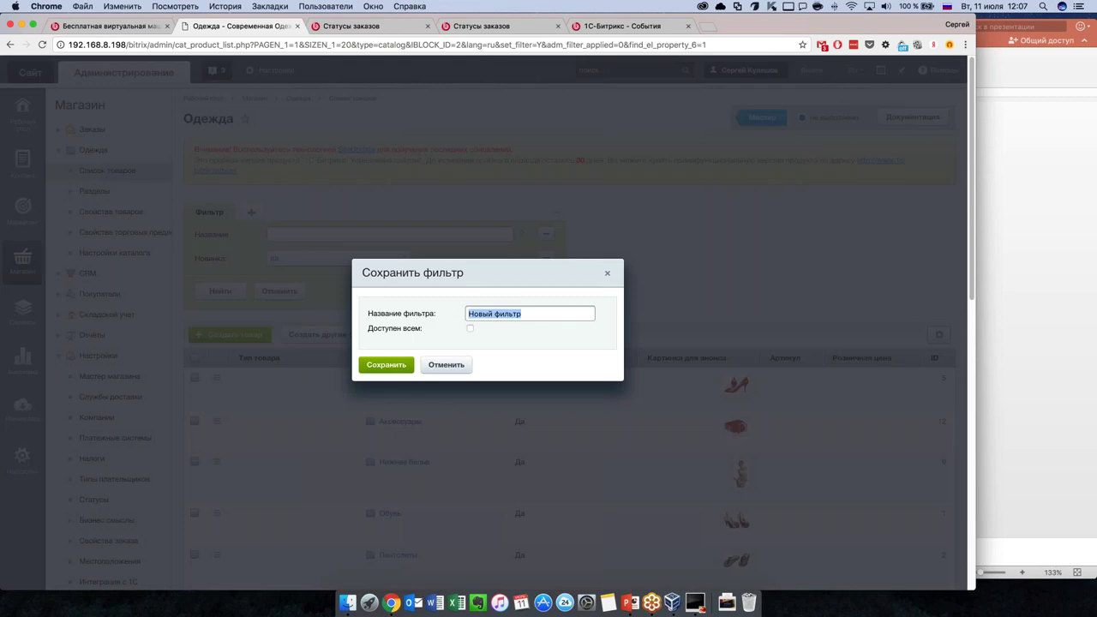
text(Новинки)
click(469, 328)
click(383, 368)
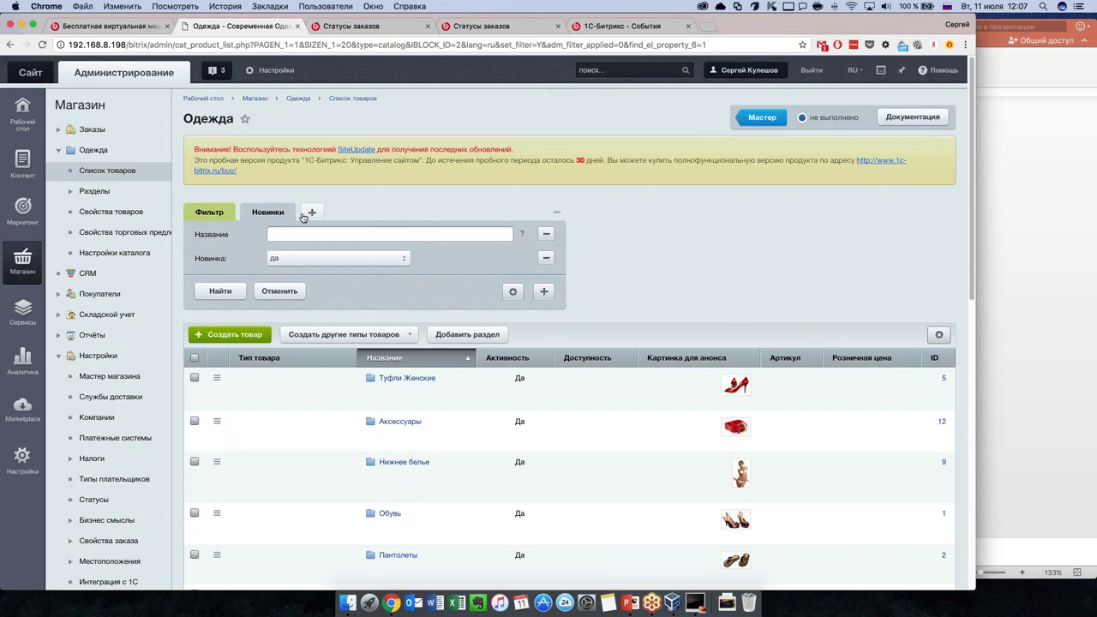
- Clear the filter, then switch between the Новинки and general Фильтр tabs and expand the fields
click(279, 290)
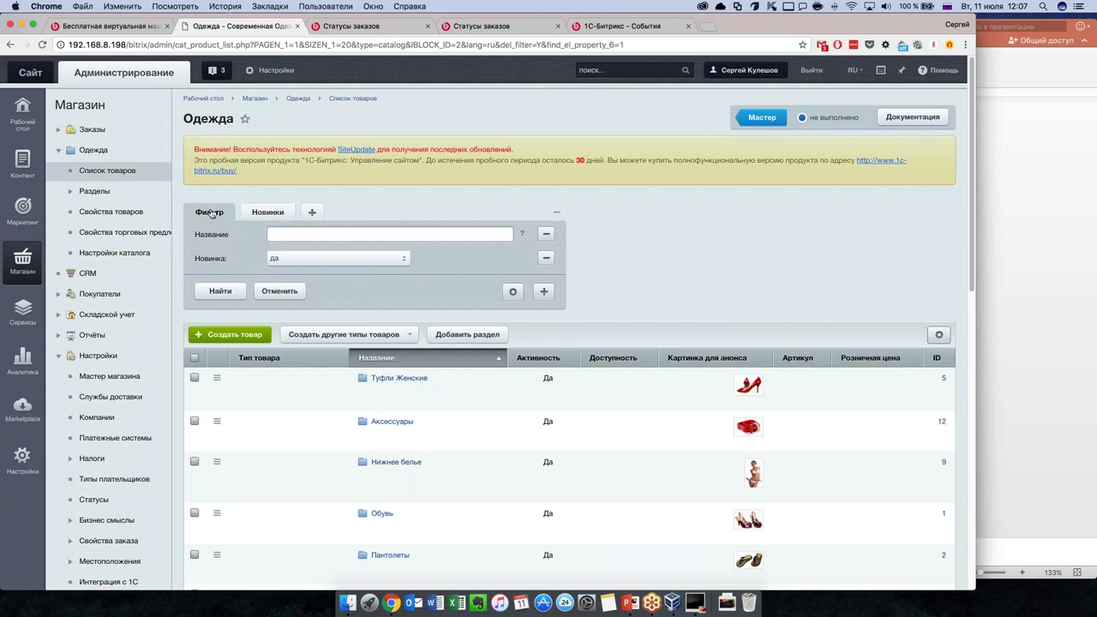
click(280, 290)
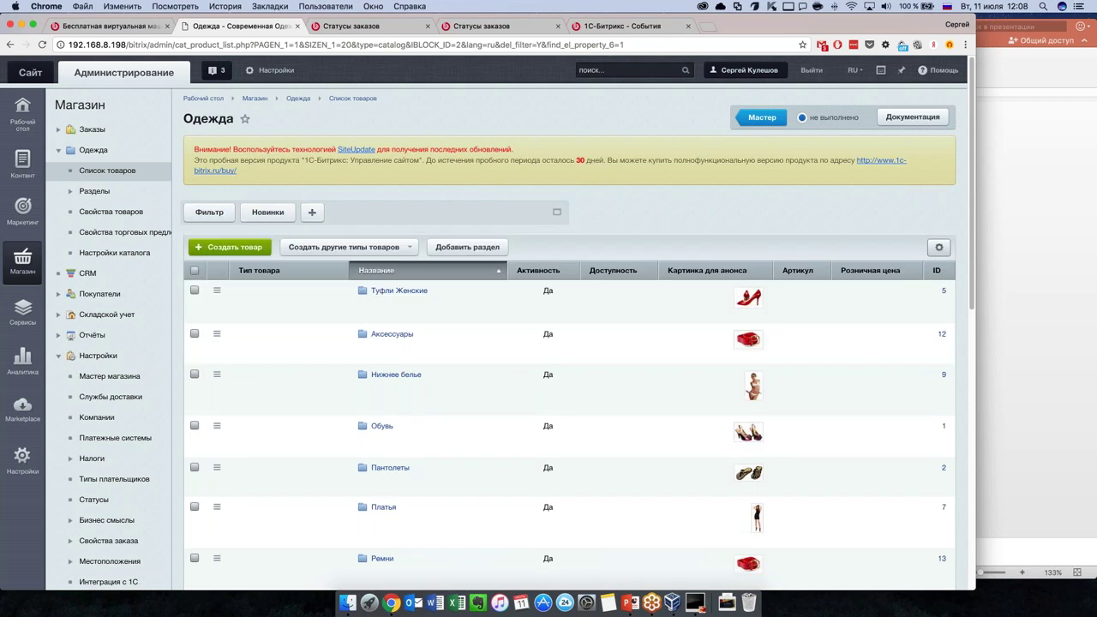
click(267, 213)
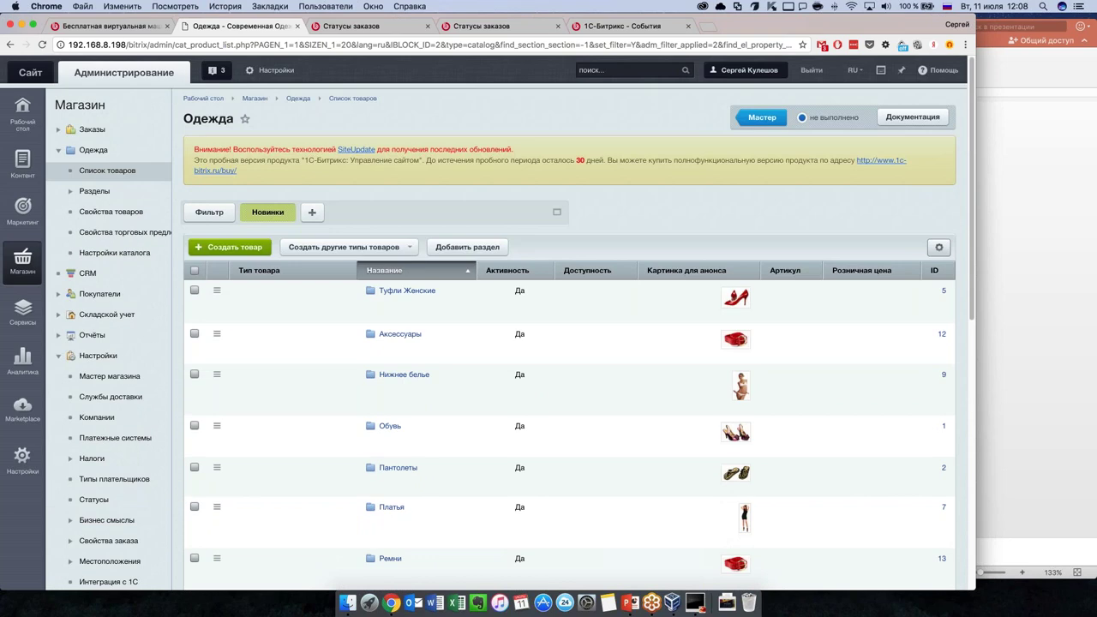
click(209, 213)
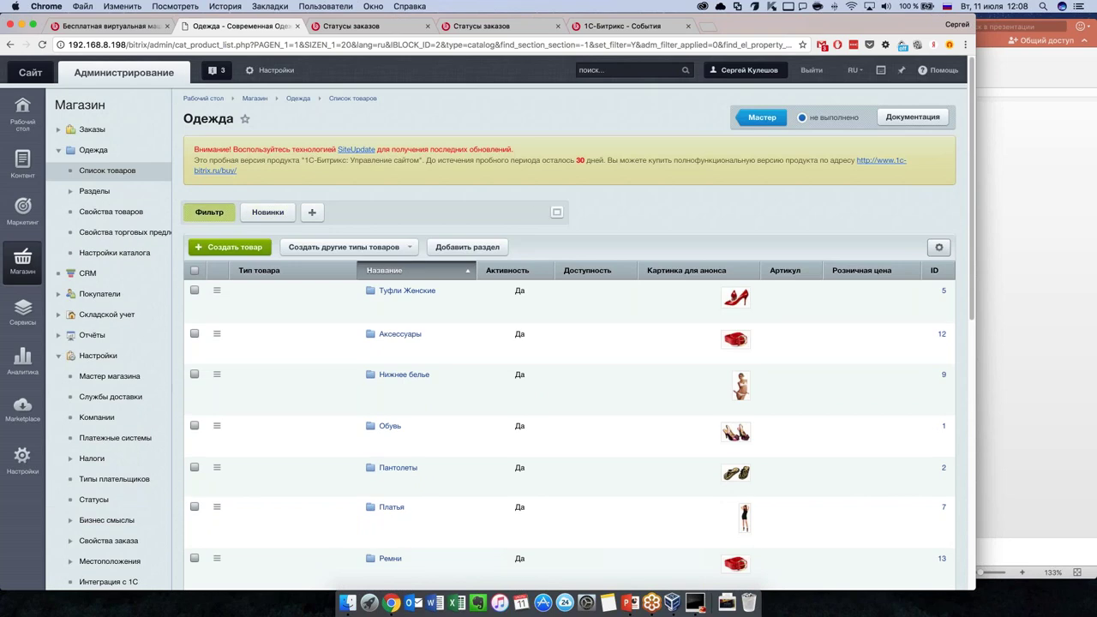
click(557, 212)
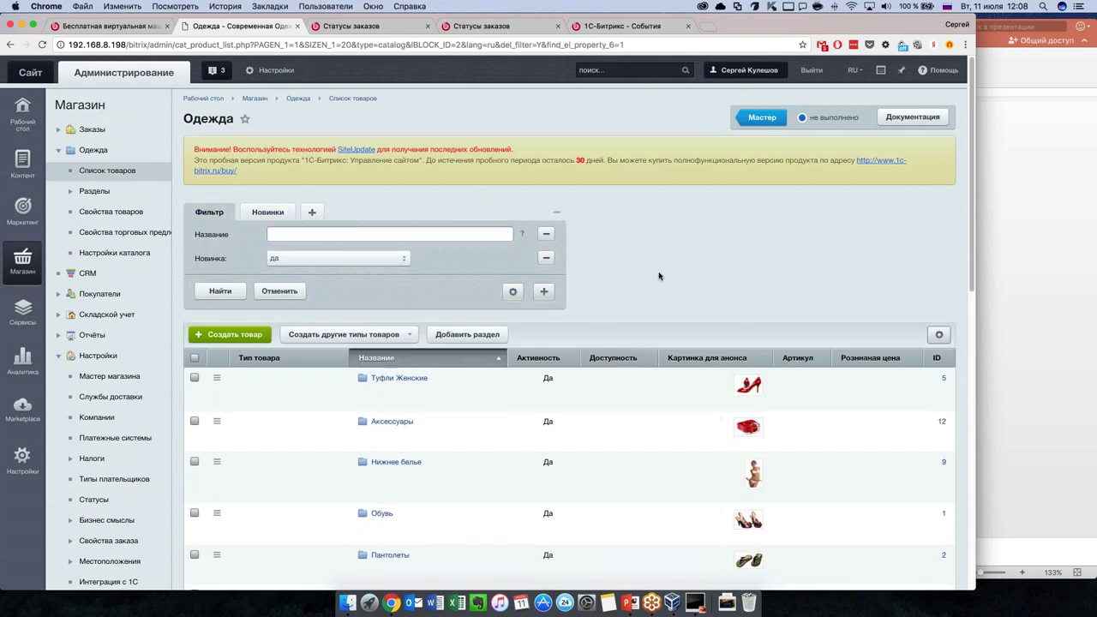
scroll(635, 272, down, 10)
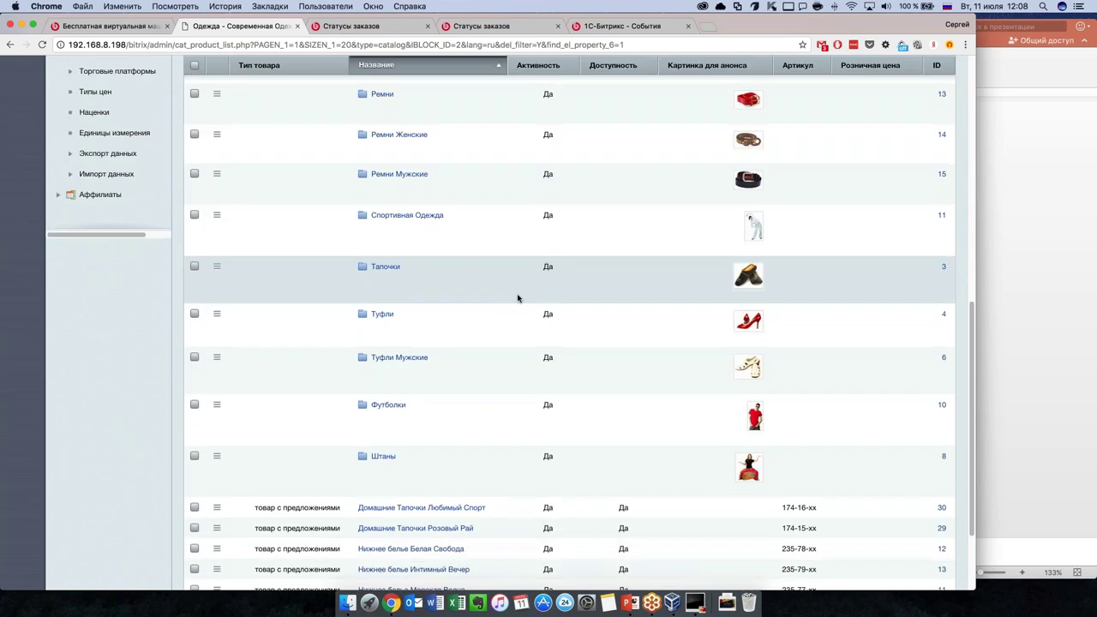
scroll(518, 297, up, 10)
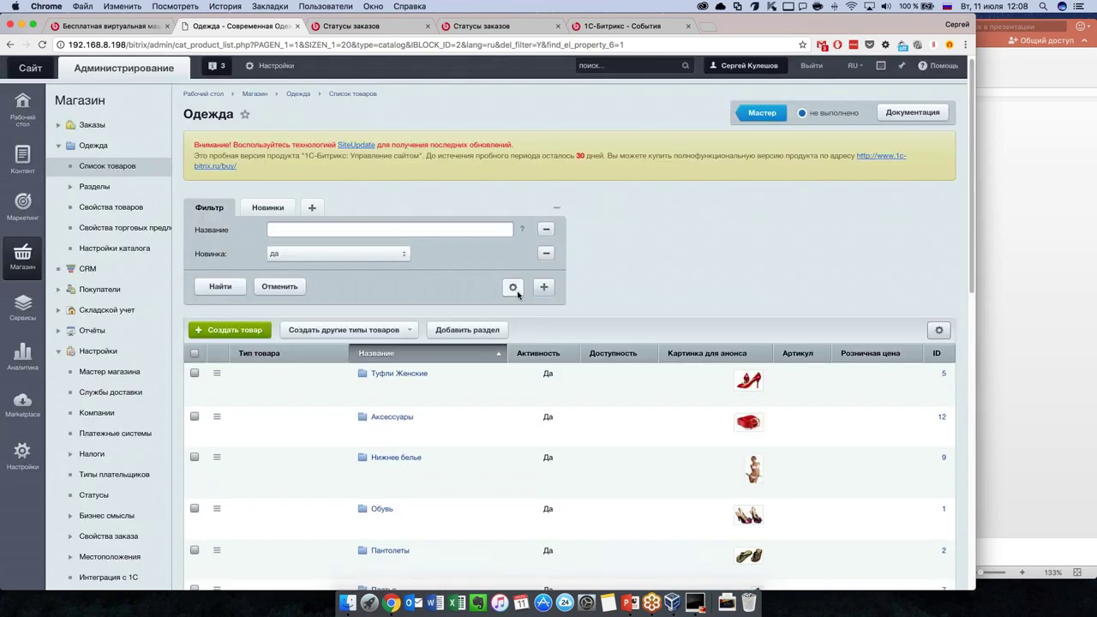
scroll(533, 364, down, 1)
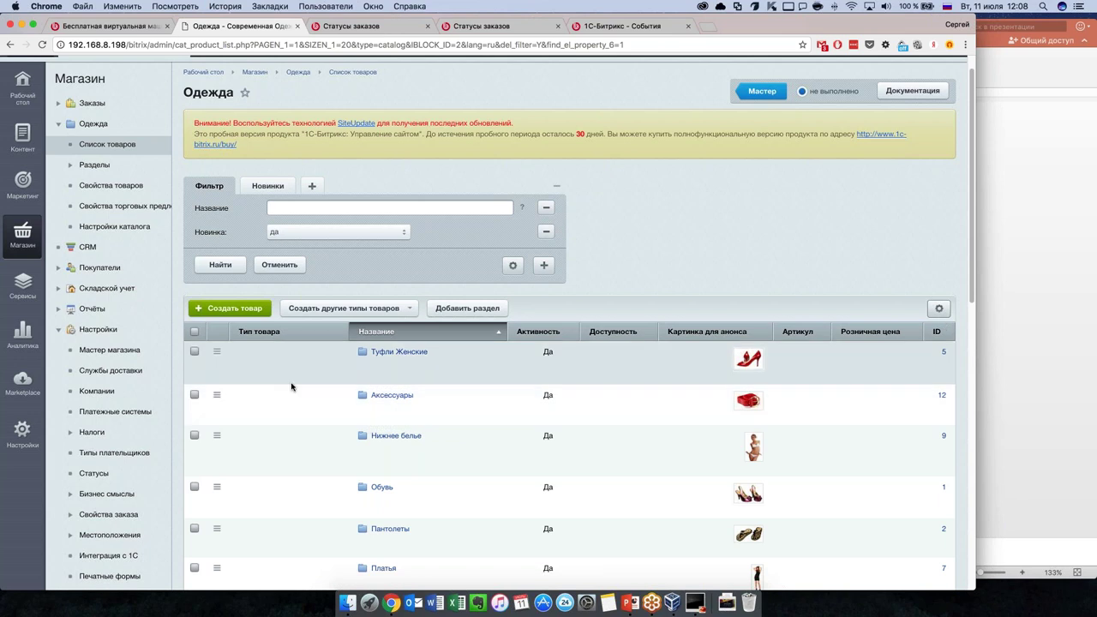
- Select the Любимый Спорт, Розовый Рай and Белая Свобода products and open inline editing
scroll(267, 391, down, 1)
scroll(267, 392, down, 5)
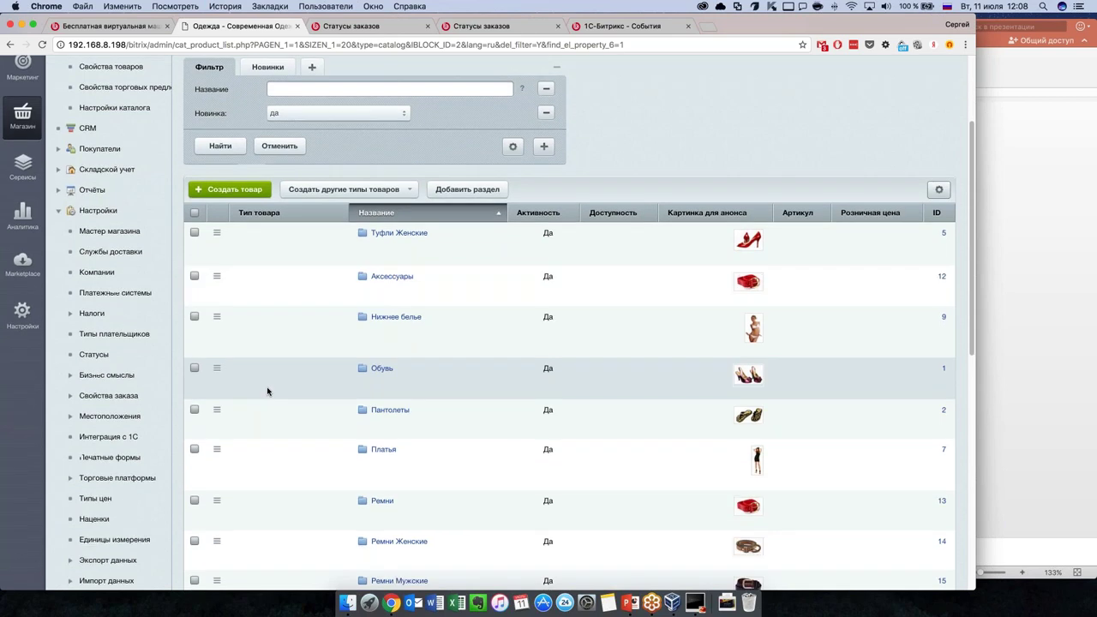
scroll(269, 393, down, 9)
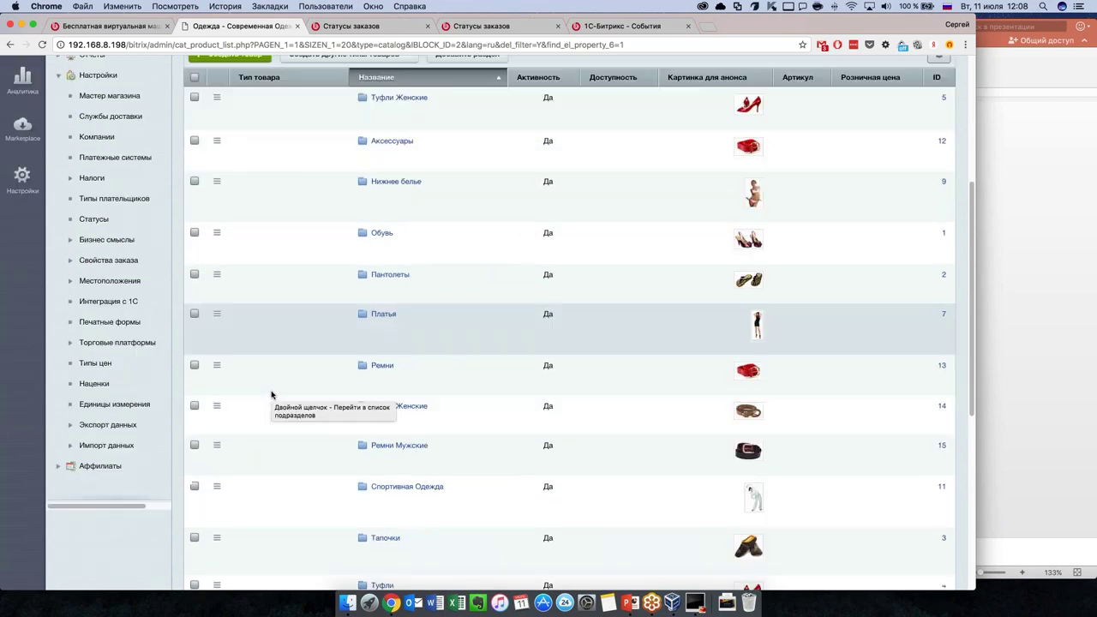
scroll(271, 395, down, 4)
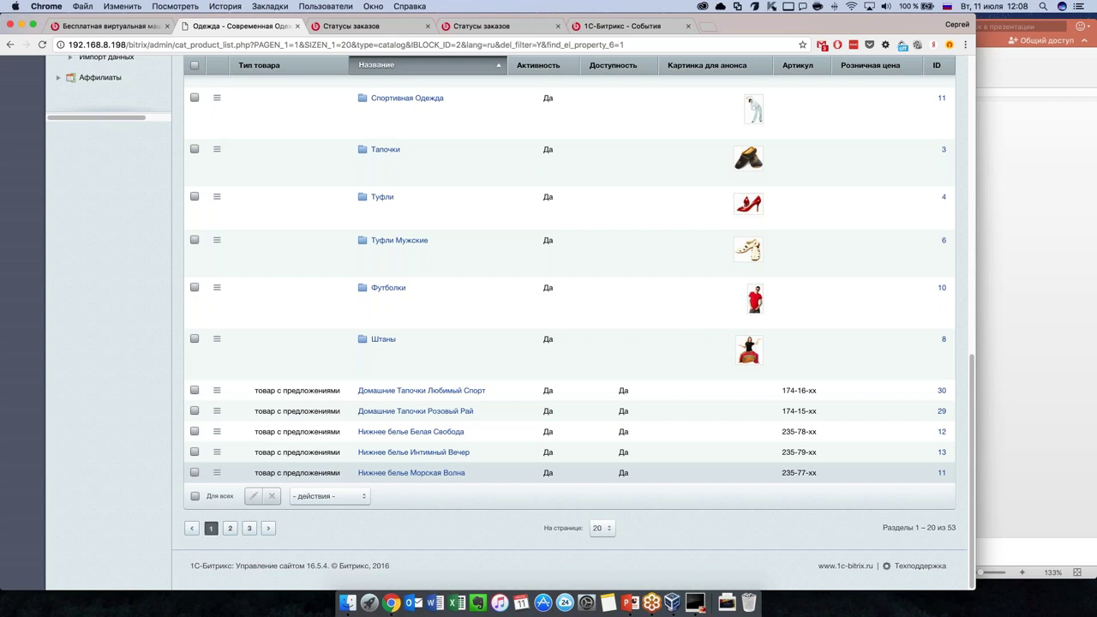
click(194, 390)
click(195, 410)
click(194, 431)
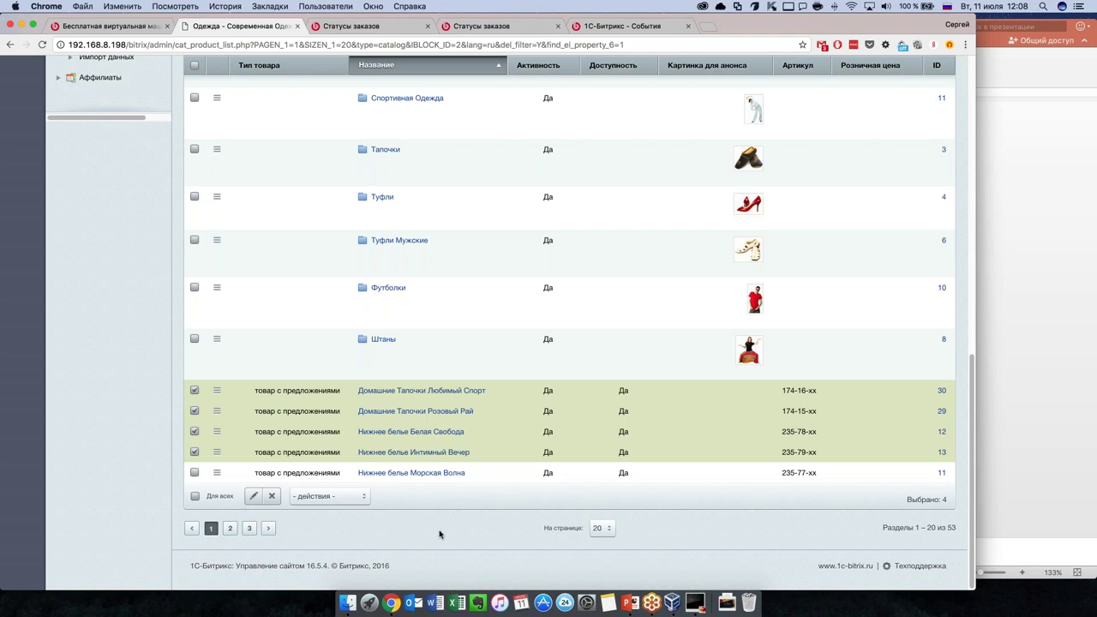
click(255, 498)
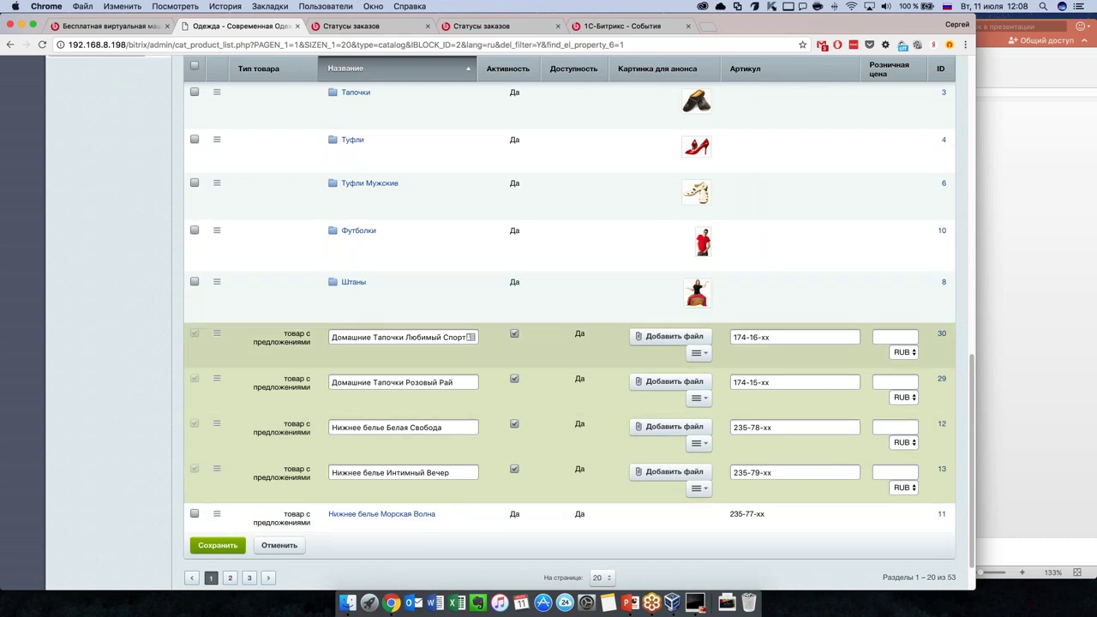
- Replace the xx endings of the four Артикул fields with 21, 22, 23 and 24
key(BackSpace)
key(BackSpace)
text(21)
click(783, 381)
key(BackSpace)
key(BackSpace)
text(22)
click(783, 425)
key(BackSpace)
key(BackSpace)
text(23)
click(790, 471)
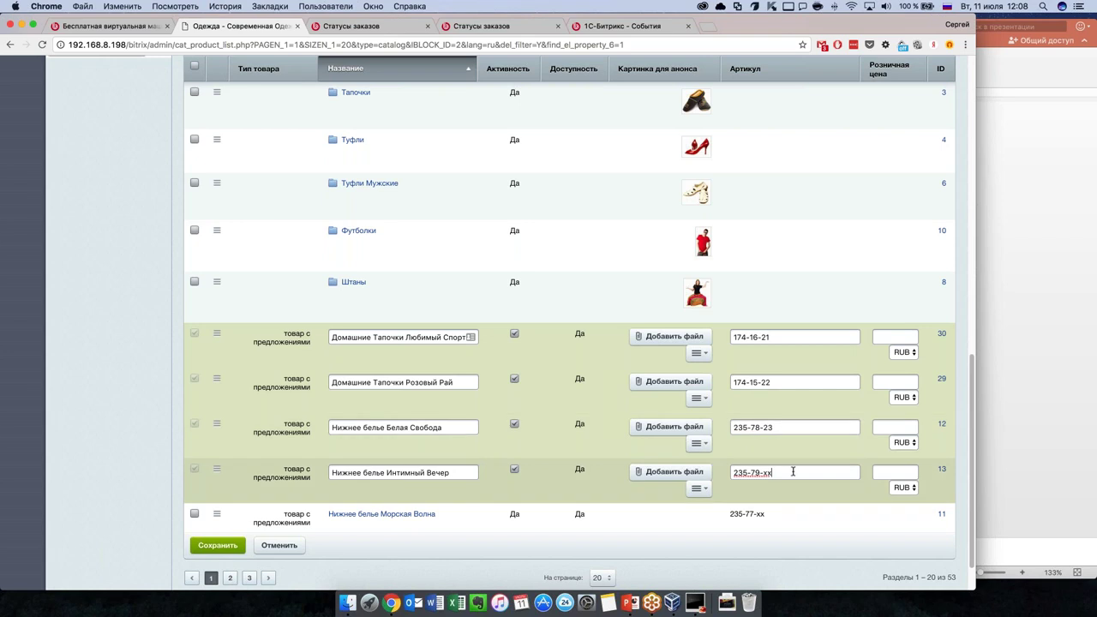
key(BackSpace)
key(BackSpace)
text(24)
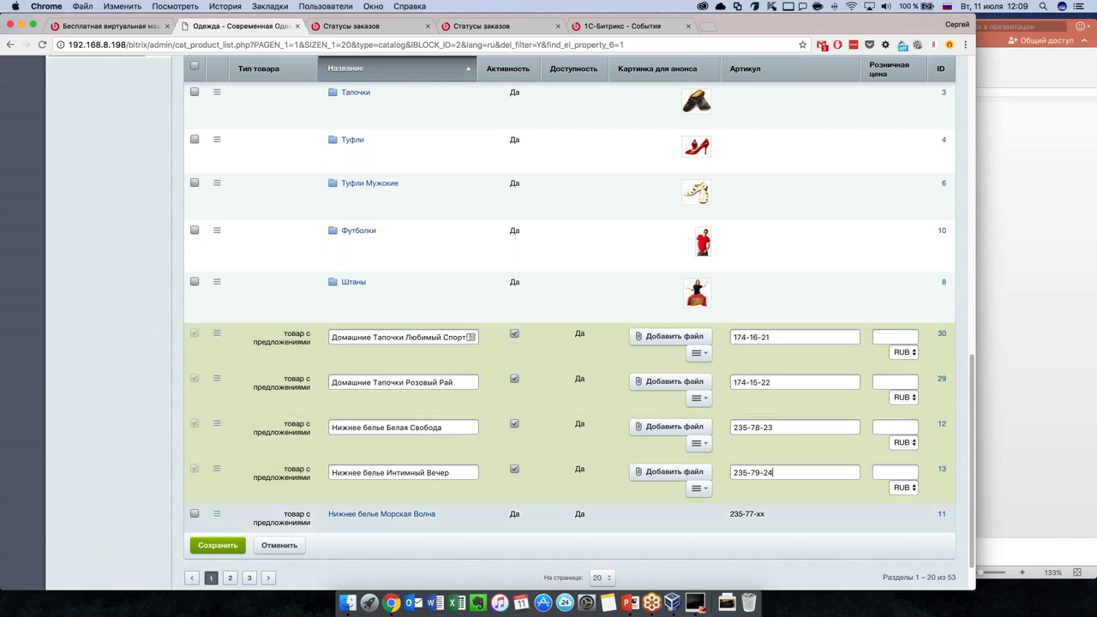
- Save the new article numbers, then select the four edited products and open the bulk actions list
click(217, 545)
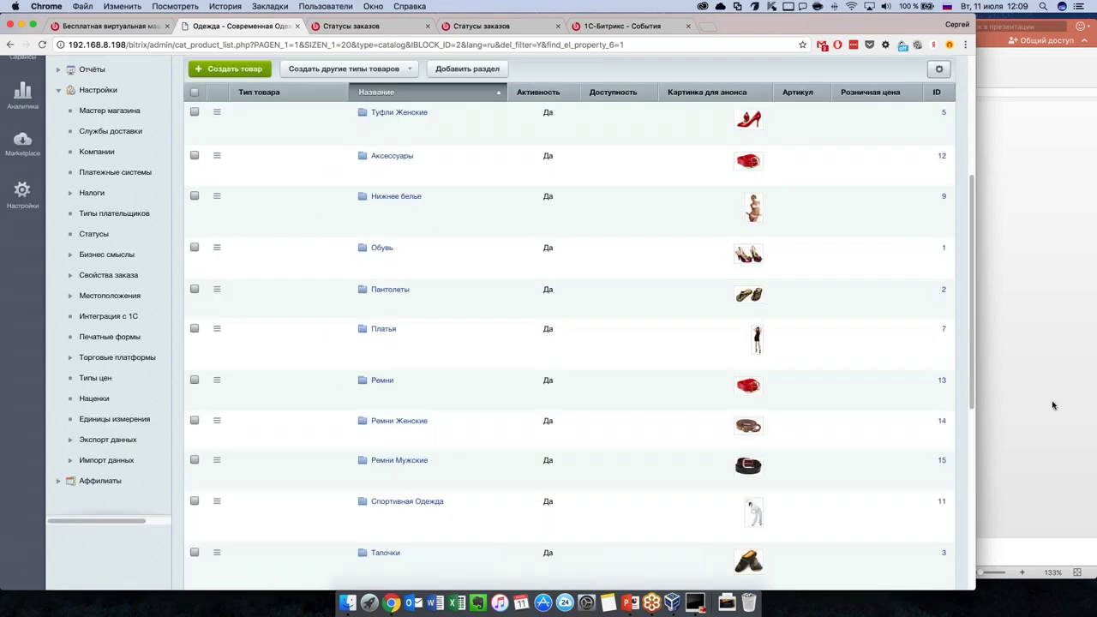
scroll(821, 446, down, 10)
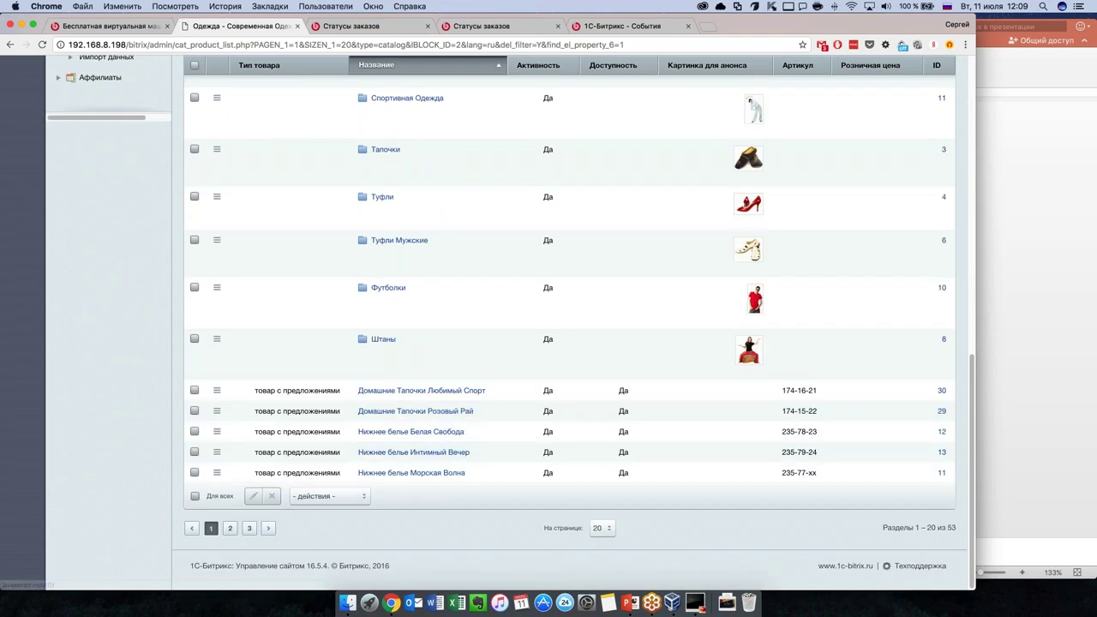
click(194, 390)
click(194, 410)
click(195, 431)
click(195, 452)
click(329, 496)
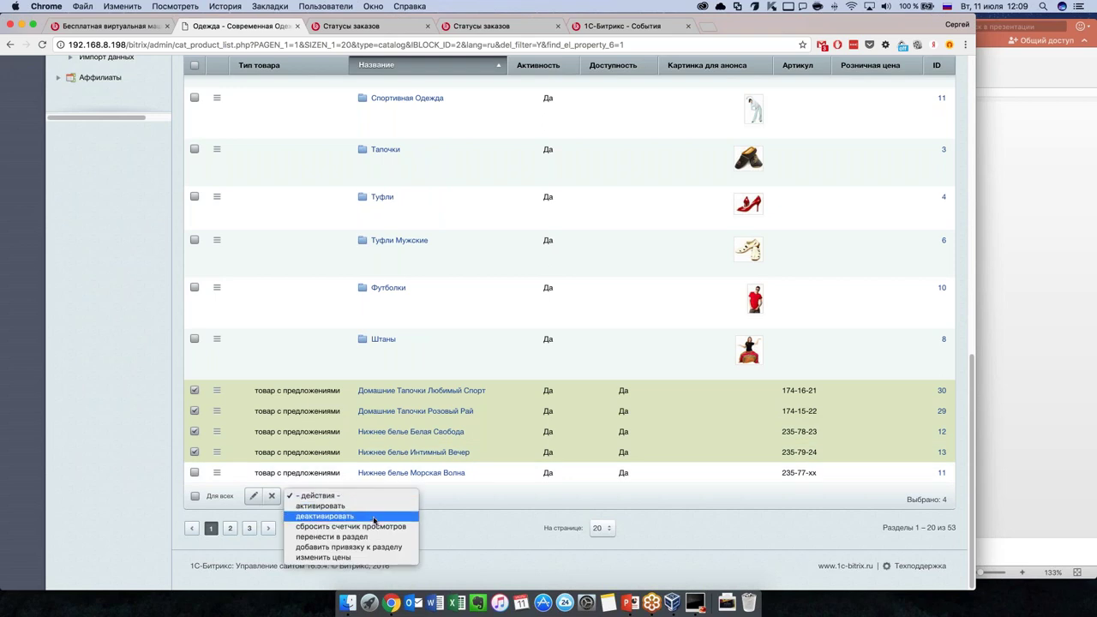
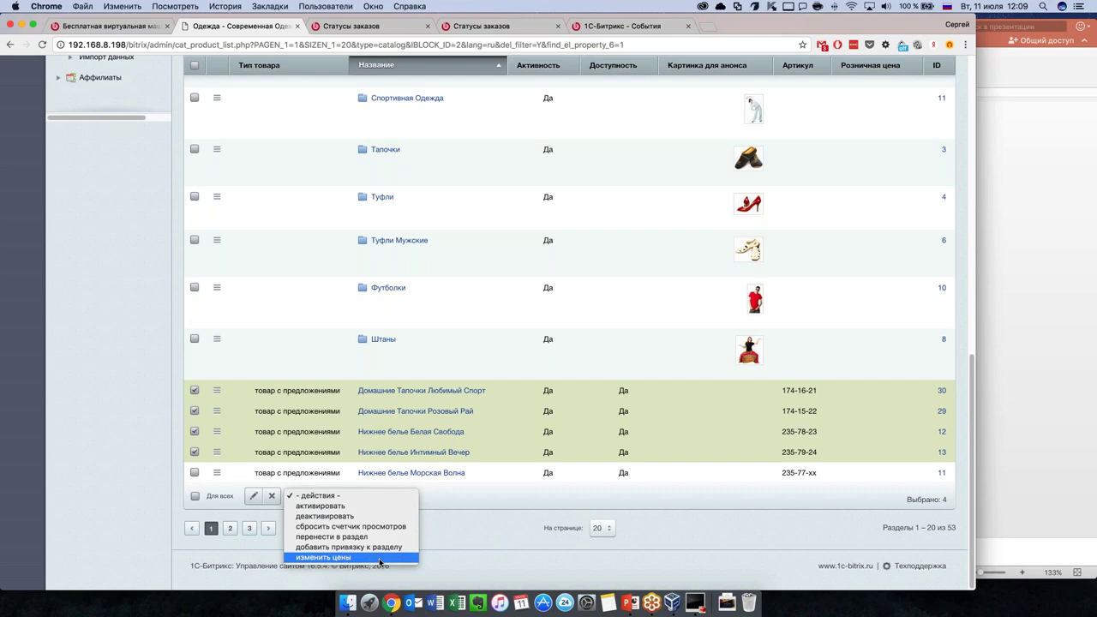
- Preview the 'изменить цены' bulk price change for the checked products, then cancel it
click(379, 557)
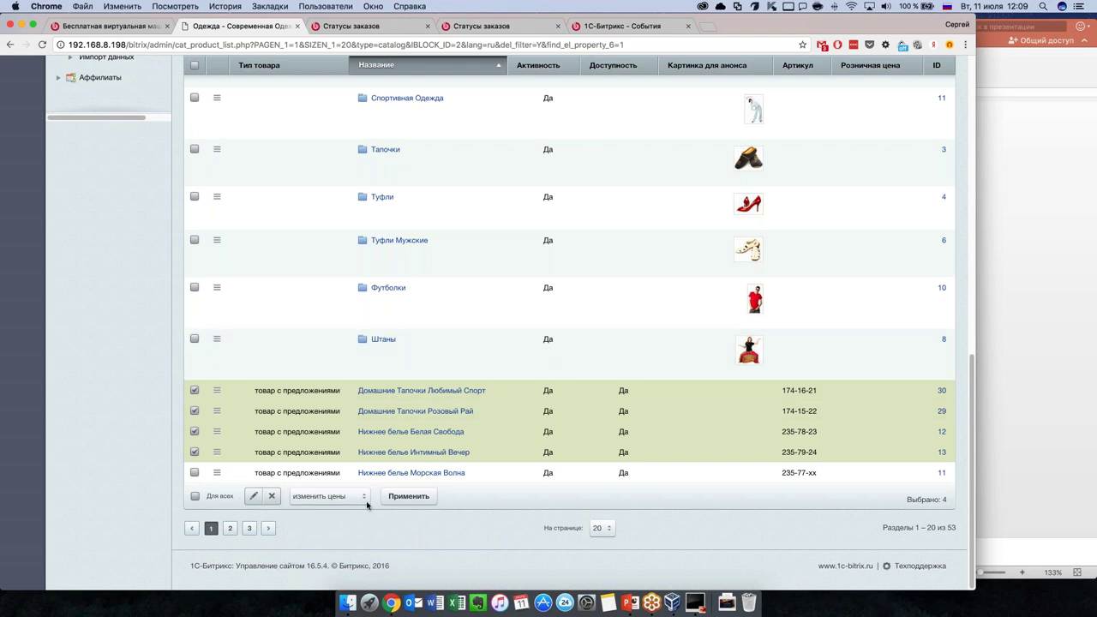
click(408, 497)
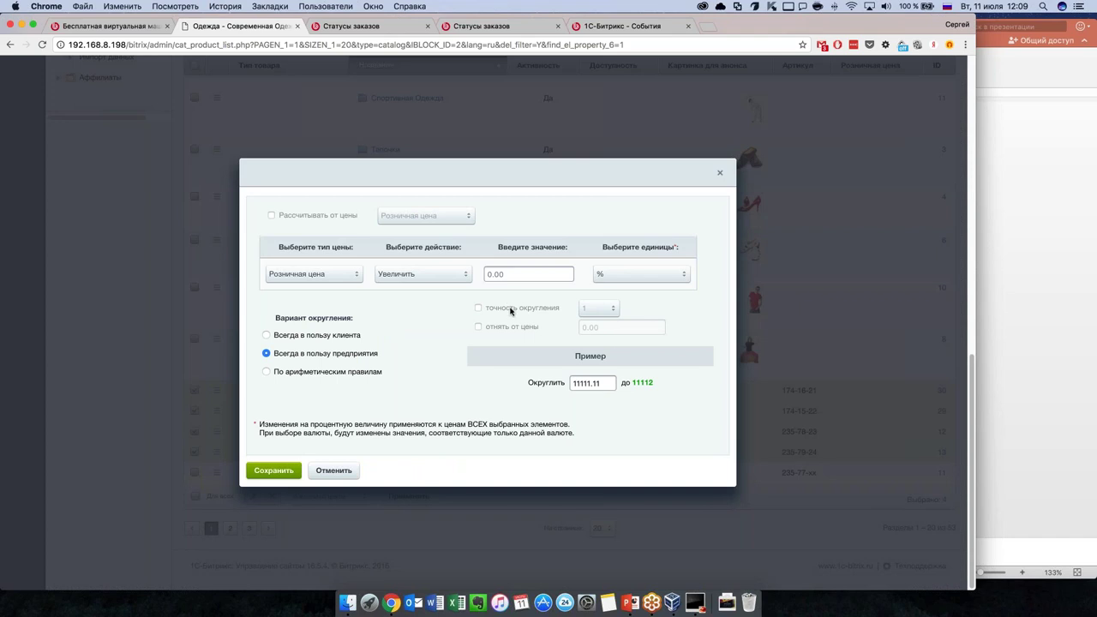
click(344, 275)
click(411, 275)
click(413, 274)
click(437, 274)
click(355, 472)
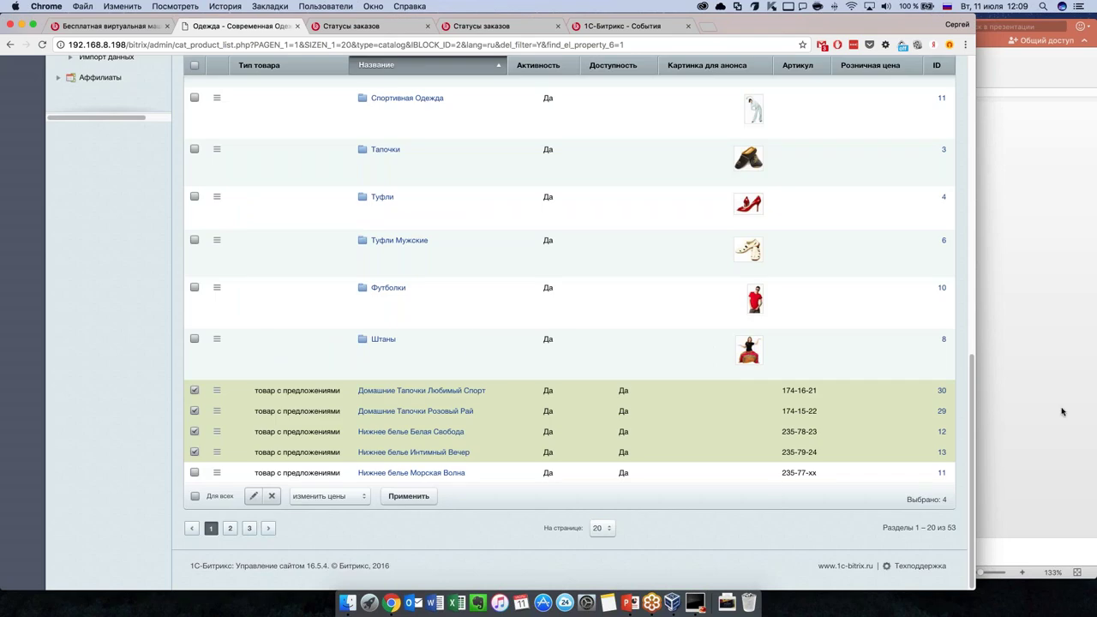
- Uncheck the four selected products, reload the list and open Домашние Тапочки Любимый Спорт for editing
click(194, 390)
click(195, 410)
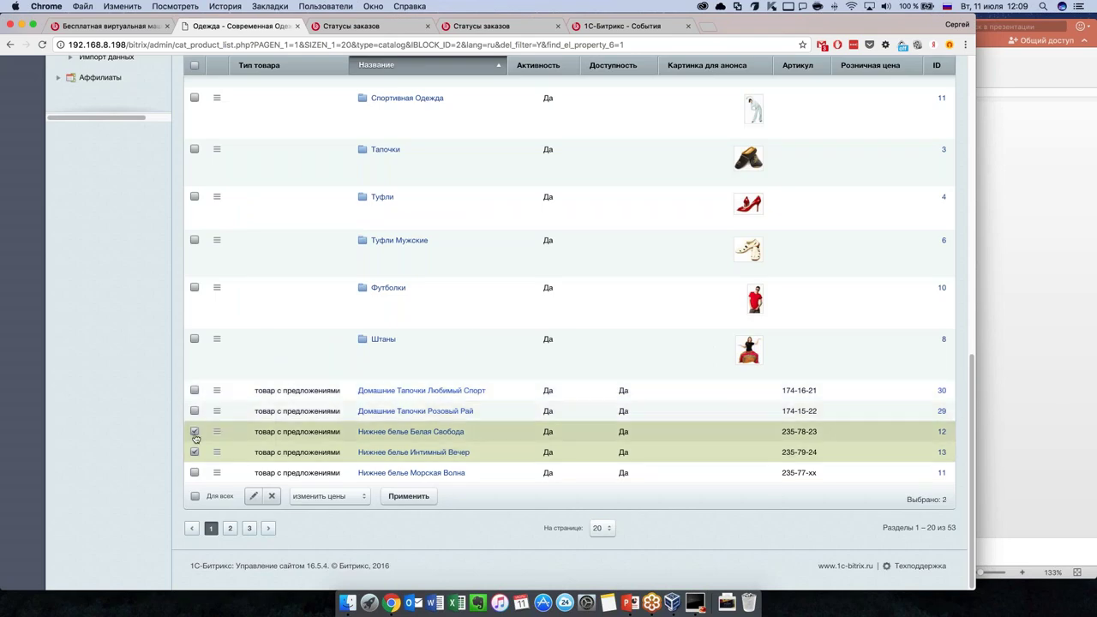
click(195, 431)
click(195, 453)
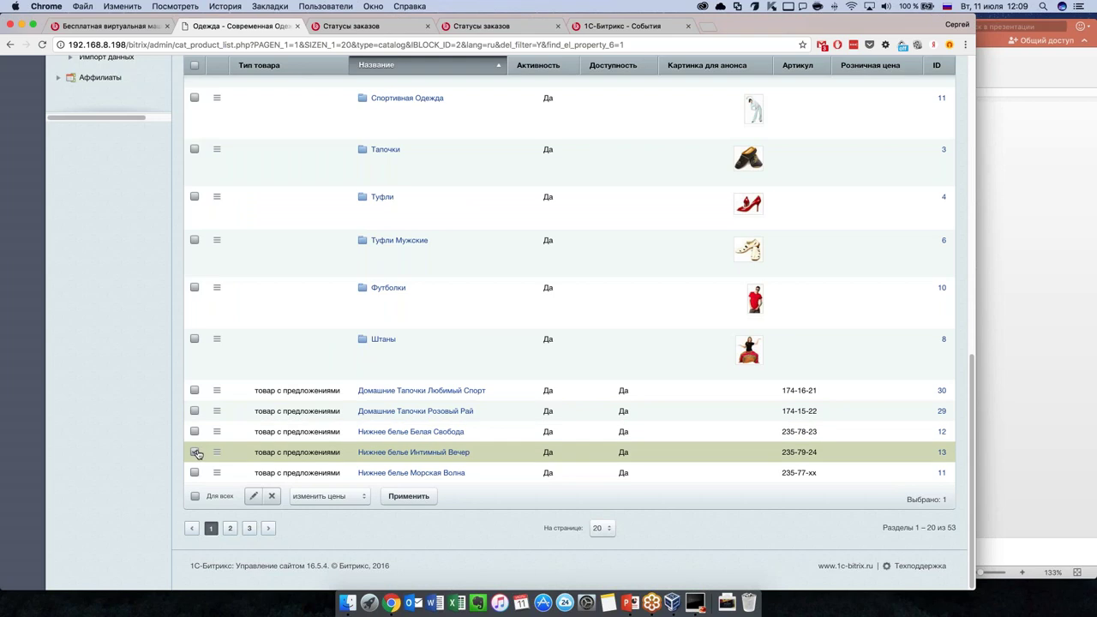
click(349, 495)
click(361, 528)
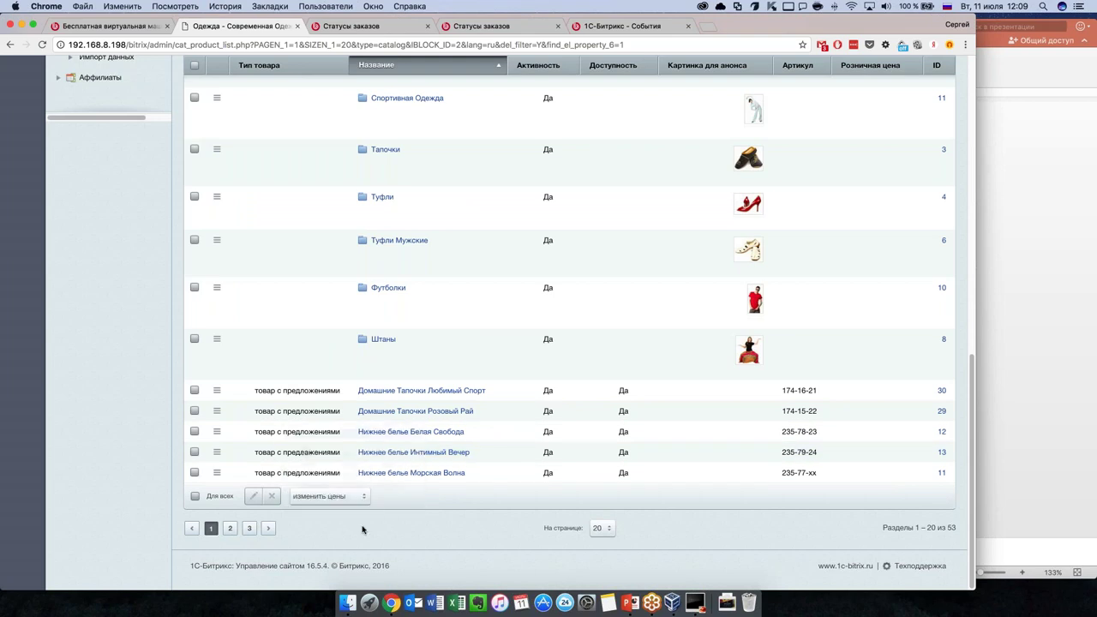
key(super+r)
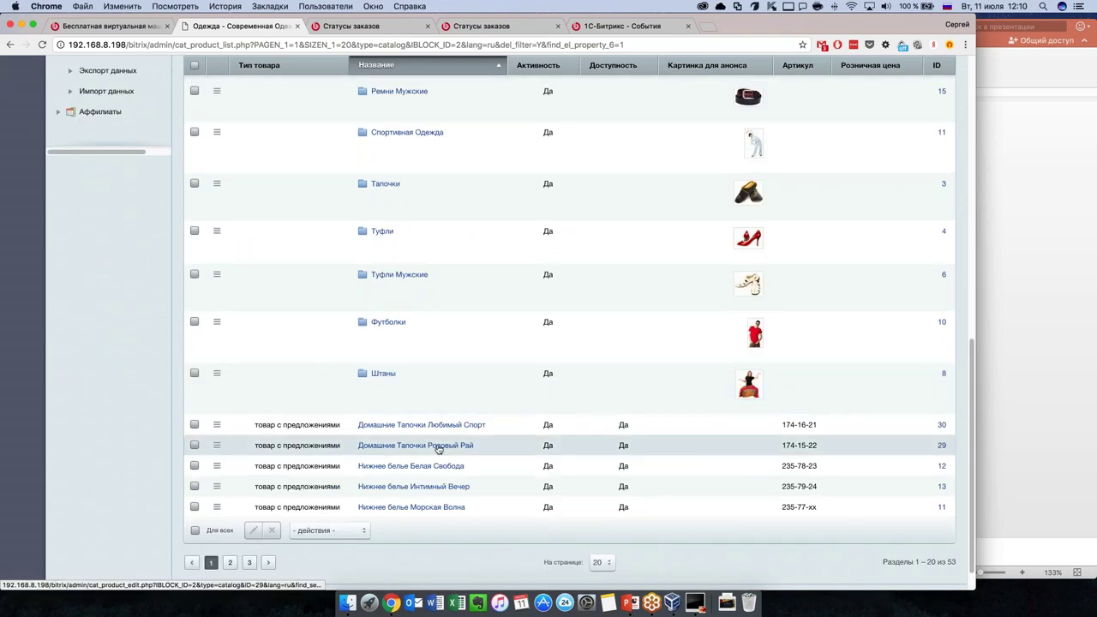
click(421, 424)
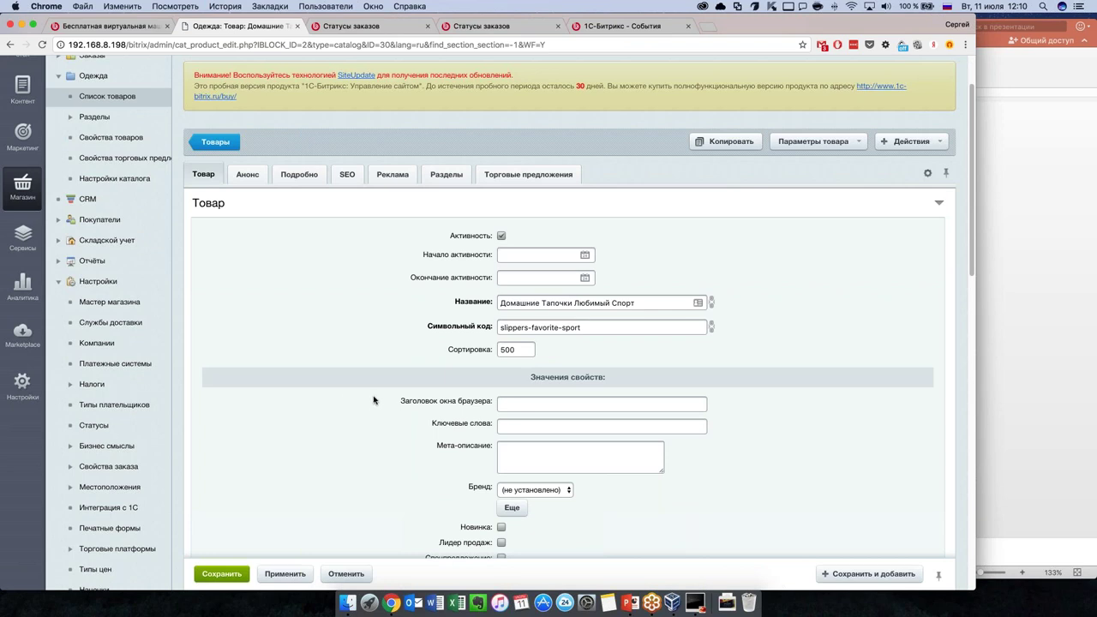
- Scroll through the slipper product's fields and photo gallery, then return to the top
scroll(363, 400, down, 1)
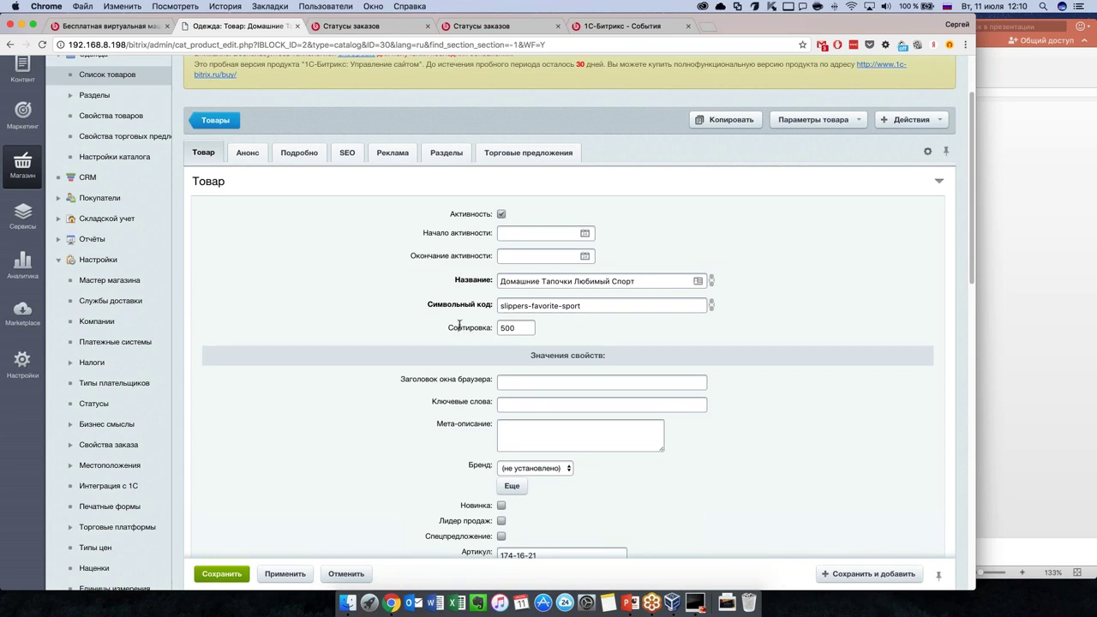
scroll(463, 323, down, 1)
scroll(557, 385, down, 10)
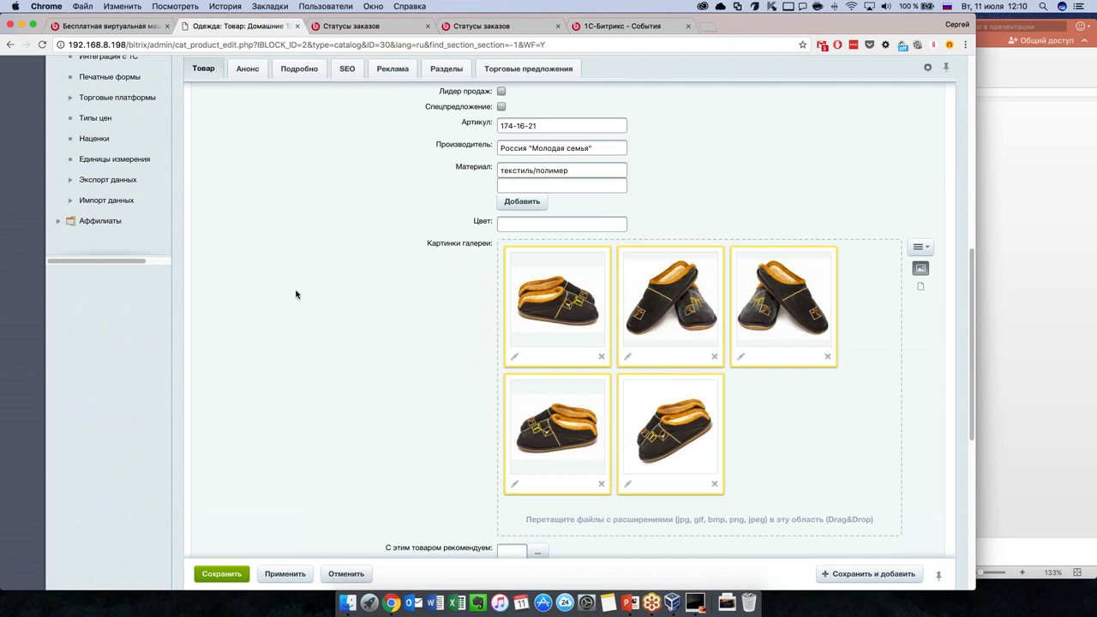
scroll(299, 293, up, 9)
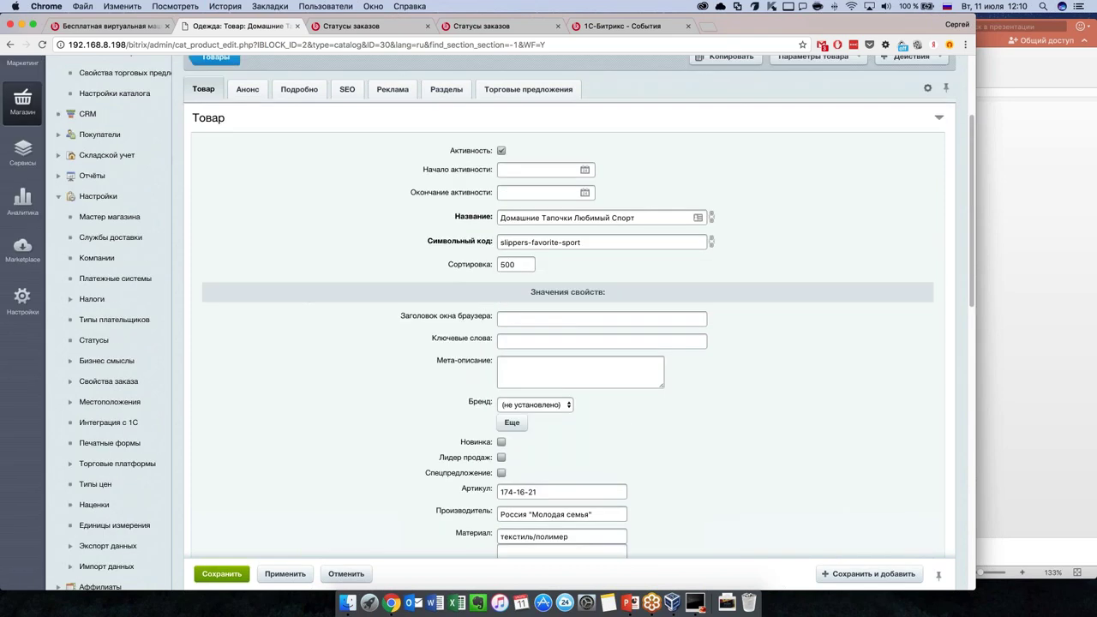
scroll(565, 323, down, 11)
scroll(331, 403, down, 7)
scroll(436, 412, up, 18)
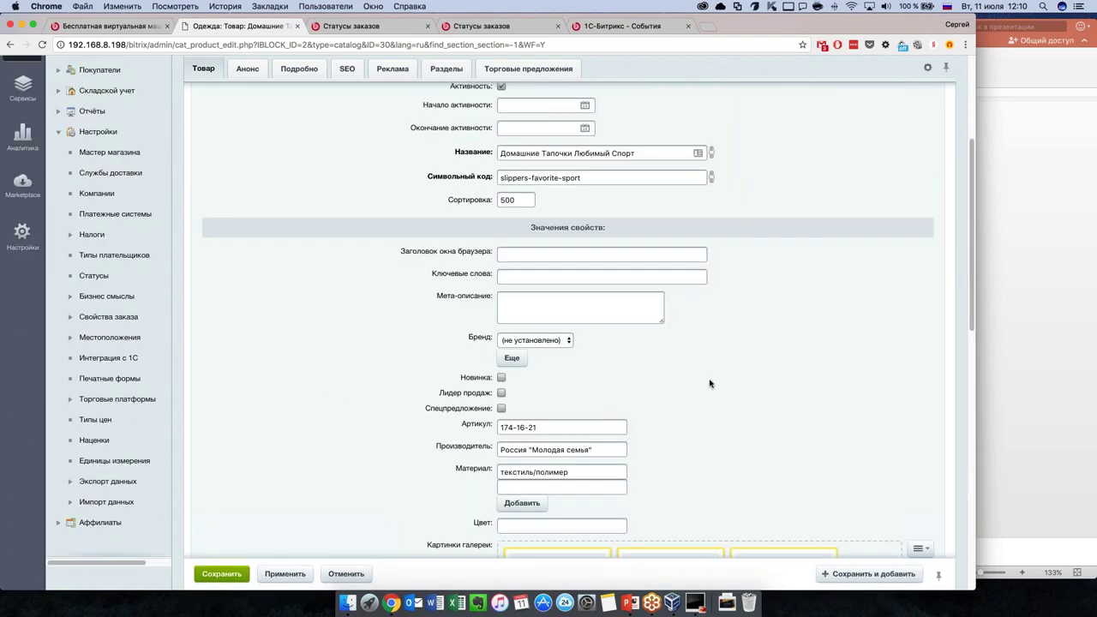
scroll(709, 382, up, 5)
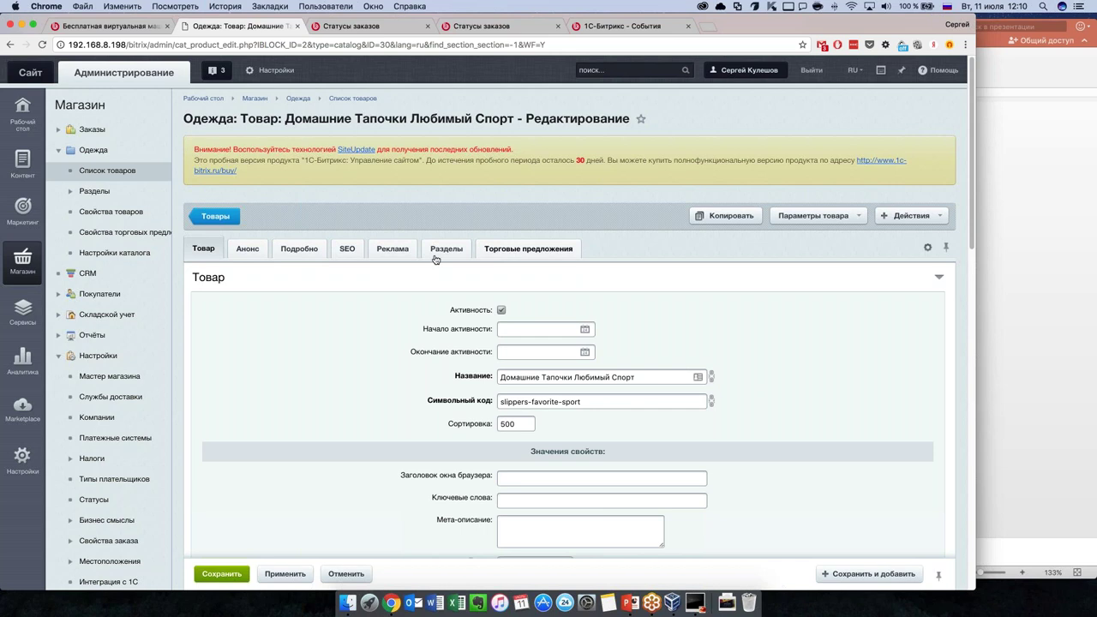
click(247, 249)
click(299, 249)
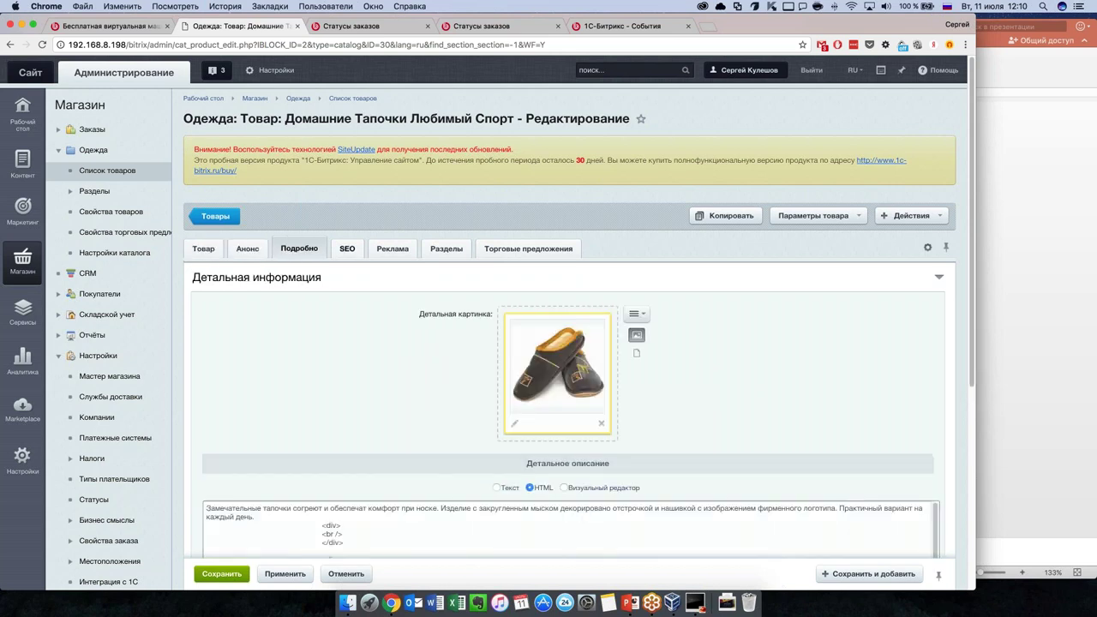
click(346, 248)
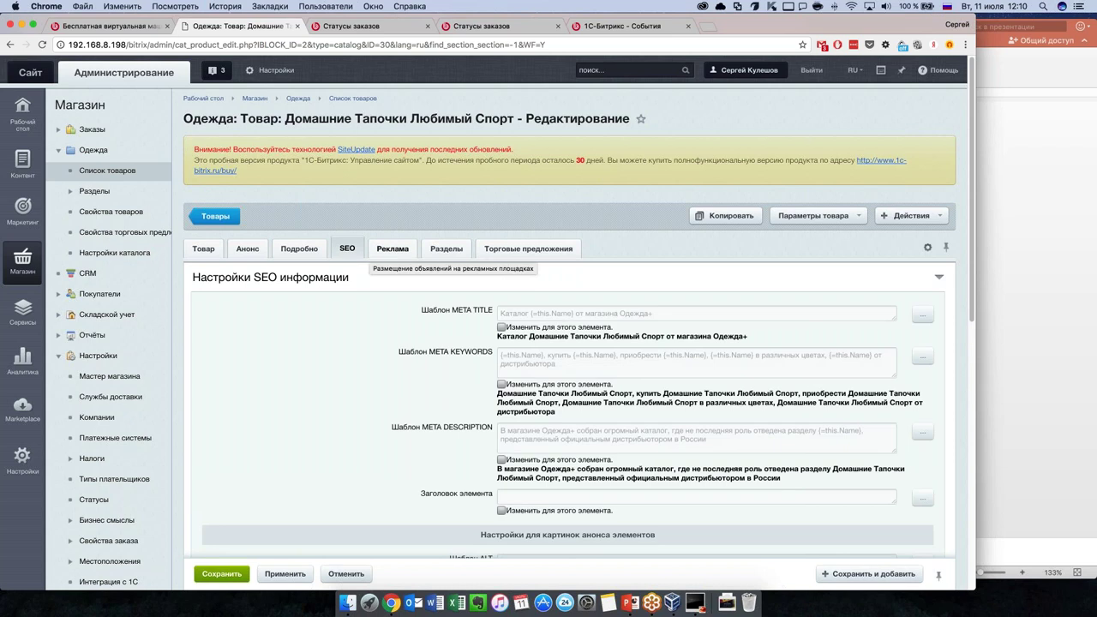
click(392, 248)
click(196, 253)
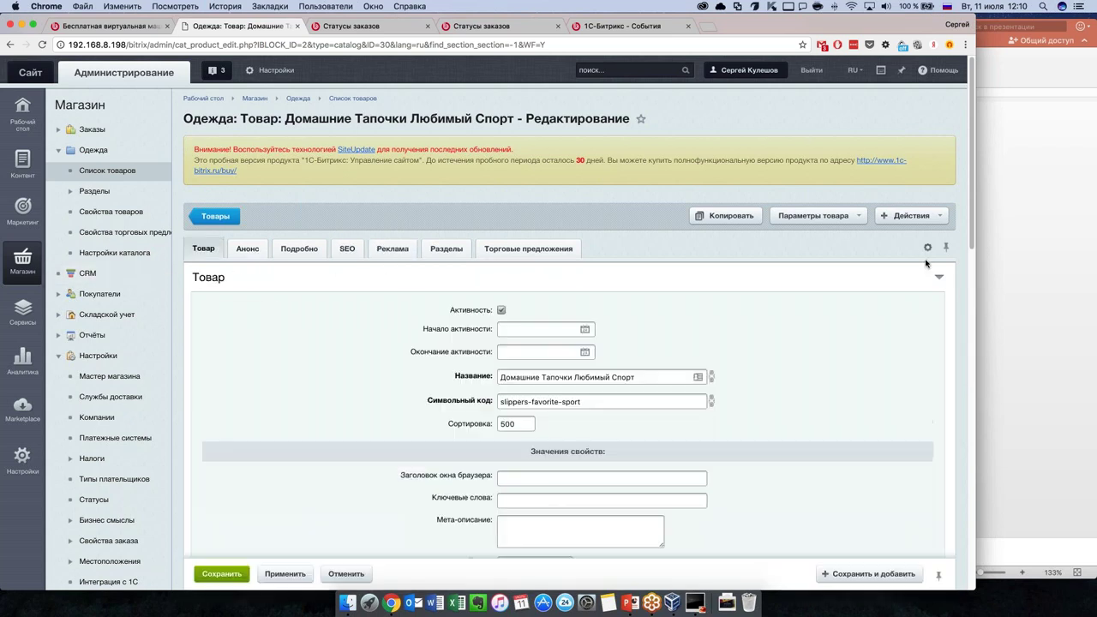
click(936, 281)
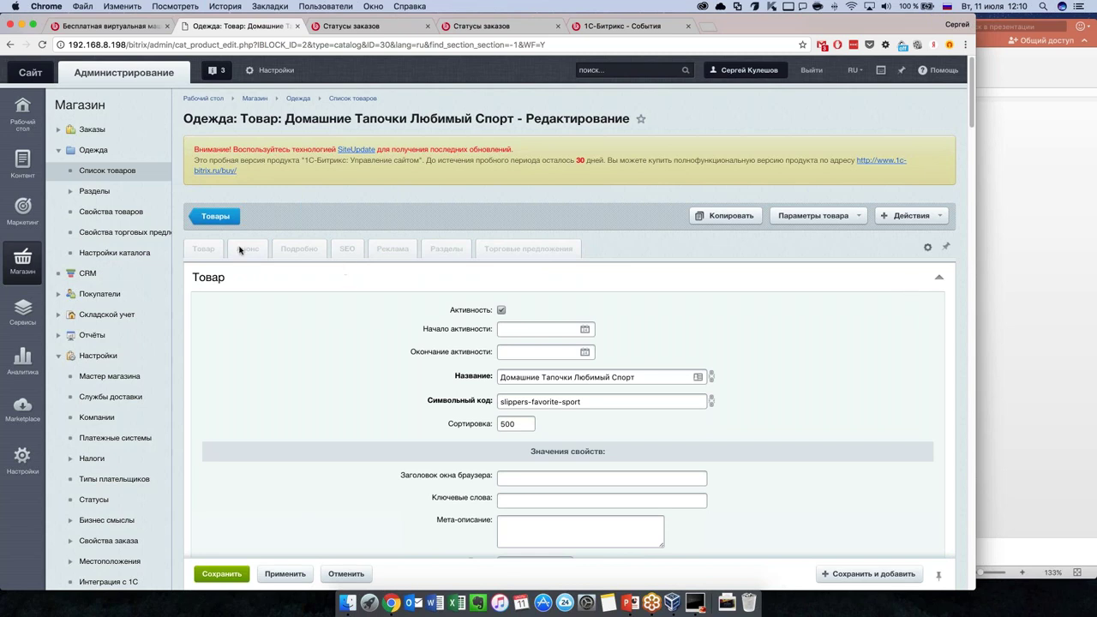
scroll(392, 386, down, 15)
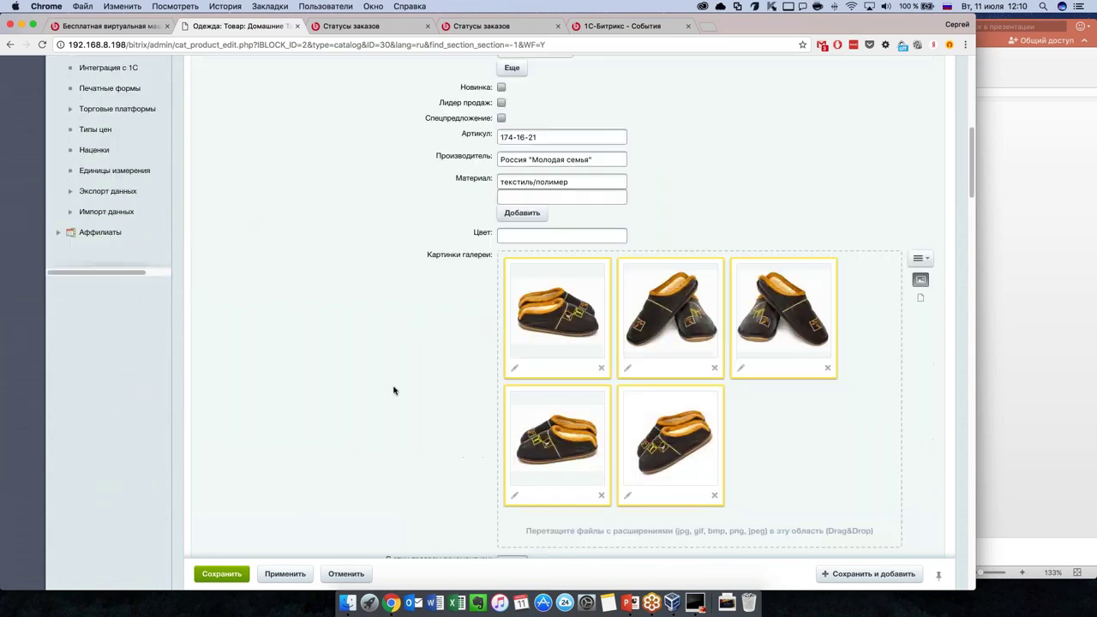
scroll(393, 391, down, 15)
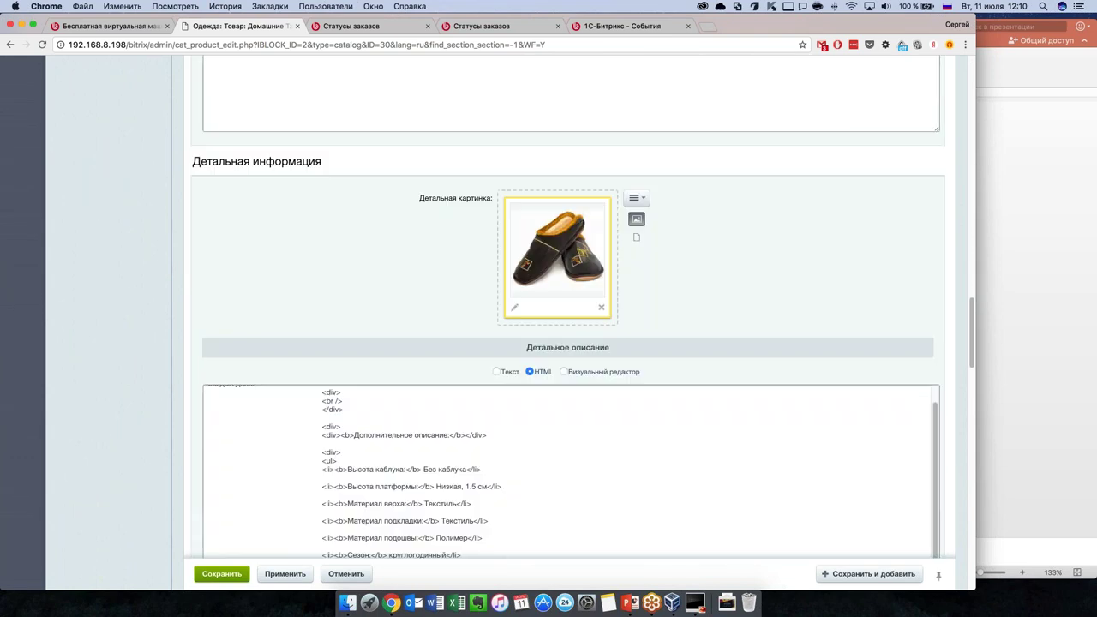
scroll(344, 431, down, 15)
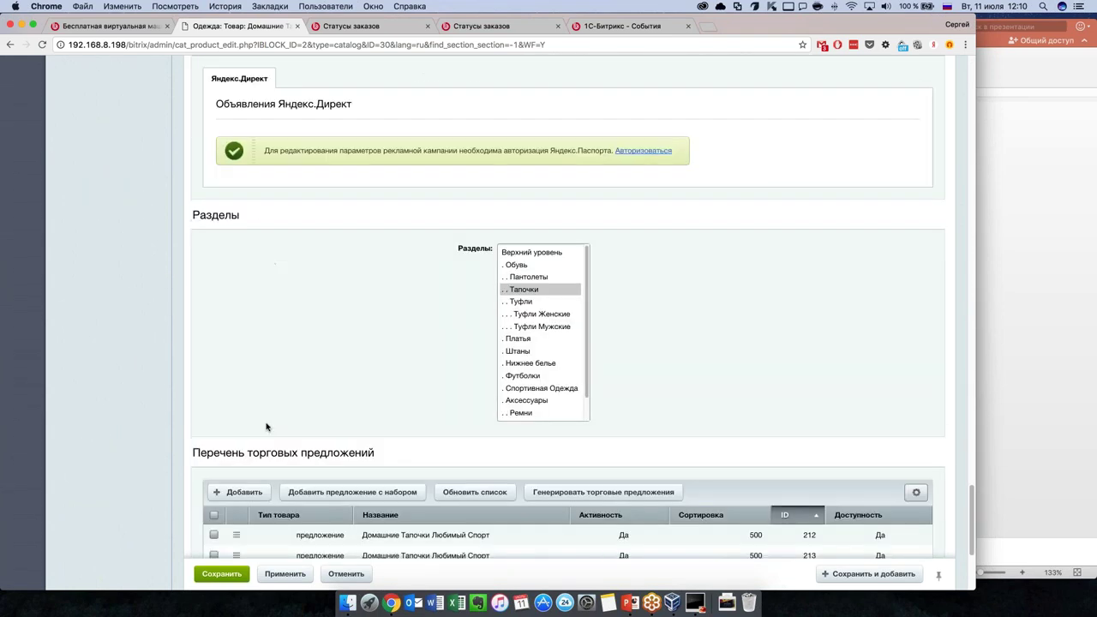
scroll(344, 431, up, 1)
scroll(343, 431, up, 20)
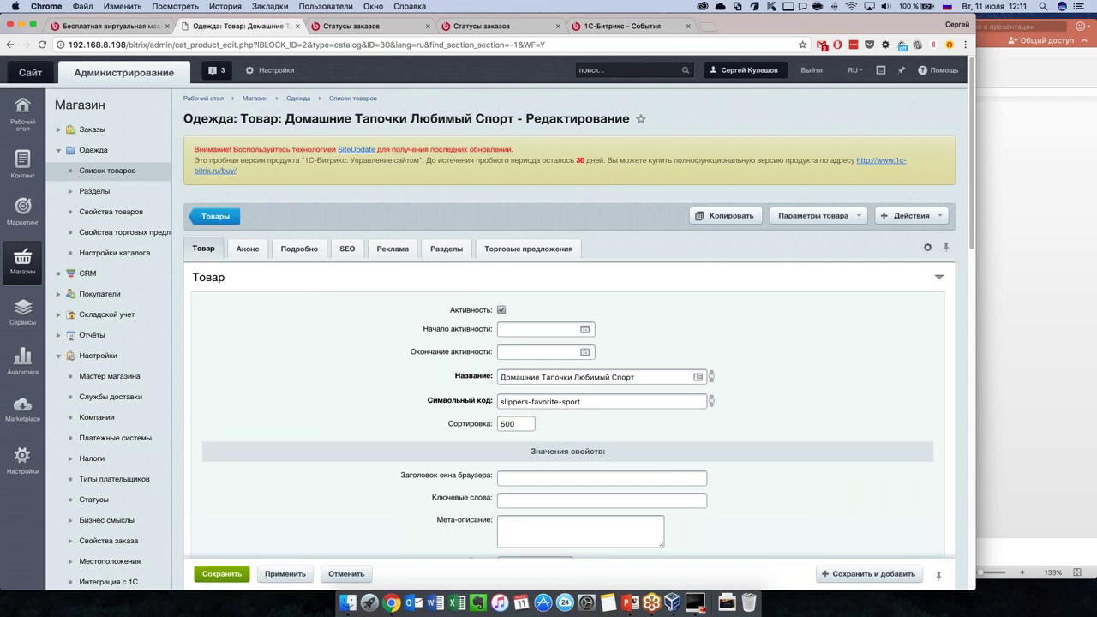
- In the form layout settings, remove Минимальная цена and Максимальная цена from the Товар tab
click(928, 247)
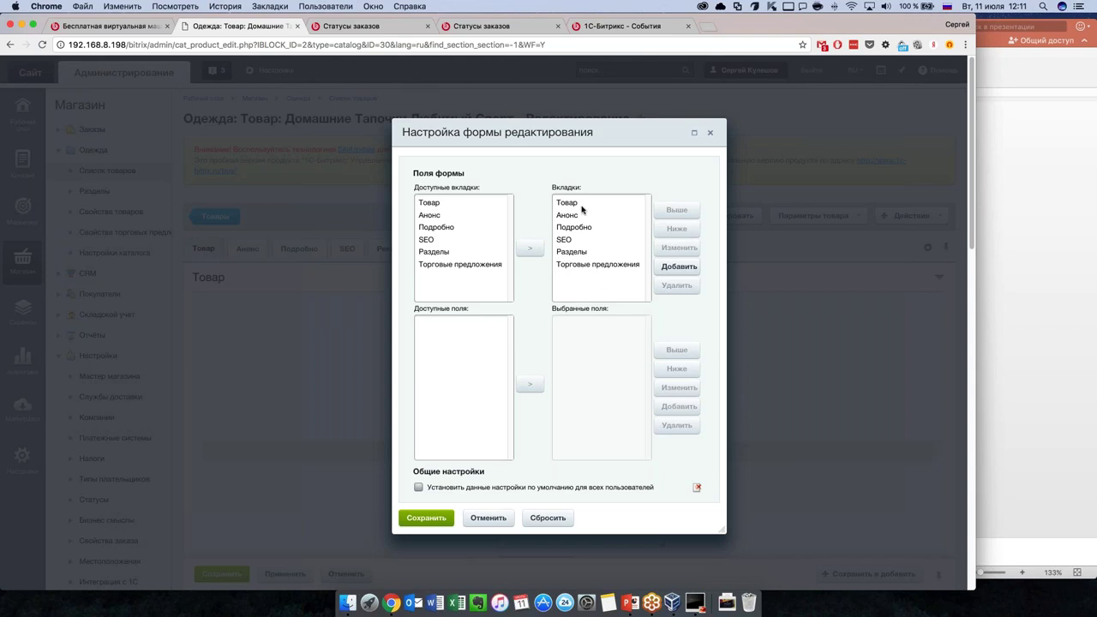
click(582, 208)
scroll(600, 386, down, 1)
scroll(615, 400, down, 2)
scroll(615, 399, down, 2)
scroll(616, 399, down, 2)
scroll(590, 401, down, 2)
scroll(591, 402, down, 3)
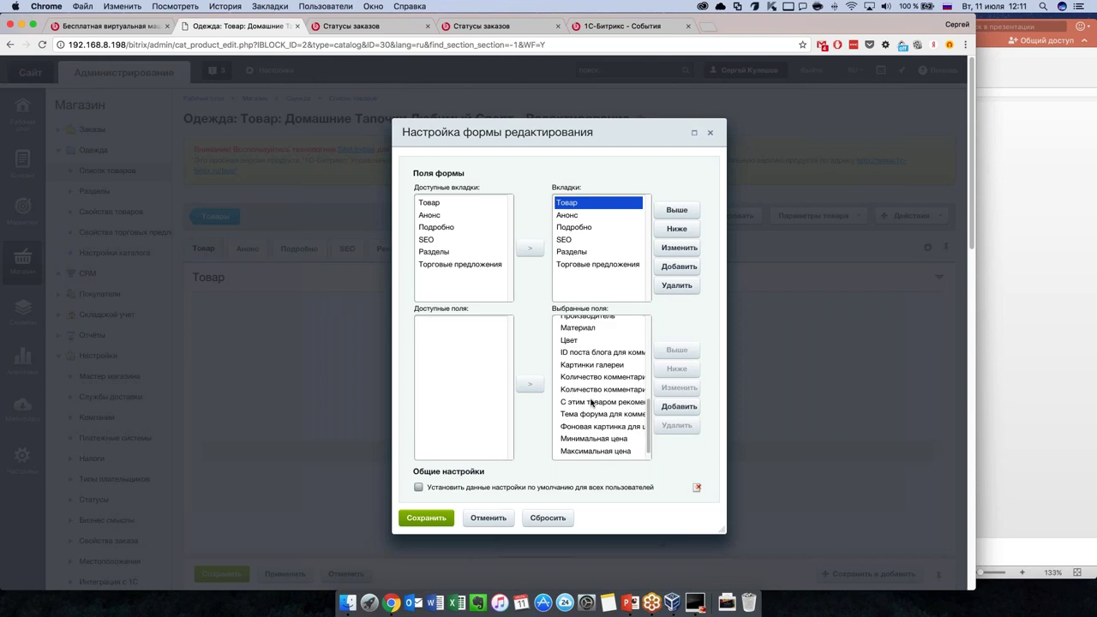
click(600, 388)
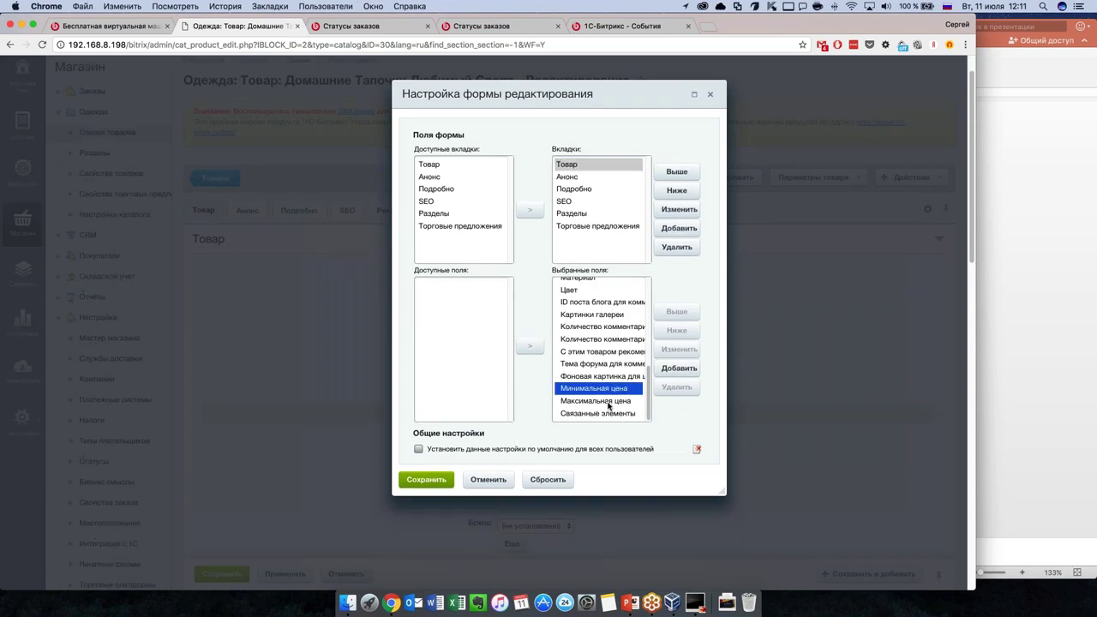
shift+click(600, 401)
key(Delete)
scroll(609, 403, up, 5)
scroll(600, 402, up, 4)
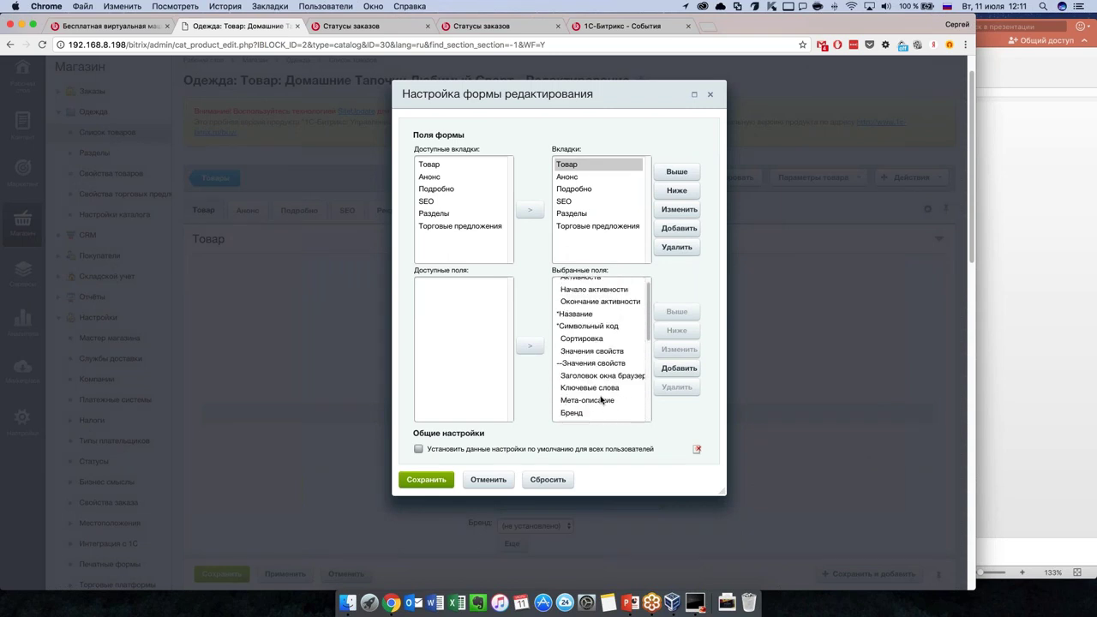
scroll(600, 389, down, 3)
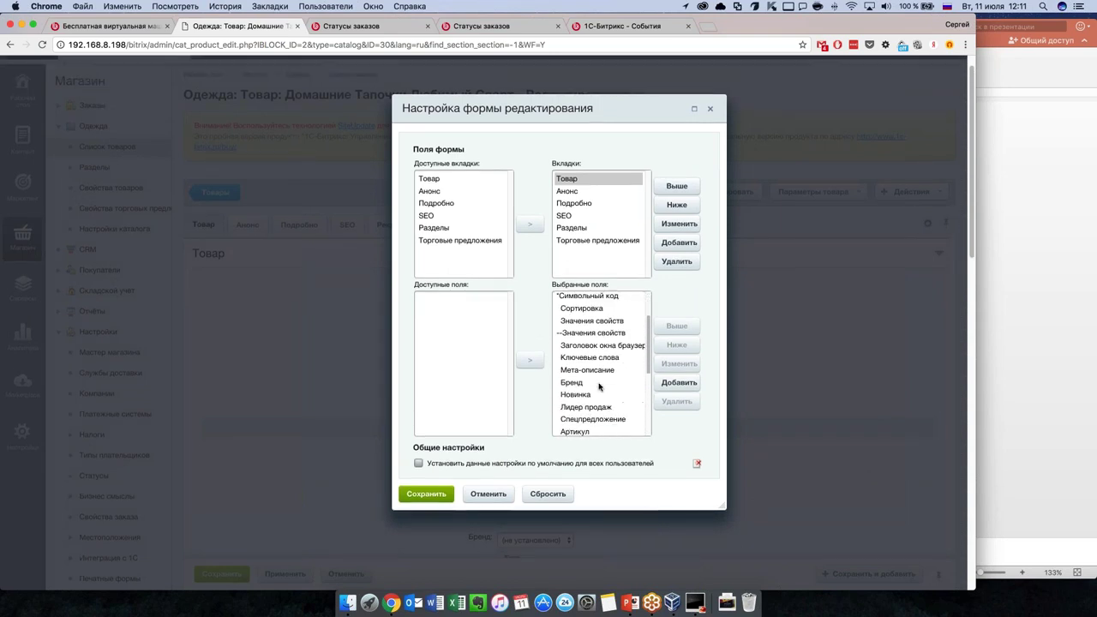
- Review the tabs' available fields and remove the separate Разделы tab from the form
click(447, 179)
click(452, 192)
click(456, 214)
click(457, 203)
click(453, 180)
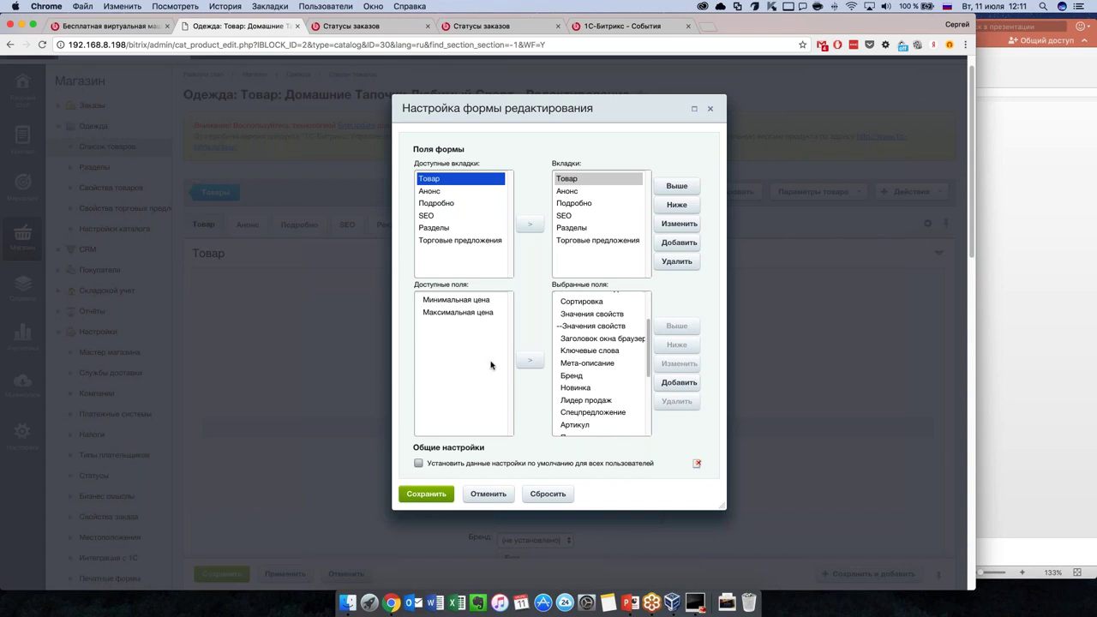
click(464, 244)
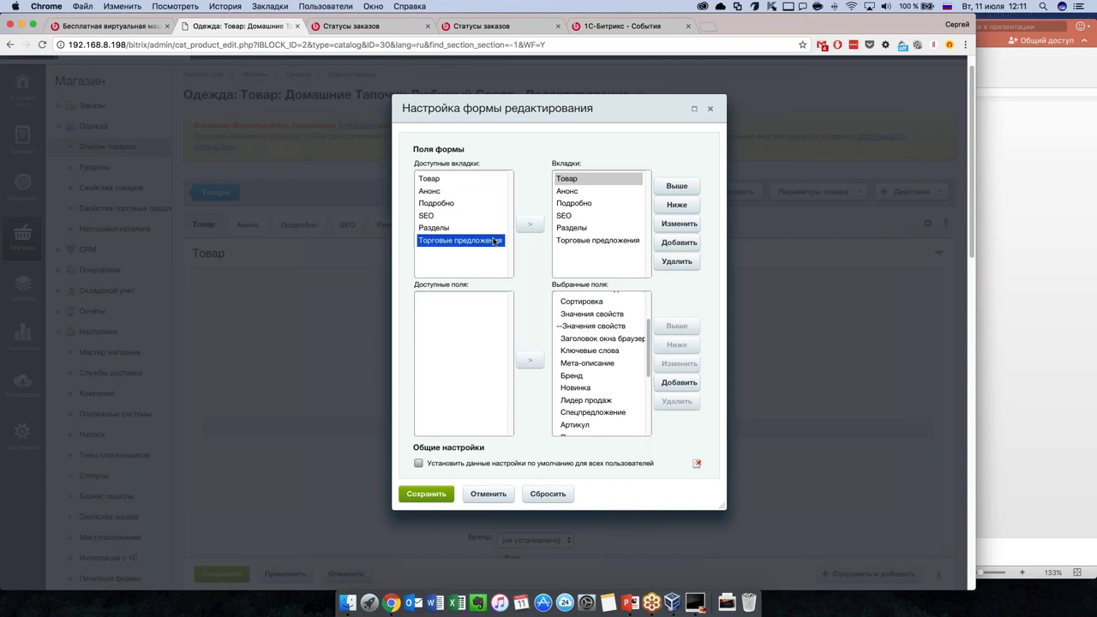
click(580, 242)
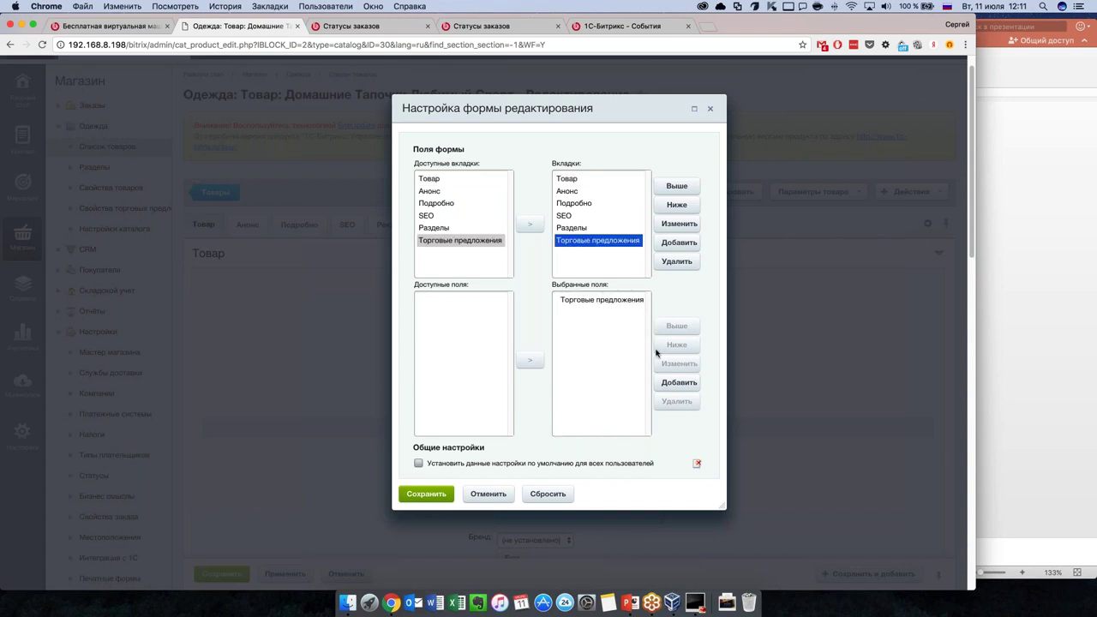
click(579, 227)
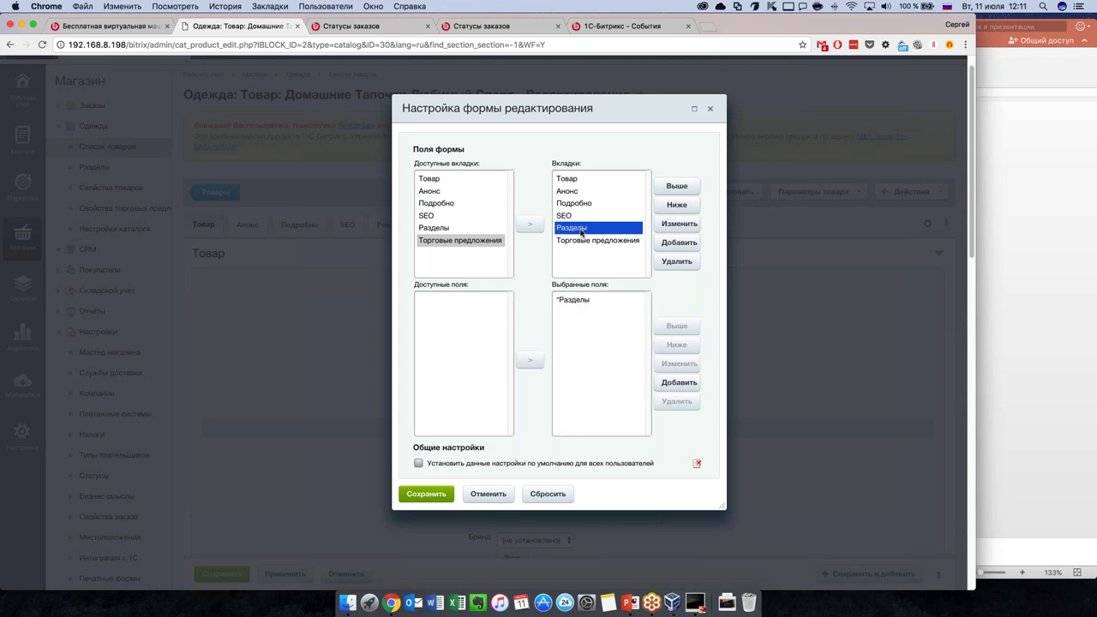
click(584, 301)
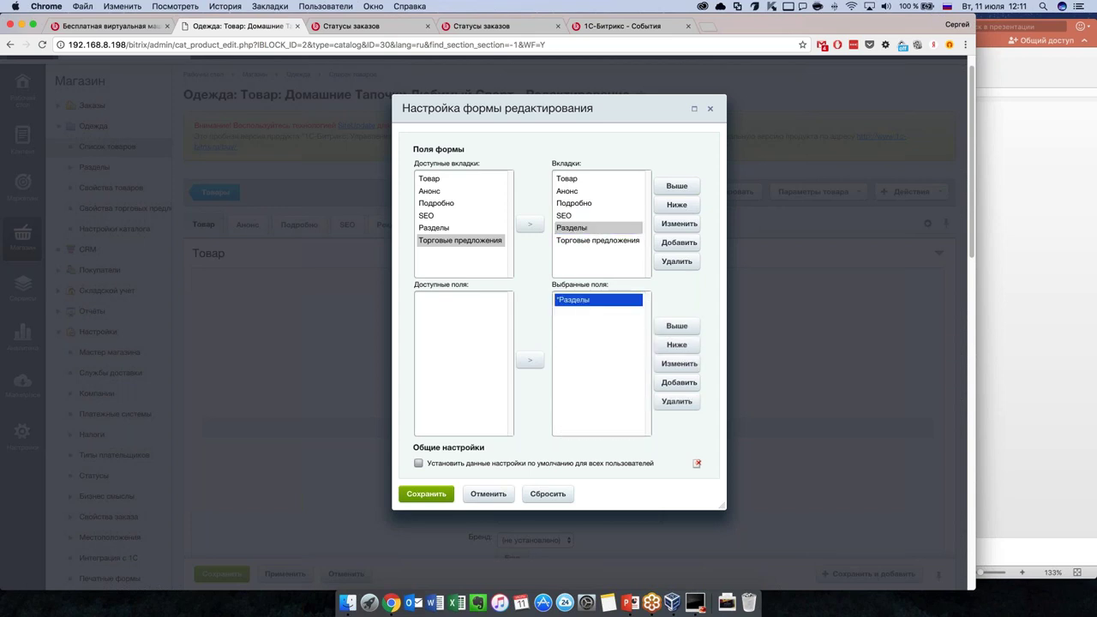
click(676, 400)
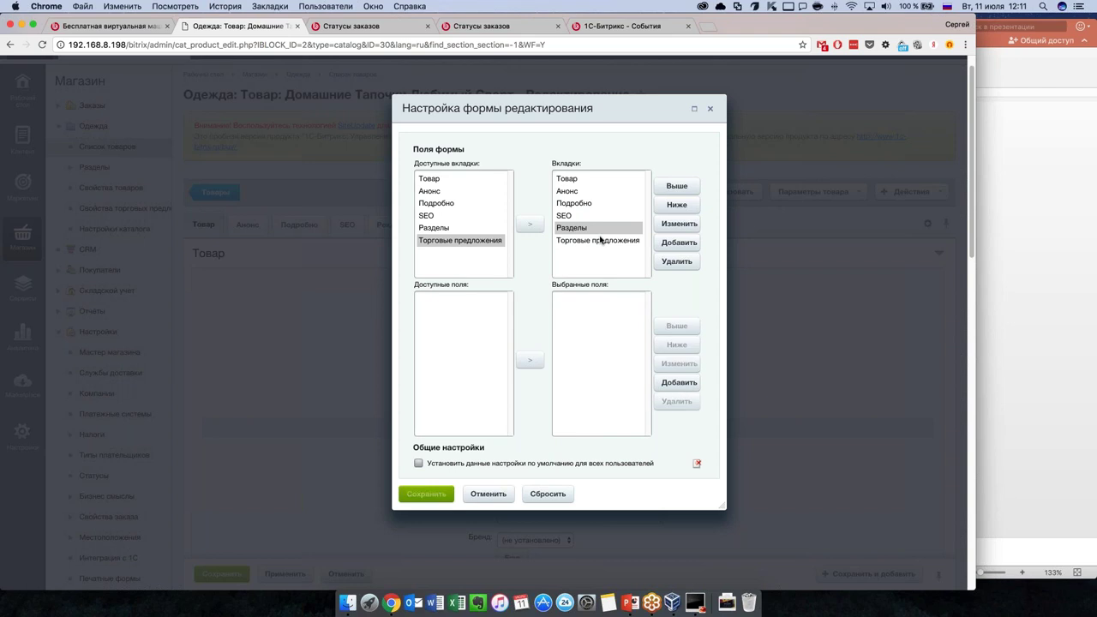
- Add the Разделы field from the Разделы source to the Товар tab
click(571, 180)
click(467, 207)
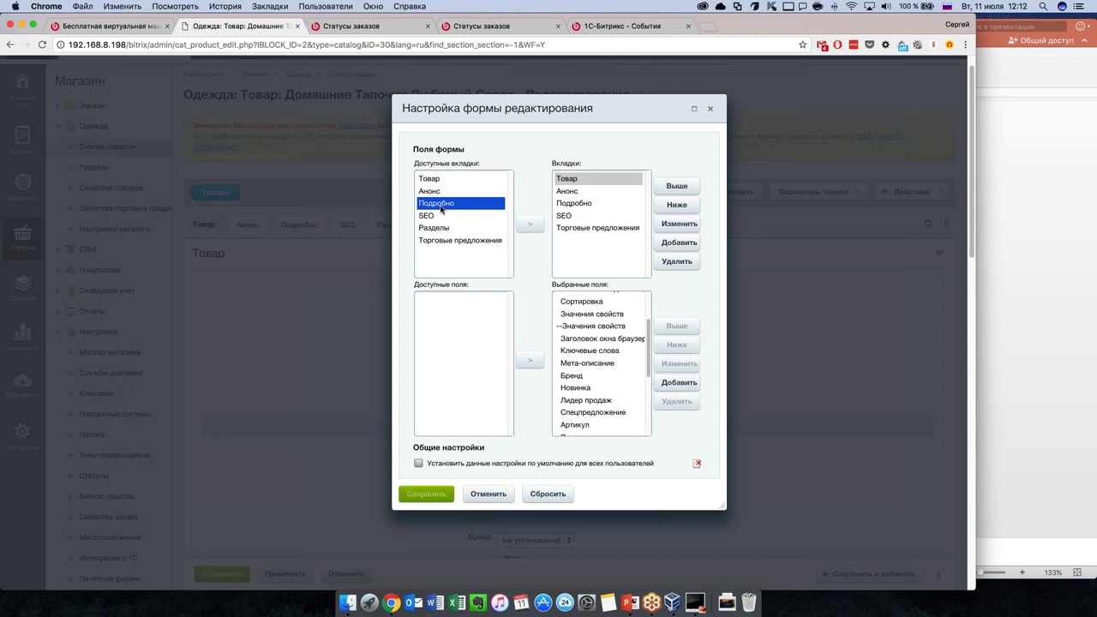
click(442, 192)
click(442, 227)
click(464, 300)
click(529, 362)
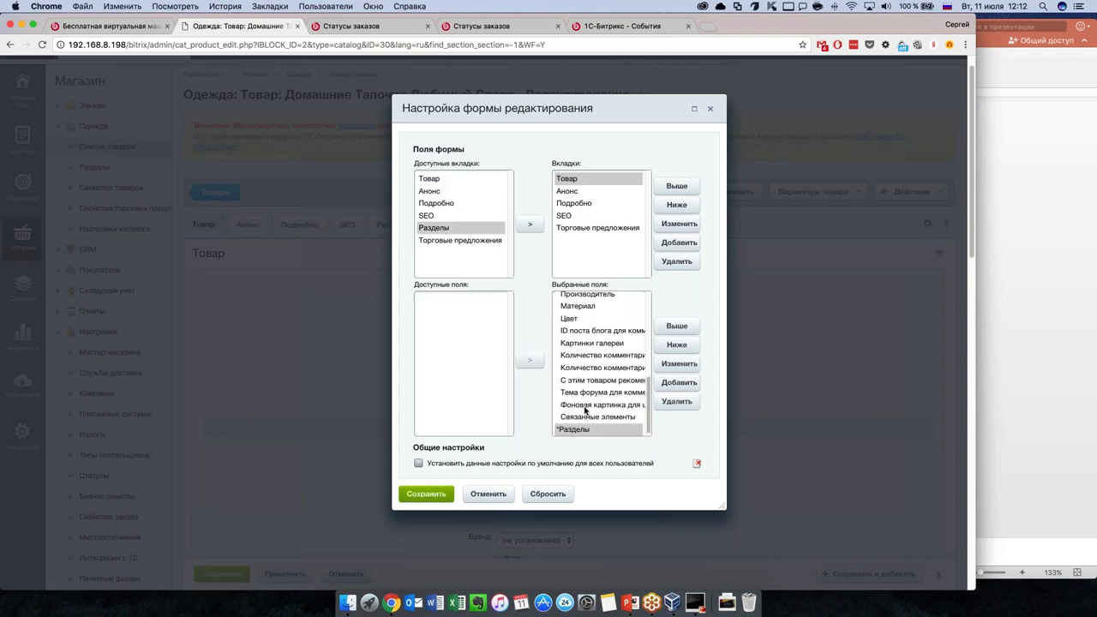
- Move Разделы up to sit right below Название and save the layout
drag(584, 430, 591, 391)
drag(585, 305, 591, 428)
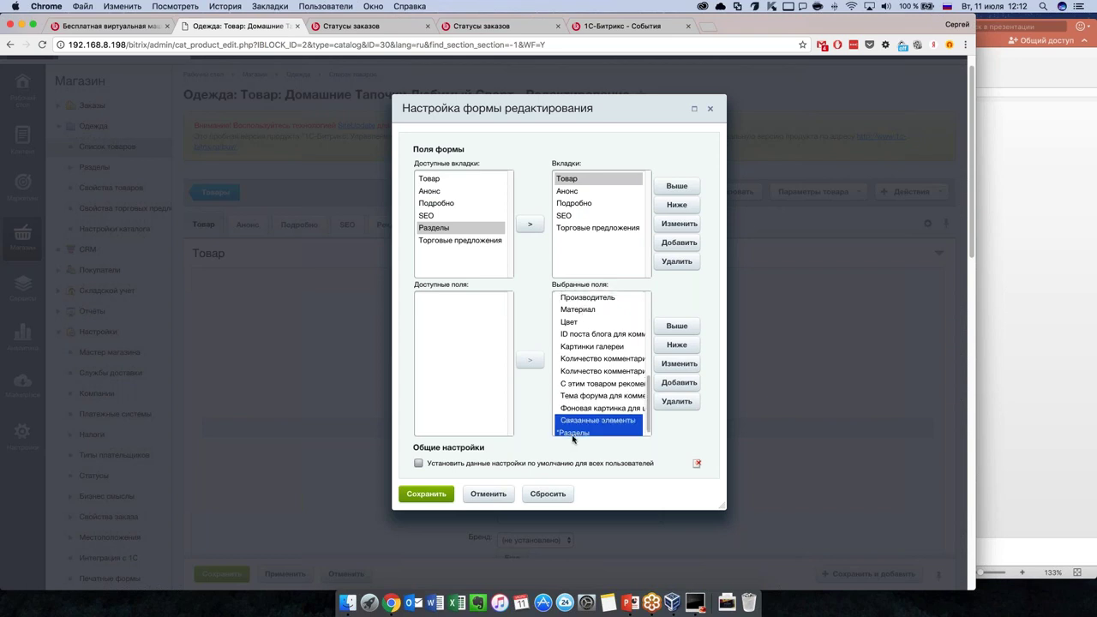
triple_click(677, 326)
triple_click(677, 326)
double_click(676, 326)
click(677, 326)
double_click(684, 331)
scroll(599, 384, up, 10)
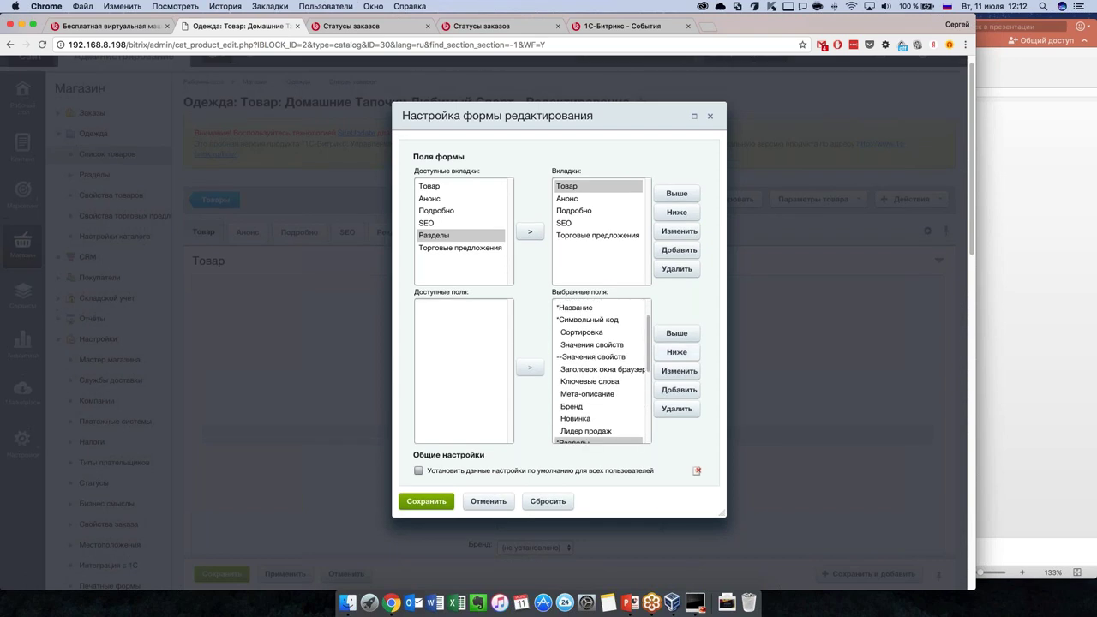
click(673, 335)
triple_click(673, 334)
triple_click(673, 334)
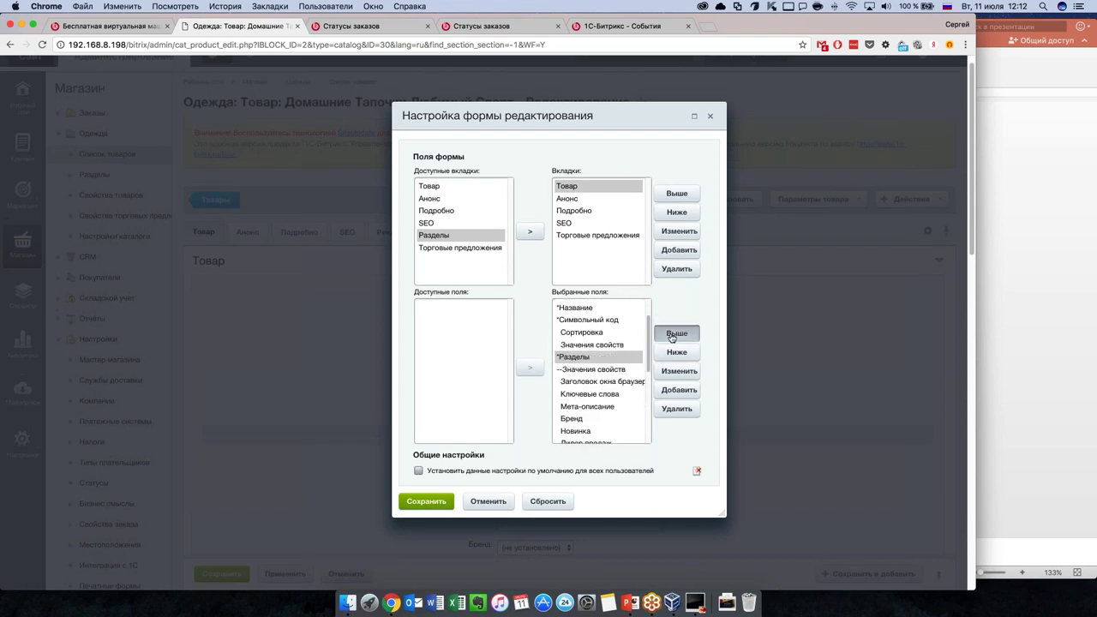
double_click(674, 334)
click(674, 334)
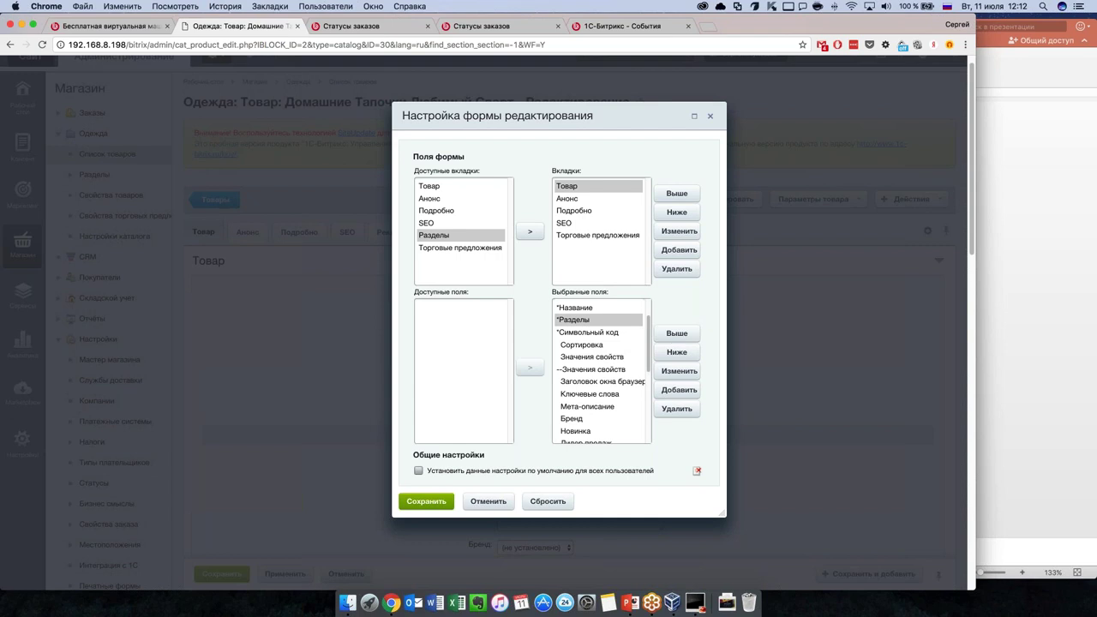
click(426, 501)
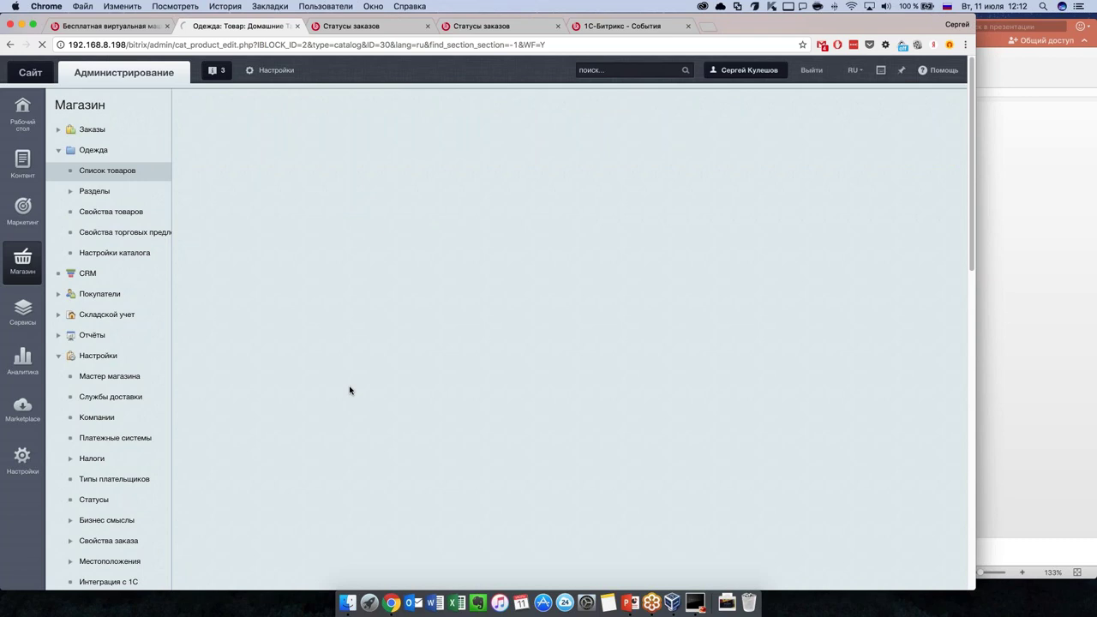
scroll(418, 424, down, 3)
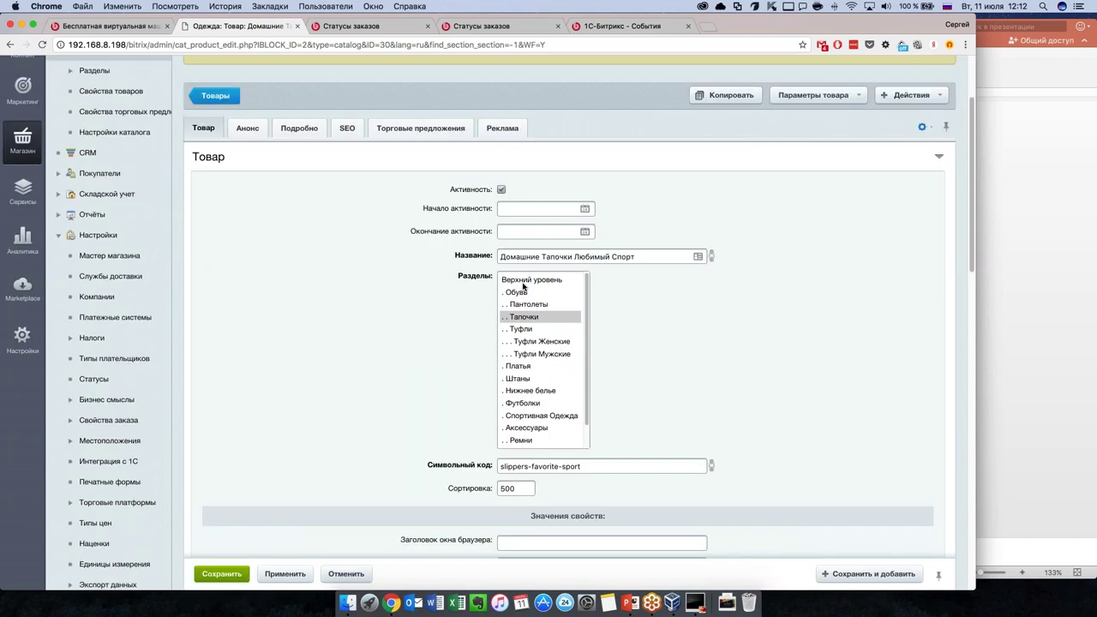
drag(664, 256, 492, 256)
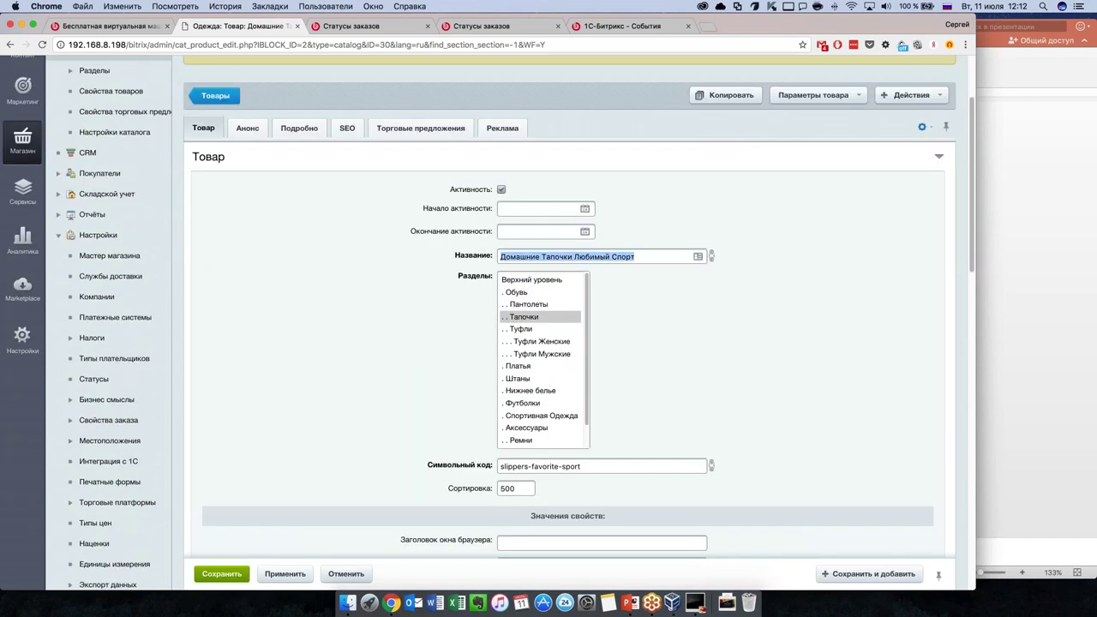
click(599, 292)
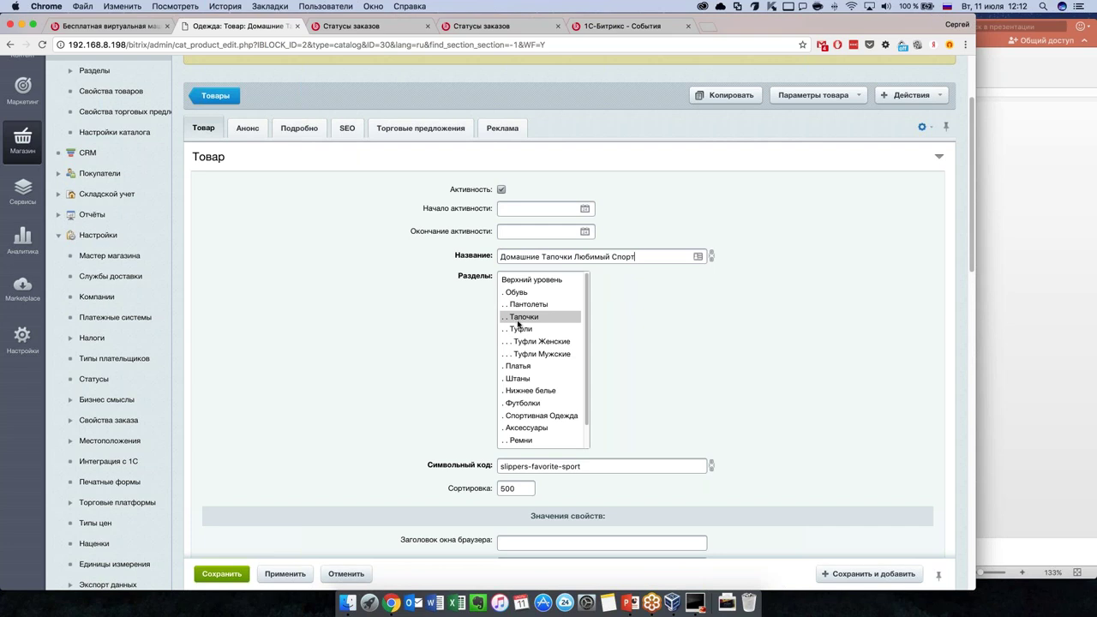
scroll(354, 439, down, 1)
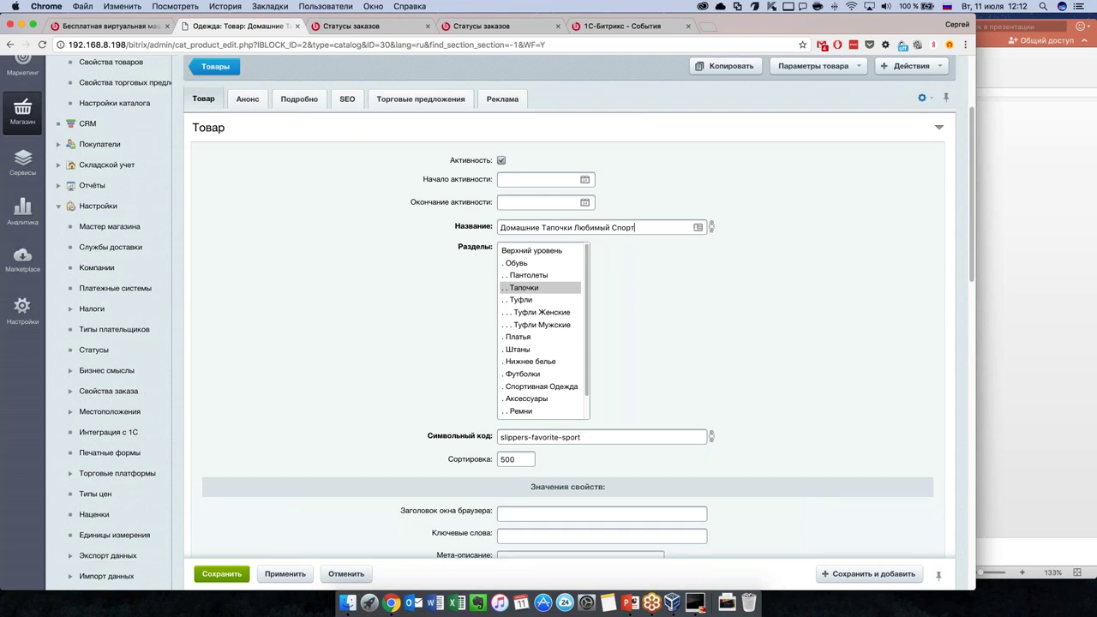
scroll(377, 396, down, 1)
scroll(443, 333, up, 1)
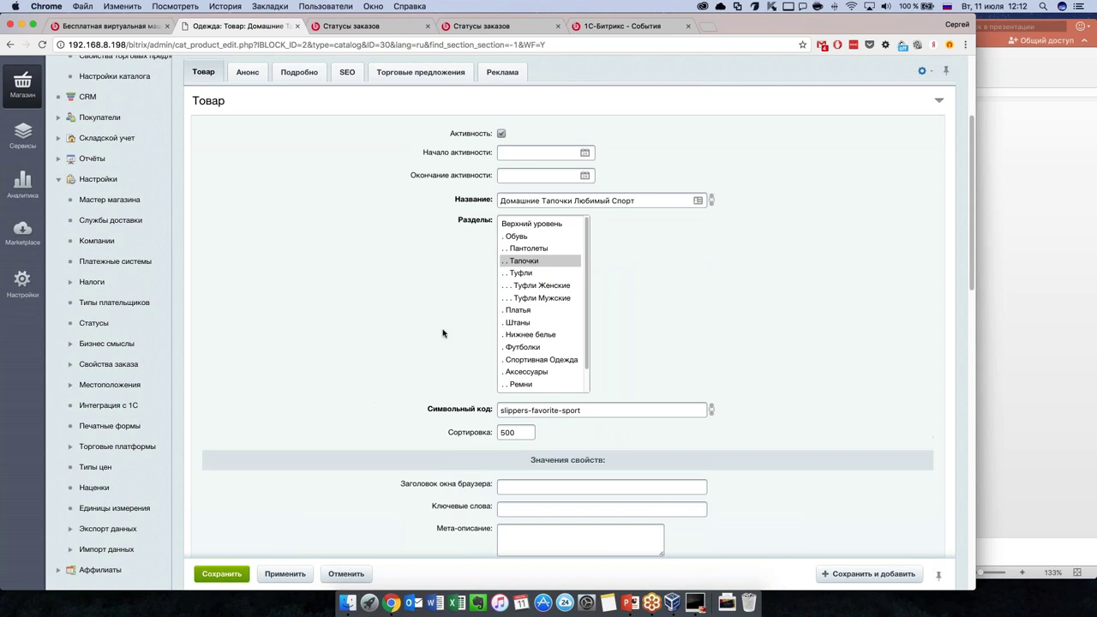
scroll(443, 333, down, 5)
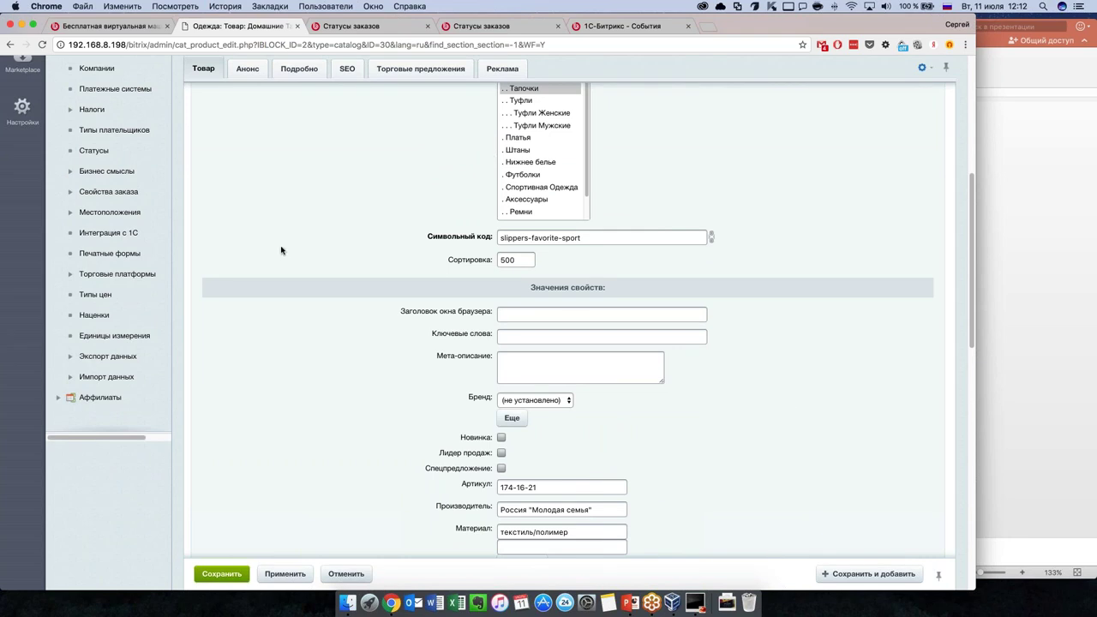
scroll(287, 250, up, 1)
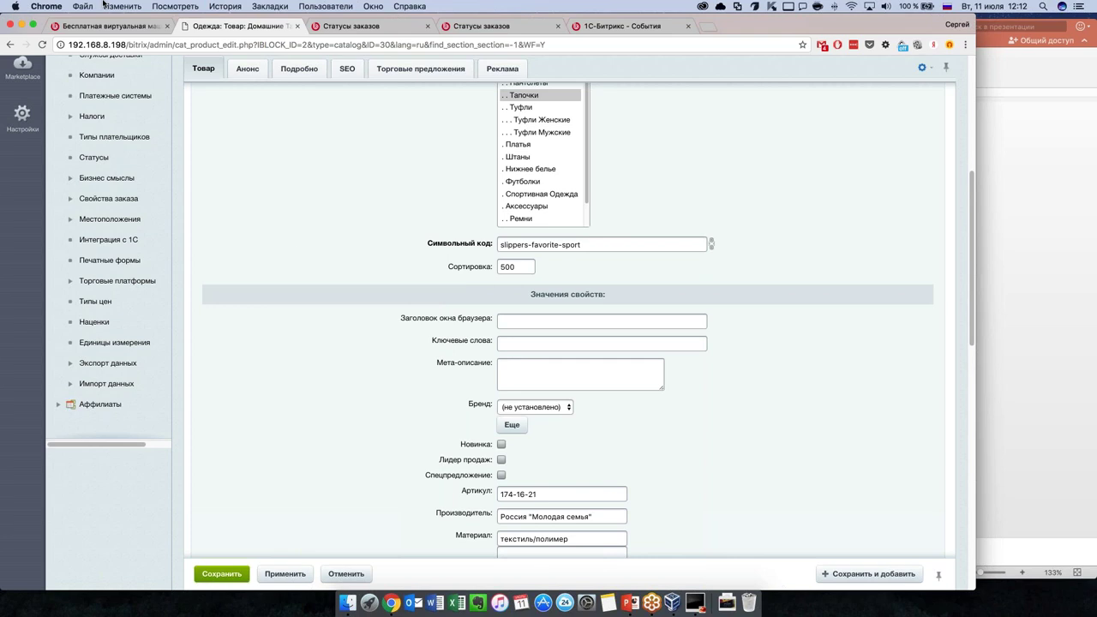
- On the Подробно tab, switch the detailed description to Визуальный редактор
click(247, 69)
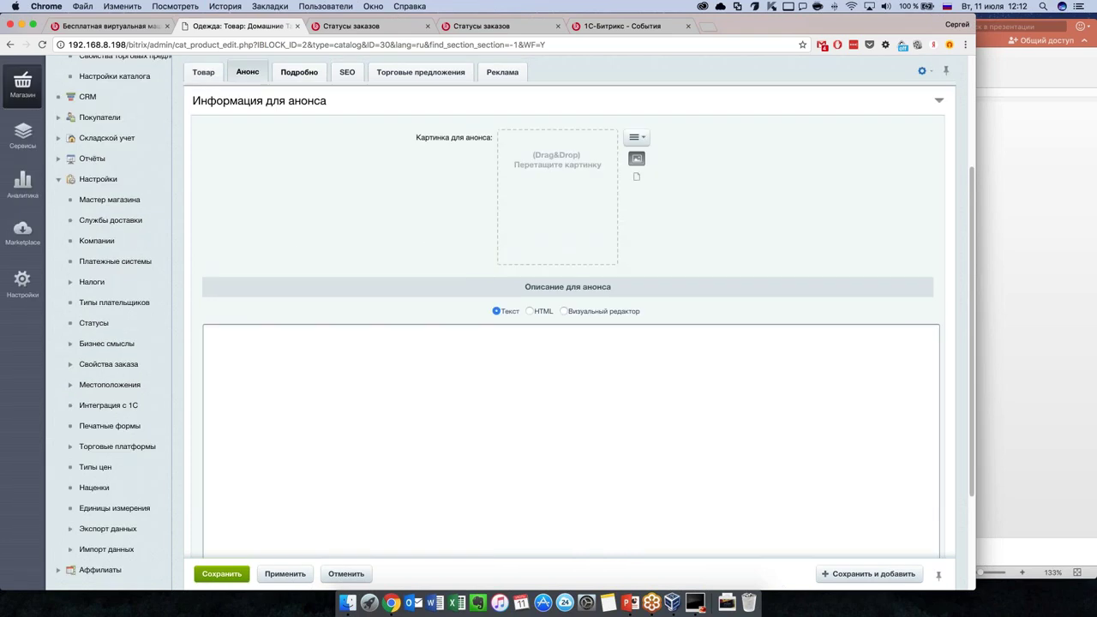
click(299, 72)
scroll(379, 254, down, 1)
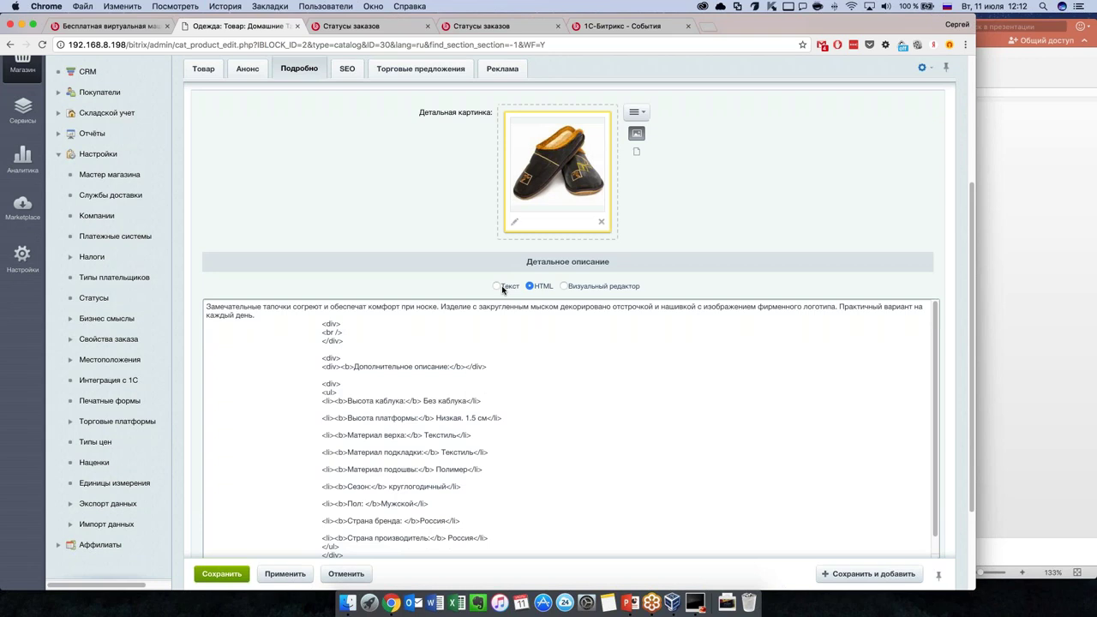
scroll(274, 242, down, 2)
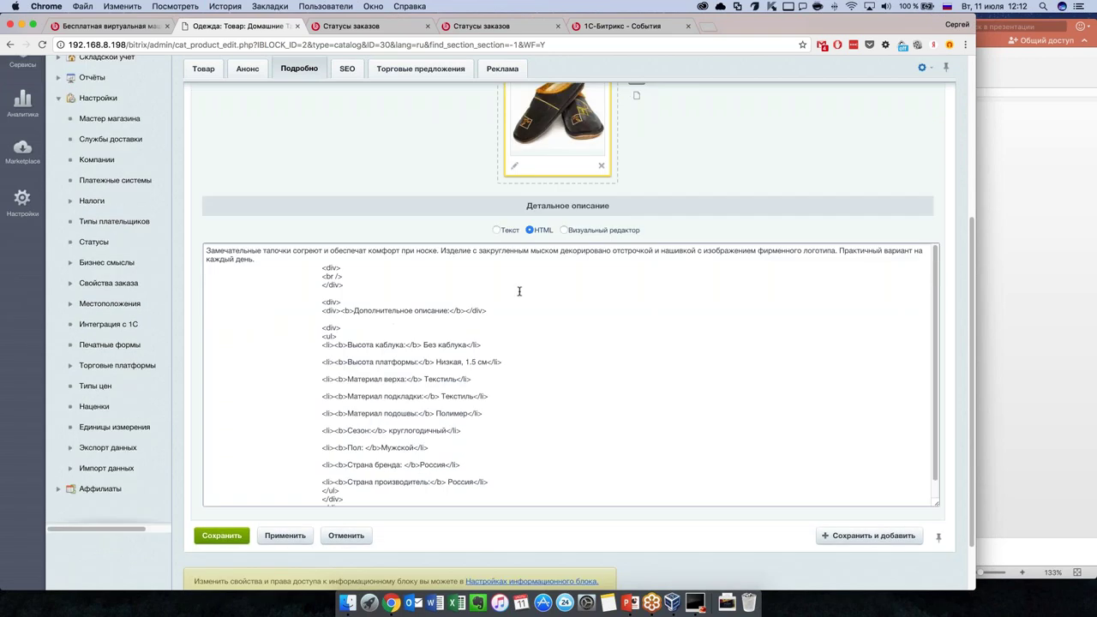
click(581, 231)
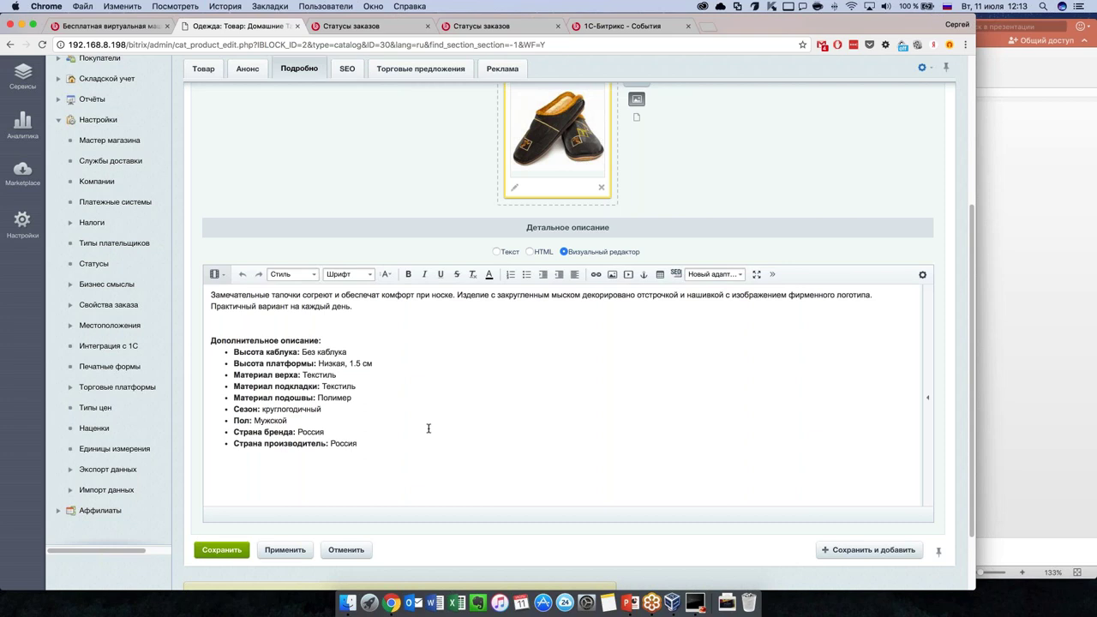
- Add the word ТЕкст after 'день.' and make it bold, struck-through and red
click(383, 304)
text(ТЕкст)
key(shift+Left)
key(shift+Left)
key(shift+Left)
key(shift+Left)
key(shift+Left)
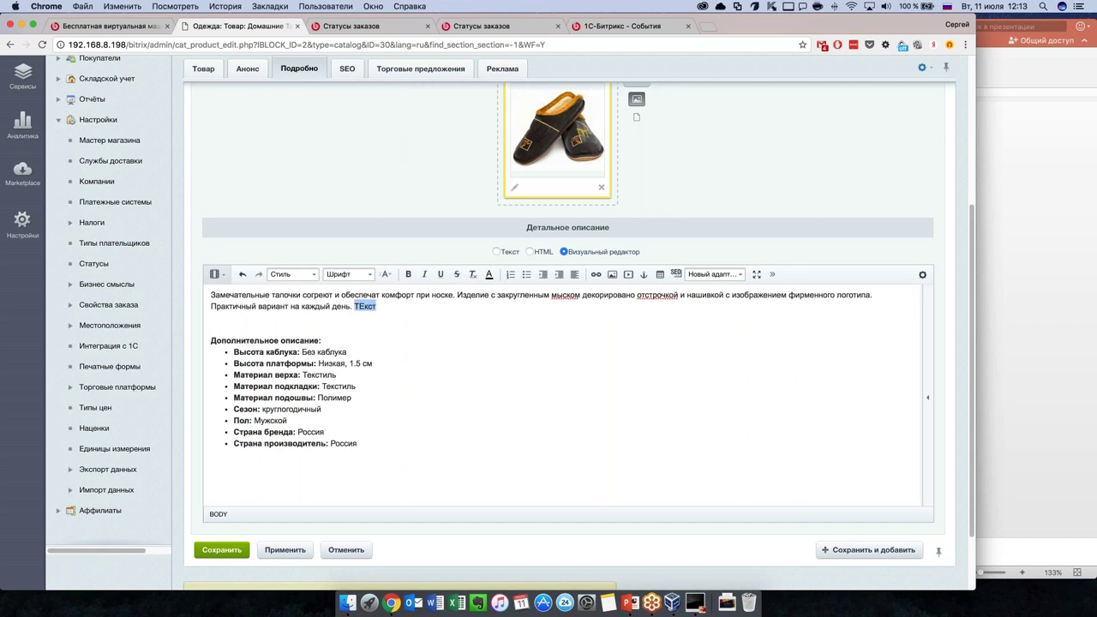
click(457, 274)
click(408, 274)
click(488, 274)
click(399, 339)
- Deselect the word and switch the description editor to HTML code view
click(446, 303)
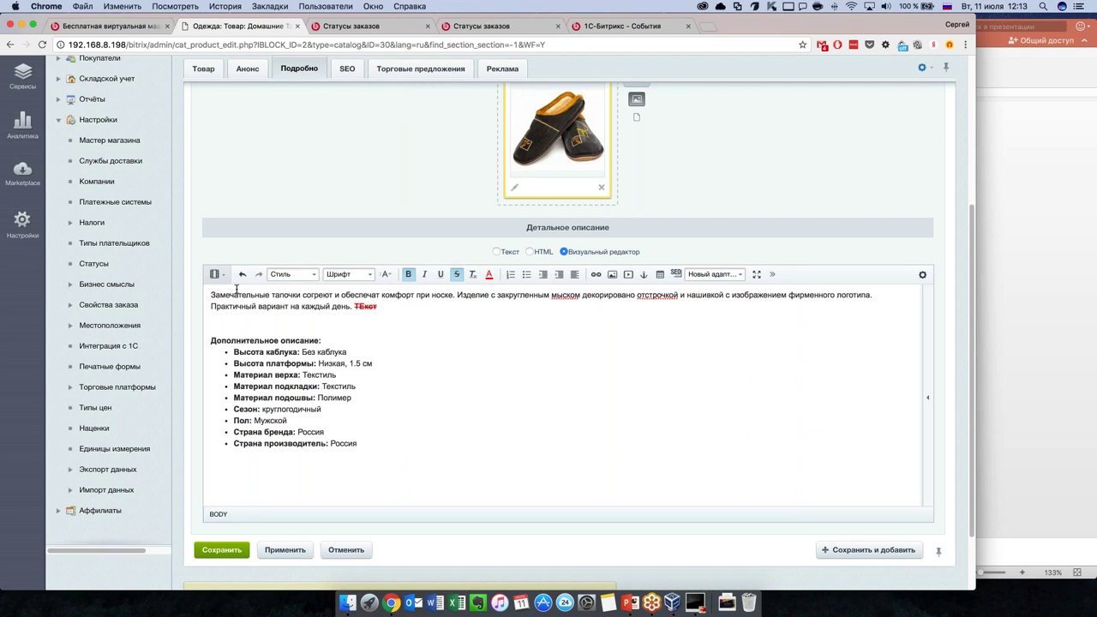
click(218, 274)
click(207, 298)
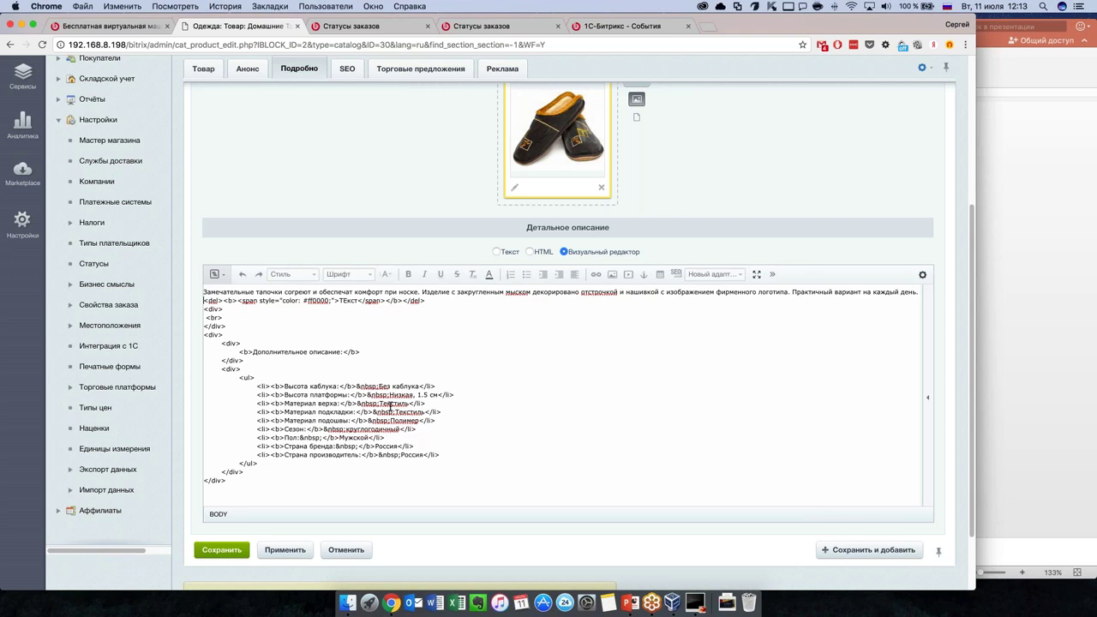
- Show the description in combined visual-and-code view and review the markup
click(216, 274)
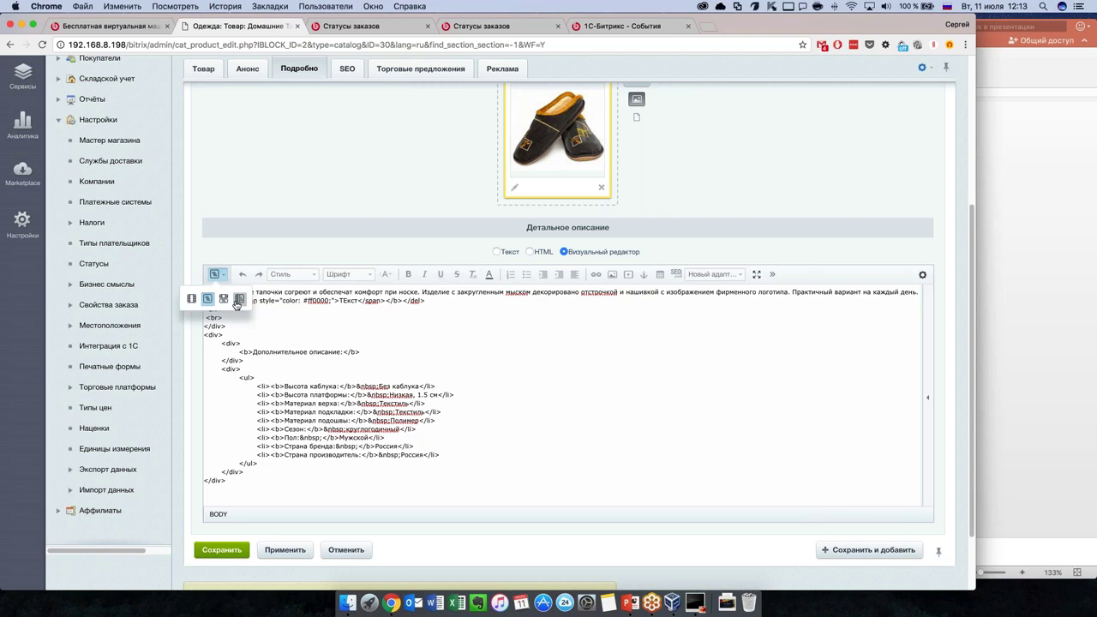
click(238, 300)
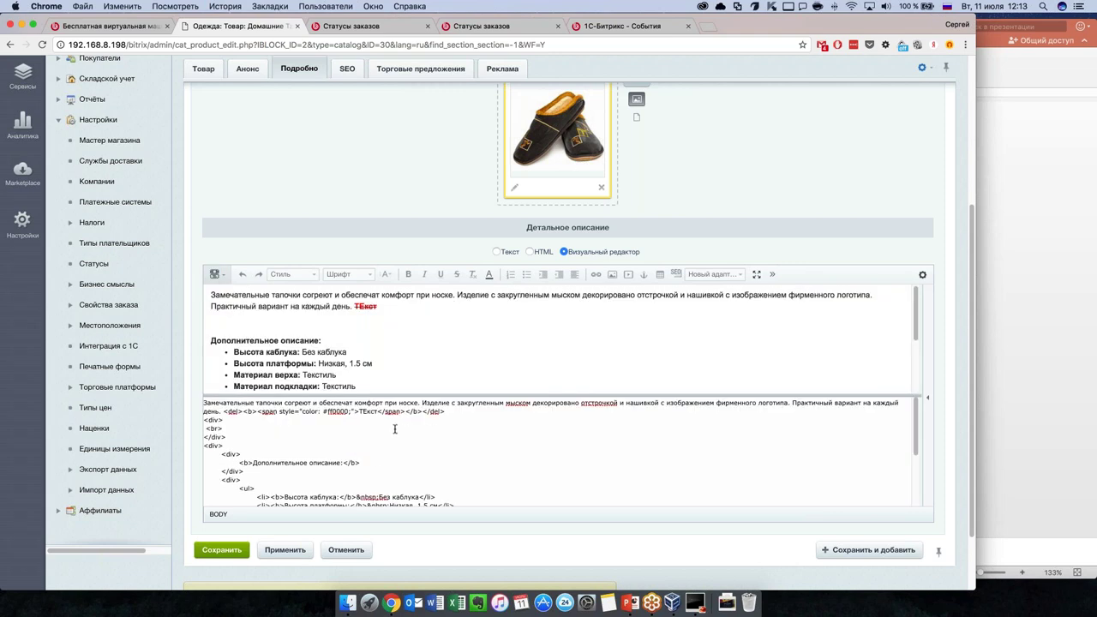
scroll(395, 428, down, 3)
scroll(400, 352, down, 4)
scroll(400, 353, up, 8)
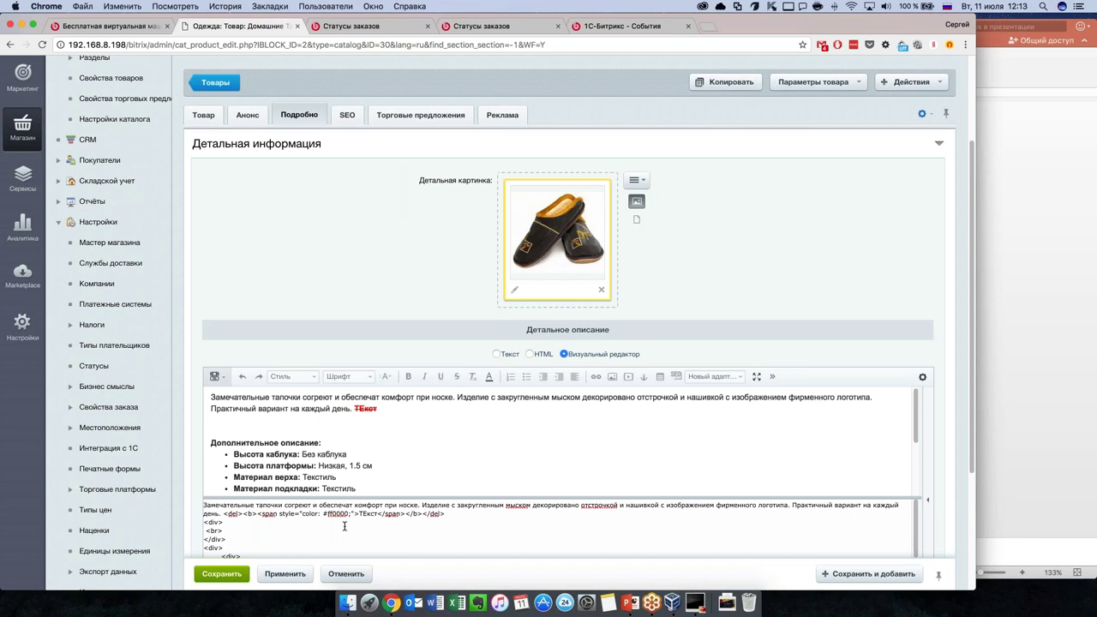
scroll(423, 454, down, 2)
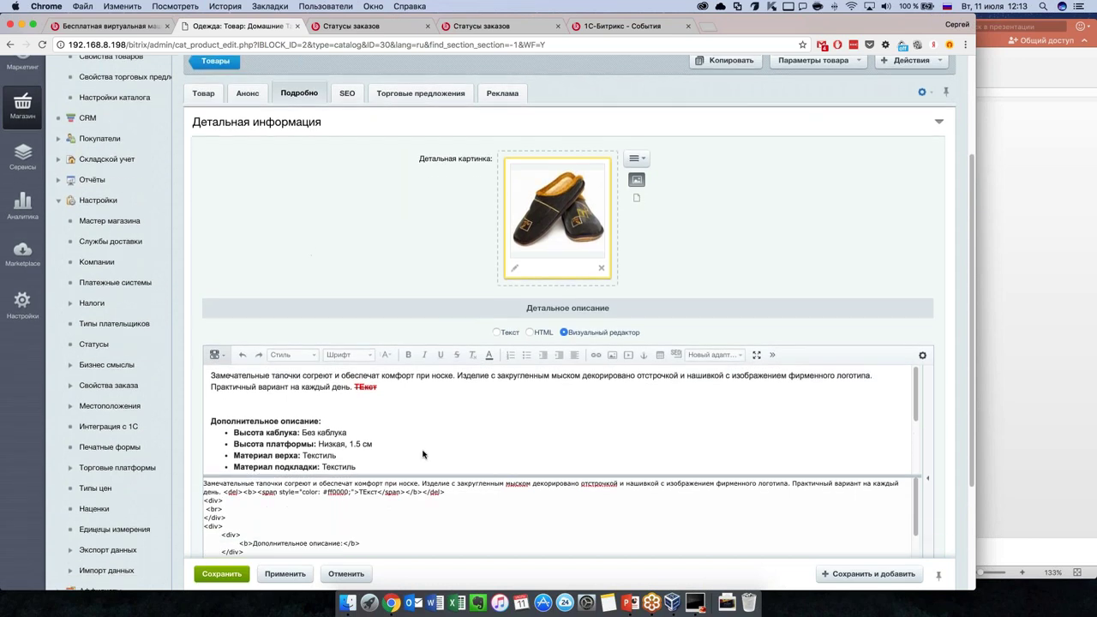
- Return the editor to visual-only mode and scroll back to the top
click(214, 354)
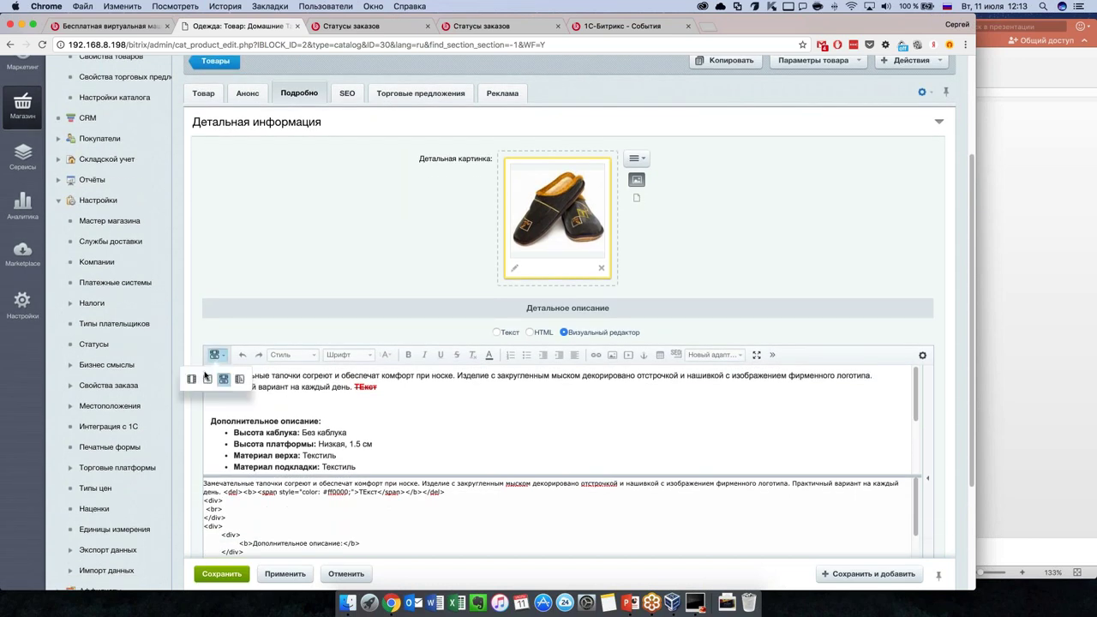
click(192, 380)
scroll(298, 250, down, 1)
click(388, 361)
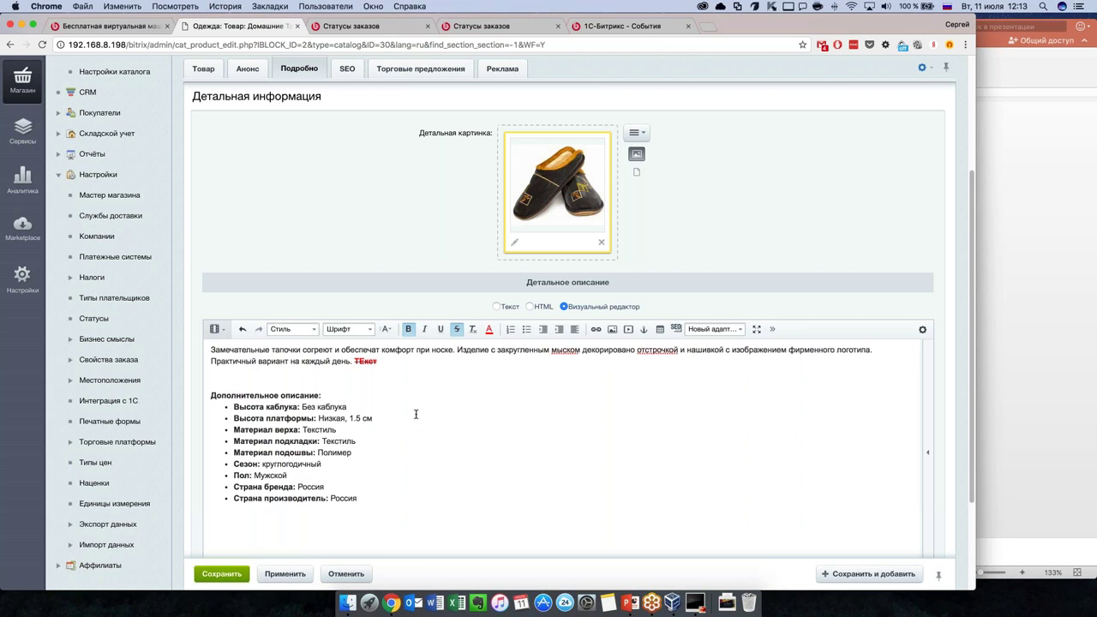
scroll(415, 413, up, 5)
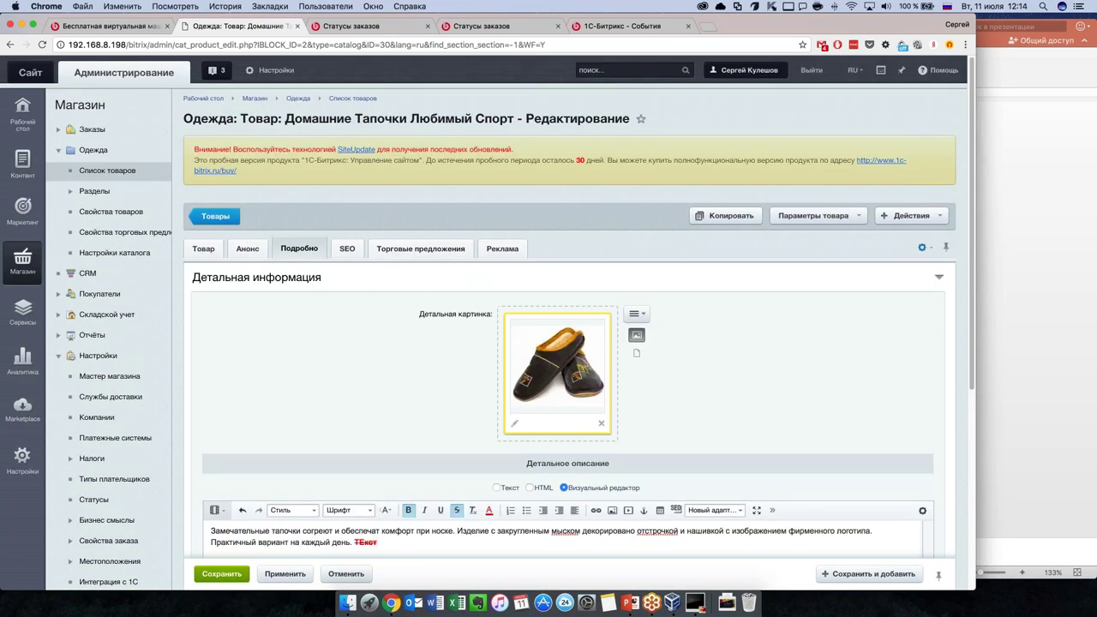
- Open the SEO tab and review the inherited META TITLE, KEYWORDS and DESCRIPTION templates
click(347, 248)
scroll(300, 378, down, 1)
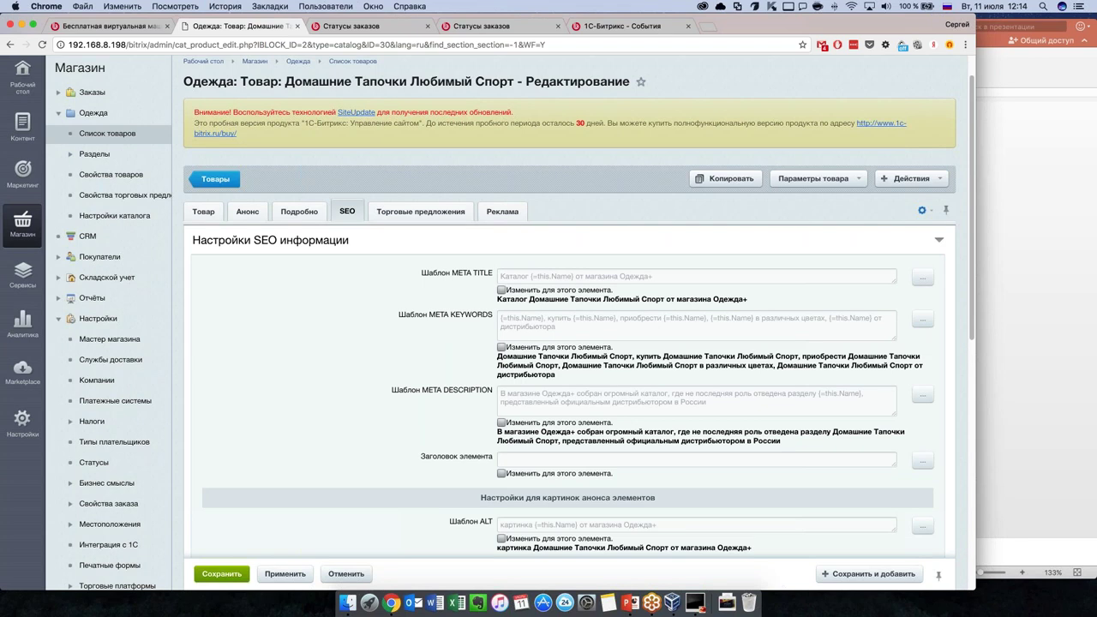
scroll(372, 313, down, 2)
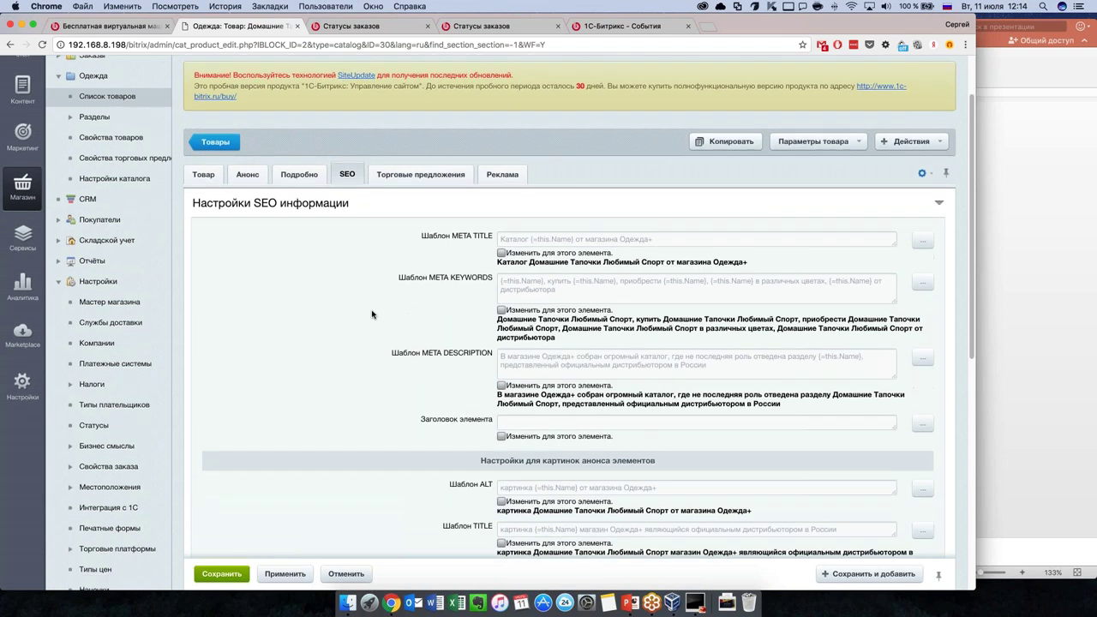
scroll(372, 314, down, 1)
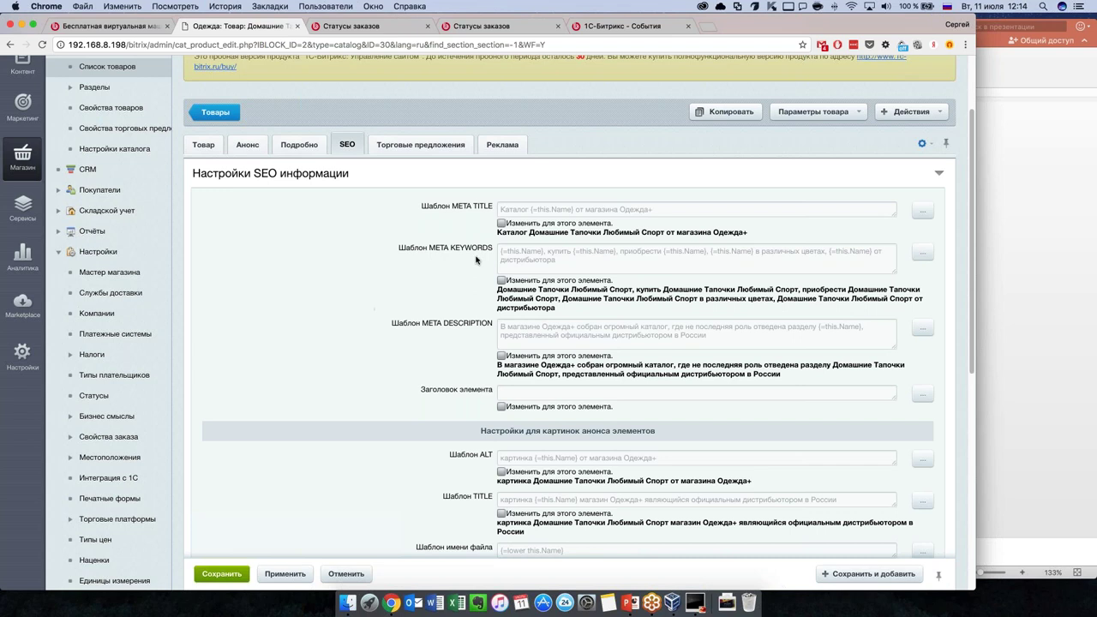
drag(495, 206, 454, 207)
drag(494, 249, 451, 248)
drag(442, 324, 494, 324)
scroll(429, 367, down, 1)
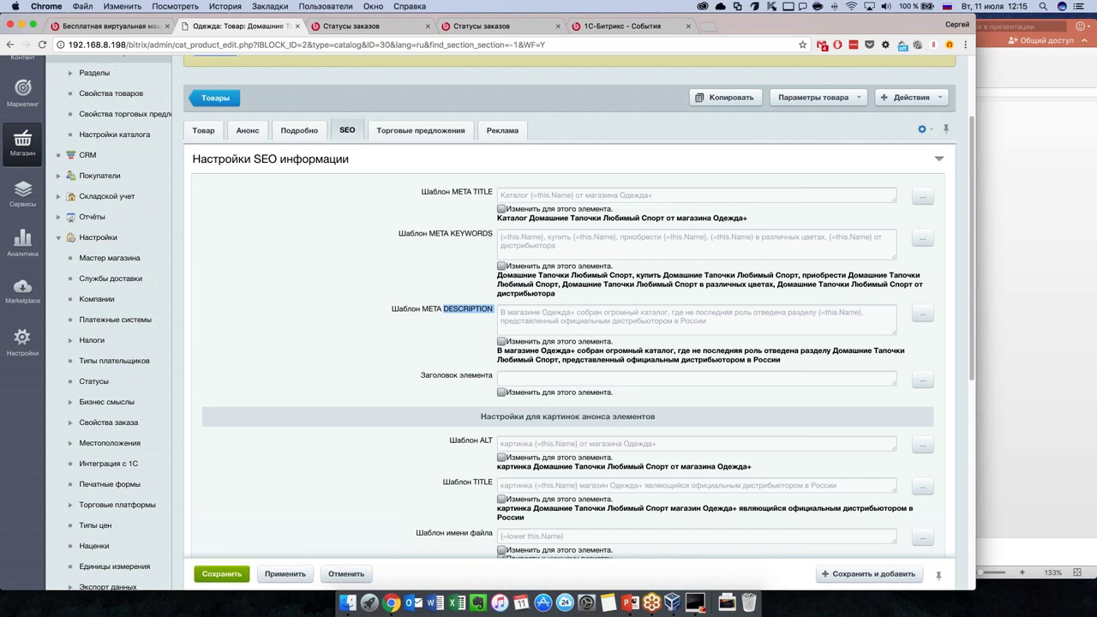
click(424, 284)
scroll(461, 180, up, 1)
scroll(365, 114, down, 1)
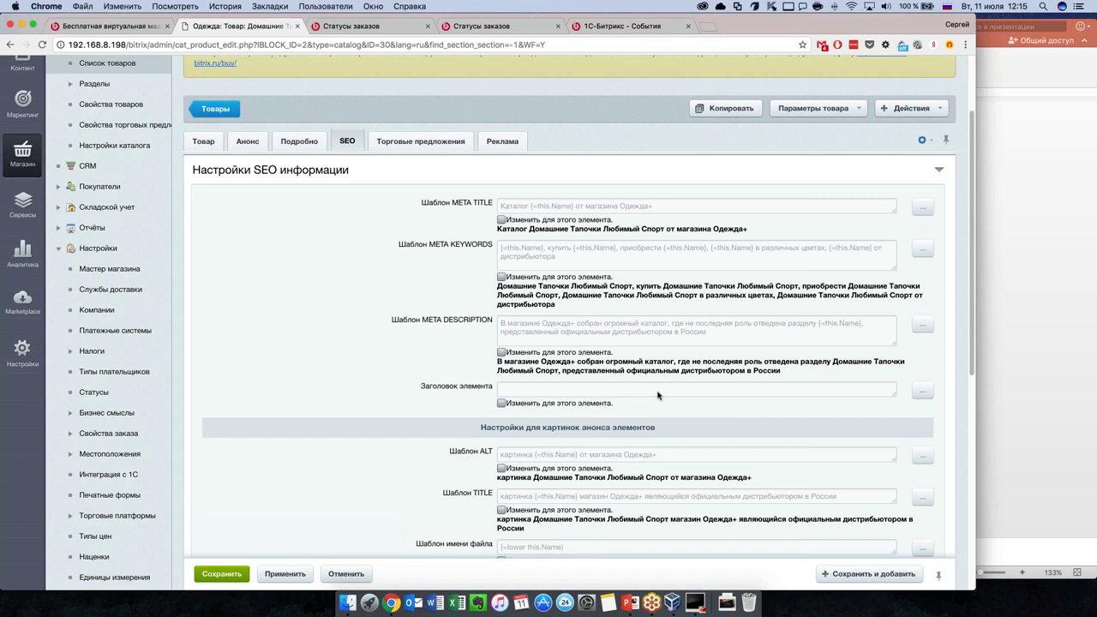
click(548, 219)
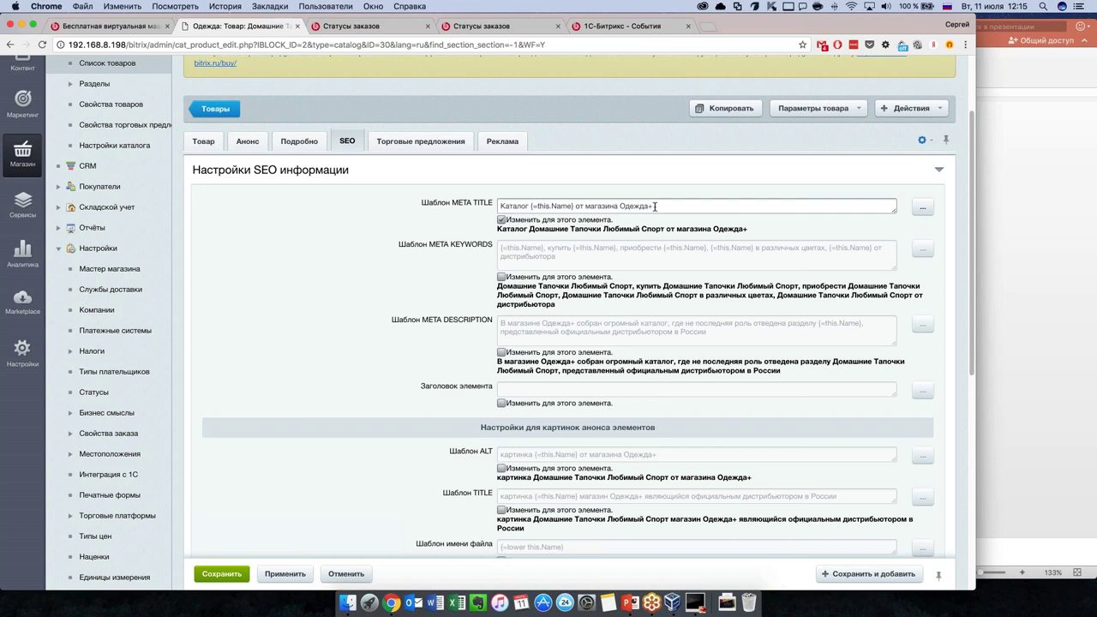
click(549, 220)
click(552, 221)
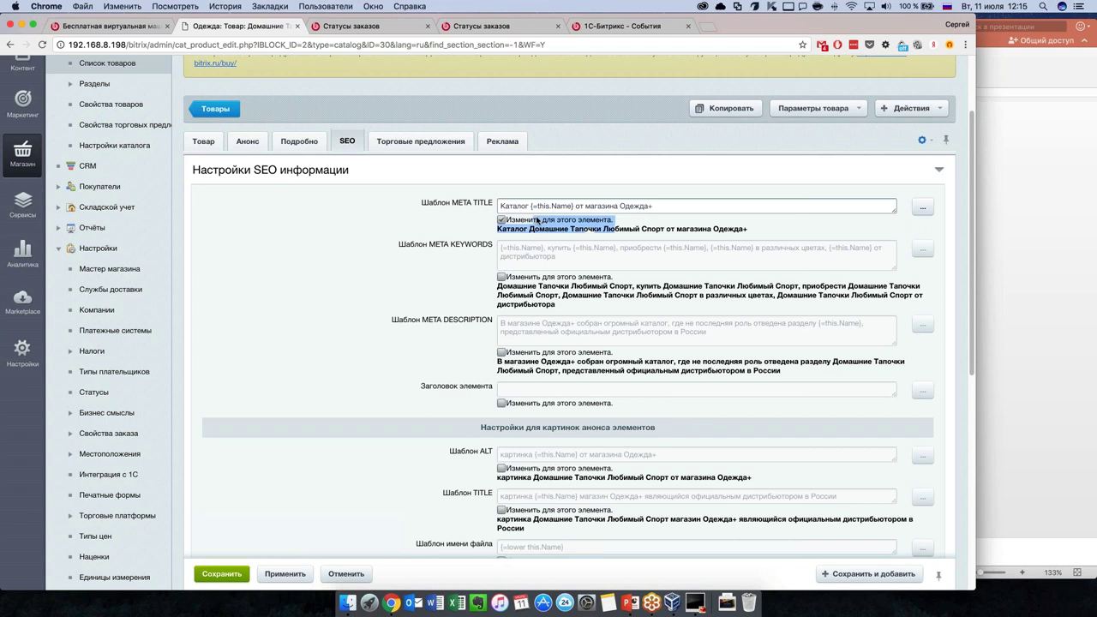
click(542, 221)
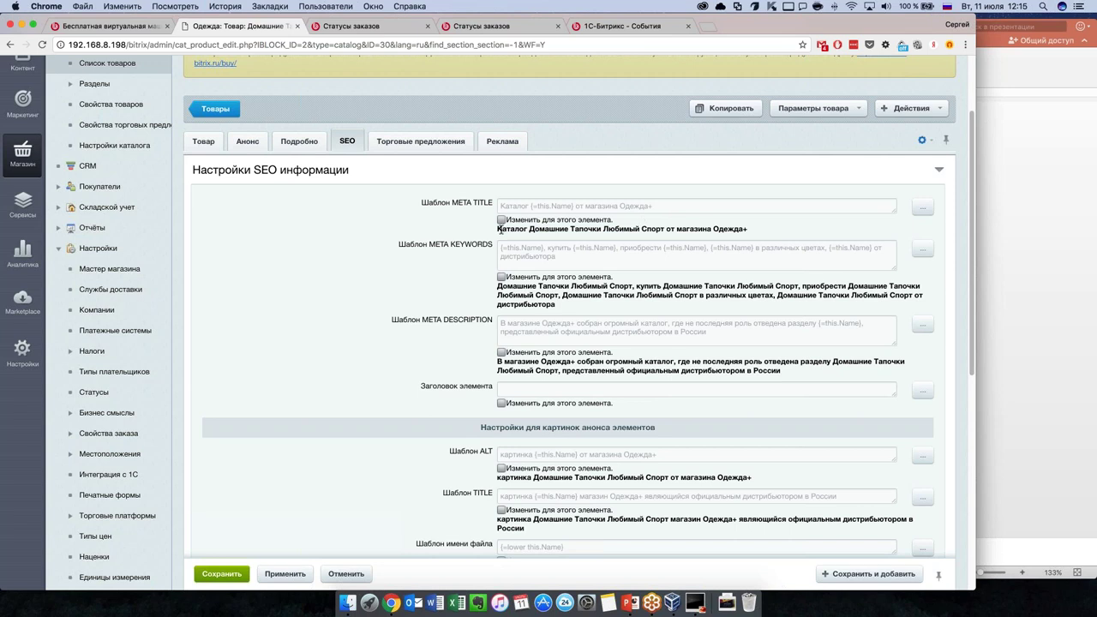
drag(498, 229, 757, 230)
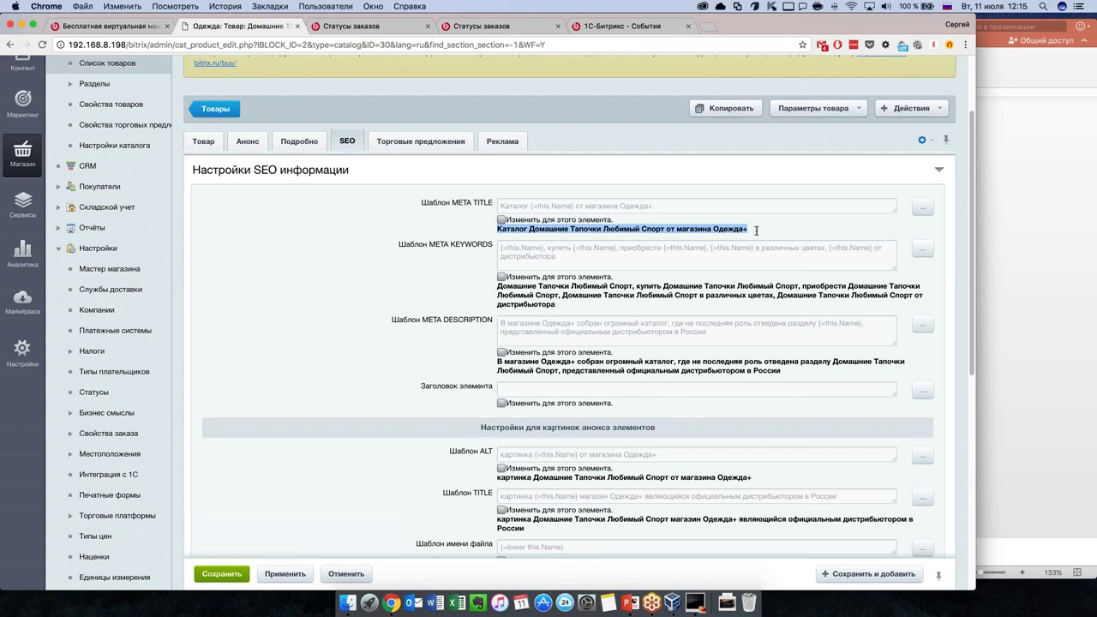
click(751, 230)
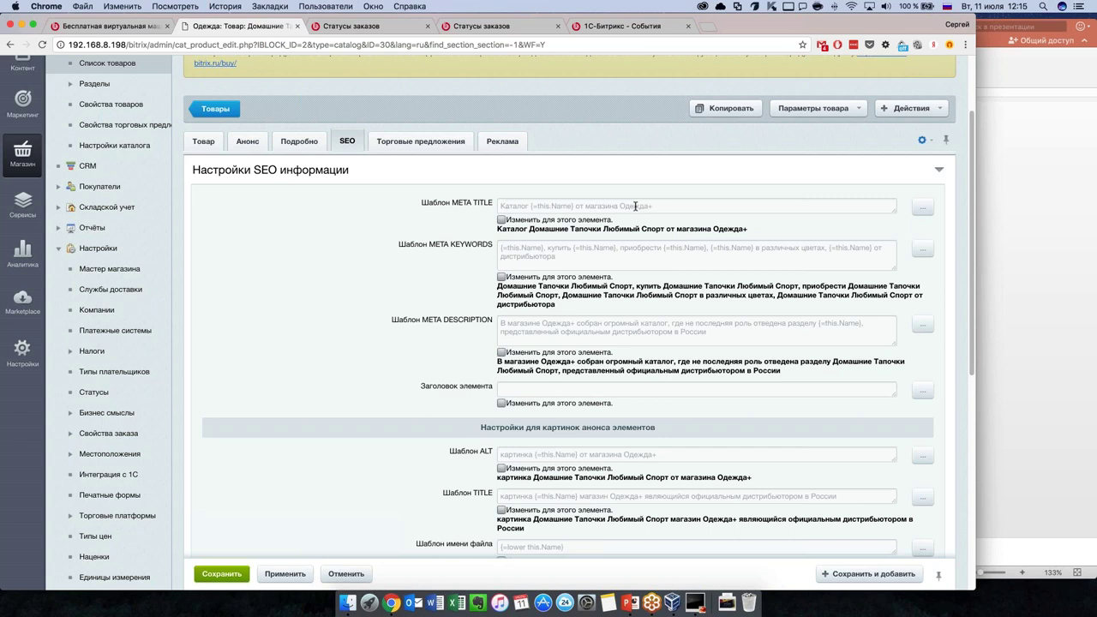
scroll(613, 353, down, 2)
scroll(616, 372, up, 2)
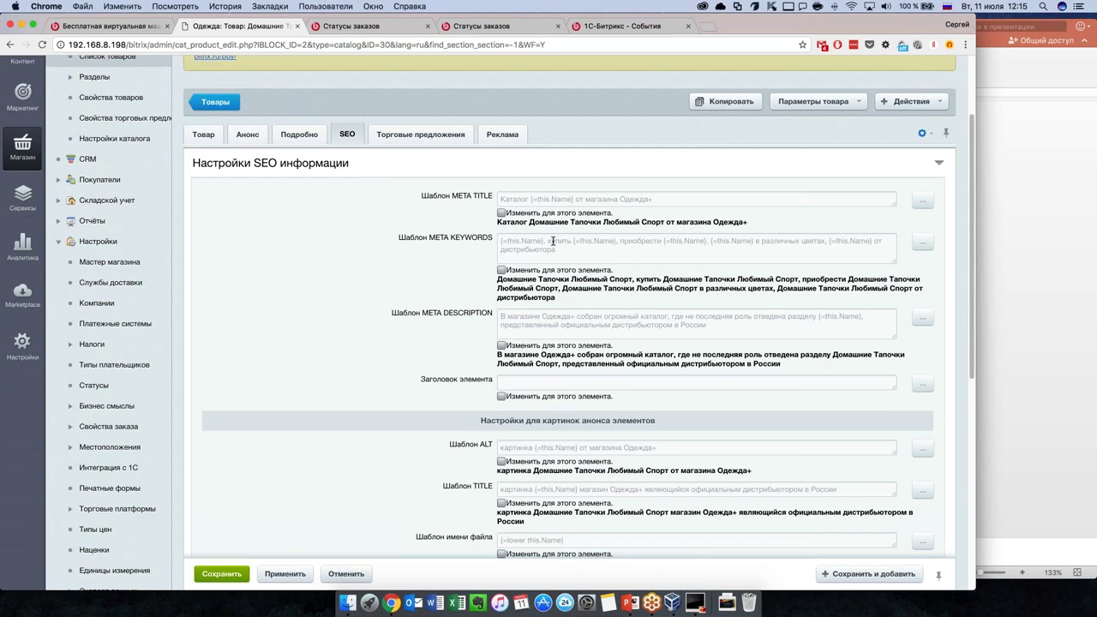
drag(426, 237, 485, 237)
click(481, 238)
click(501, 270)
drag(543, 241, 492, 246)
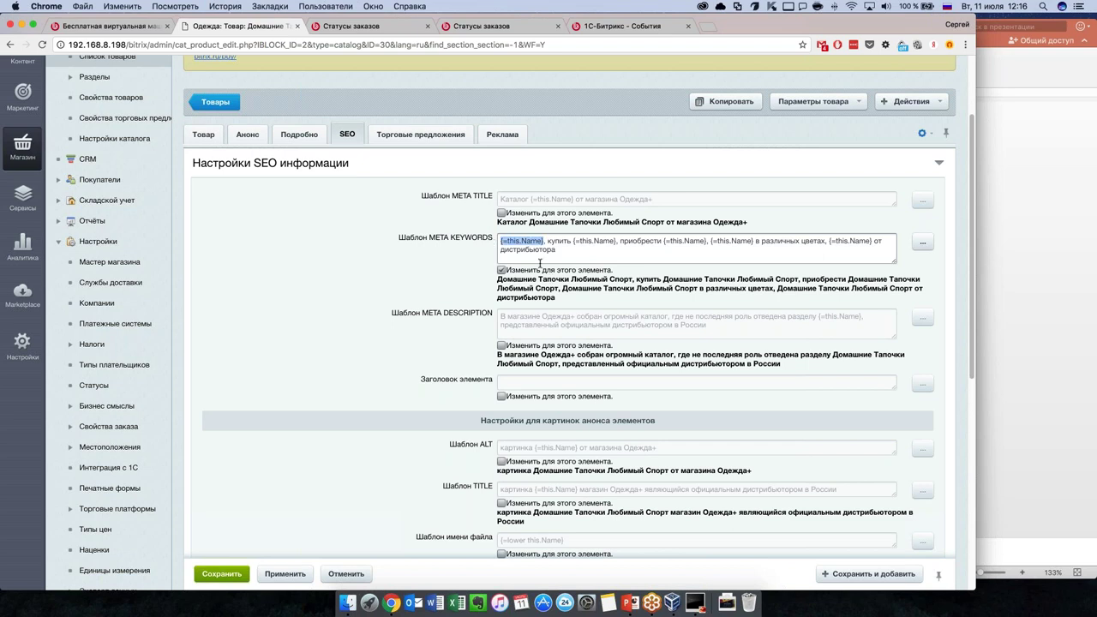
drag(499, 279, 633, 280)
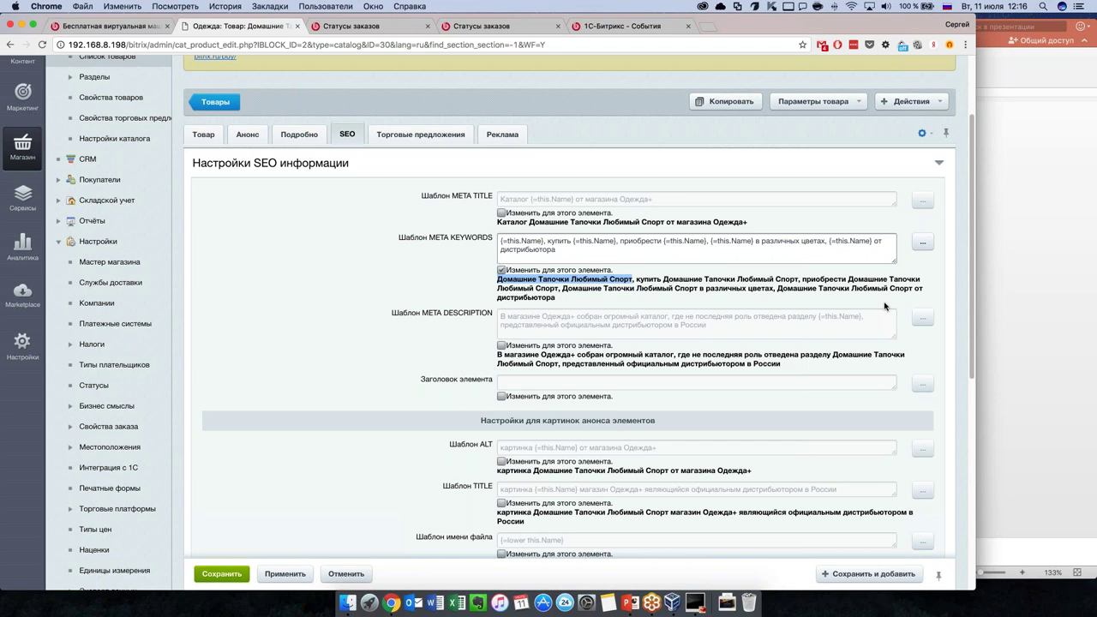
drag(664, 241, 709, 240)
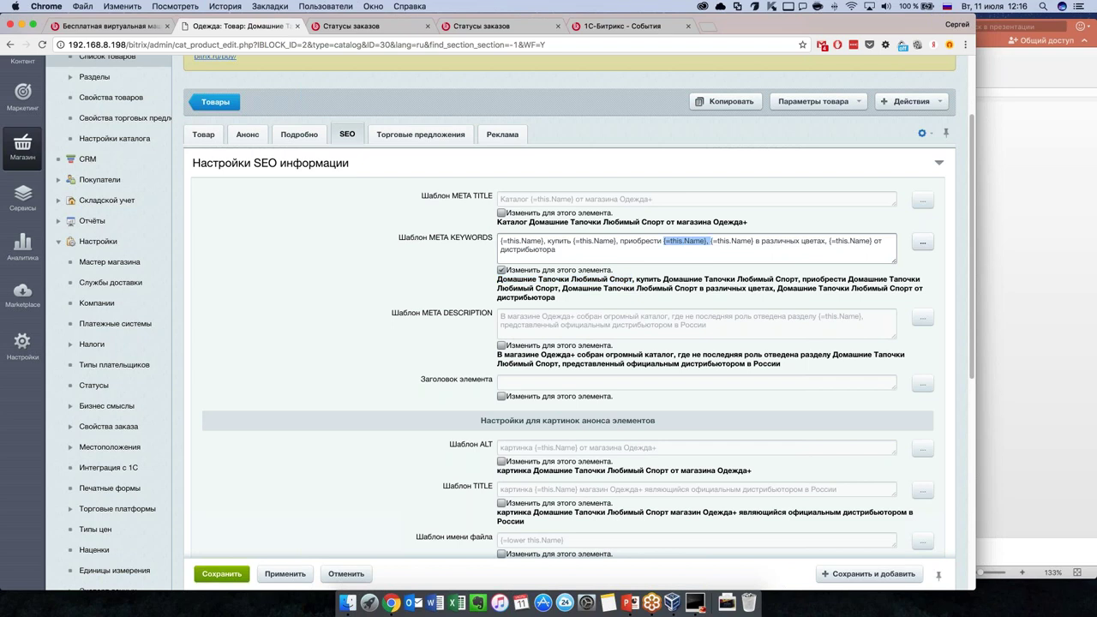
click(502, 270)
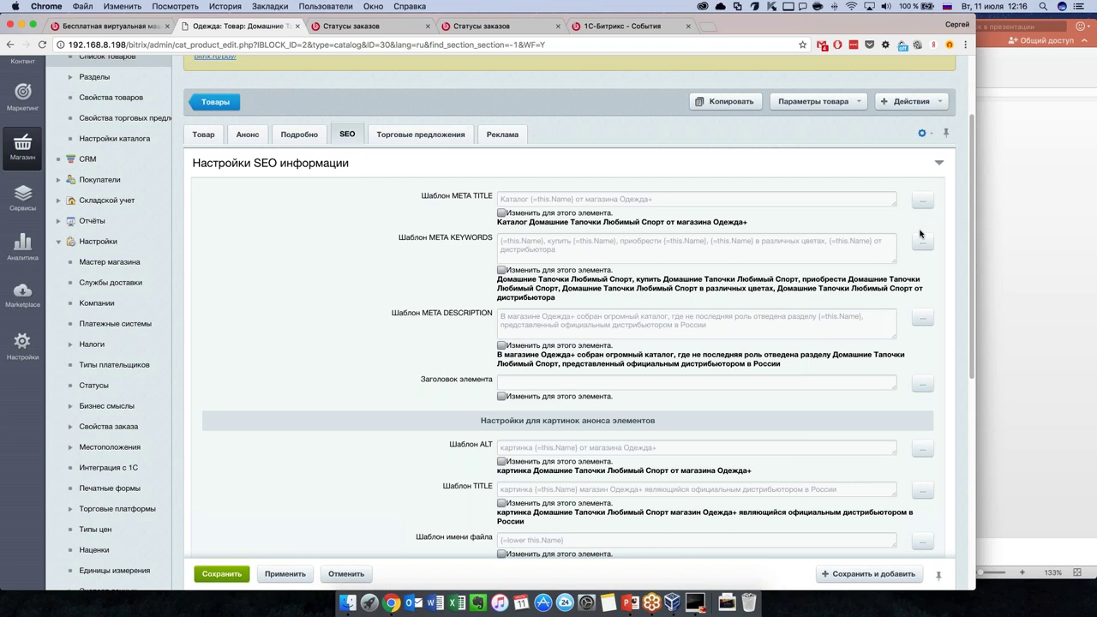
- Override META KEYWORDS for this product, inserting the Материал and Цвет properties after 'приобрести'
click(528, 271)
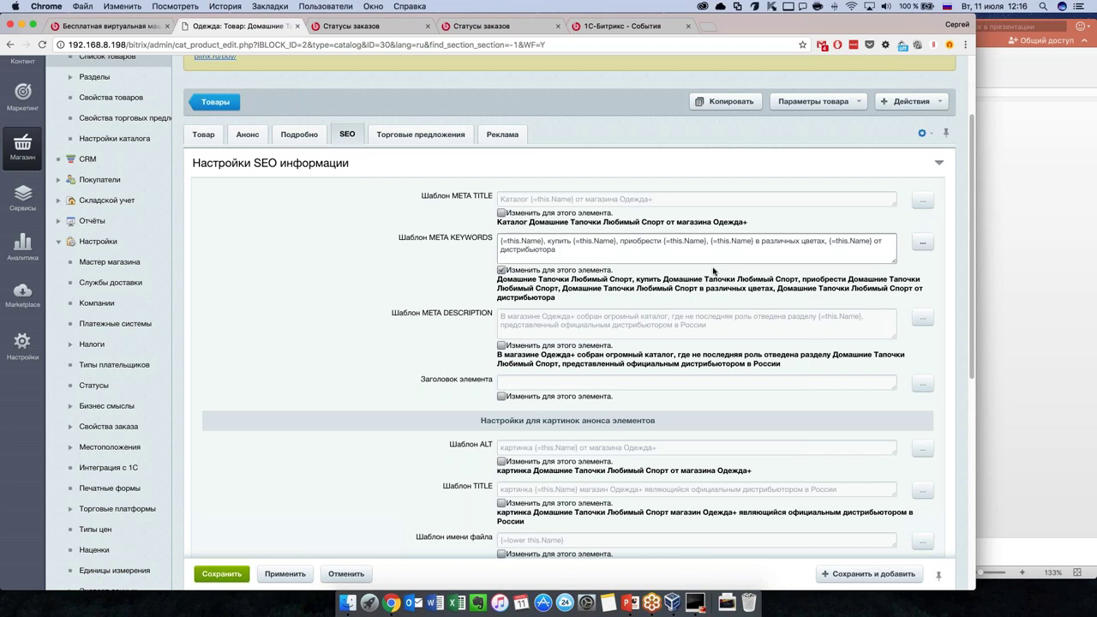
click(922, 242)
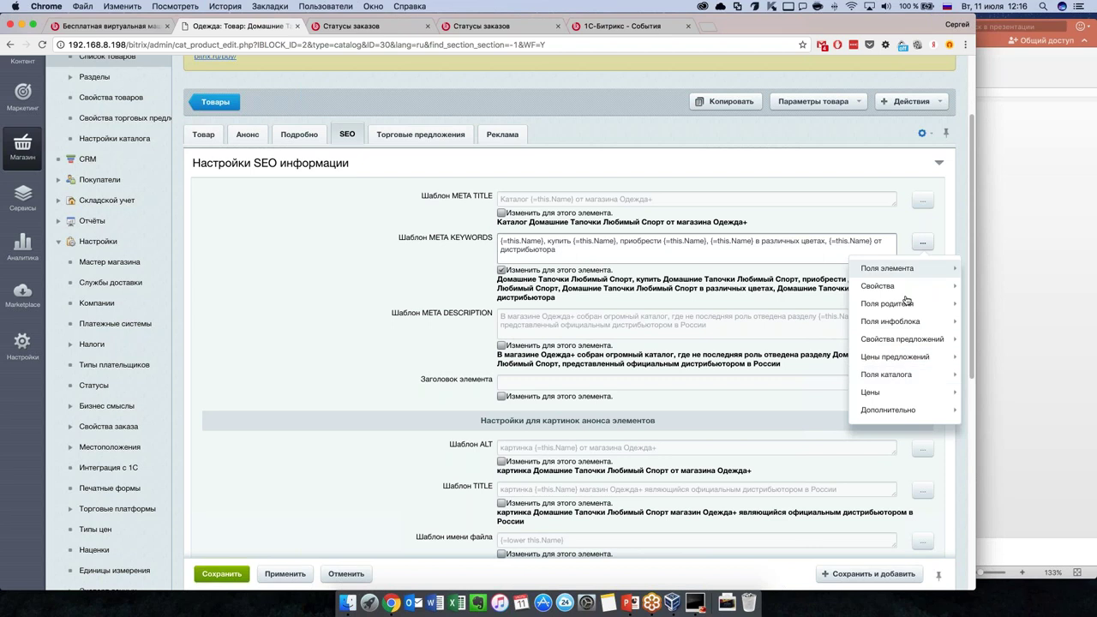
mouse_move(901, 287)
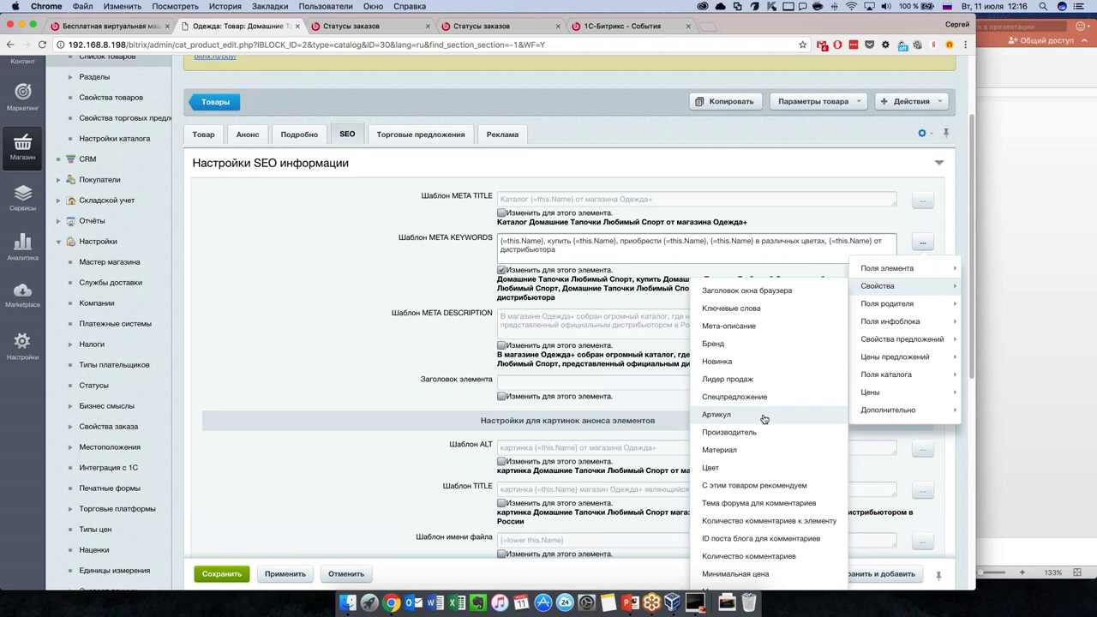
click(764, 454)
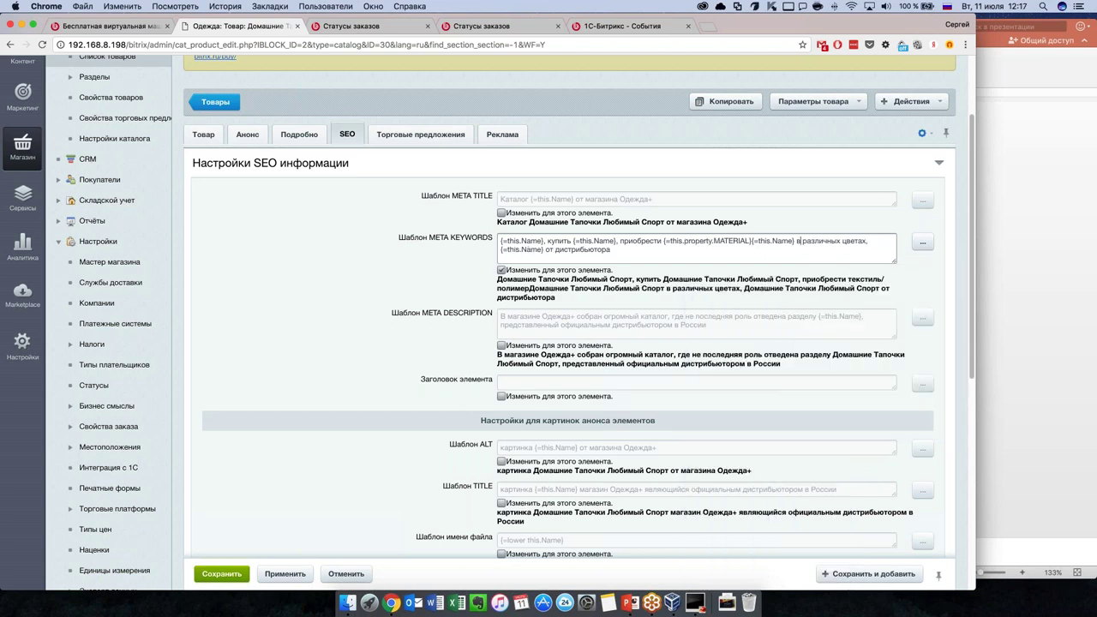
click(921, 242)
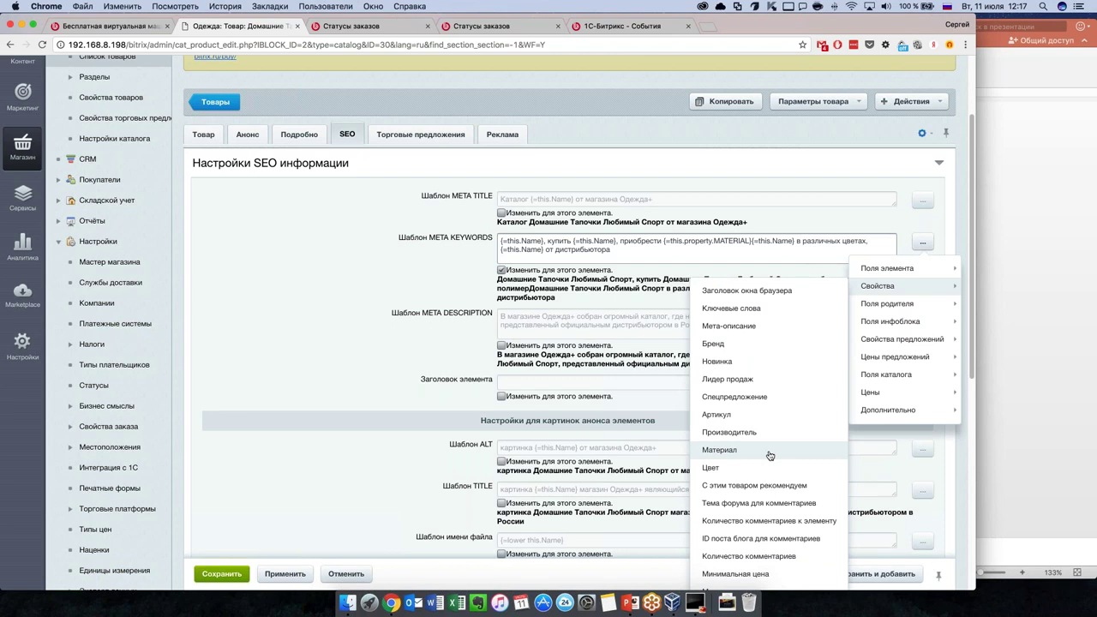
scroll(769, 454, down, 3)
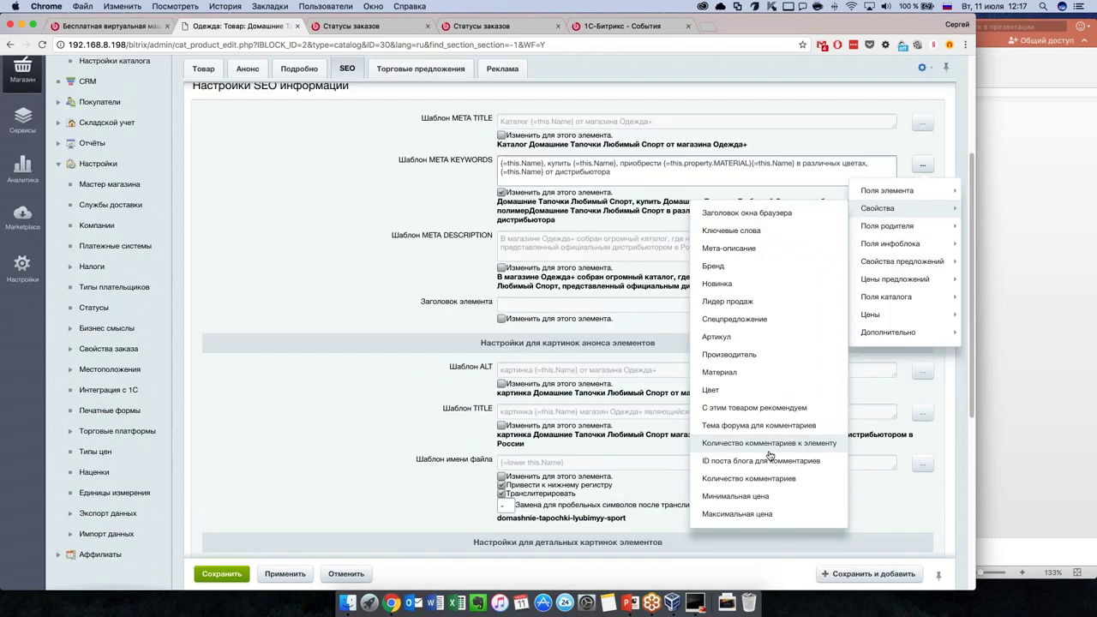
click(773, 389)
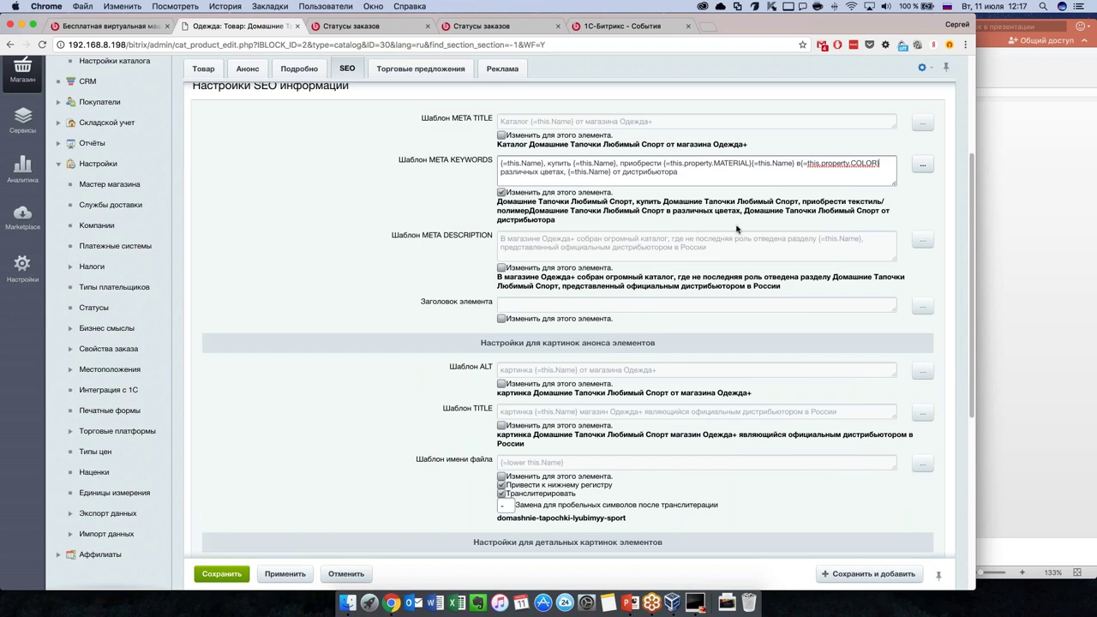
drag(848, 200, 545, 212)
click(639, 207)
scroll(574, 261, down, 1)
- Untick the META KEYWORDS override and review the image ALT and TITLE template settings
click(501, 184)
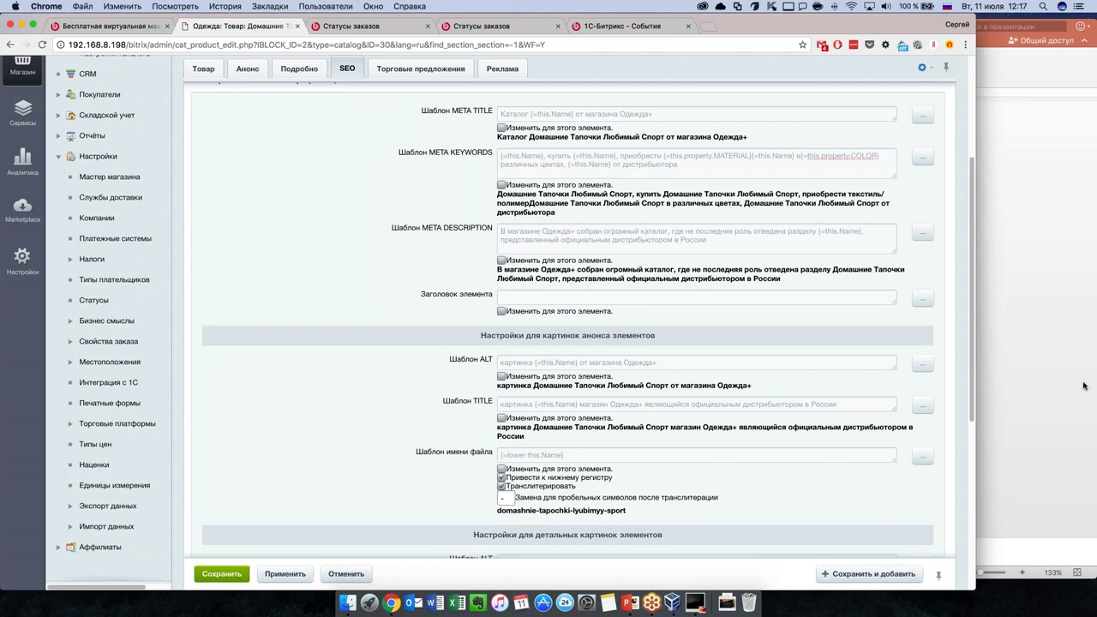
scroll(574, 322, down, 5)
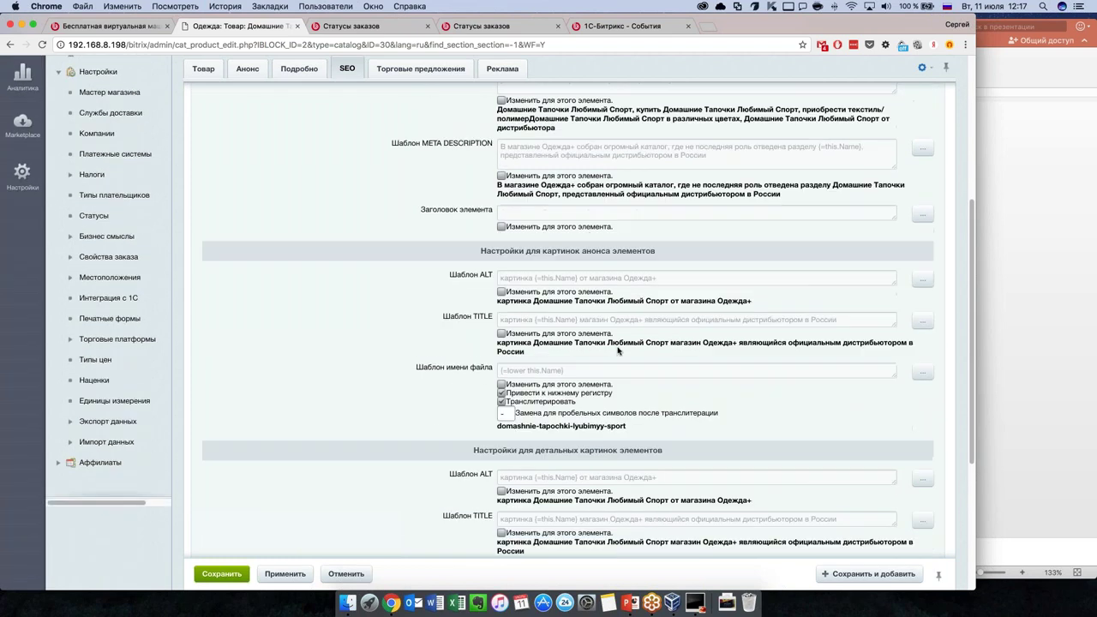
scroll(617, 348, down, 1)
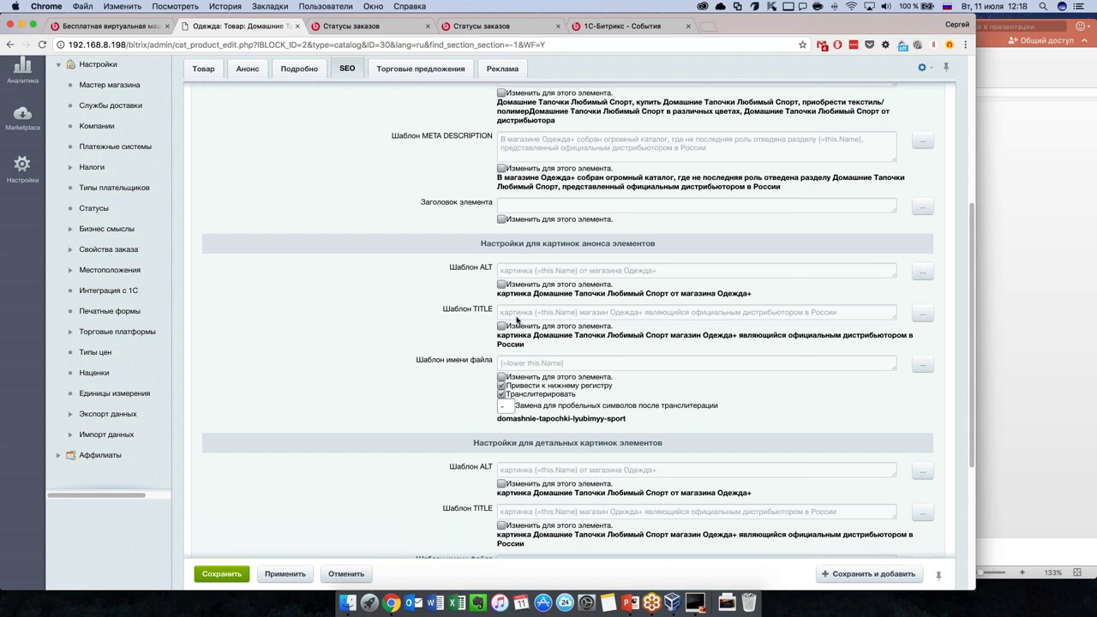
drag(478, 267, 491, 268)
drag(472, 309, 493, 309)
scroll(748, 418, down, 3)
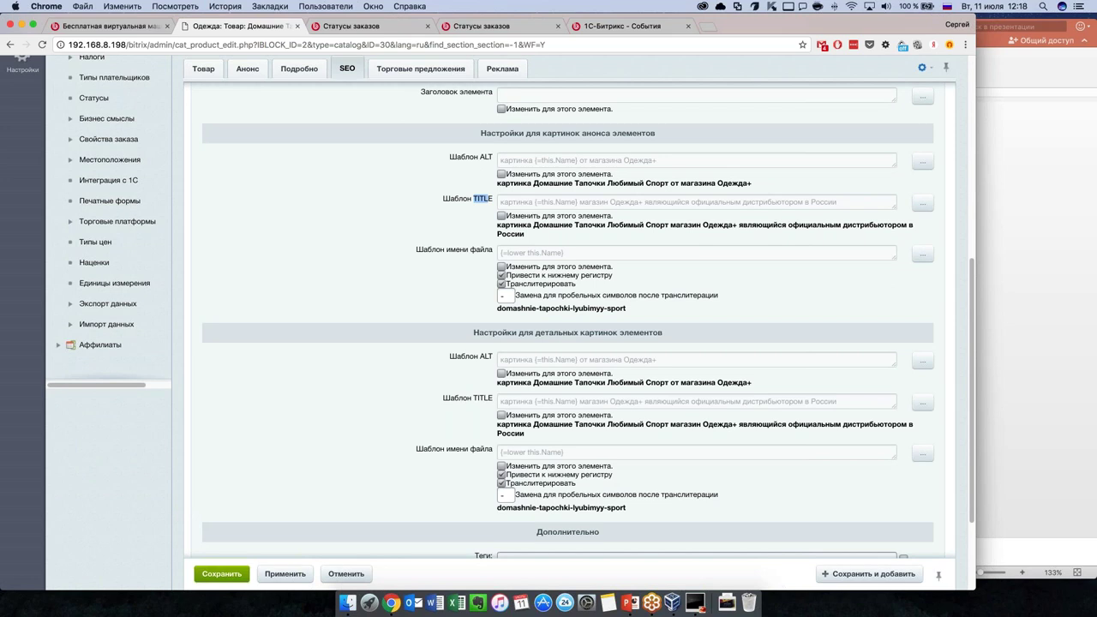
scroll(427, 330, up, 5)
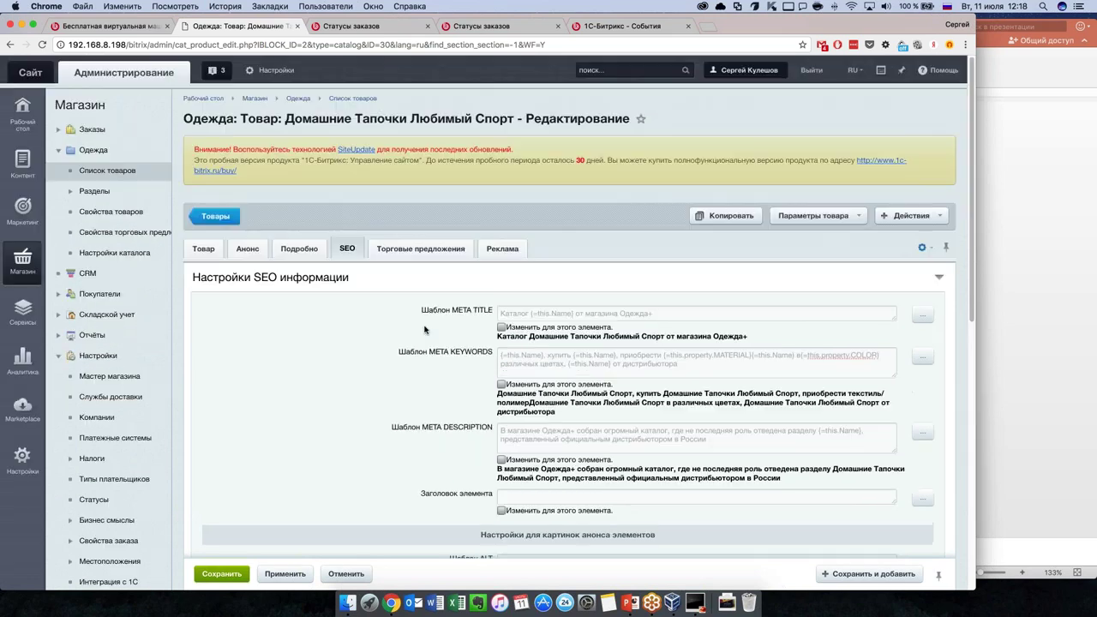
scroll(430, 329, down, 2)
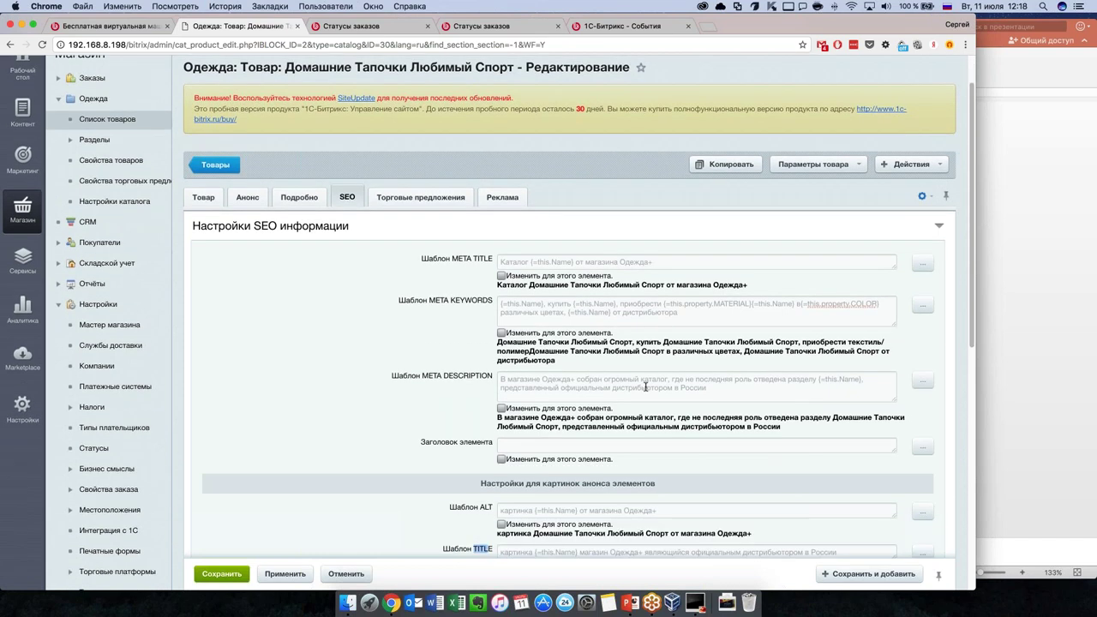
scroll(645, 387, down, 10)
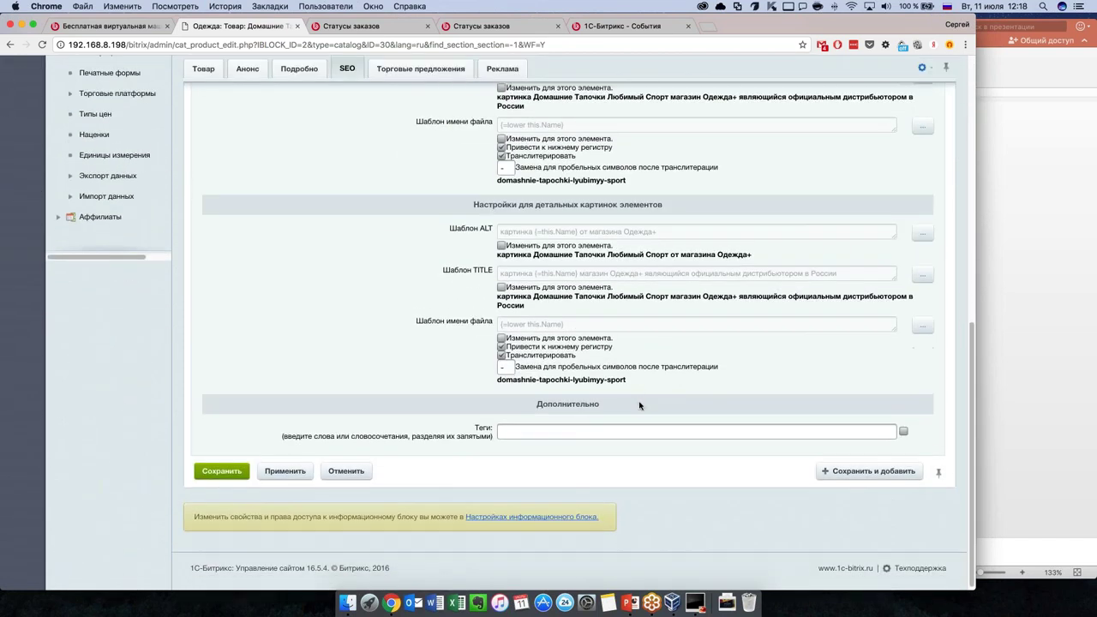
scroll(662, 404, up, 10)
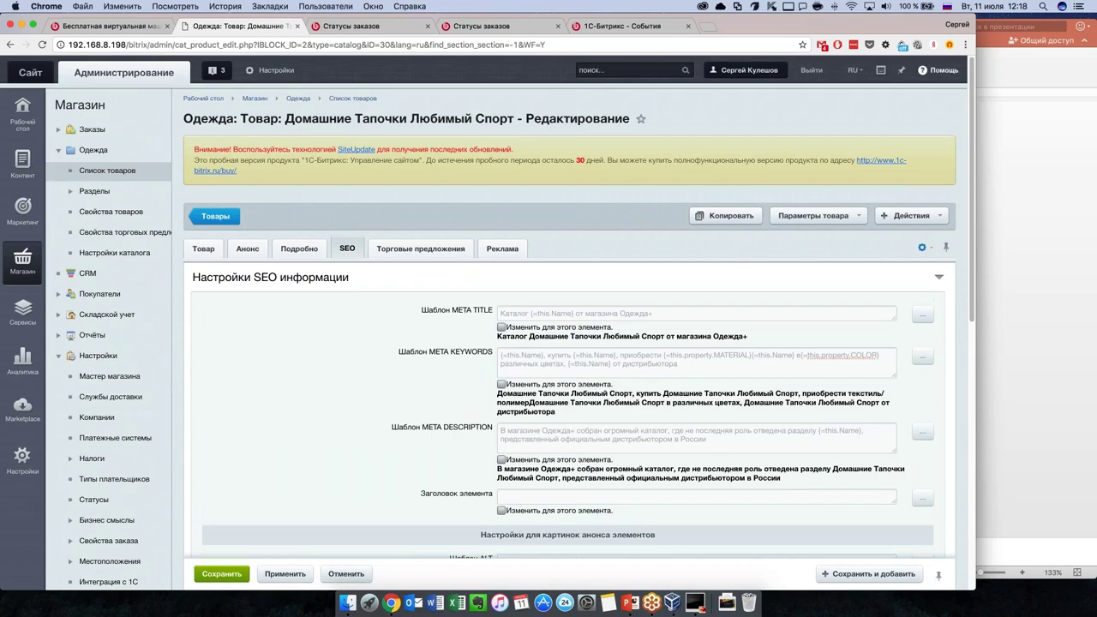
click(939, 70)
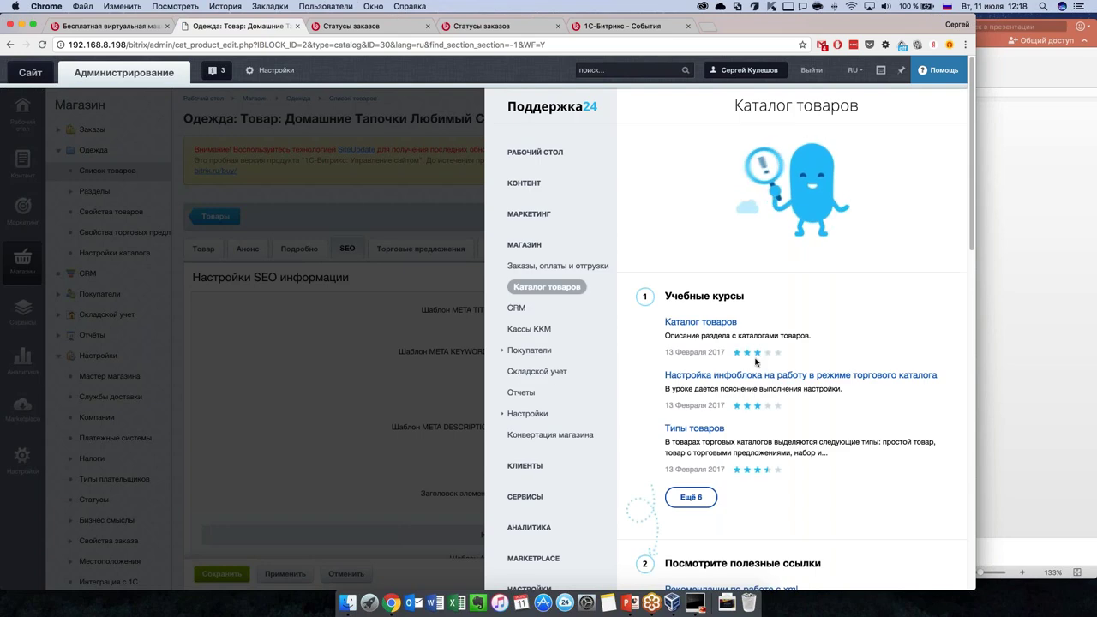
scroll(742, 417, down, 2)
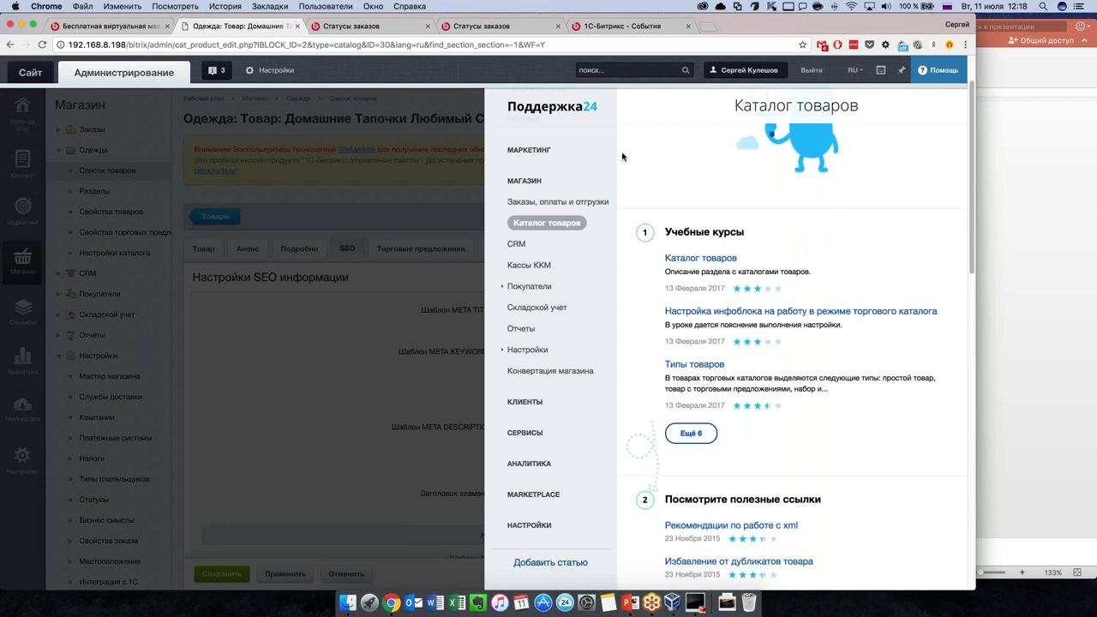
click(938, 72)
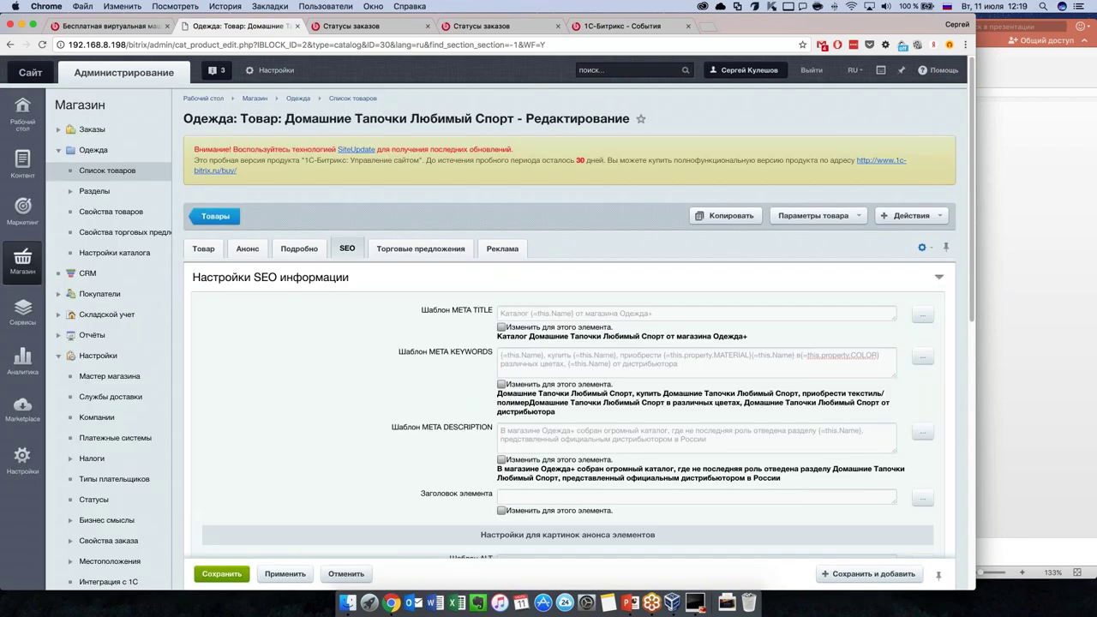
- Add the Размеры обуви column to the slippers' trade-offers list settings
click(413, 248)
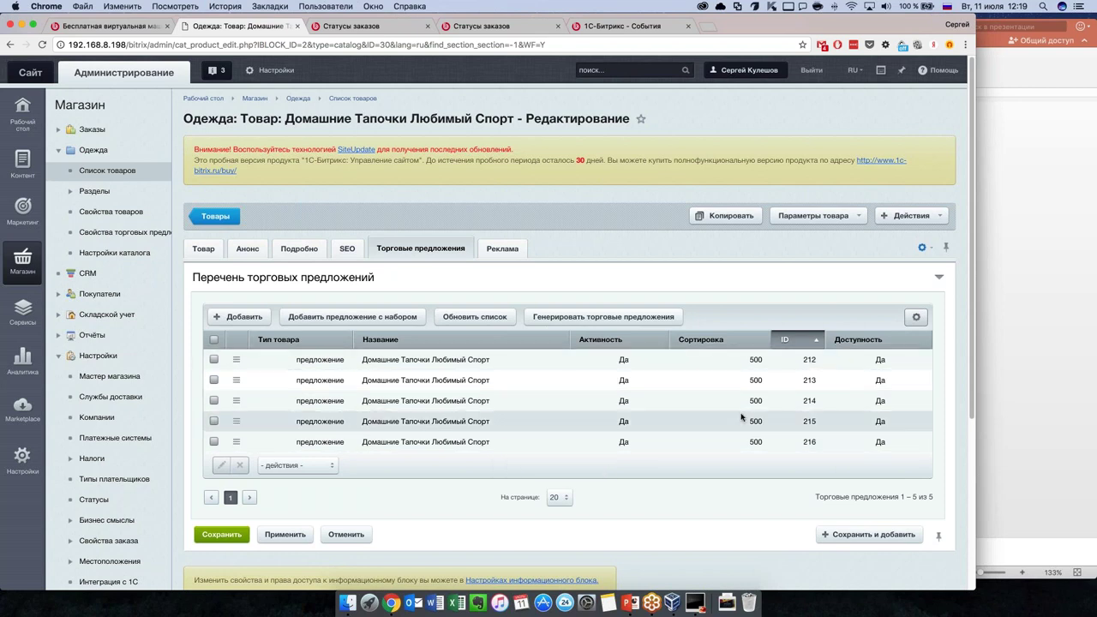
click(916, 316)
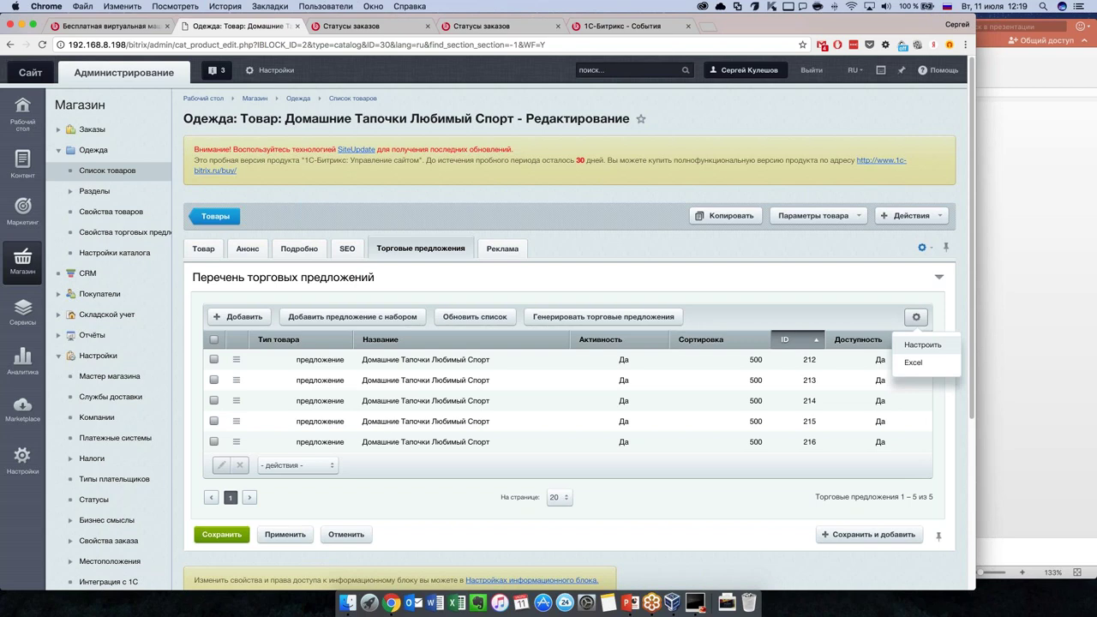
click(922, 344)
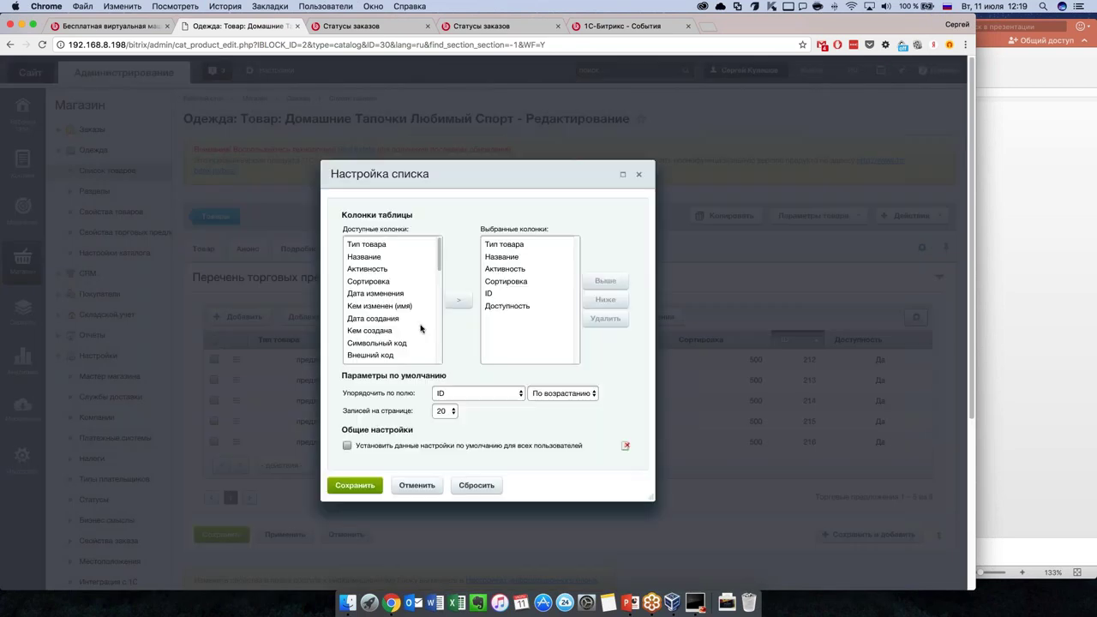
scroll(396, 329, down, 10)
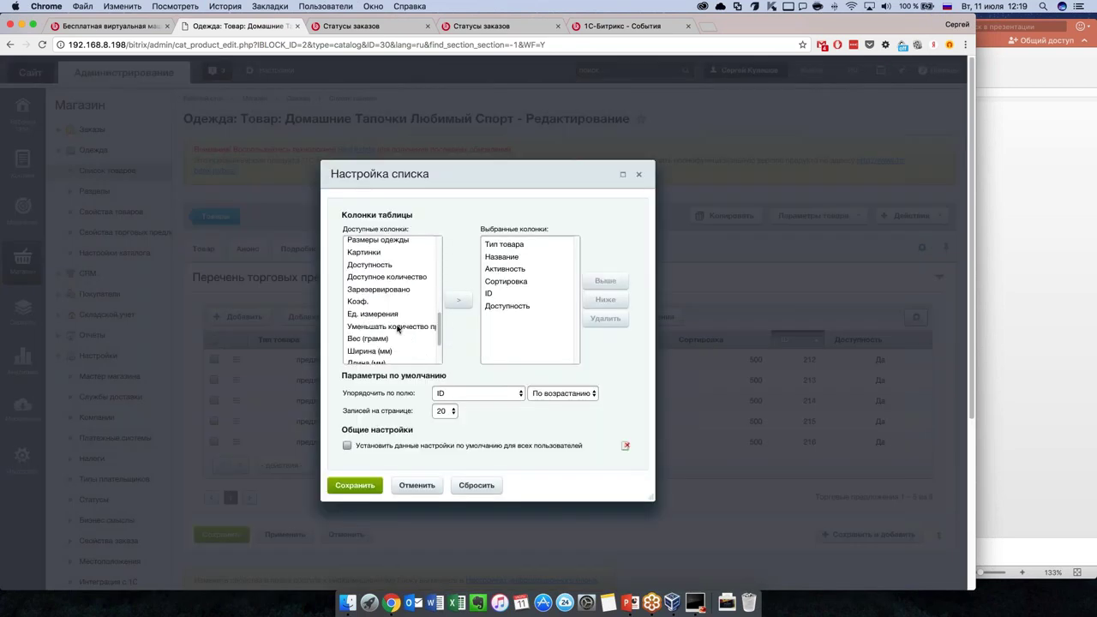
scroll(397, 329, down, 2)
scroll(396, 329, down, 2)
scroll(397, 283, up, 5)
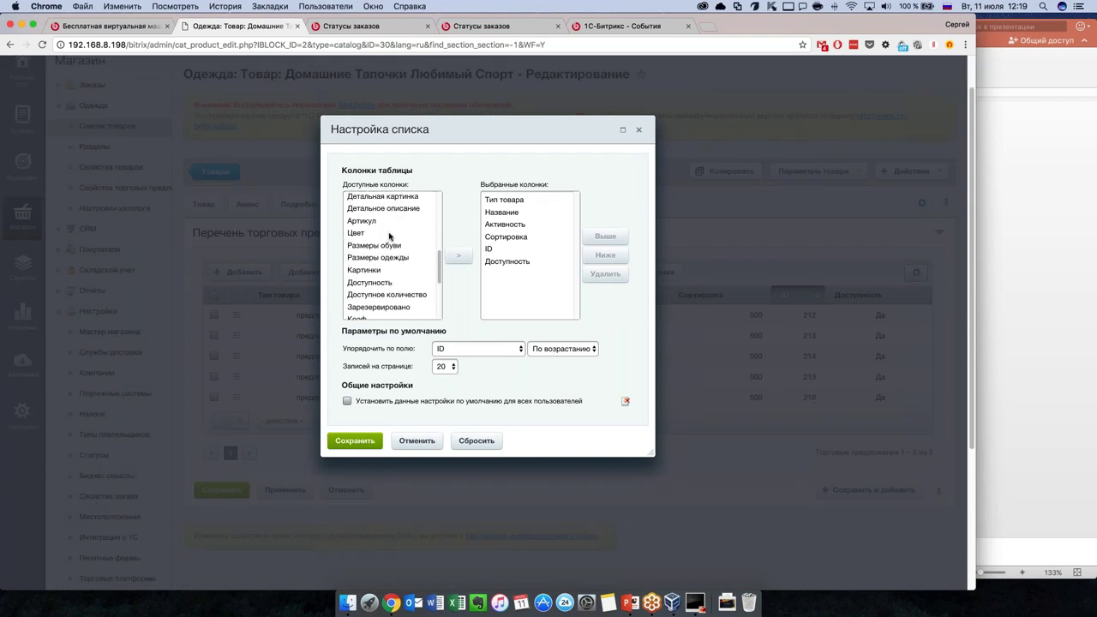
click(390, 246)
click(458, 256)
- Remove the ID and Сортировка columns and save the new column layout
click(558, 249)
click(605, 275)
click(561, 237)
click(605, 275)
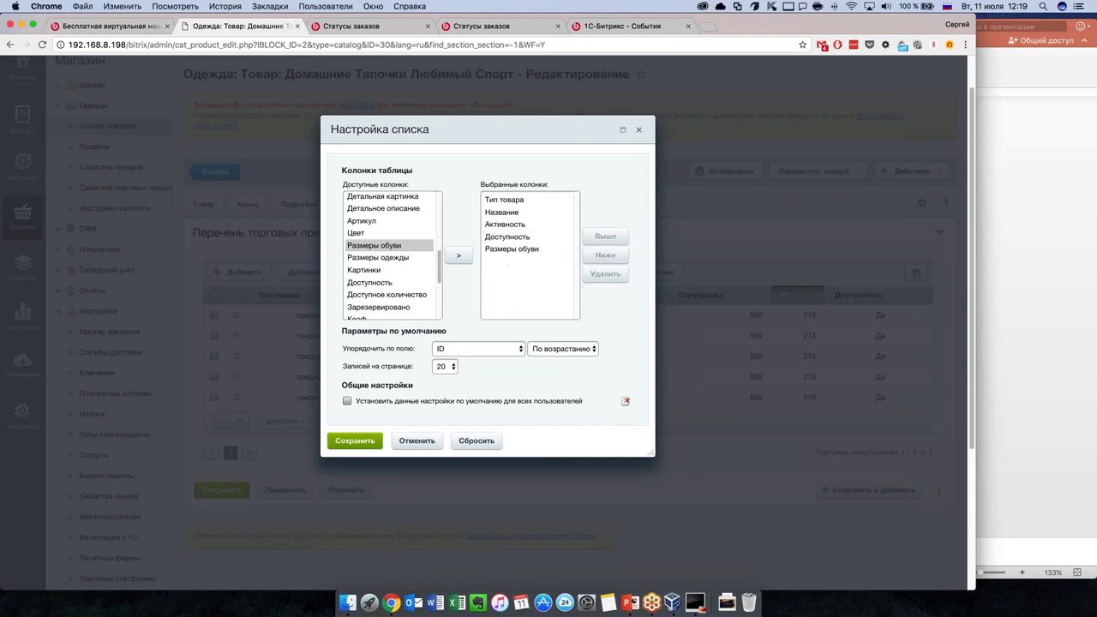
click(354, 440)
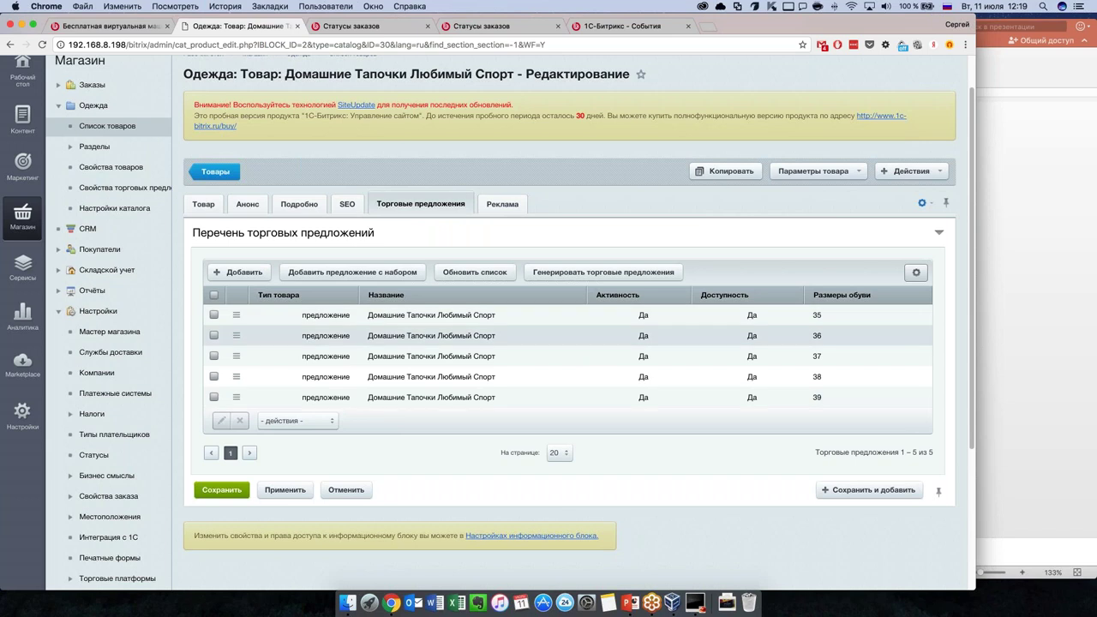
- Glance at the Товар tab, then return to the Торговые предложения list
scroll(587, 419, up, 1)
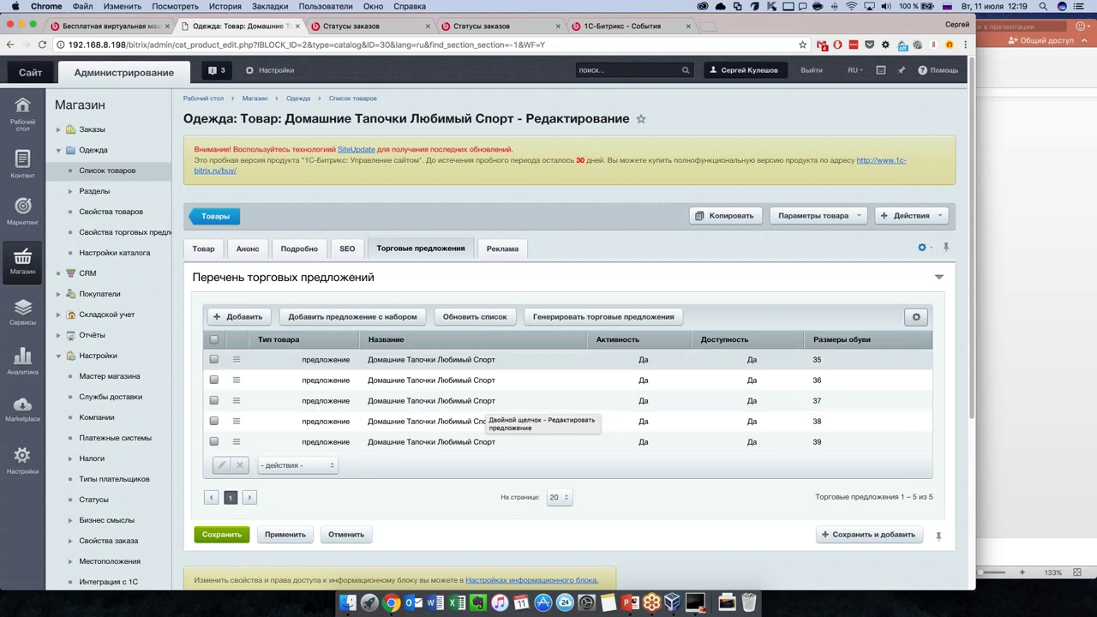
click(212, 255)
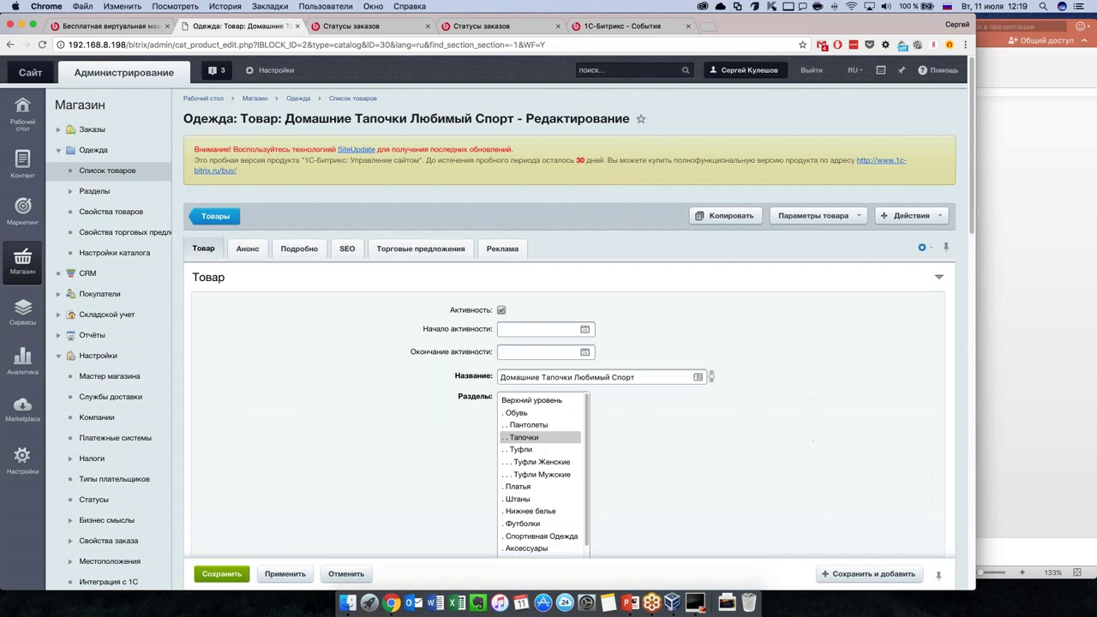
scroll(306, 417, down, 15)
scroll(657, 386, up, 5)
click(420, 68)
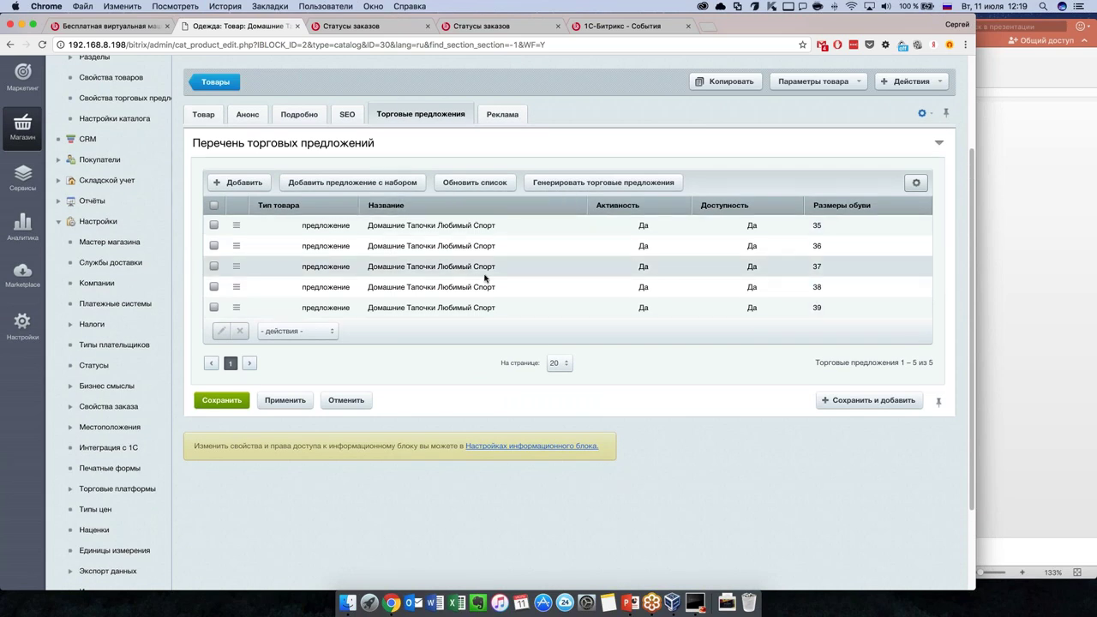
double_click(363, 225)
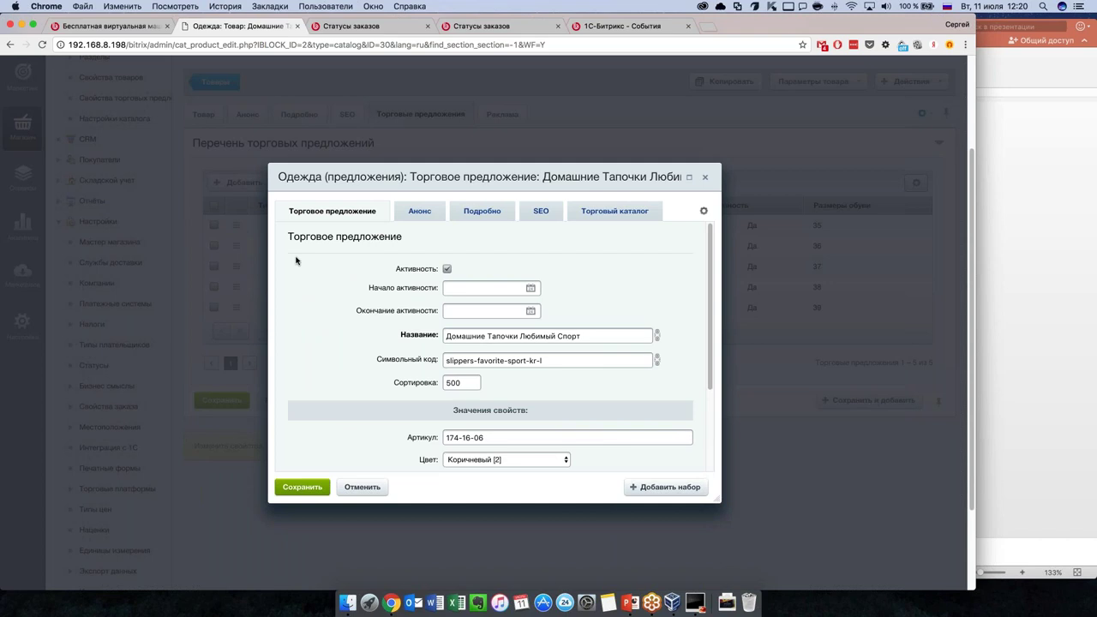
scroll(368, 334, down, 3)
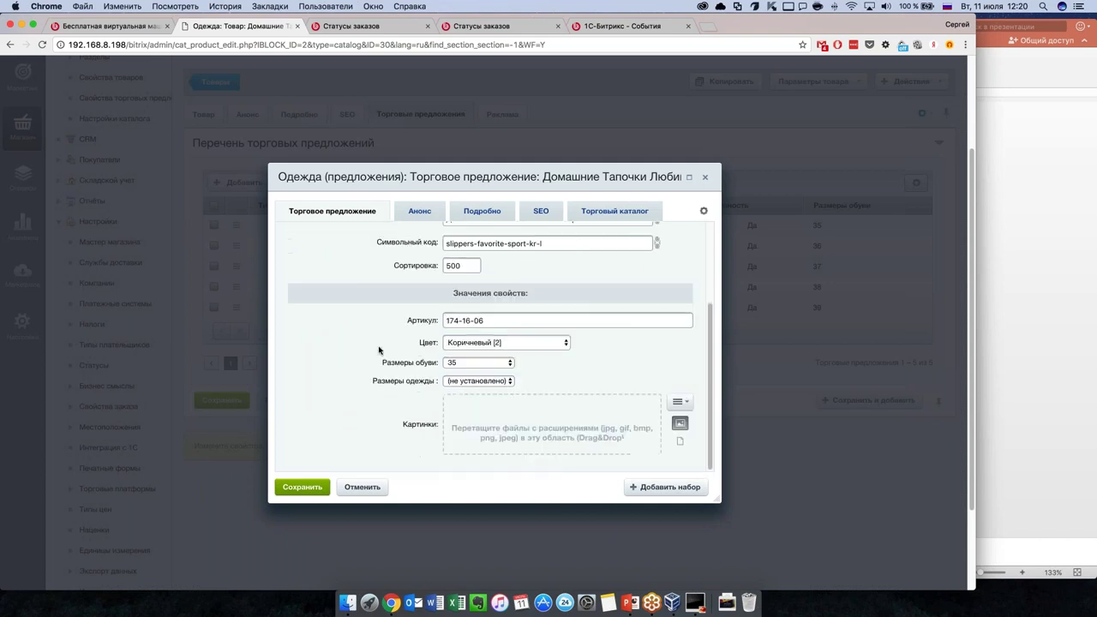
scroll(379, 349, down, 3)
scroll(380, 364, up, 3)
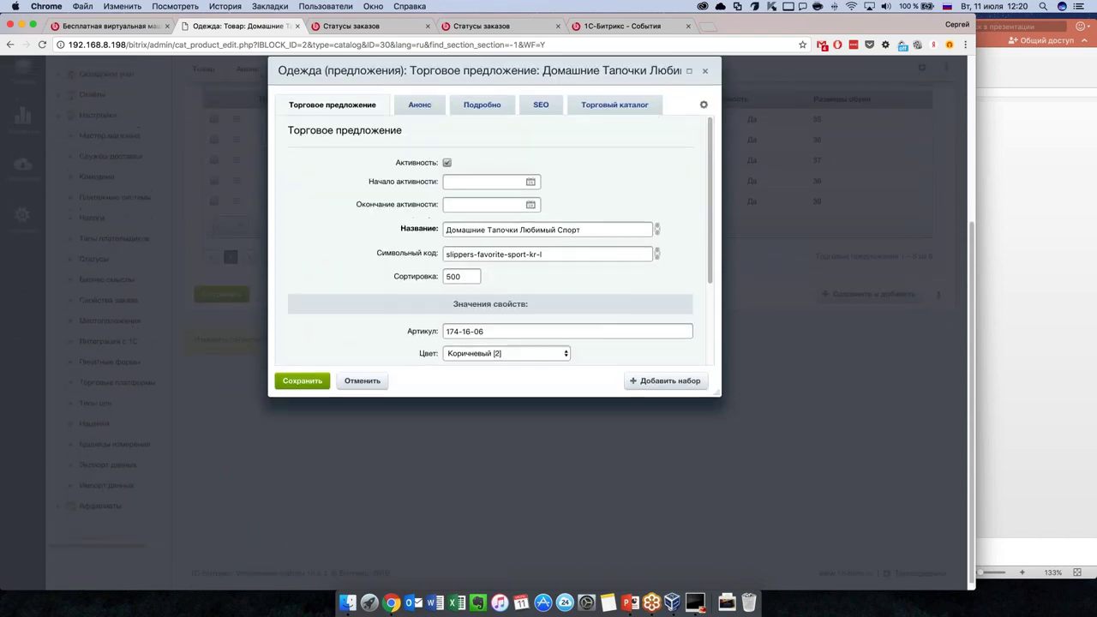
scroll(367, 484, up, 2)
scroll(472, 360, down, 1)
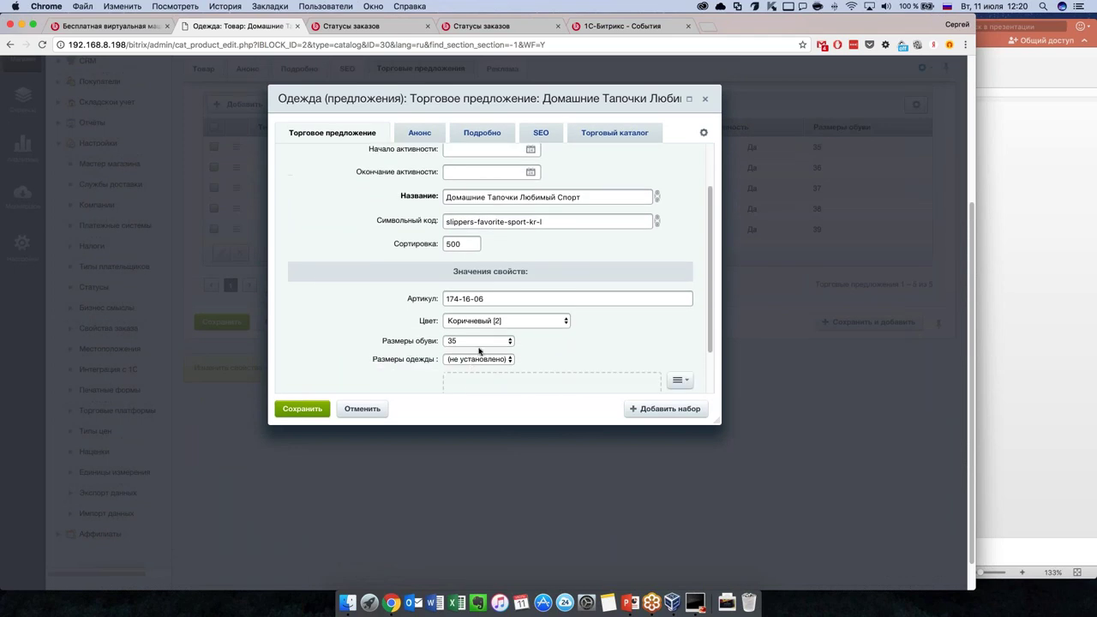
click(426, 132)
click(506, 137)
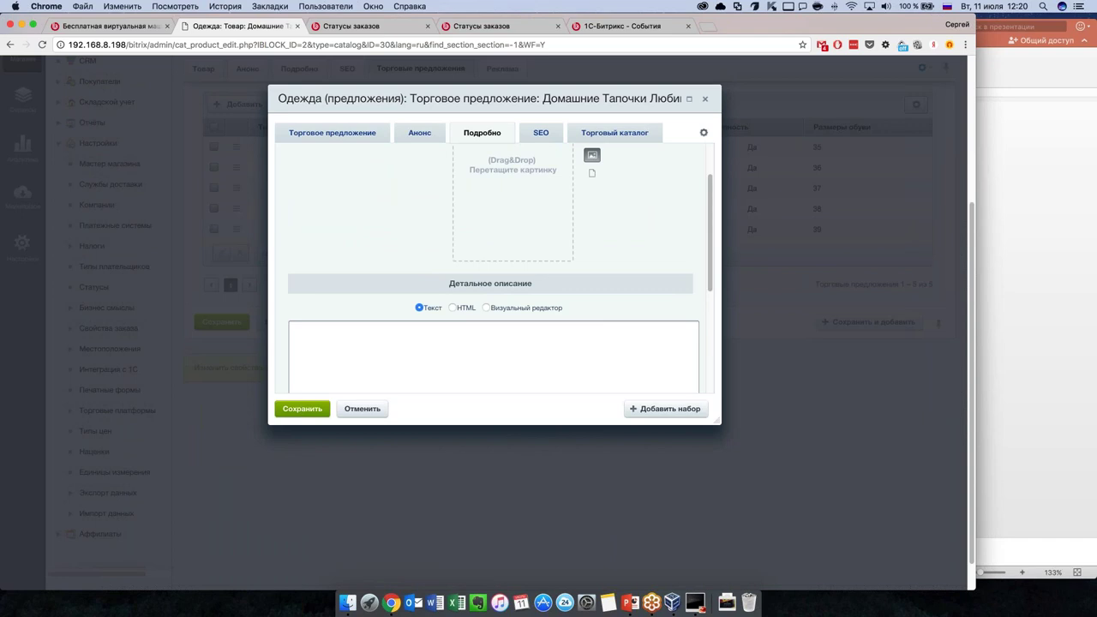
click(542, 139)
click(609, 136)
scroll(576, 305, down, 2)
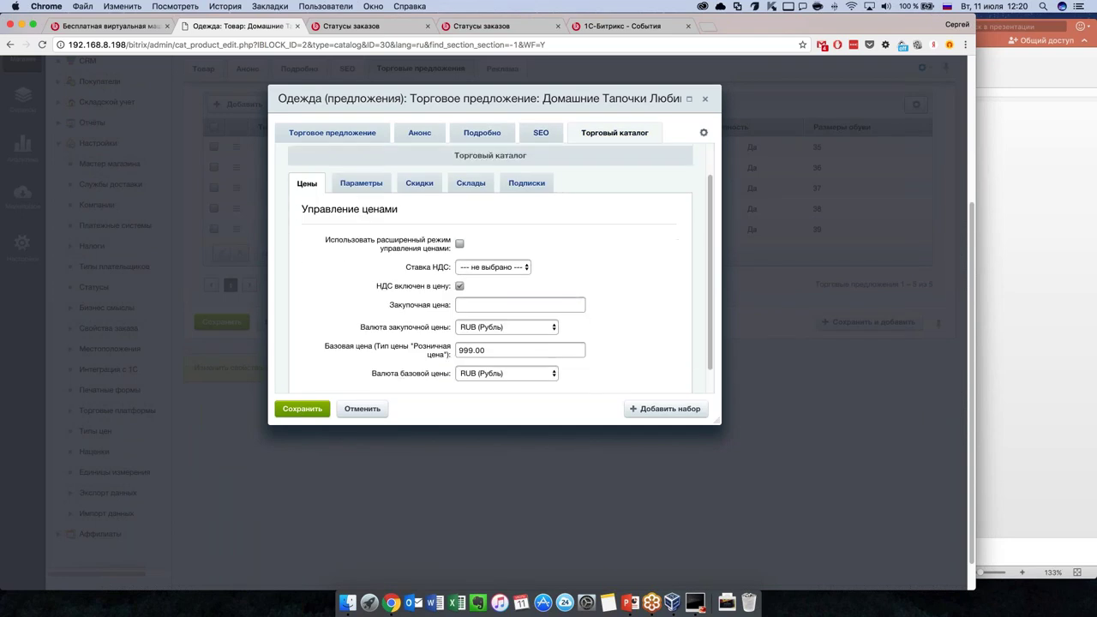
scroll(621, 308, down, 1)
drag(481, 328, 414, 329)
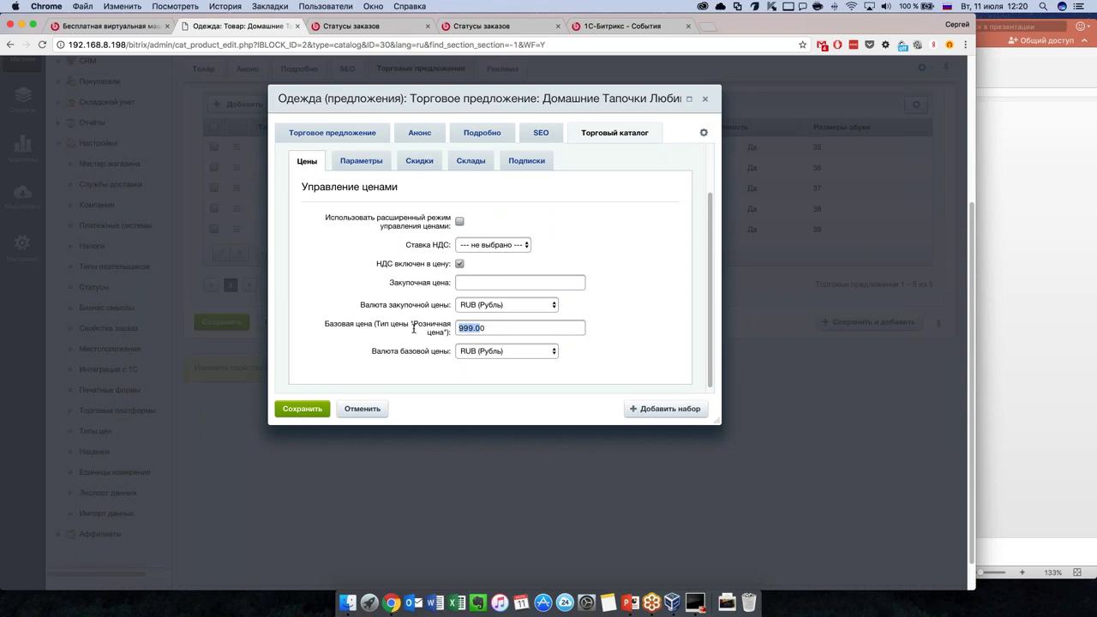
click(446, 328)
click(362, 163)
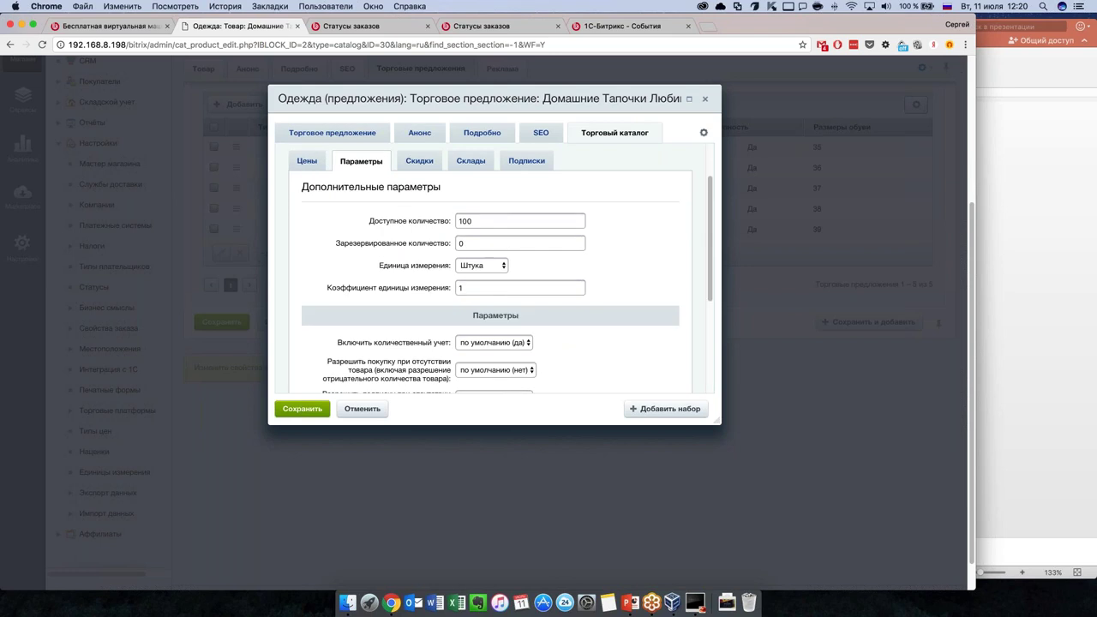
scroll(612, 291, down, 2)
double_click(463, 199)
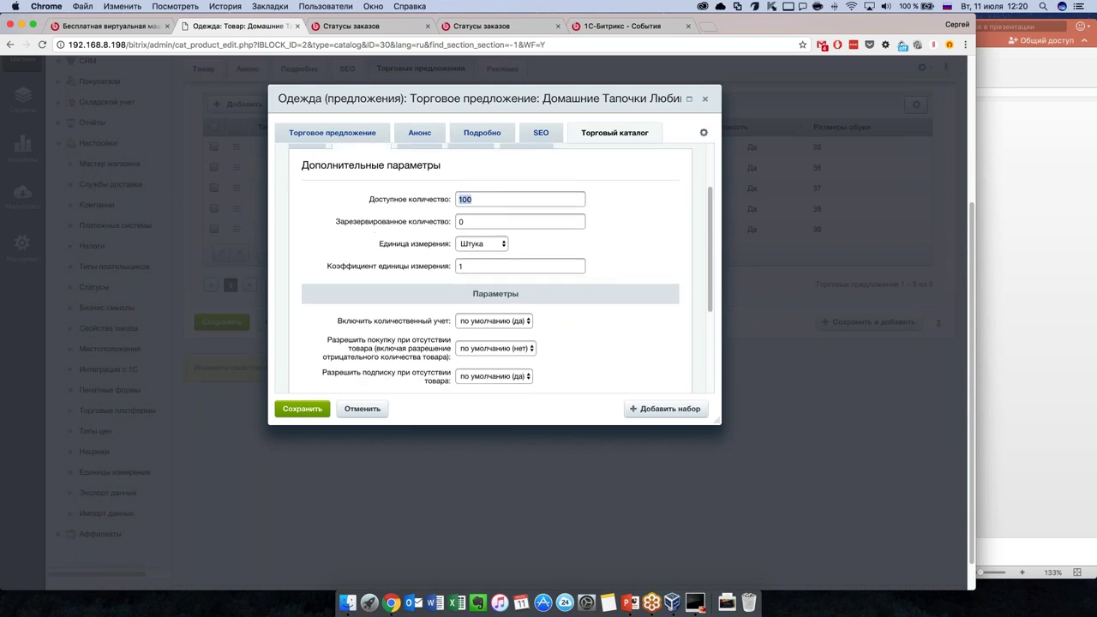
scroll(497, 265, up, 2)
click(470, 154)
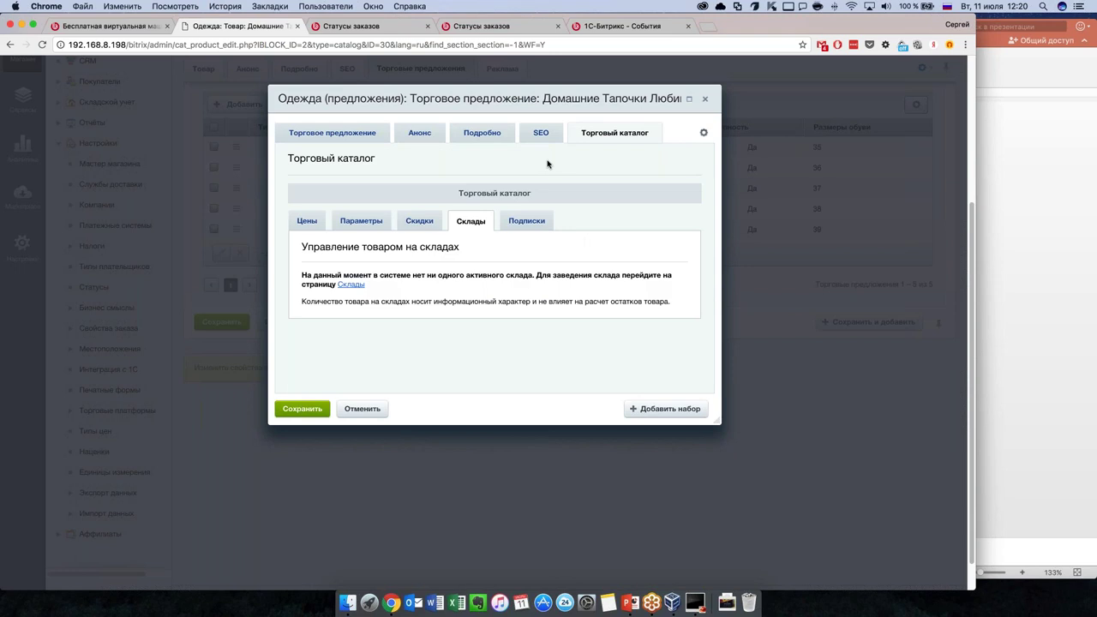
click(518, 222)
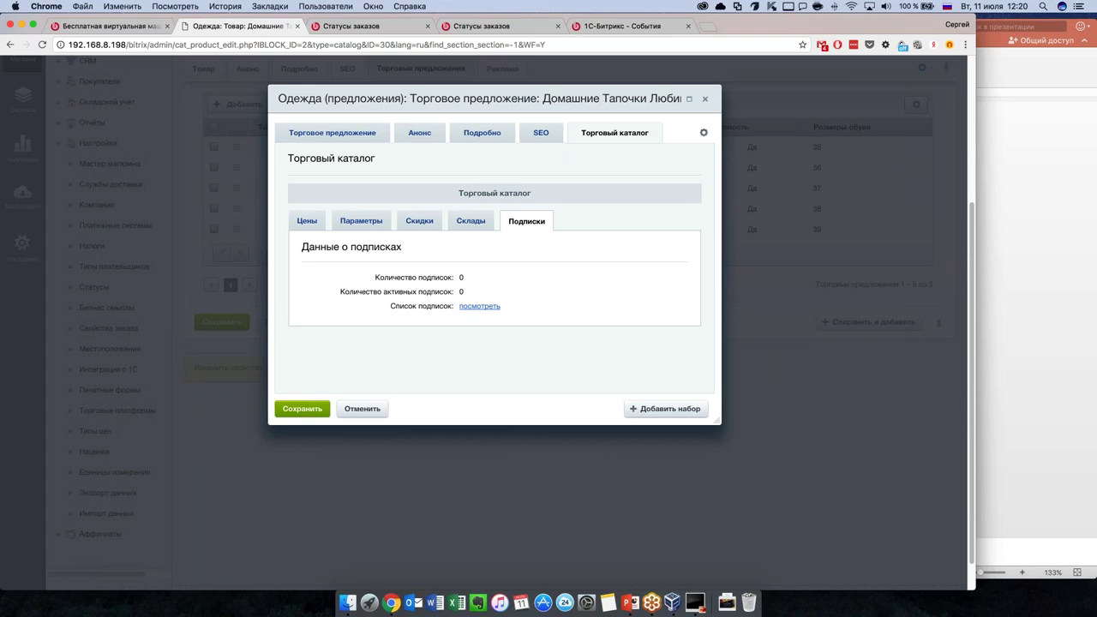
click(314, 227)
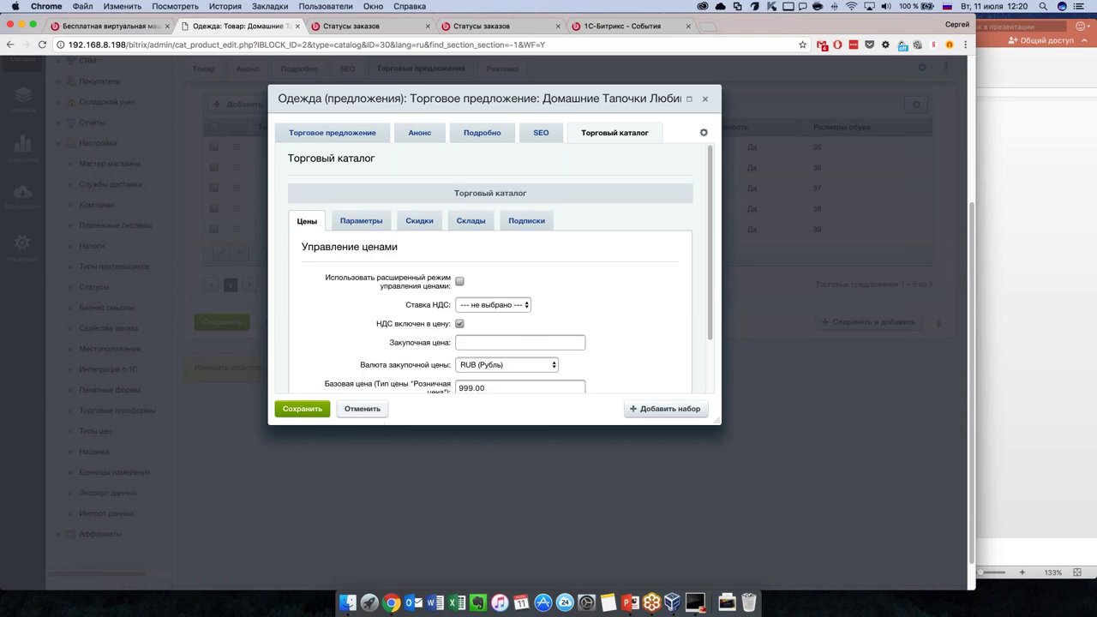
click(361, 409)
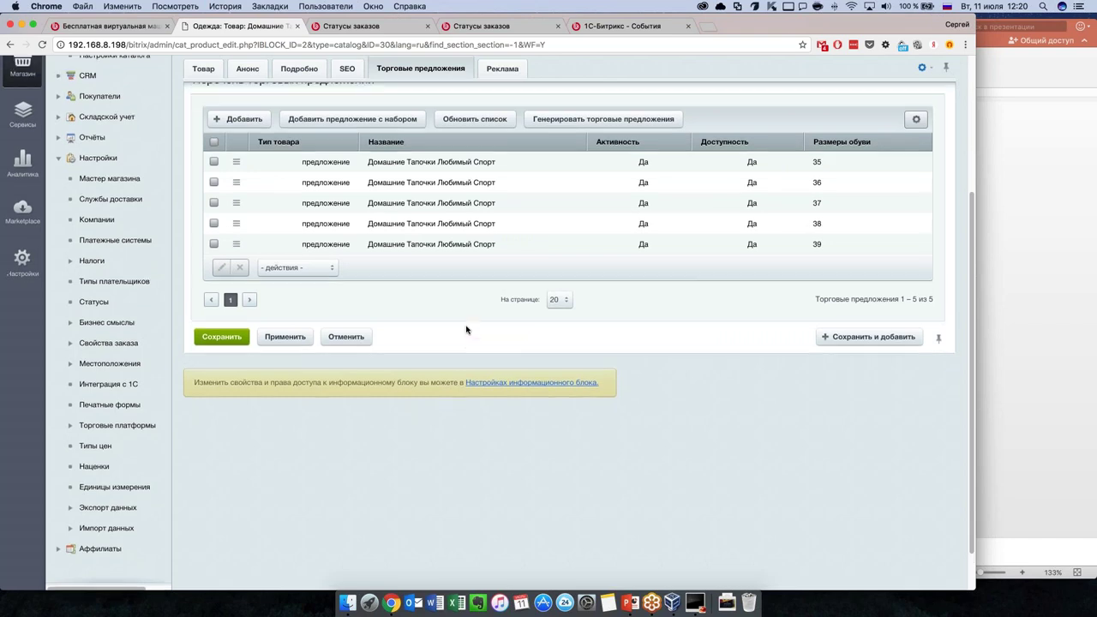
scroll(511, 335, up, 2)
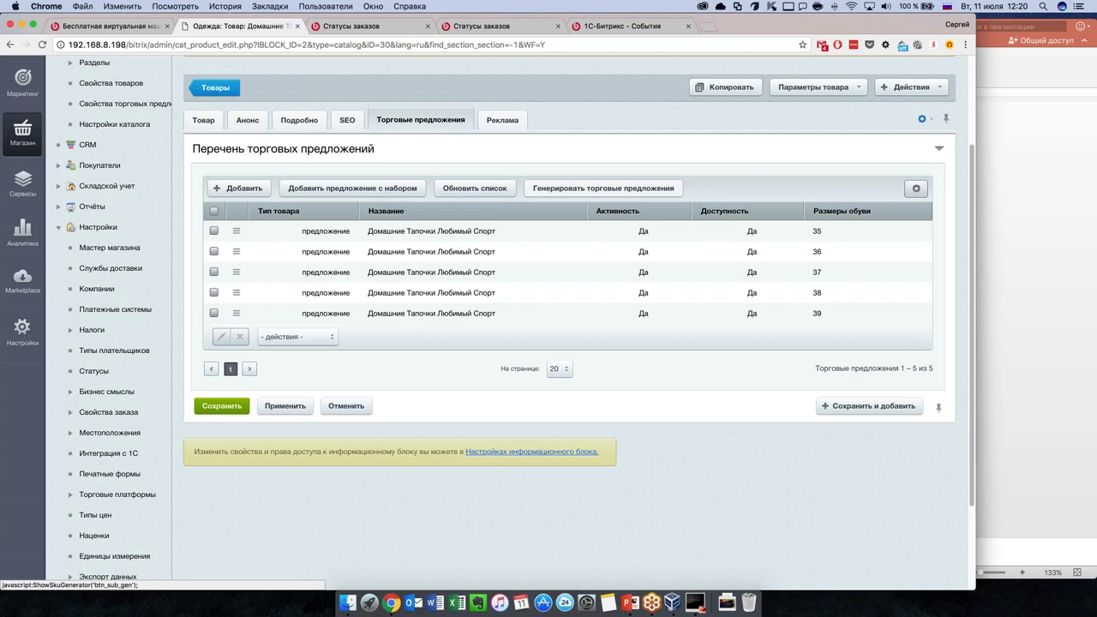
- Open the trade-offer generator and resize and position its window
click(603, 188)
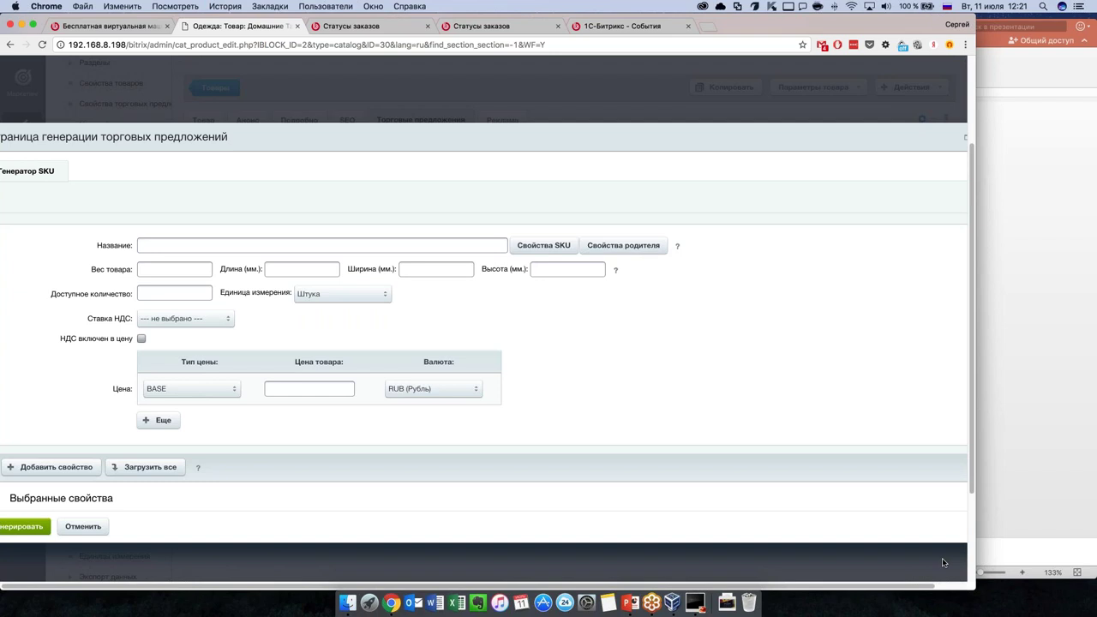
double_click(971, 587)
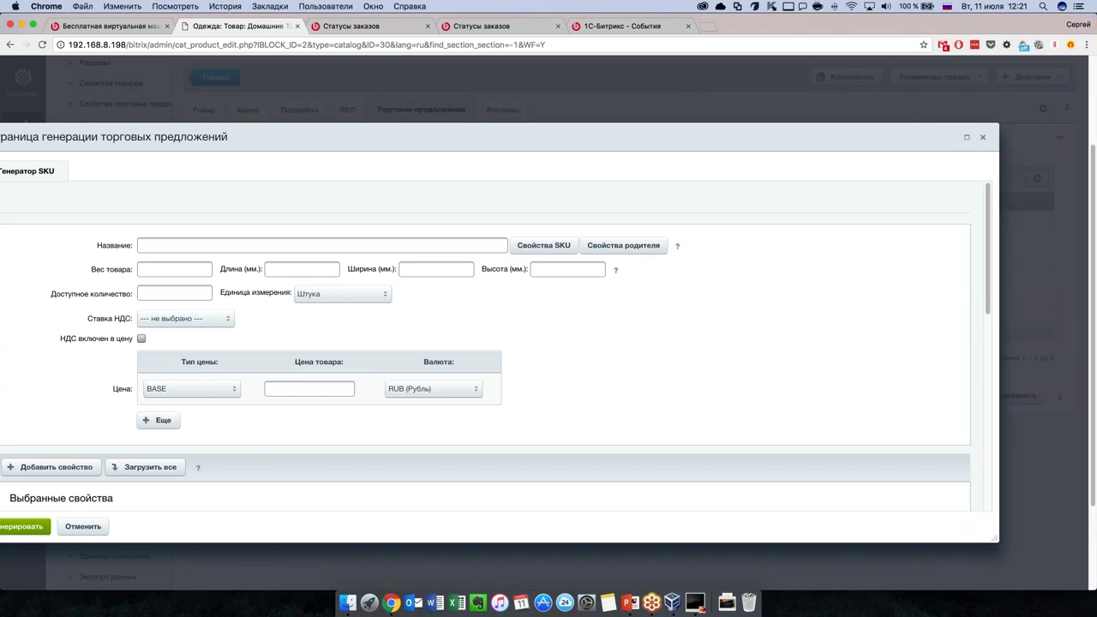
drag(921, 538, 522, 492)
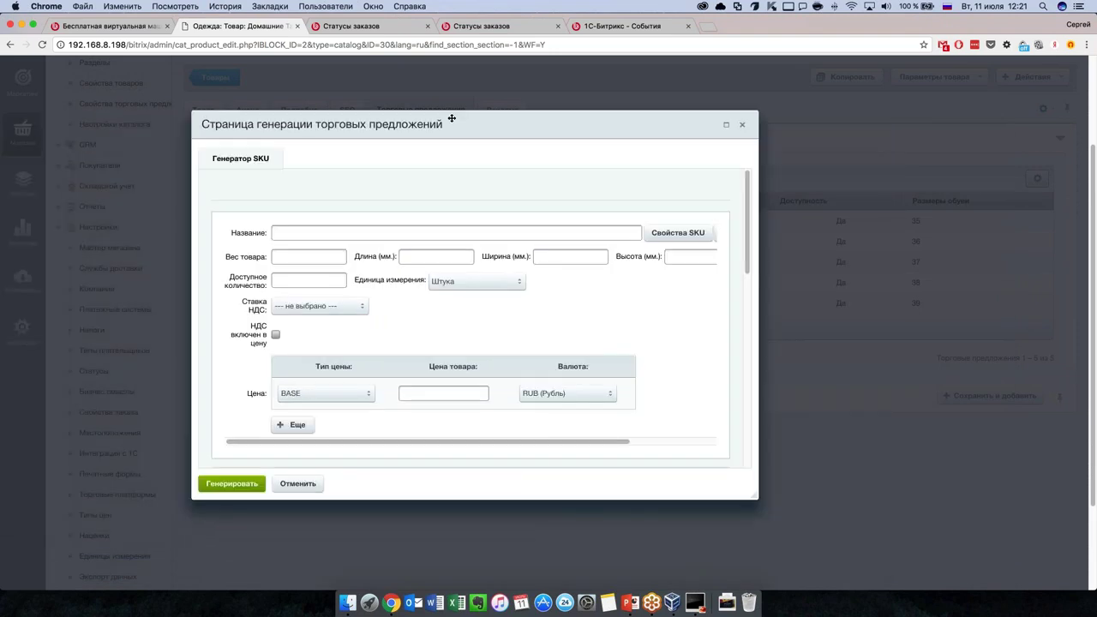
drag(836, 500, 878, 511)
mouse_move(549, 125)
mouse_down()
mouse_move(561, 116)
mouse_move(540, 116)
mouse_up()
scroll(703, 375, down, 1)
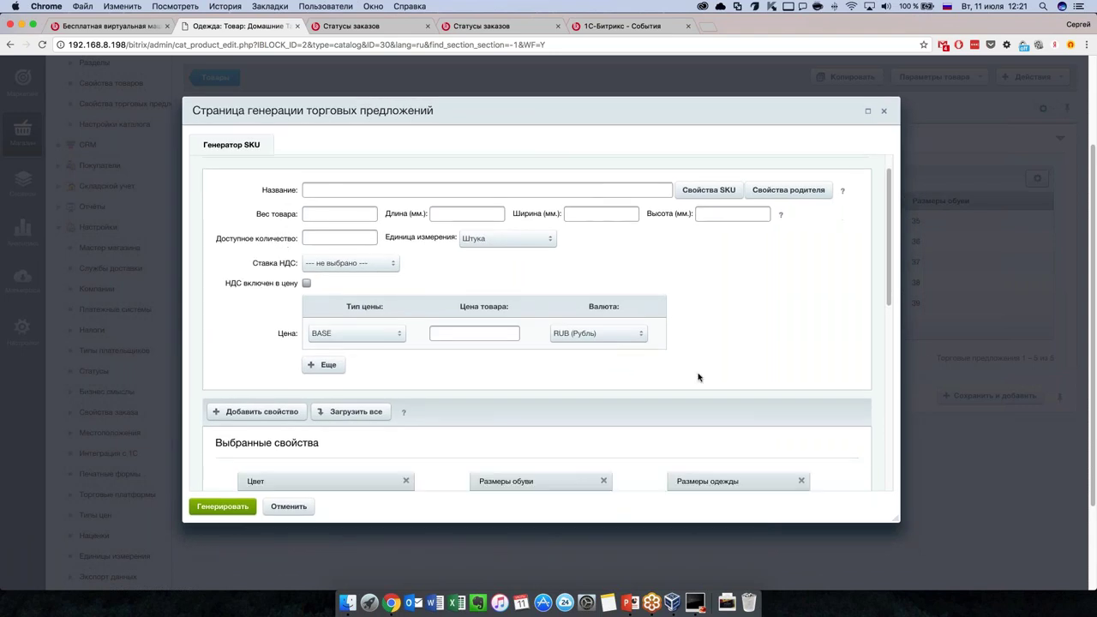
scroll(620, 227, up, 1)
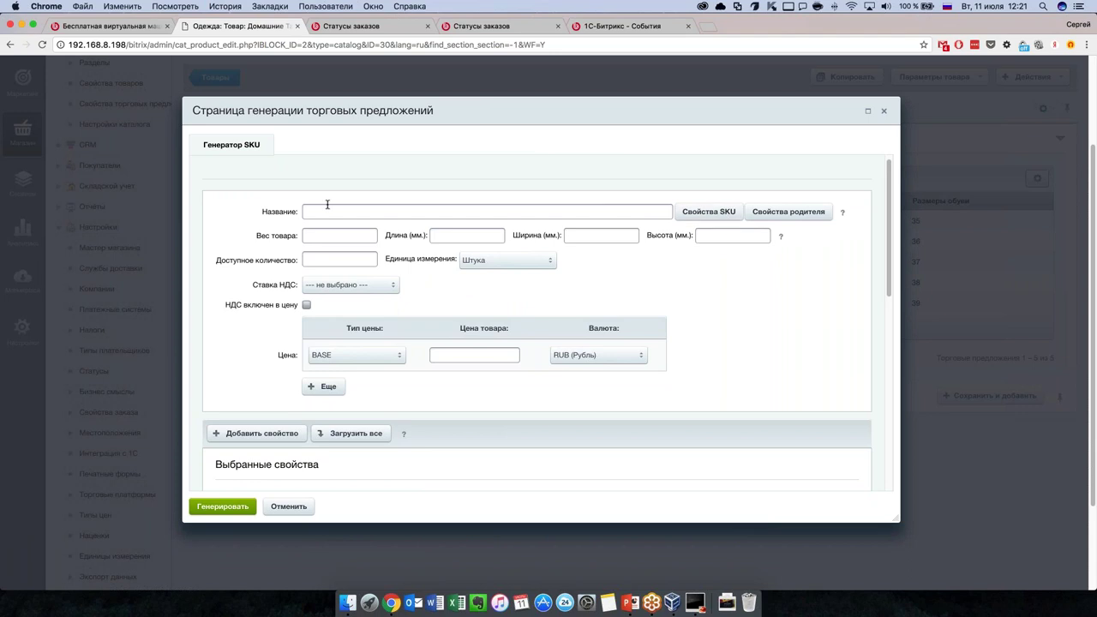
- Name offers after the parent product, with quantity 100, VAT included and price 999
click(694, 212)
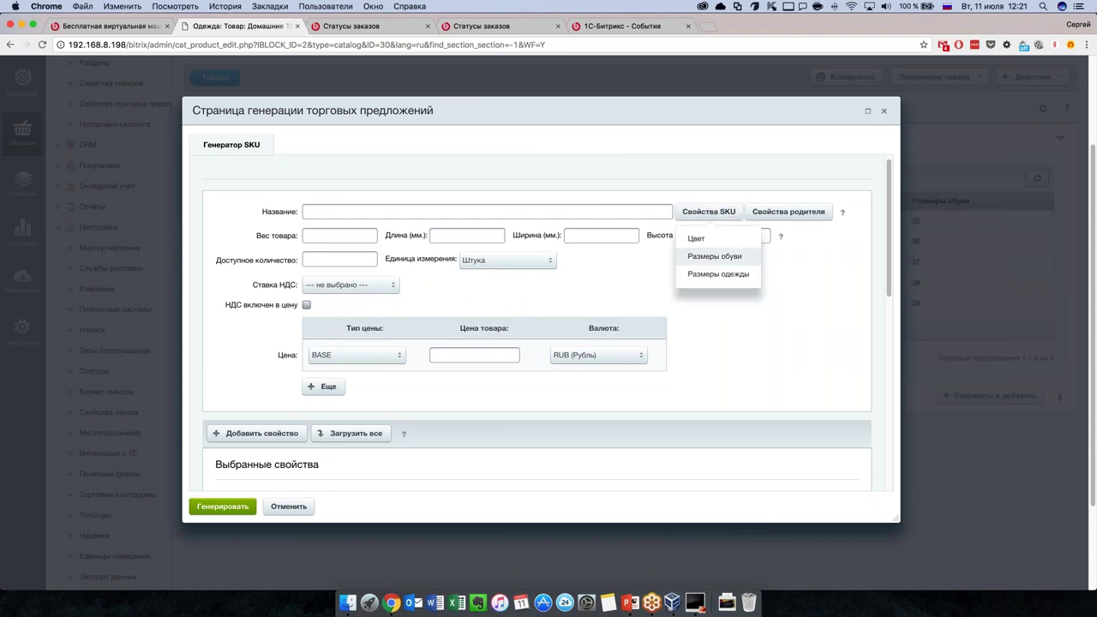
click(787, 211)
click(776, 238)
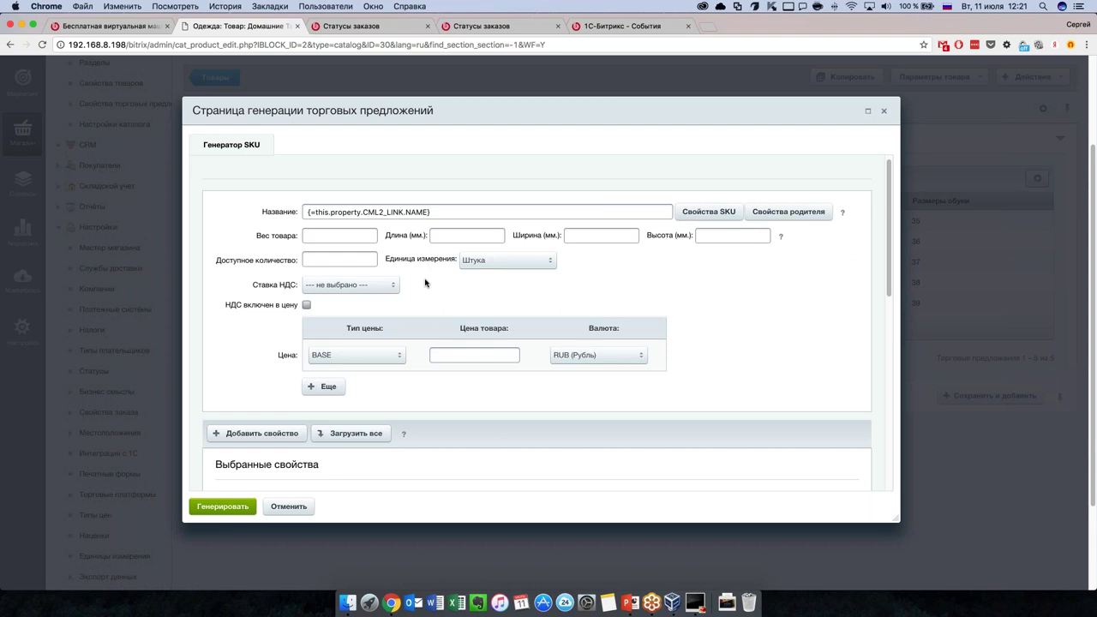
click(338, 259)
text(100)
click(390, 287)
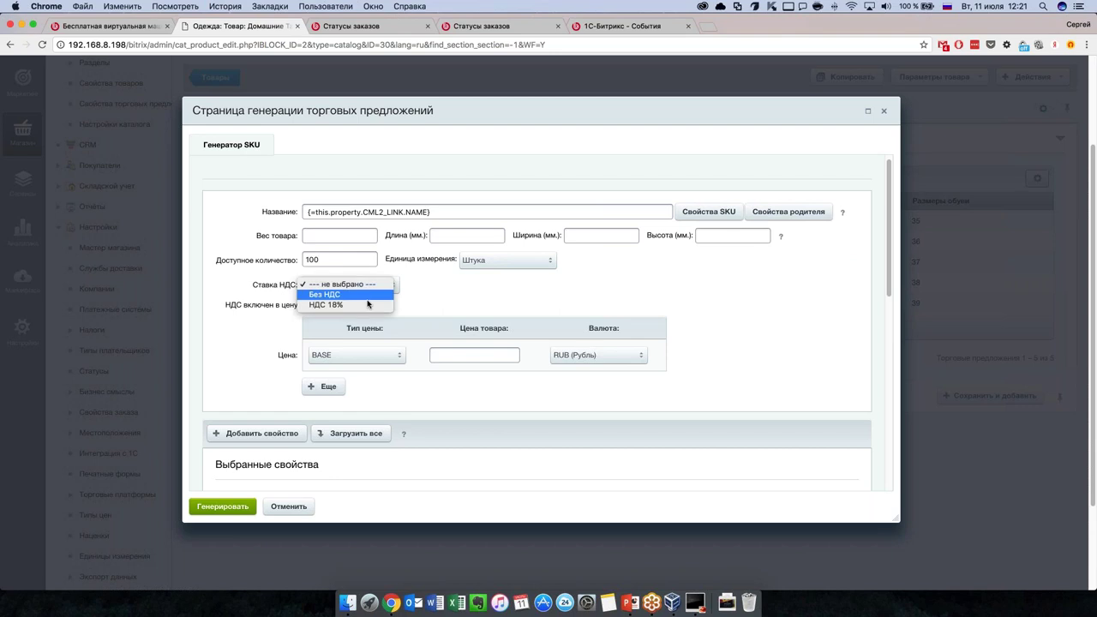
click(367, 304)
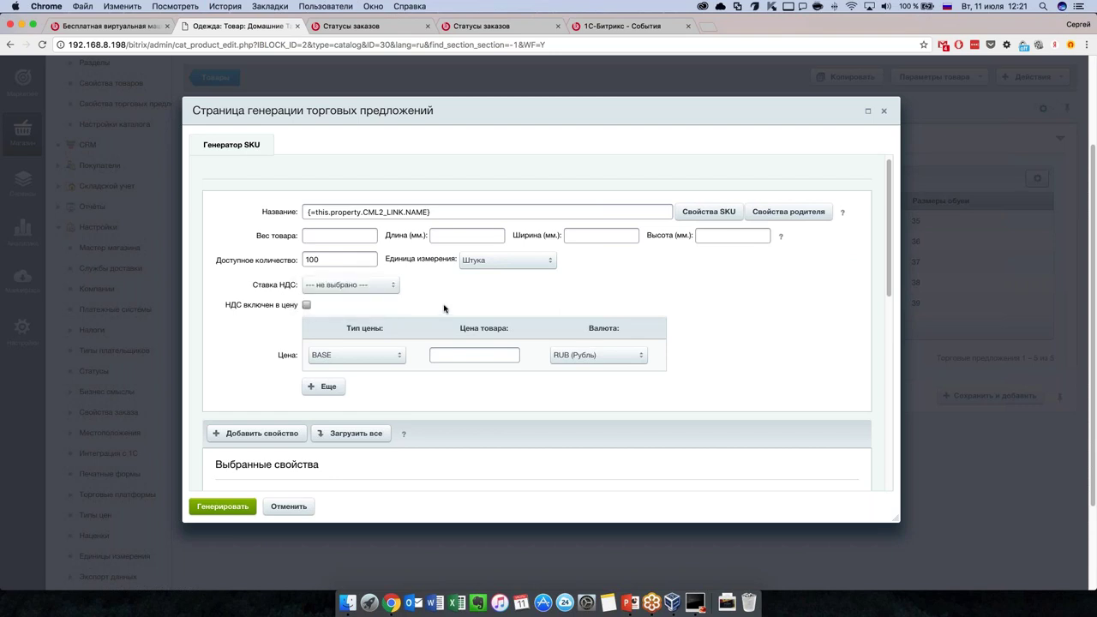
click(306, 309)
click(440, 358)
text(999)
- Tick the Фиолетовый and Красный colours and shoe sizes 35, 36, 38, 39 and 40
scroll(440, 359, down, 5)
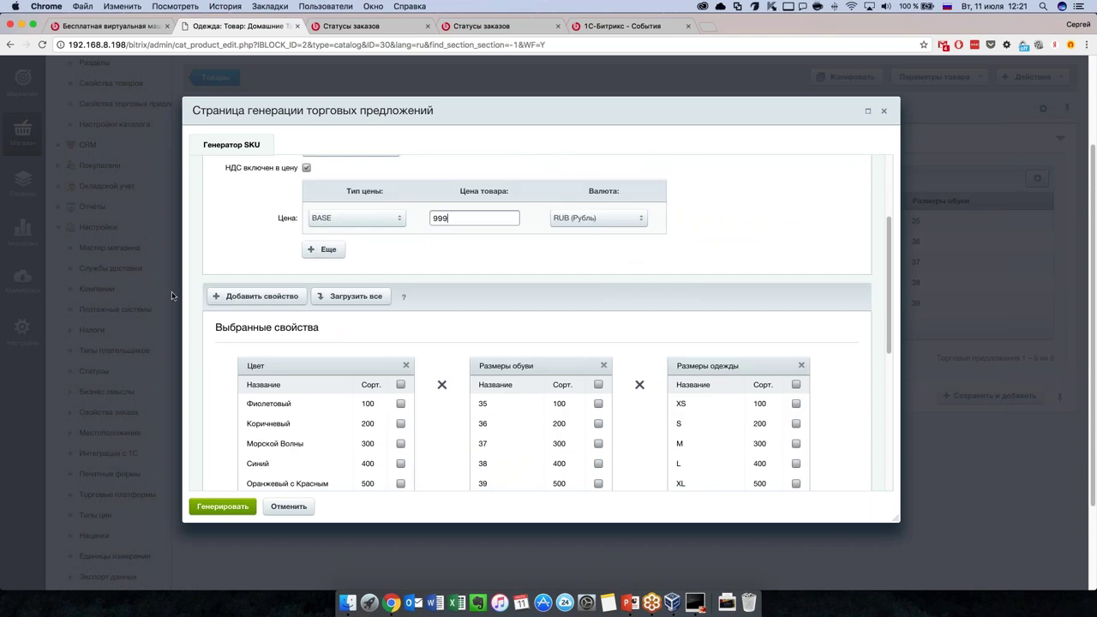
scroll(573, 255, down, 1)
scroll(380, 318, down, 5)
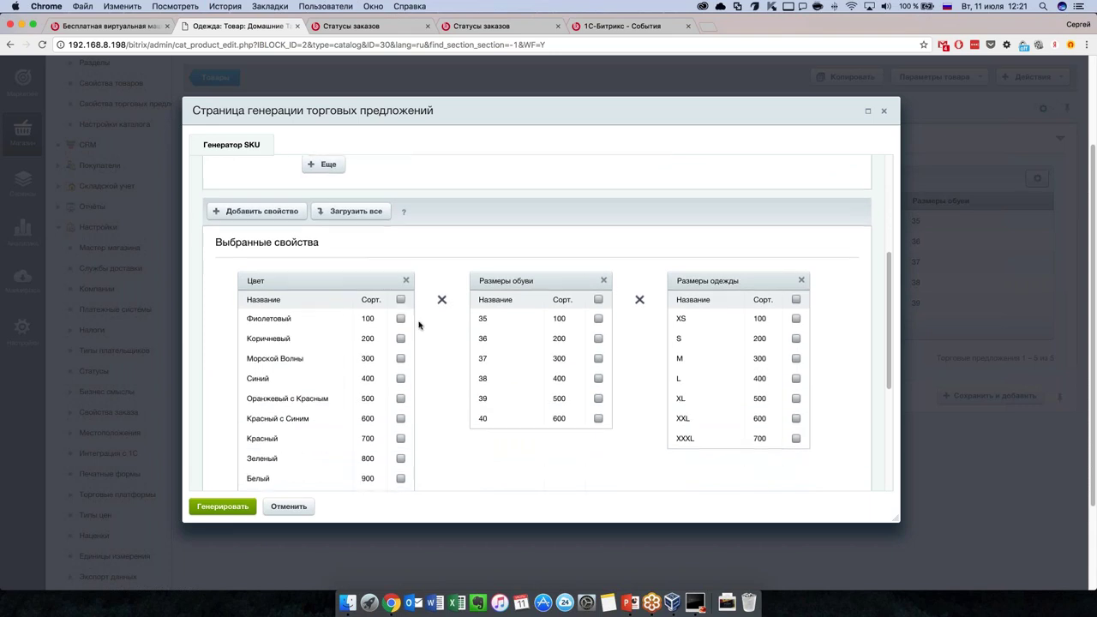
scroll(426, 332, down, 1)
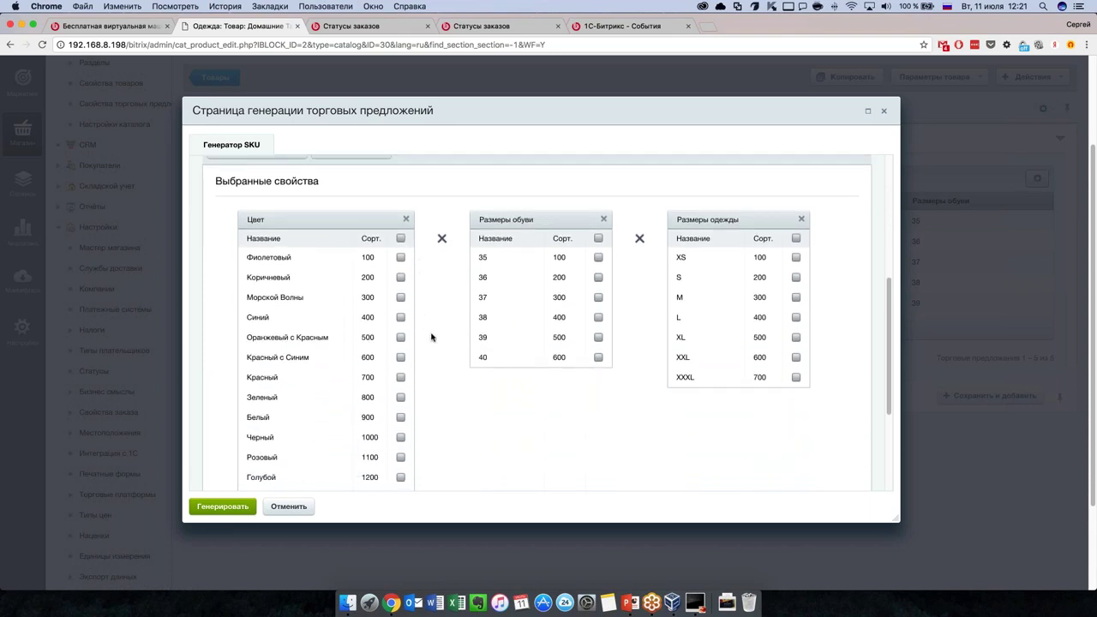
scroll(432, 337, down, 1)
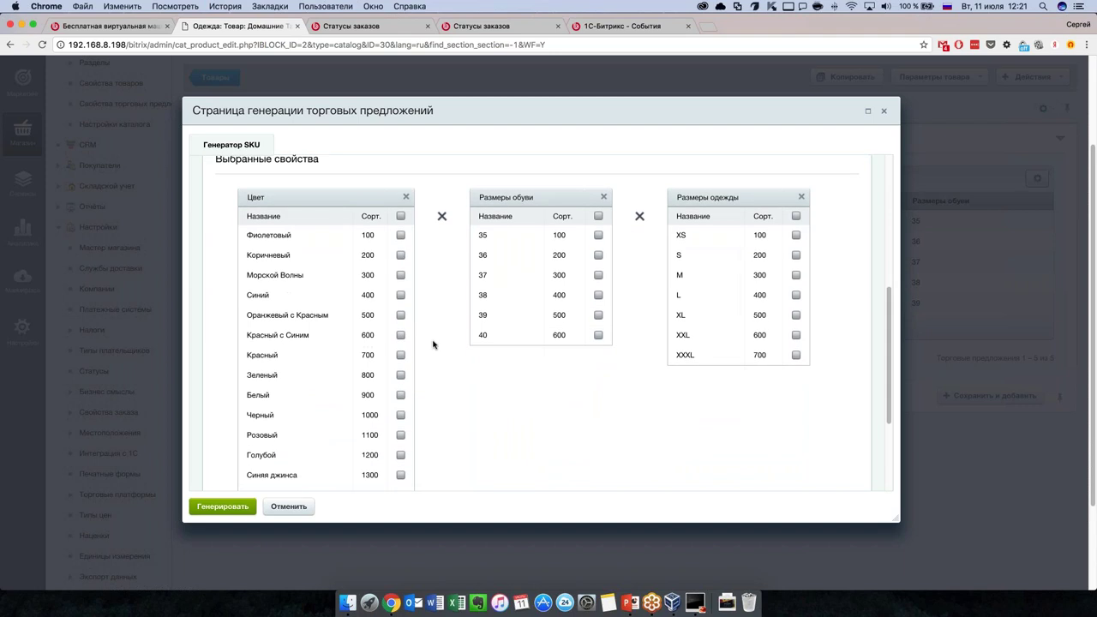
click(401, 234)
click(400, 354)
click(598, 236)
click(598, 256)
click(598, 295)
click(598, 315)
click(598, 335)
- Create an image attachment table with Картинки and Анонс image fields
scroll(527, 374, down, 4)
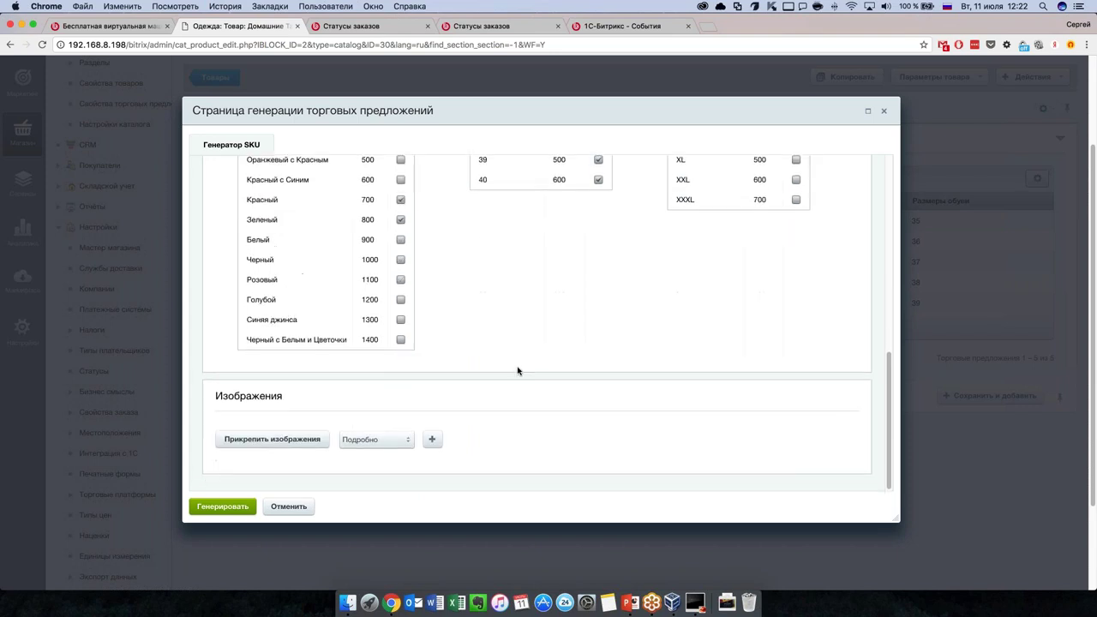
scroll(517, 370, down, 1)
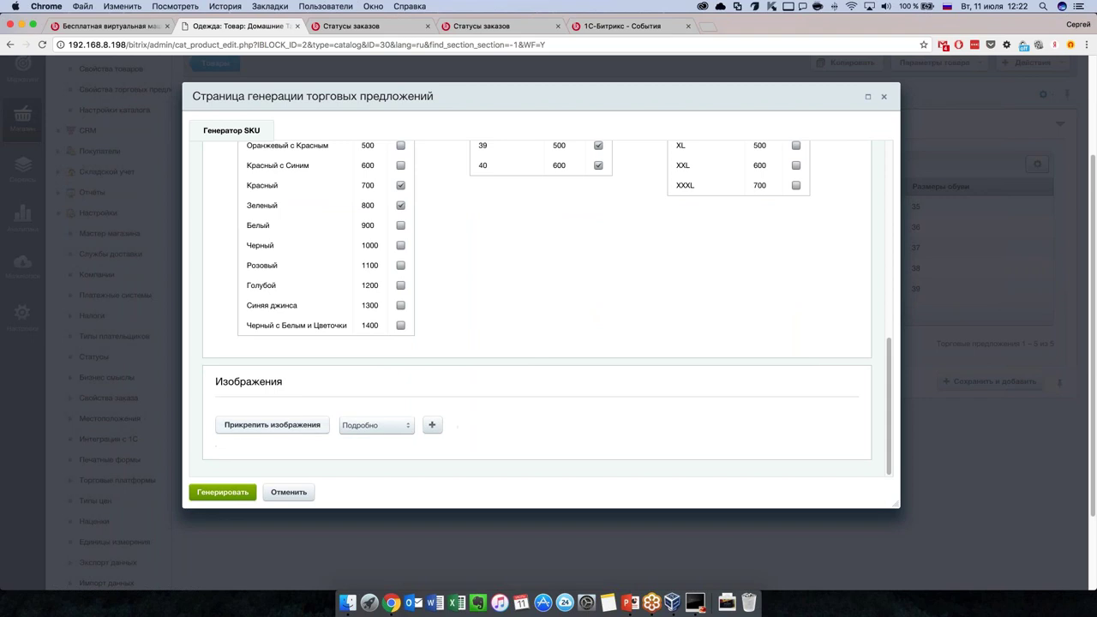
click(370, 425)
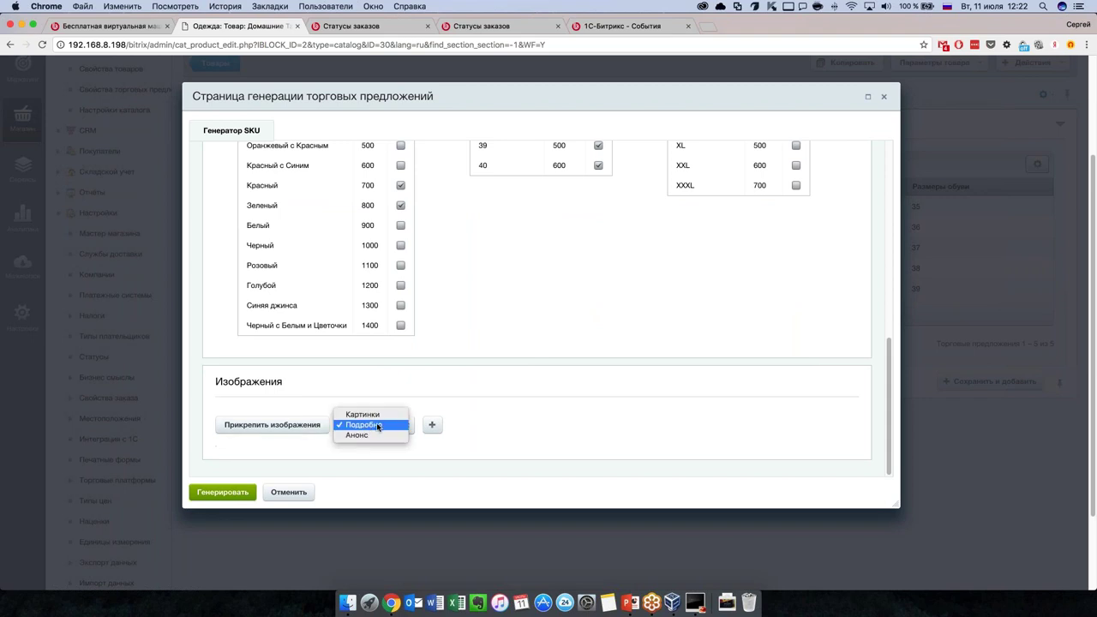
click(363, 414)
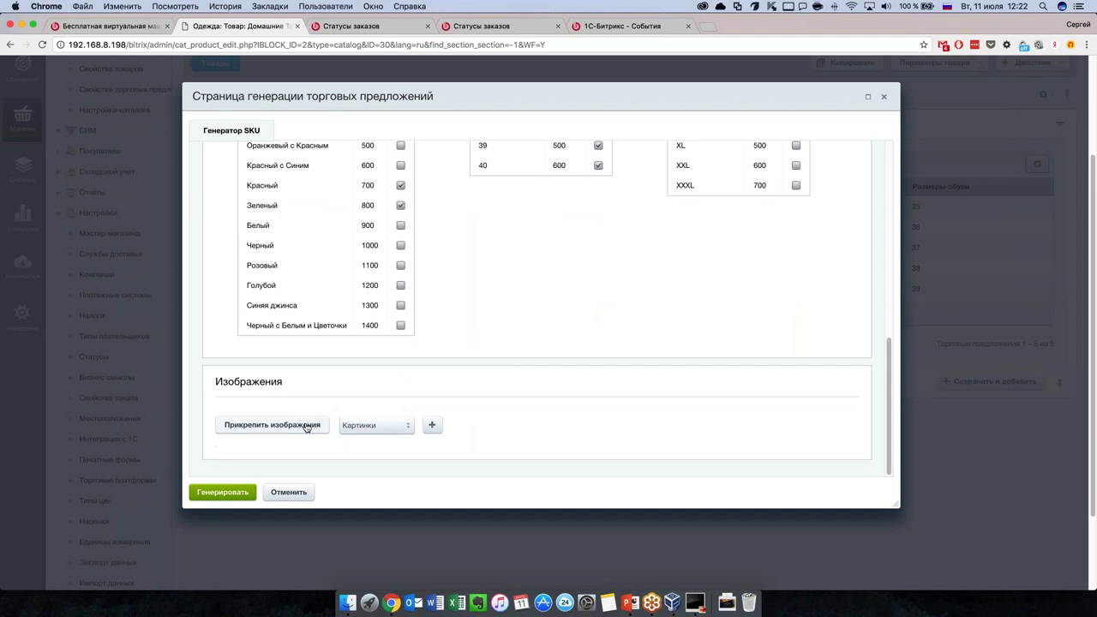
click(433, 426)
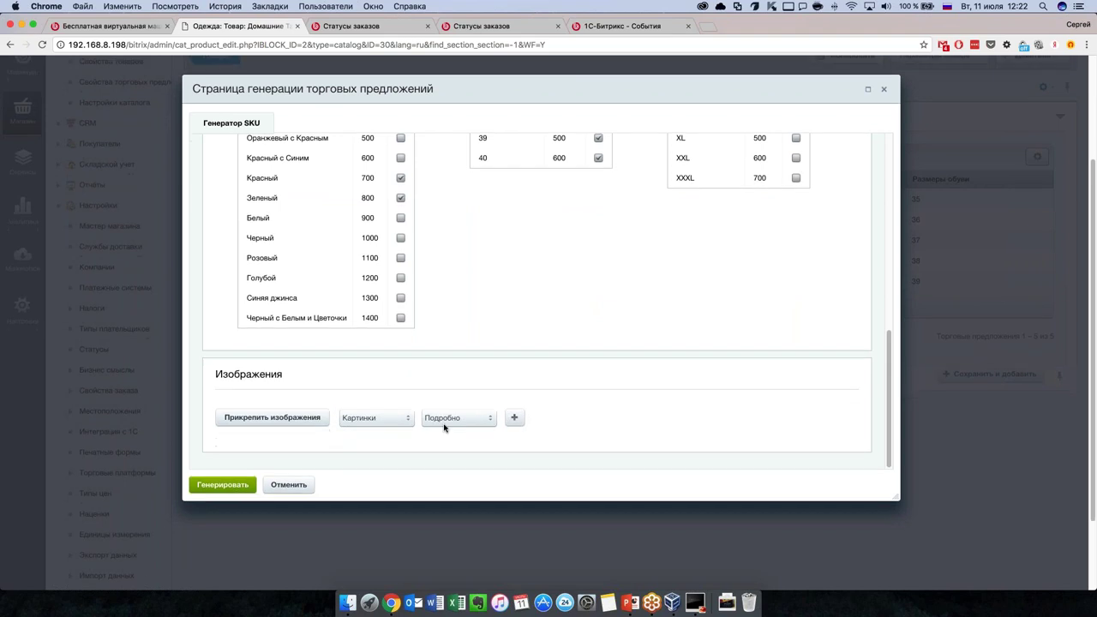
click(446, 418)
click(470, 420)
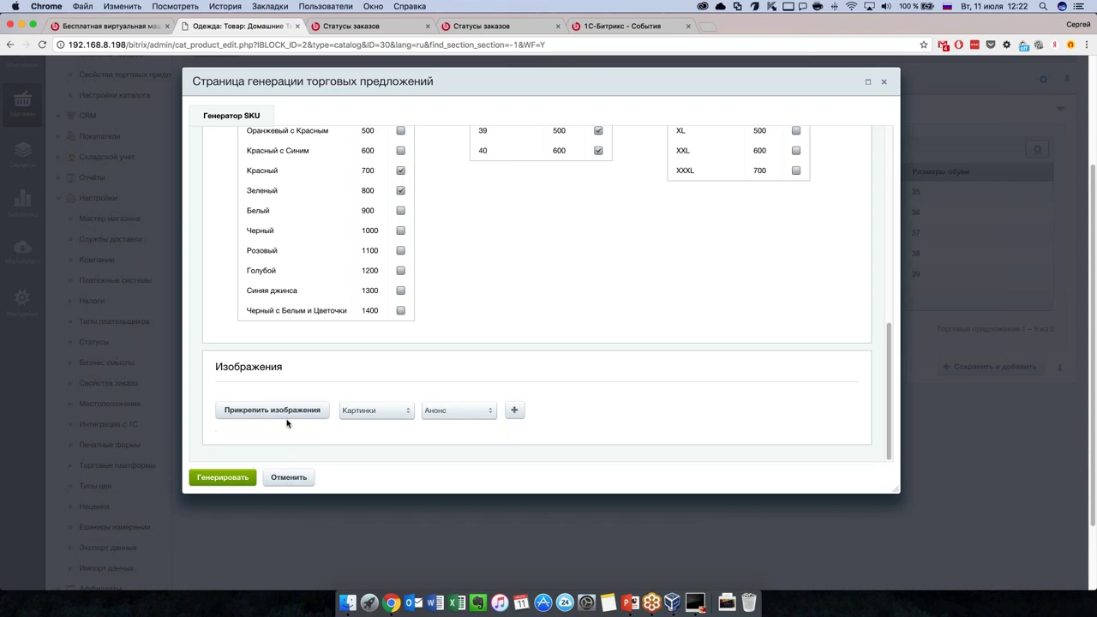
click(287, 419)
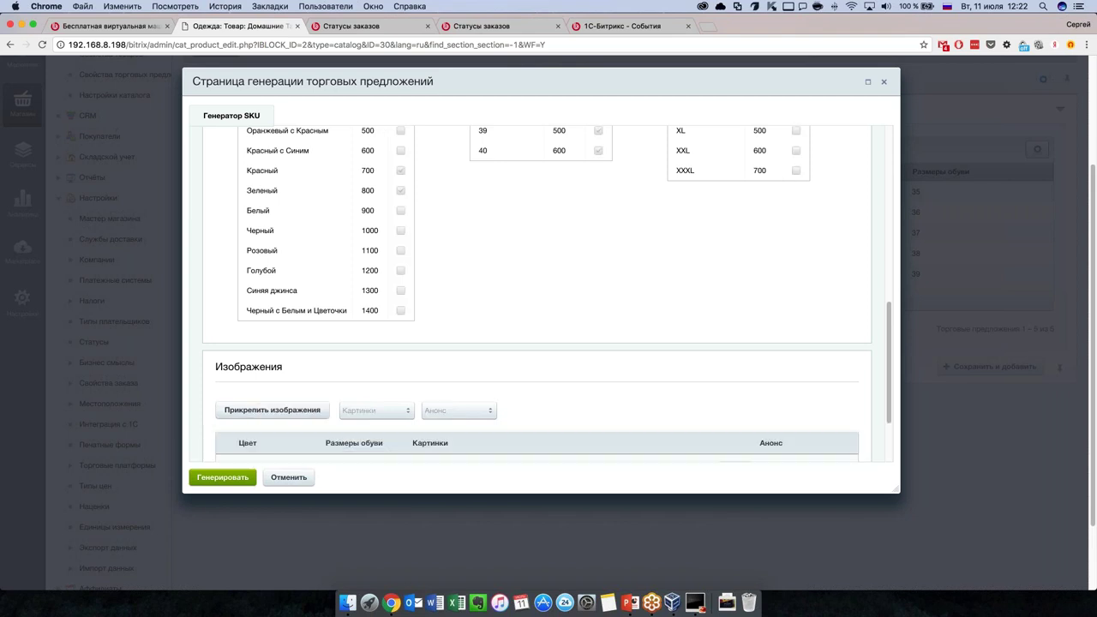
scroll(403, 442, down, 2)
- Assign the image row to Фиолетовый for all sizes, delete it, then generate the offers
scroll(403, 441, down, 2)
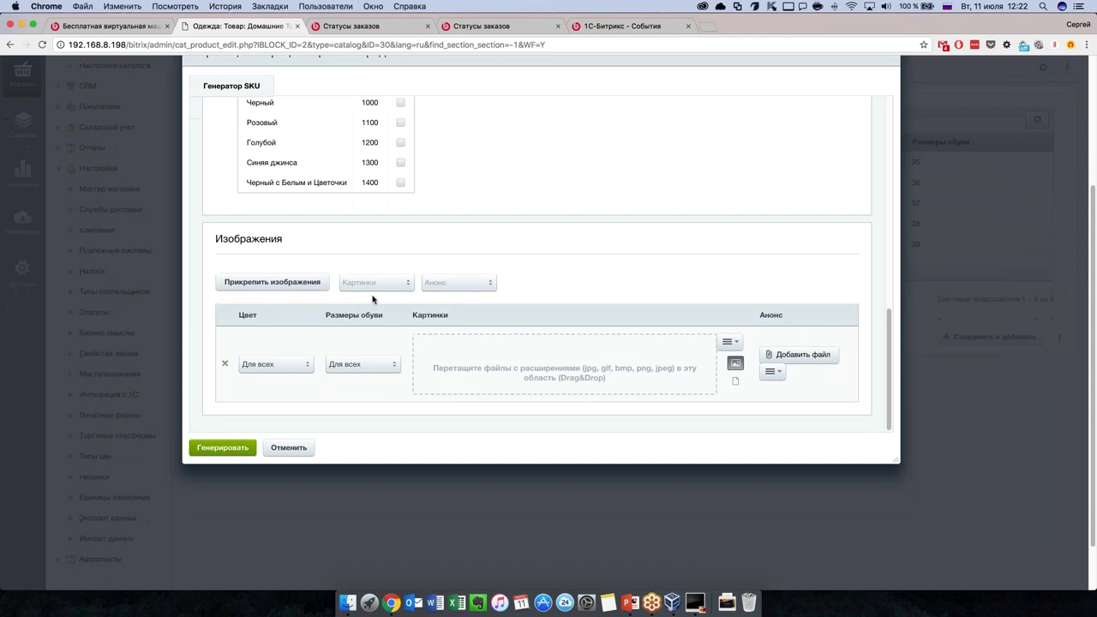
click(300, 369)
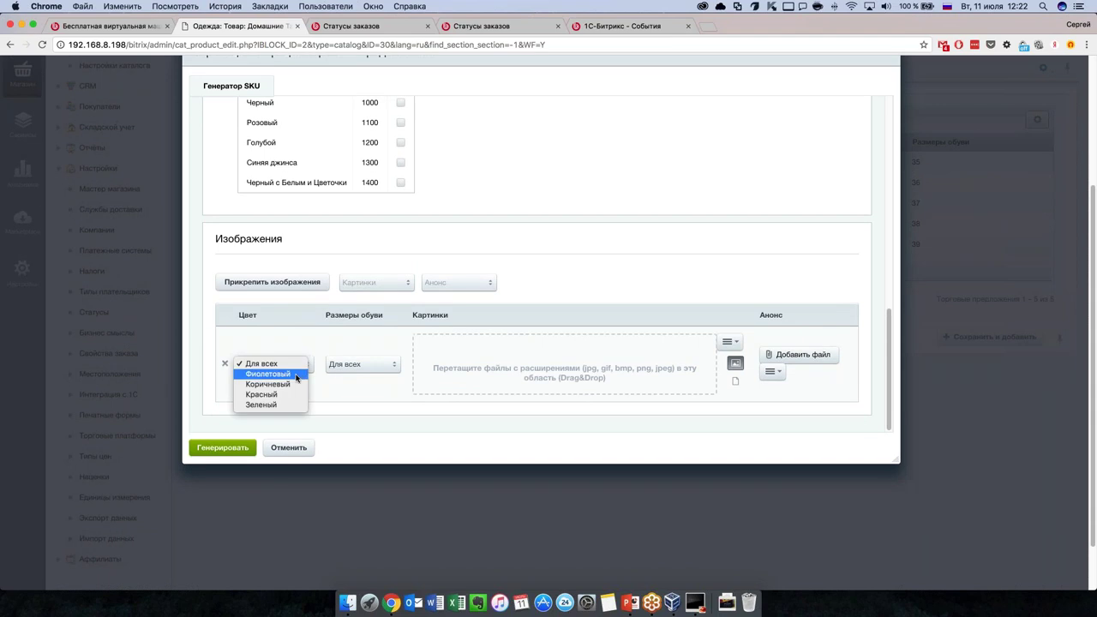
click(267, 374)
click(385, 368)
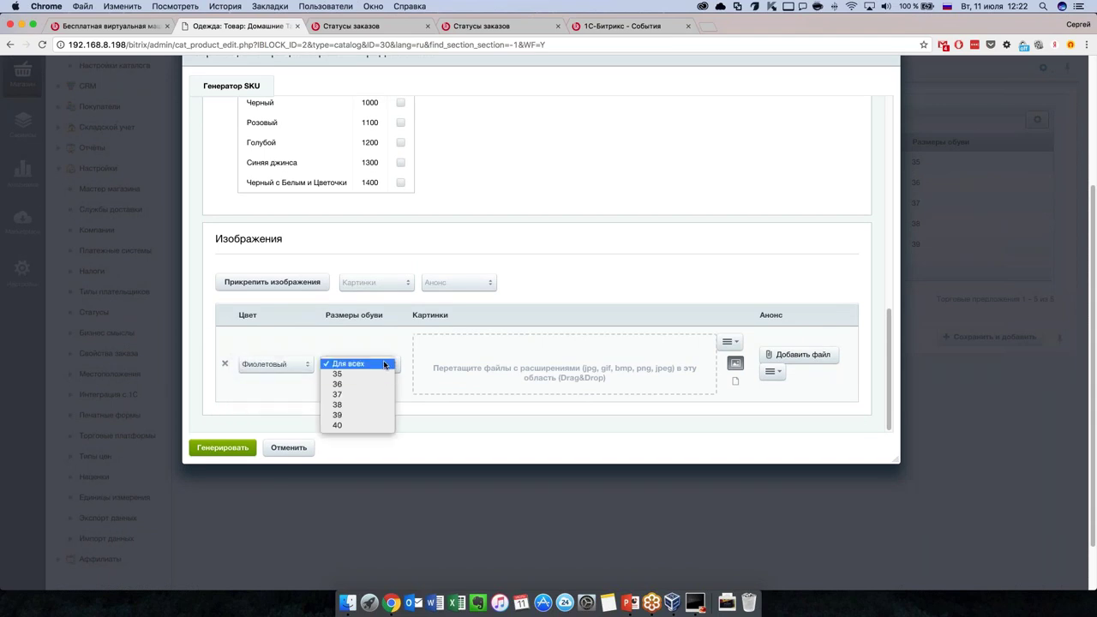
click(549, 372)
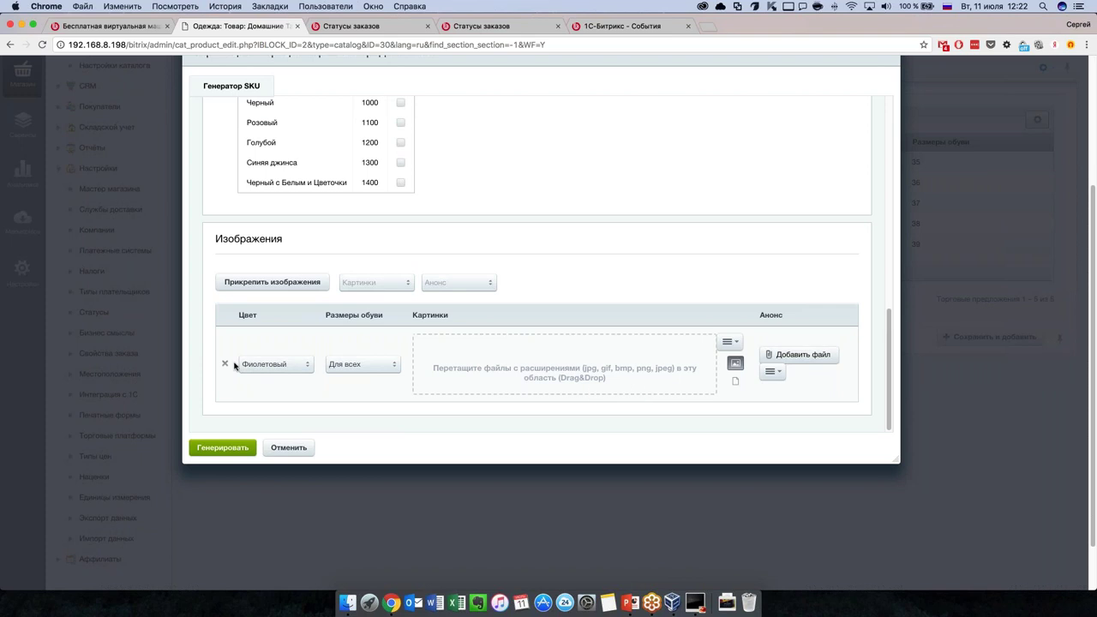
click(225, 363)
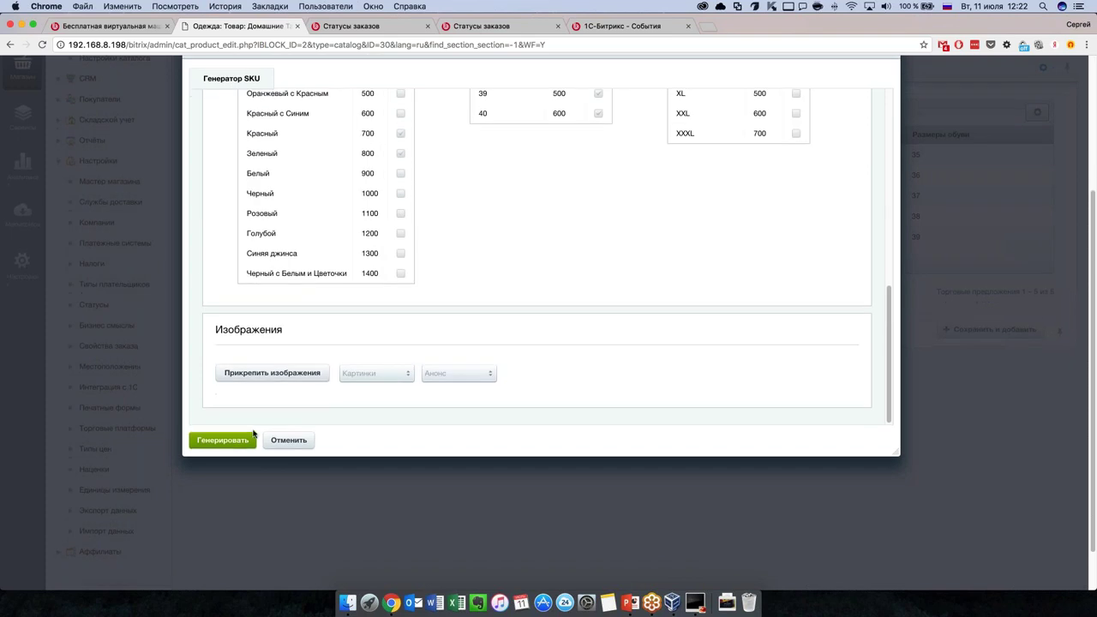
click(244, 441)
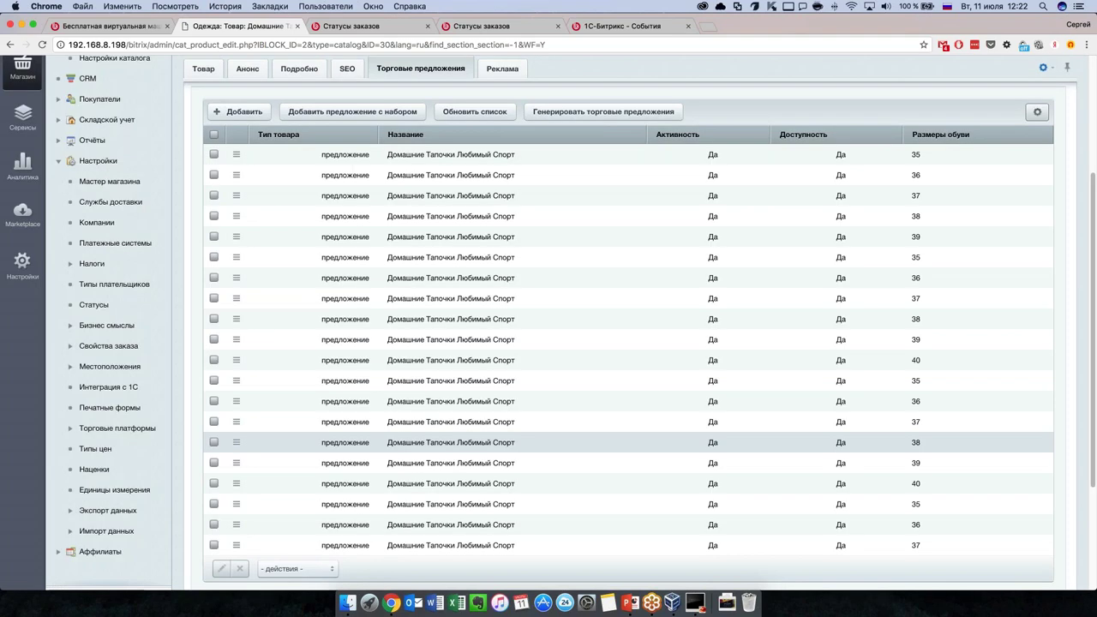
- Review the generated offers and add a Цвет column to the offers list
scroll(722, 386, down, 2)
scroll(723, 385, down, 2)
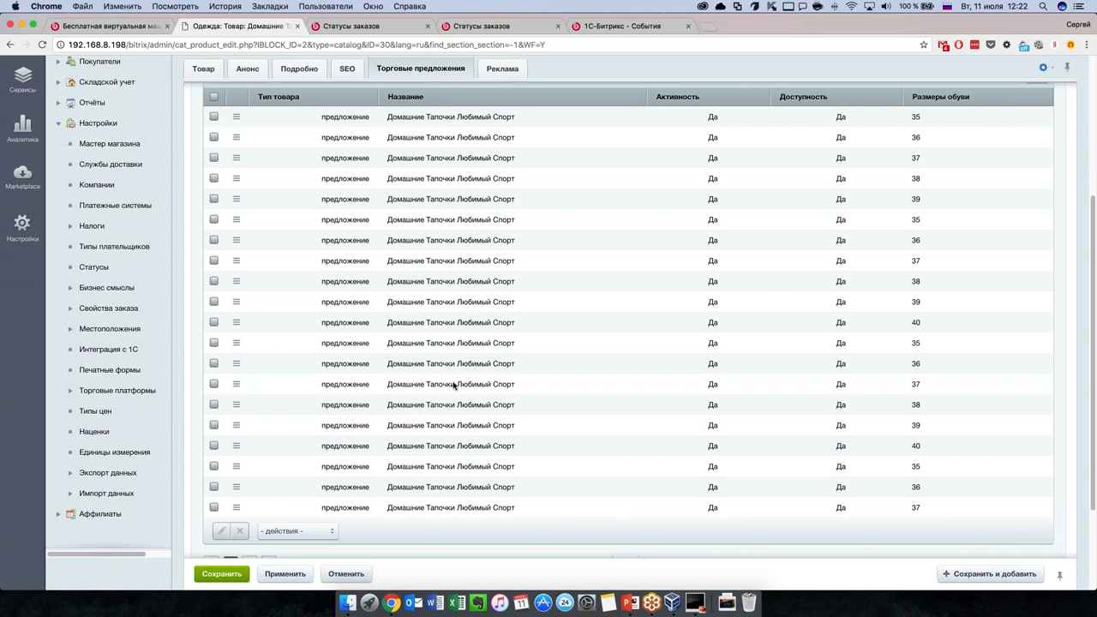
scroll(908, 397, up, 5)
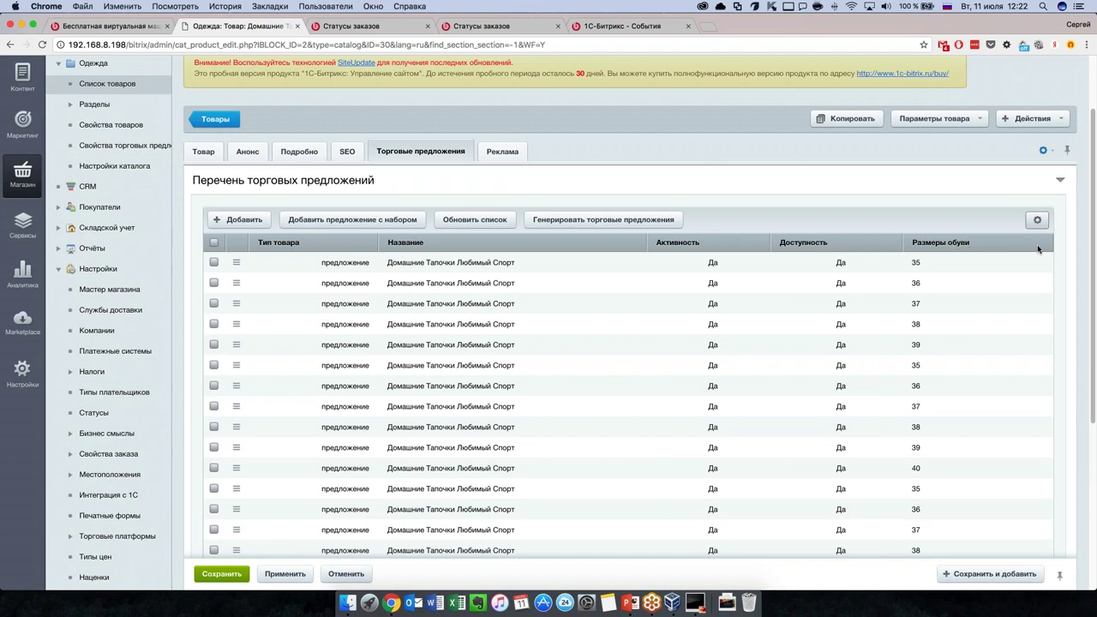
click(1037, 220)
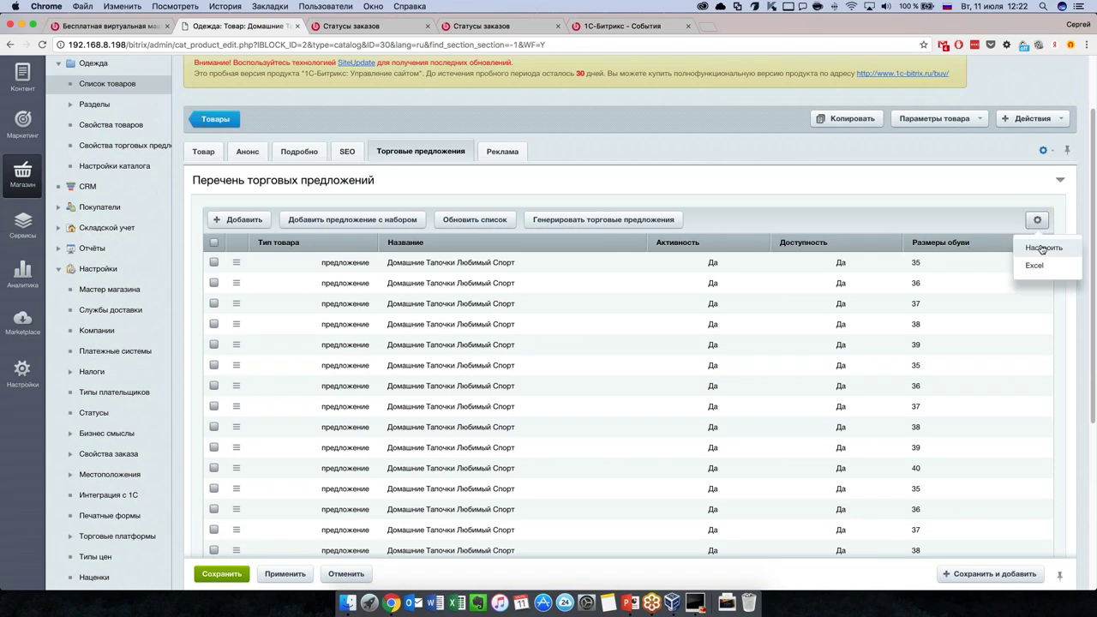
click(1042, 248)
scroll(454, 305, down, 3)
scroll(453, 305, down, 3)
click(462, 327)
click(518, 300)
click(416, 485)
- Page through both pages of the 29 generated slipper offers
scroll(819, 398, down, 5)
scroll(957, 325, down, 2)
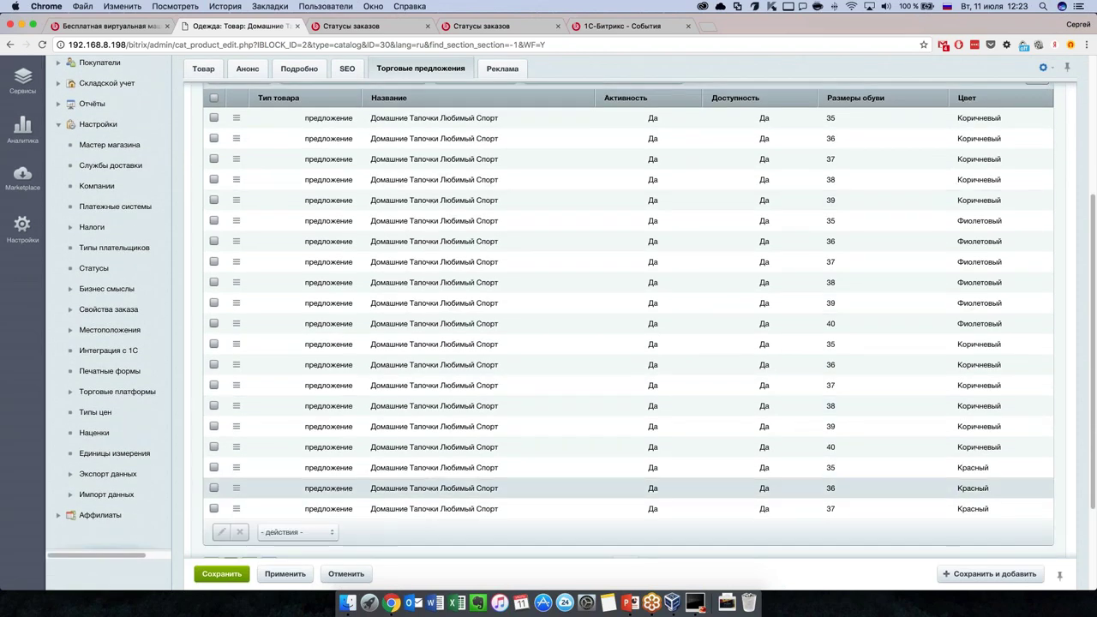
scroll(518, 448, up, 1)
scroll(518, 448, up, 4)
scroll(519, 448, down, 8)
click(249, 494)
scroll(249, 495, up, 3)
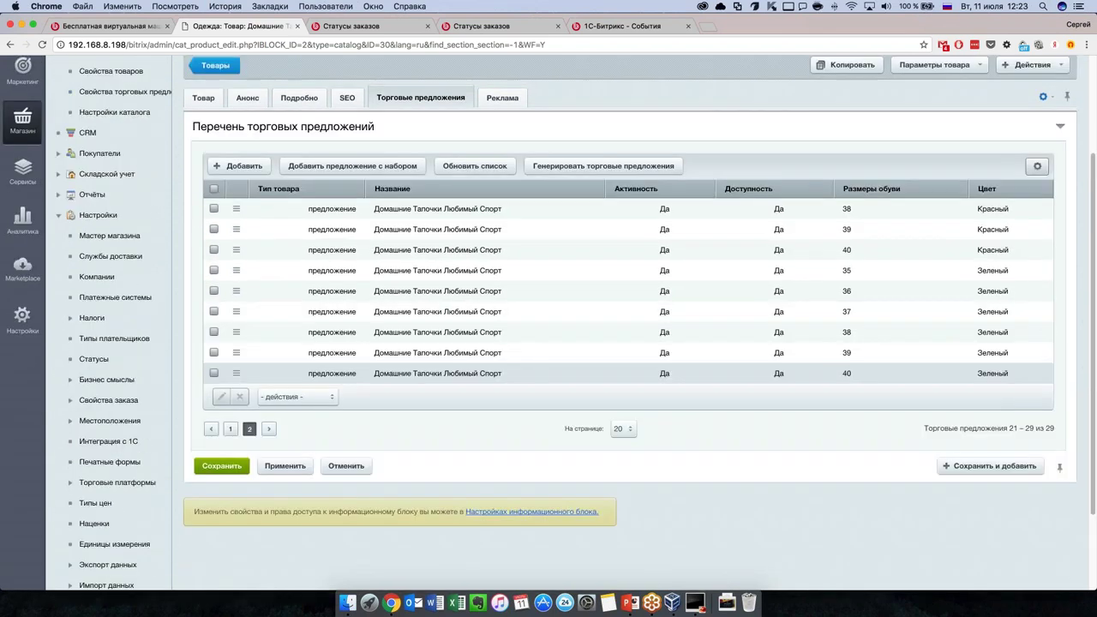
click(230, 428)
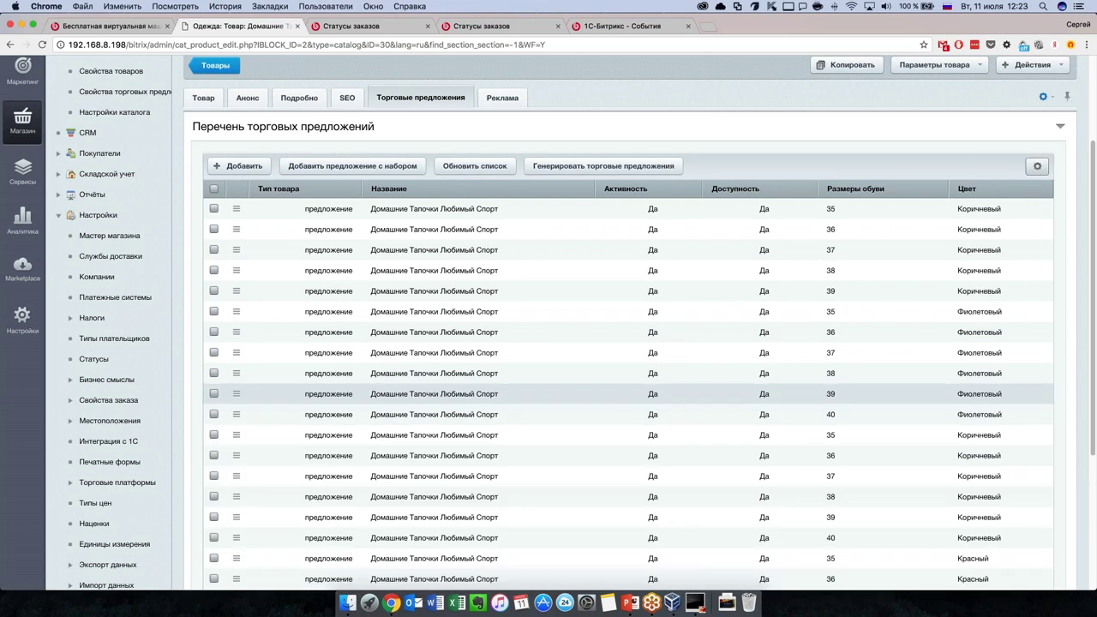
scroll(548, 325, up, 1)
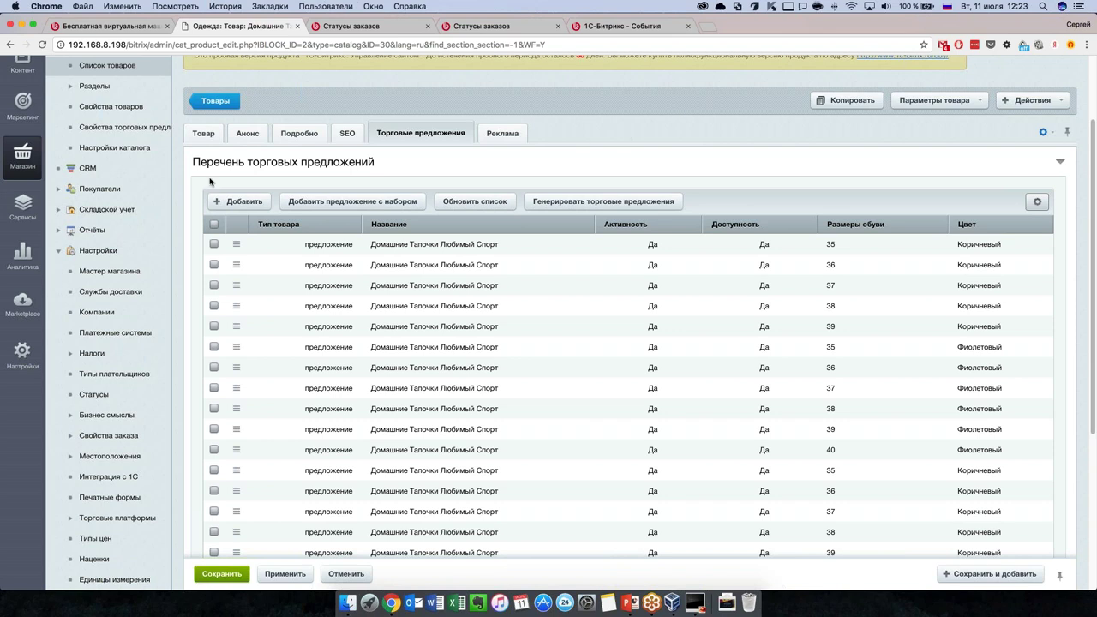
- Open Мастер магазина from the sidebar
scroll(315, 173, up, 3)
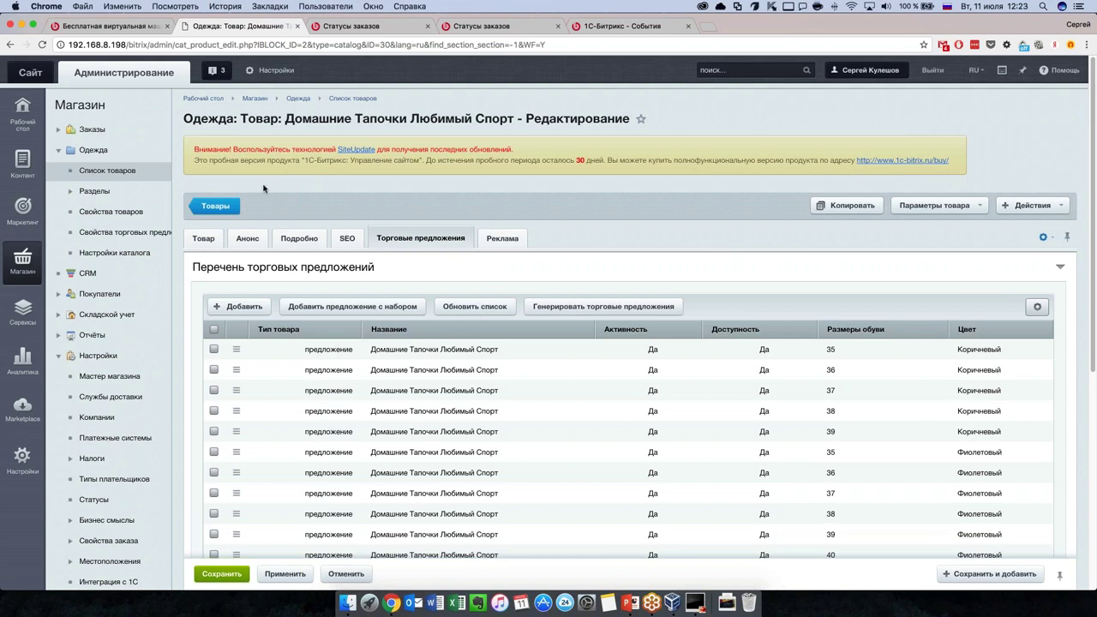
scroll(96, 343, down, 1)
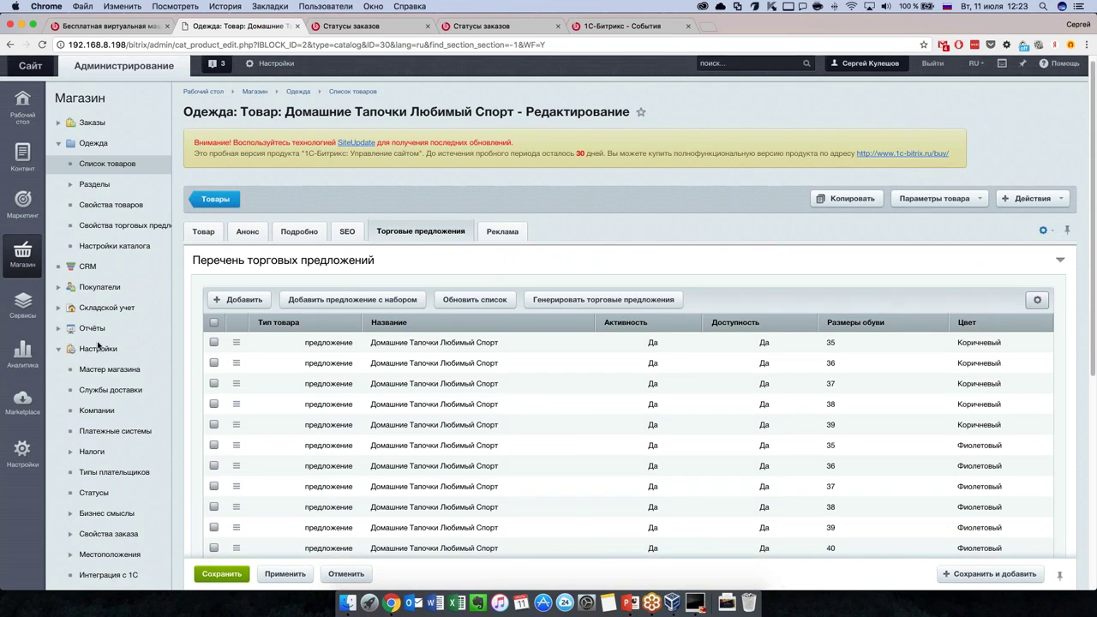
click(110, 362)
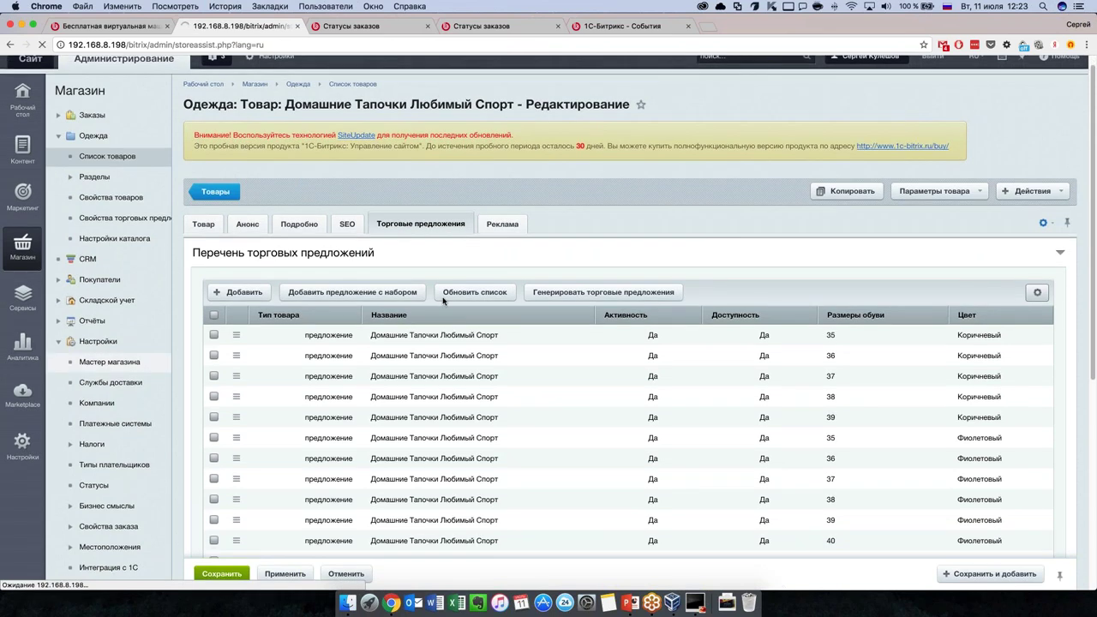
- Scroll through Мастер магазина, then open the Импорт данных settings page
scroll(442, 308, down, 5)
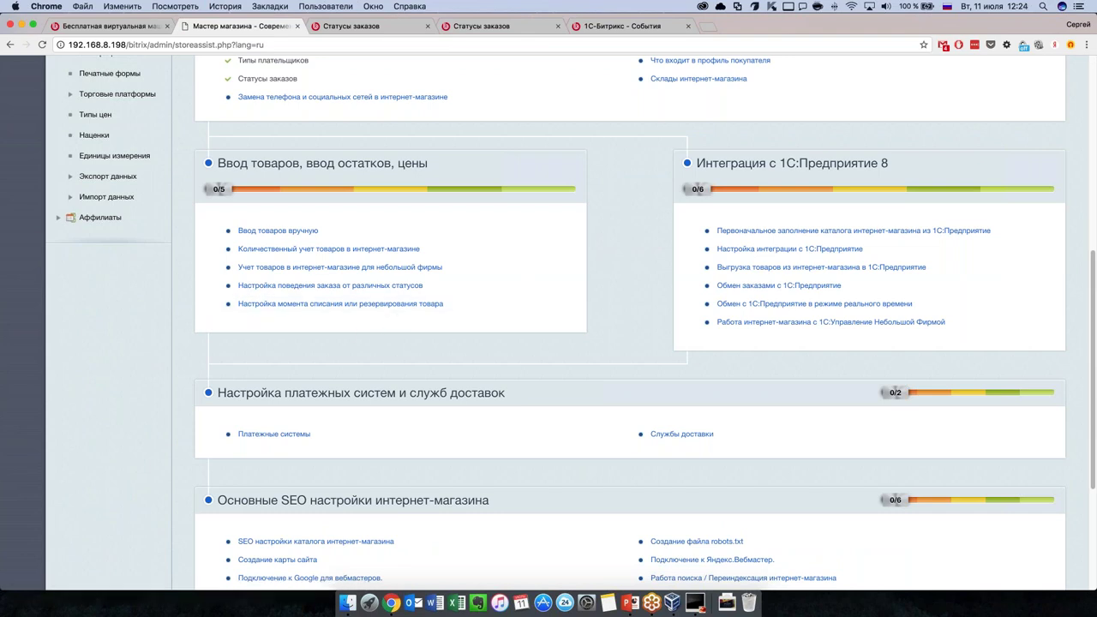
scroll(343, 328, up, 2)
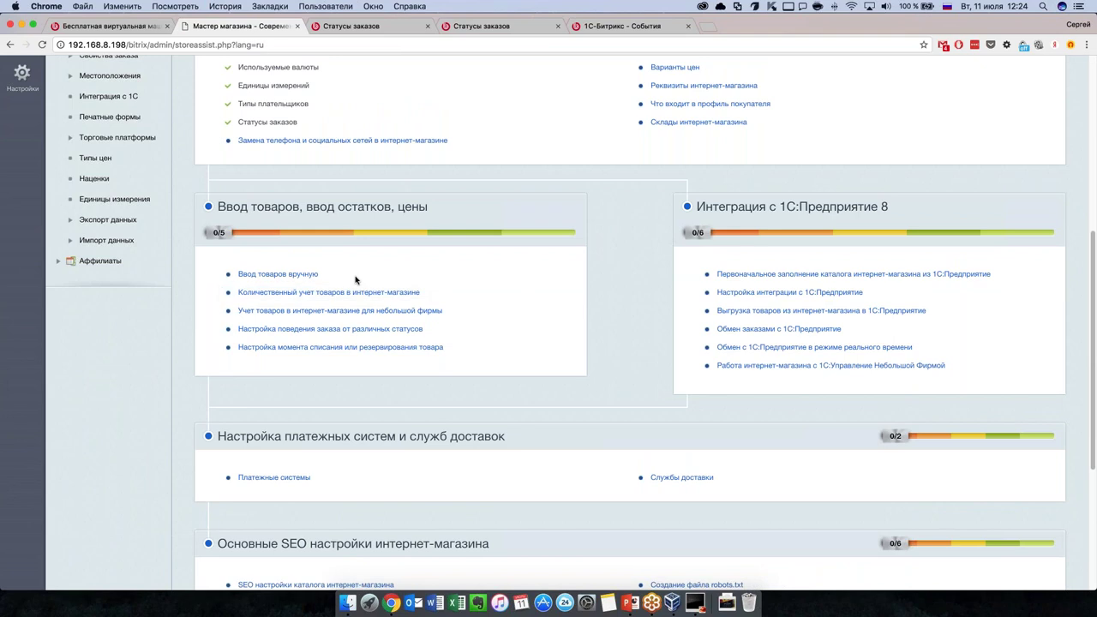
scroll(355, 280, up, 3)
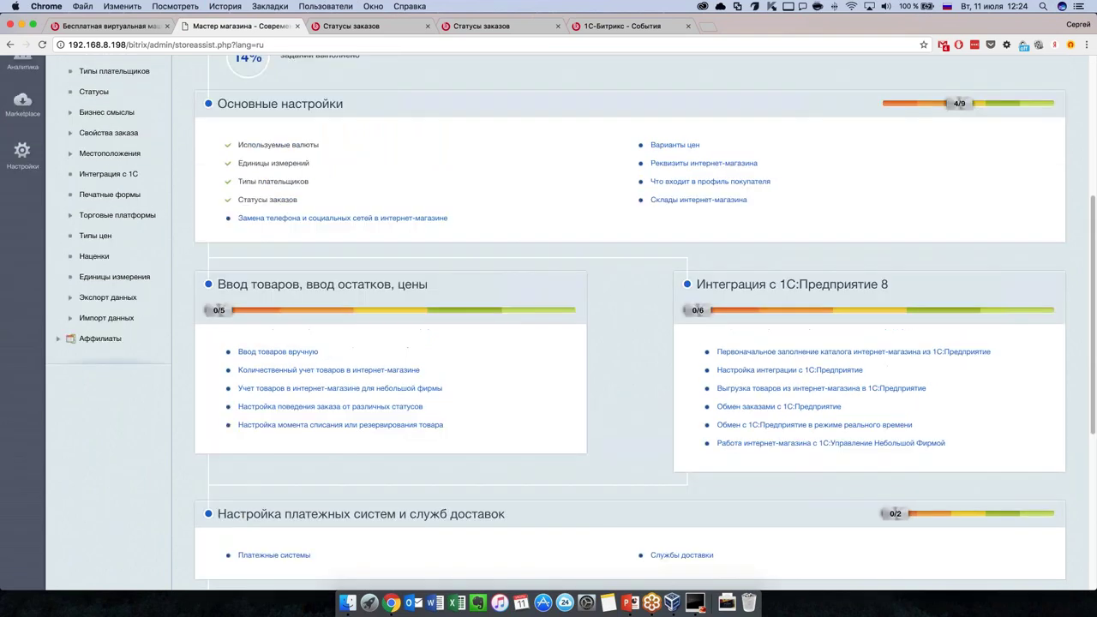
scroll(346, 288, up, 3)
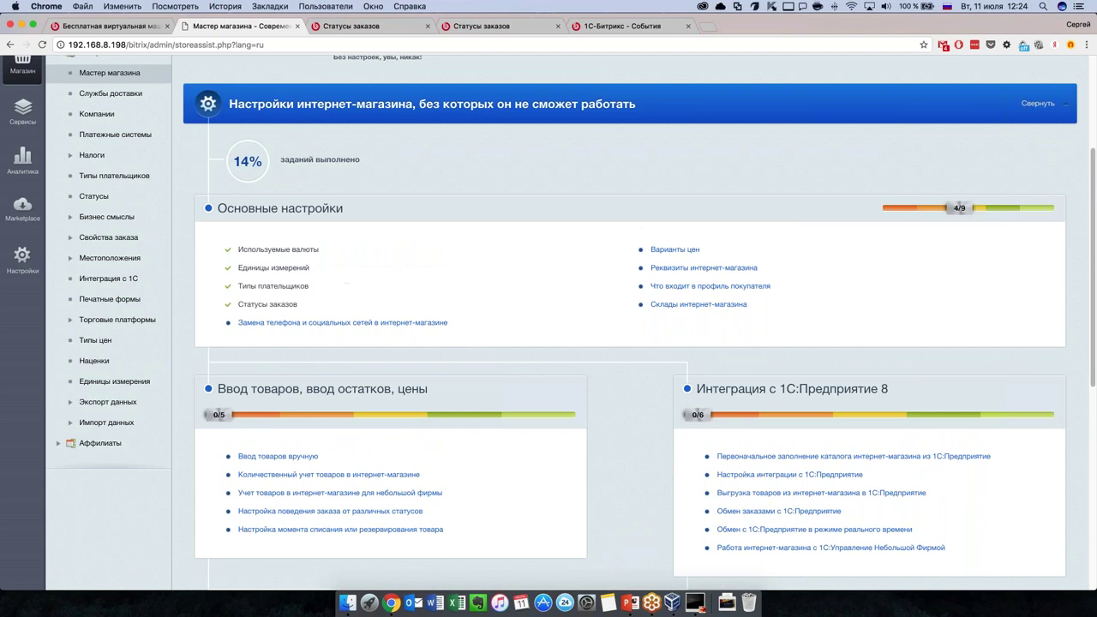
click(70, 422)
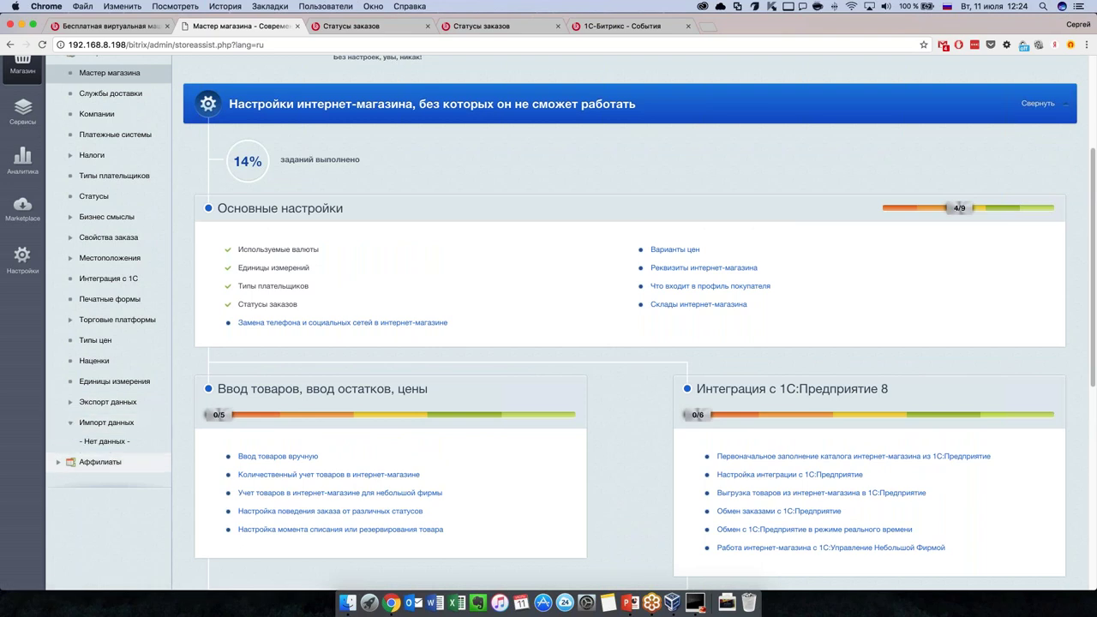
click(122, 426)
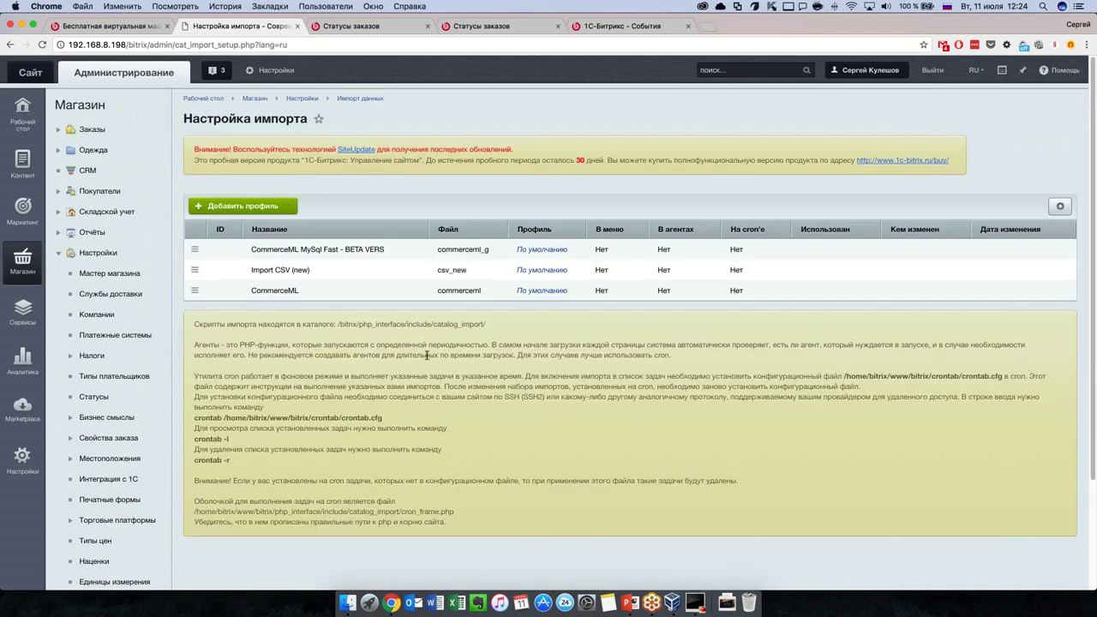
- Check which import profiles can be added, then close the list without adding one
click(248, 207)
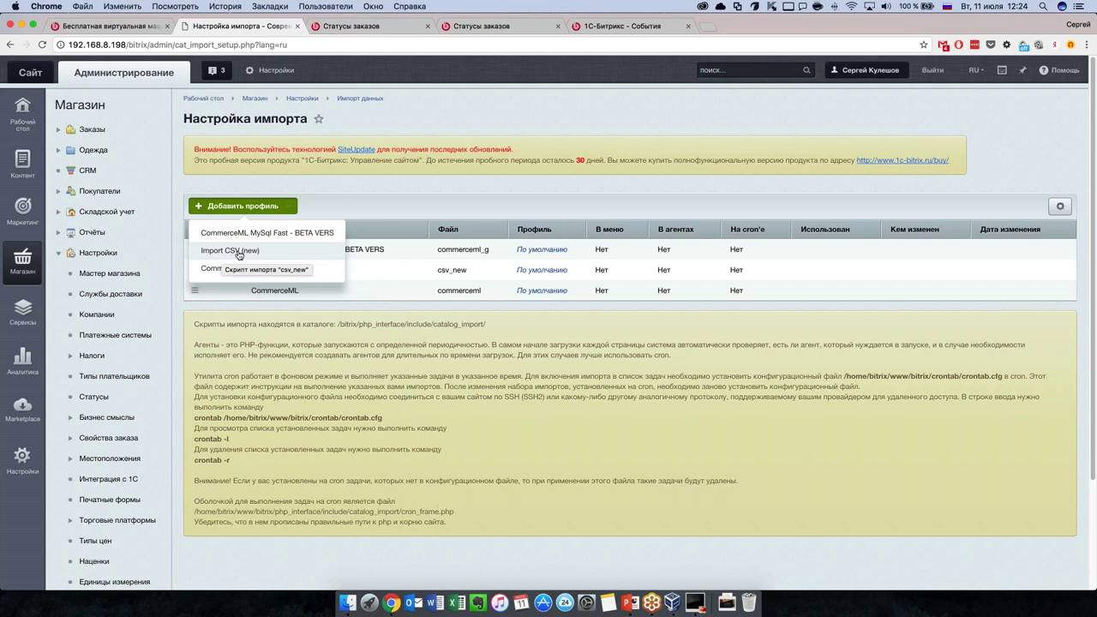
click(595, 187)
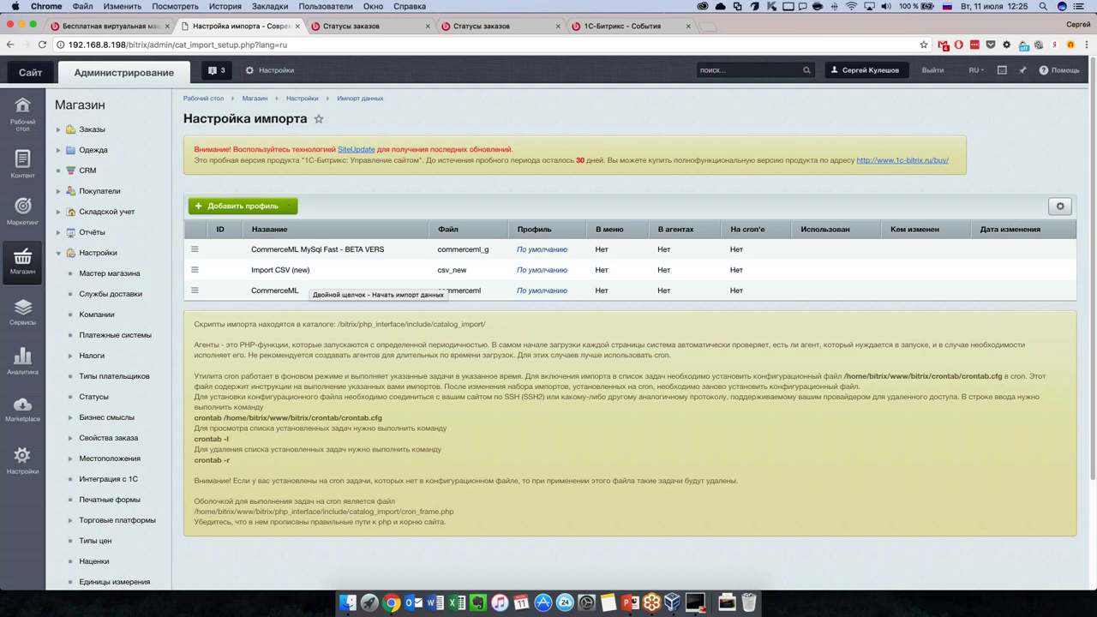
- Go to Контент > Инфоблоки > Импорт > CSV to open the infoblock import form
click(23, 163)
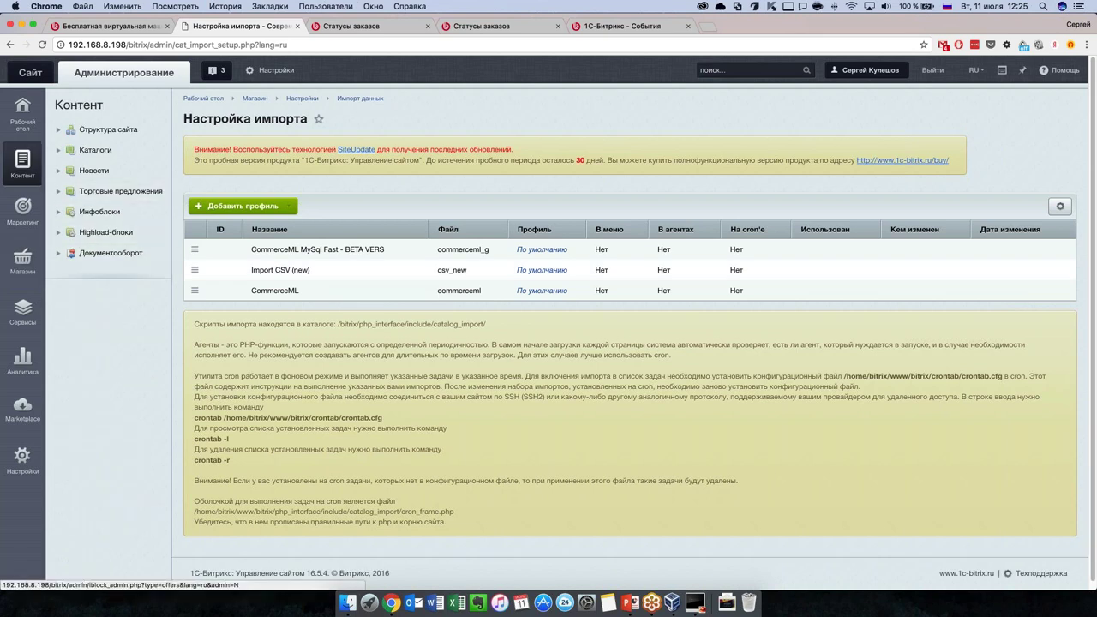
click(58, 150)
click(58, 232)
click(92, 273)
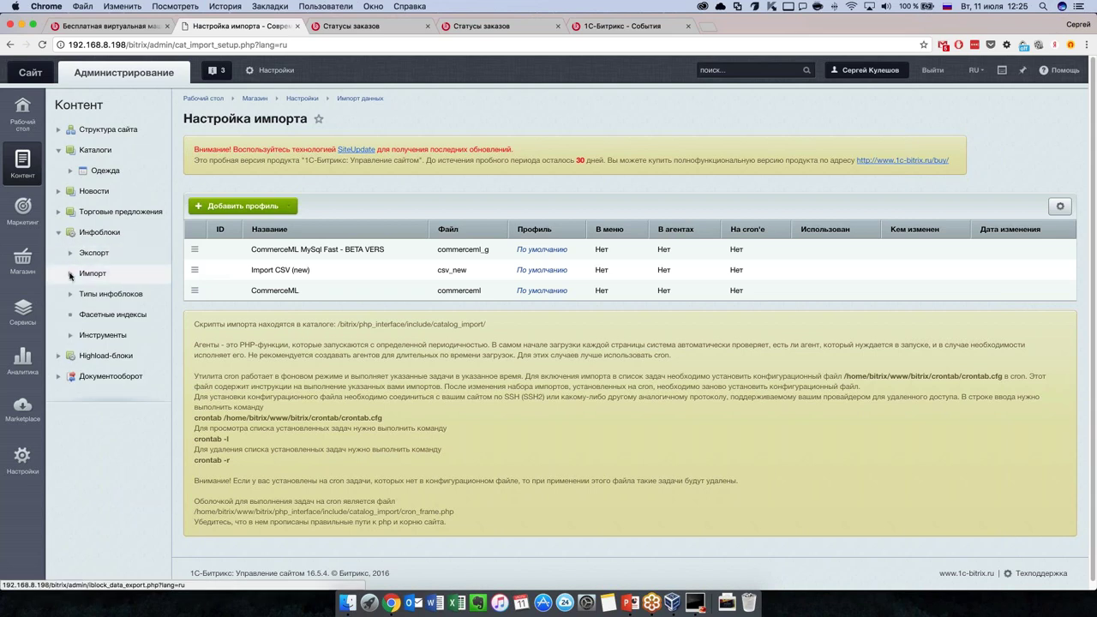
click(114, 296)
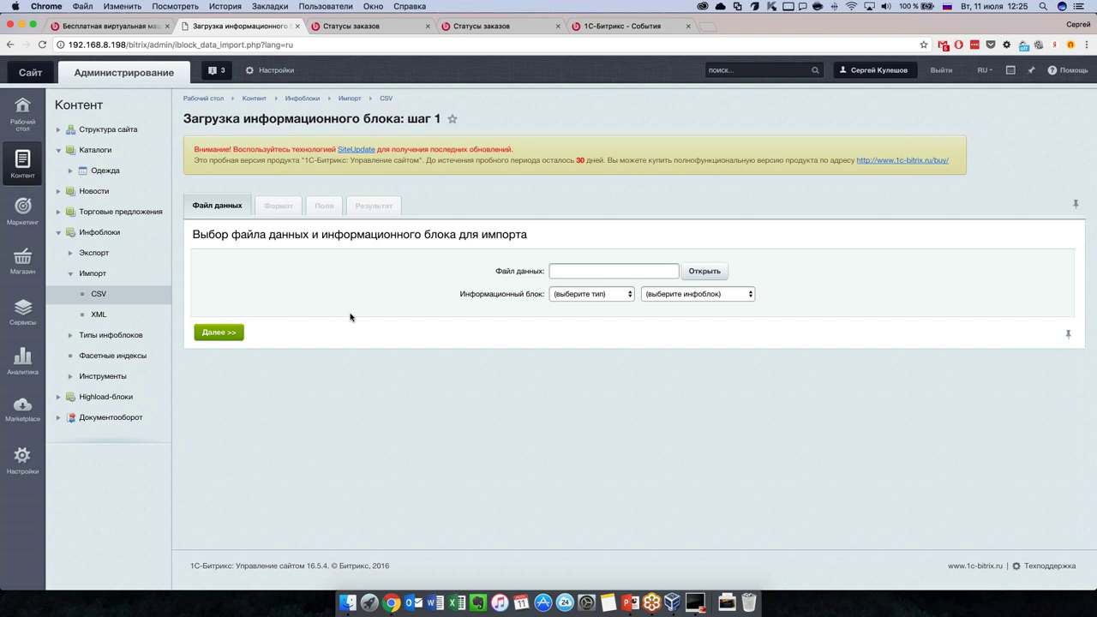
click(99, 295)
- Pick a data file, choose Каталоги [catalog] and Одежда [2], then go to Мастер магазина
click(700, 274)
click(595, 295)
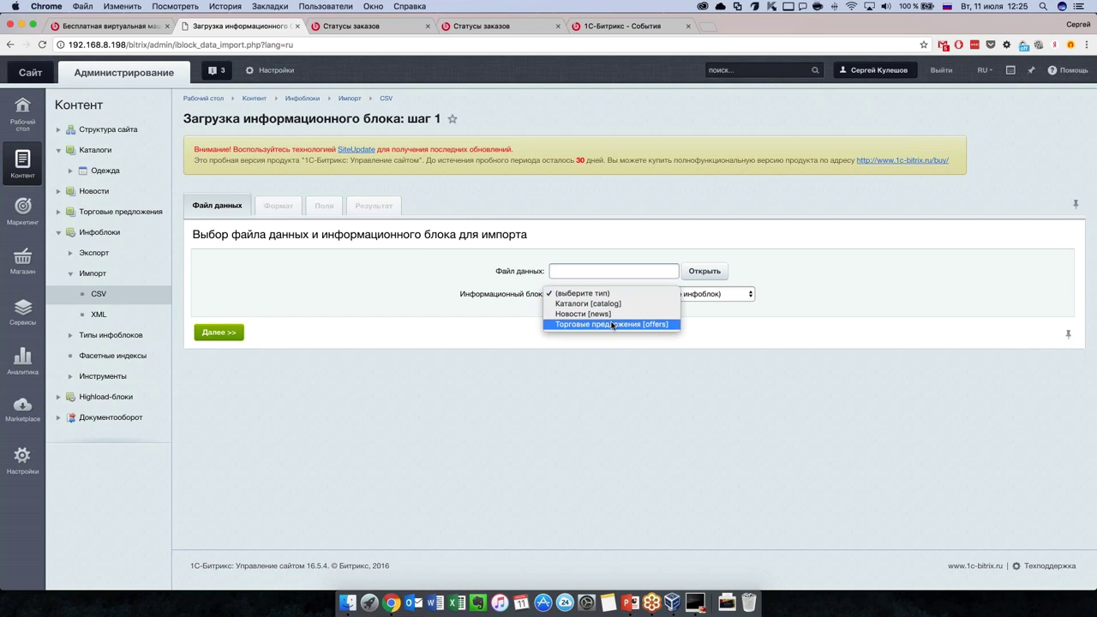
click(625, 305)
click(685, 293)
click(685, 303)
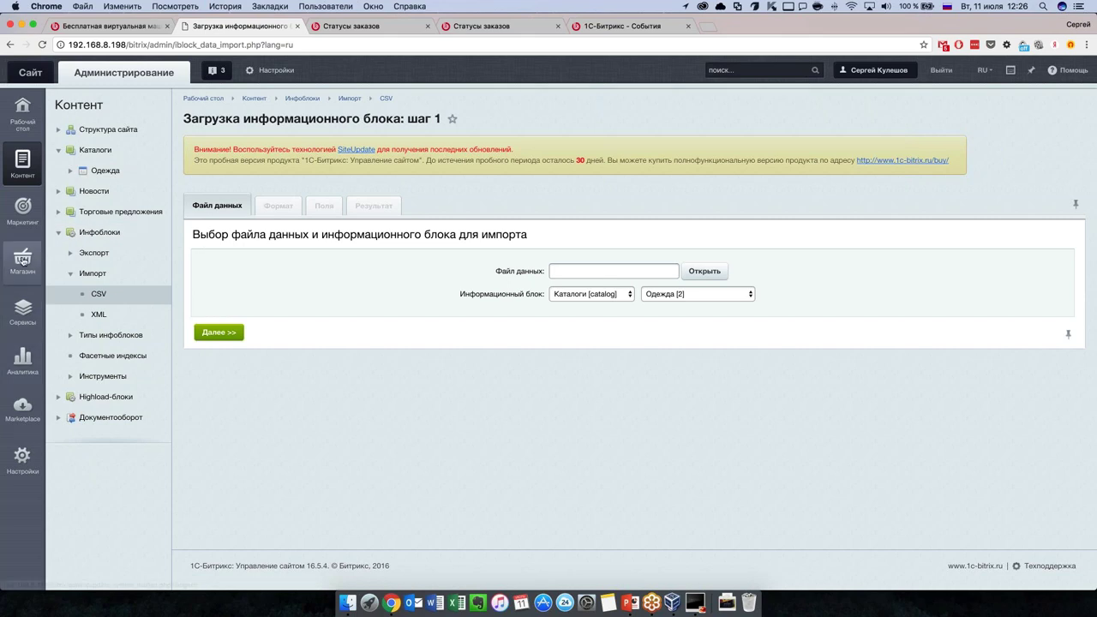
mouse_move(22, 261)
click(105, 275)
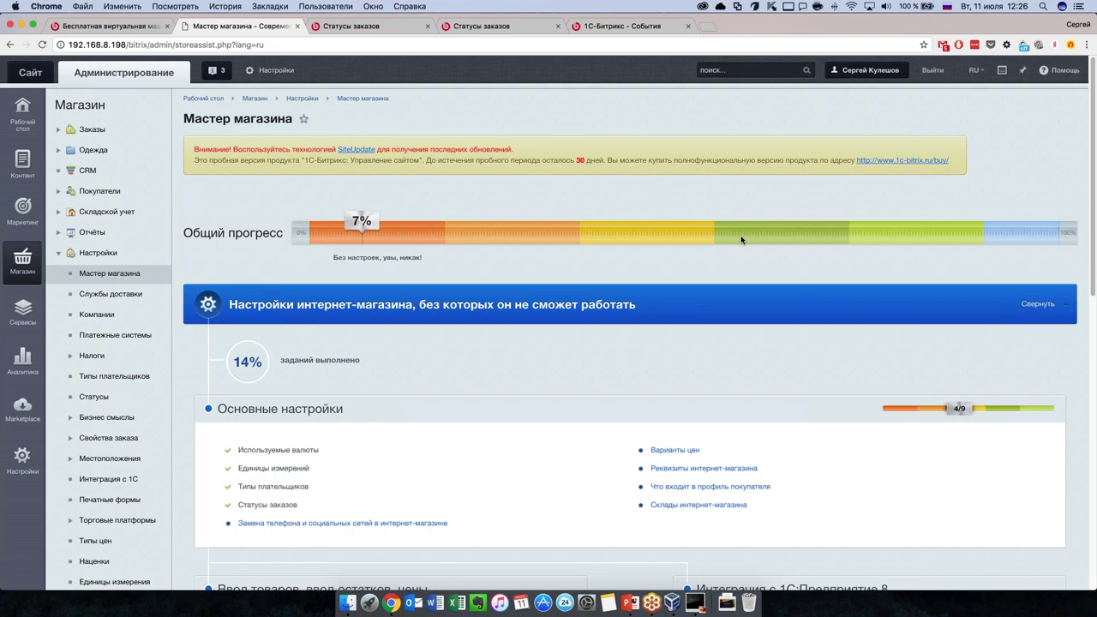
- Scroll the store wizard down to the payment systems and delivery block at 0/2
scroll(642, 274, down, 5)
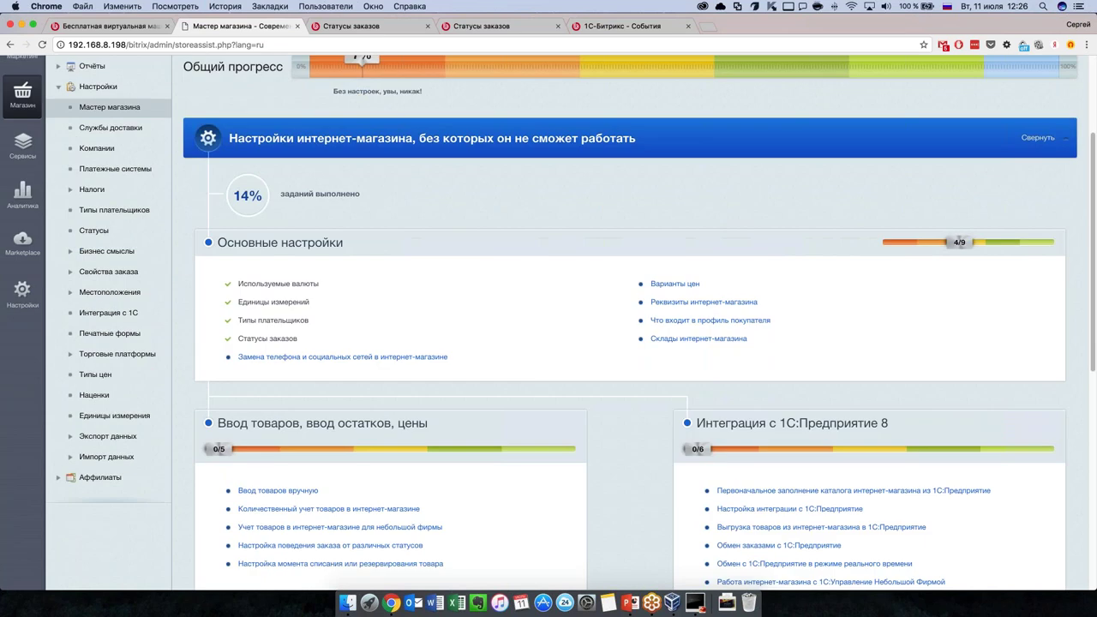
scroll(522, 450, down, 5)
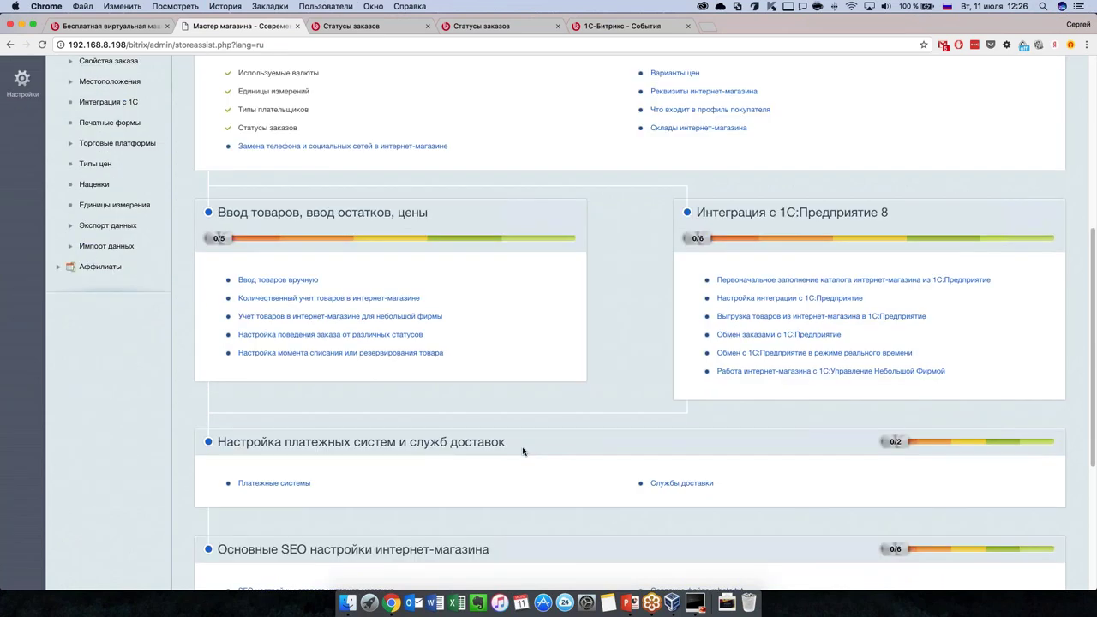
scroll(540, 385, up, 5)
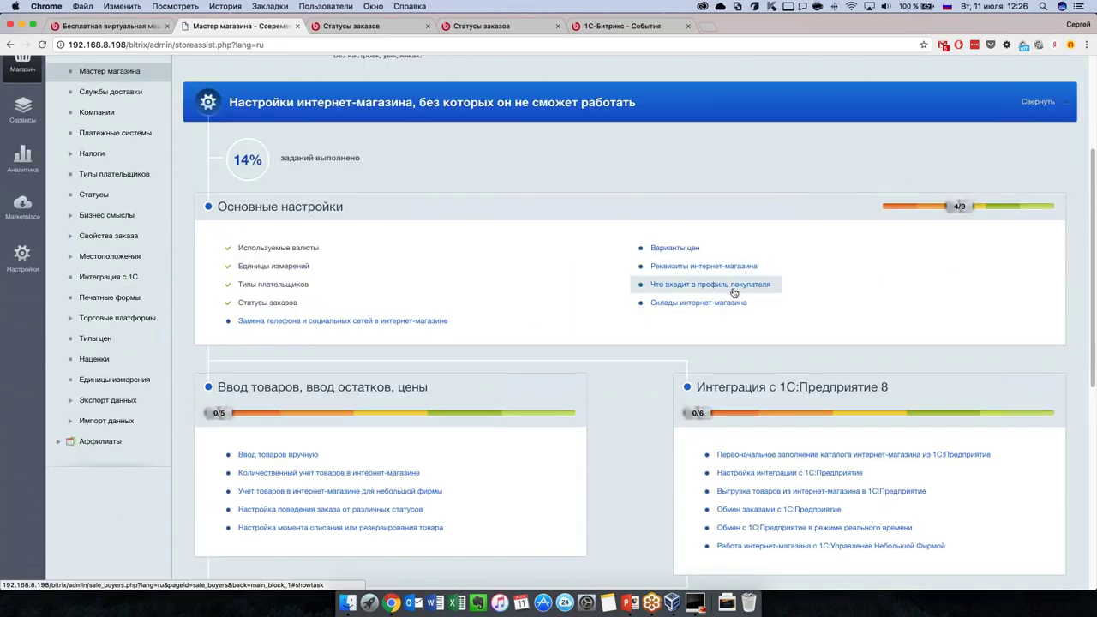
scroll(512, 398, down, 4)
scroll(512, 398, down, 5)
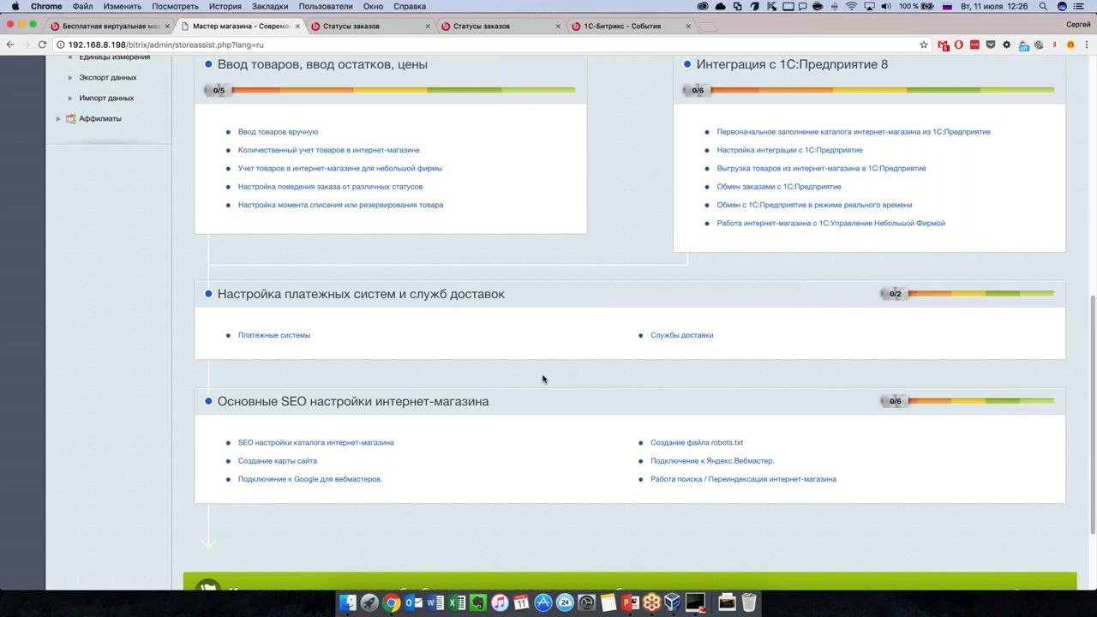
scroll(514, 413, down, 1)
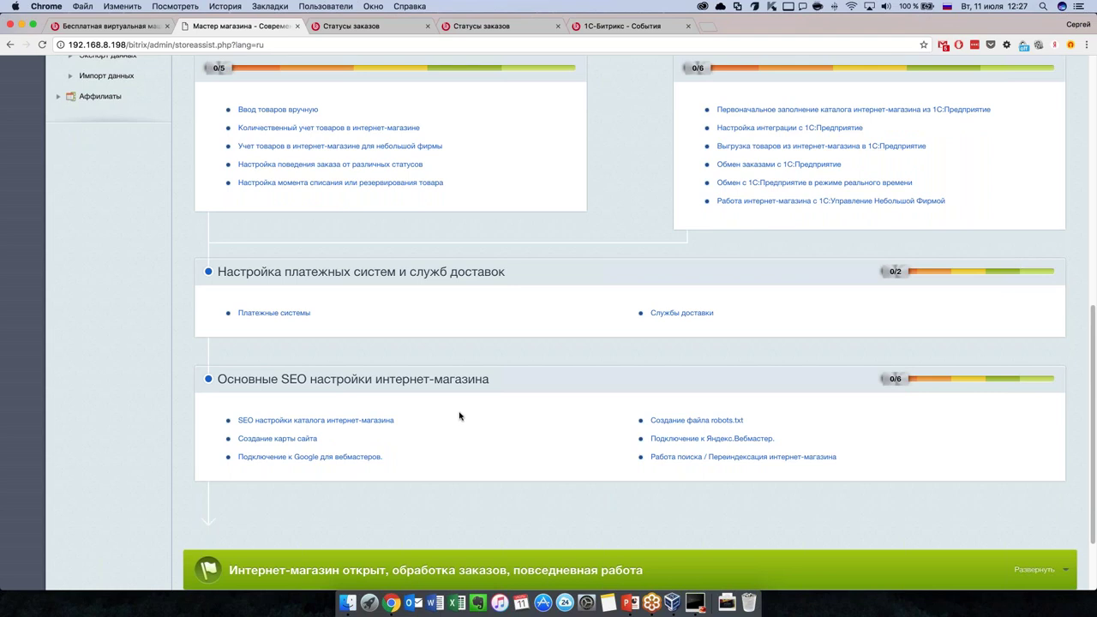
scroll(454, 415, up, 3)
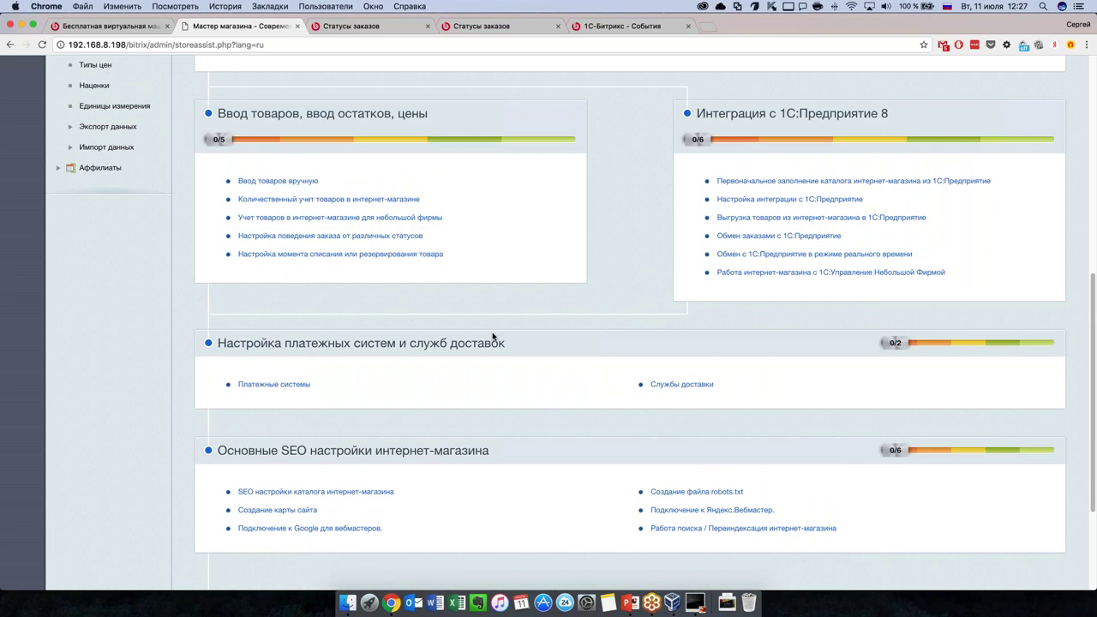
scroll(493, 335, down, 1)
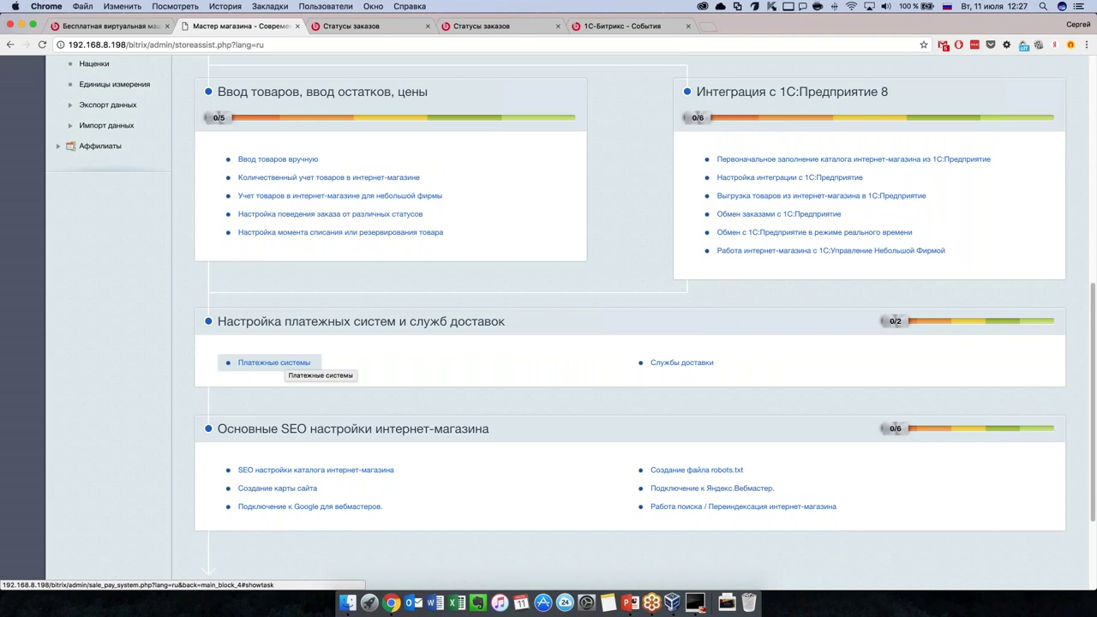
- Open the Платежные системы task and review its seven payment systems
click(273, 362)
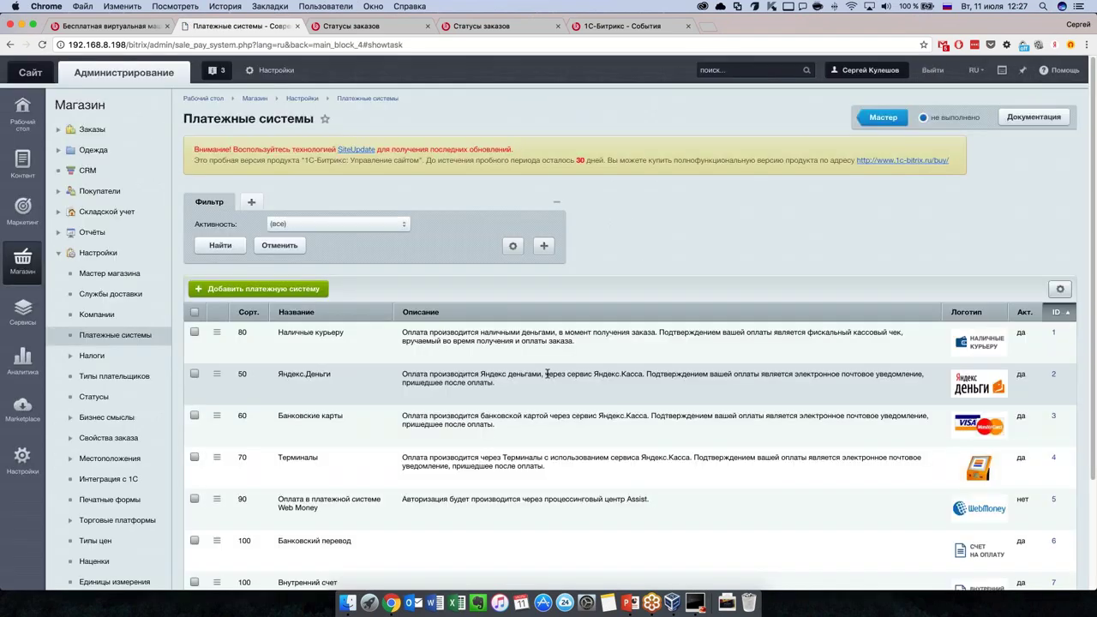
scroll(548, 372, down, 1)
scroll(553, 371, down, 3)
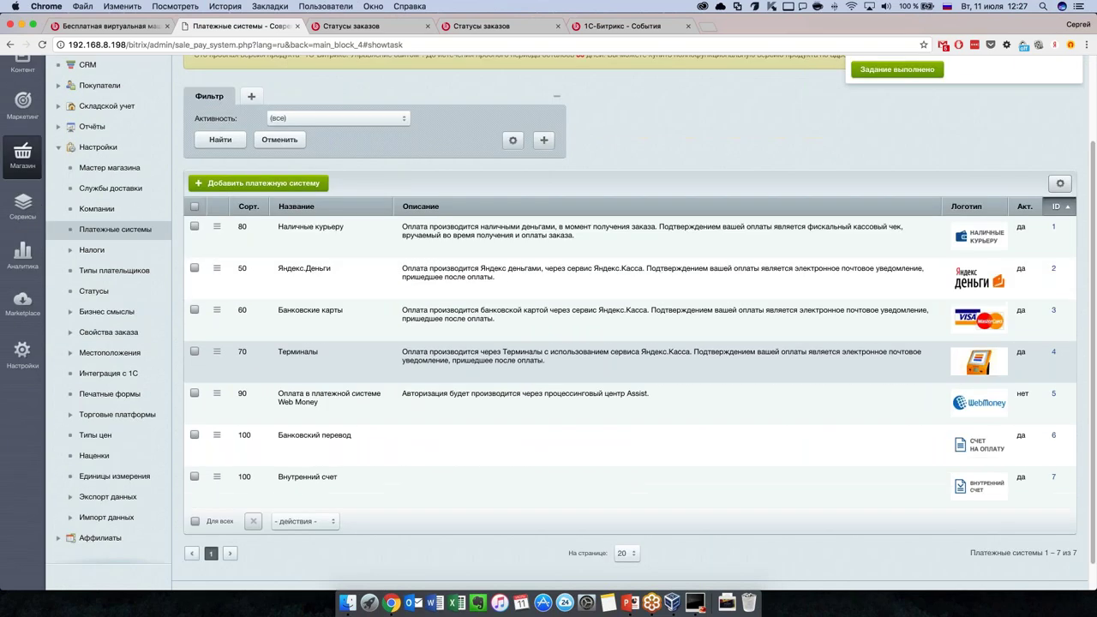
scroll(548, 321, up, 1)
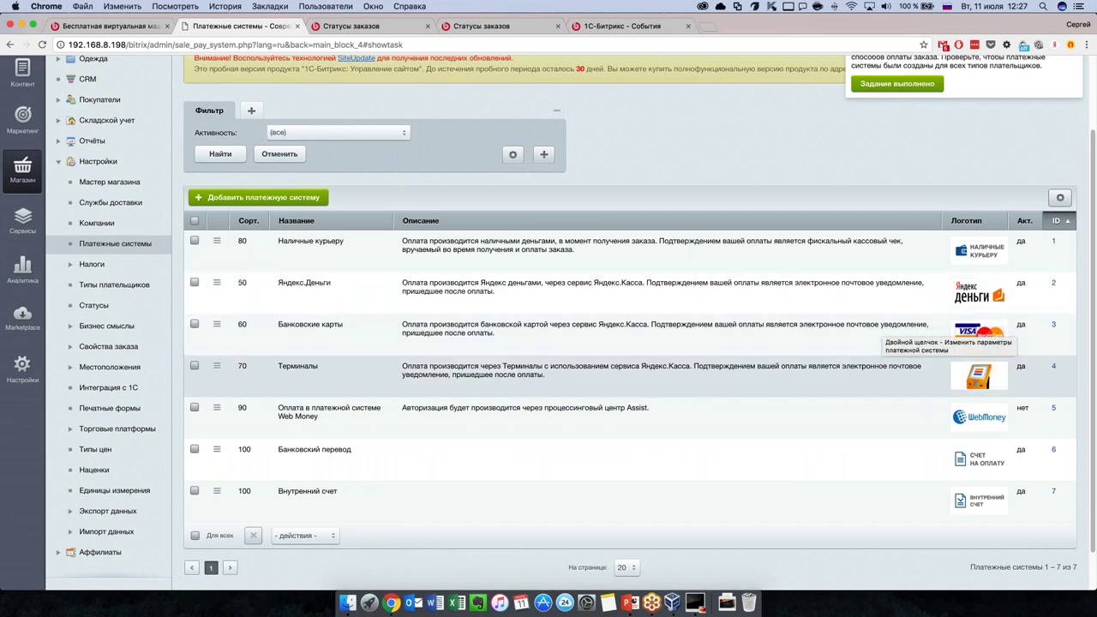
- Inspect the Банковские карты description and bring up that entry's actions menu
double_click(298, 325)
triple_click(585, 334)
click(597, 326)
drag(598, 325, 679, 331)
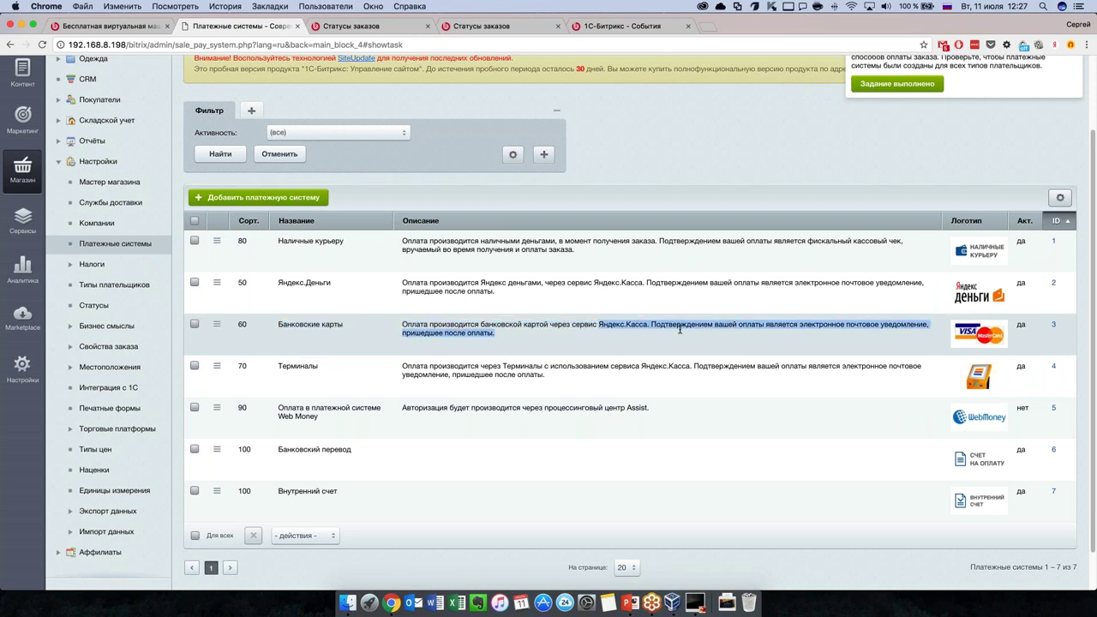
click(679, 331)
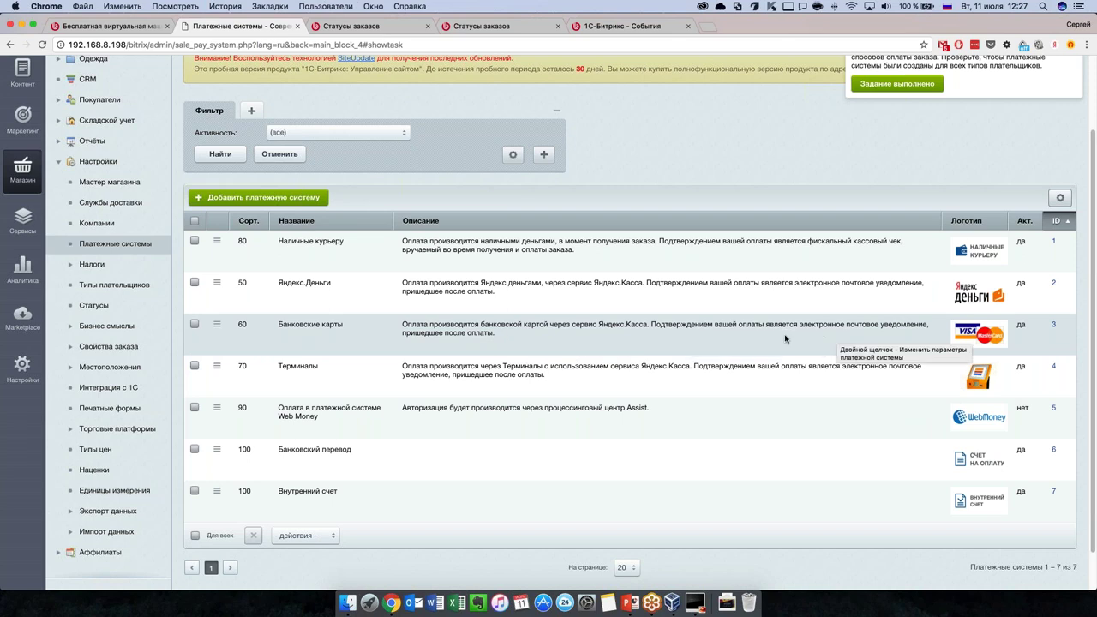
click(217, 324)
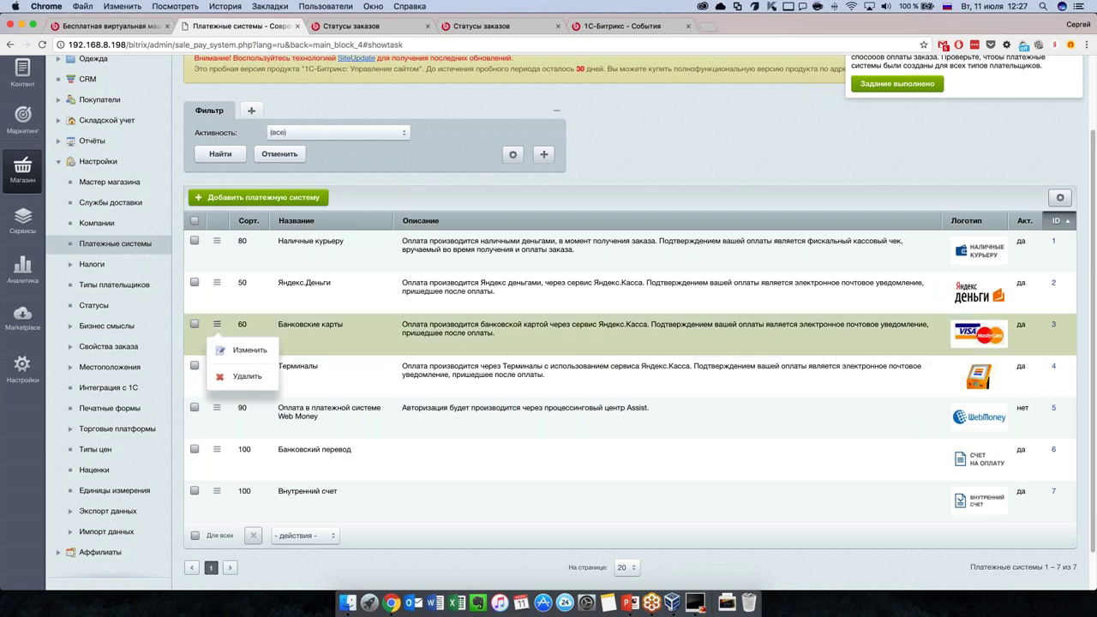
- Edit Банковские карты and enable Тестовый режим in its default handler settings
click(249, 349)
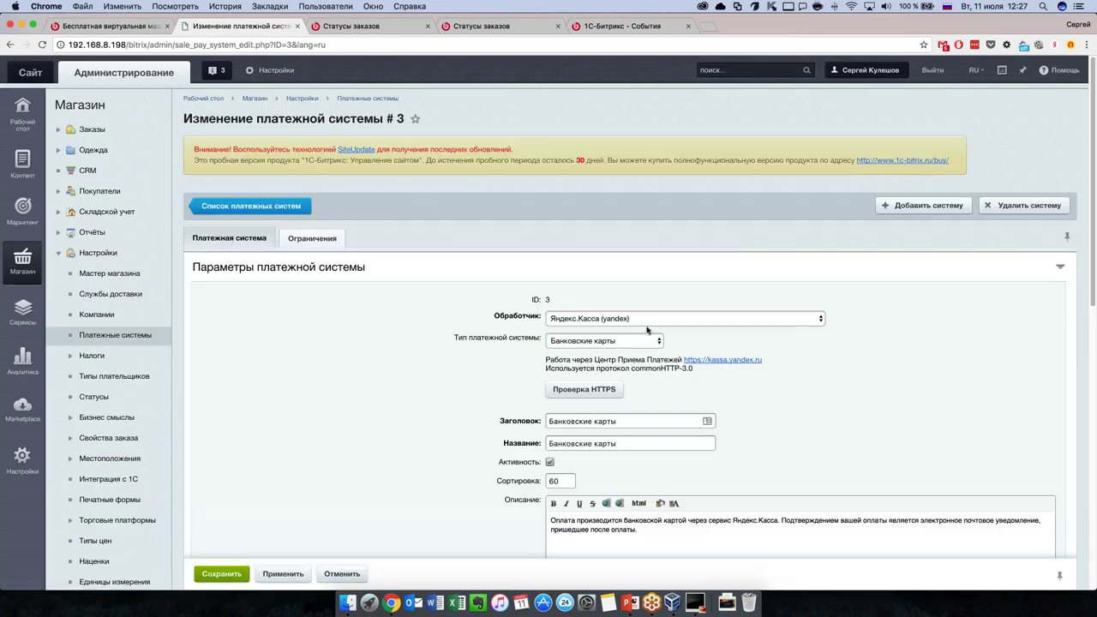
scroll(369, 346, down, 5)
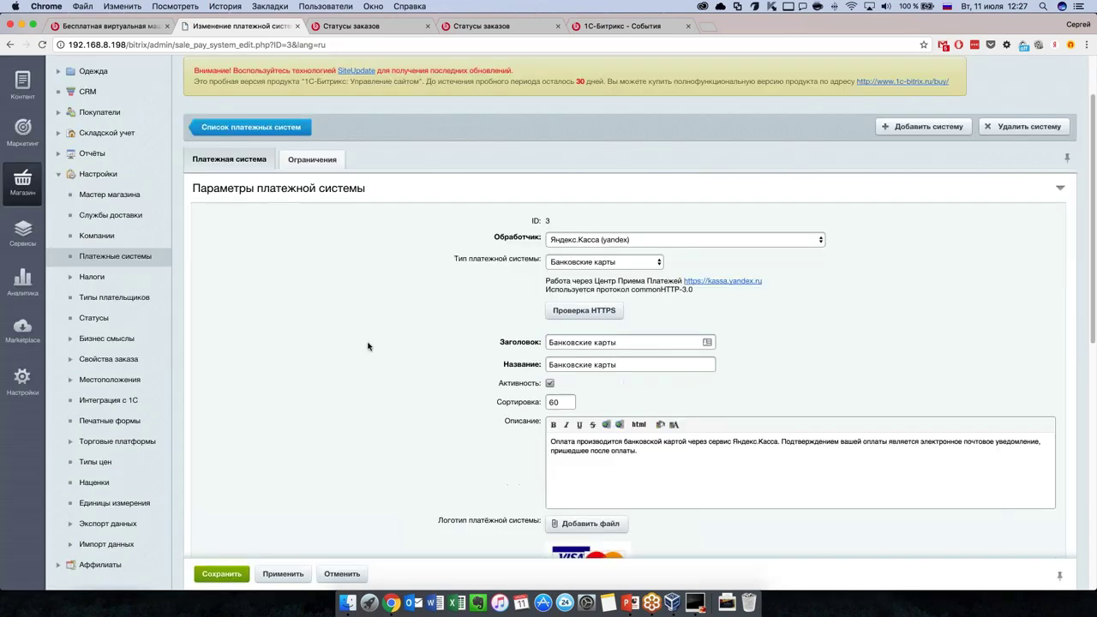
scroll(369, 346, down, 3)
scroll(369, 346, down, 5)
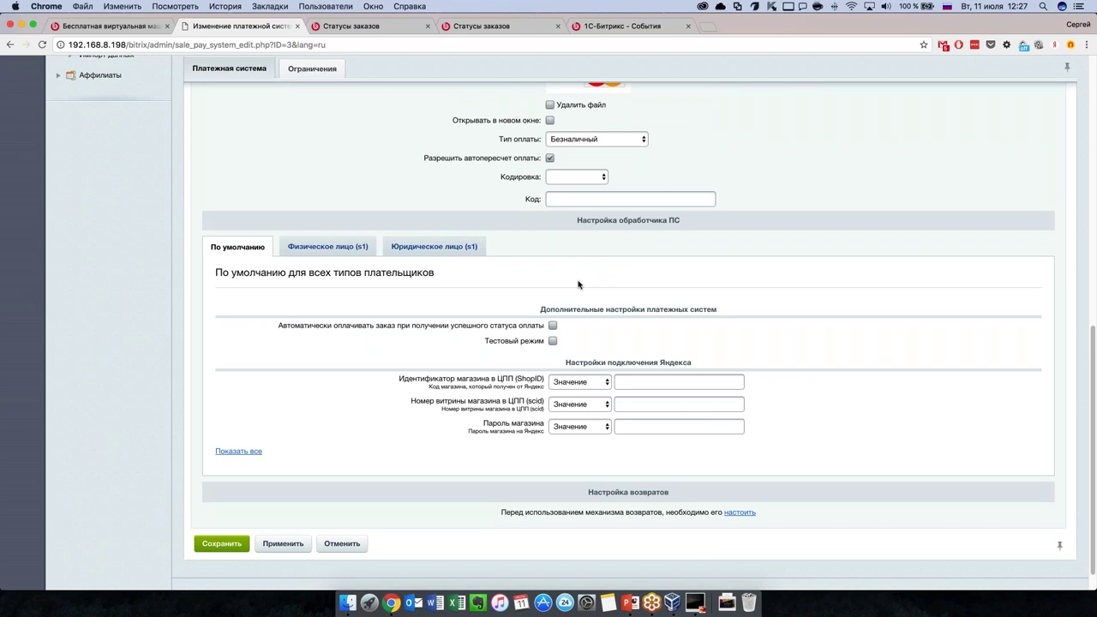
drag(428, 376, 521, 431)
click(524, 426)
click(551, 341)
scroll(433, 364, up, 1)
scroll(434, 365, up, 1)
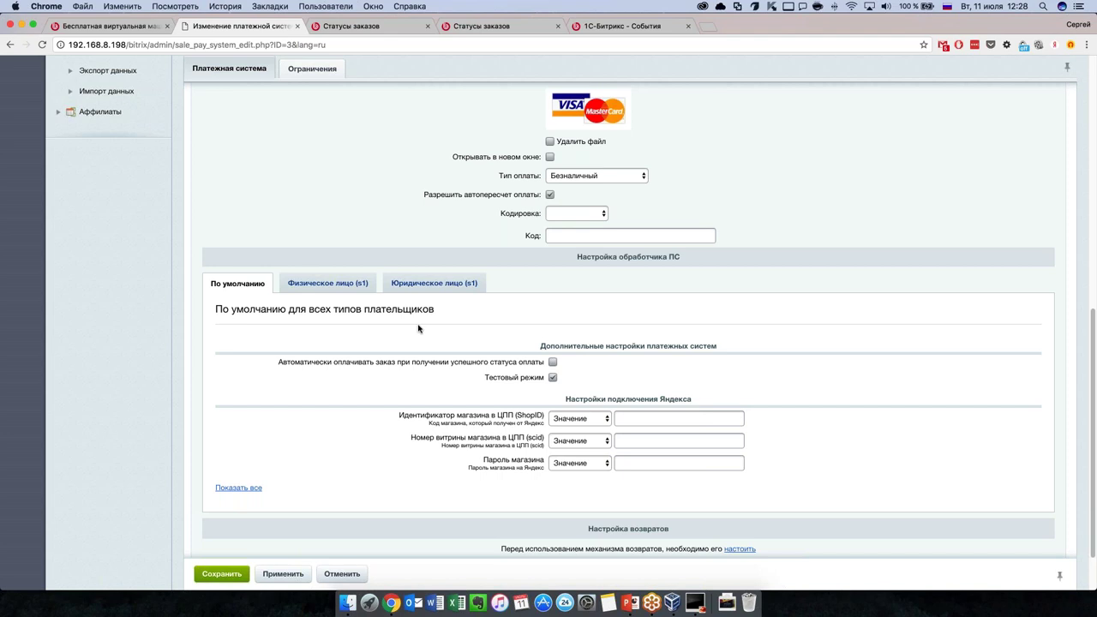
scroll(382, 444, down, 3)
- Show all Банковские карты payment field mappings and compare the Физическое лицо and Юридическое лицо tabs
click(257, 428)
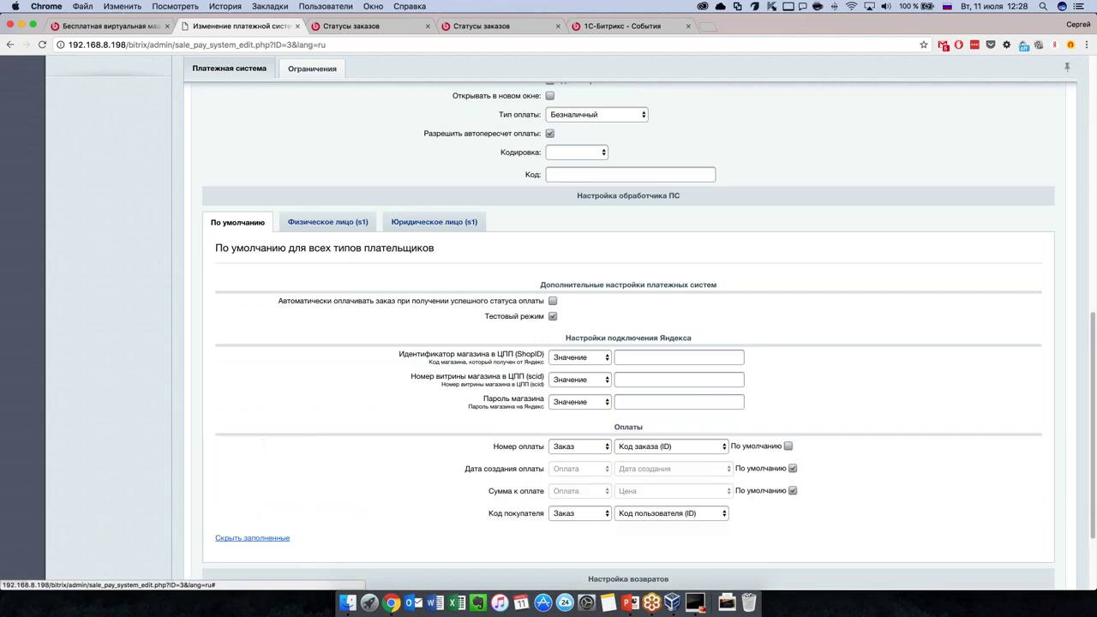
scroll(514, 428, down, 1)
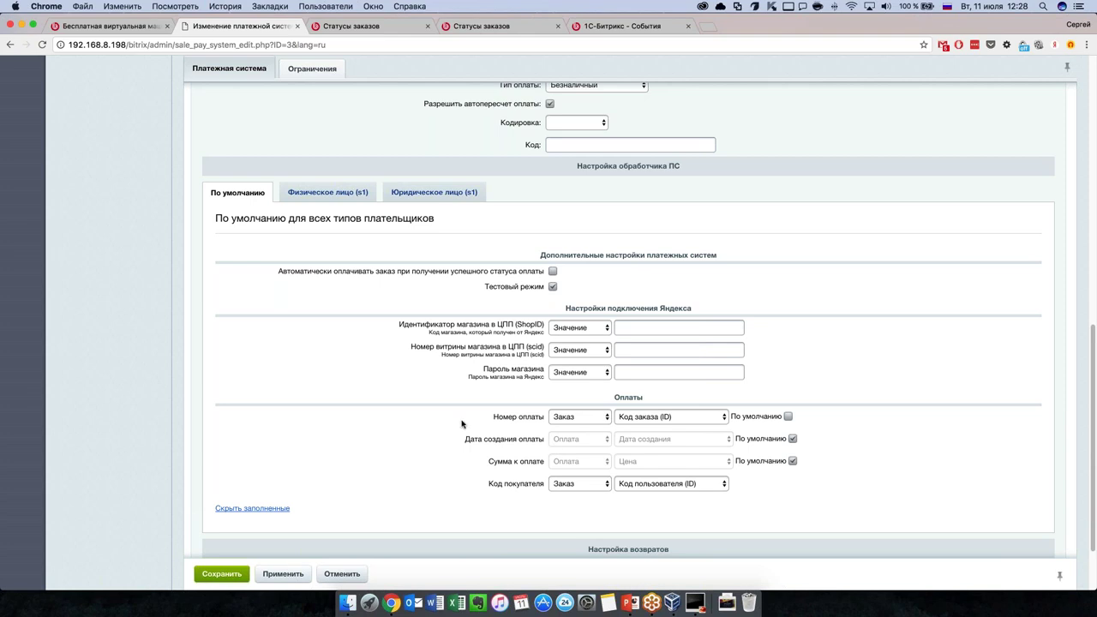
click(349, 189)
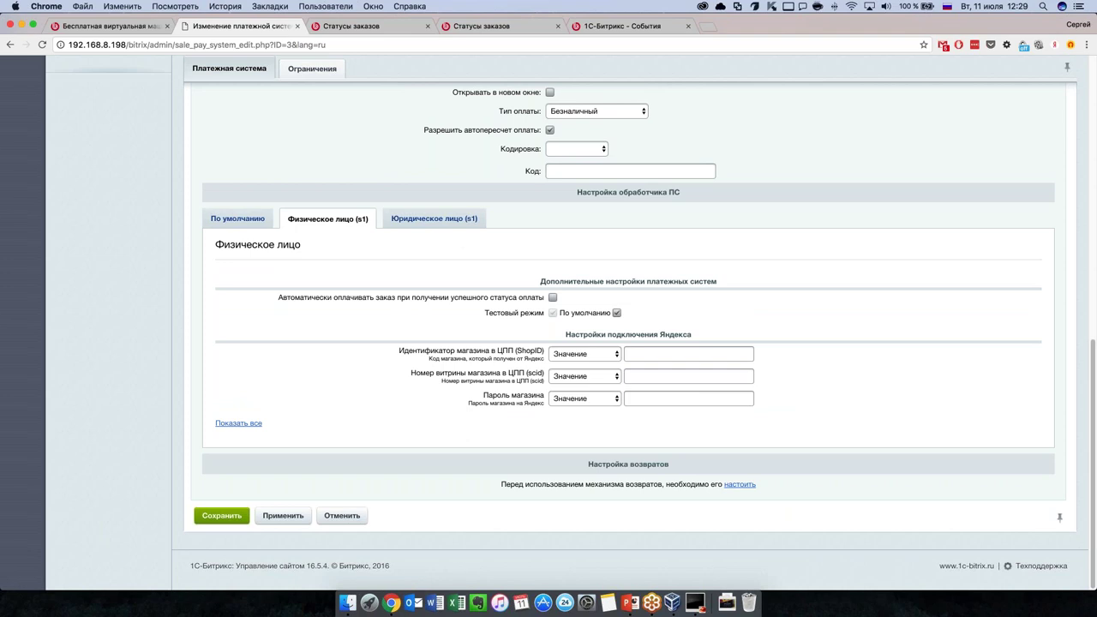
click(426, 225)
click(351, 227)
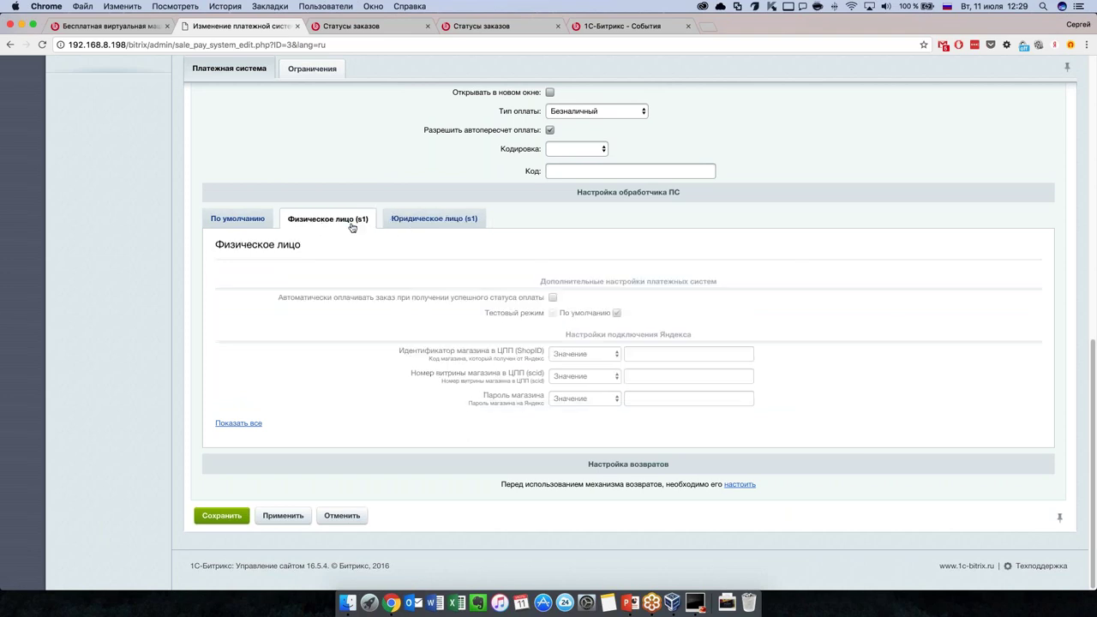
click(432, 226)
- Return to the По умолчанию mappings and scroll back to the top of the form
scroll(328, 350, up, 3)
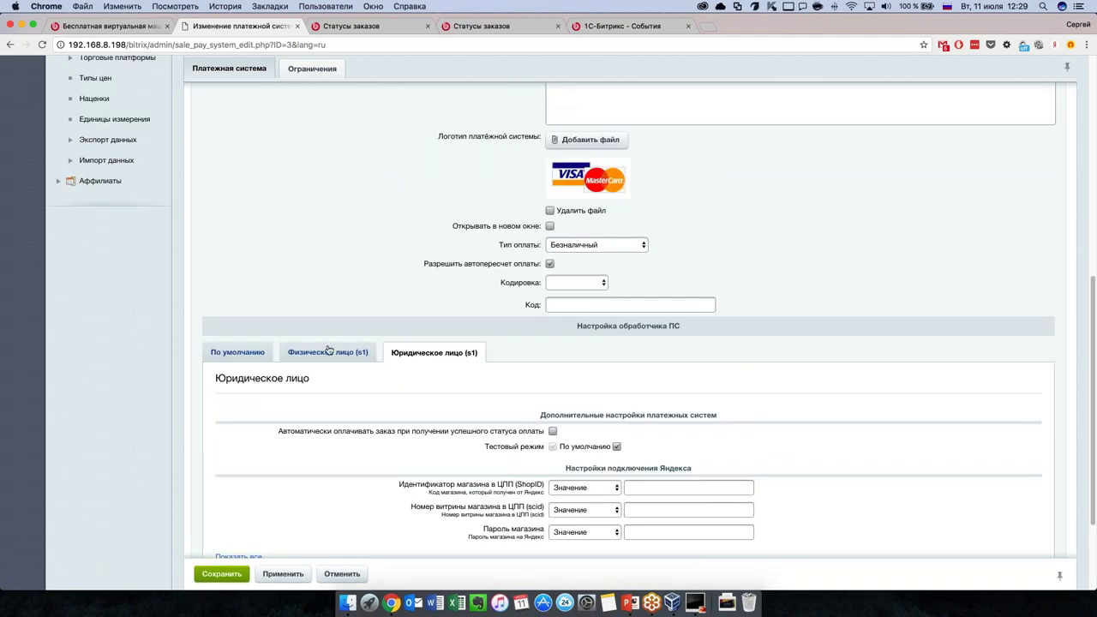
click(328, 352)
click(237, 352)
scroll(238, 353, down, 1)
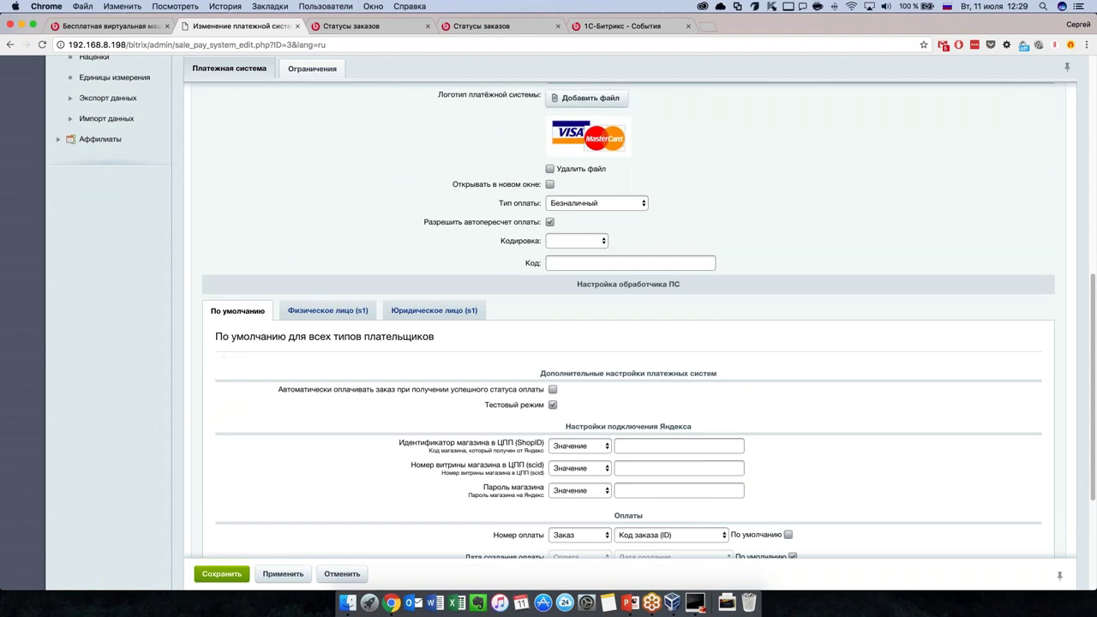
scroll(443, 388, up, 7)
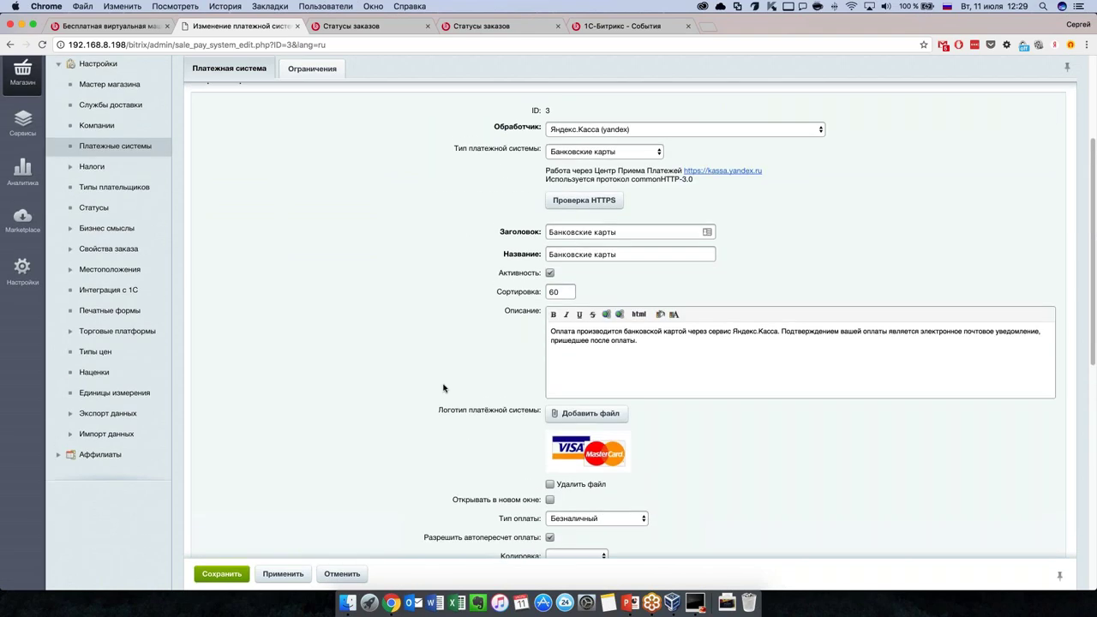
scroll(443, 388, down, 5)
scroll(586, 284, up, 8)
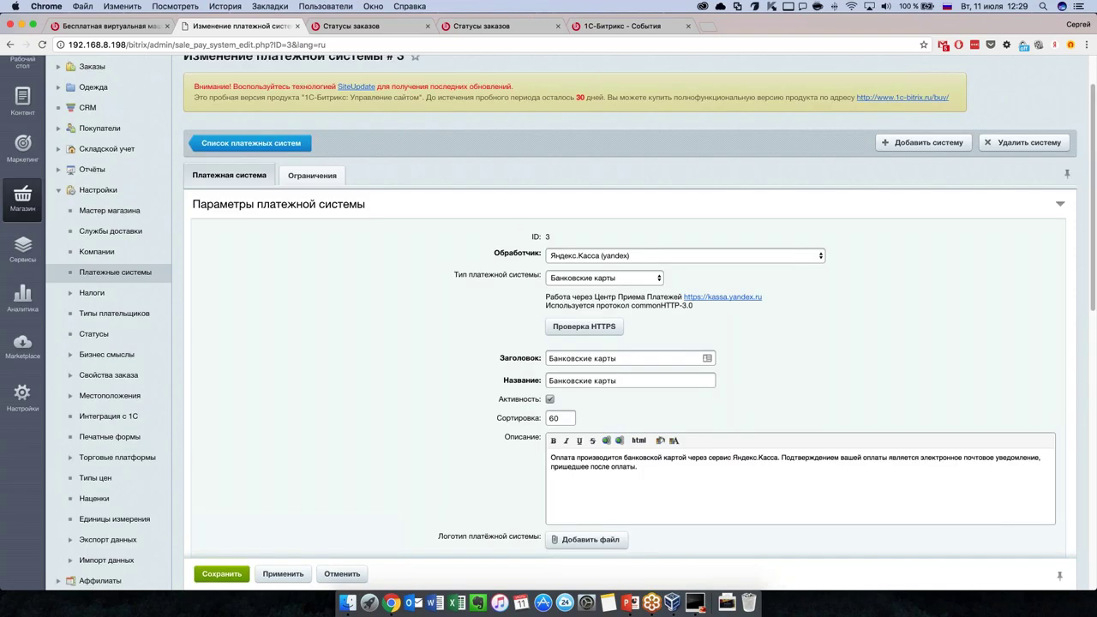
click(257, 143)
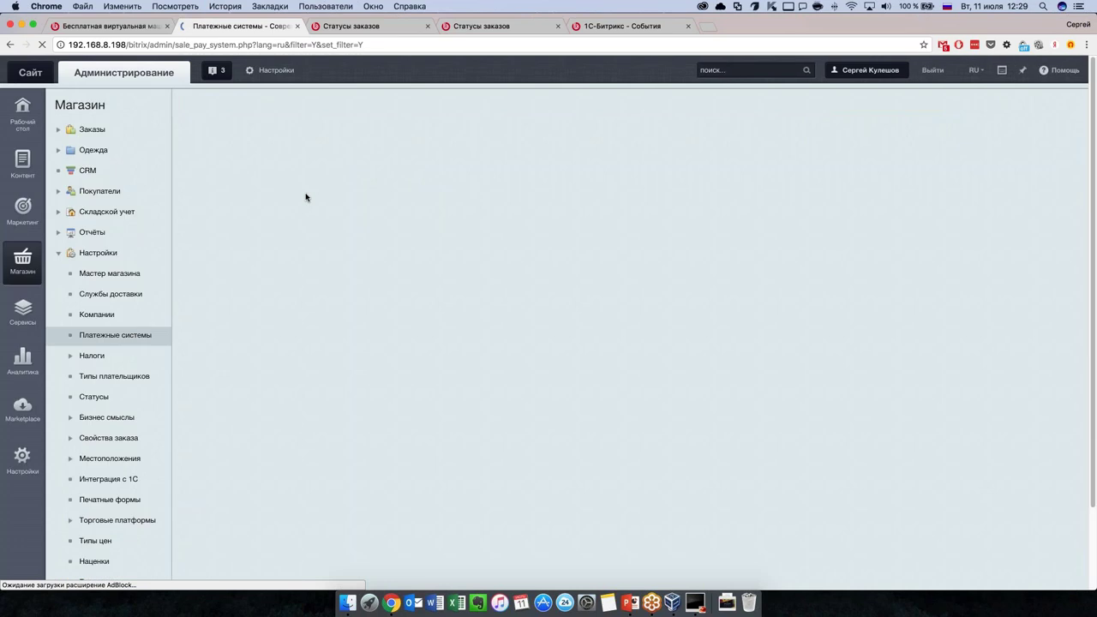
scroll(306, 197, down, 2)
scroll(669, 388, down, 2)
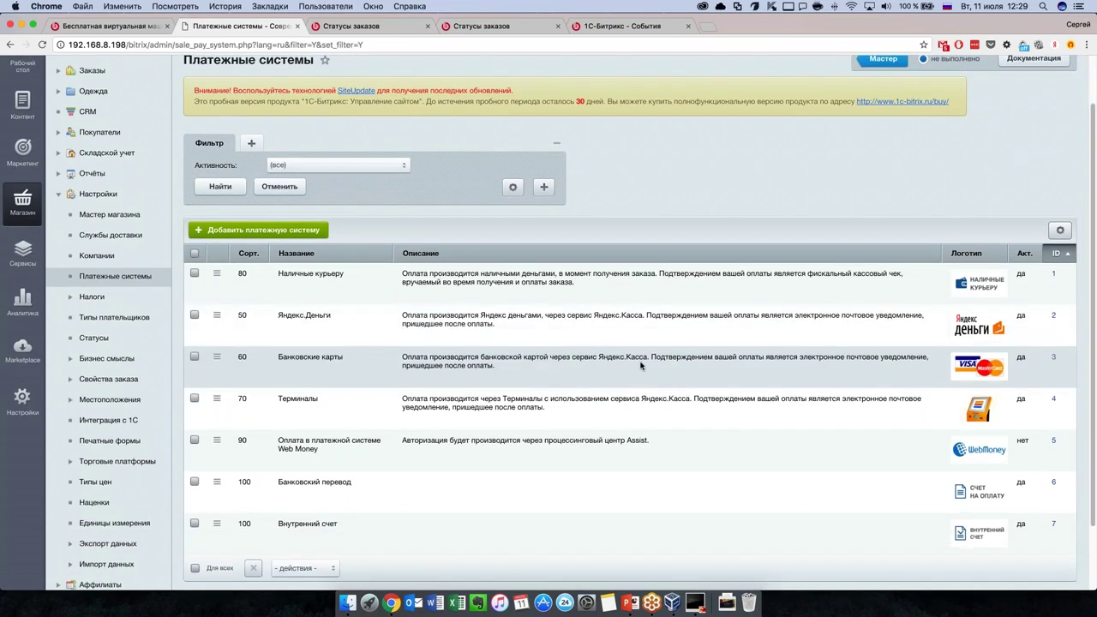
scroll(553, 355, down, 2)
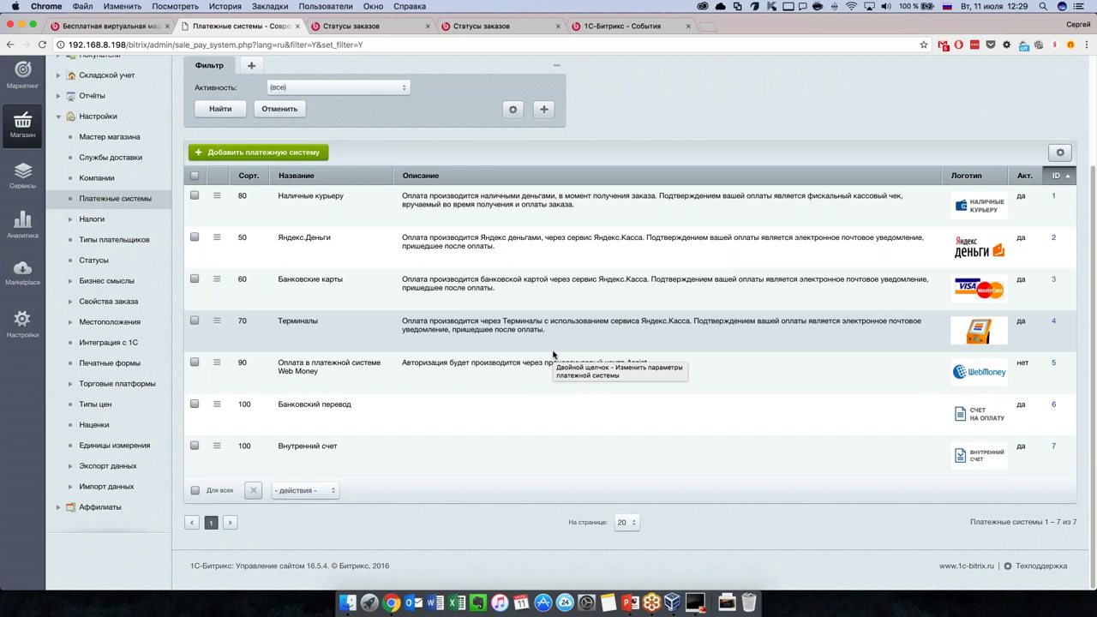
scroll(553, 354, up, 1)
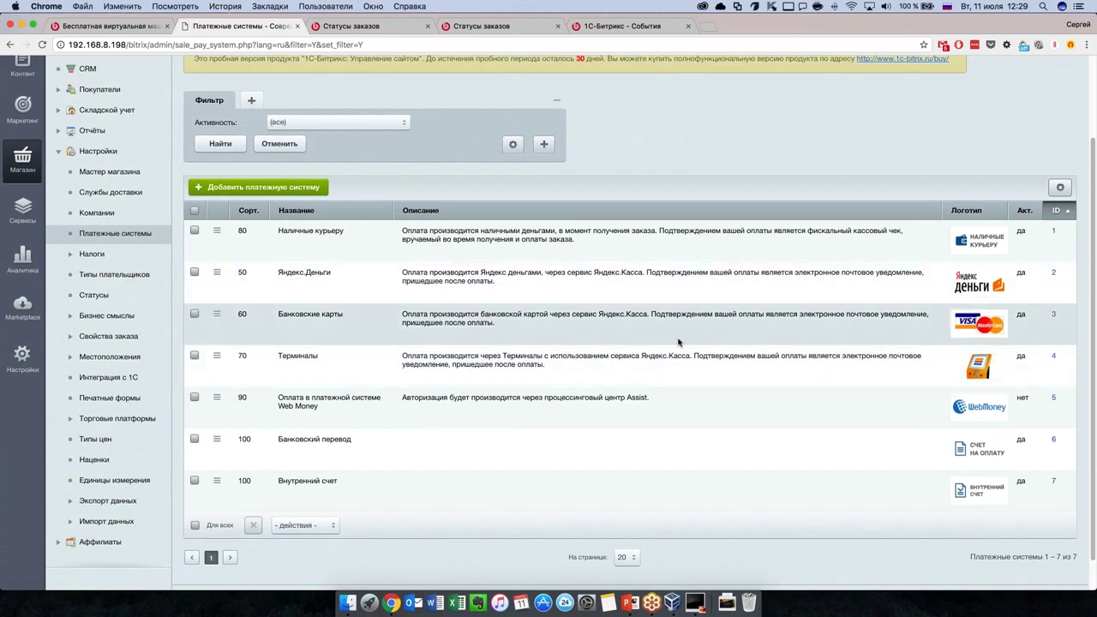
click(251, 188)
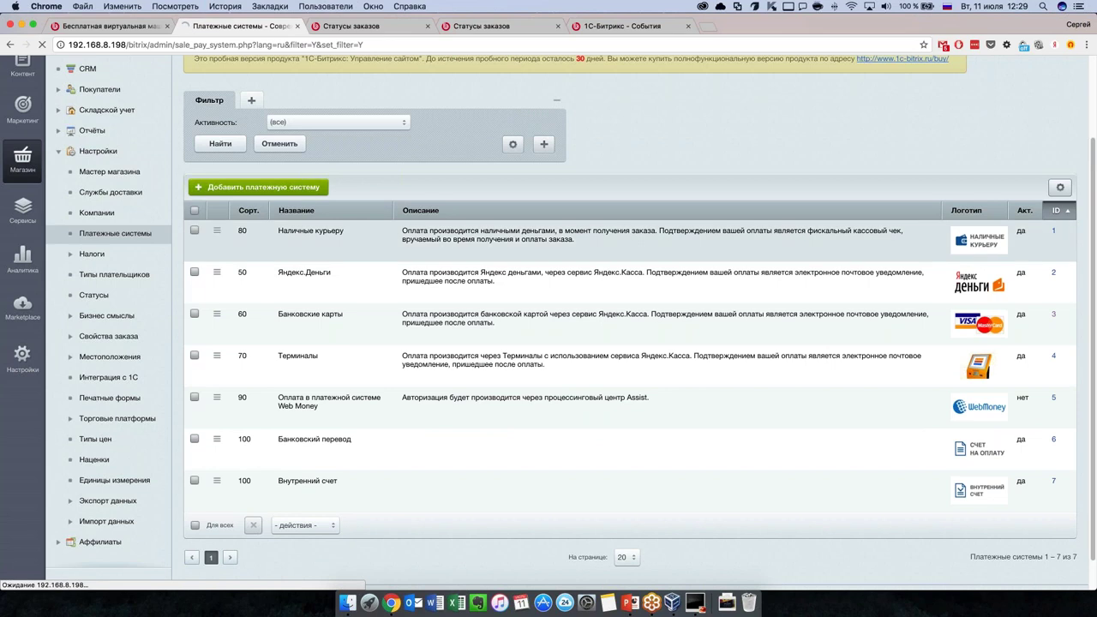
scroll(779, 171, down, 5)
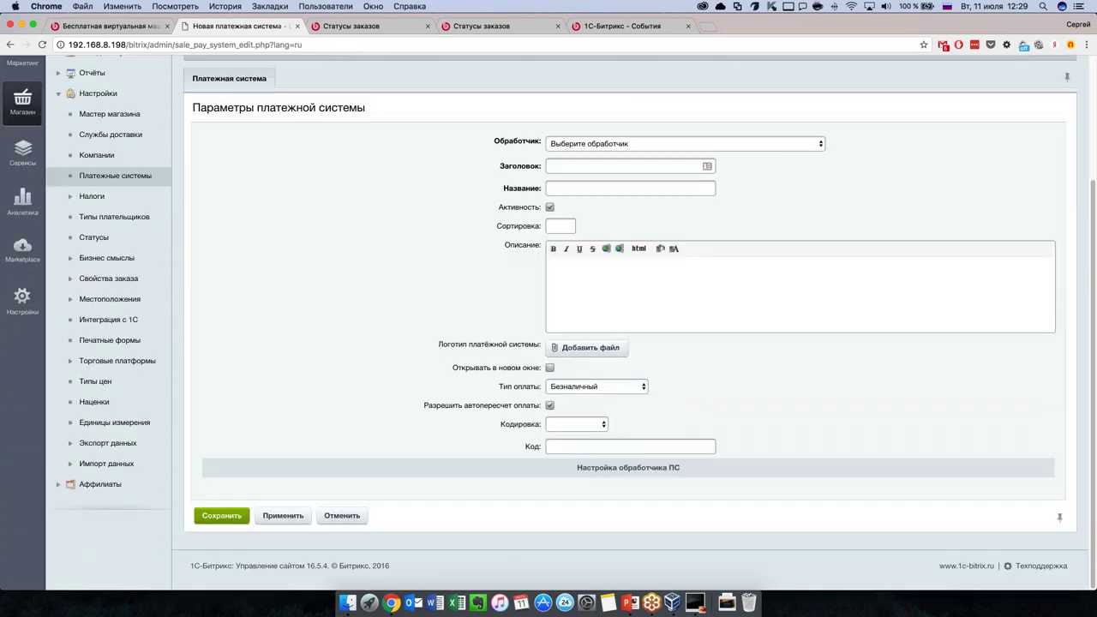
click(793, 150)
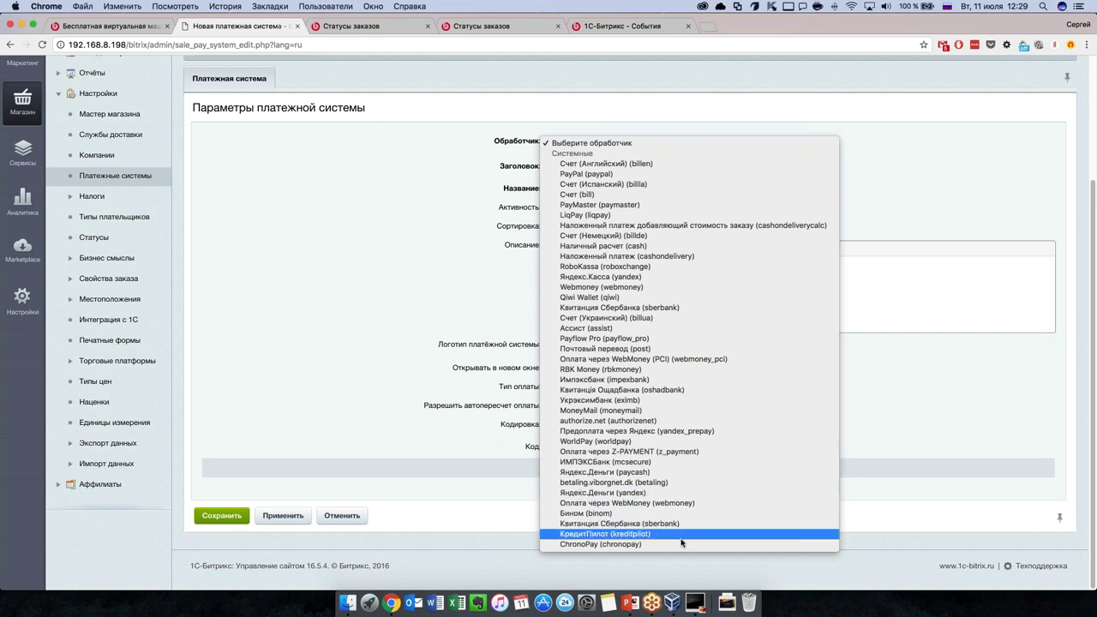
click(649, 326)
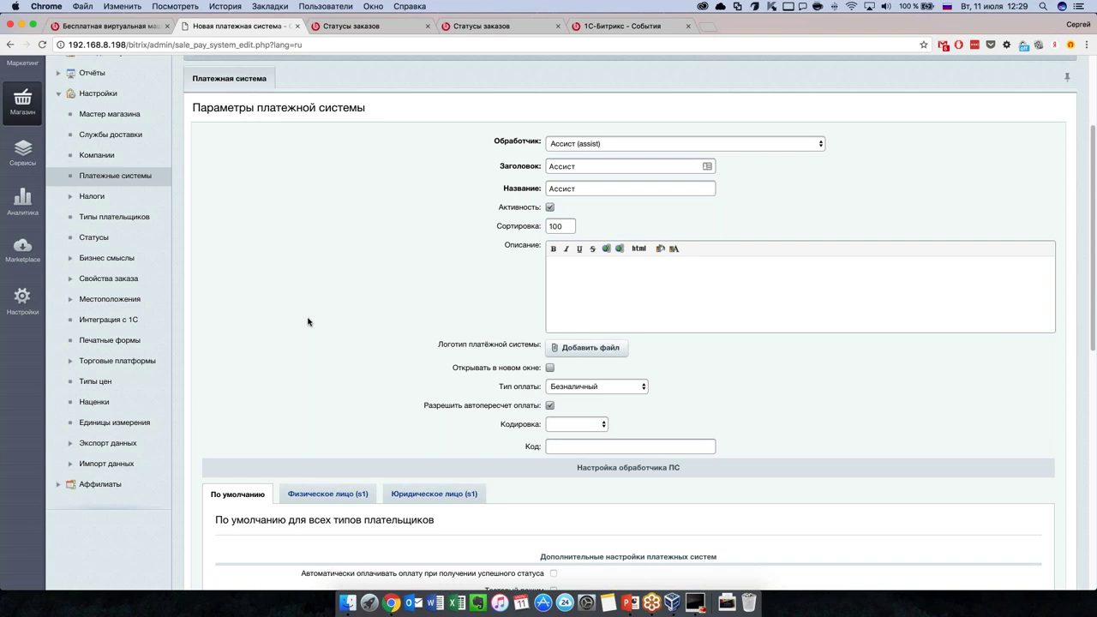
click(595, 144)
key(Return)
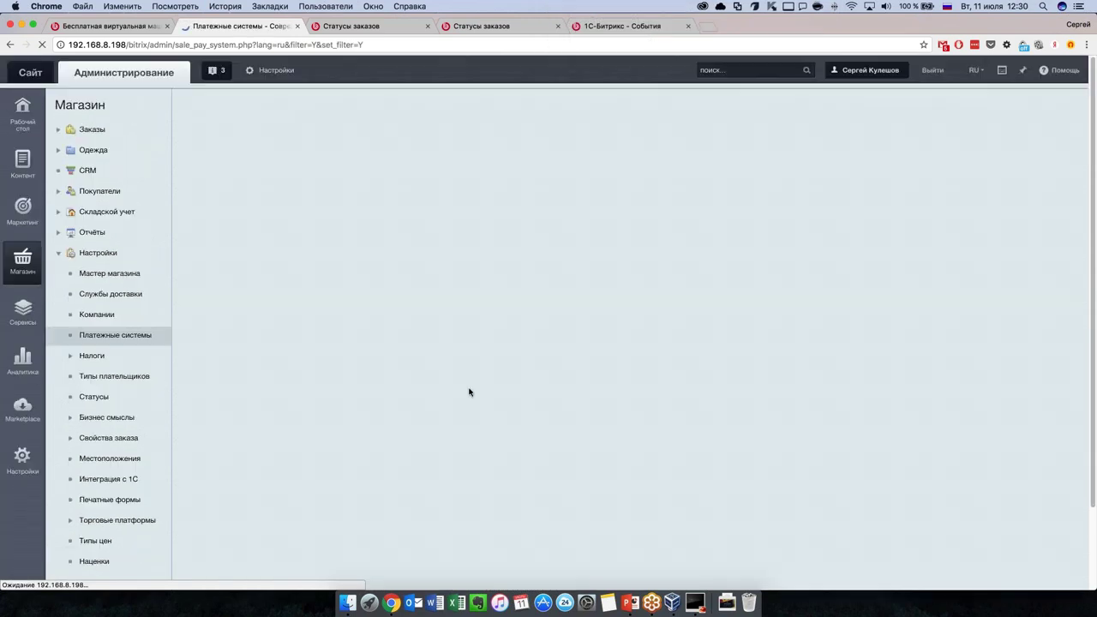
- Mark the payment-systems wizard task as done with Задание выполнено
scroll(572, 417, down, 1)
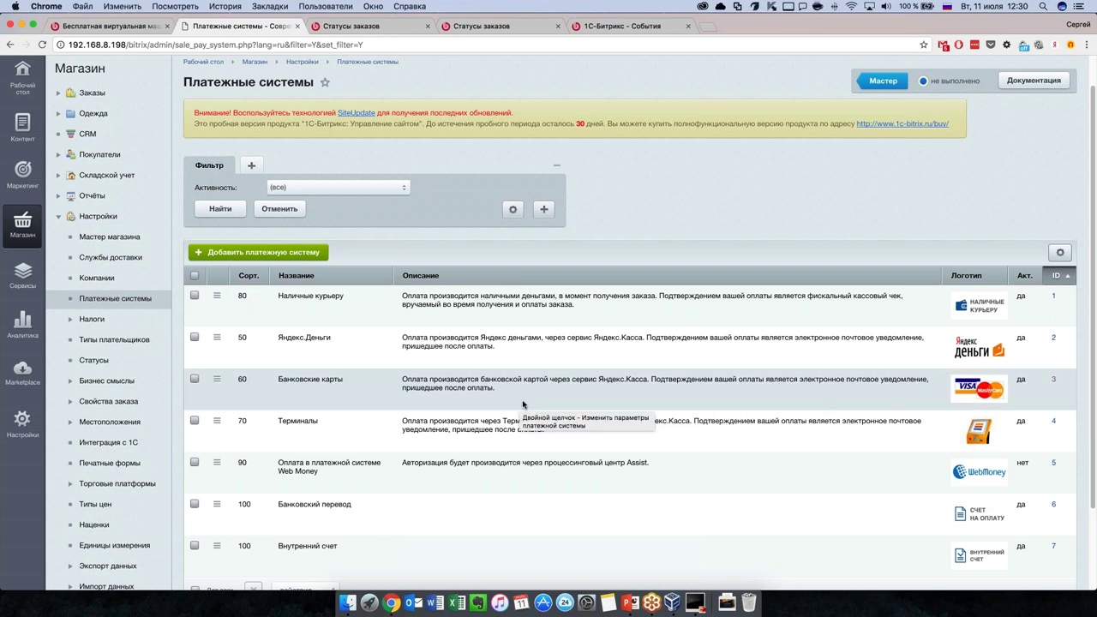
scroll(522, 403, down, 1)
scroll(522, 400, down, 1)
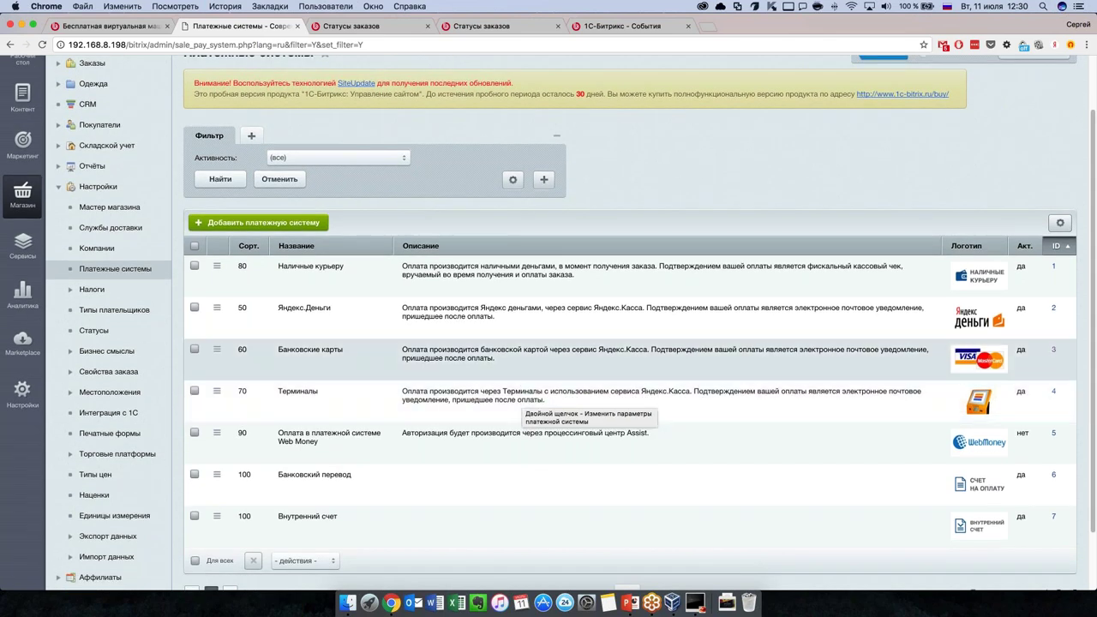
scroll(521, 400, up, 4)
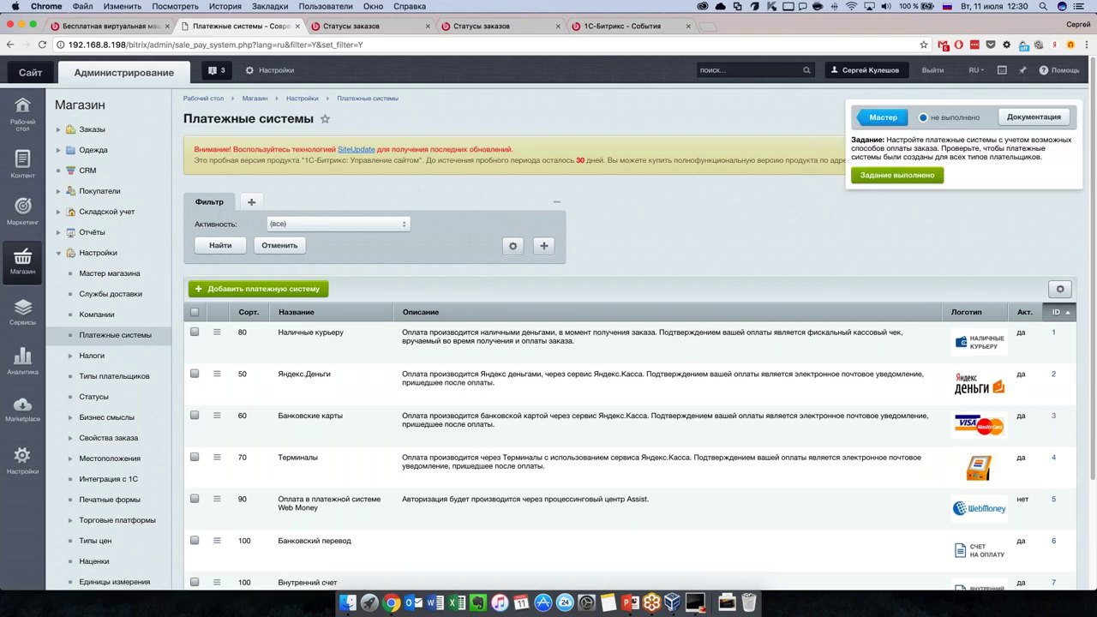
click(897, 175)
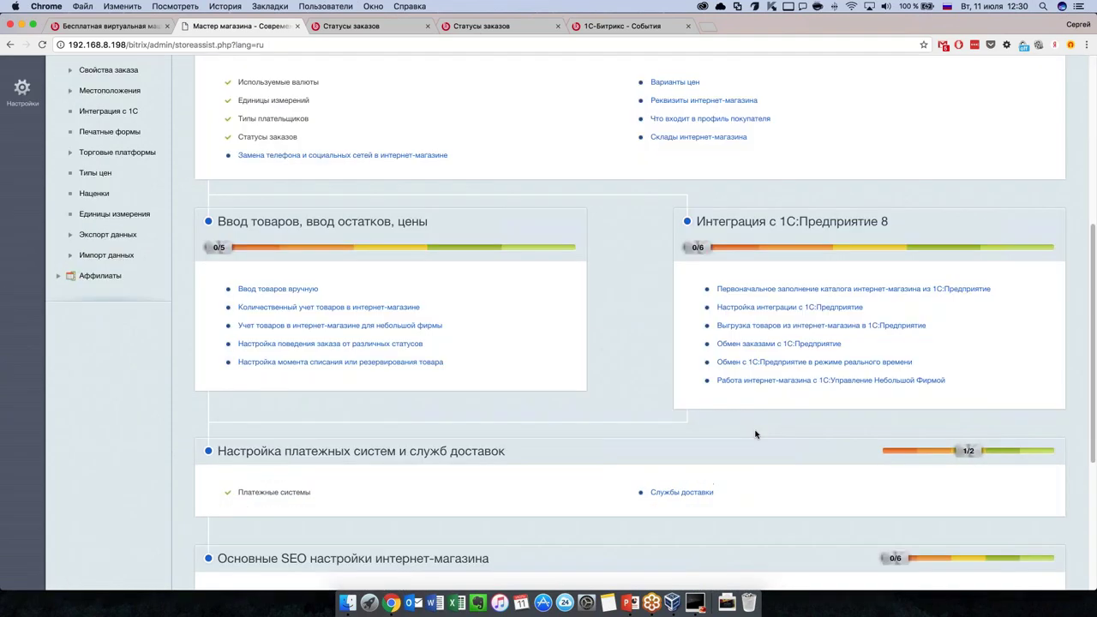
scroll(755, 435, down, 5)
- Open the delivery services list and edit the Доставка курьером service (ID 2)
click(698, 216)
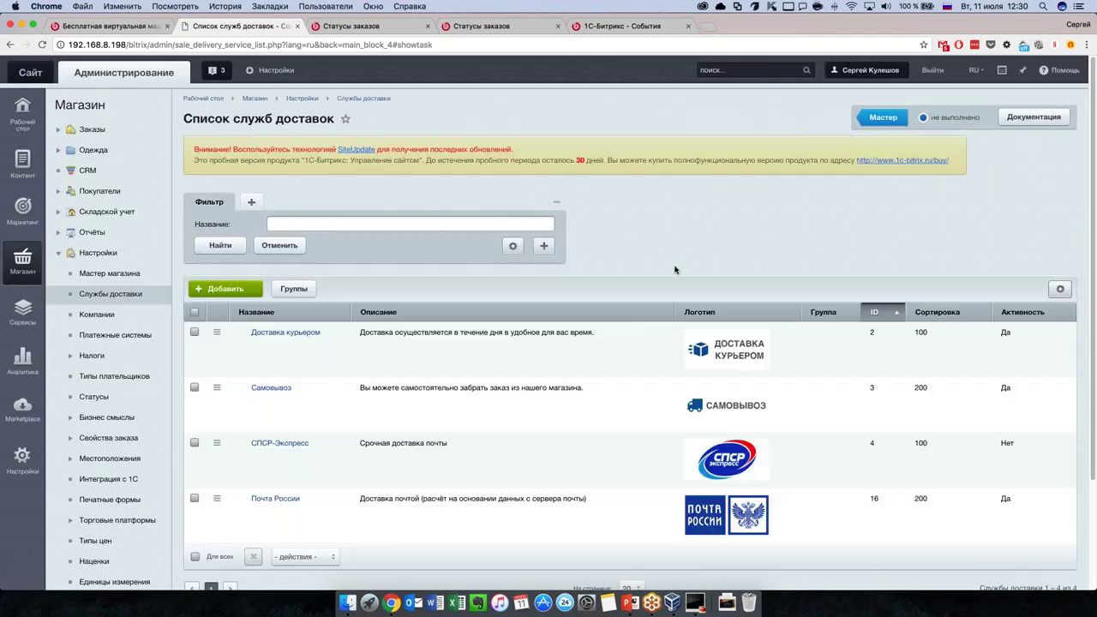
scroll(634, 311, down, 3)
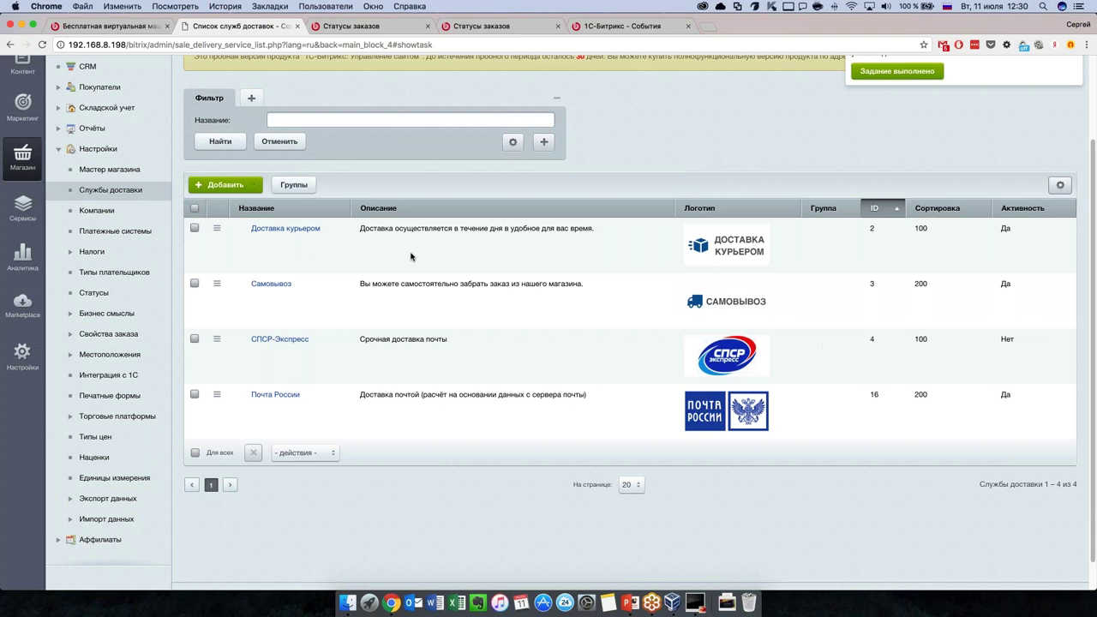
drag(591, 300, 321, 246)
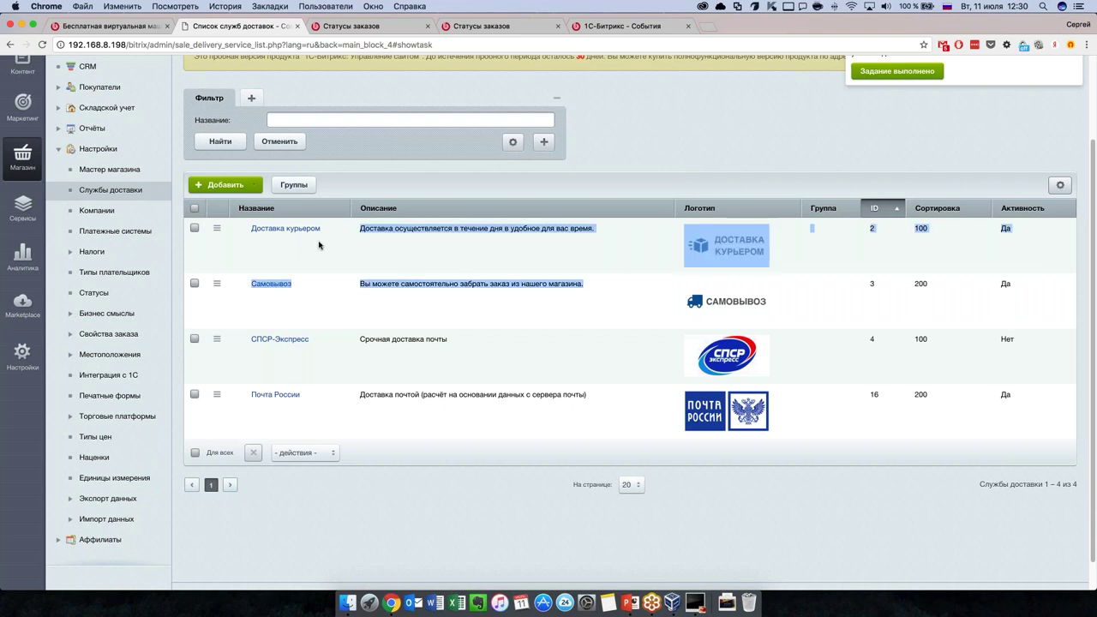
click(469, 299)
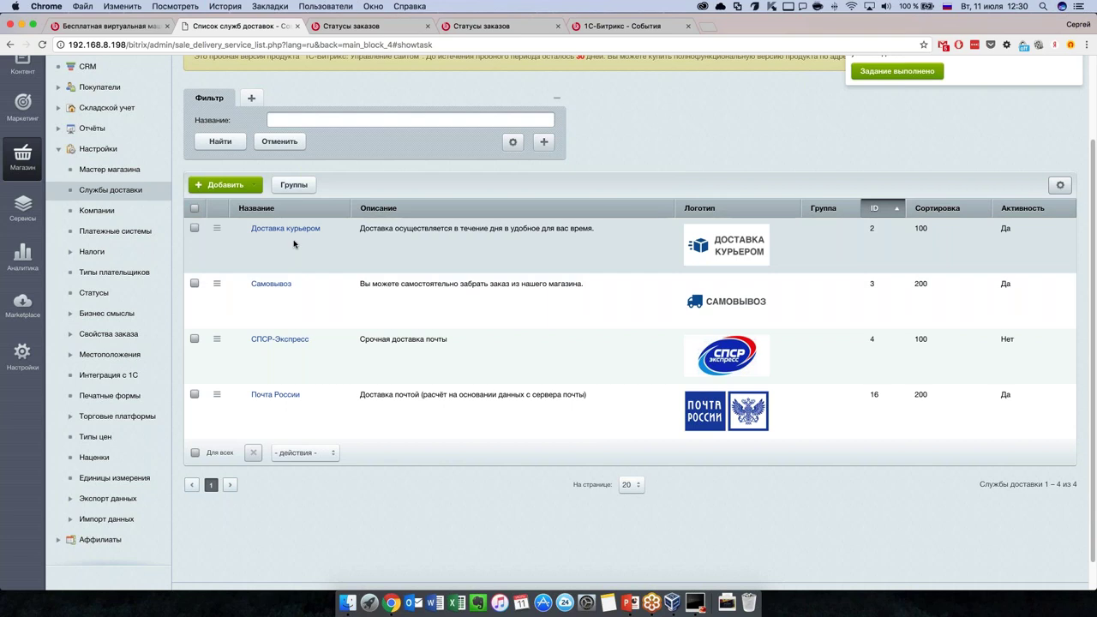
click(285, 228)
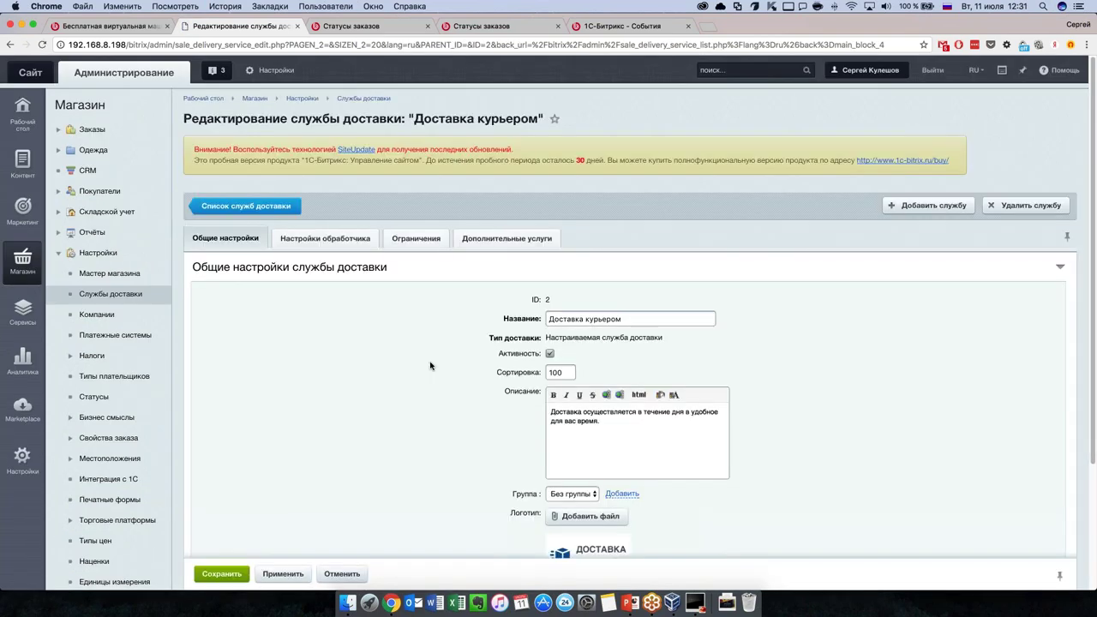
scroll(430, 366, down, 3)
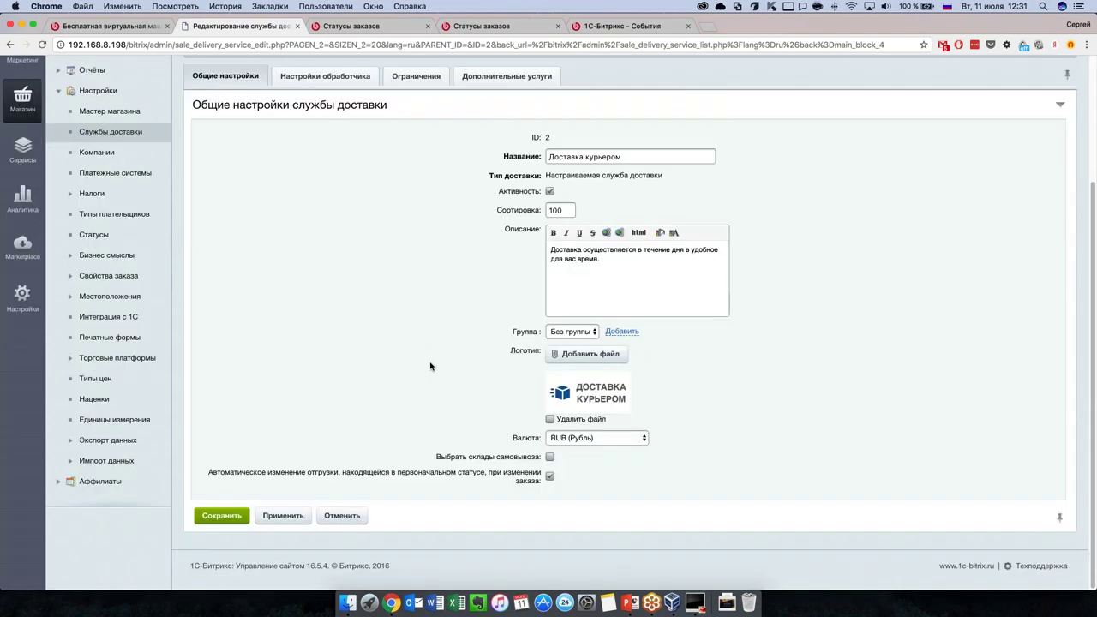
- Check the courier handler's 500 delivery price, then view its Ограничения tab
scroll(435, 366, up, 1)
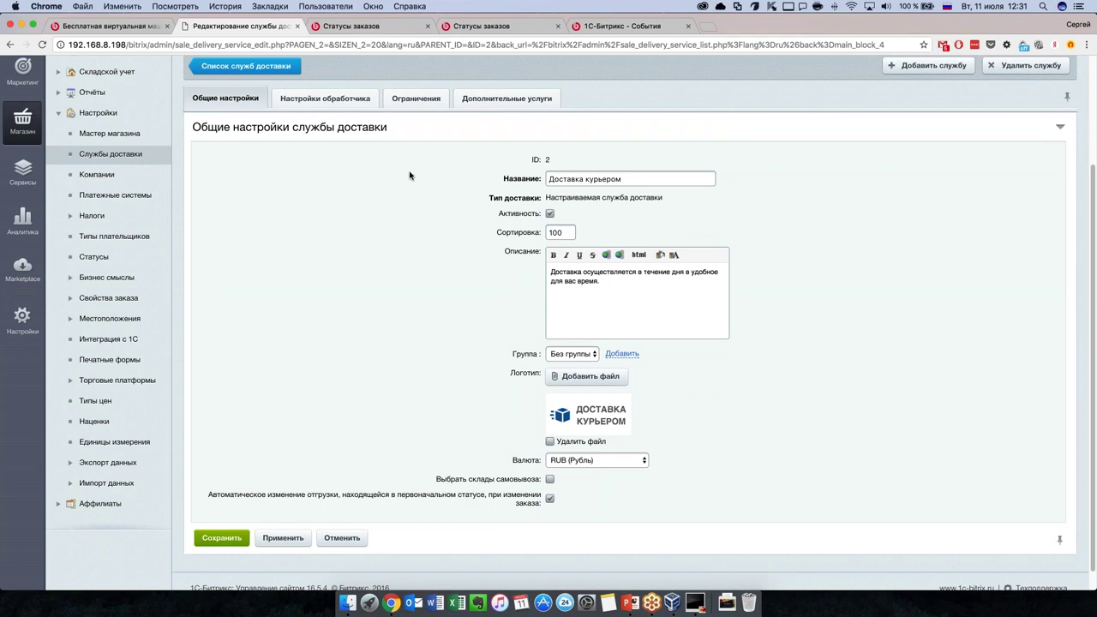
click(344, 101)
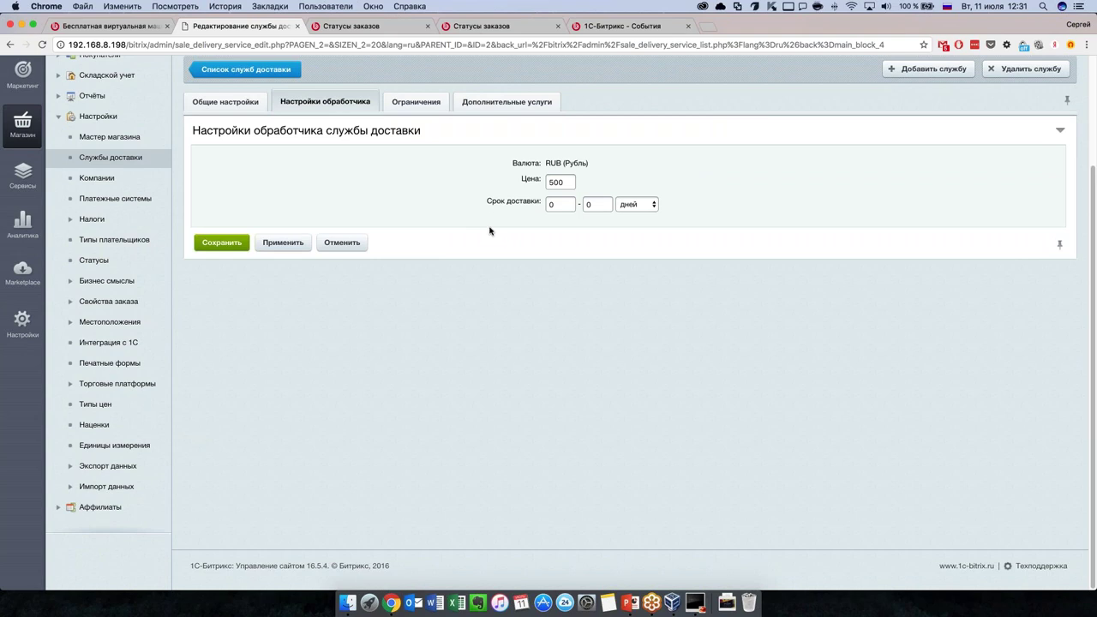
click(511, 182)
click(416, 102)
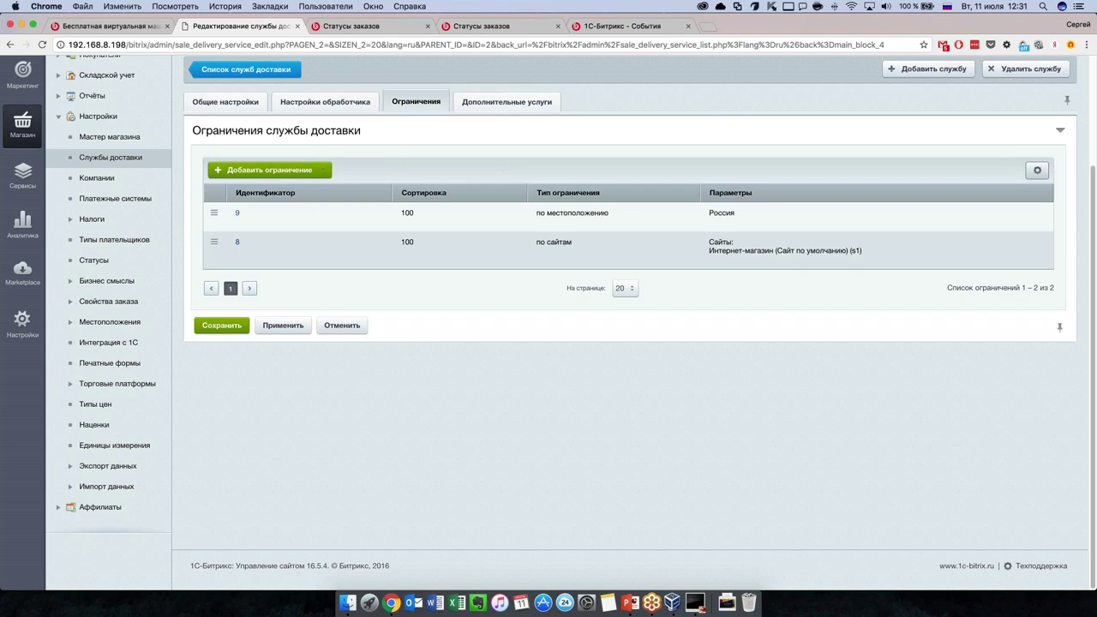
- Edit the Россия location restriction and expand Россия > Центр > Московская область
double_click(751, 217)
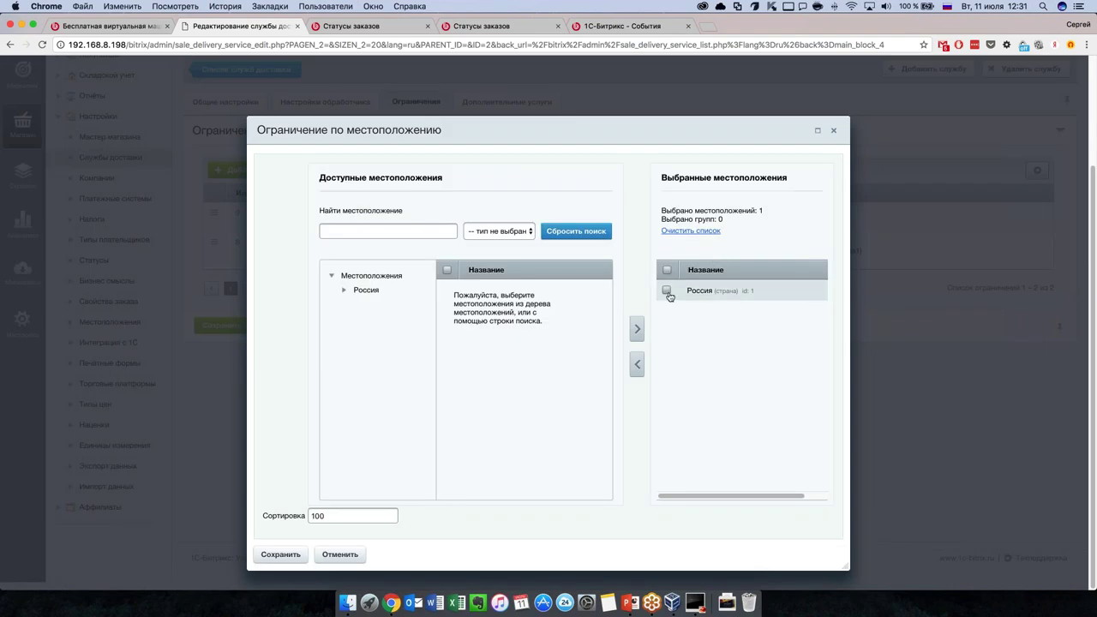
click(345, 292)
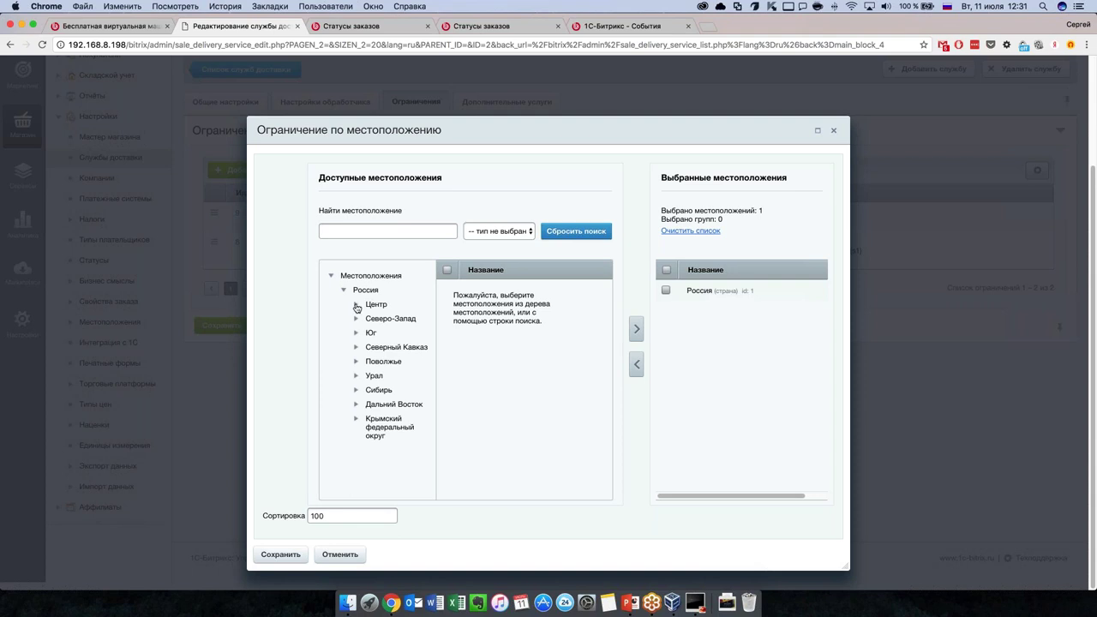
click(355, 304)
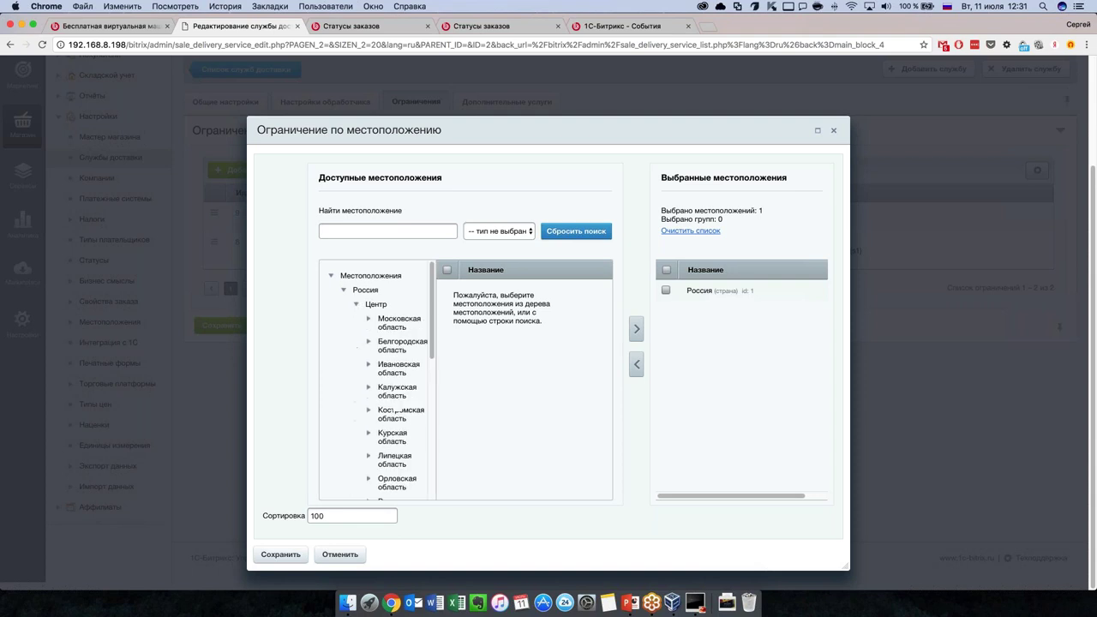
click(368, 319)
scroll(397, 336, down, 10)
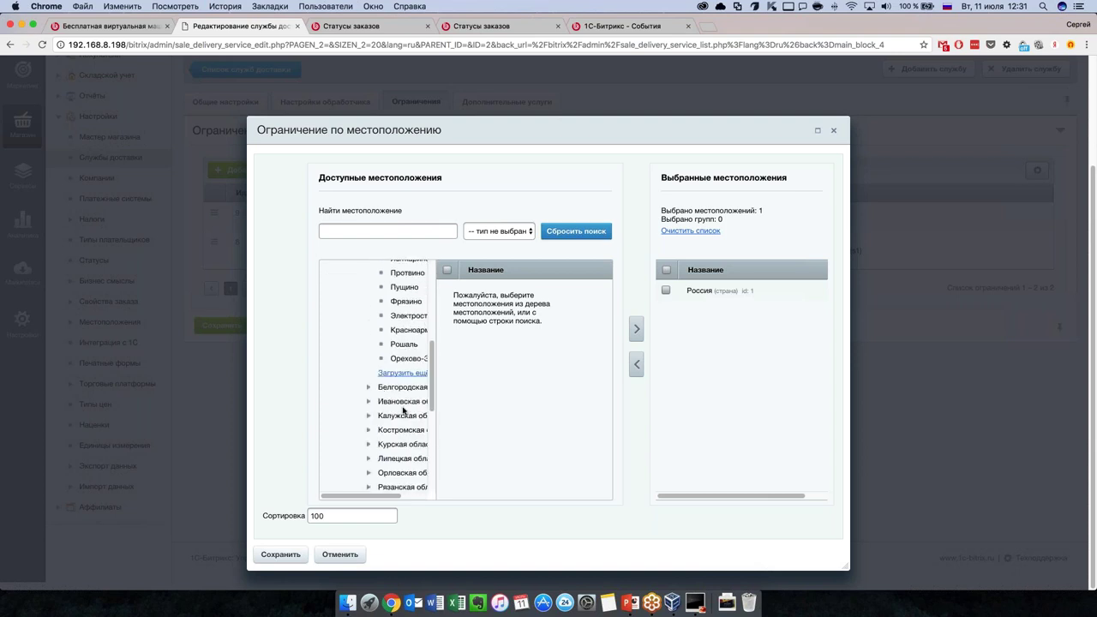
scroll(403, 412, down, 5)
scroll(402, 413, up, 8)
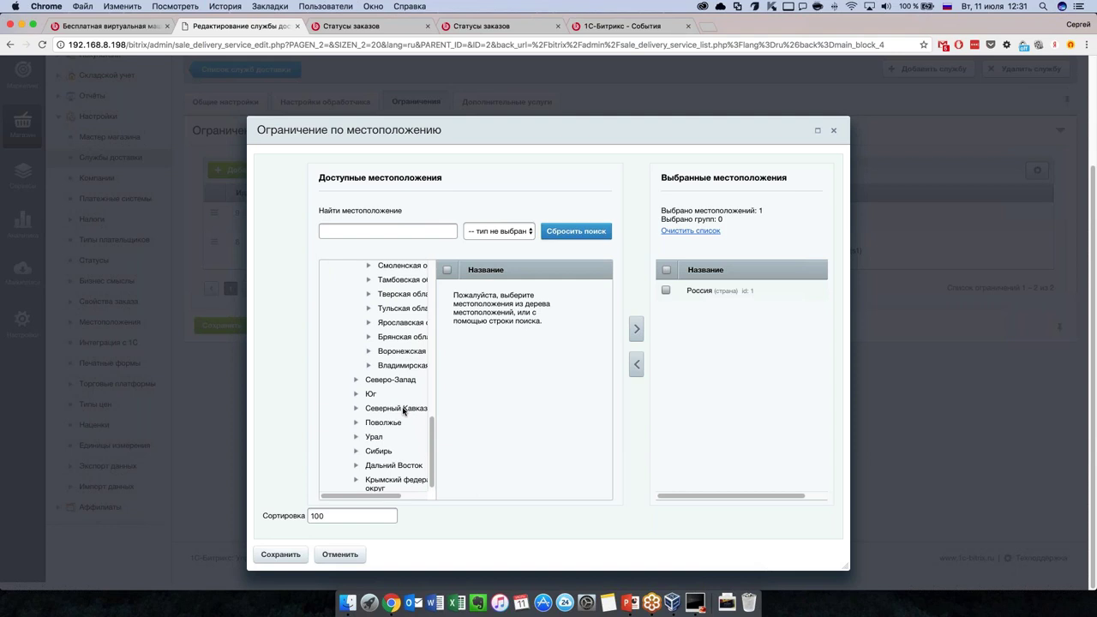
scroll(377, 377, up, 4)
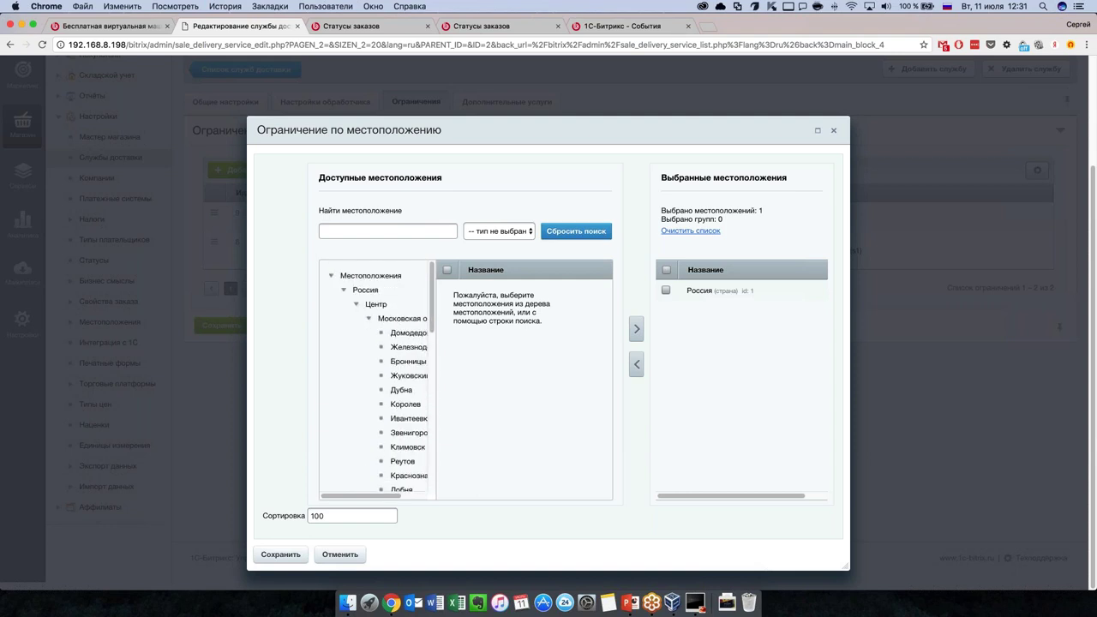
- Add Московская область to the selected locations and save the restriction
click(410, 322)
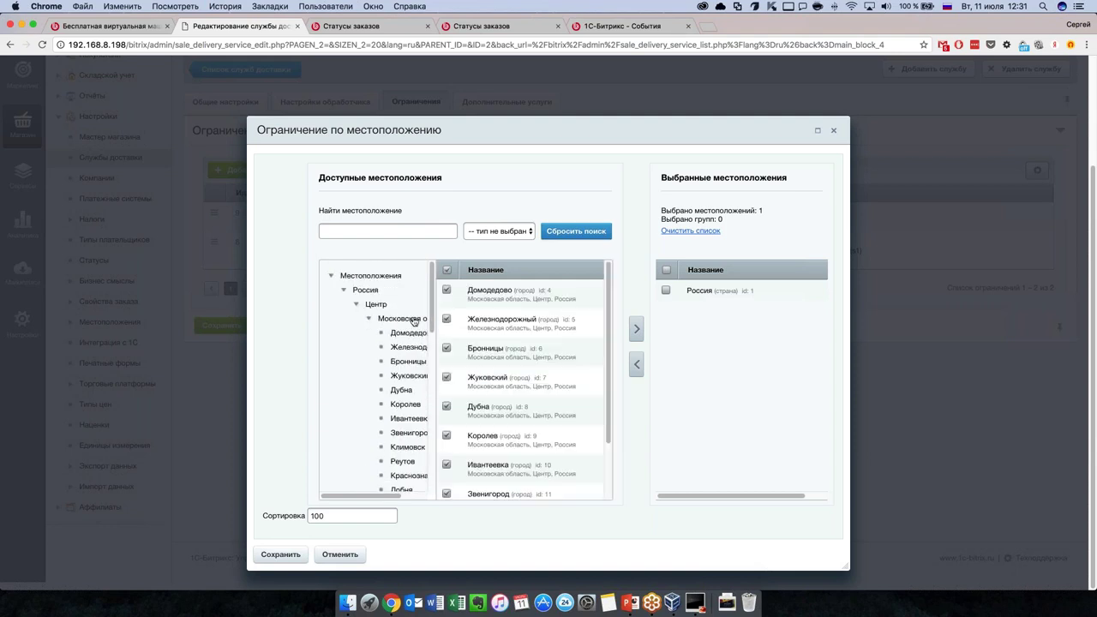
click(636, 329)
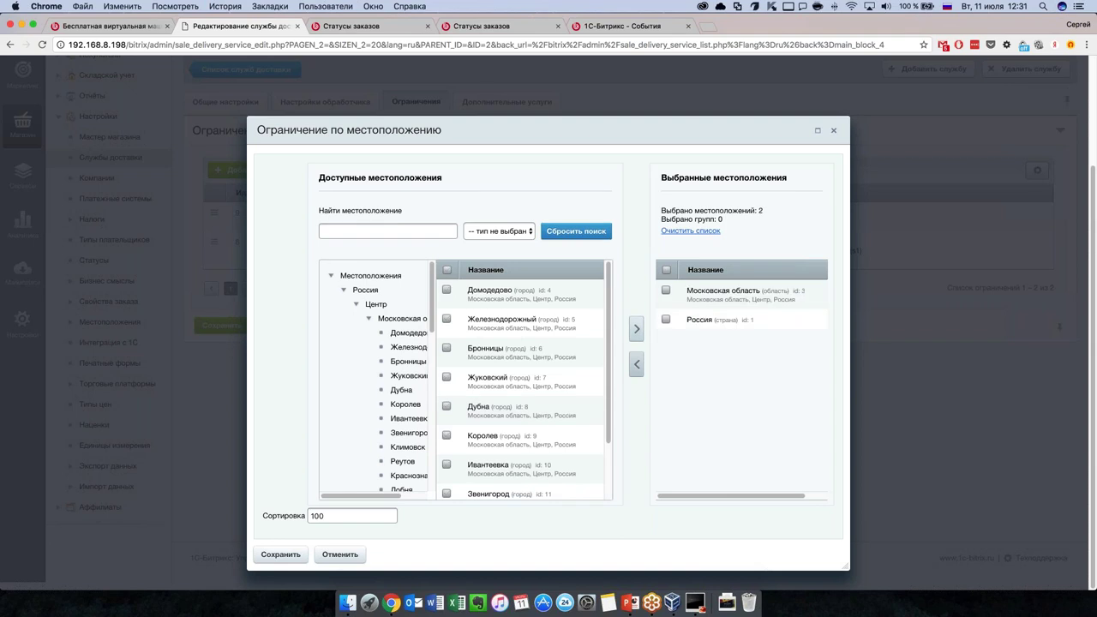
click(665, 292)
scroll(518, 381, down, 2)
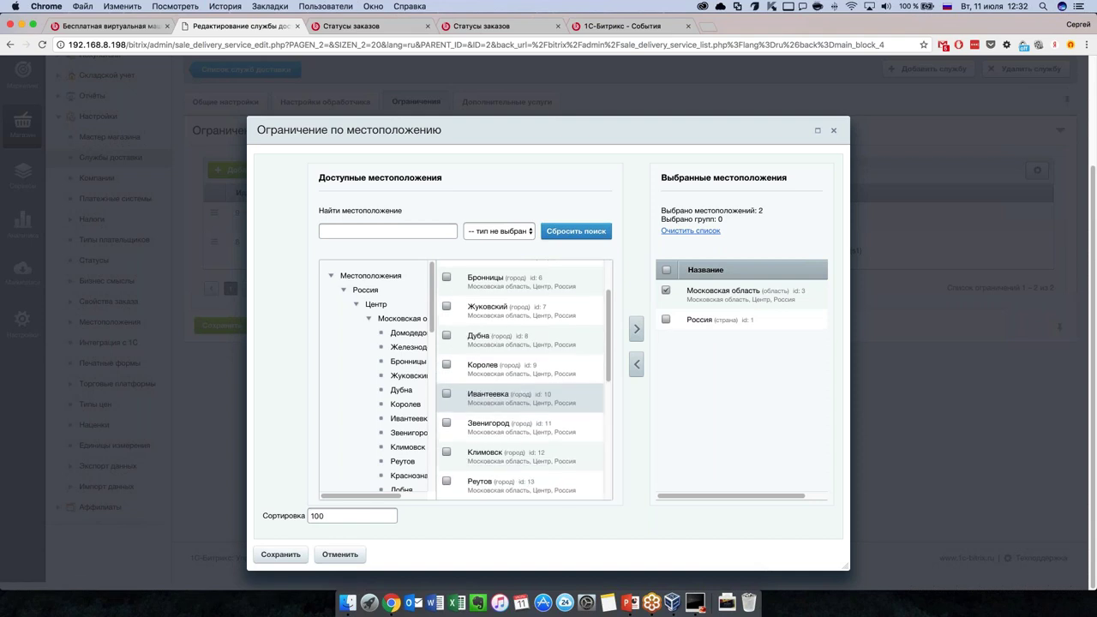
click(280, 554)
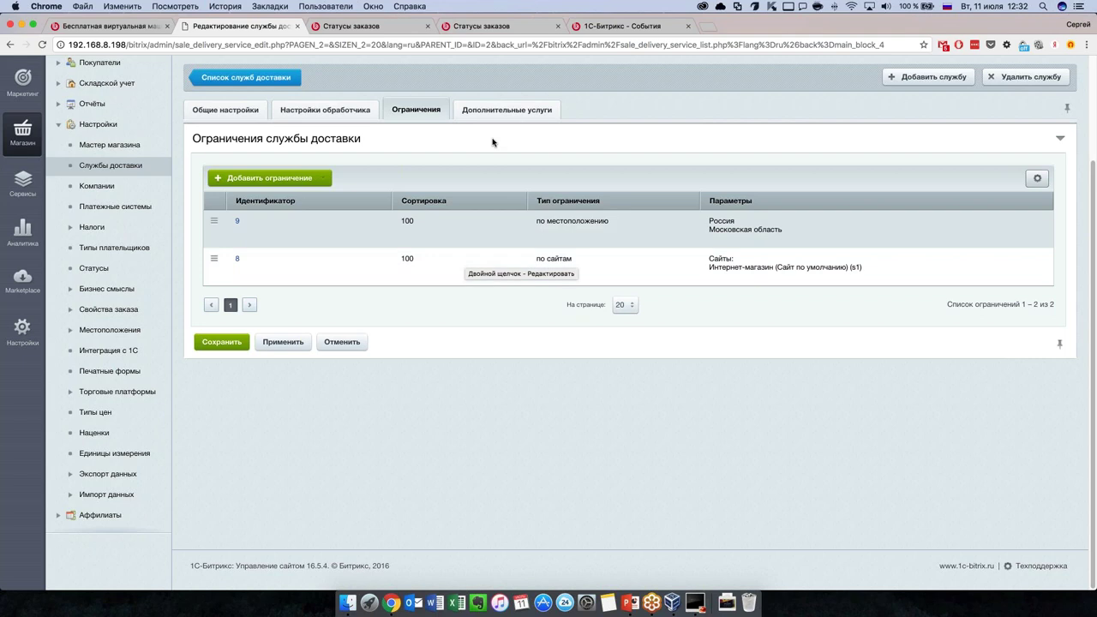
- Check the Добавить доп. услугу options on Дополнительные услуги, then return to the delivery services list
click(506, 110)
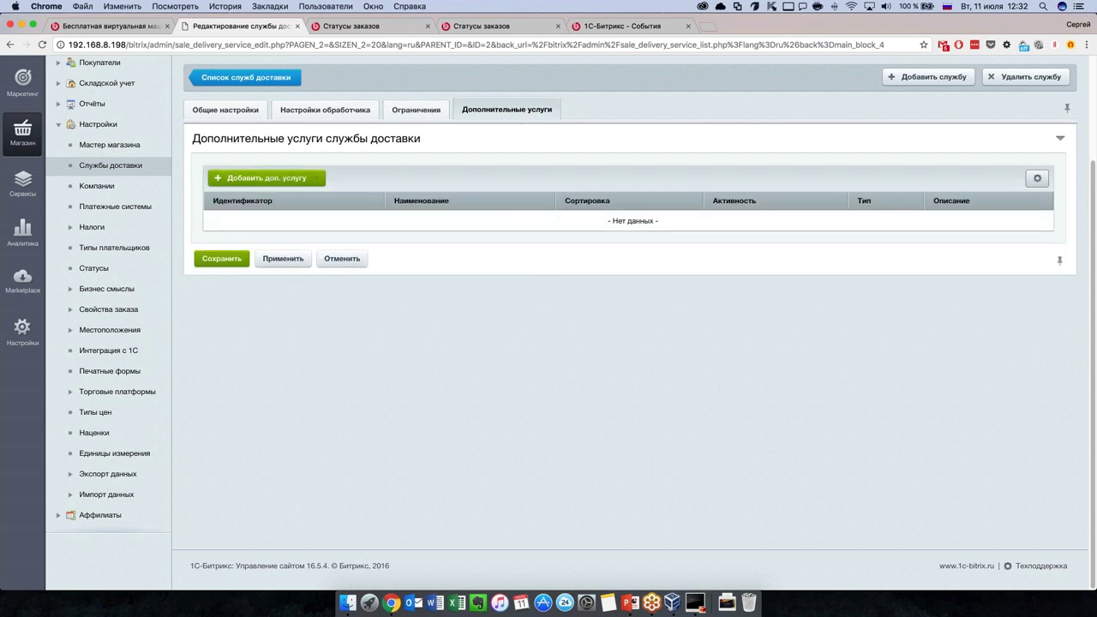
click(266, 178)
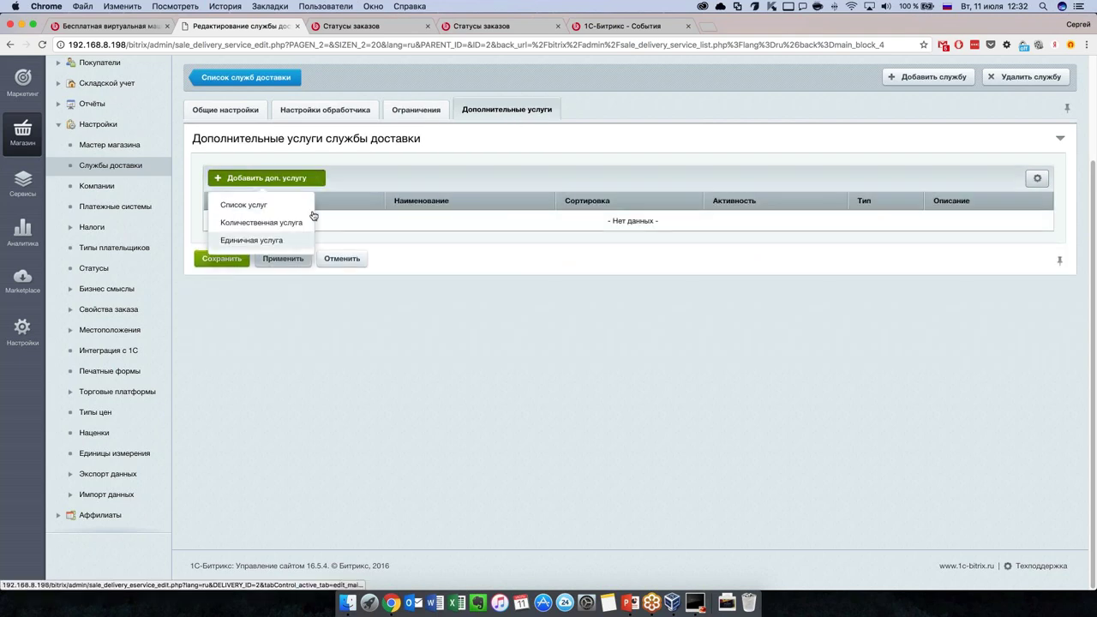
click(436, 160)
click(249, 79)
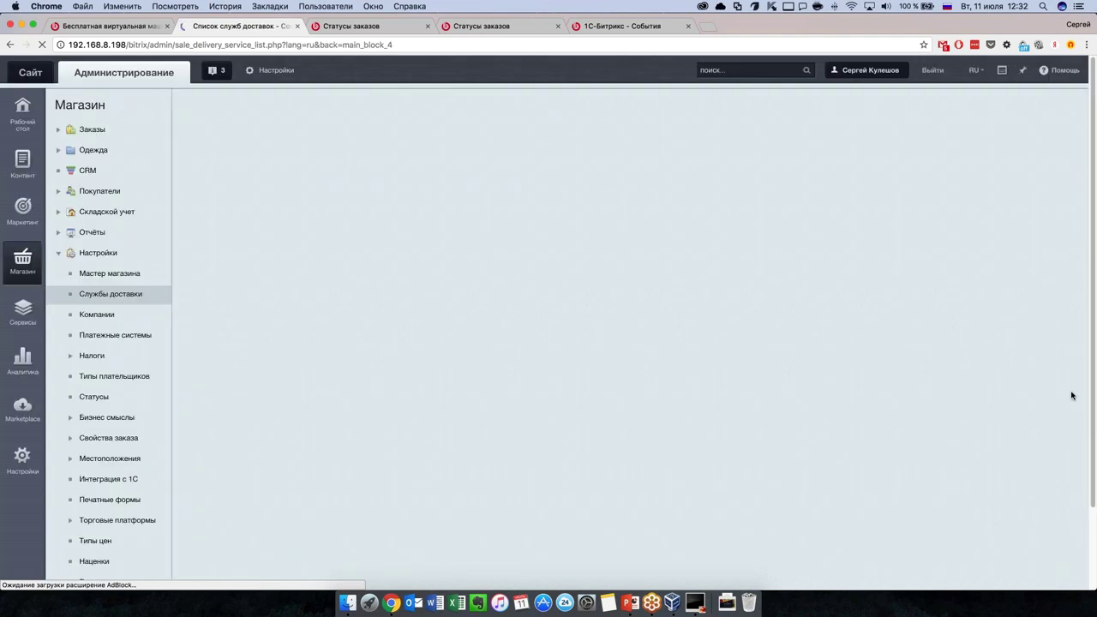
scroll(1037, 296, down, 1)
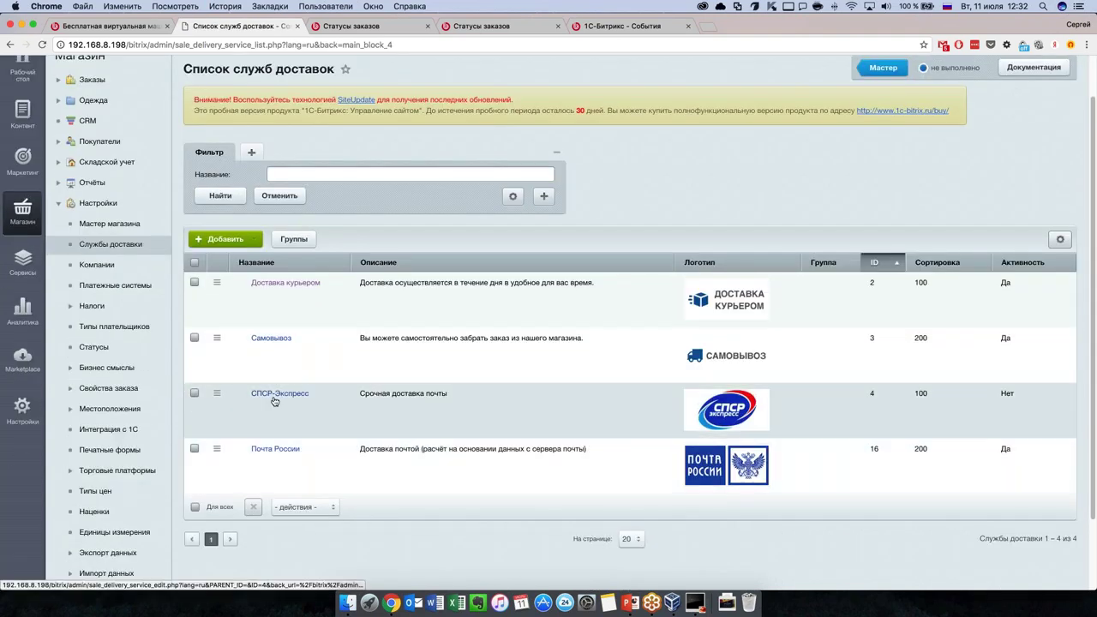
- Open СПСР-Экспресс and review its Настройки, Трэкинг and Дополнительные услуги tabs
click(274, 396)
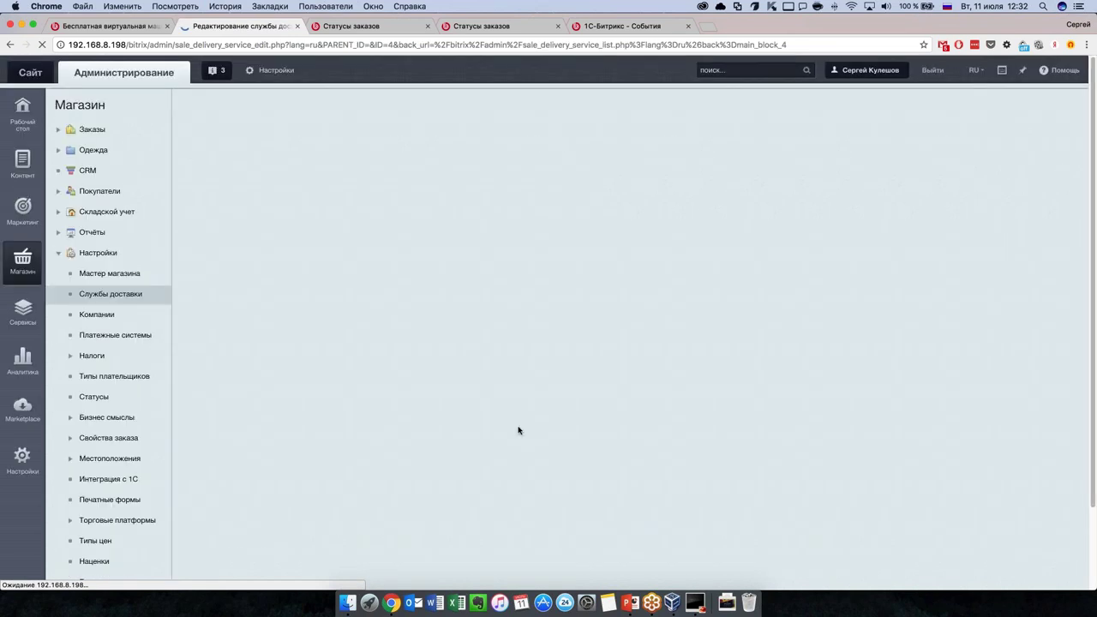
scroll(428, 424, down, 3)
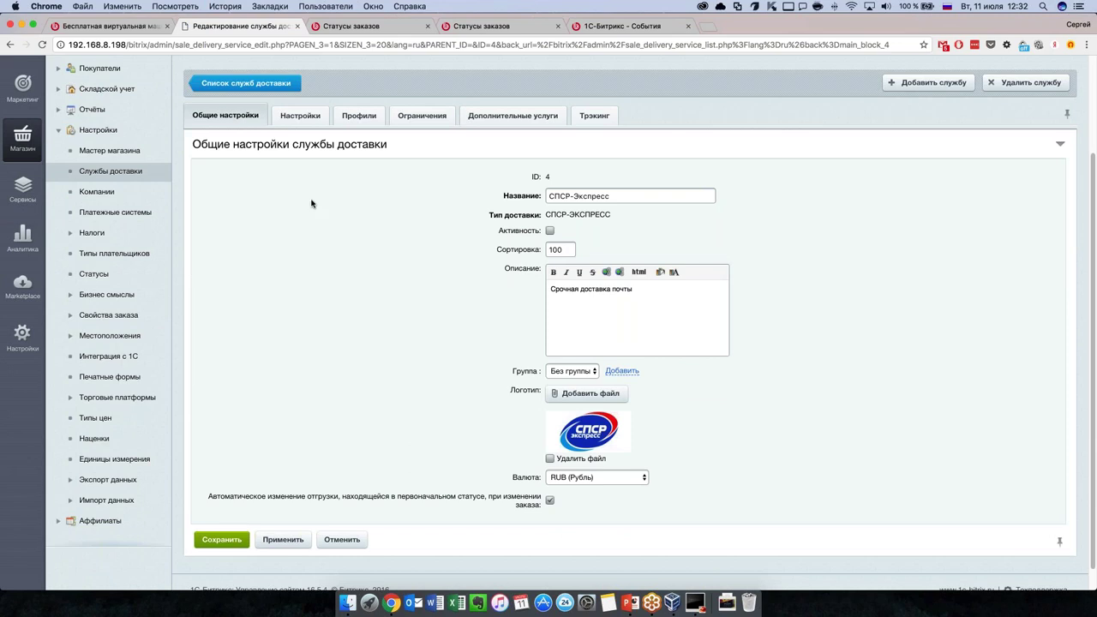
click(295, 120)
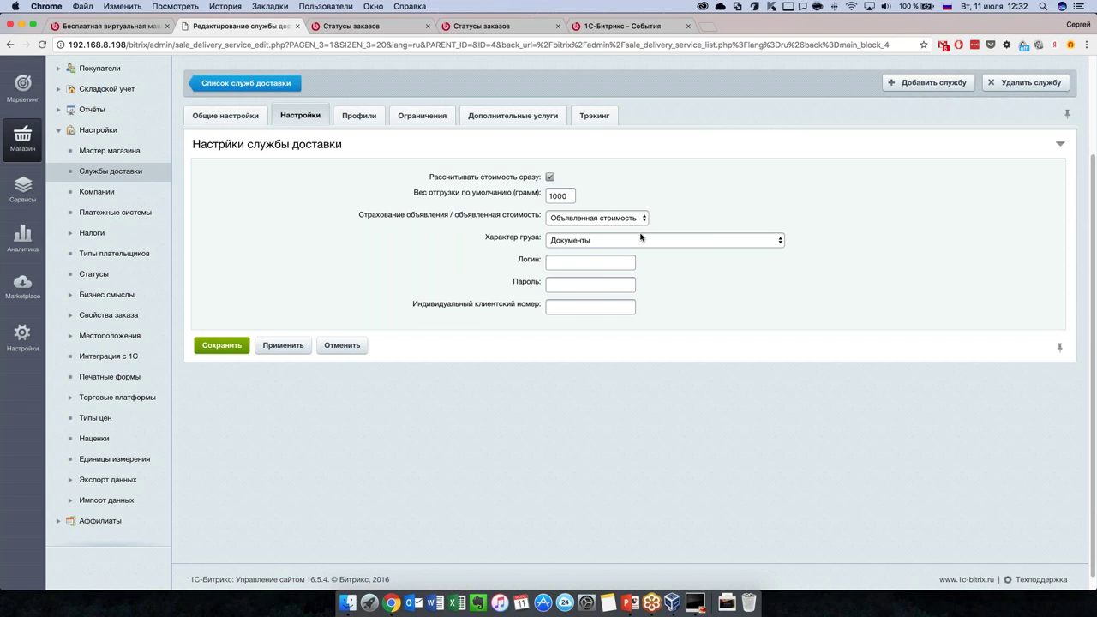
drag(442, 177, 537, 176)
click(537, 177)
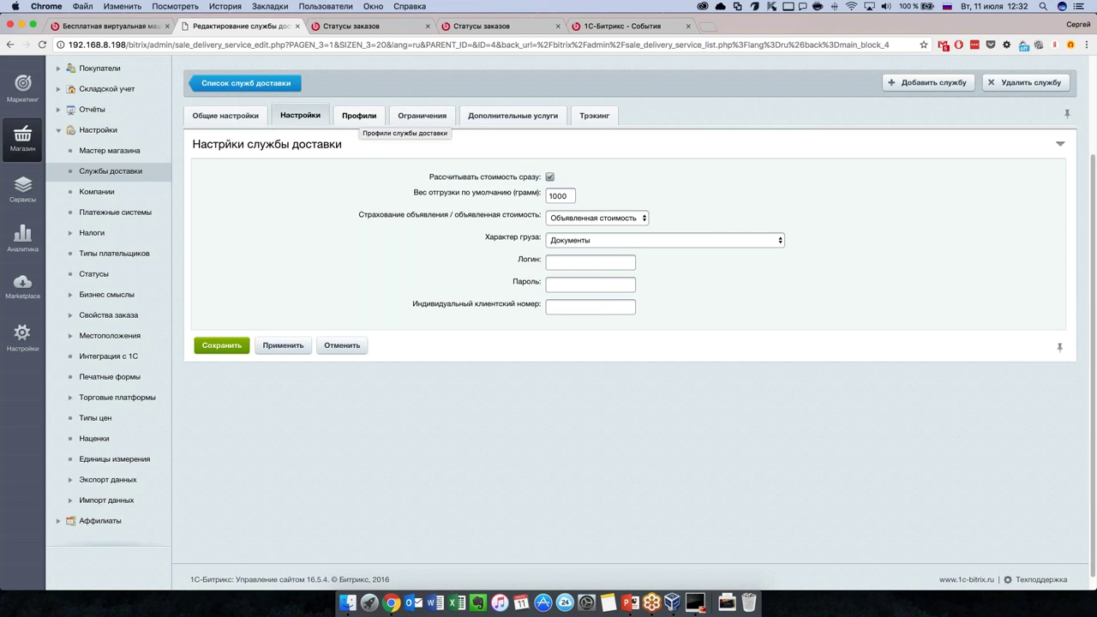
click(610, 119)
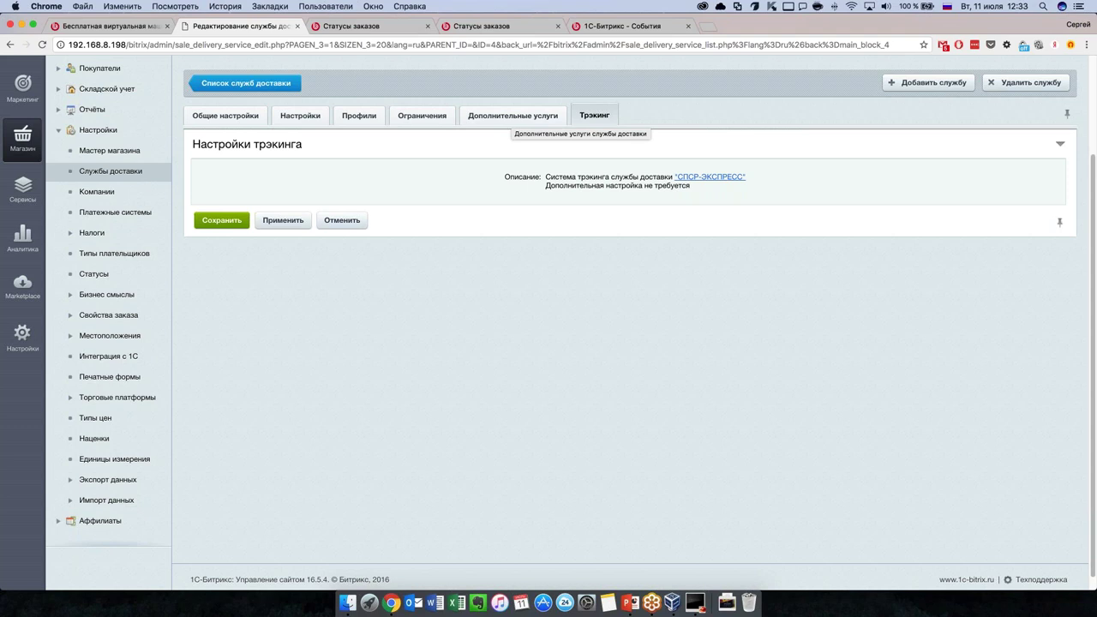
click(502, 118)
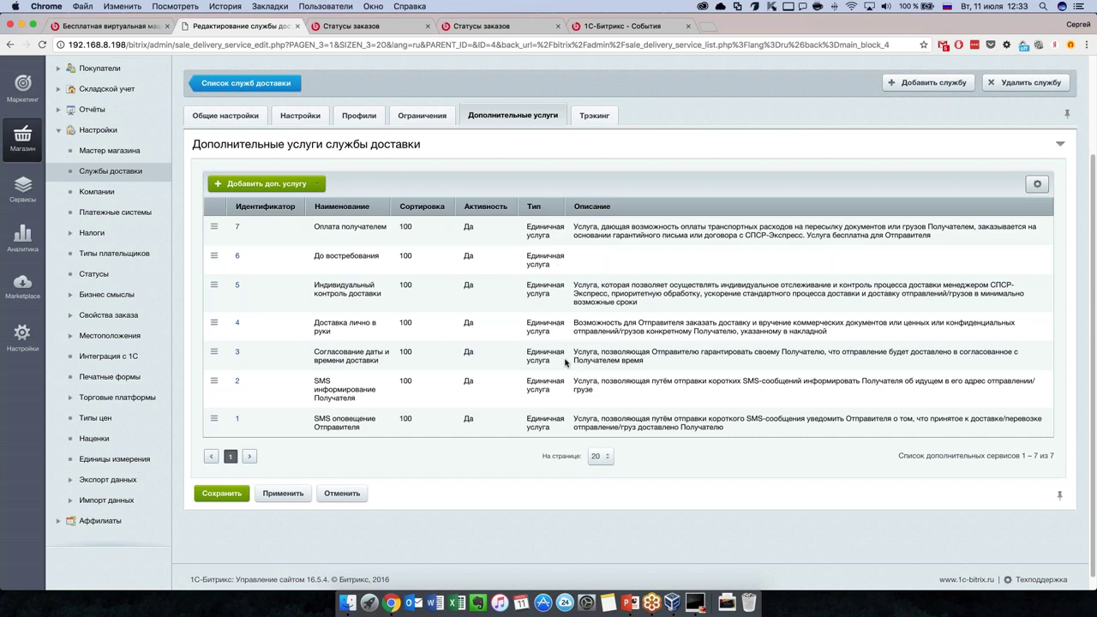
- Review the SMS информирование Получателя service, then go back to the delivery services list's Добавить menu
double_click(359, 393)
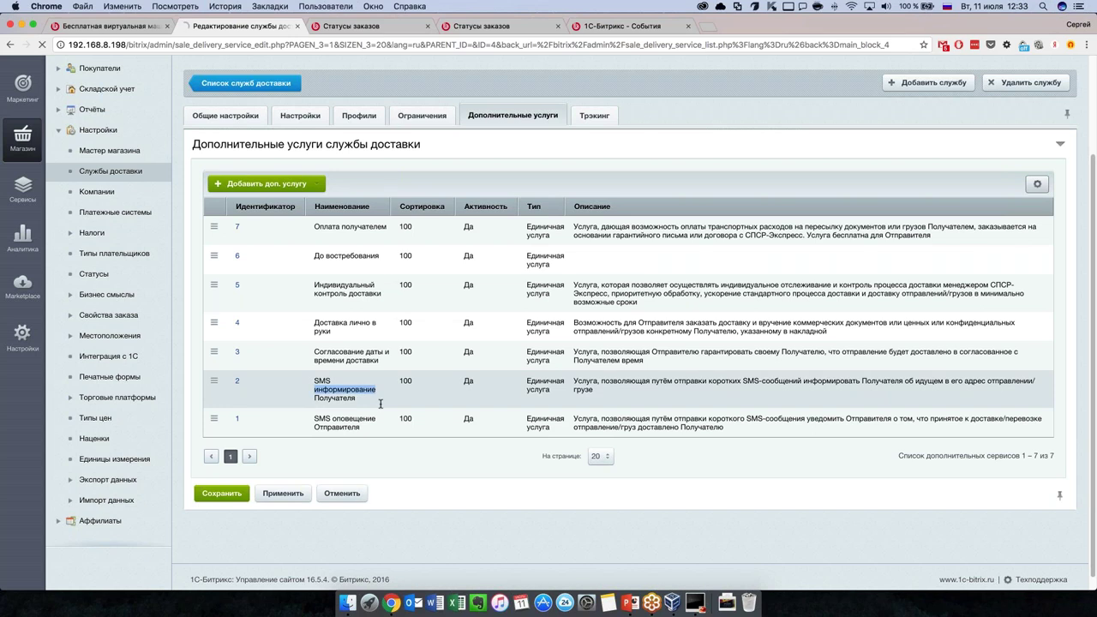
scroll(514, 360, down, 1)
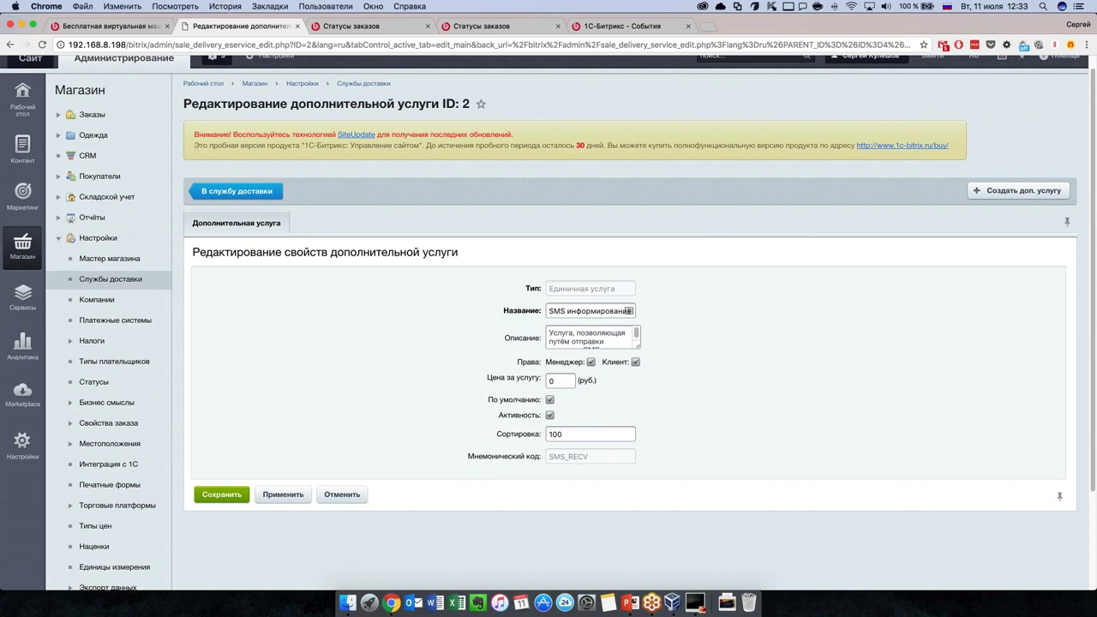
click(237, 191)
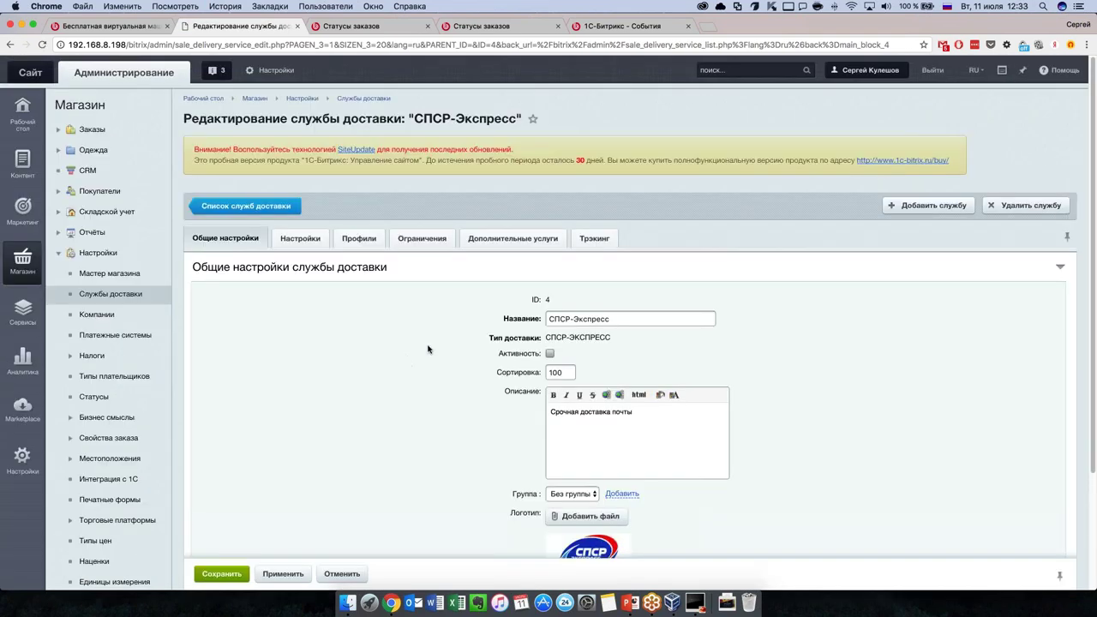
scroll(429, 349, down, 1)
click(267, 178)
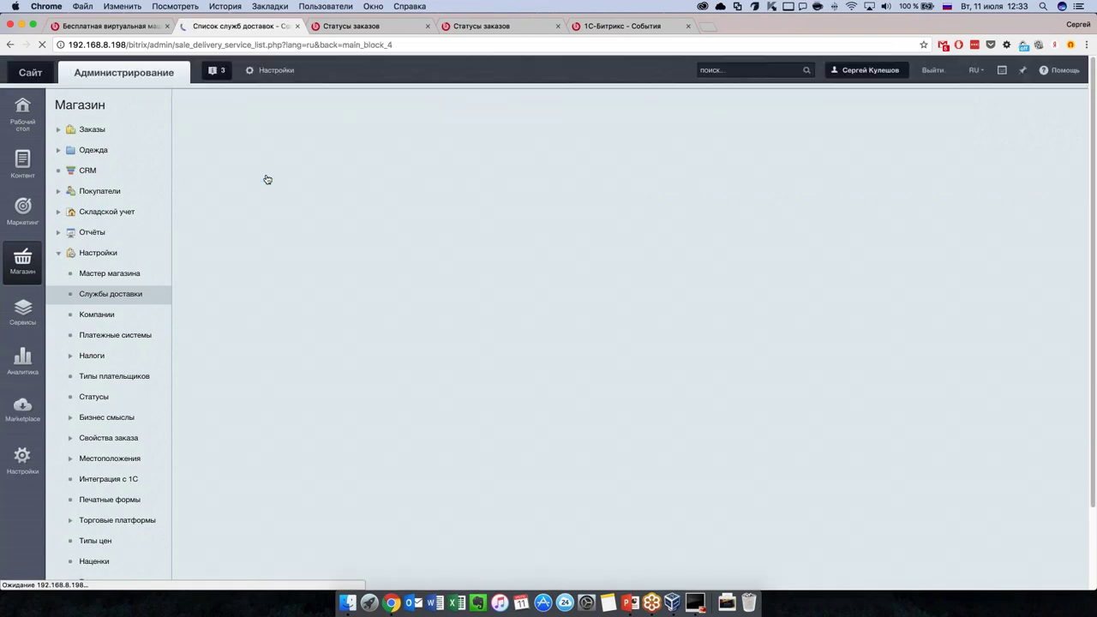
scroll(549, 343, down, 4)
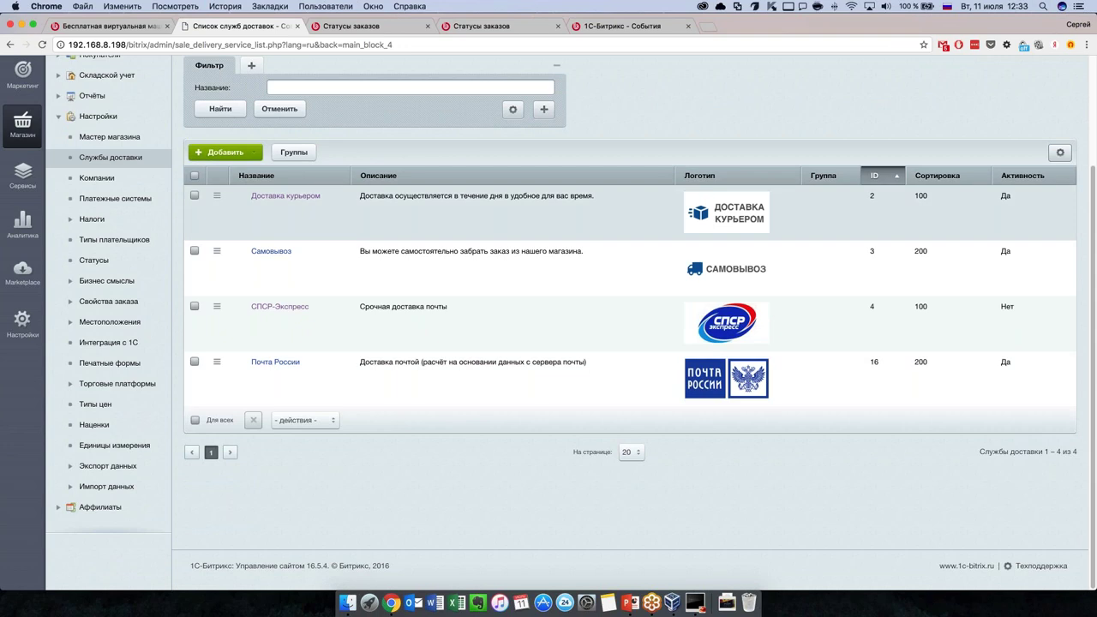
click(225, 152)
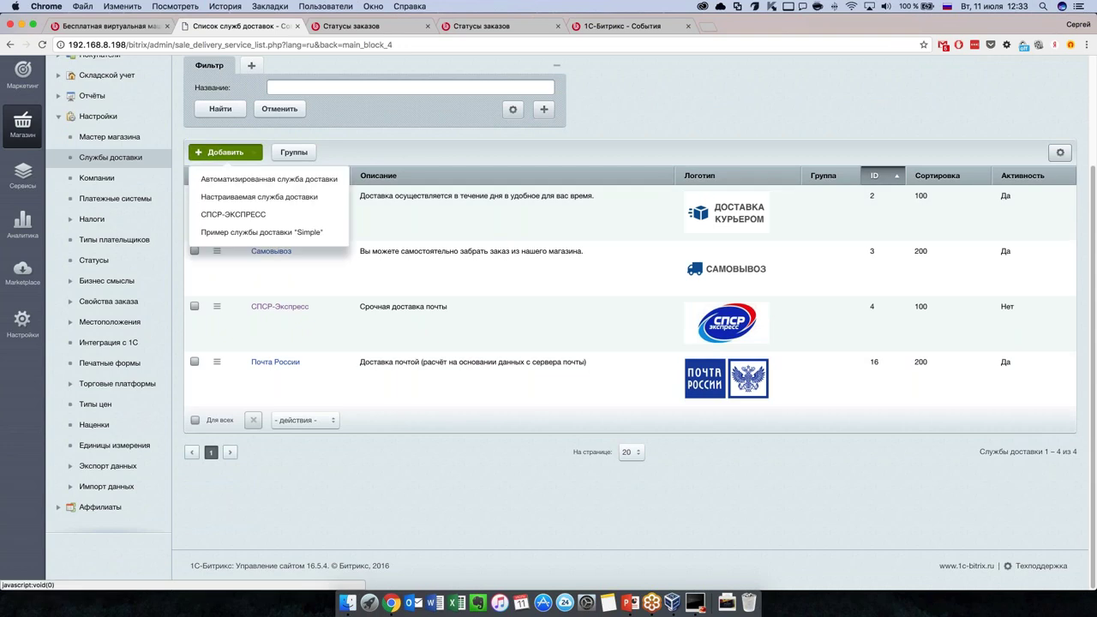
- Start a new Автоматизированная служба доставки and browse its handler list without choosing one
click(247, 187)
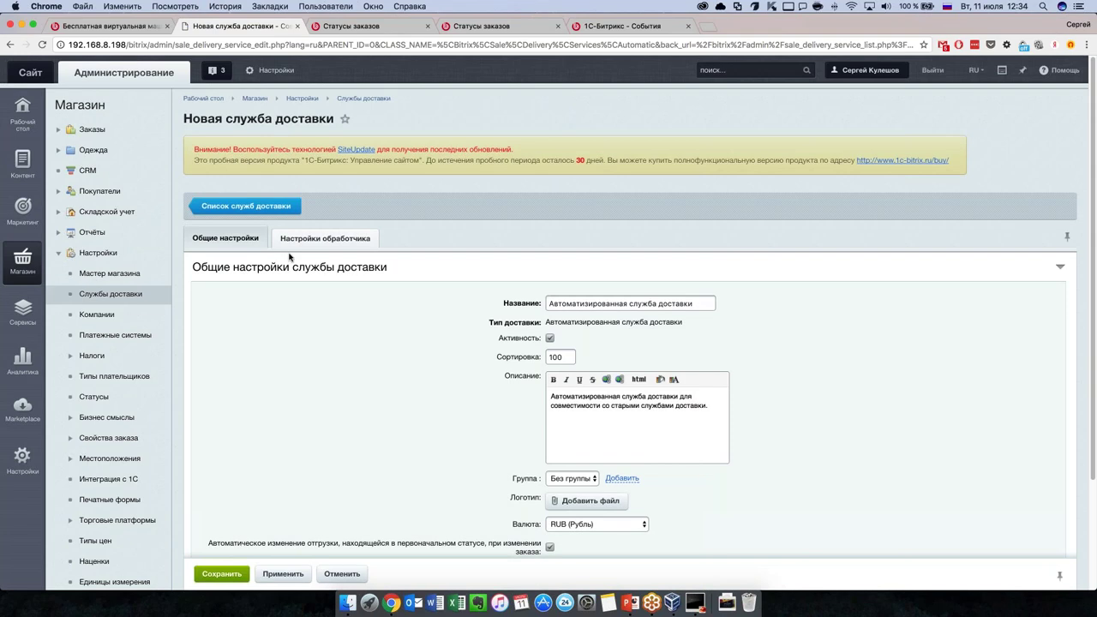
click(324, 238)
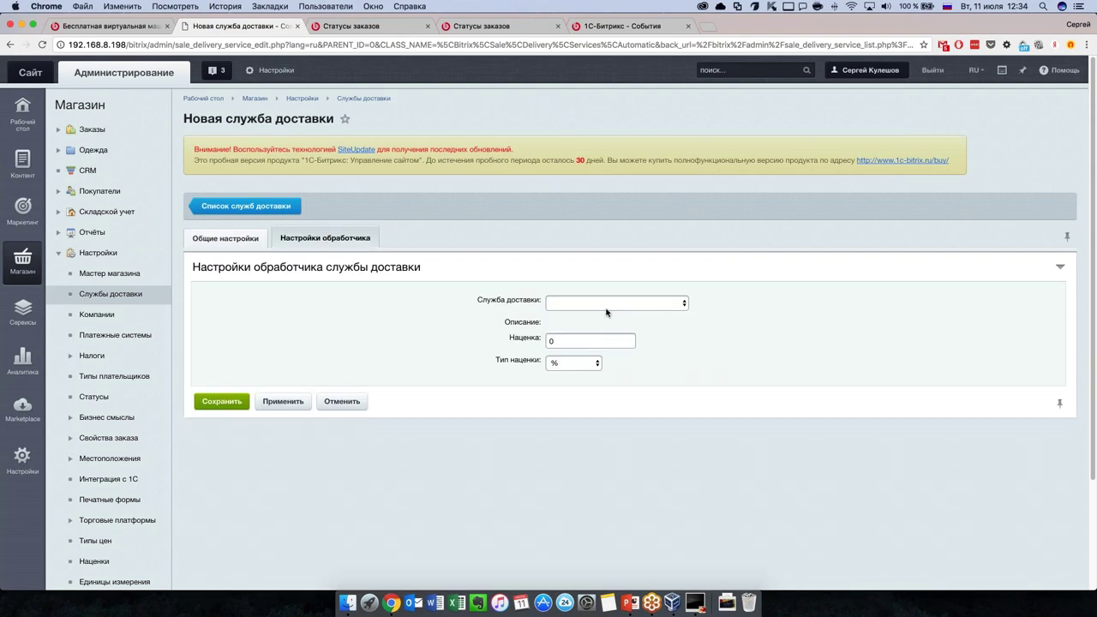
click(611, 303)
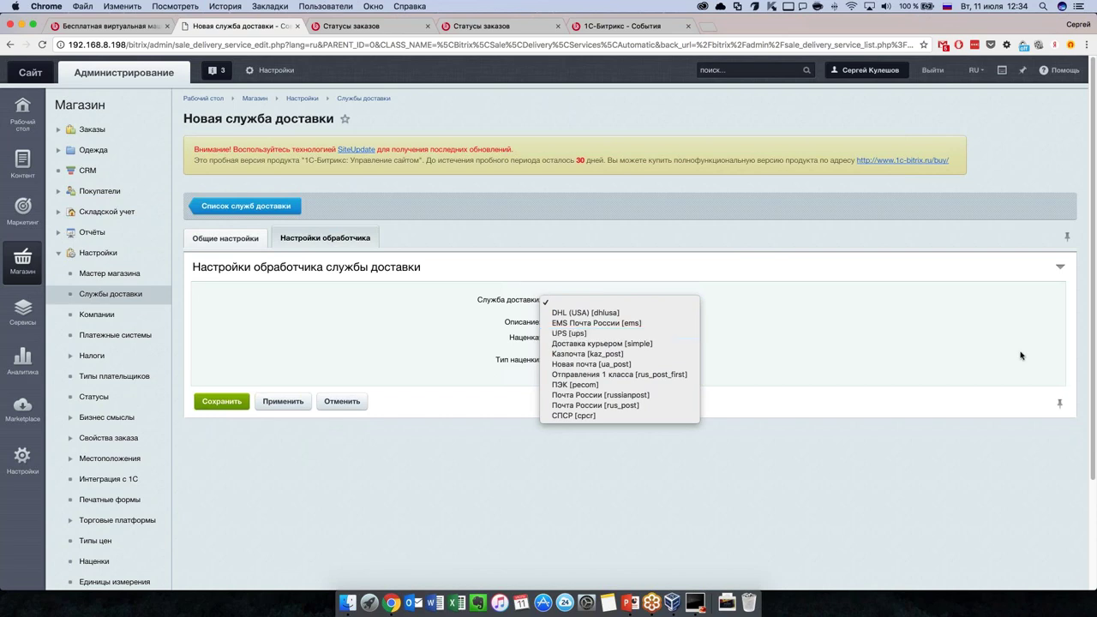
click(1024, 514)
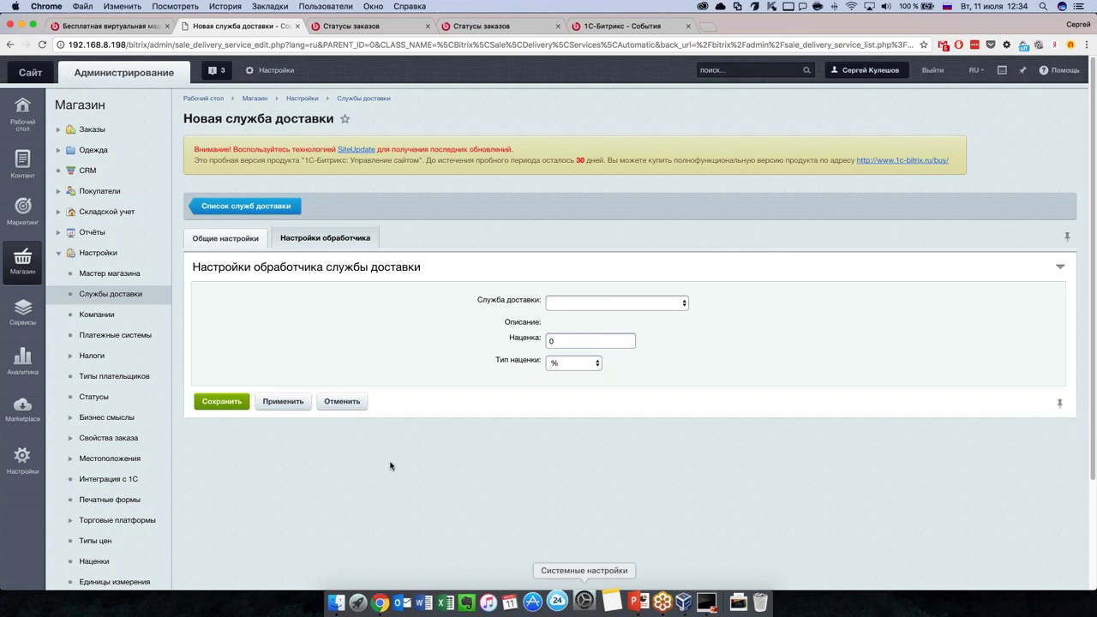
- Browse Marketplace's Каталог решений > Для интернет-магазина > Работа с заказами apps
mouse_move(22, 408)
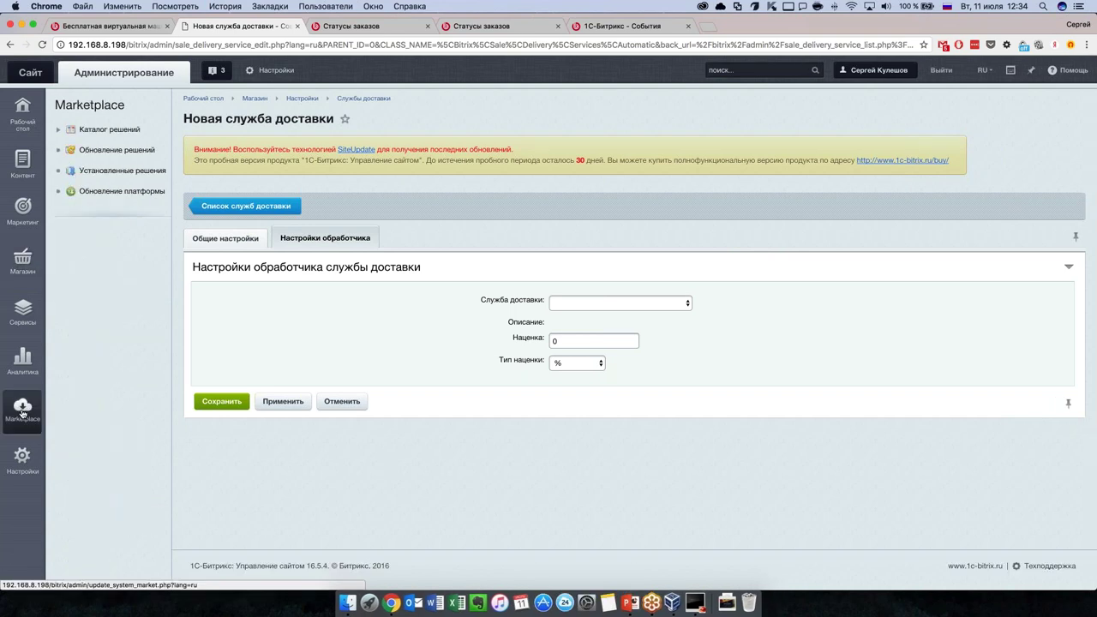
click(95, 135)
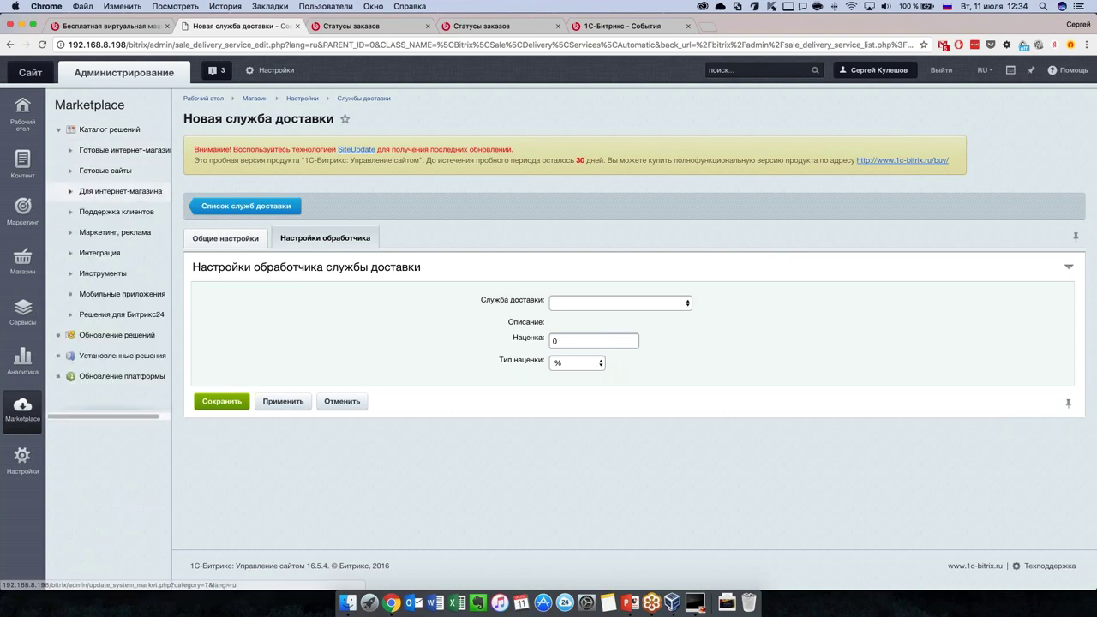
click(72, 190)
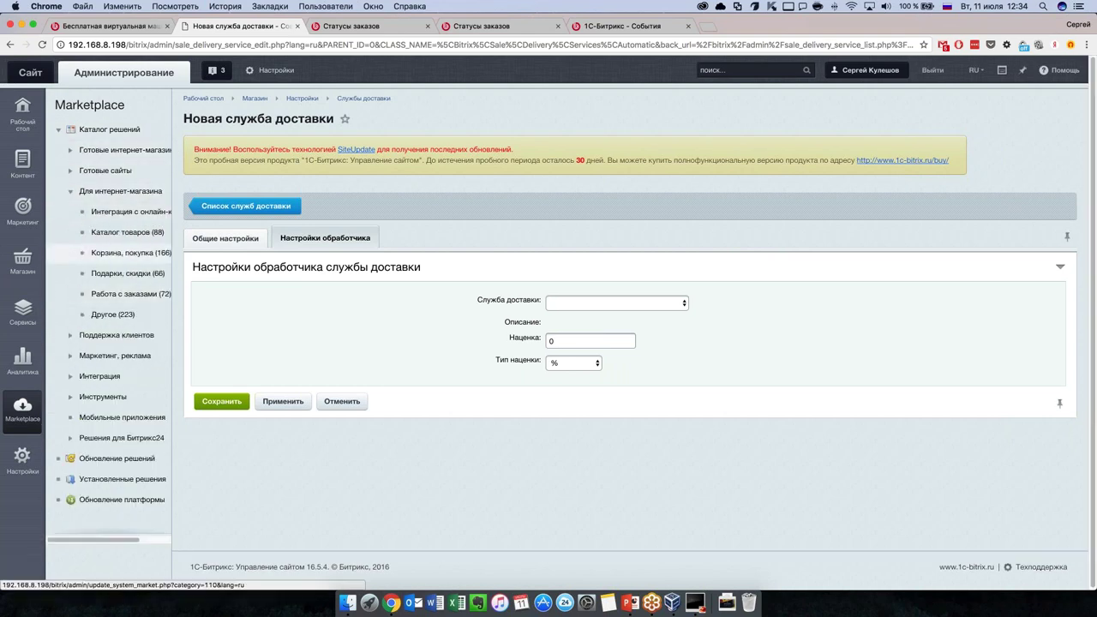
click(129, 296)
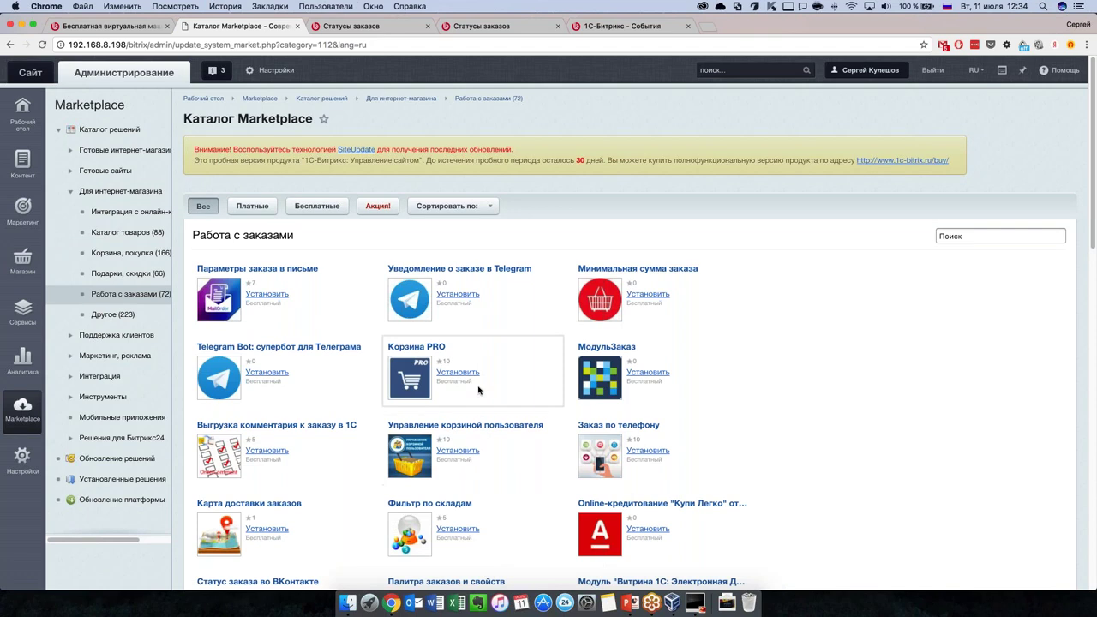
scroll(481, 394, down, 4)
scroll(482, 400, down, 8)
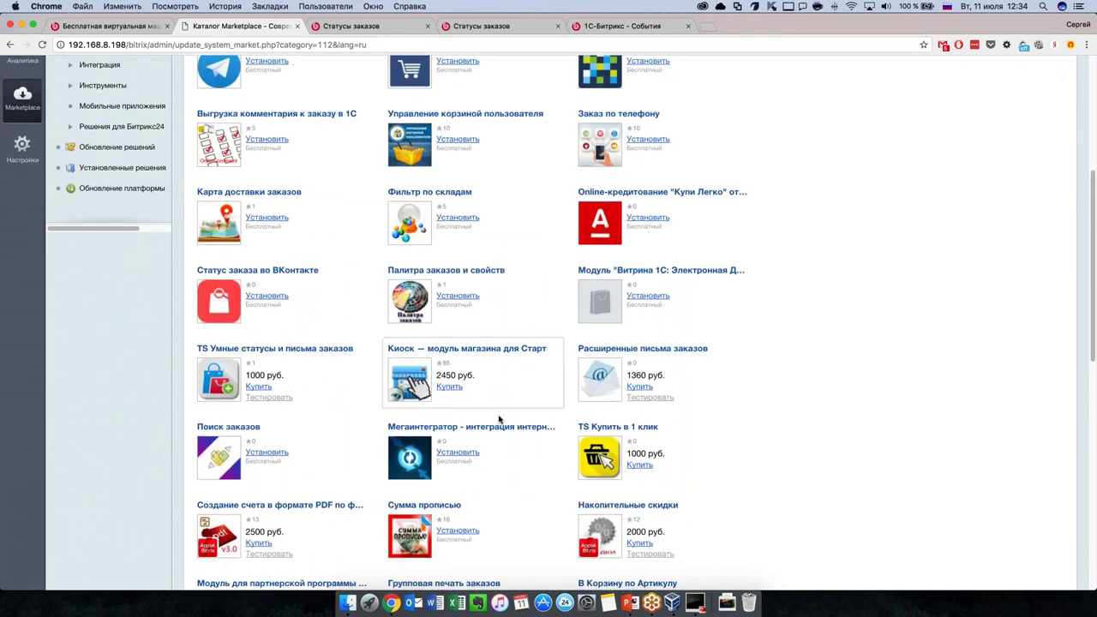
scroll(498, 420, up, 12)
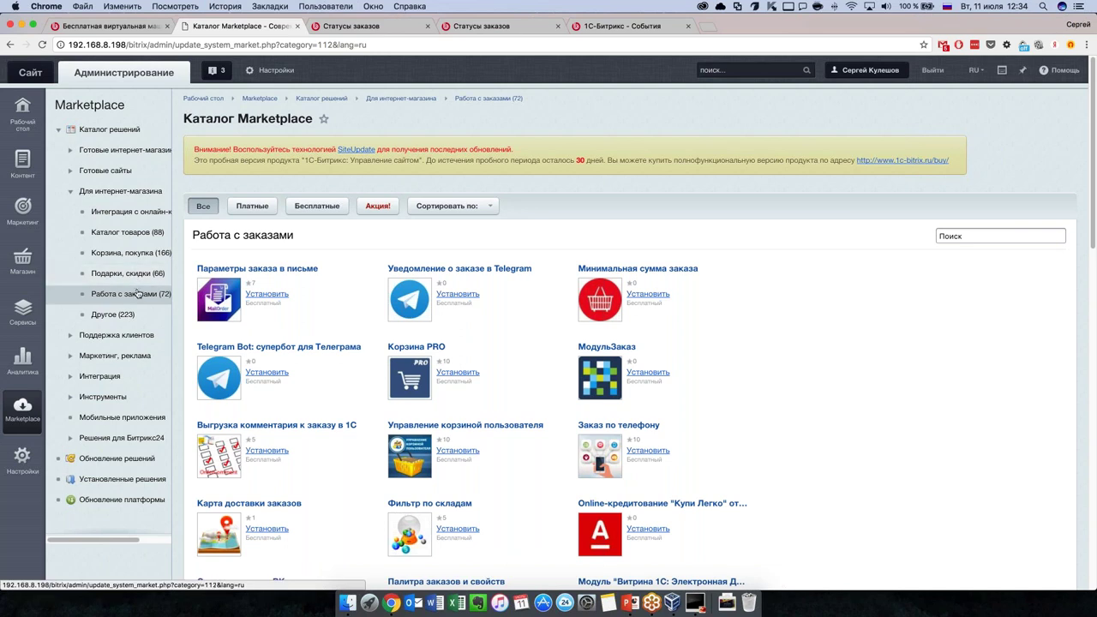
- Reopen the Мастер магазина from the Магазин section and bring its payments-and-delivery section (1/2) into view
click(23, 257)
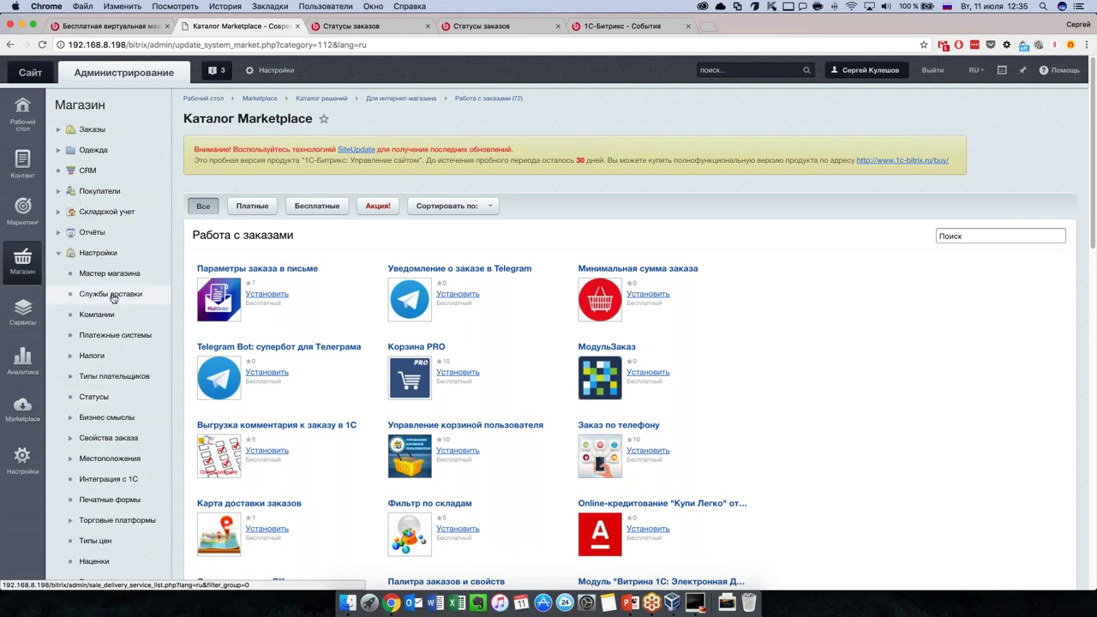
click(111, 274)
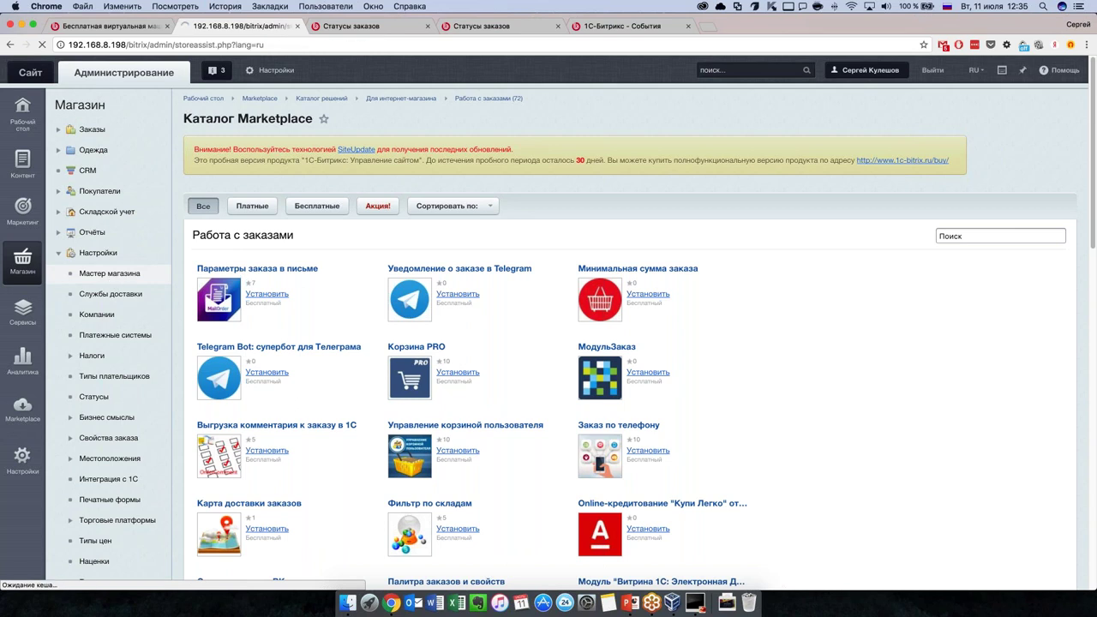
scroll(608, 310, down, 3)
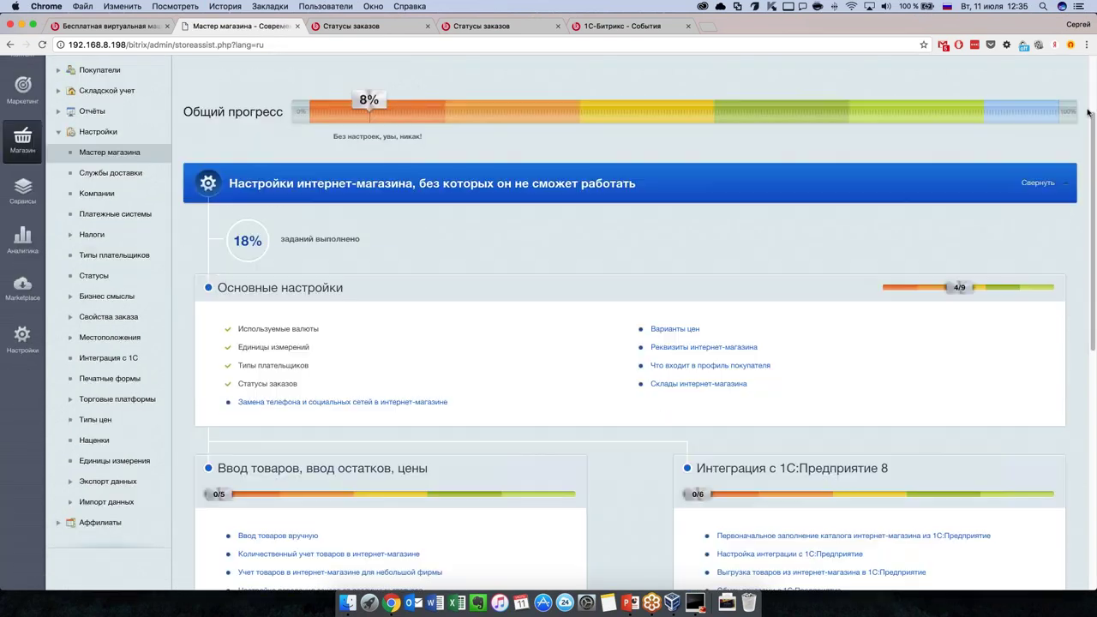
drag(1096, 321, 1003, 321)
scroll(576, 351, down, 6)
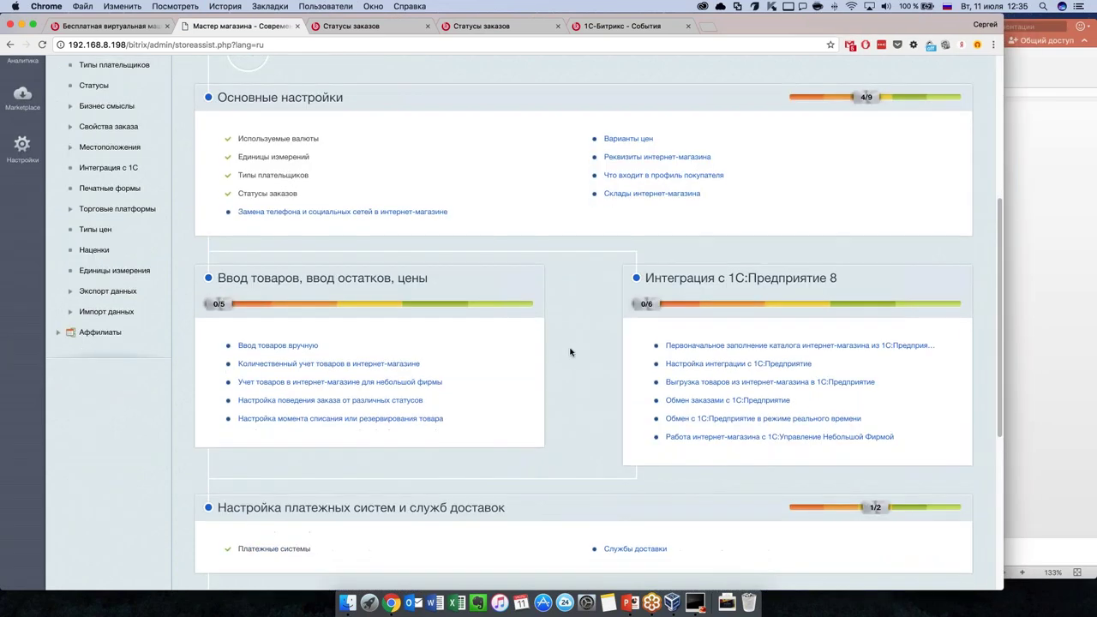
scroll(574, 354, down, 4)
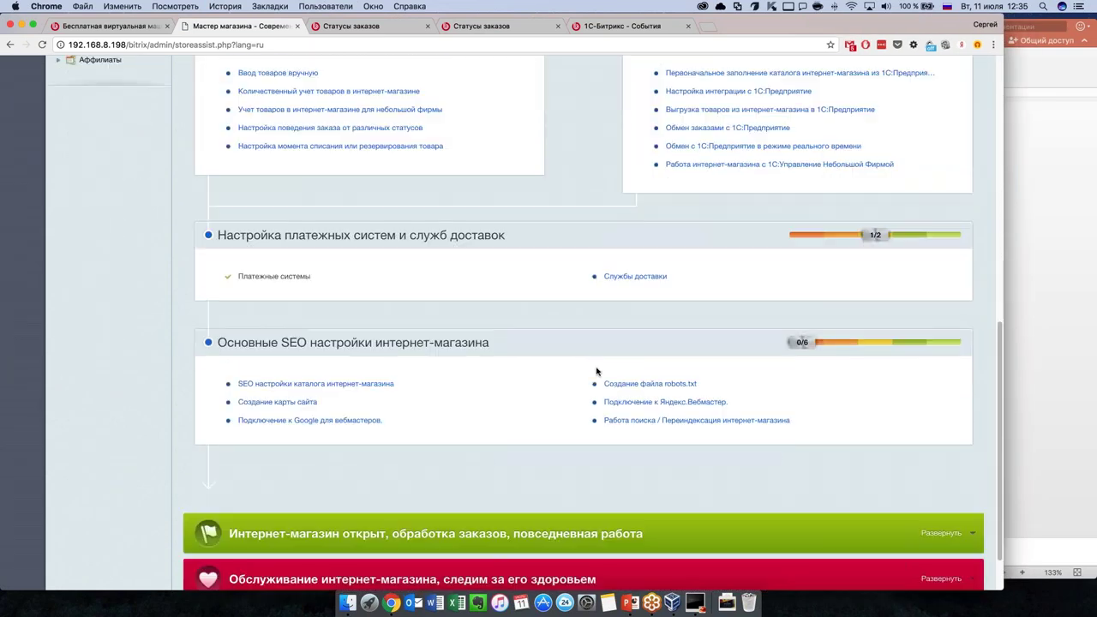
scroll(489, 360, down, 1)
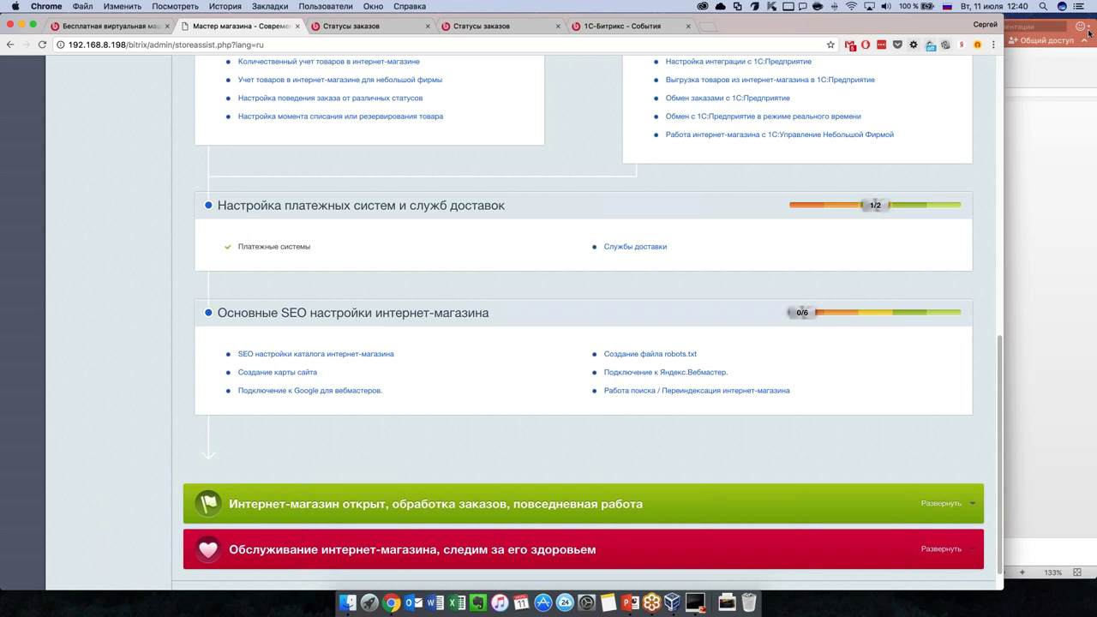
- Bring the presentation to the front and advance to the 'Наши позиции в отраслевых рейтингах' ratings slide
click(1021, 228)
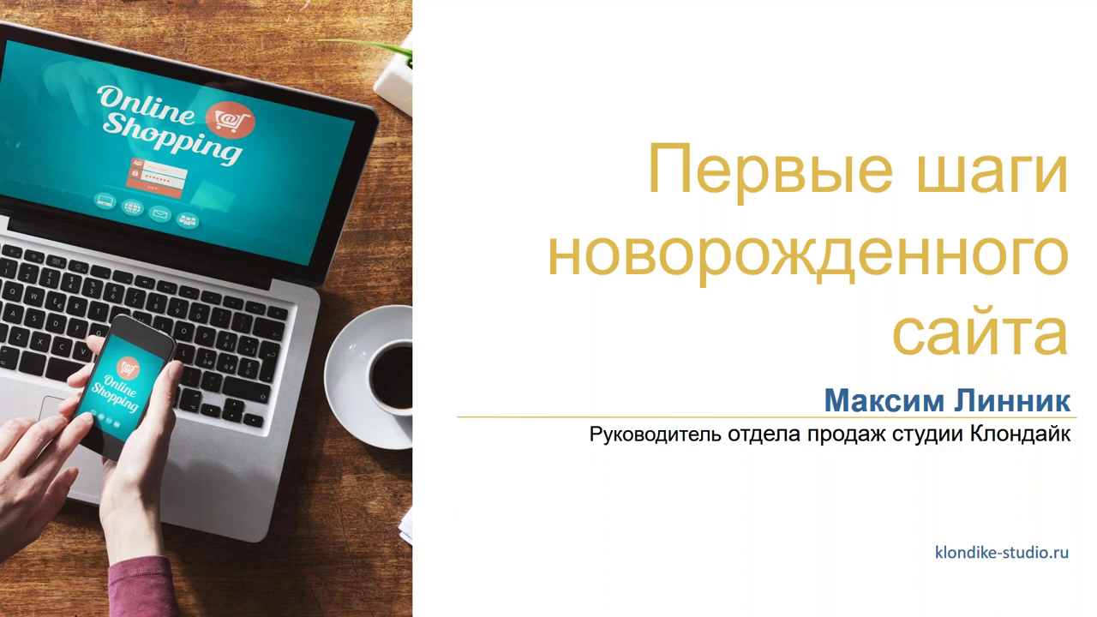
key(Right)
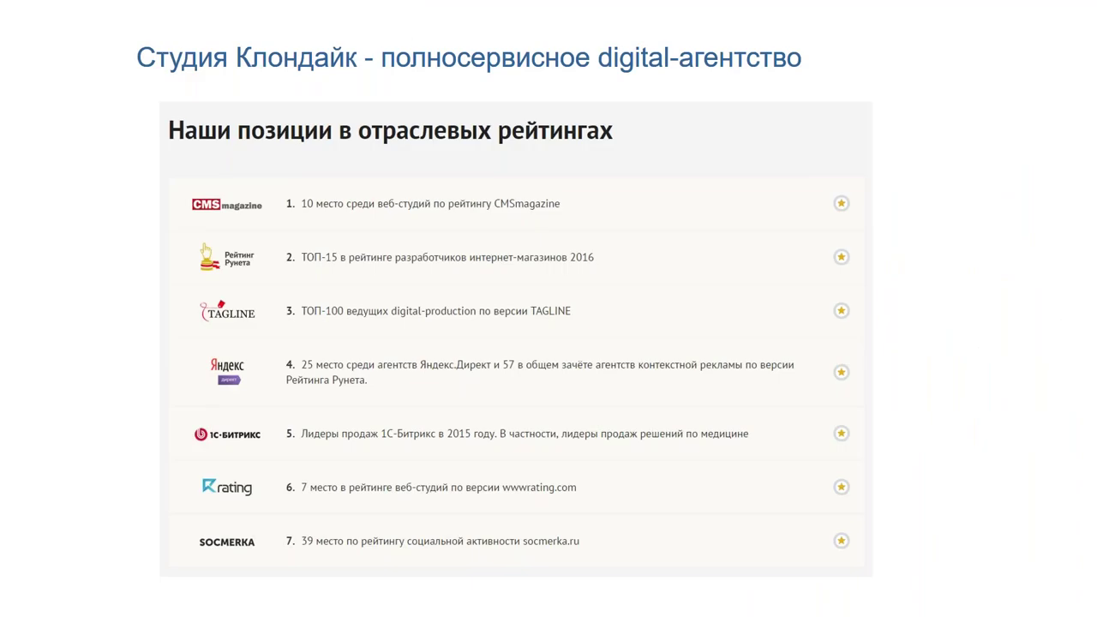